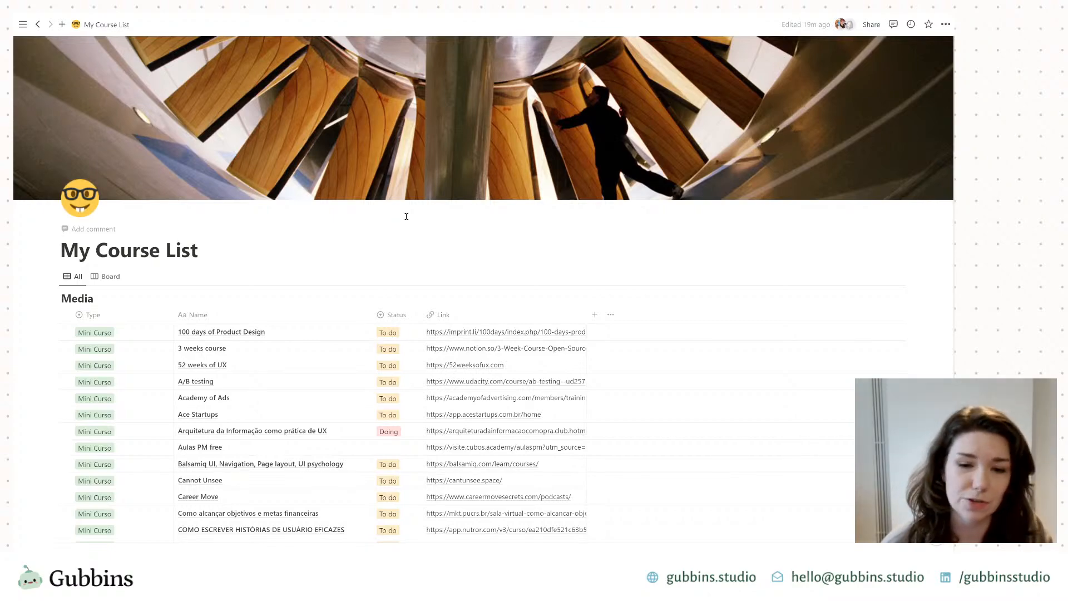
Step: Look through the Media table of courses, from the Mini Curso entries down to the Certification entries
scroll(634, 303, "down", 5)
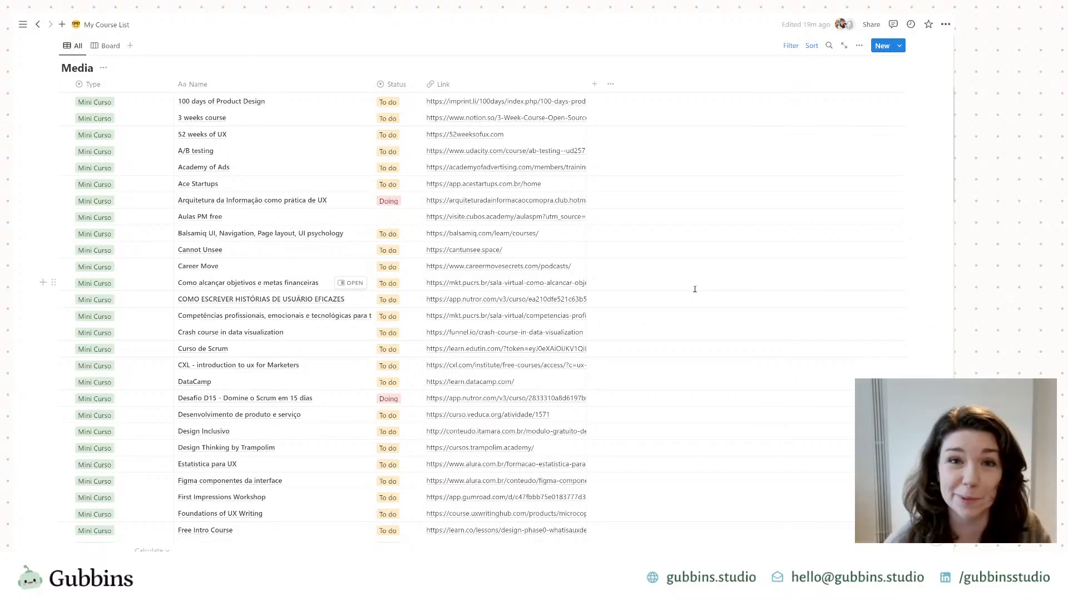
scroll(695, 288, "down", 6)
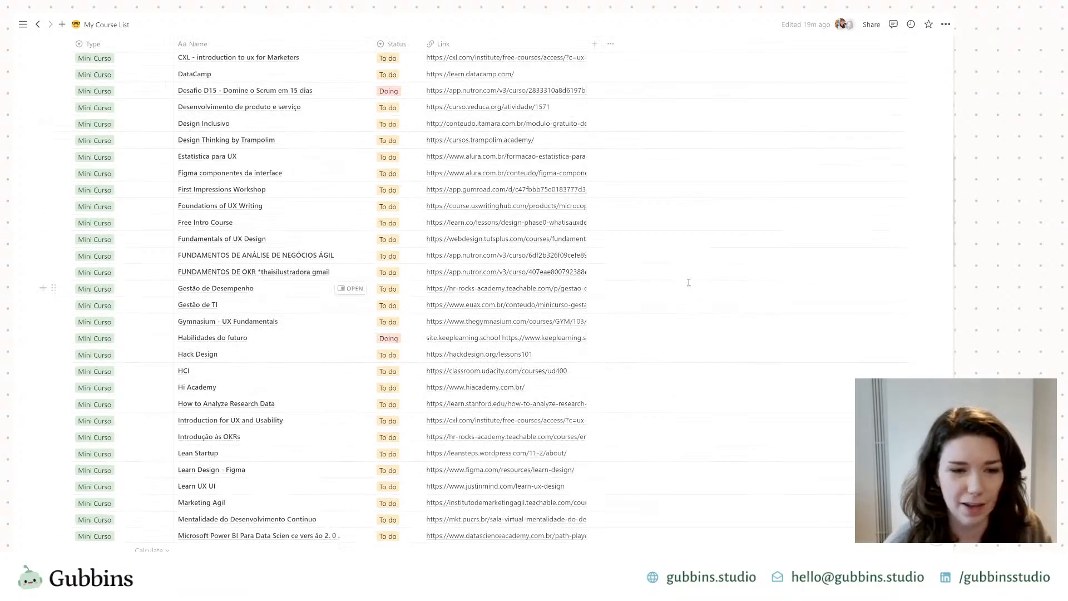
scroll(689, 284, "down", 5)
scroll(689, 285, "up", 12)
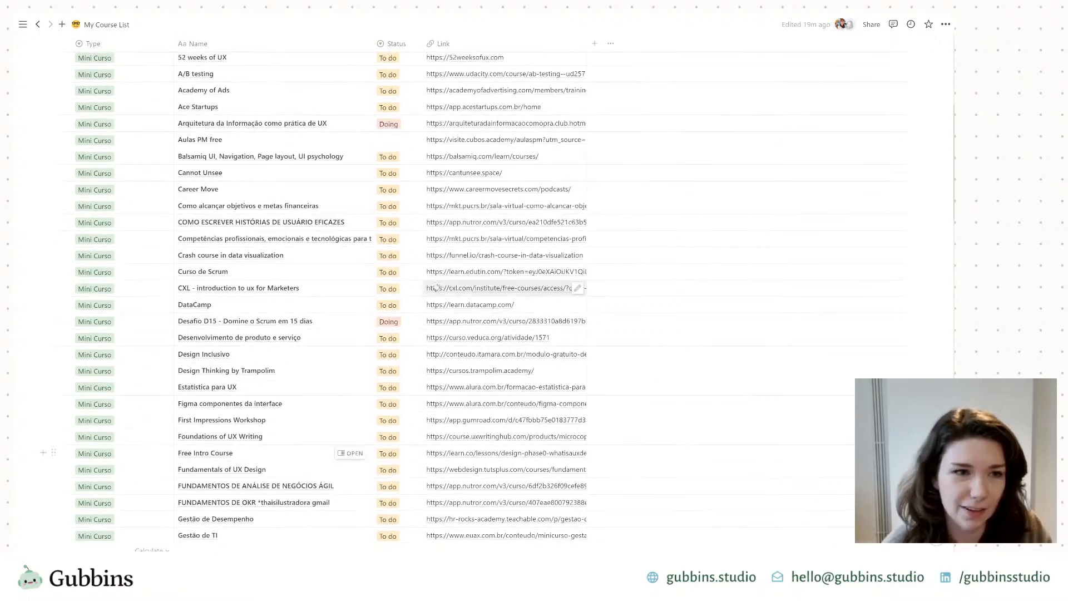
scroll(422, 288, "up", 3)
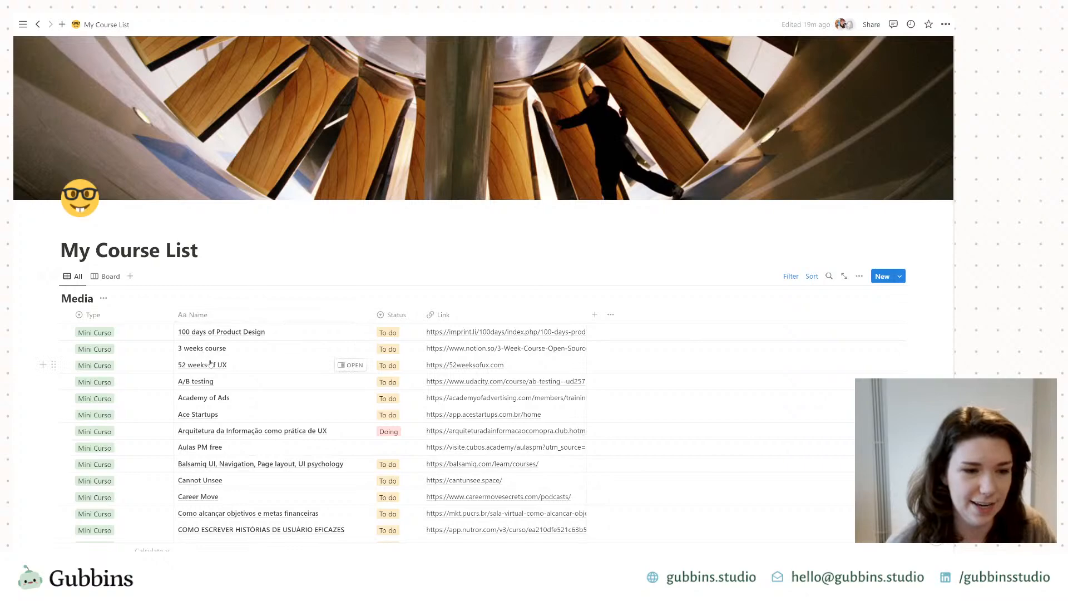
scroll(177, 376, "down", 5)
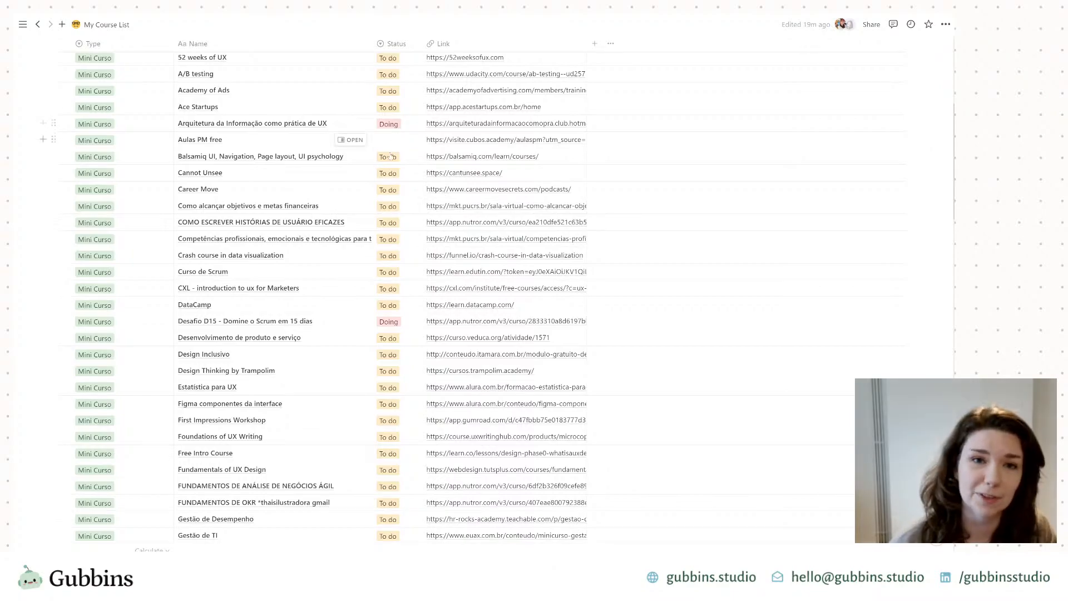
scroll(447, 337, "down", 15)
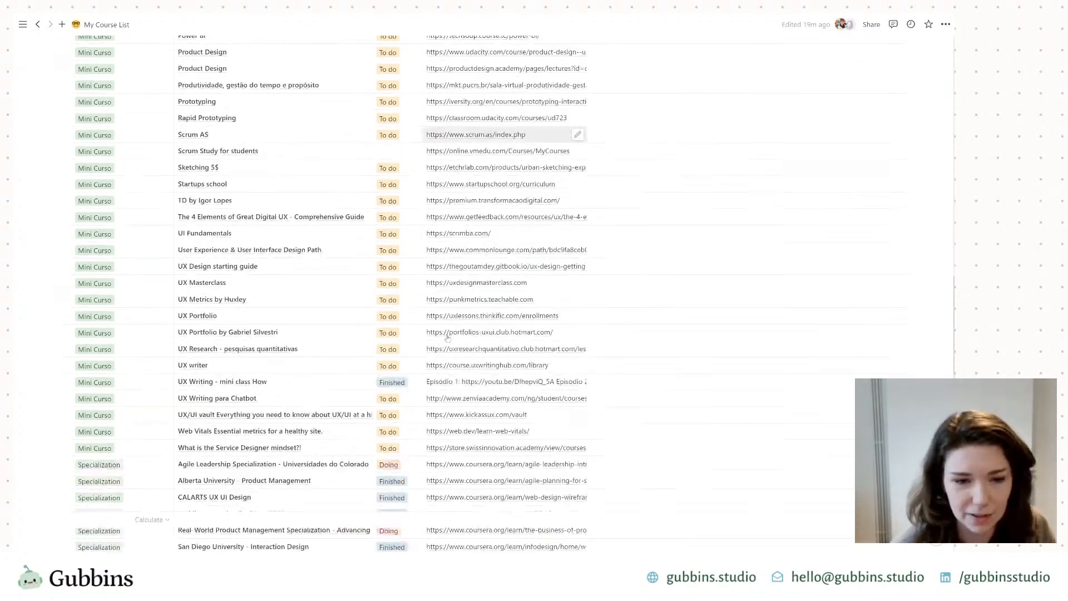
scroll(450, 333, "down", 4)
scroll(463, 328, "down", 2)
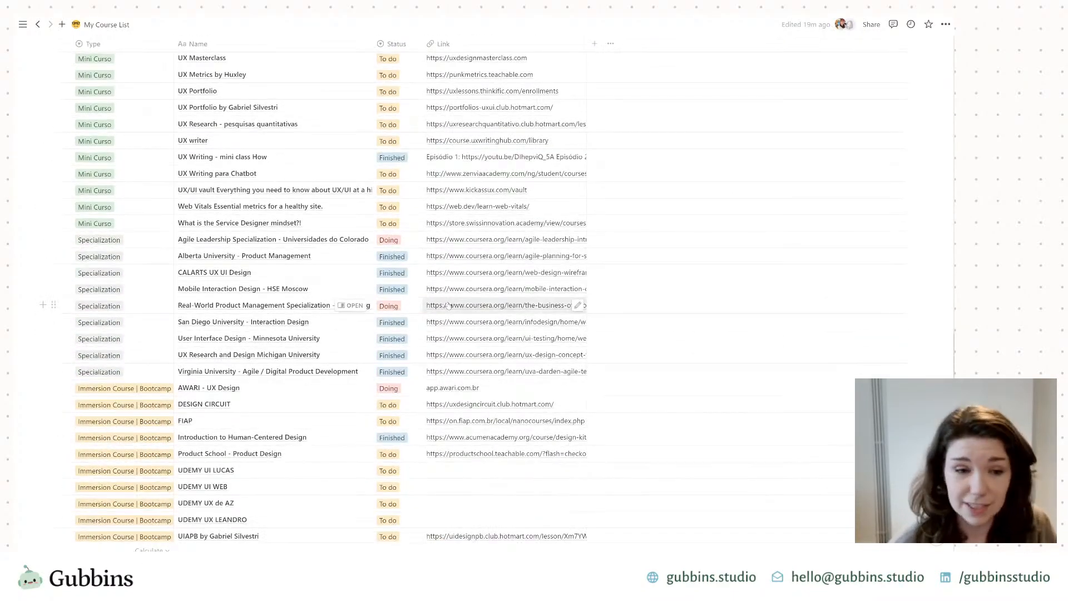
scroll(305, 369, "down", 3)
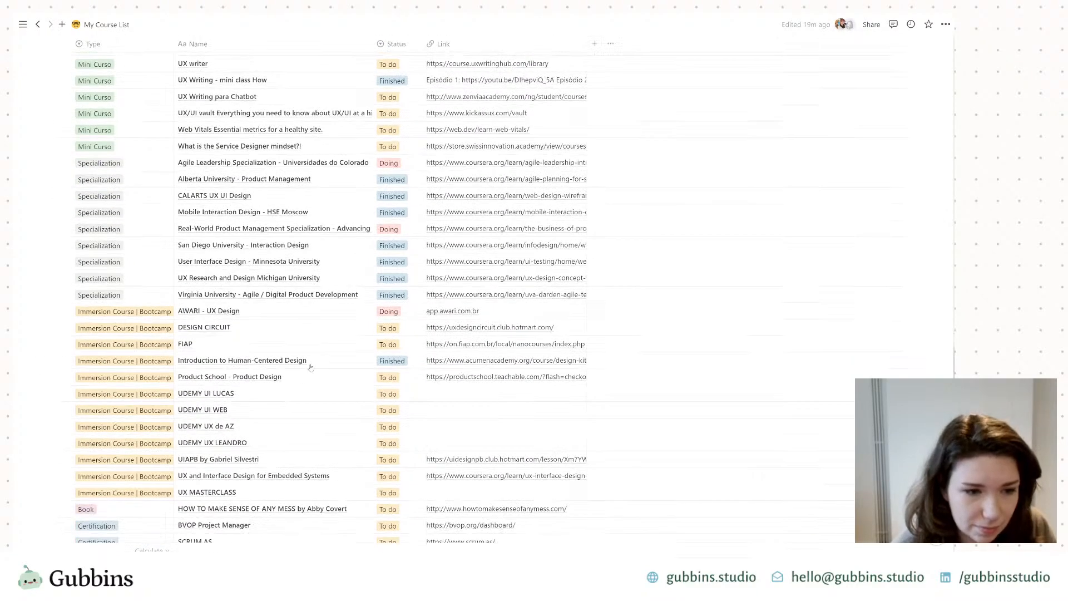
scroll(389, 415, "down", 3)
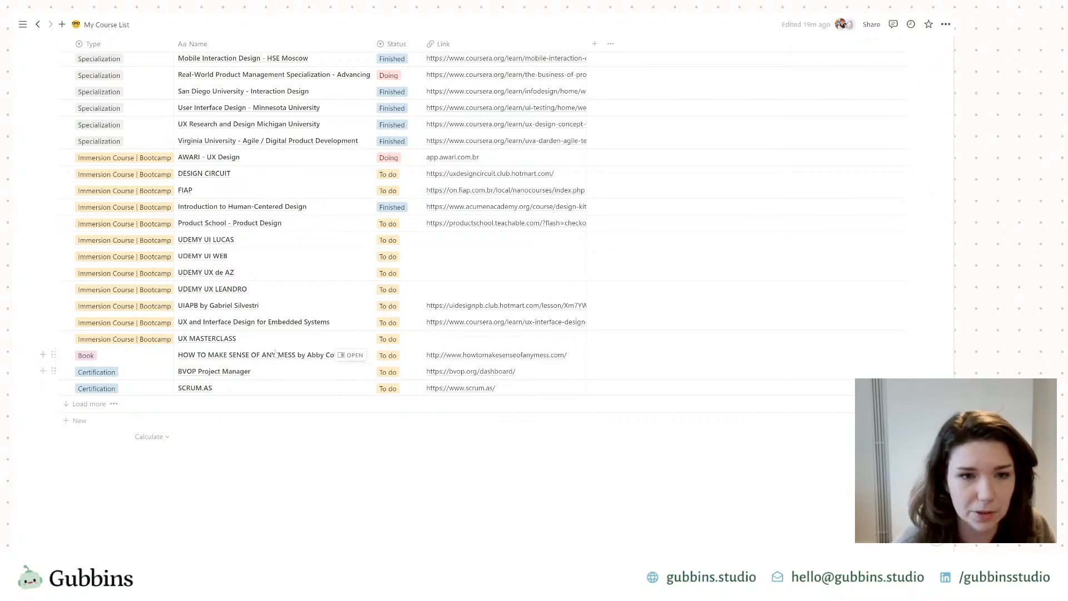
scroll(520, 364, "up", 5)
scroll(520, 364, "up", 3)
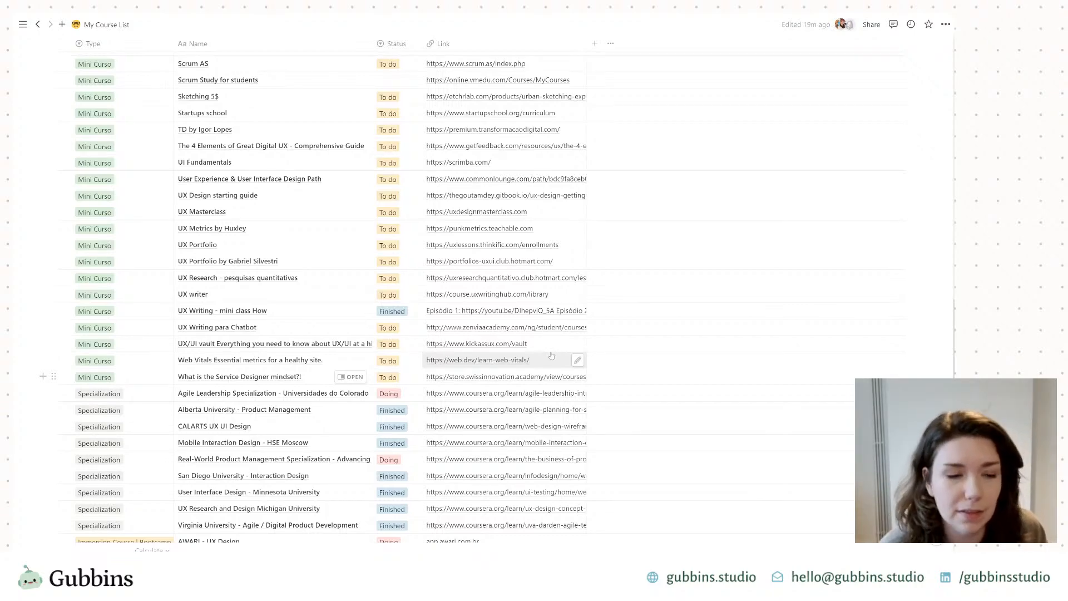
scroll(644, 336, "down", 10)
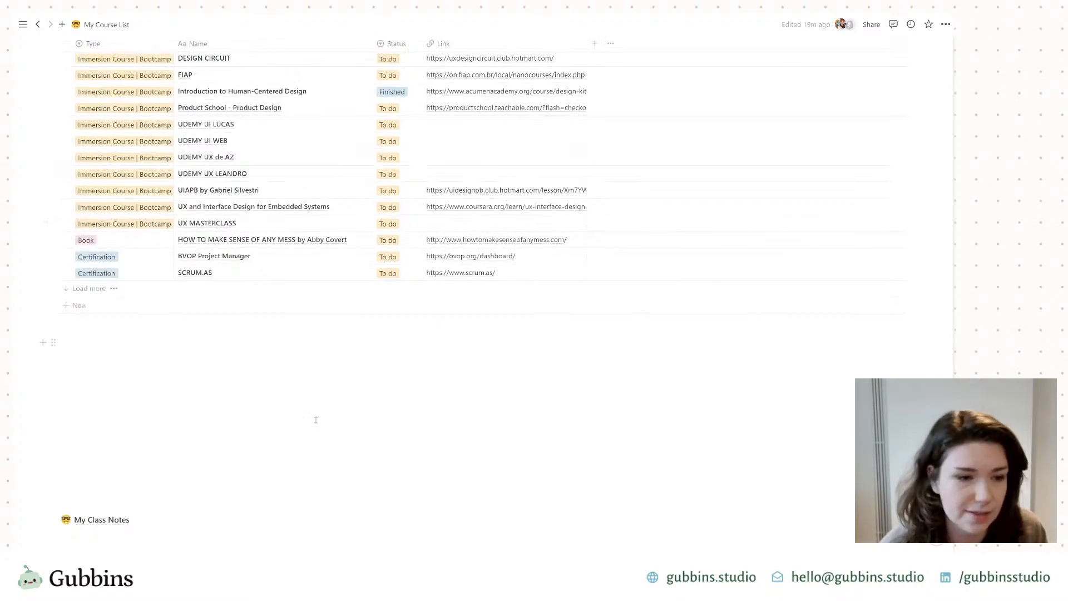
Step: Open the My Class Notes page and review its UX Strategy, UX Design, Behavioural Design and UX Research tables
left_click(102, 520)
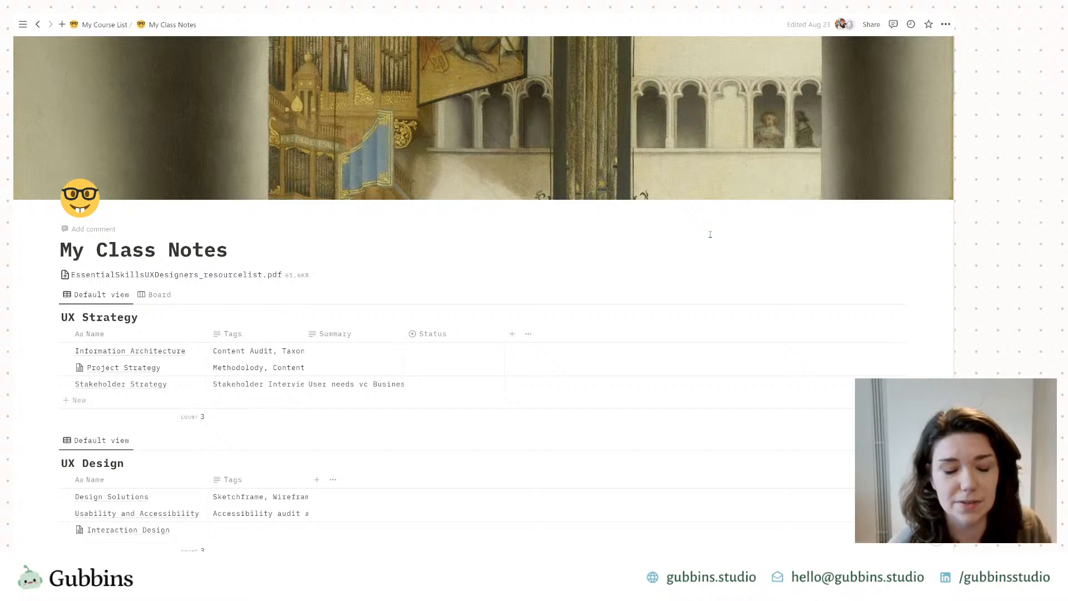
scroll(710, 234, "down", 3)
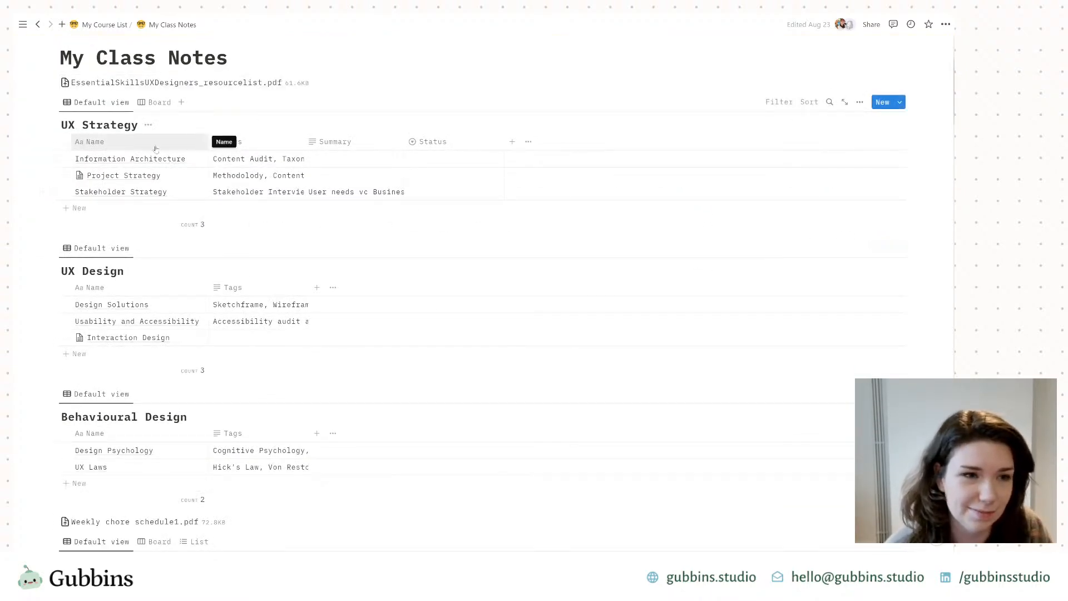
scroll(97, 134, "down", 1)
scroll(167, 289, "down", 2)
scroll(167, 289, "down", 2)
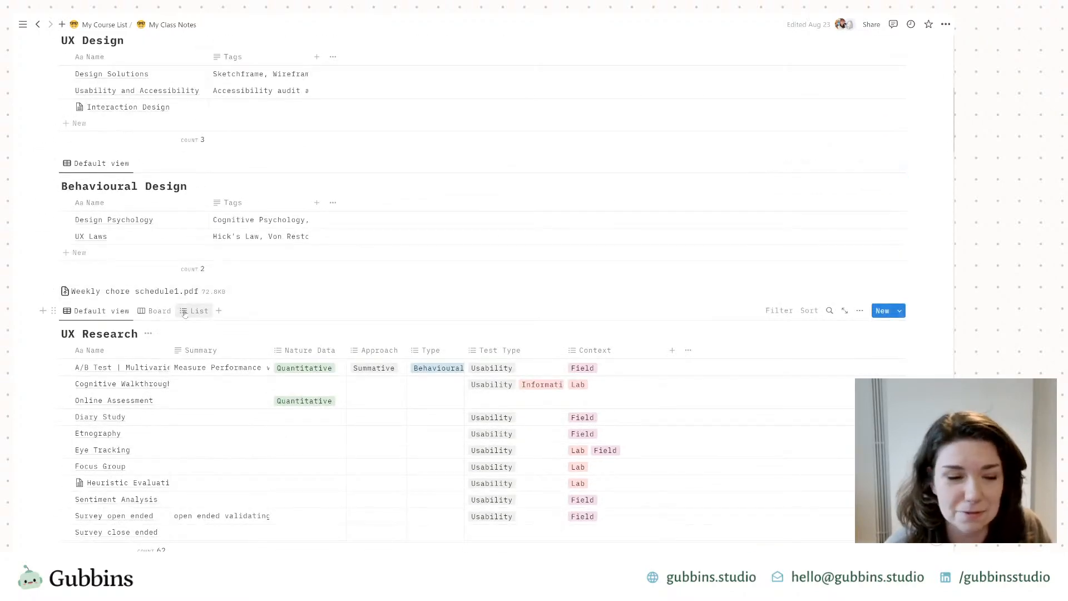
scroll(244, 315, "down", 4)
scroll(245, 315, "down", 4)
scroll(269, 326, "up", 4)
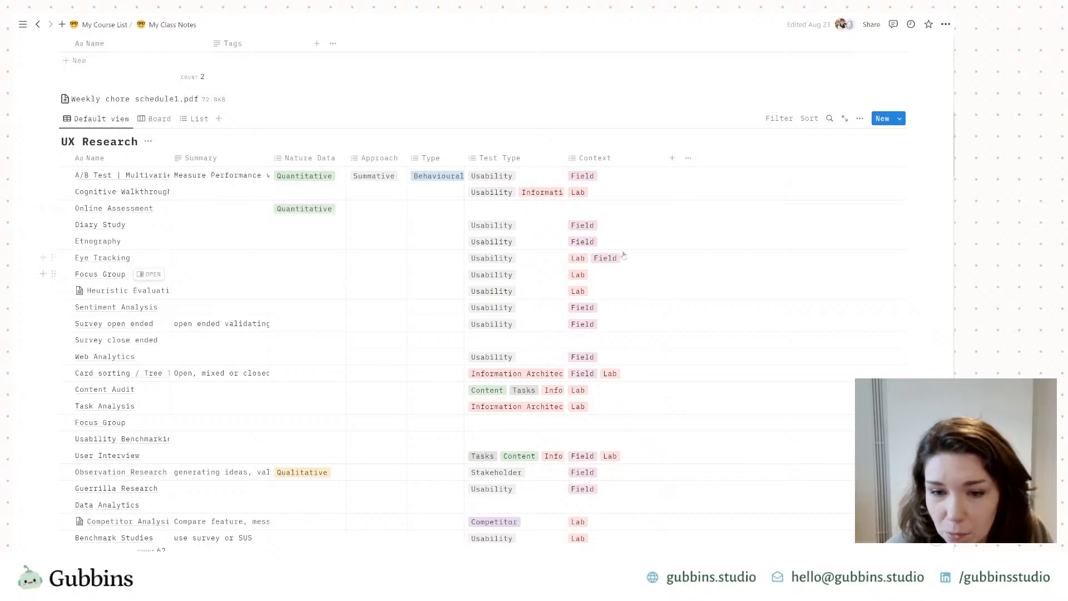
scroll(384, 278, "down", 15)
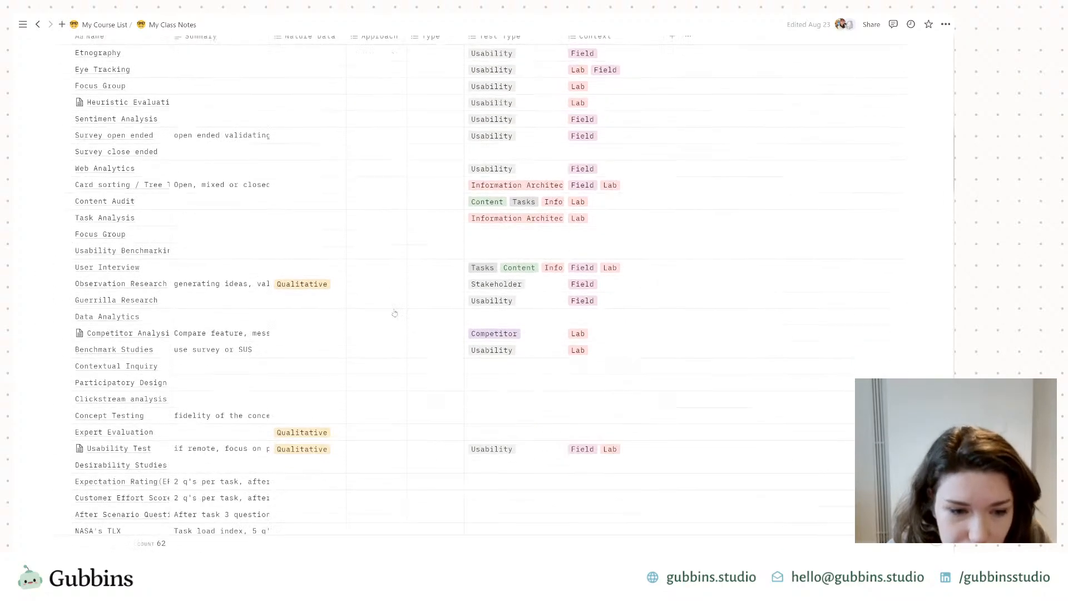
Step: Open the Persona entry of the Synthesis and Findings: Deliverables table in side peek and look through its notes and images
scroll(397, 310, "down", 3)
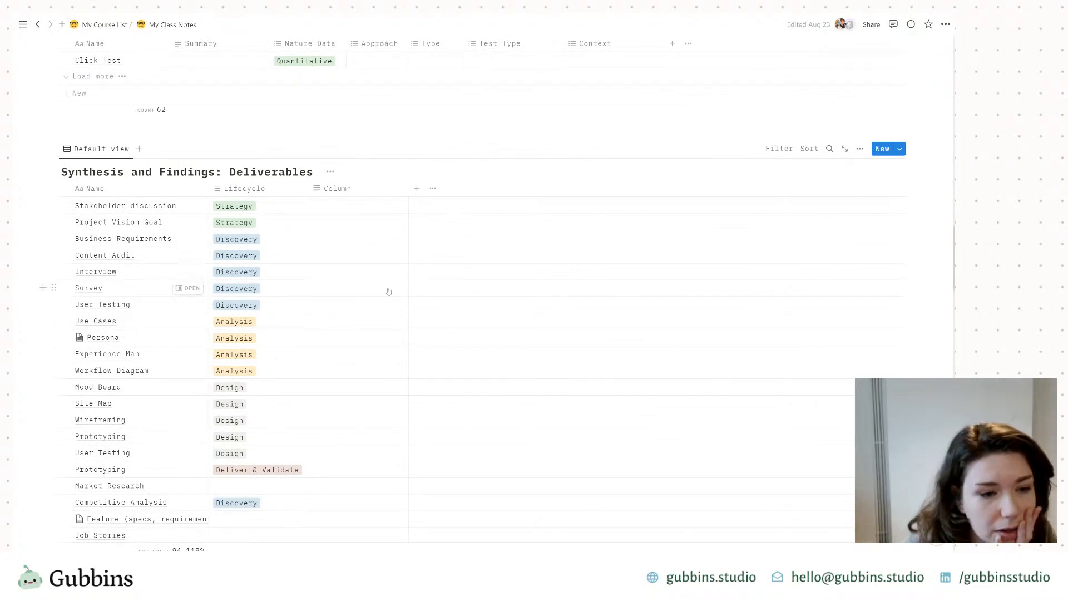
scroll(389, 291, "down", 2)
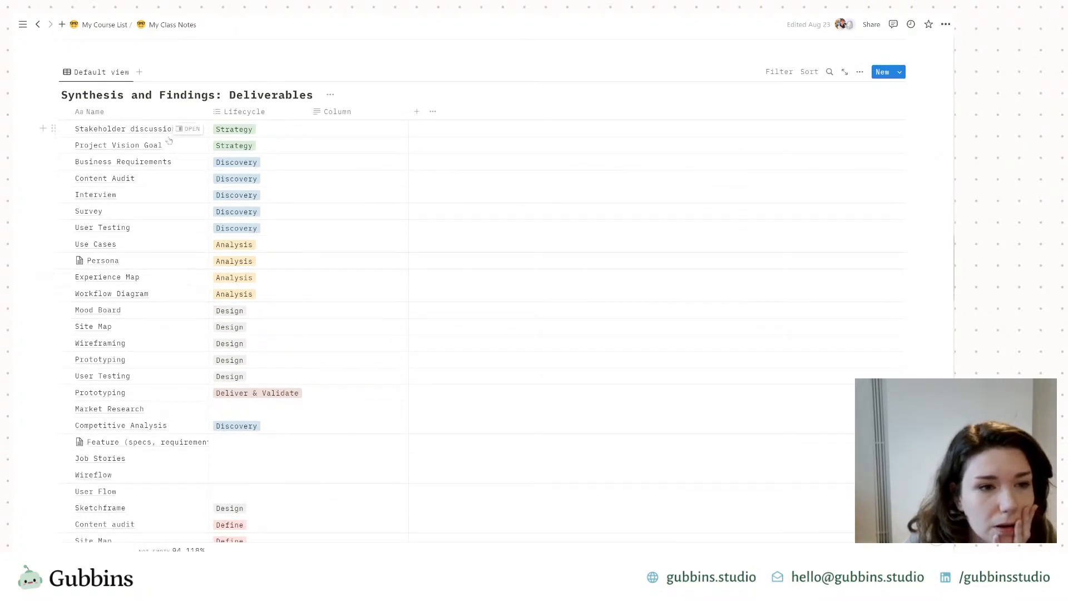
scroll(253, 310, "down", 1)
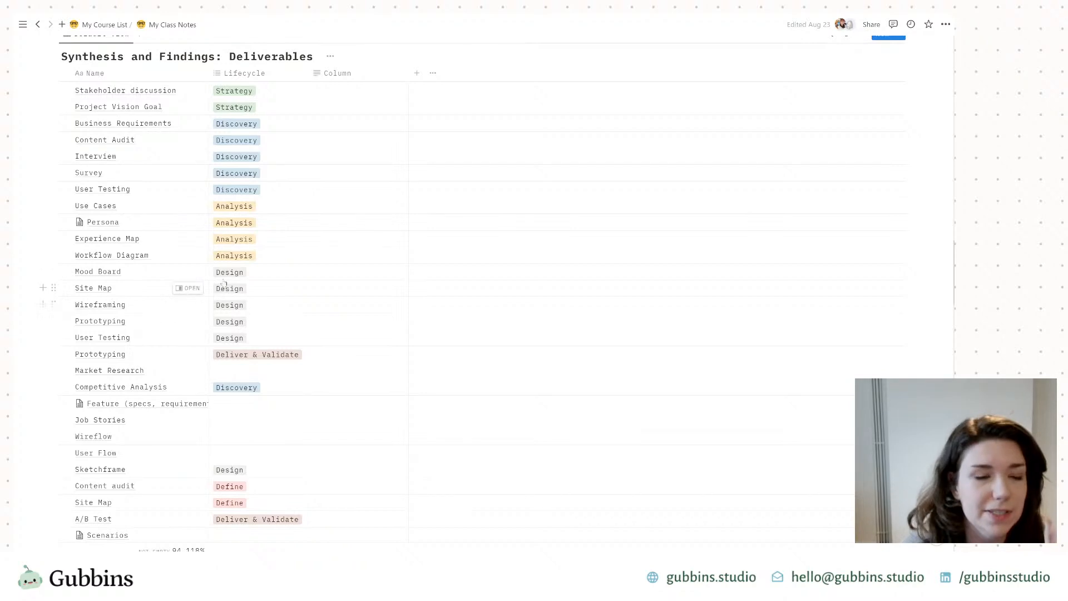
scroll(166, 311, "down", 2)
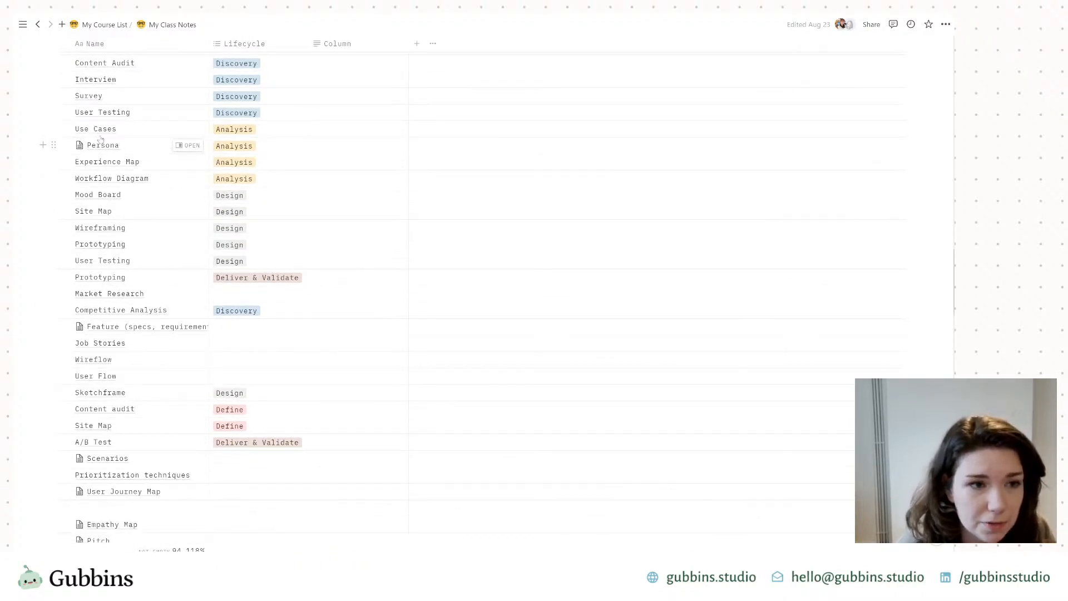
left_click(191, 146)
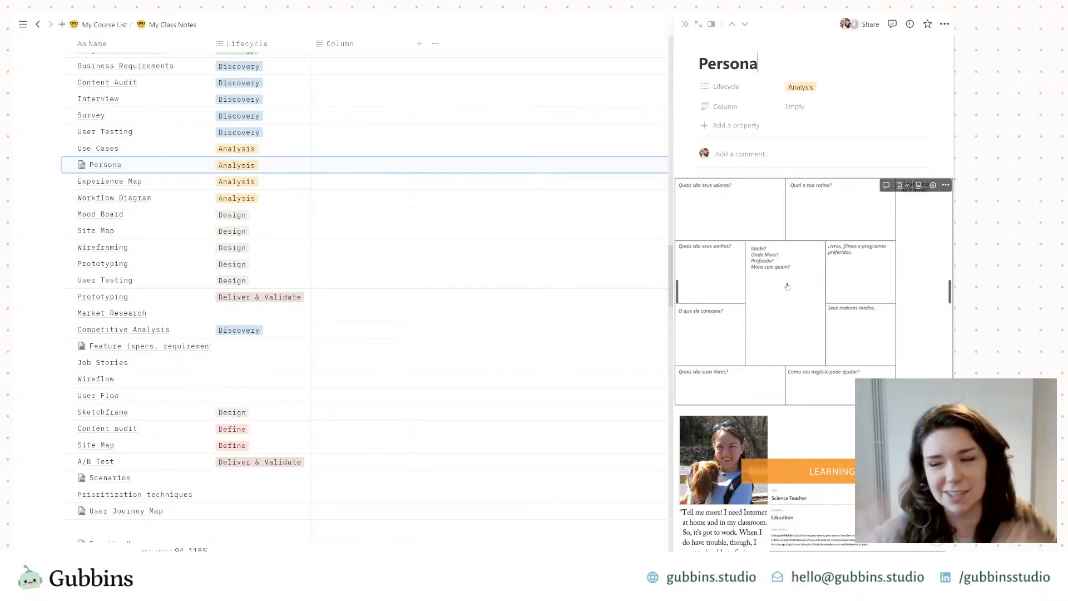
scroll(789, 286, "down", 4)
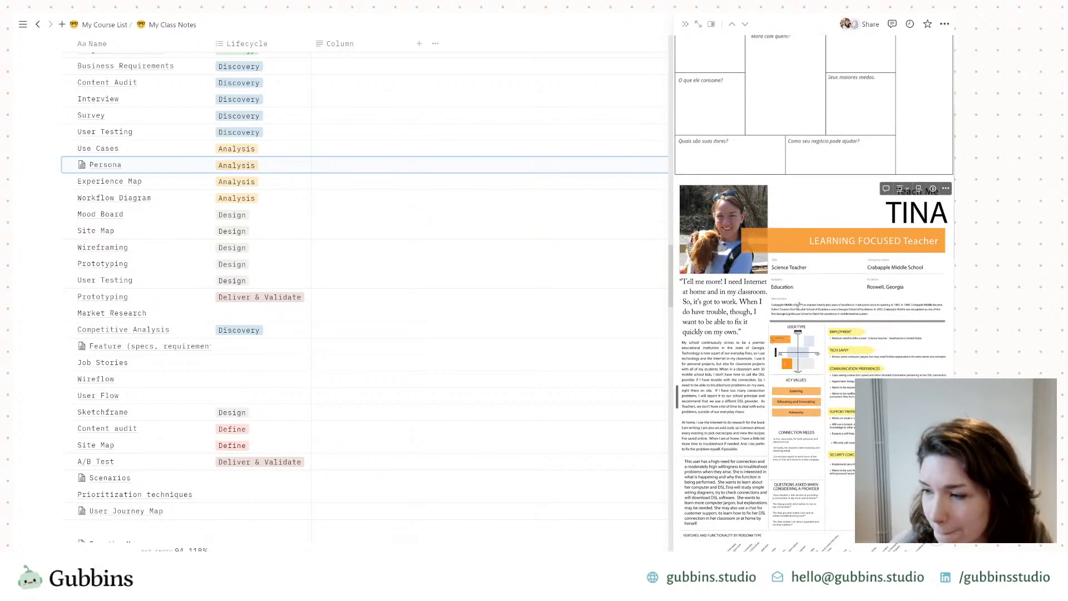
scroll(801, 312, "down", 1)
scroll(801, 311, "down", 4)
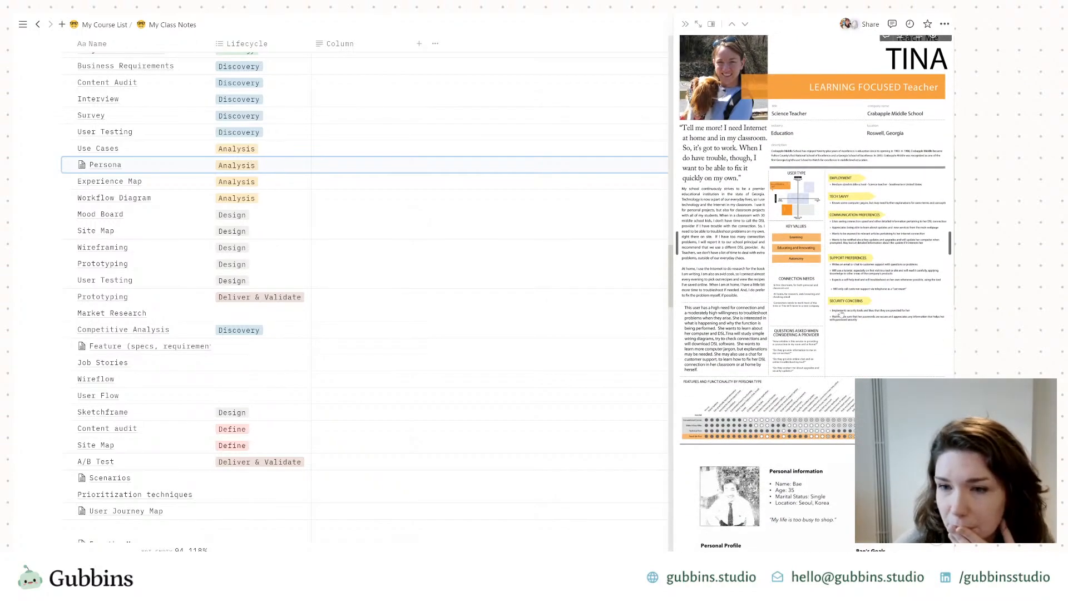
scroll(902, 289, "down", 5)
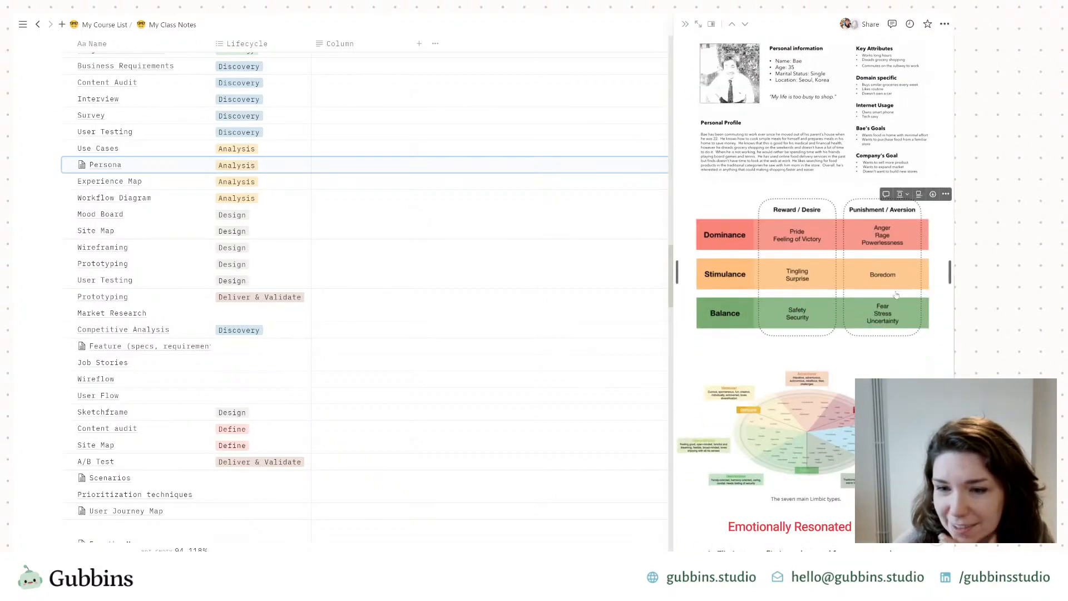
scroll(884, 301, "down", 4)
scroll(884, 300, "down", 2)
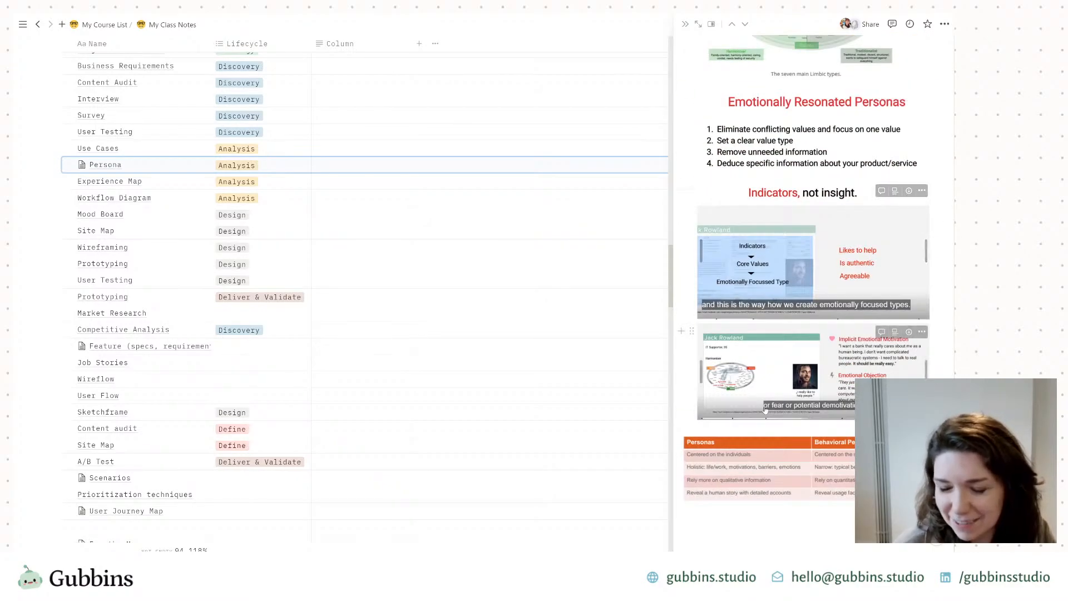
scroll(773, 401, "up", 8)
scroll(773, 401, "up", 10)
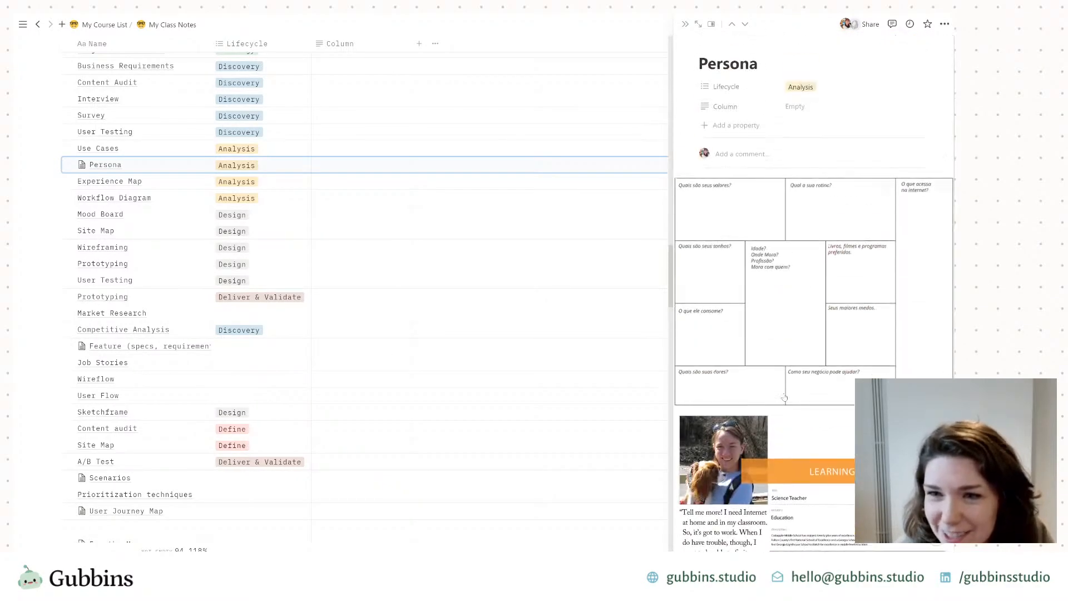
Step: Close the Persona side peek and look through the class notes tables from Visual Design down to Product Owner
scroll(266, 455, "down", 3)
scroll(267, 455, "down", 6)
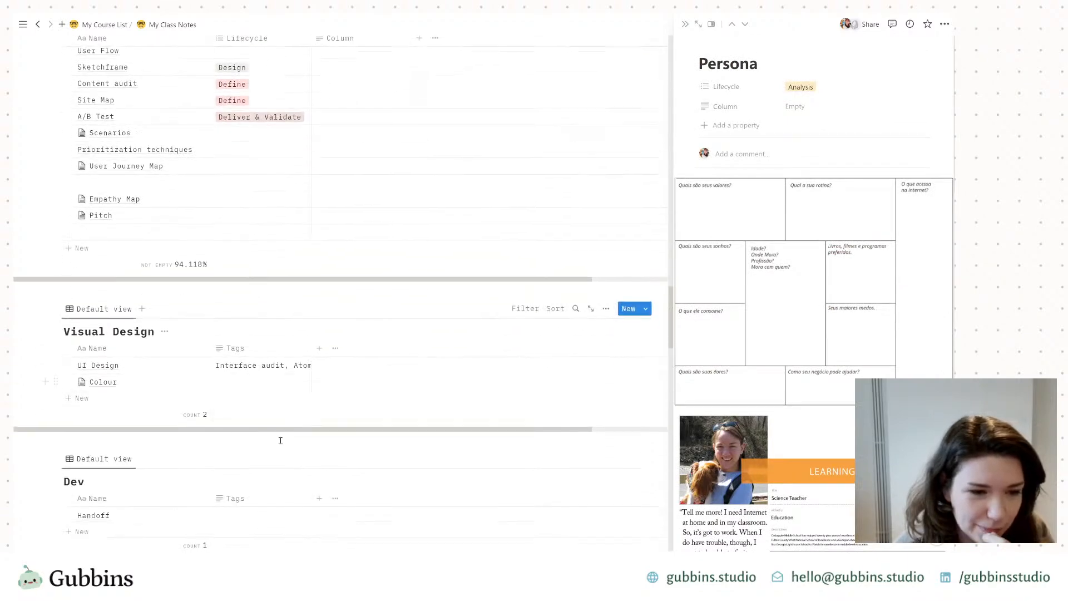
scroll(346, 454, "down", 5)
scroll(460, 319, "down", 4)
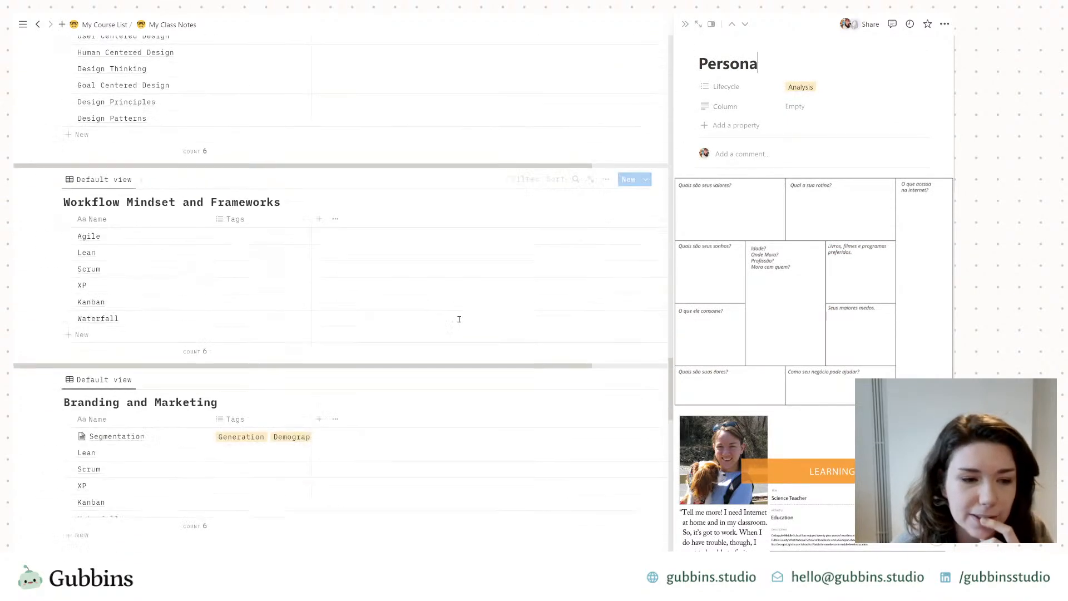
left_click(461, 332)
scroll(591, 328, "down", 4)
scroll(593, 318, "down", 9)
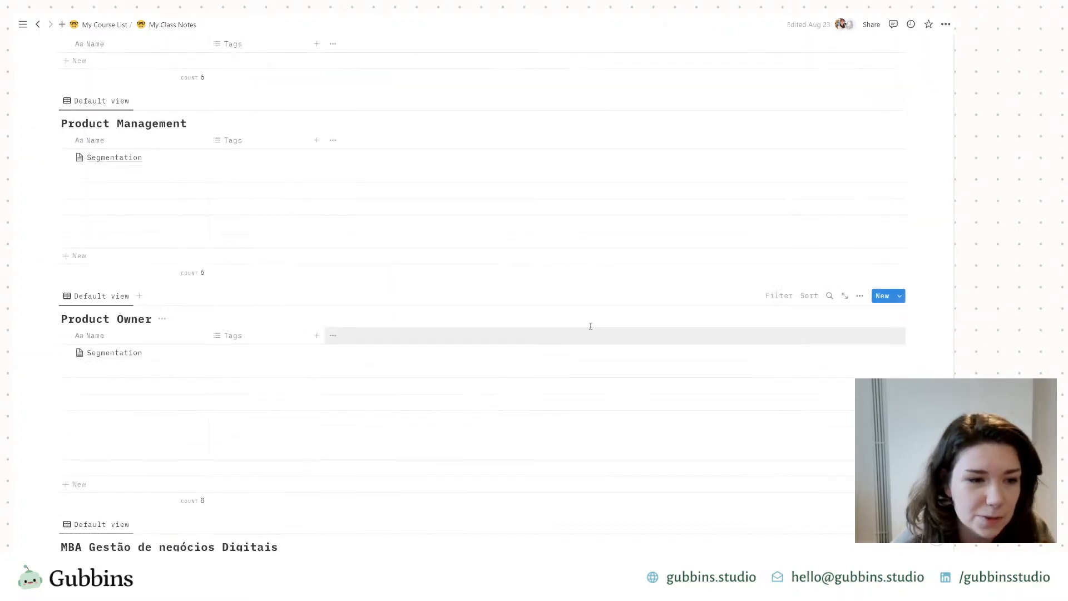
scroll(585, 328, "up", 5)
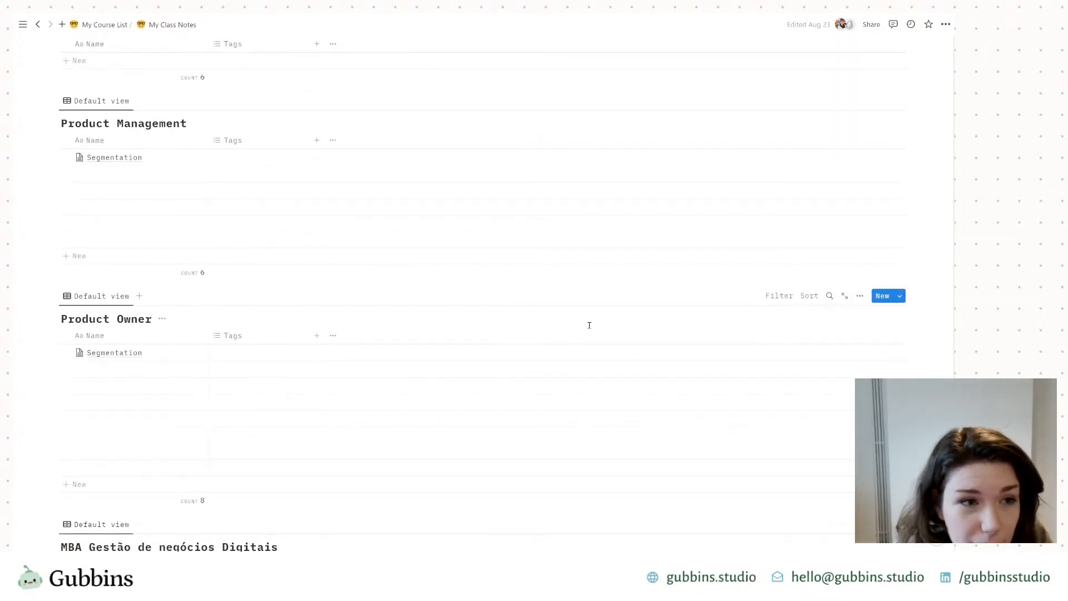
Step: Open the Gestão do Tempo entry of the MBA Gestão de negócios Digitais table in side peek and read its notes
scroll(586, 324, "down", 6)
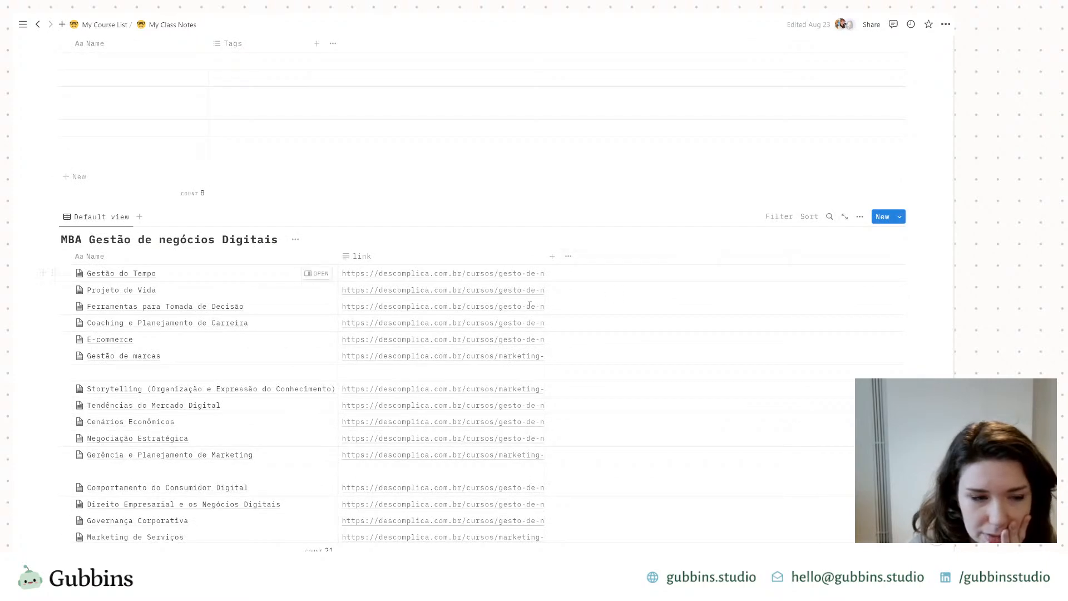
scroll(222, 279, "down", 4)
scroll(183, 333, "up", 2)
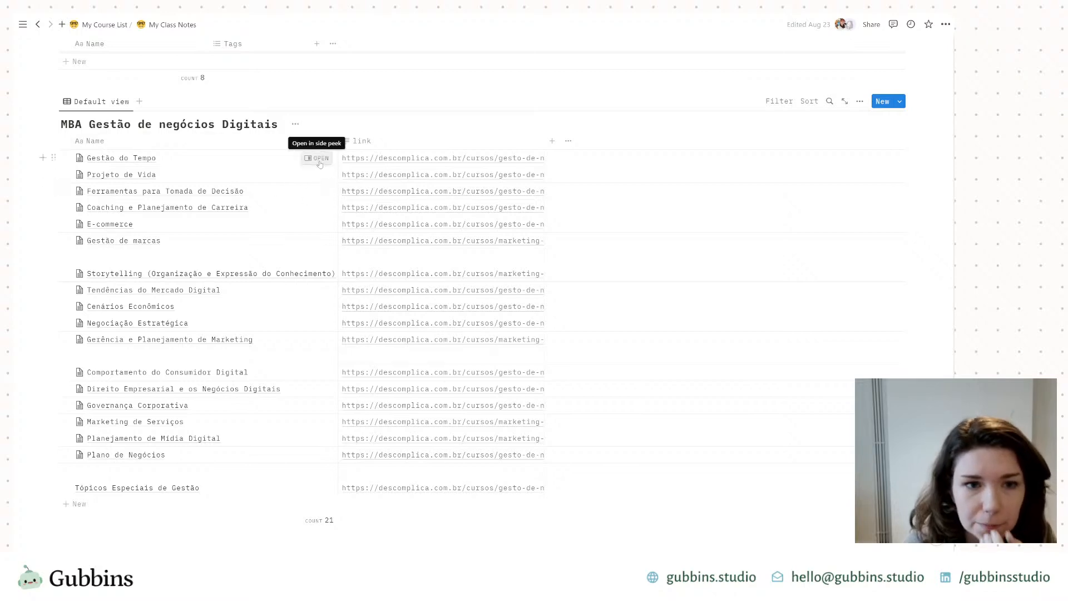
left_click(315, 157)
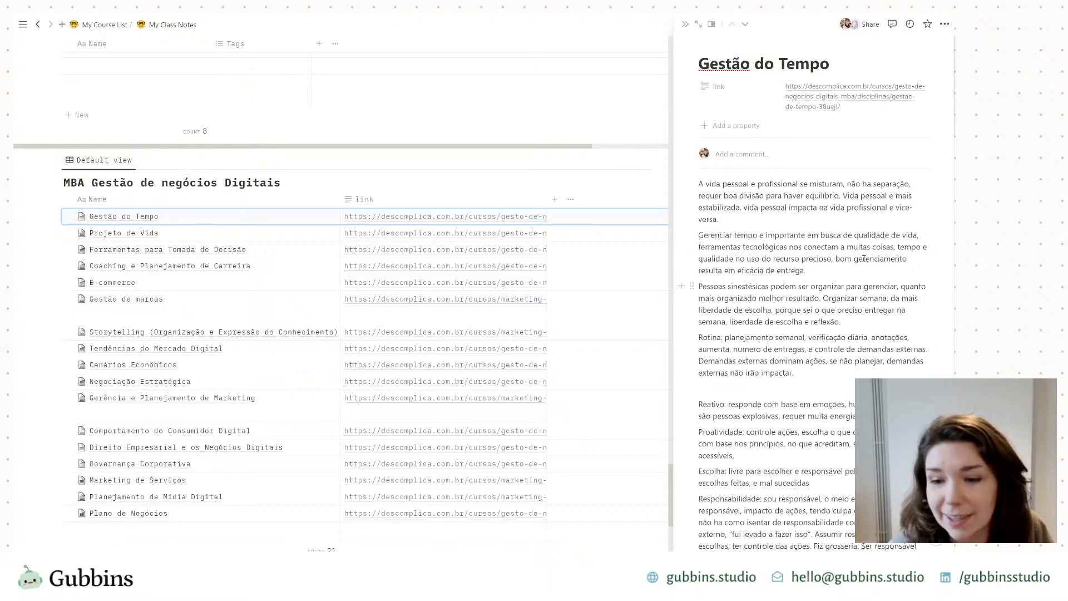
scroll(895, 251, "down", 15)
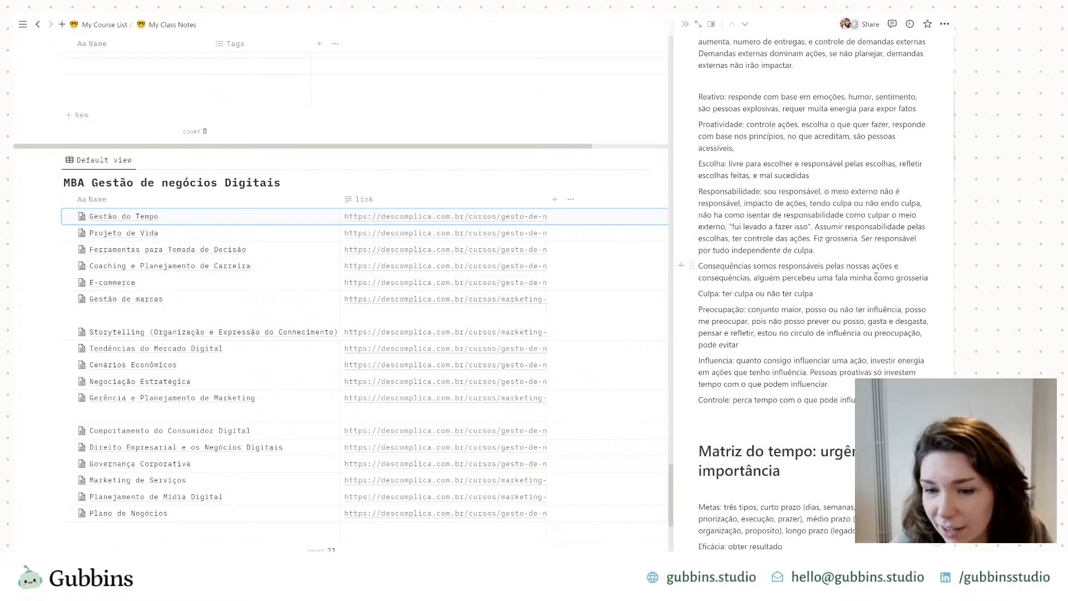
scroll(881, 274, "down", 8)
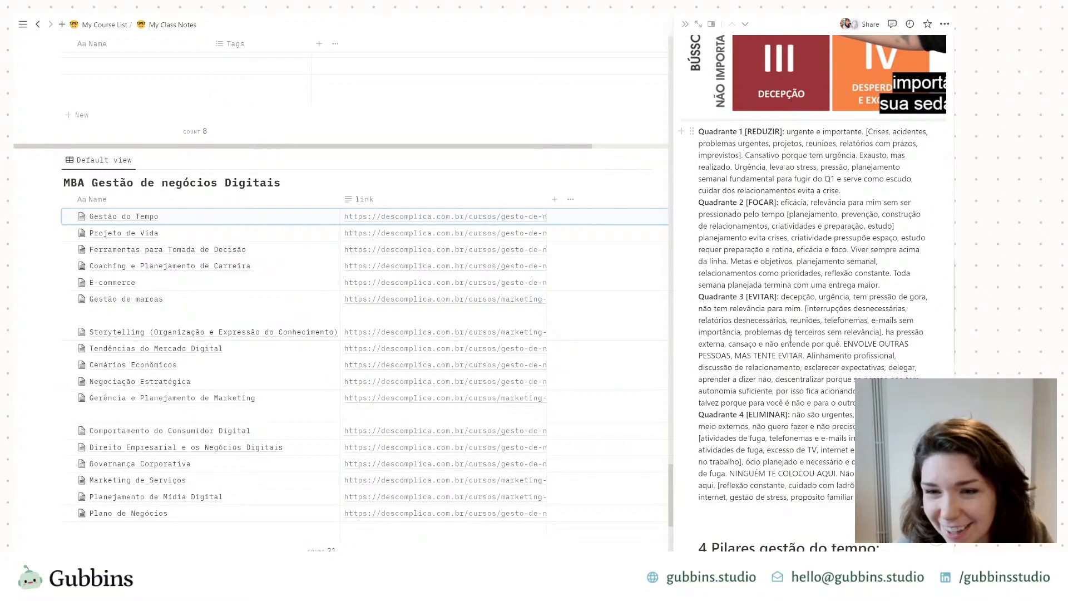
Step: Read the Gestão do Tempo notes on the four quadrants and general time-management tips, and return to the start of the entry
scroll(789, 338, "down", 5)
scroll(829, 314, "down", 10)
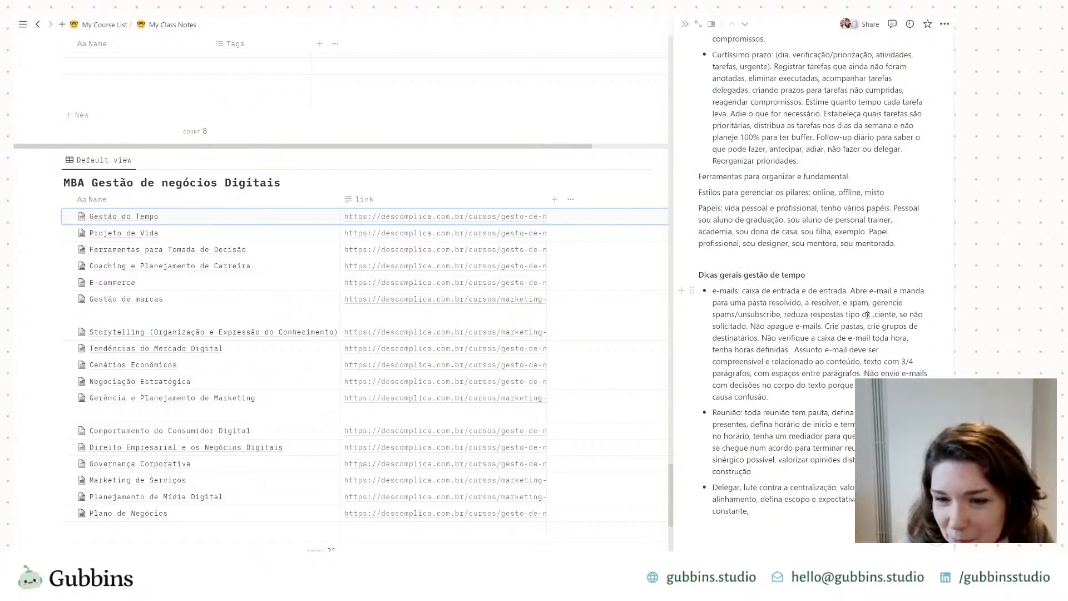
scroll(870, 308, "up", 20)
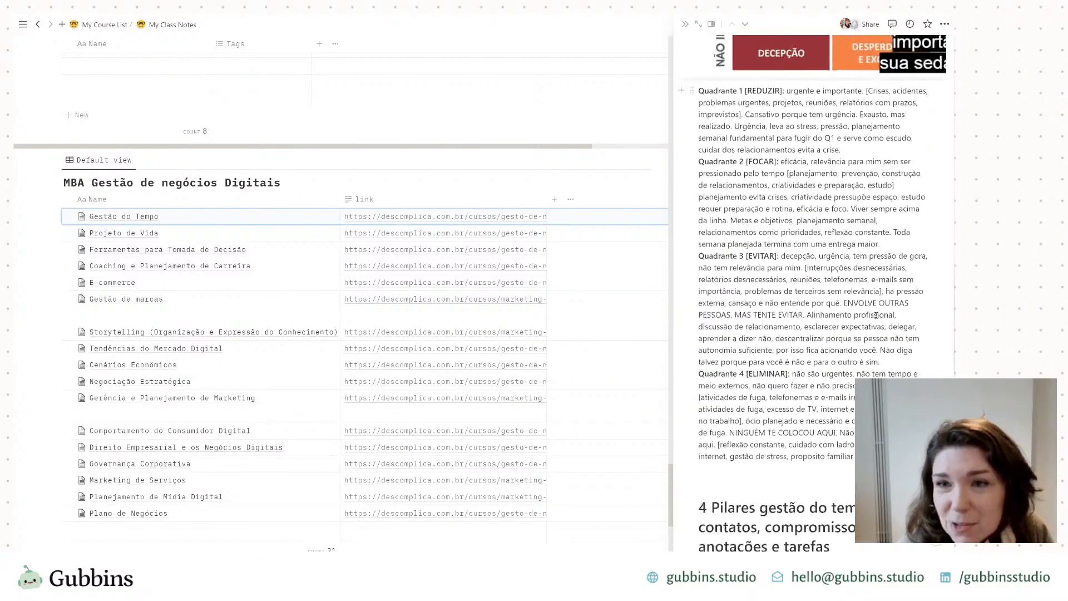
scroll(875, 316, "up", 10)
scroll(171, 370, "up", 3)
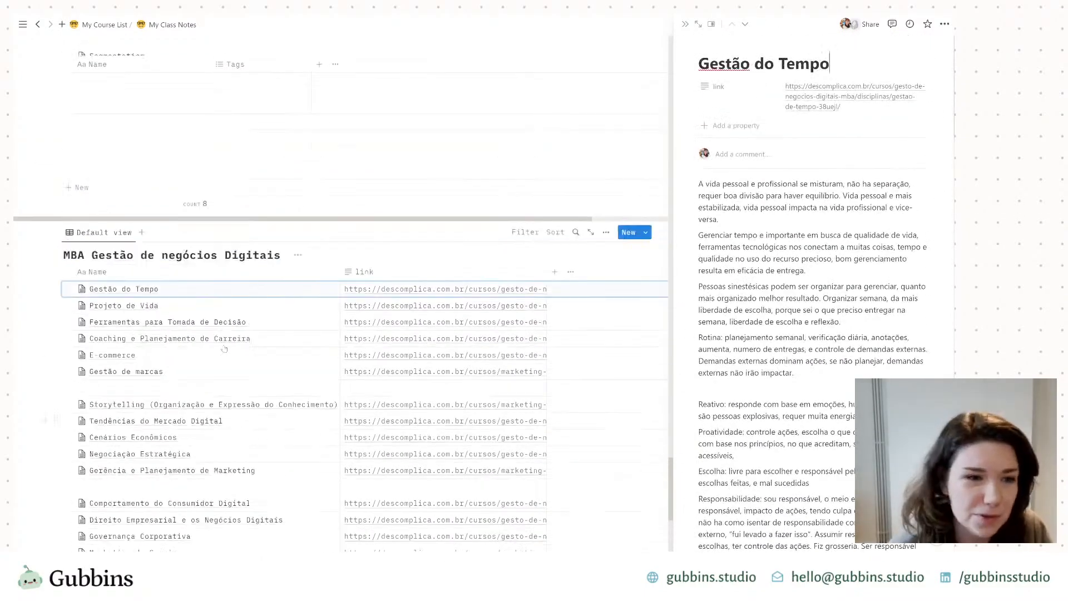
scroll(172, 370, "down", 3)
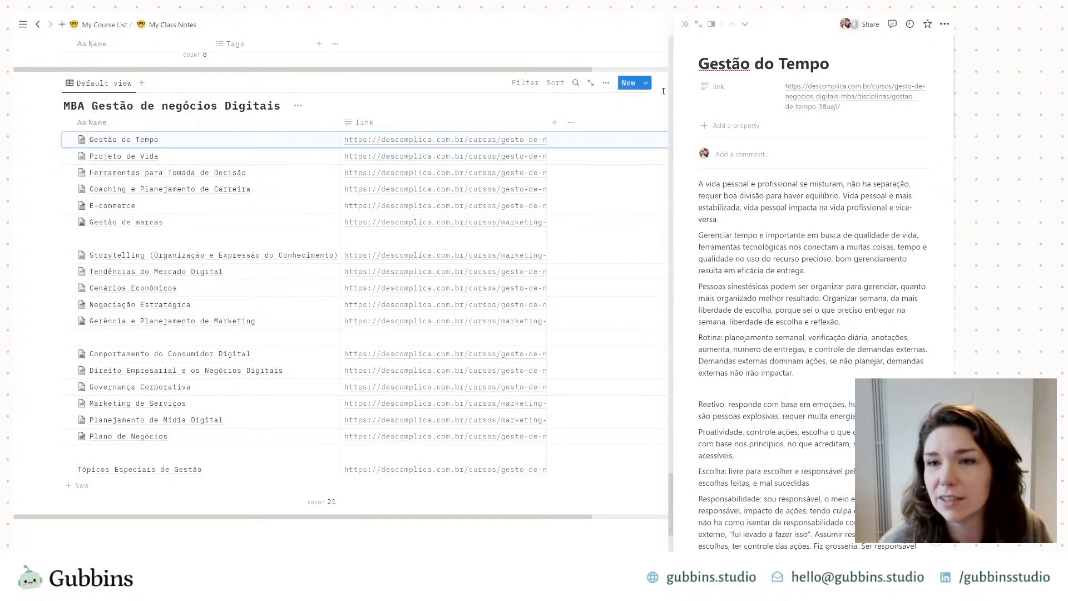
Step: Close the Gestão do Tempo side peek and look back through the class notes tables up to UX Strategy
left_click(685, 24)
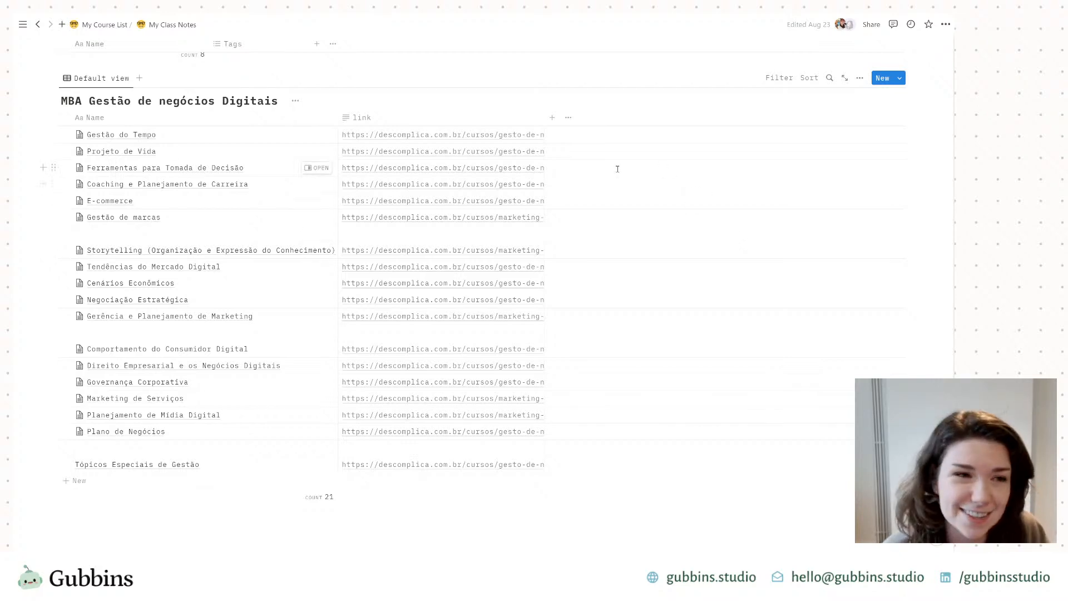
scroll(617, 178, "up", 4)
scroll(618, 185, "up", 1)
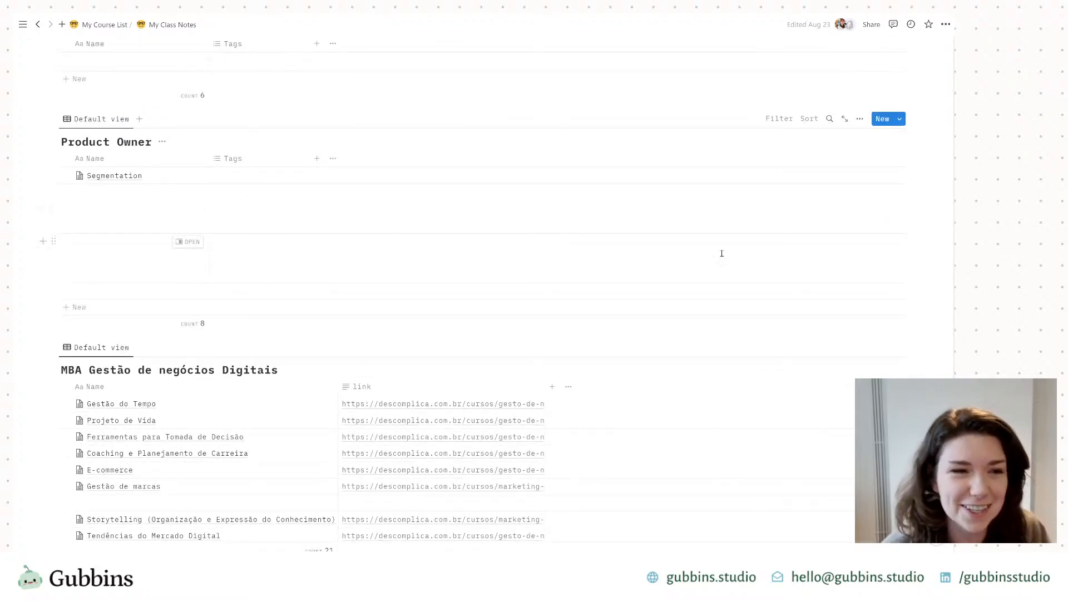
scroll(810, 253, "up", 9)
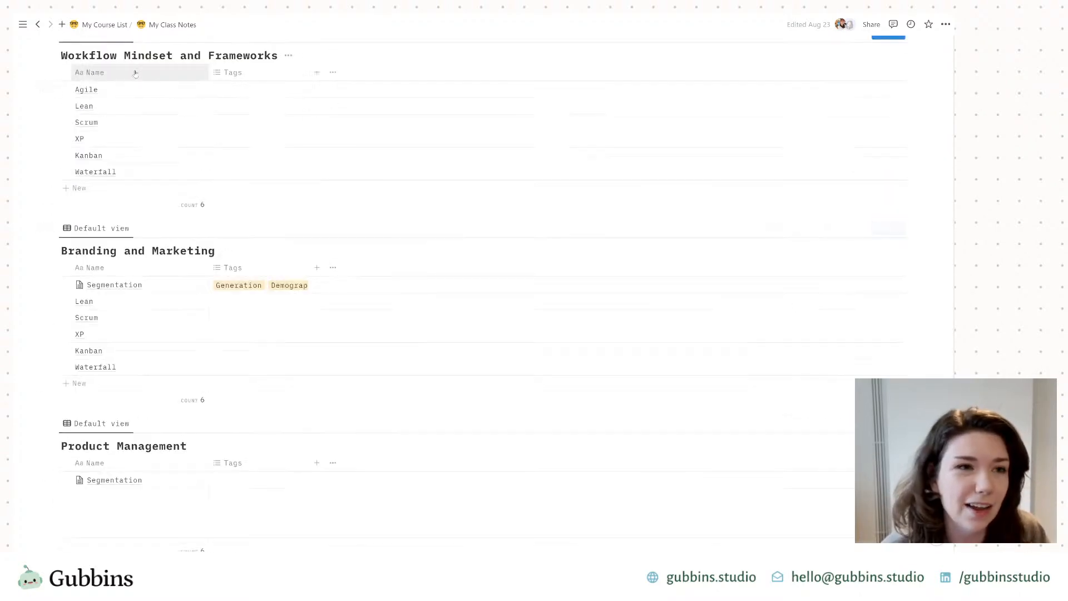
scroll(93, 138, "up", 12)
scroll(93, 138, "up", 10)
scroll(682, 224, "up", 20)
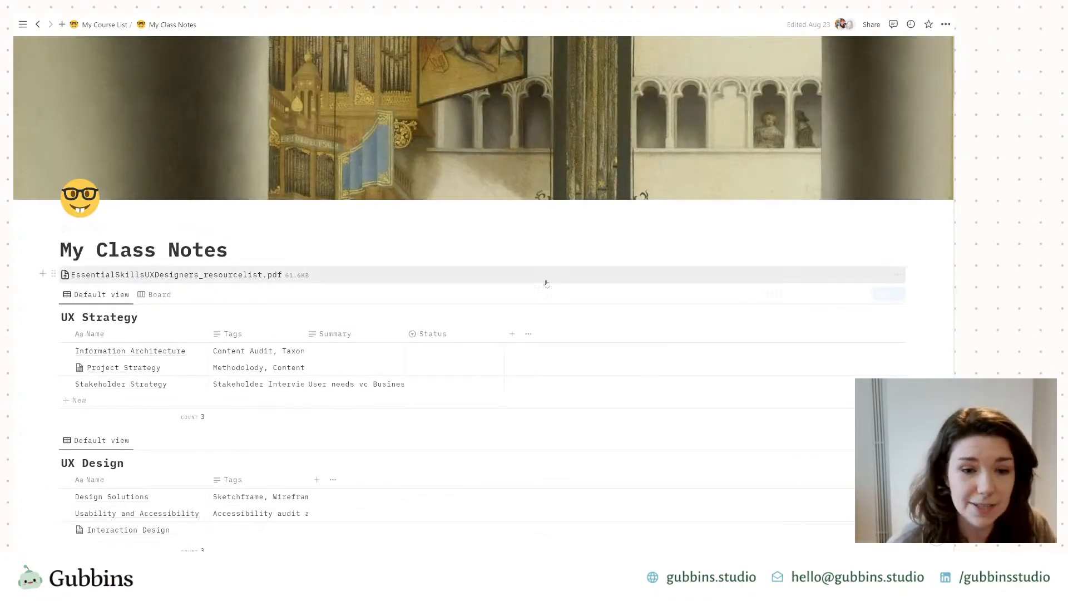
scroll(533, 284, "down", 3)
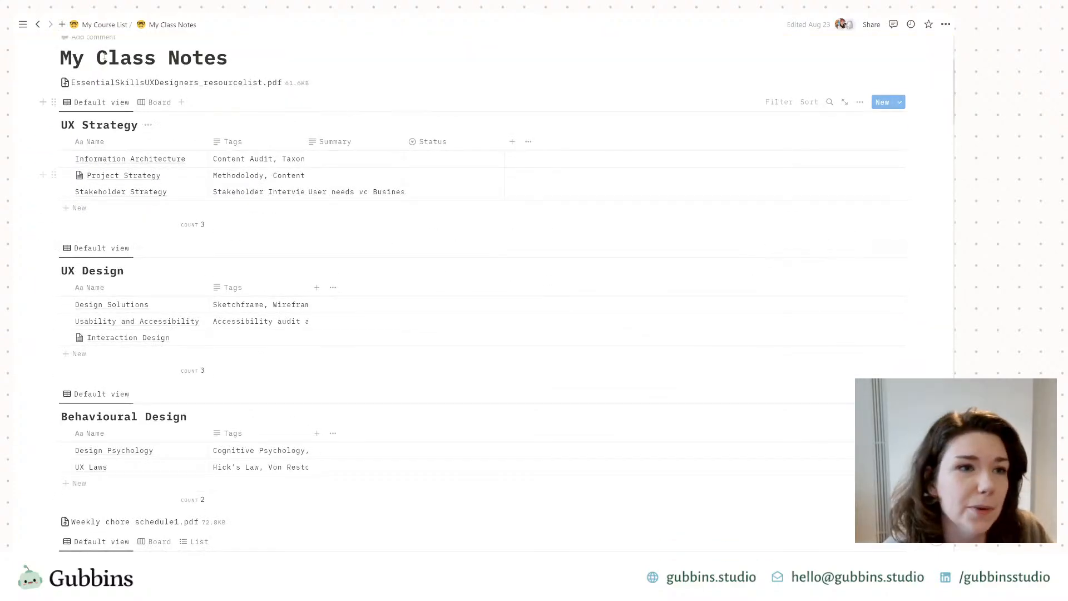
Step: Return to the My Course List page and look through the course types, statuses and links in the Media table
left_click(108, 26)
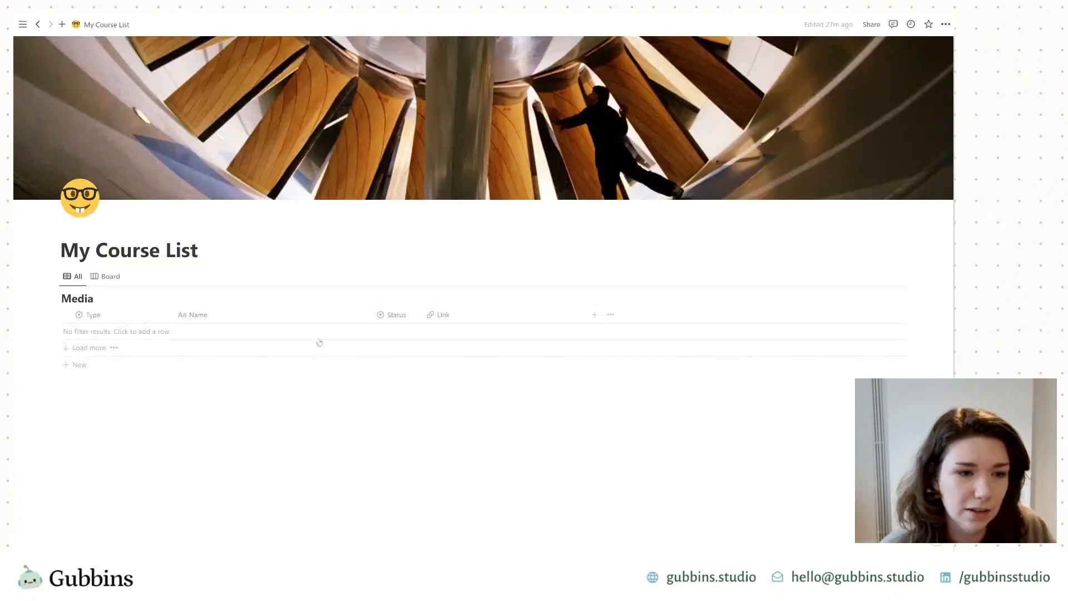
scroll(167, 323, "down", 5)
scroll(133, 367, "down", 20)
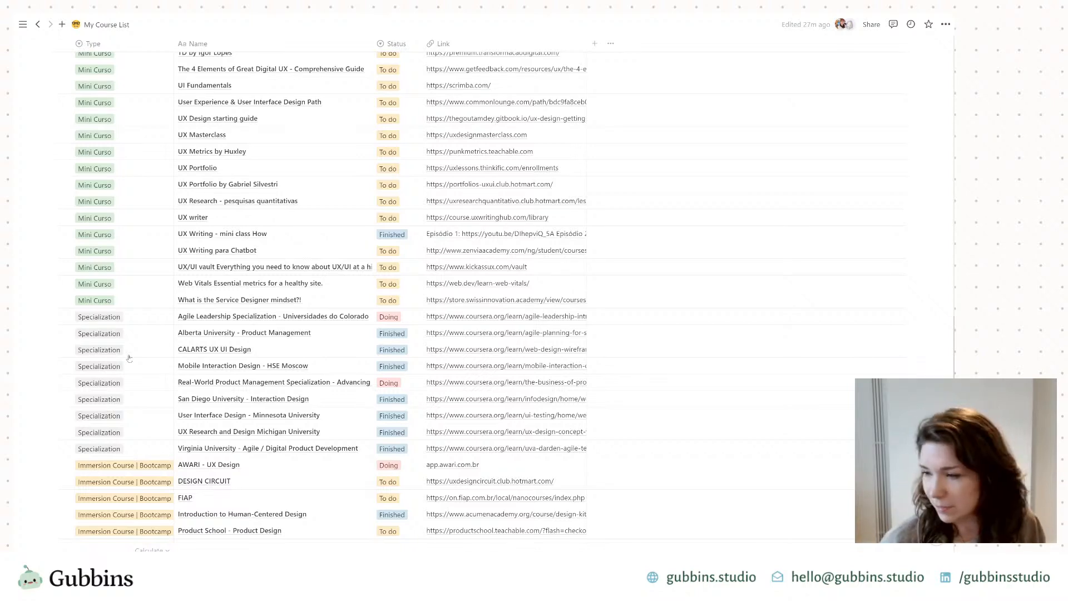
scroll(259, 391, "up", 9)
scroll(260, 391, "up", 15)
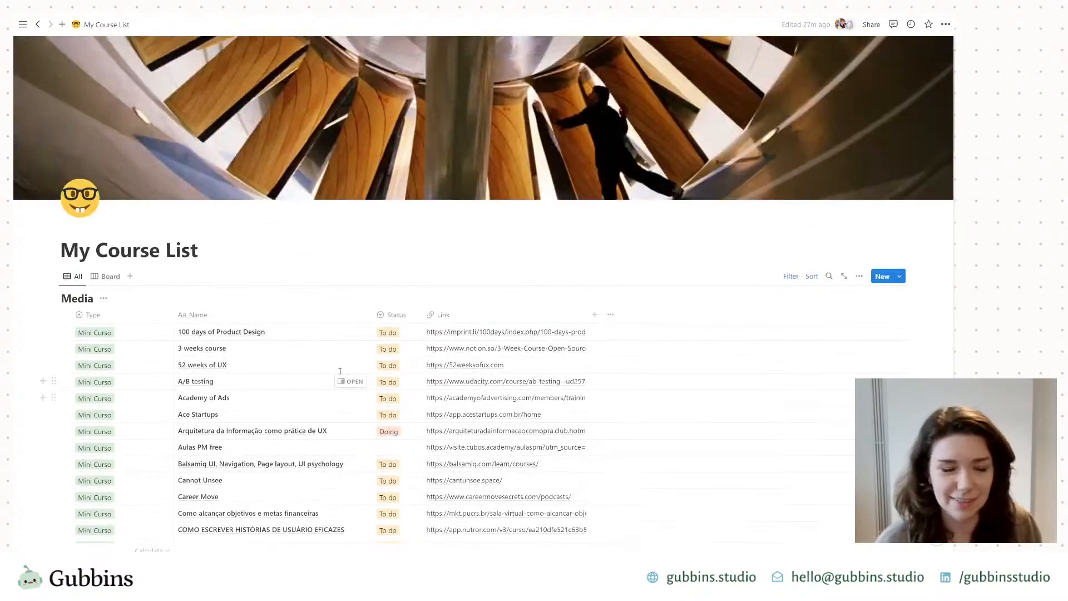
scroll(329, 379, "down", 4)
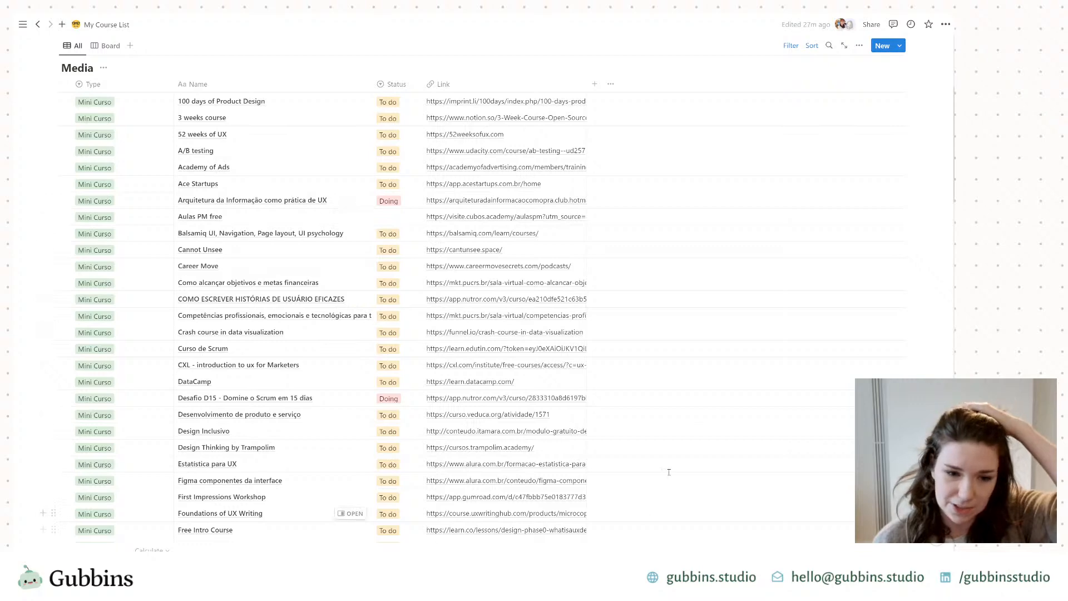
scroll(250, 250, "up", 3)
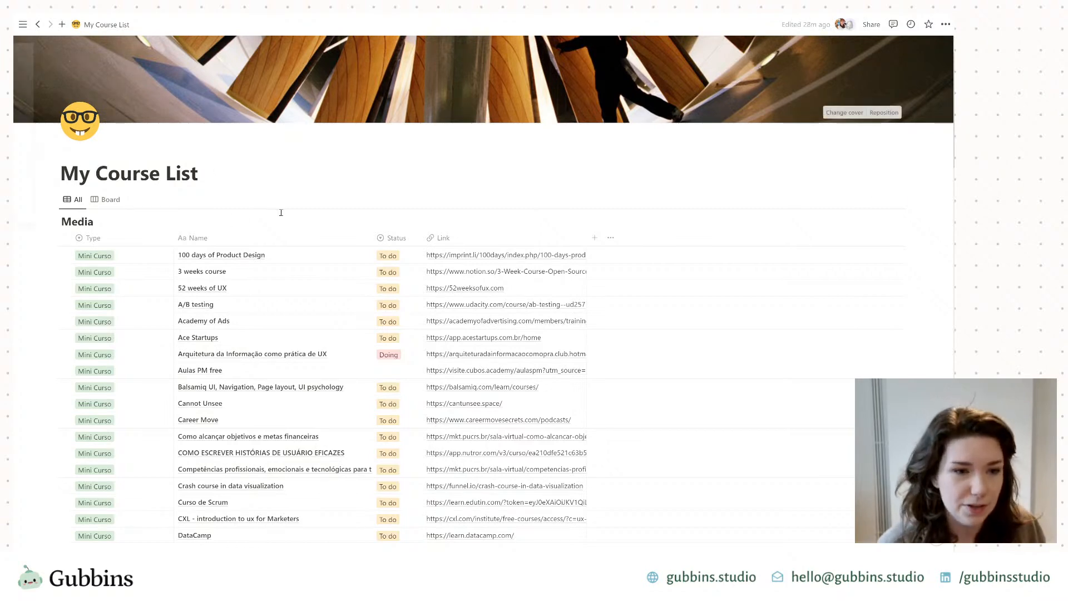
Step: View the 100 days of Product Design entry in side peek, and switch the Media database to the Board view
left_click(360, 256)
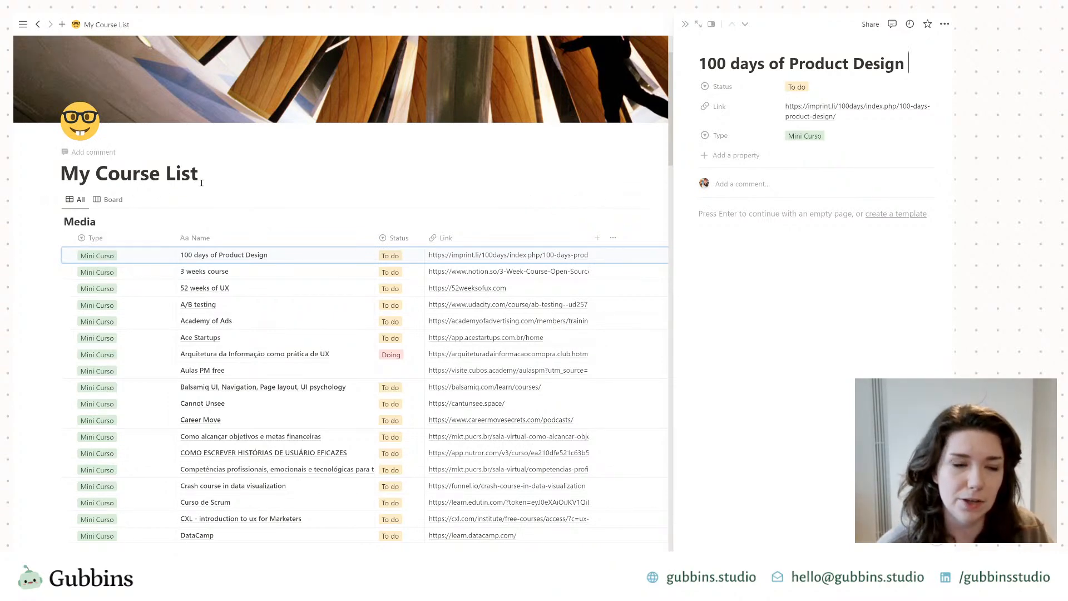
left_click(107, 199)
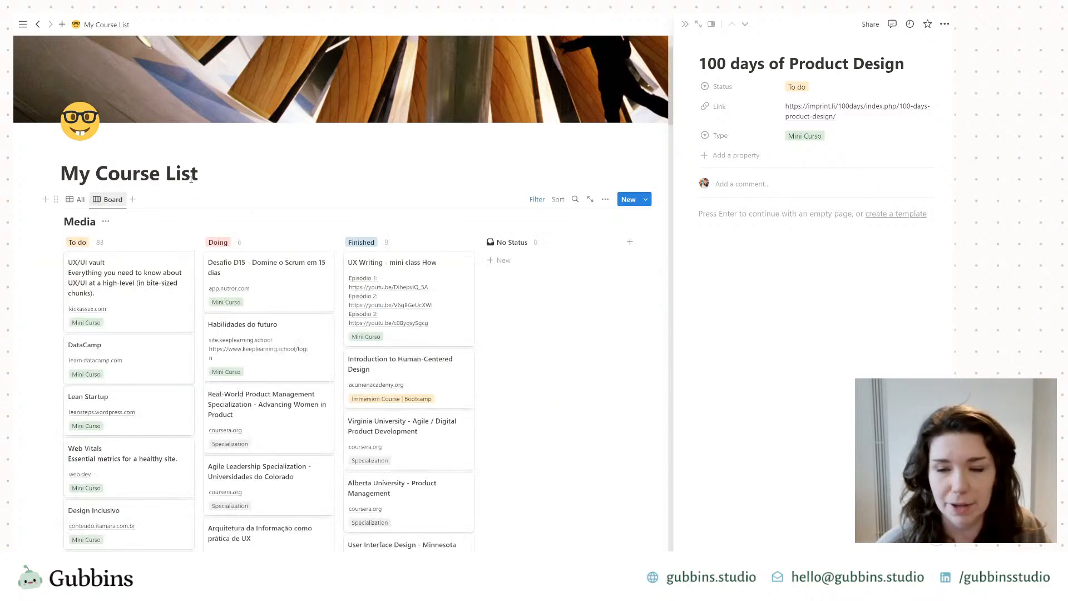
left_click(684, 23)
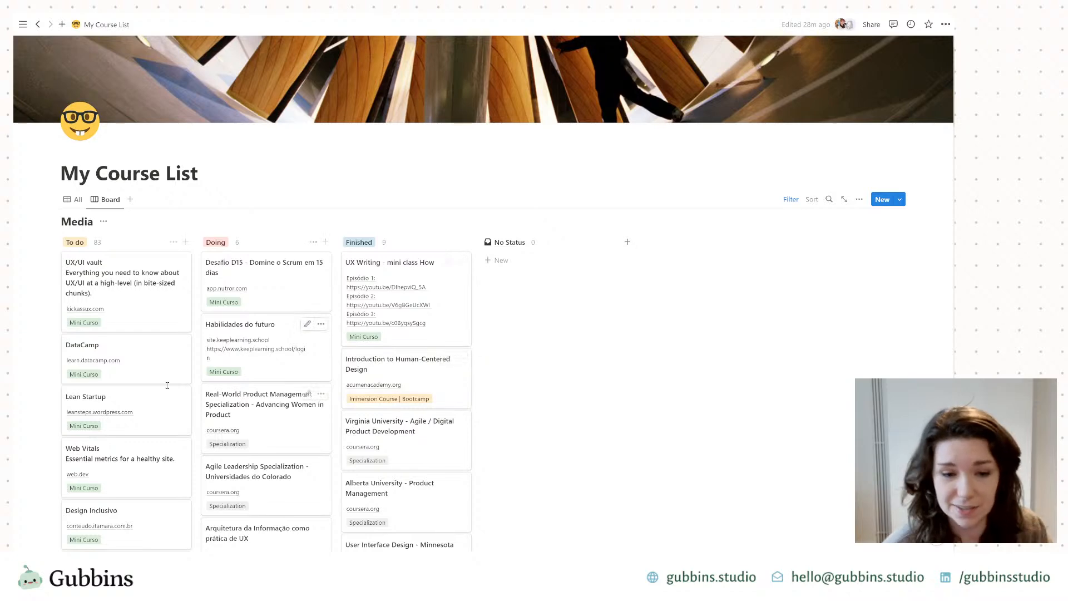
Step: Look through the courses in the board's To do, Doing and Finished columns
scroll(290, 394, "down", 1)
scroll(290, 393, "down", 5)
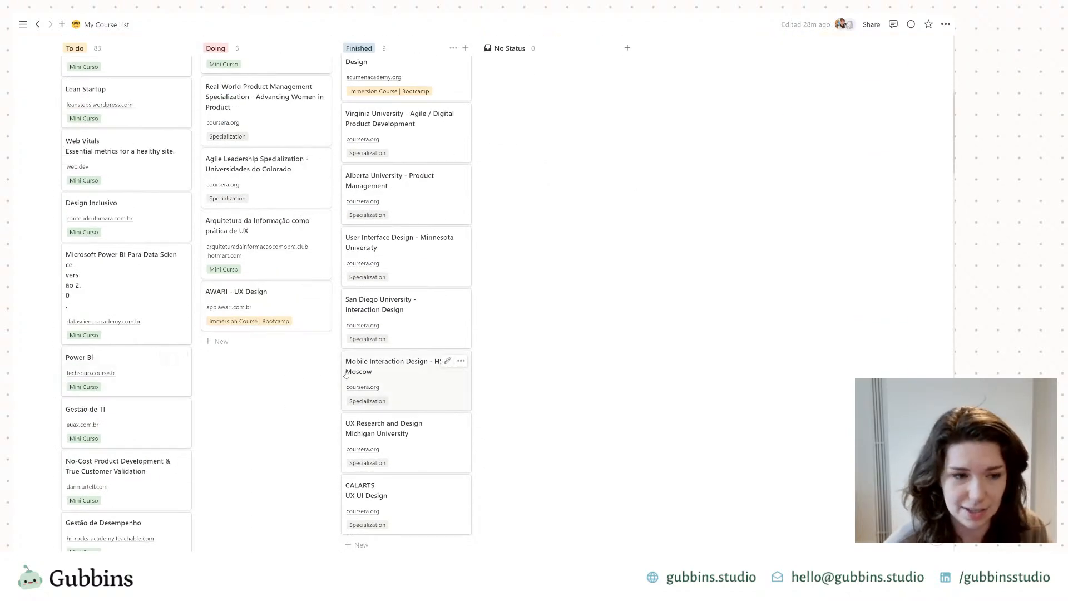
scroll(191, 396, "up", 4)
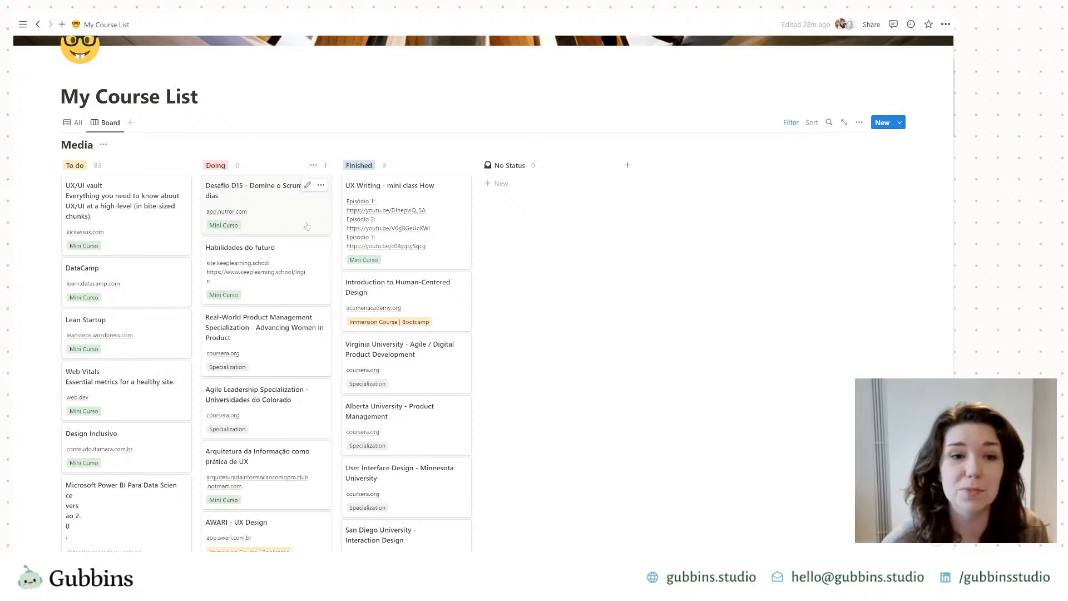
left_click(304, 225)
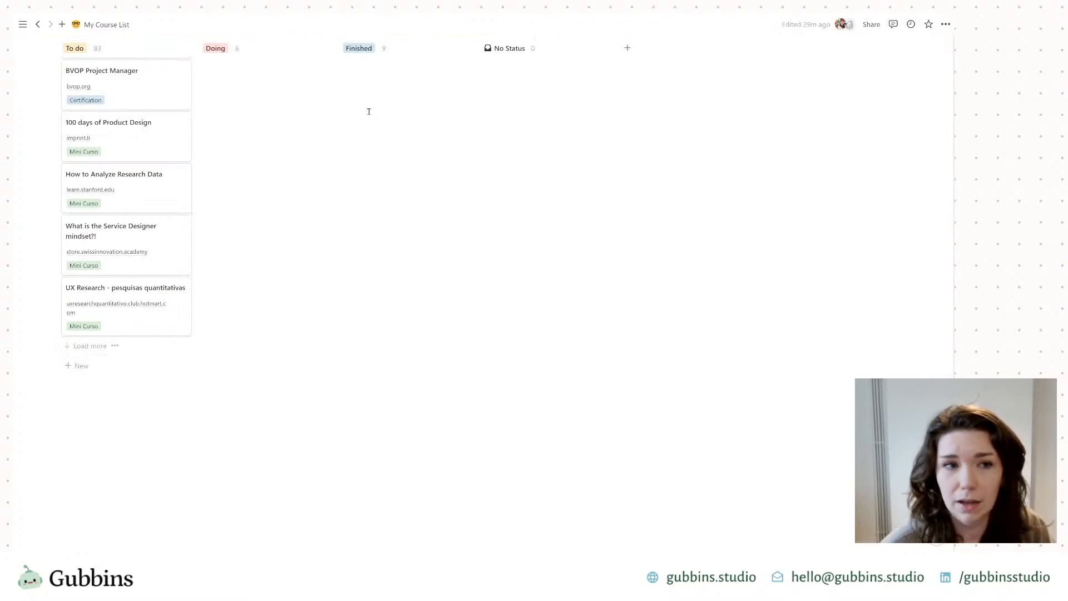
scroll(256, 286, "up", 15)
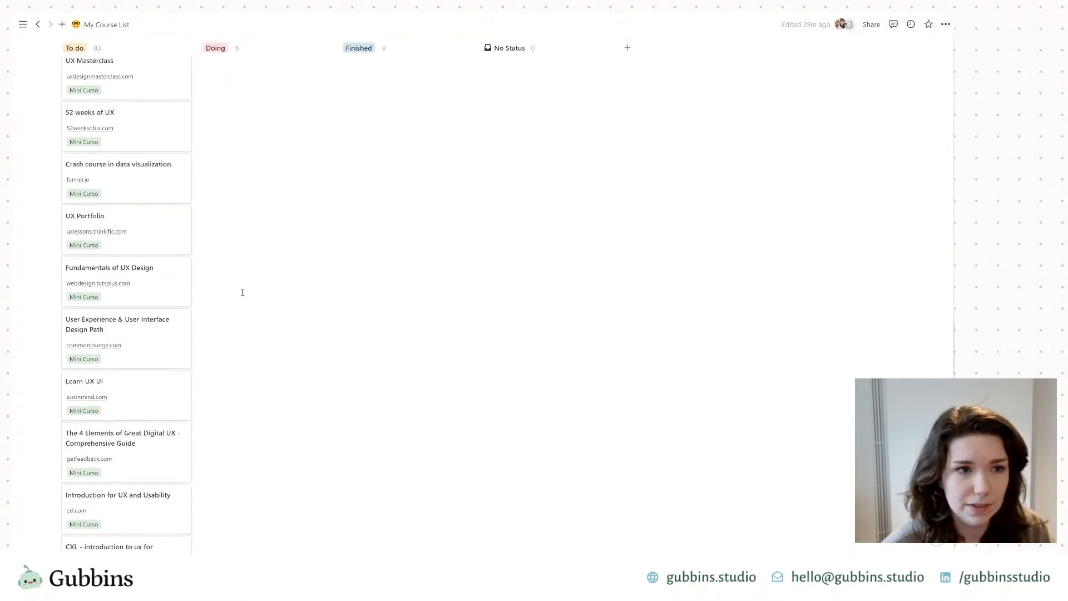
scroll(682, 274, "up", 20)
scroll(849, 263, "up", 2)
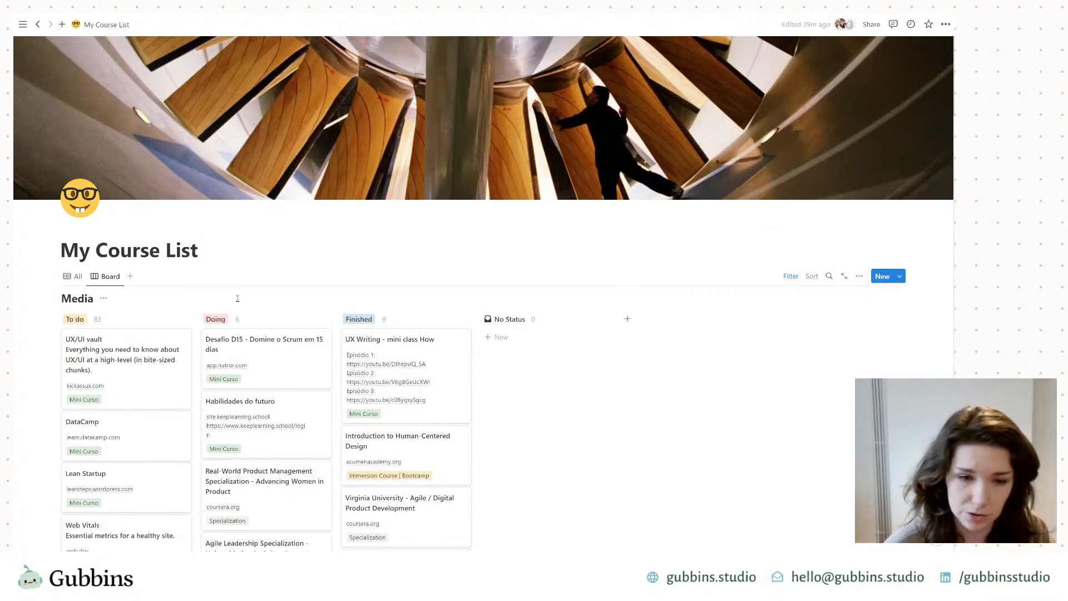
Step: Set the Board view's load limit to 10 pages
scroll(231, 297, "down", 3)
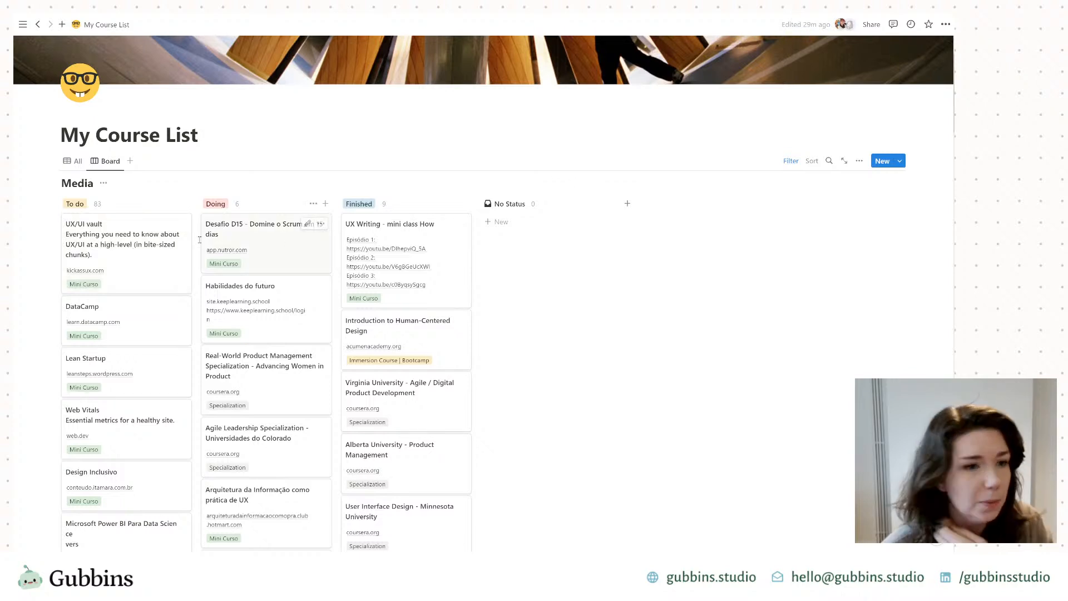
left_click(857, 163)
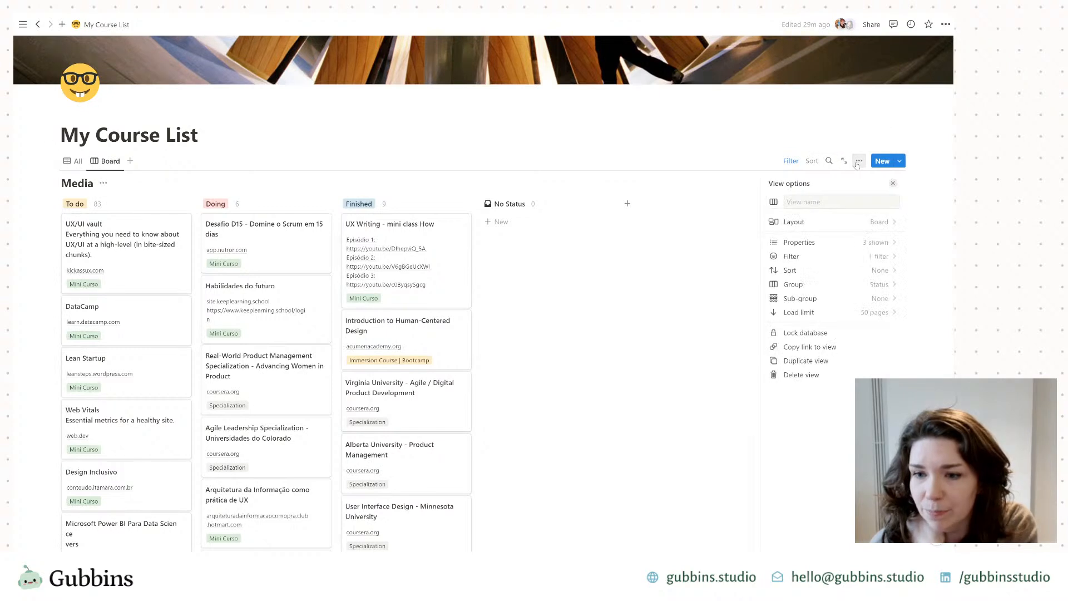
left_click(884, 313)
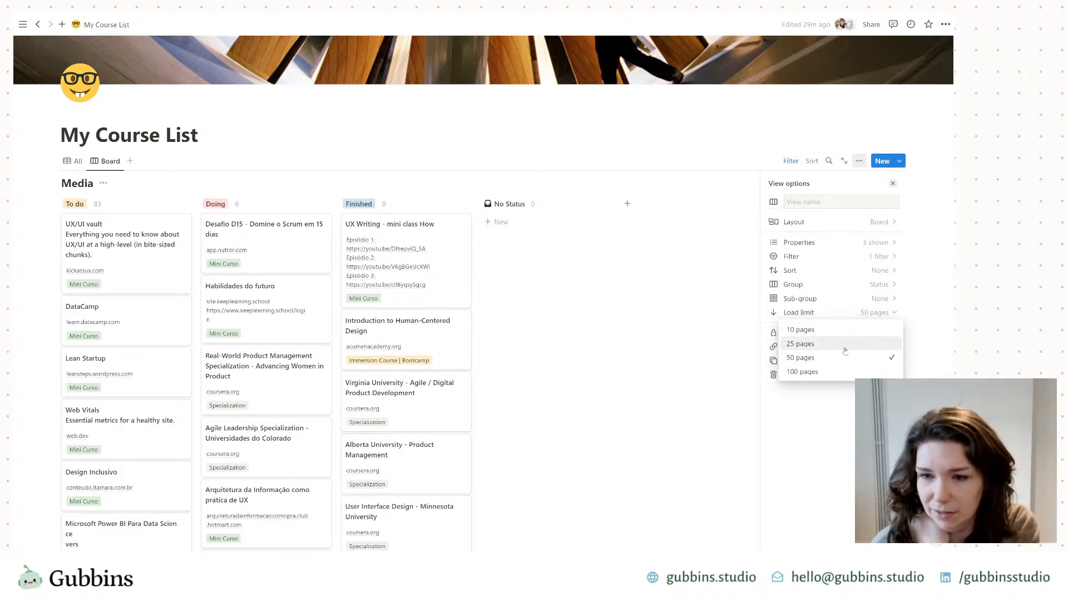
left_click(852, 330)
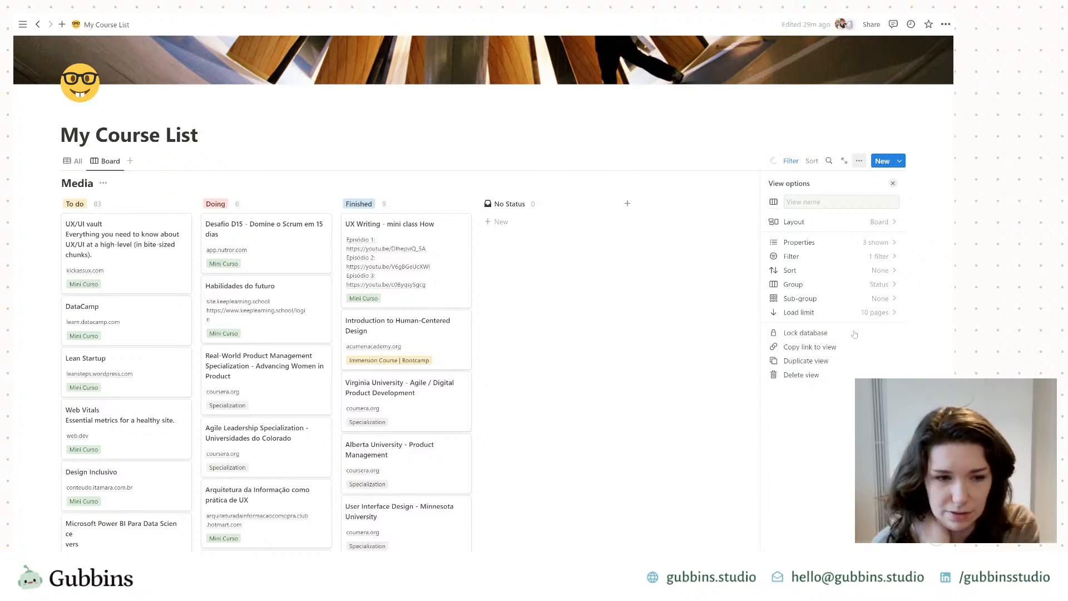
left_click(648, 354)
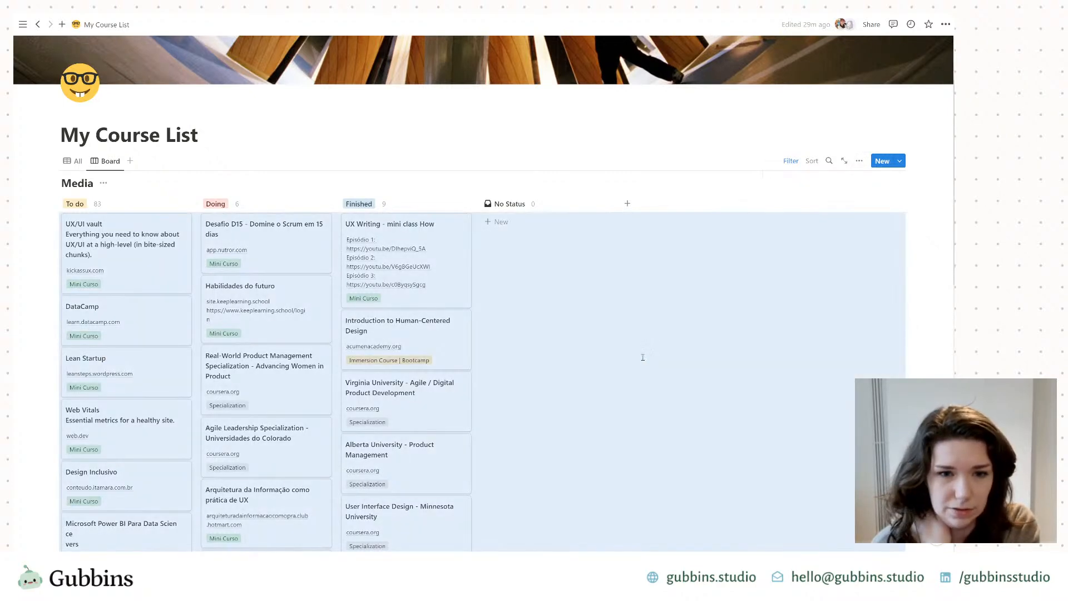
Step: Check the length of the board's To do column against the Doing and Finished columns
scroll(494, 375, "down", 11)
scroll(517, 370, "up", 4)
scroll(521, 370, "up", 5)
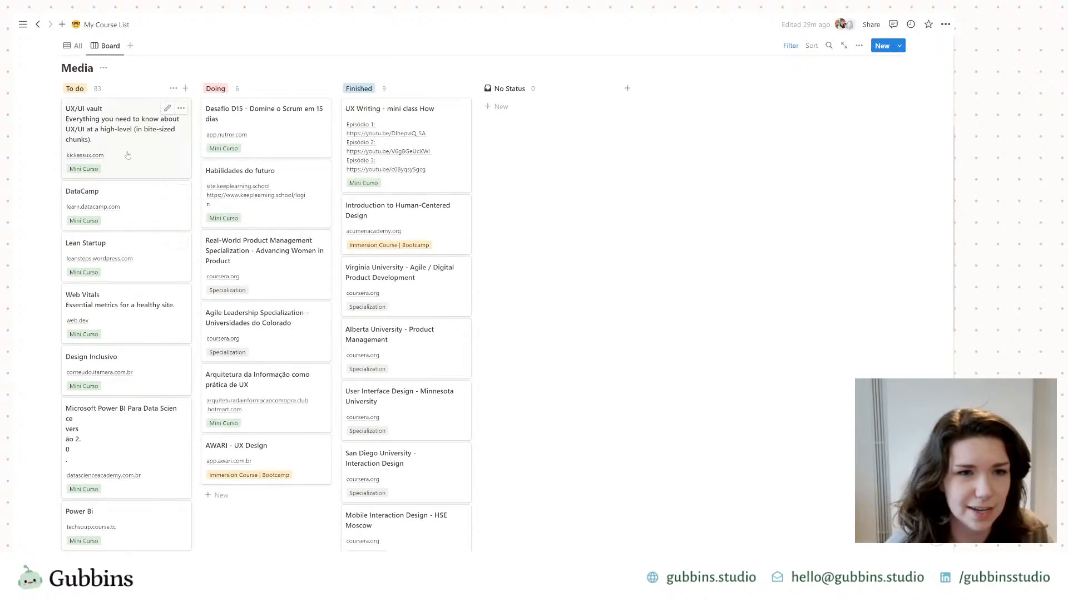
scroll(145, 300, "down", 2)
scroll(158, 314, "down", 3)
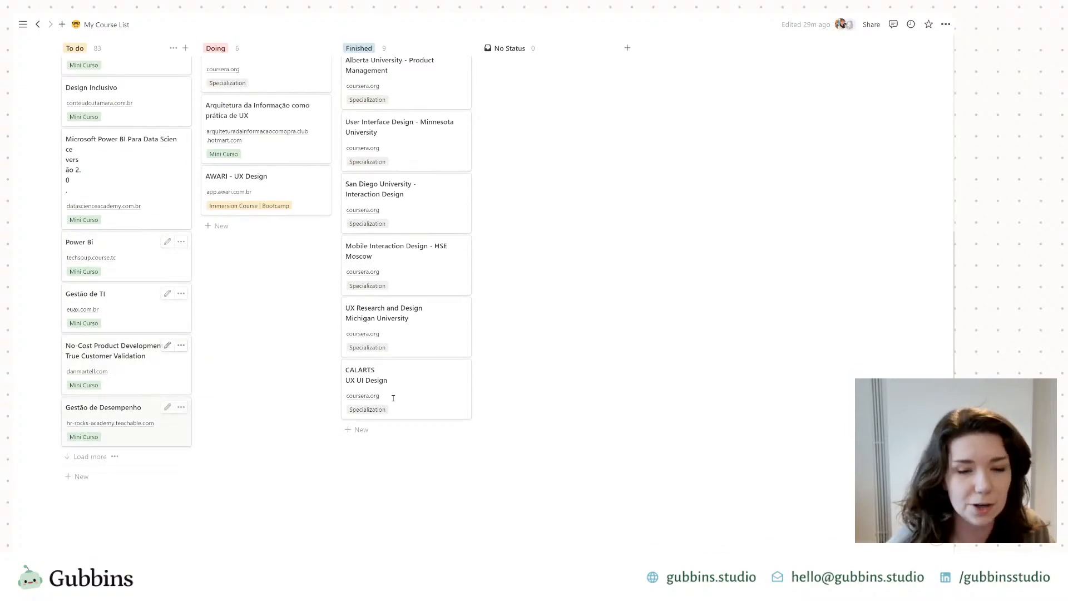
scroll(634, 366, "up", 10)
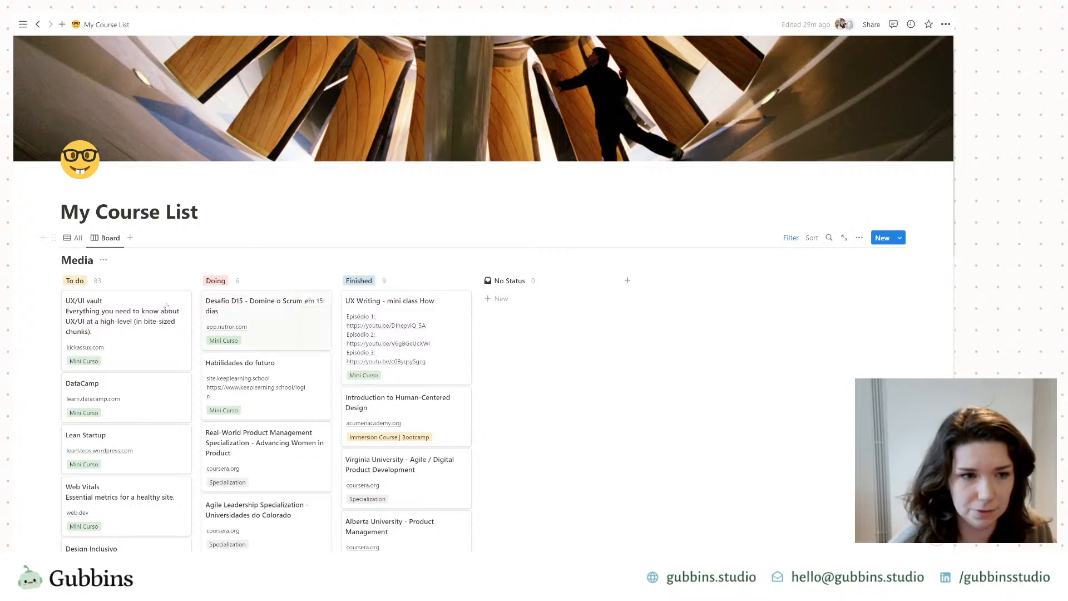
Step: Review the Board view's options, including the load limit, and look over the To do cards down to Load more
left_click(860, 239)
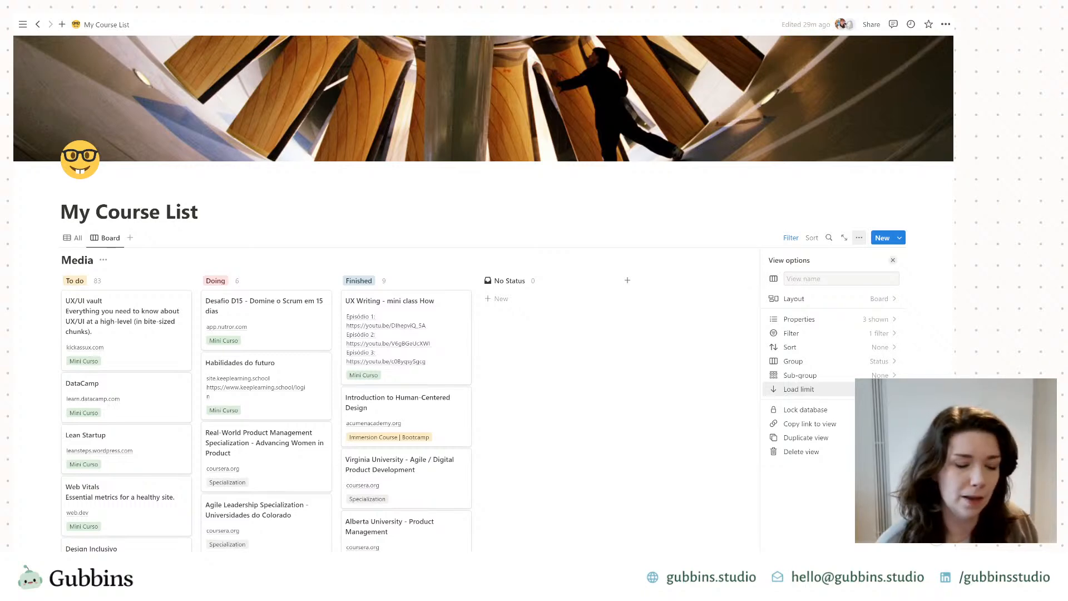
key("Escape")
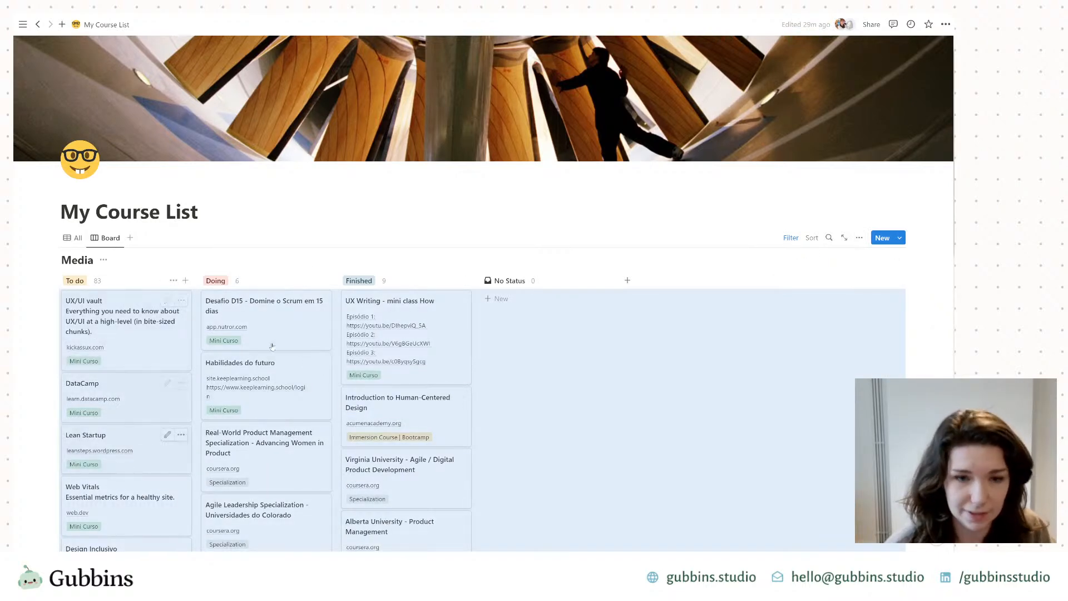
key("Escape")
scroll(165, 384, "down", 5)
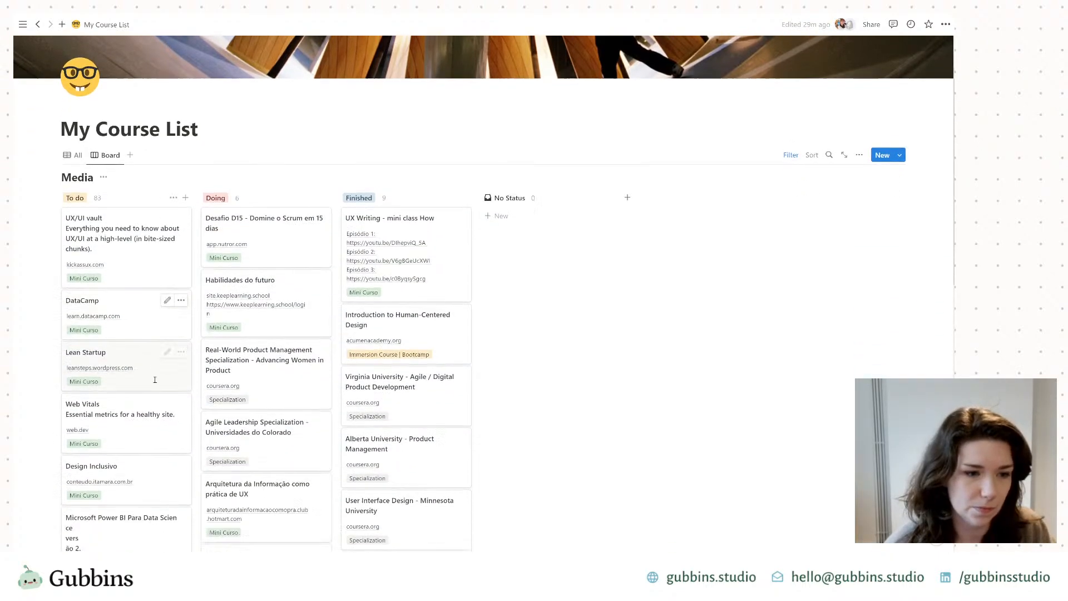
scroll(119, 195, "up", 5)
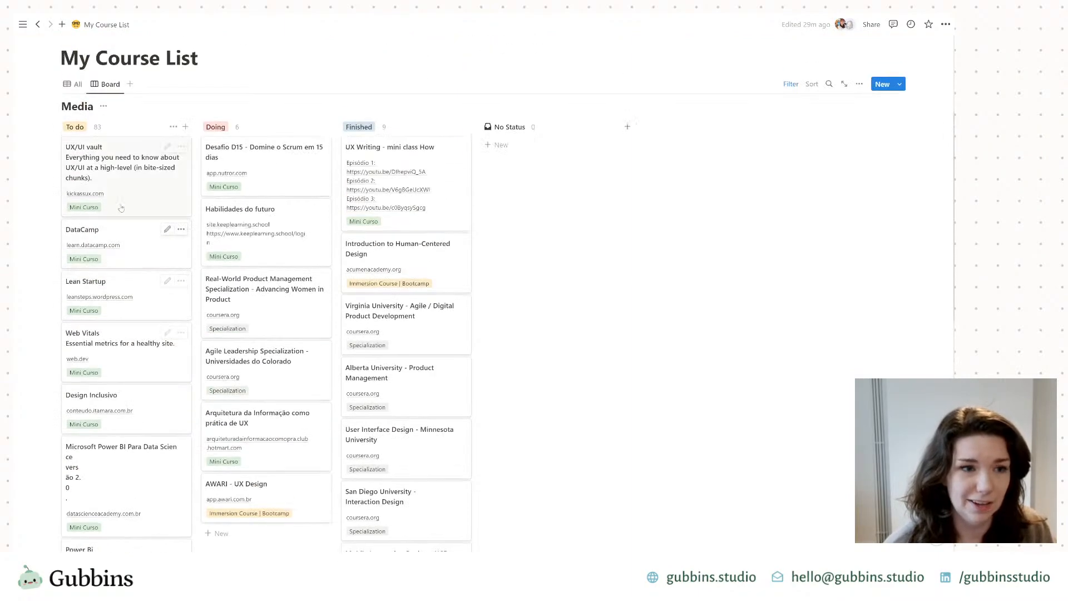
scroll(113, 330, "down", 7)
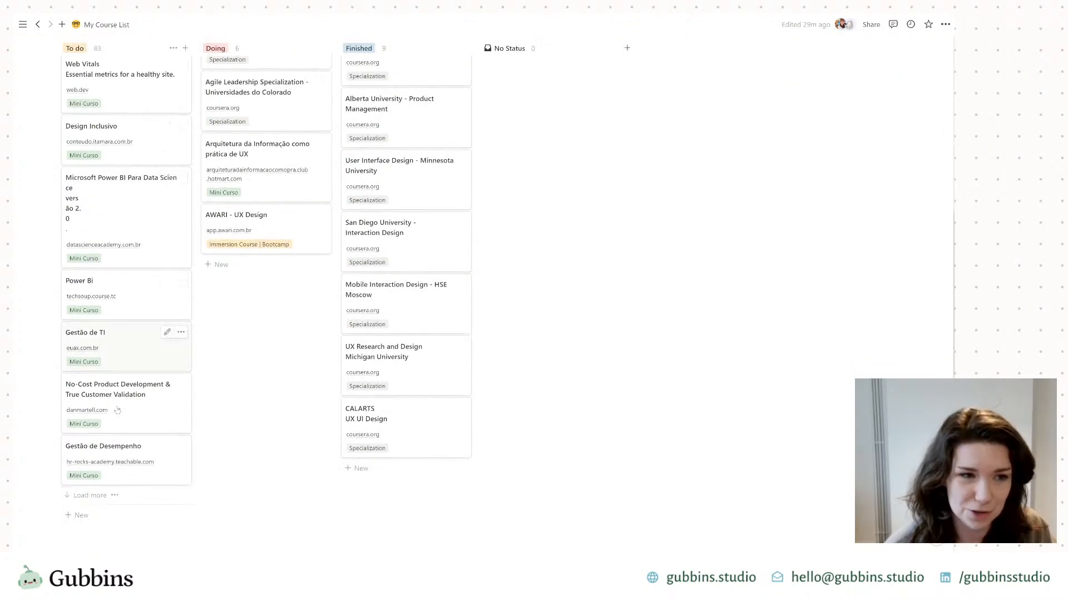
Step: Compare the course list's All table with the Board view and look over the board's cards
scroll(128, 450, "up", 4)
scroll(128, 447, "up", 3)
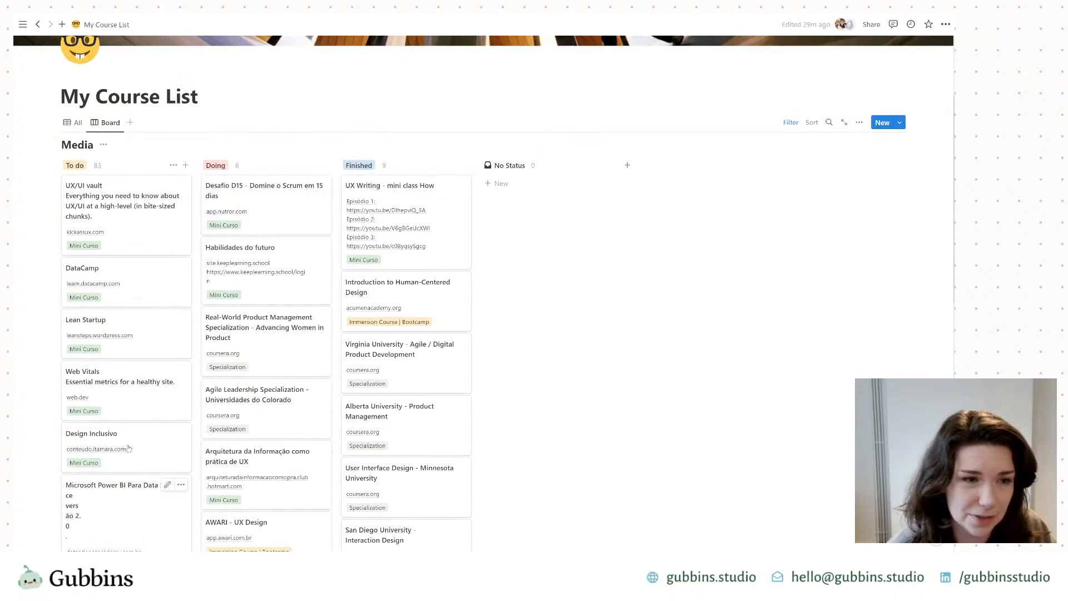
left_click(83, 122)
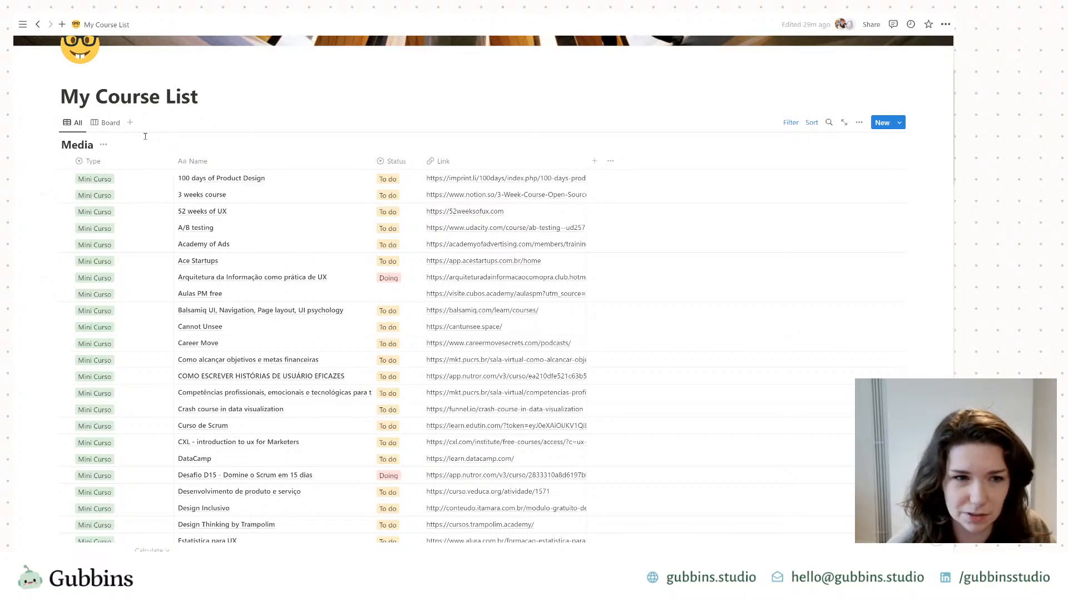
left_click(110, 122)
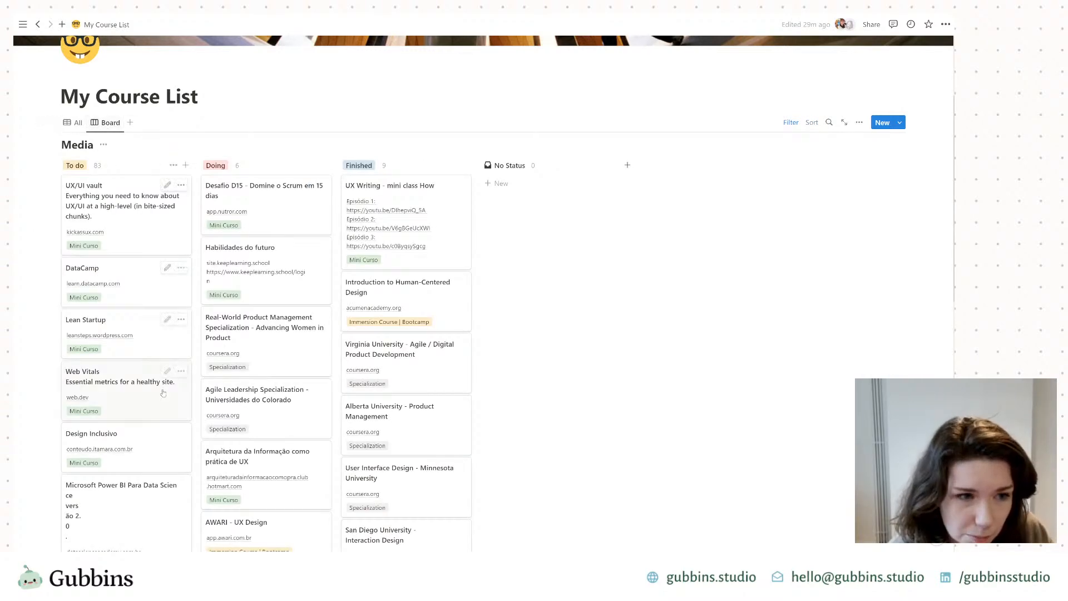
scroll(163, 393, "down", 5)
scroll(167, 420, "up", 5)
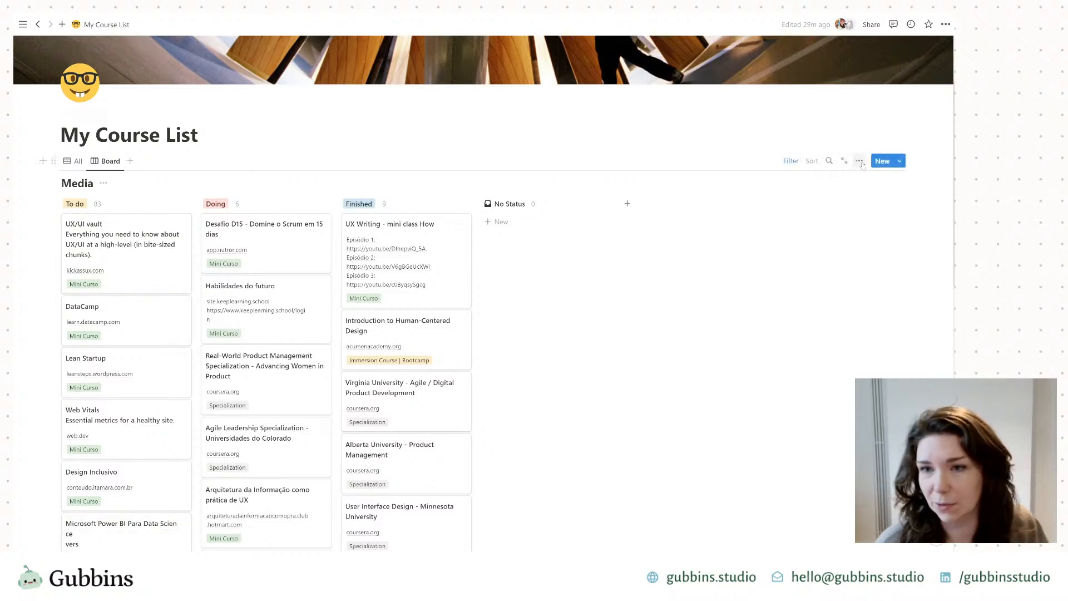
Step: Add a sort by Type in ascending order to the Board view
left_click(811, 162)
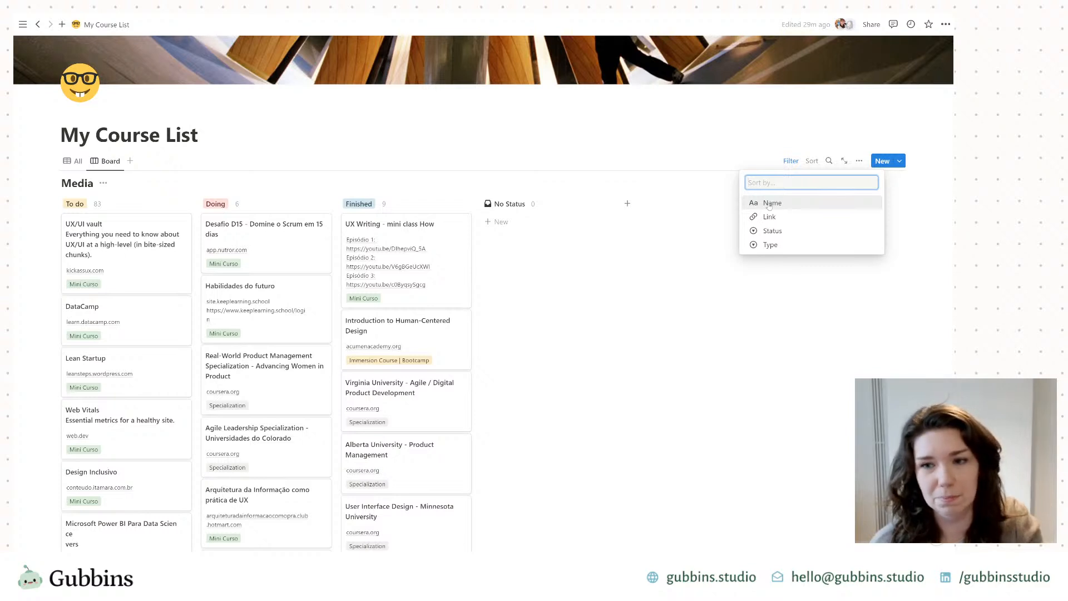
left_click(777, 244)
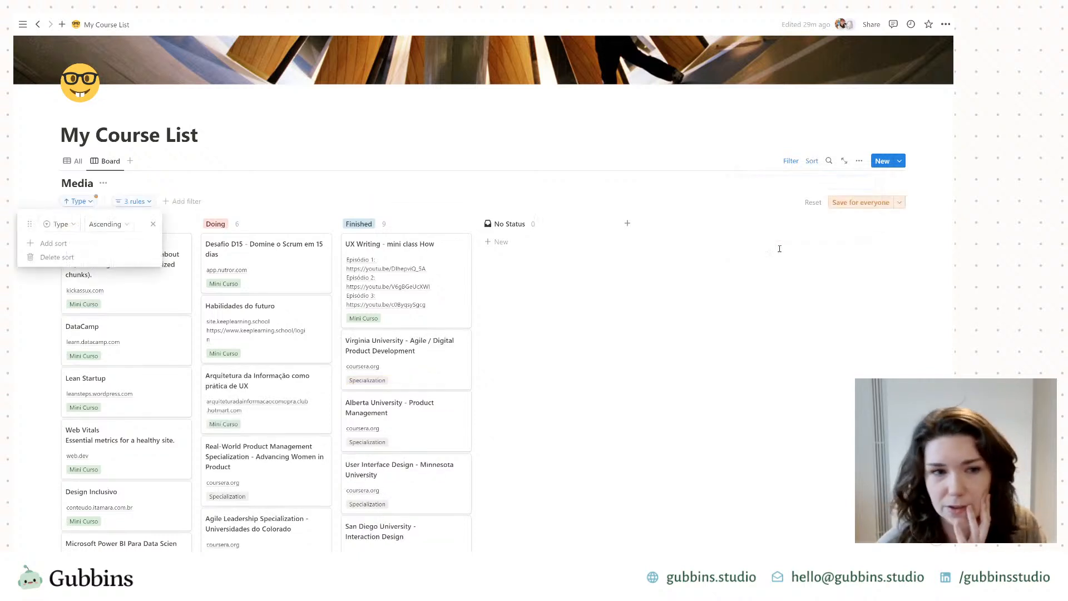
left_click(101, 226)
left_click(102, 227)
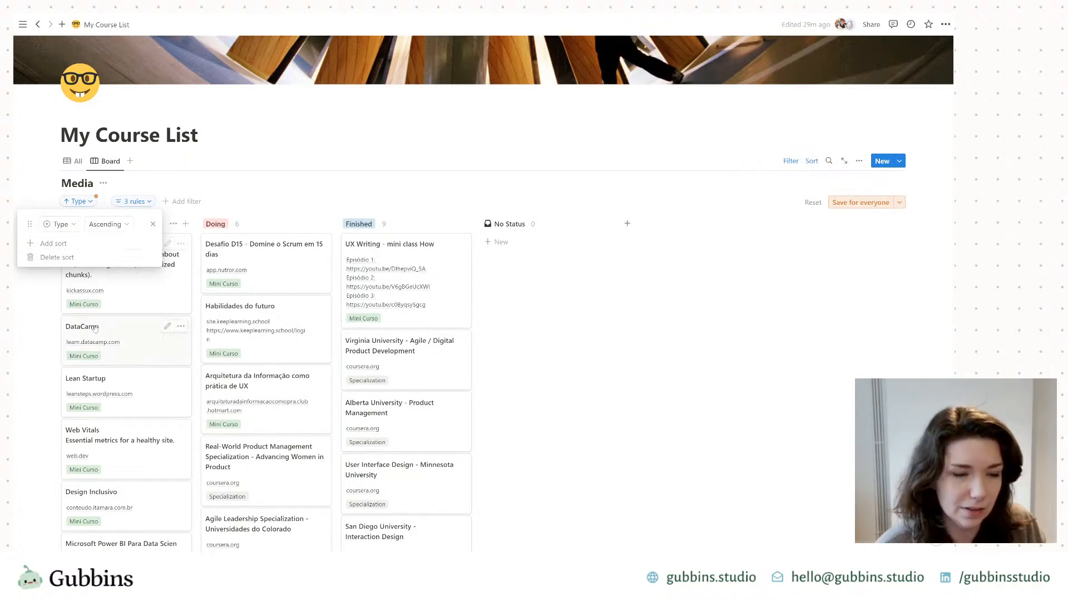
Step: Try the Type sort in descending order, restore ascending order and save the sort for everyone
left_click(112, 223)
left_click(105, 252)
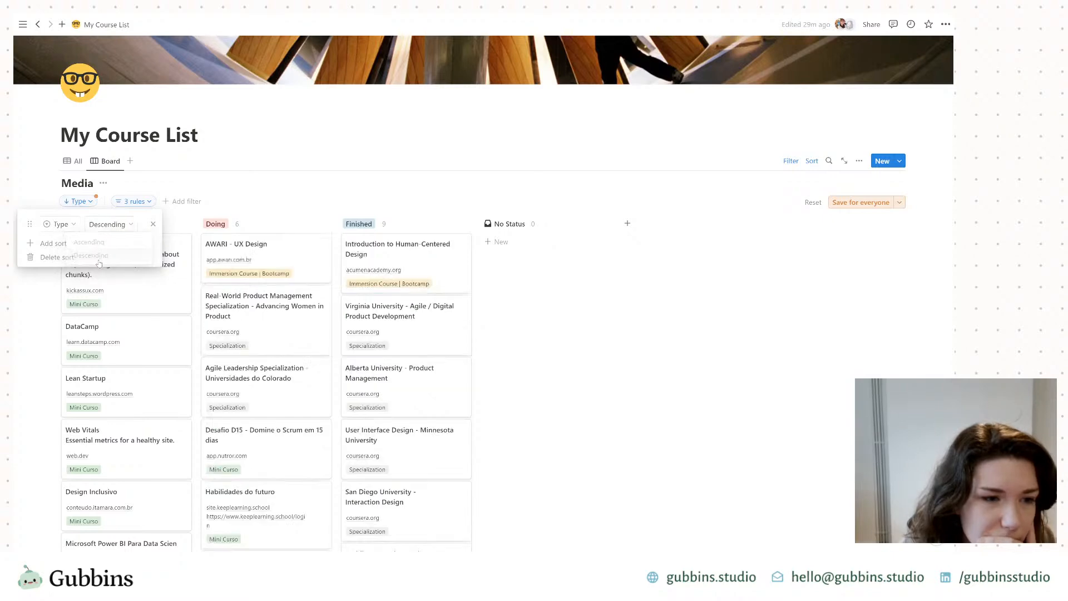
left_click(115, 225)
left_click(107, 240)
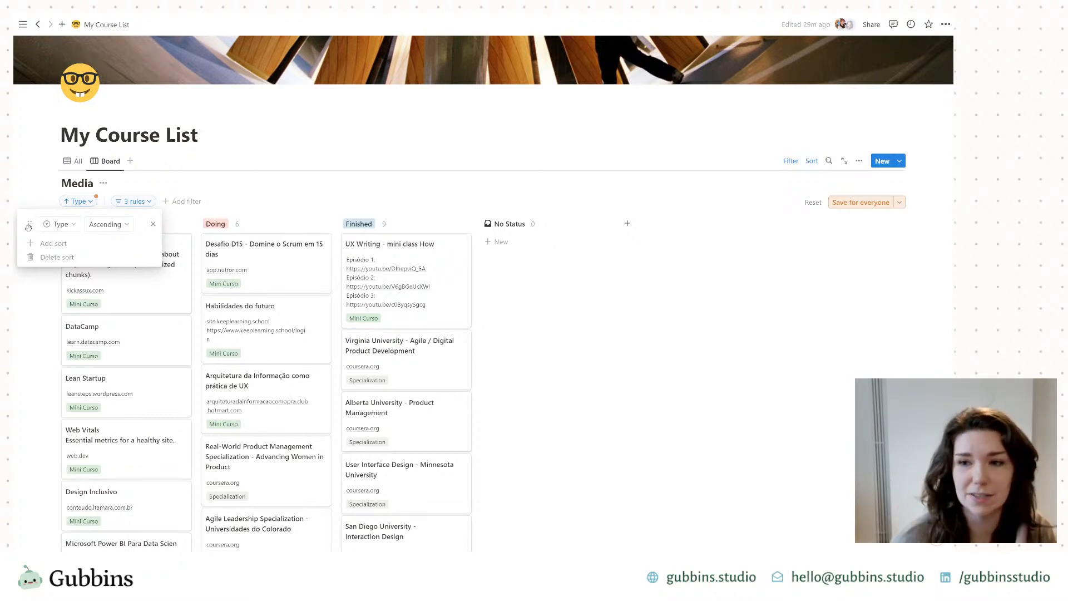
left_click(859, 203)
Step: From the UX/UI vault card, reorder the Type property's options so Book is first and Certification second
left_click(162, 296)
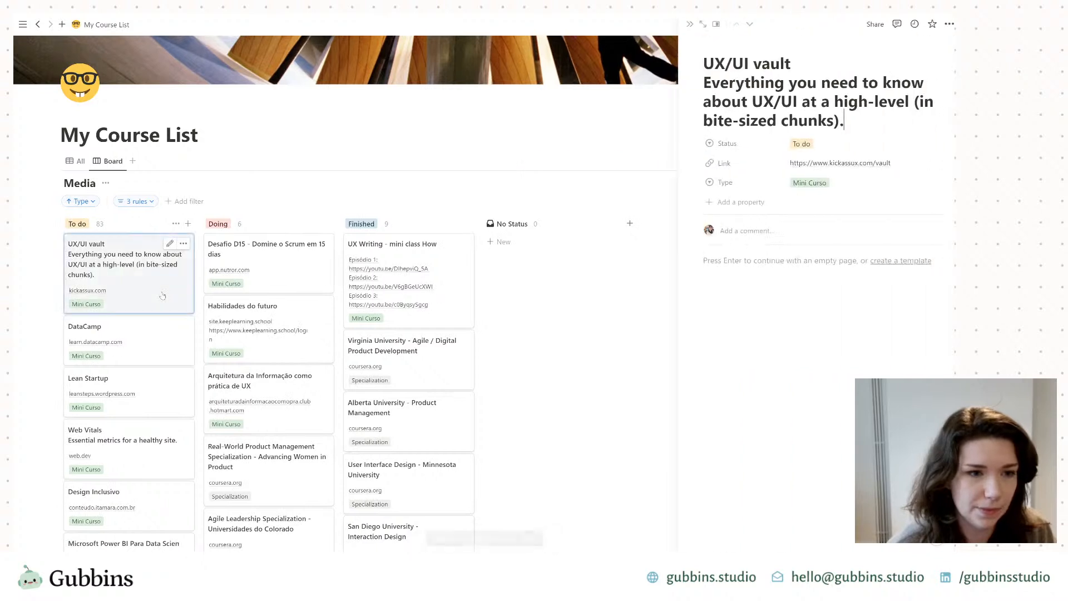
left_click(743, 185)
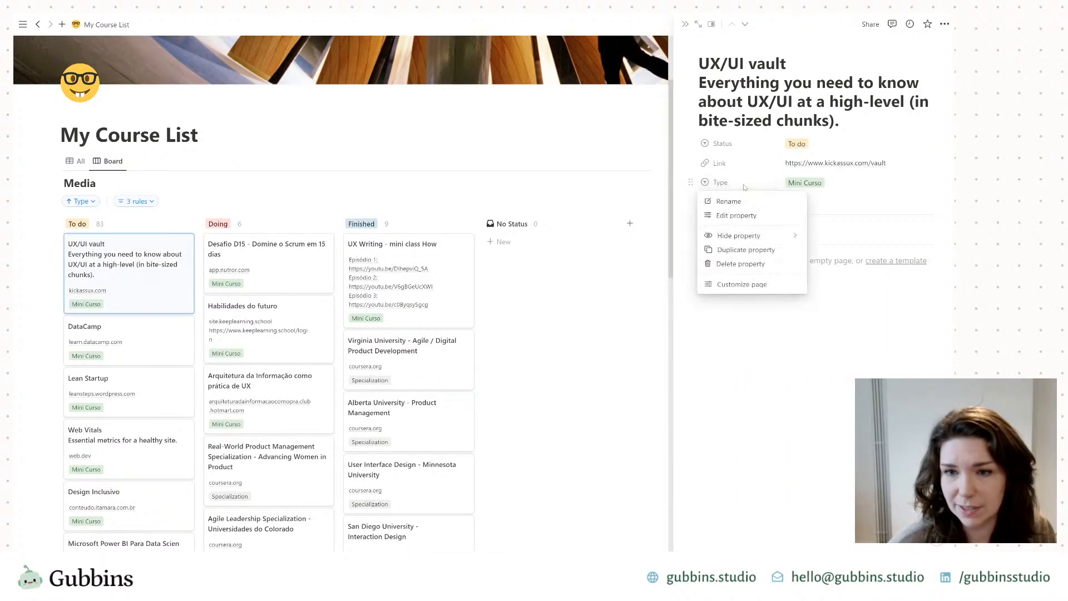
left_click(747, 216)
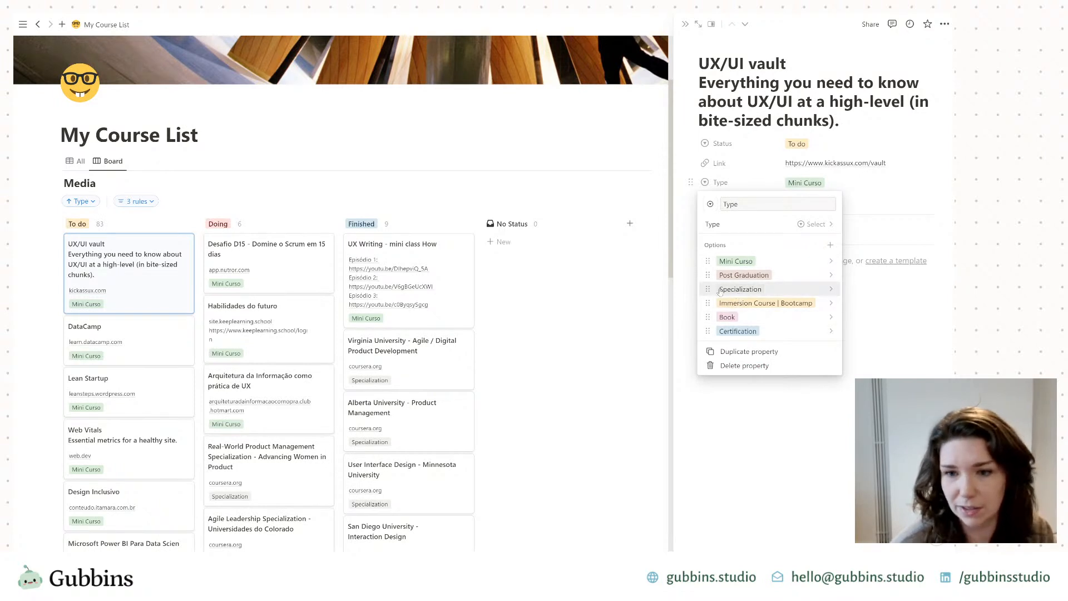
left_click_drag(707, 316, 709, 261)
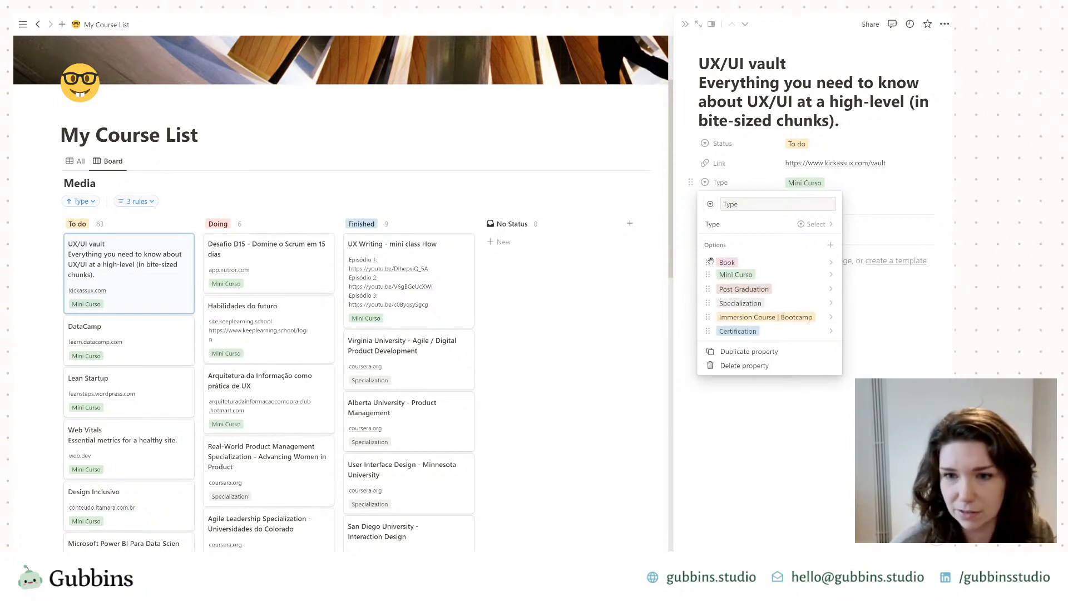
left_click_drag(707, 331, 708, 275)
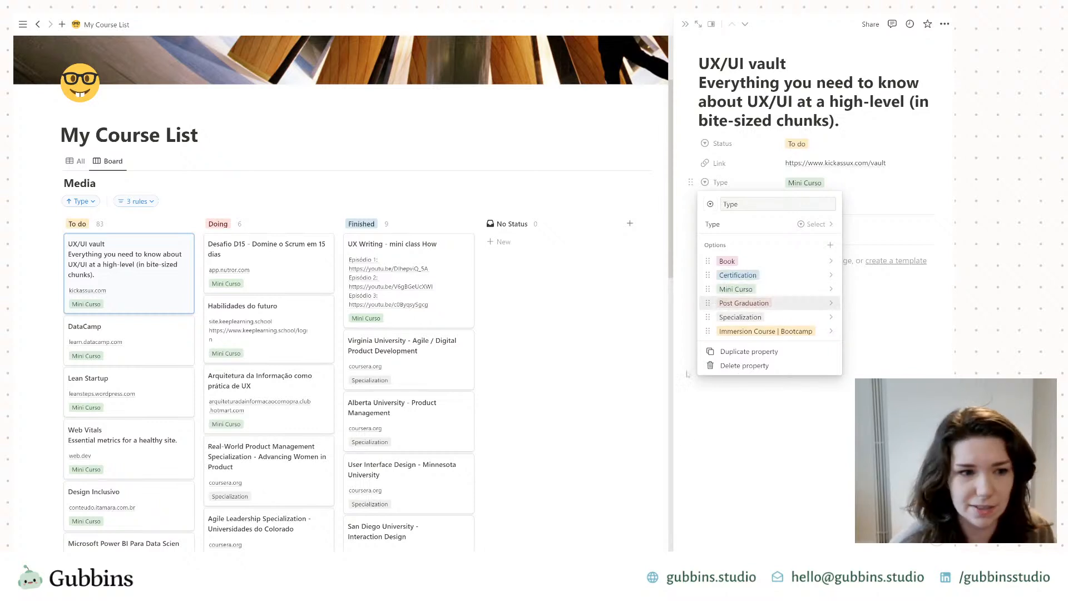
left_click(733, 465)
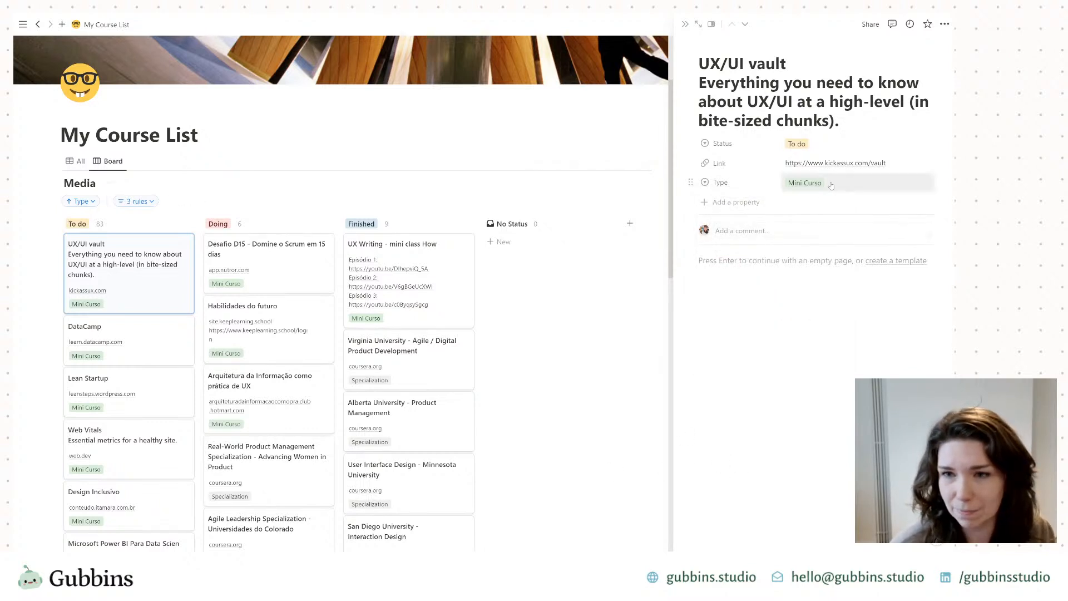
left_click(542, 425)
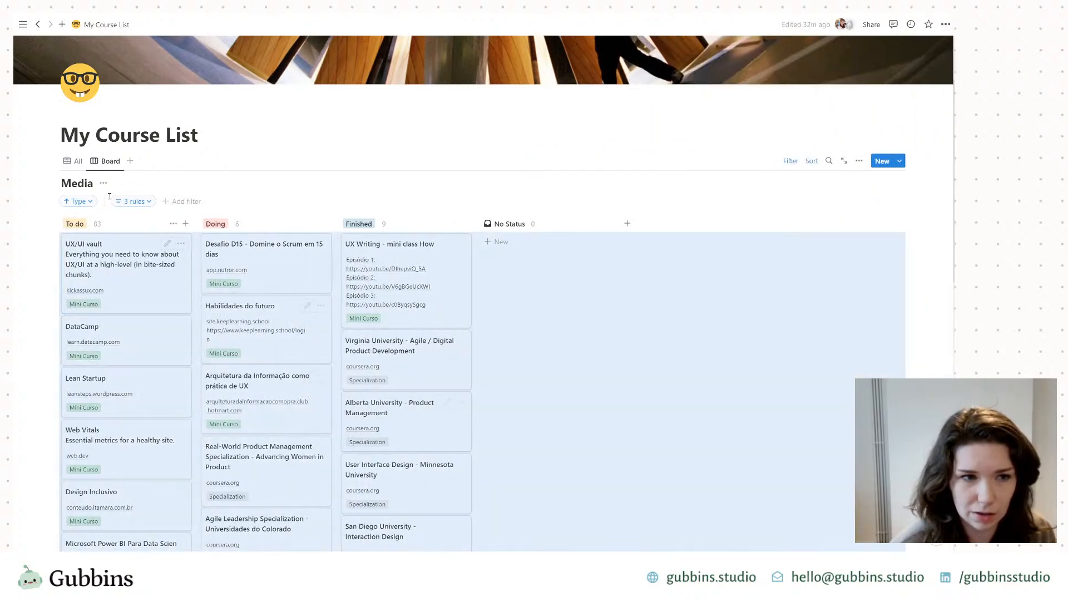
Step: Check the board's filter rules and reapply the Type sort by switching it to Descending and back to Ascending
left_click(132, 202)
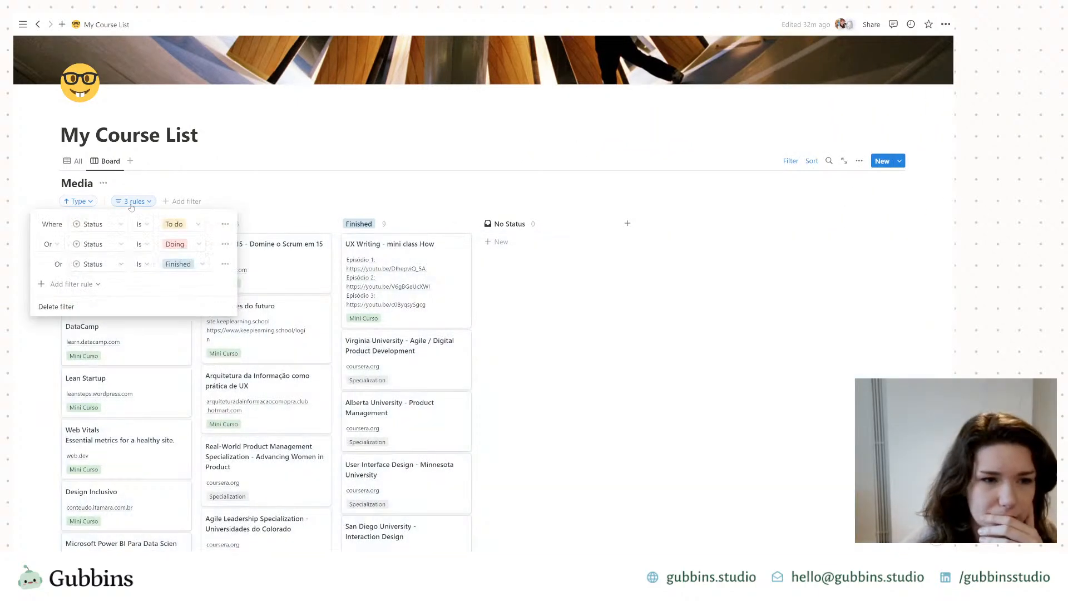
key("Escape")
left_click(78, 201)
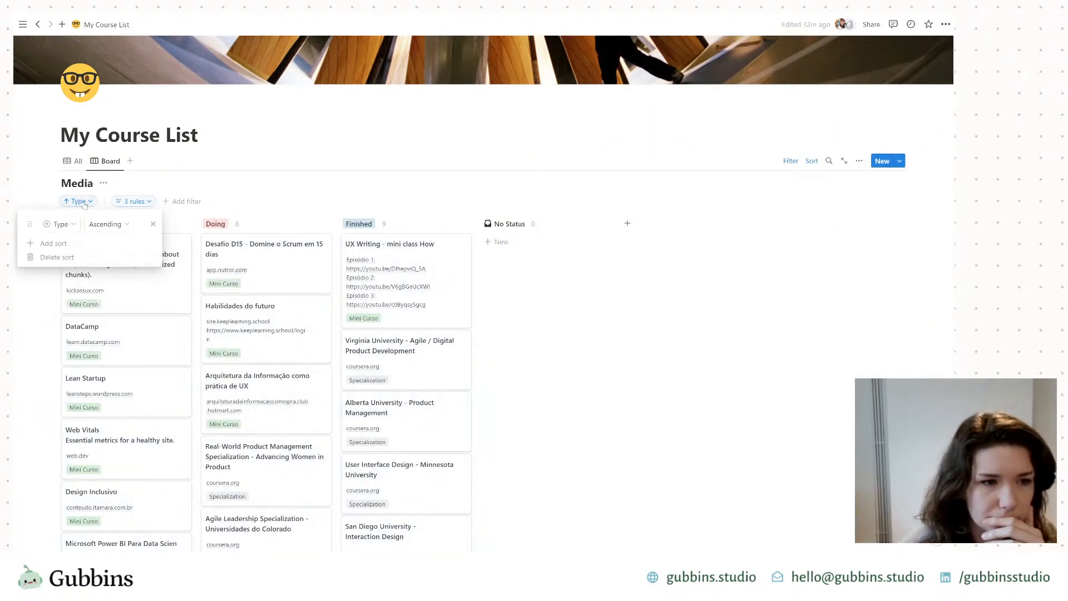
left_click(106, 223)
left_click(90, 256)
left_click(114, 225)
left_click(106, 242)
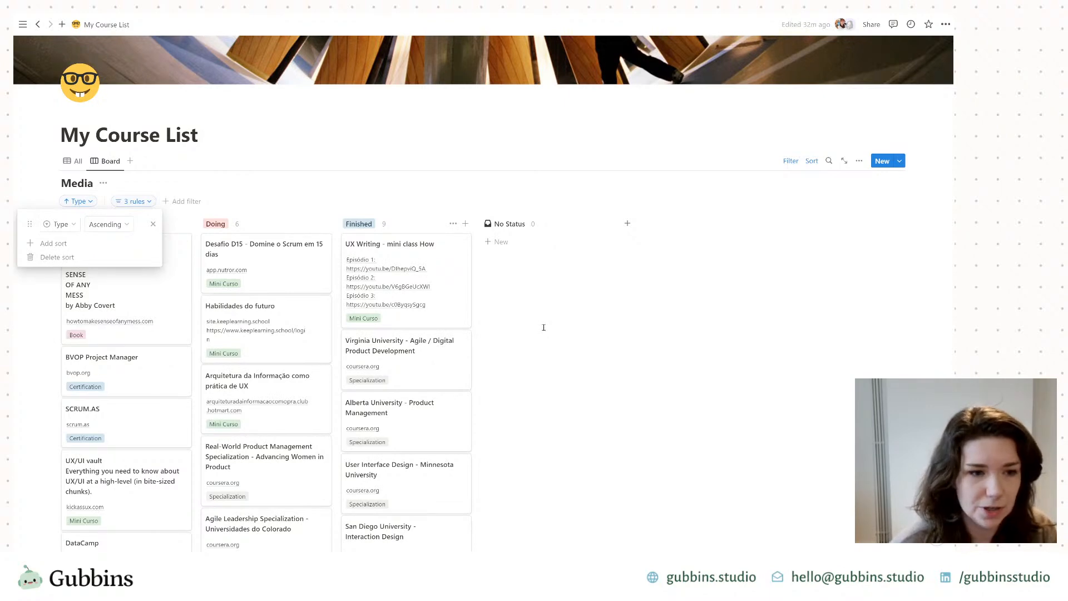
key("Escape")
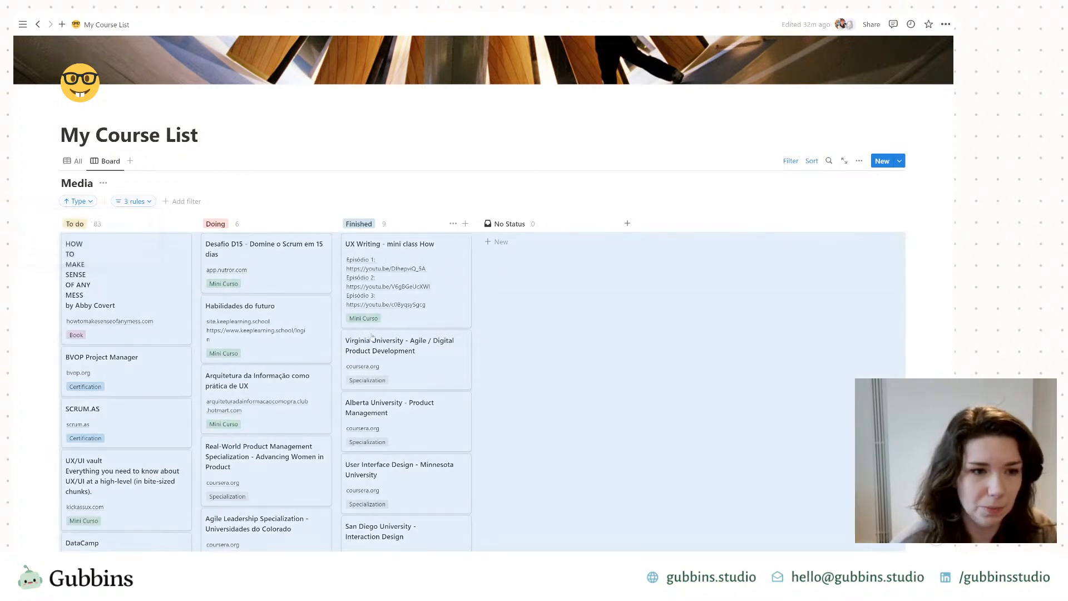
Step: From the Abby Covert book card, reorder the Type options to Mini Curso, Certification, Post Graduation, Specialization, Book, Immersion Course | Bootcamp
left_click(176, 341)
left_click(718, 239)
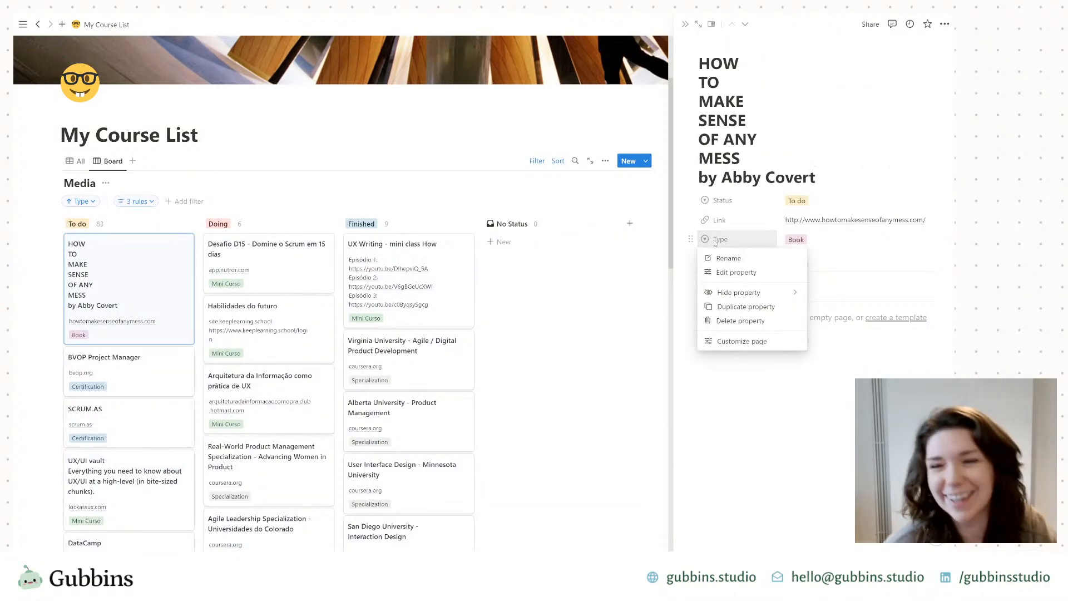
left_click(723, 271)
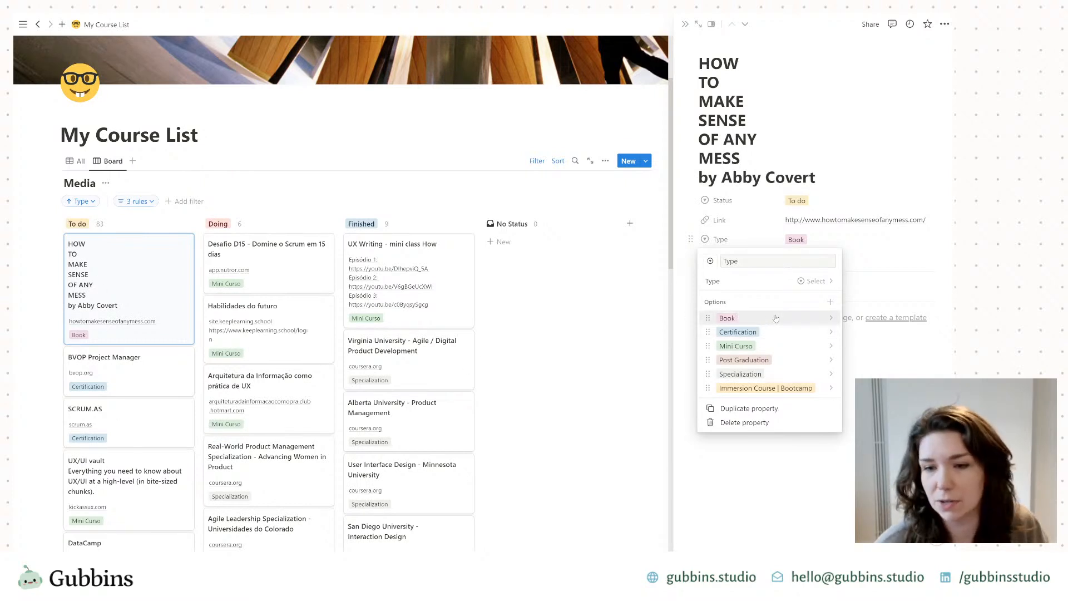
left_click_drag(707, 332, 707, 317)
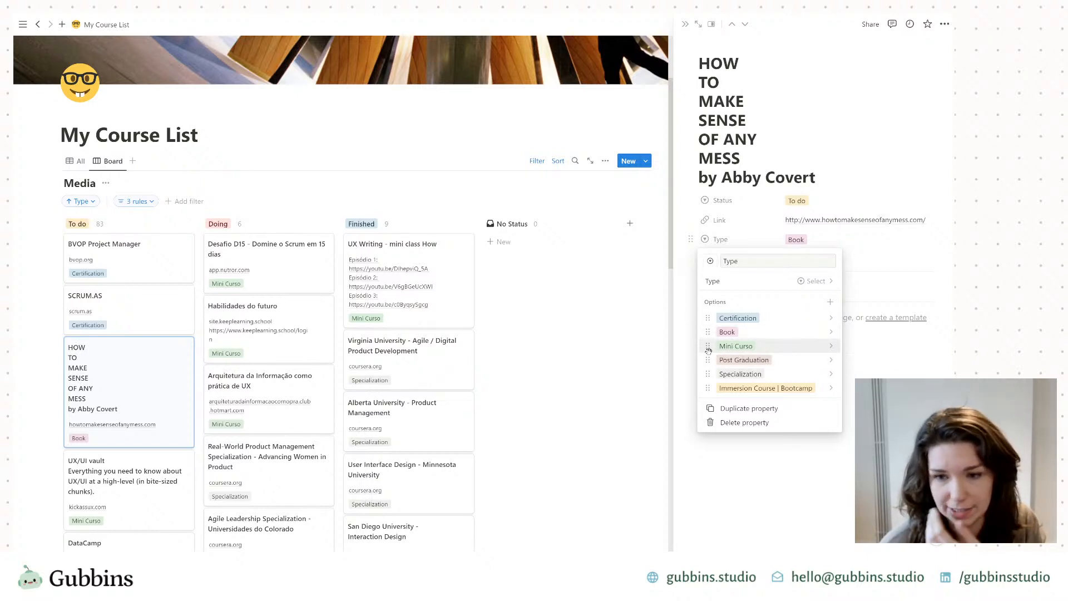
left_click_drag(707, 346, 705, 374)
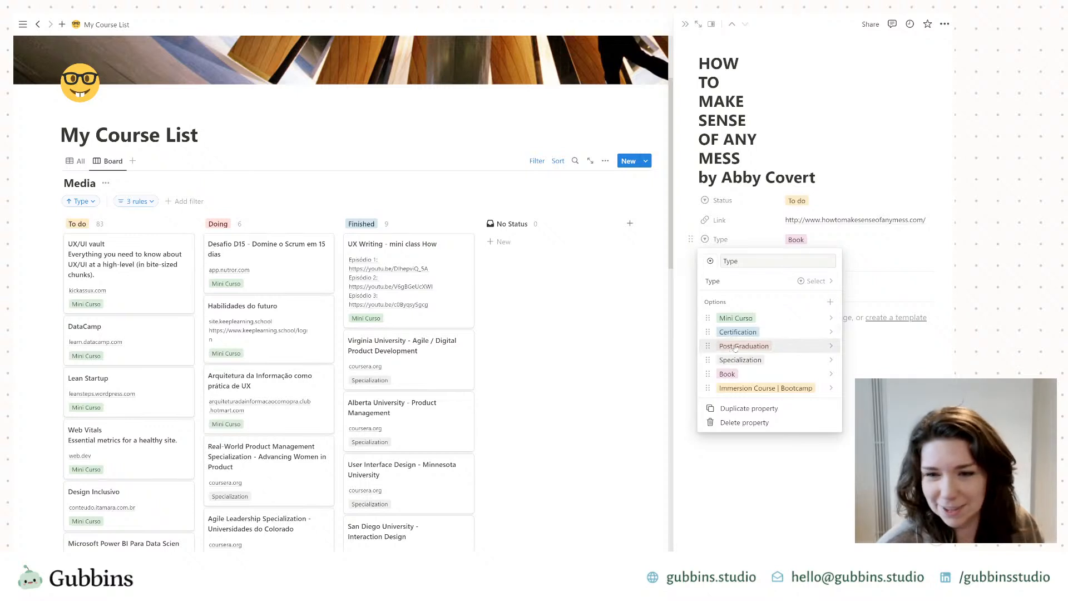
left_click(796, 529)
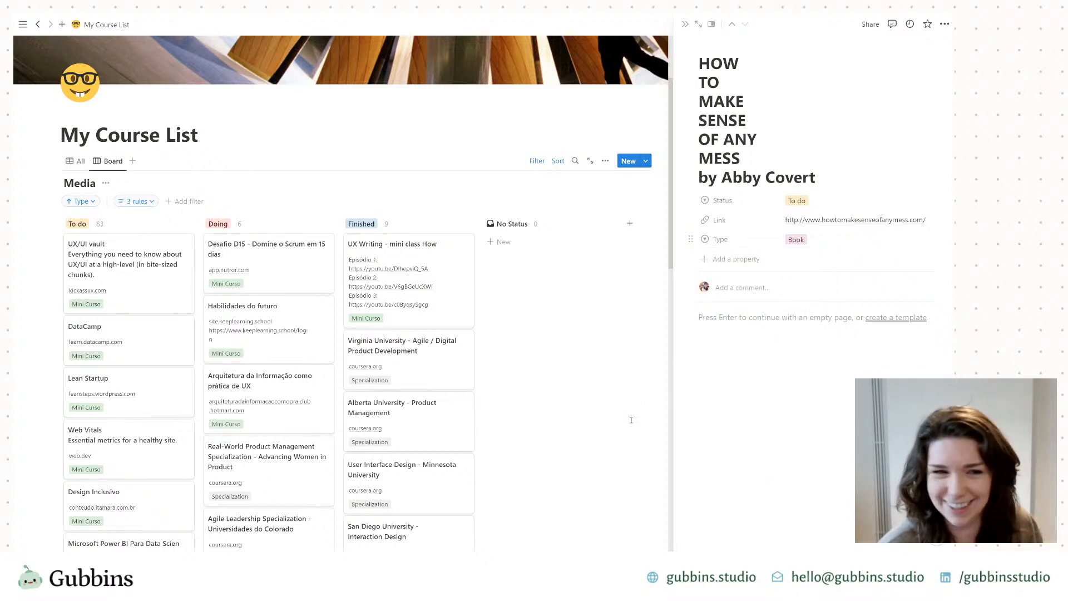
key("Escape")
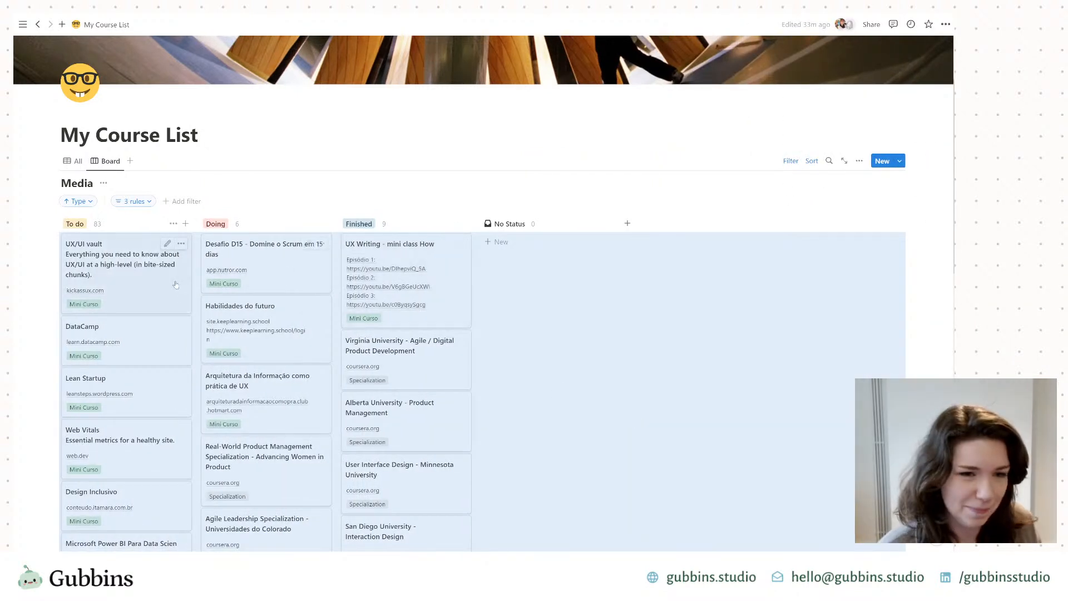
Step: Inspect the status values chosen in the Finished and To do rules of the board's filter
left_click(128, 202)
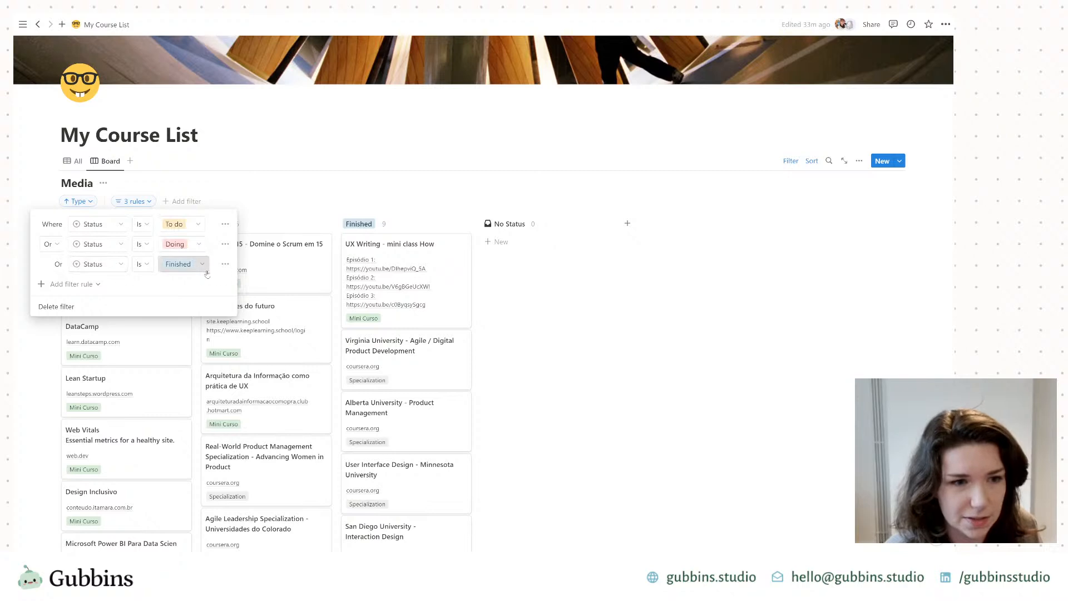
left_click(201, 265)
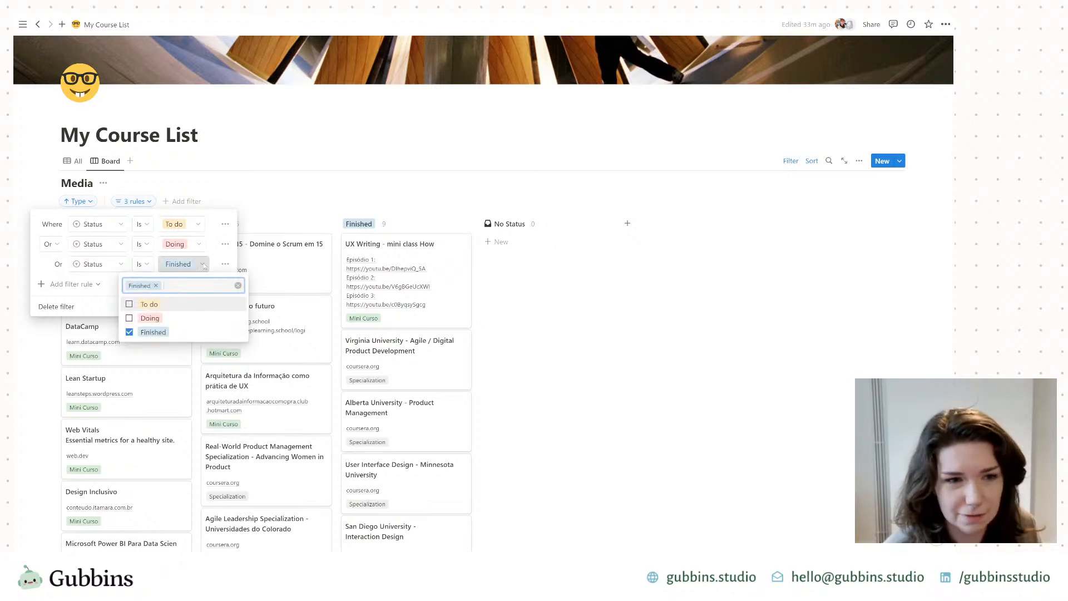
left_click(204, 265)
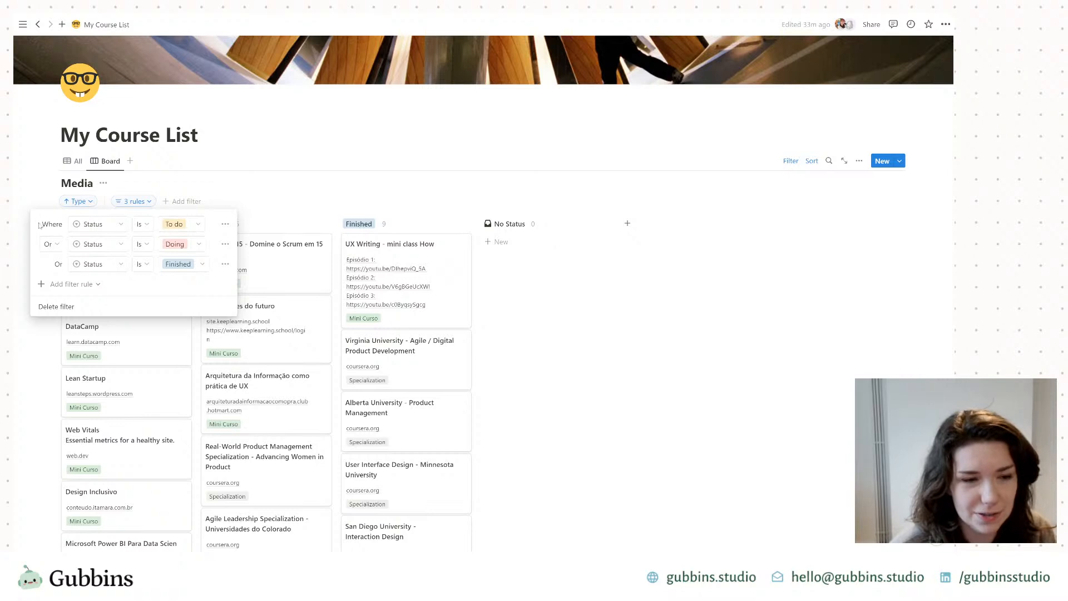
left_click(194, 226)
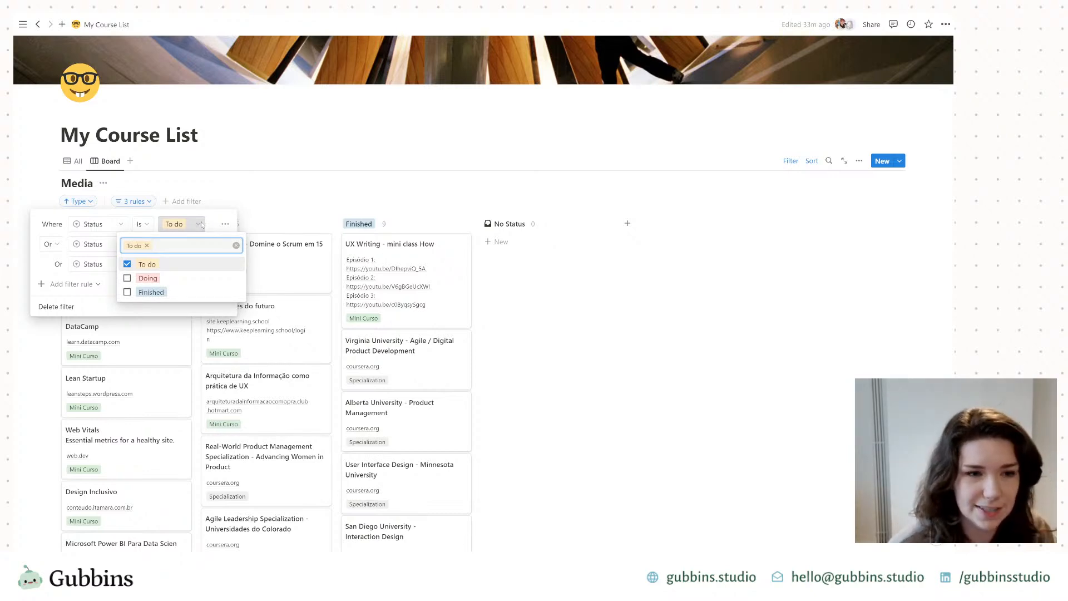
left_click(202, 225)
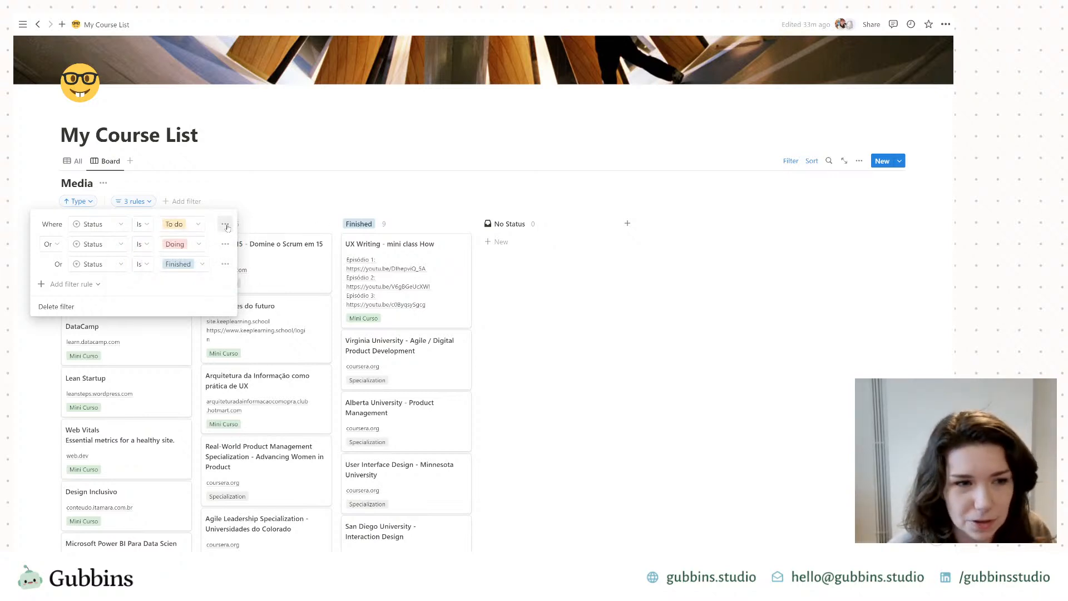
Step: Remove the To do, Doing and Finished status rules from the Board view's filter
left_click(225, 224)
left_click(229, 243)
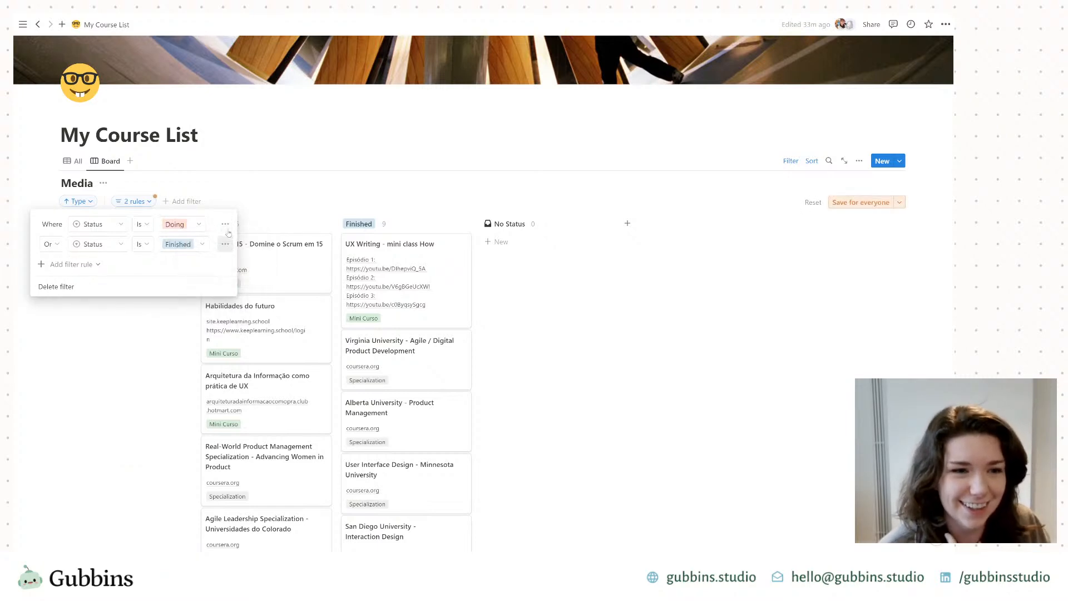
left_click(225, 224)
left_click(227, 245)
left_click(226, 224)
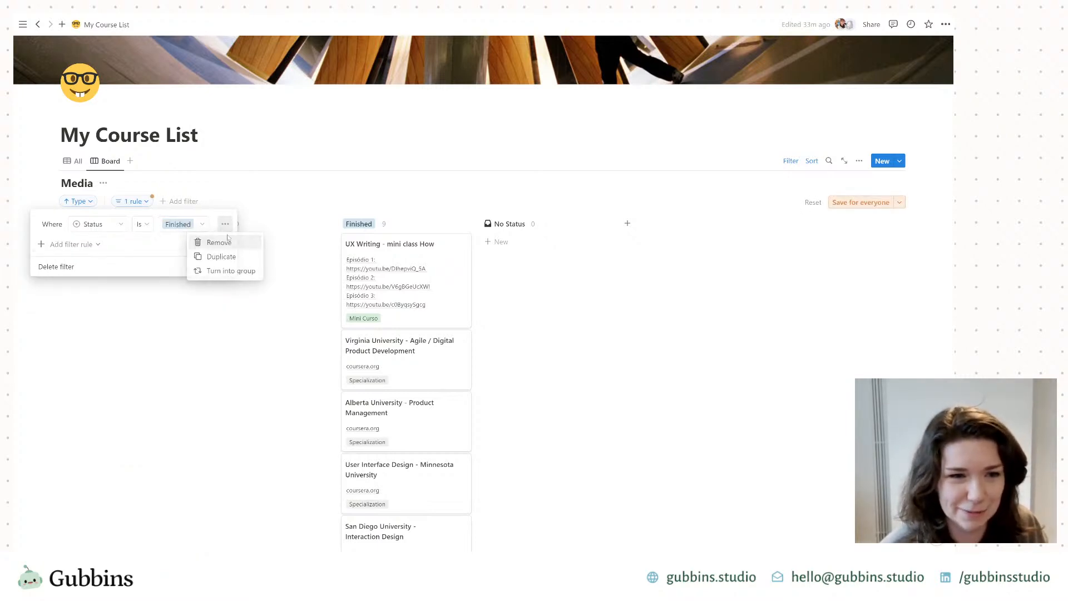
left_click(220, 242)
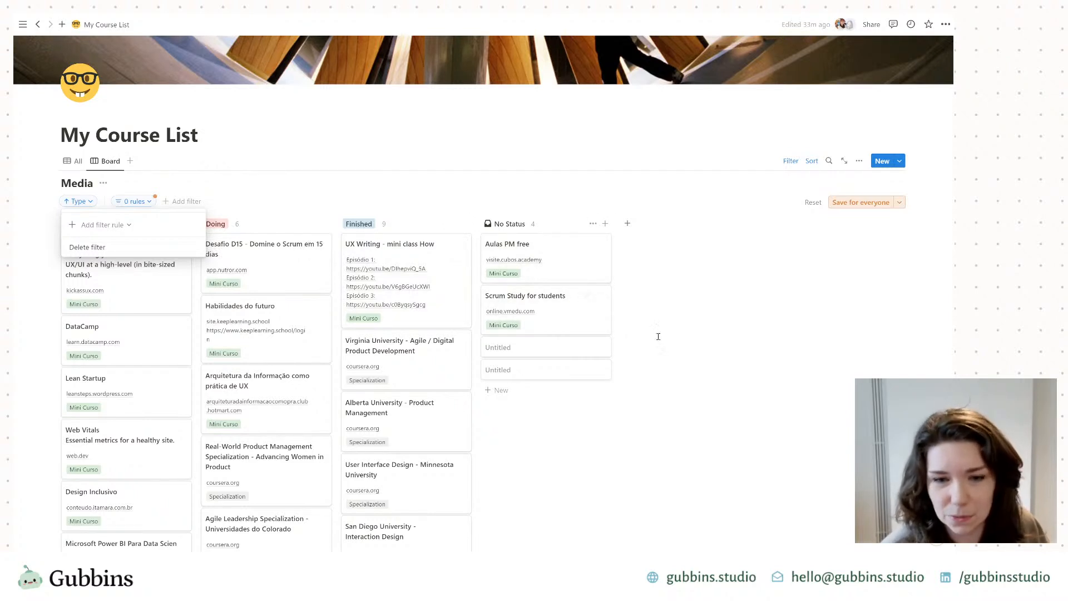
left_click(703, 357)
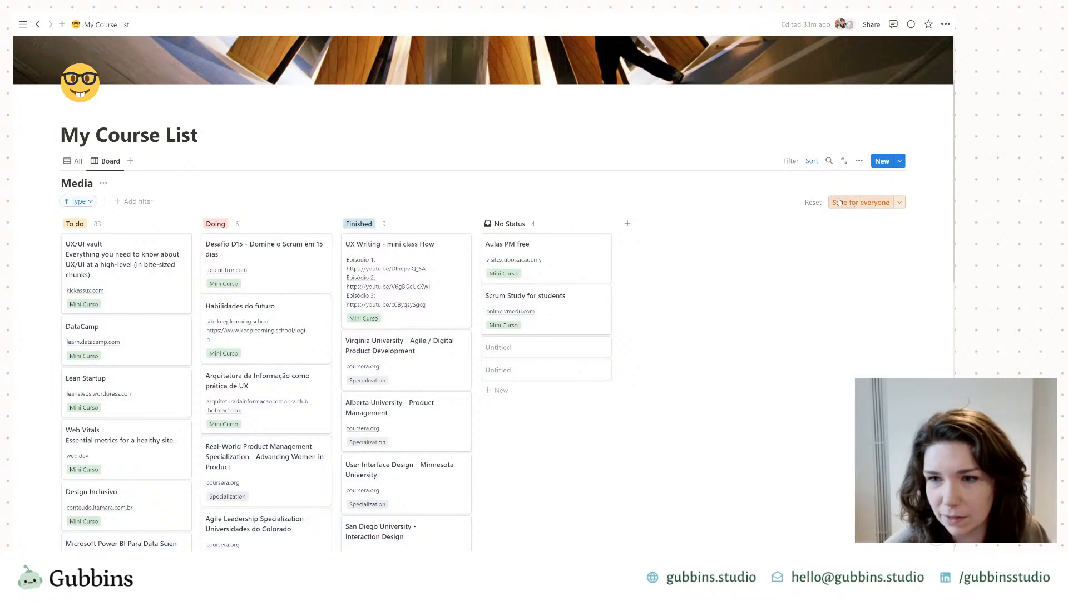
Step: Save the board view's changes for everyone and hide the No Status group
left_click(839, 201)
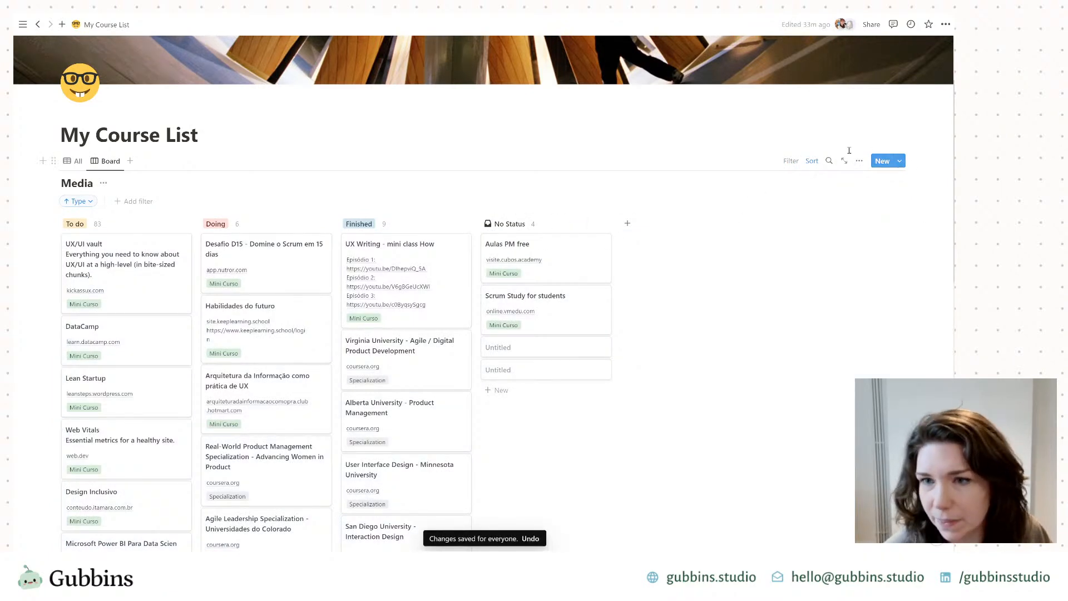
left_click(860, 161)
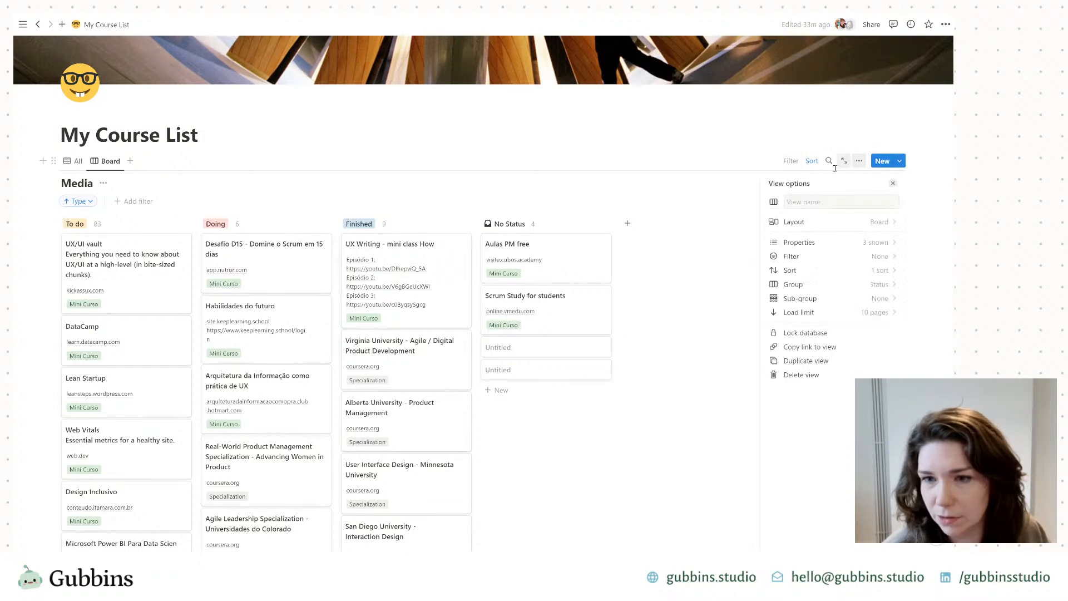
left_click(867, 285)
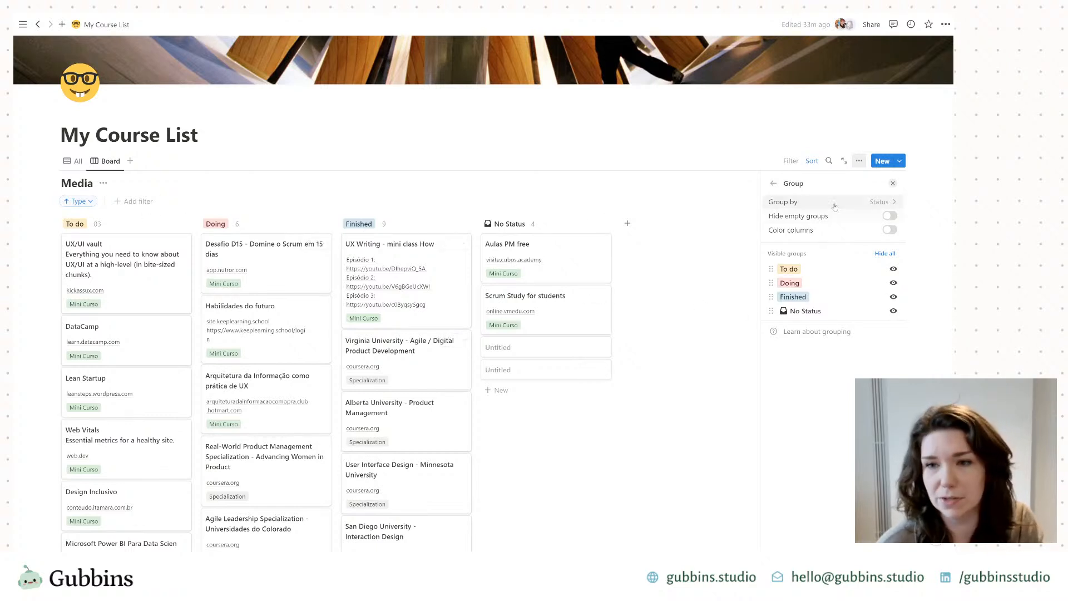
left_click(773, 183)
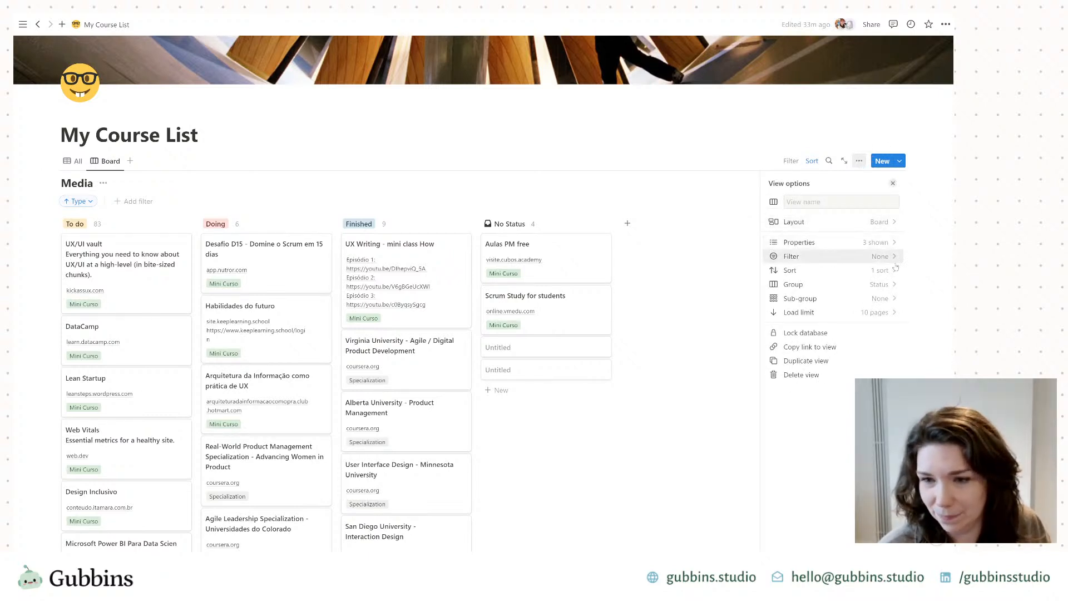
left_click(862, 283)
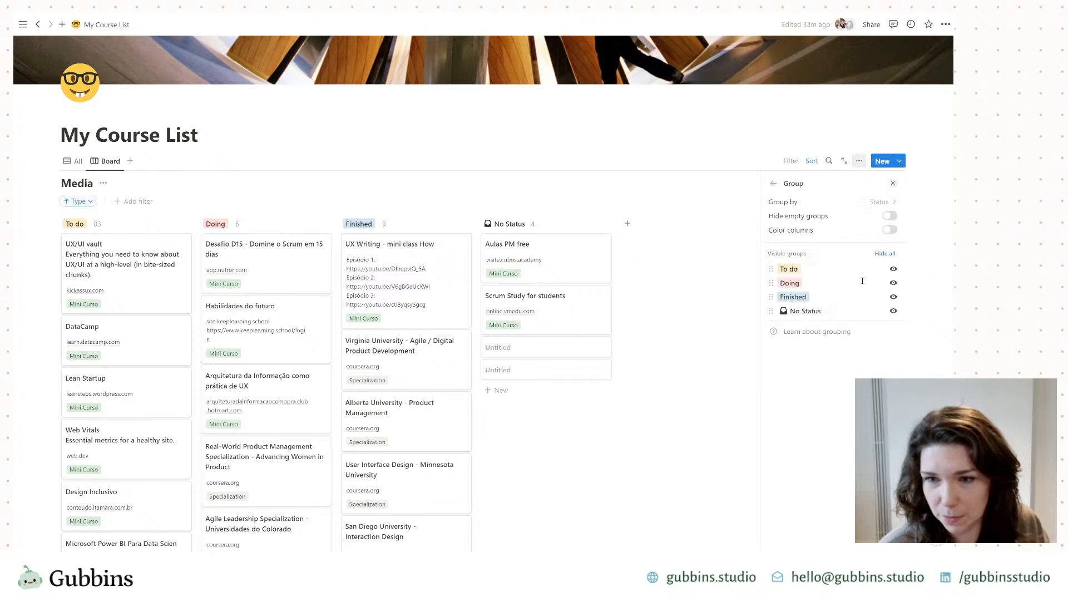
left_click(892, 310)
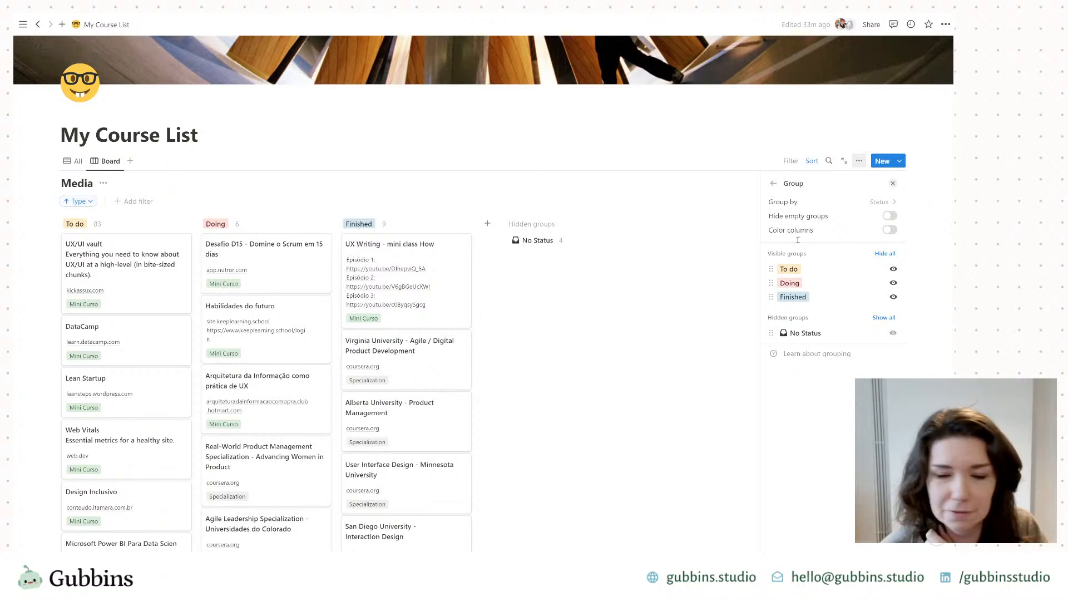
Step: Try out coloured columns on the board and leave the group settings
left_click(889, 230)
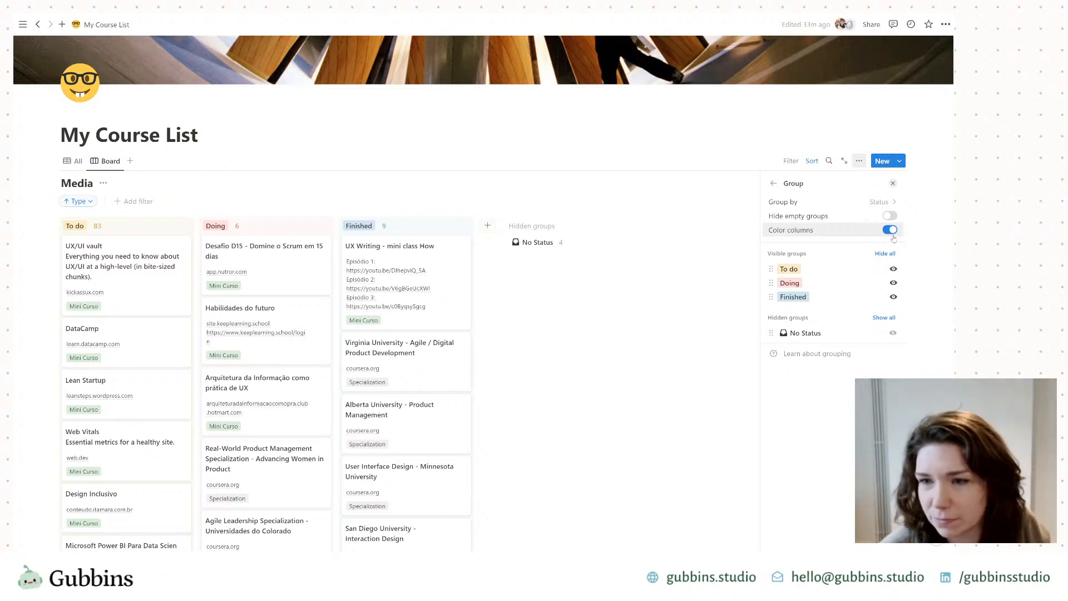
key("Escape")
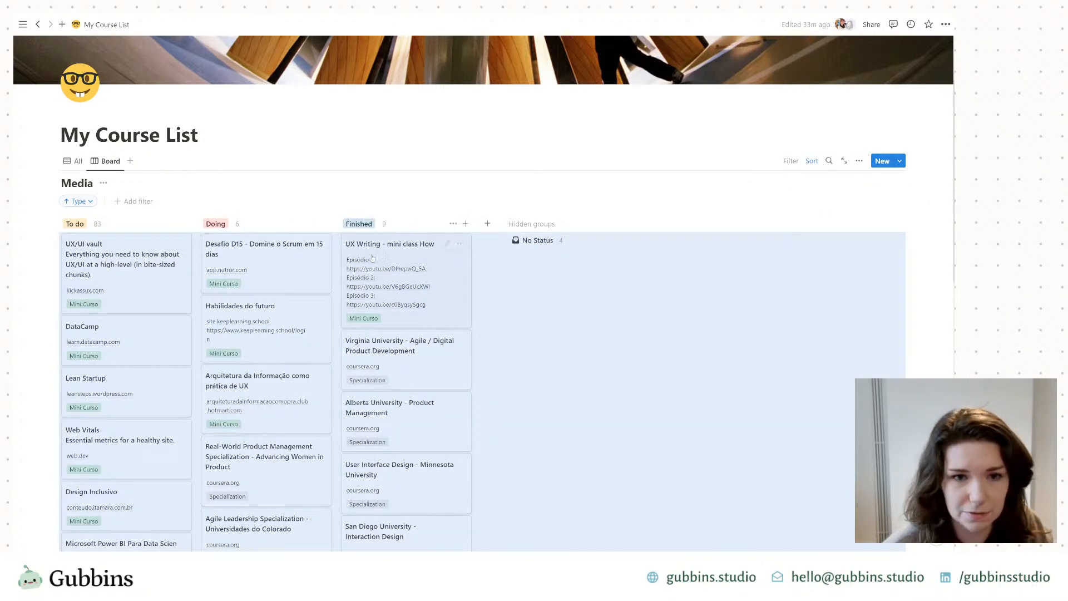
Step: From the Desafio D15 card, convert the Status property to the Status type and move Doing into the In Progress group
left_click(264, 283)
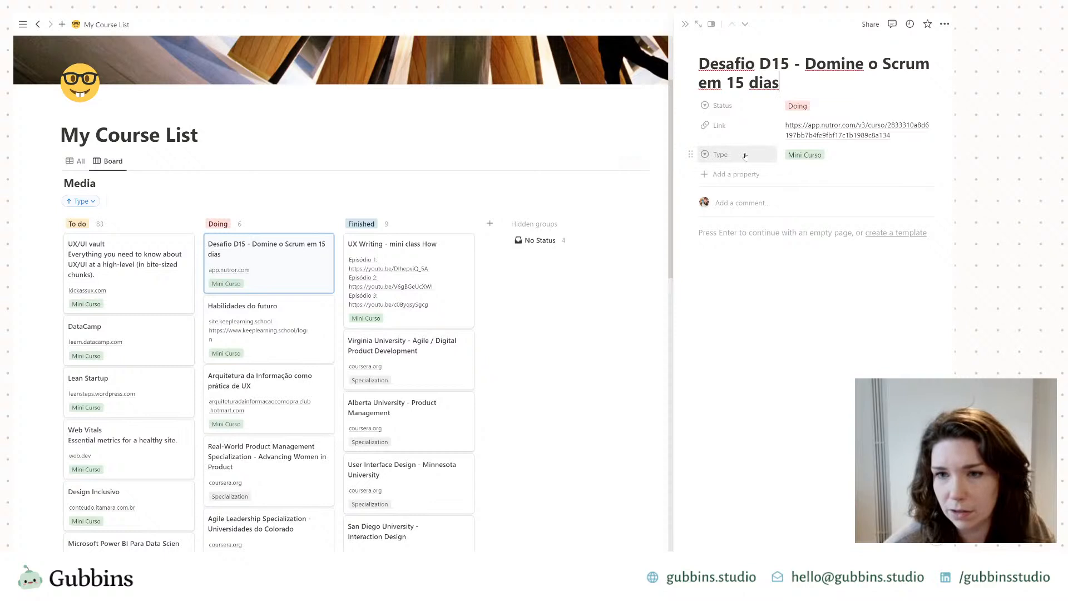
left_click(745, 107)
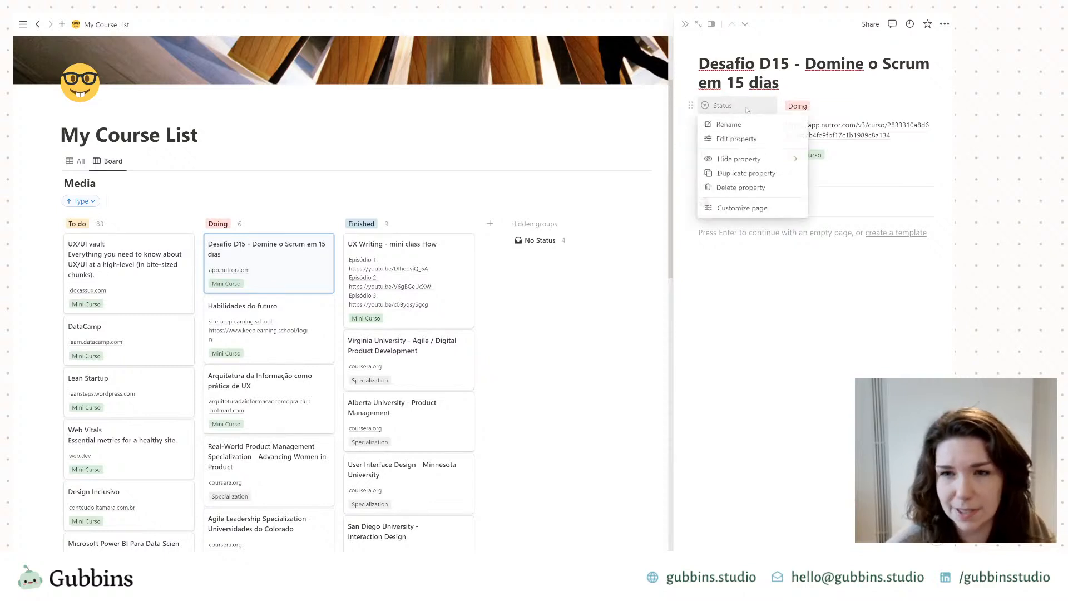
left_click(757, 144)
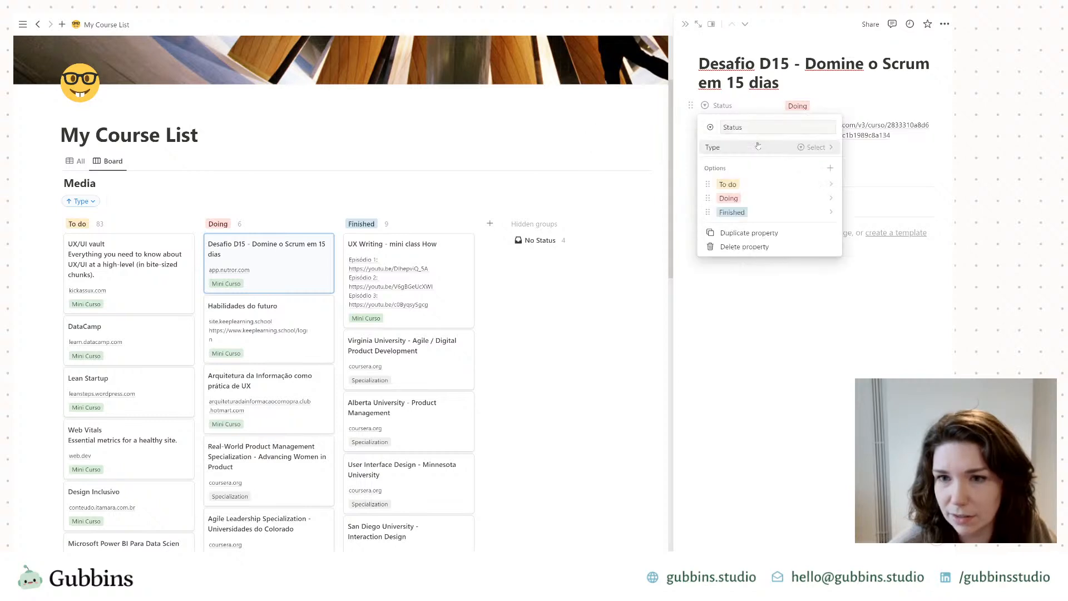
left_click(819, 149)
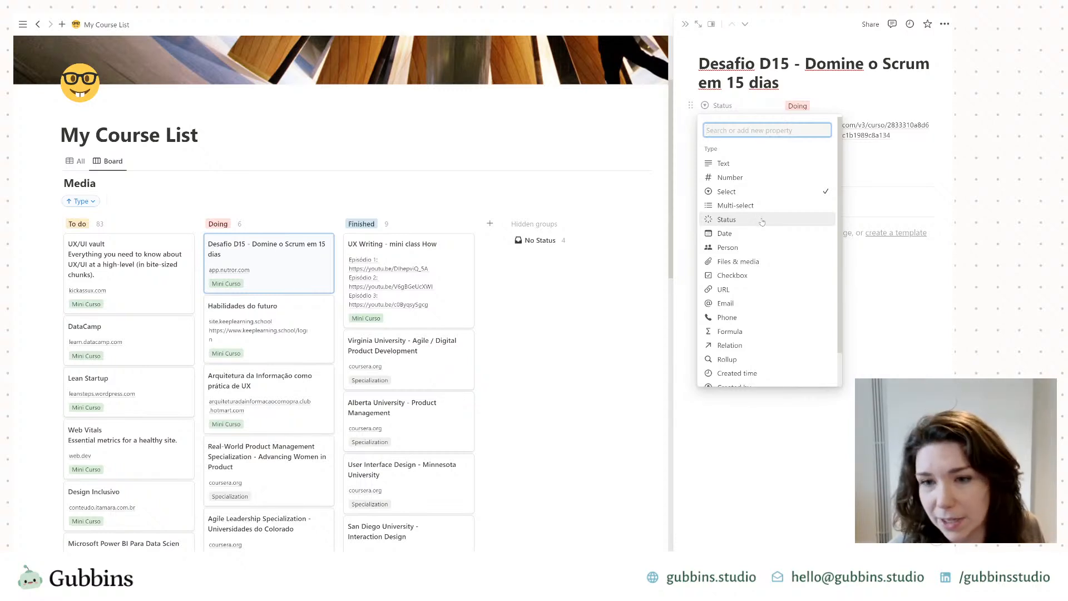
left_click(765, 222)
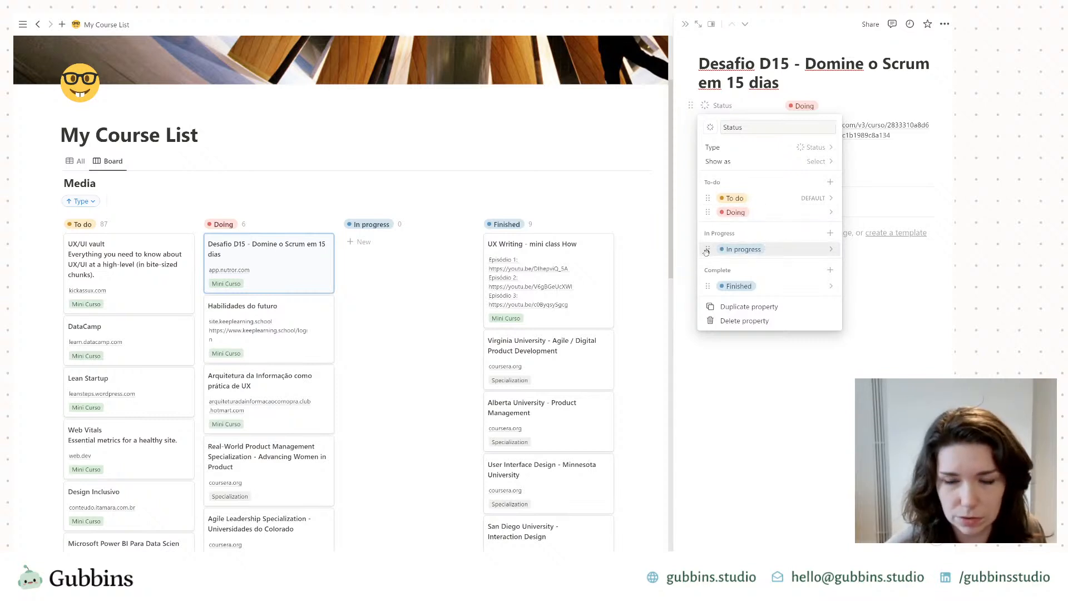
left_click_drag(707, 212, 703, 231)
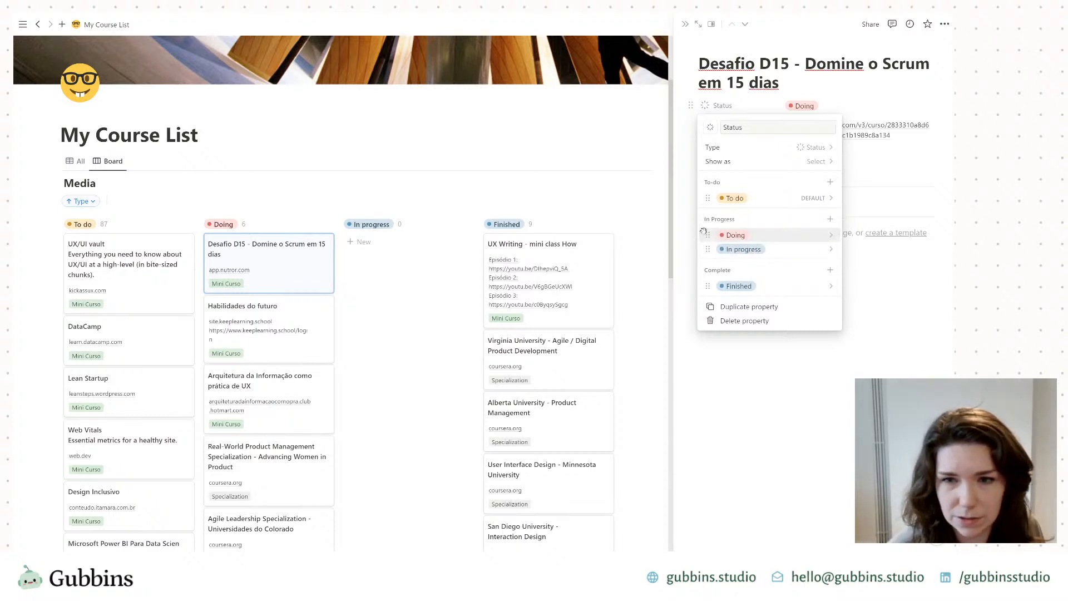
left_click(409, 364)
Step: Review the cards in the board's status columns and the grouped Status choices on the Desafio D15 card
scroll(420, 361, "down", 6)
scroll(374, 375, "up", 3)
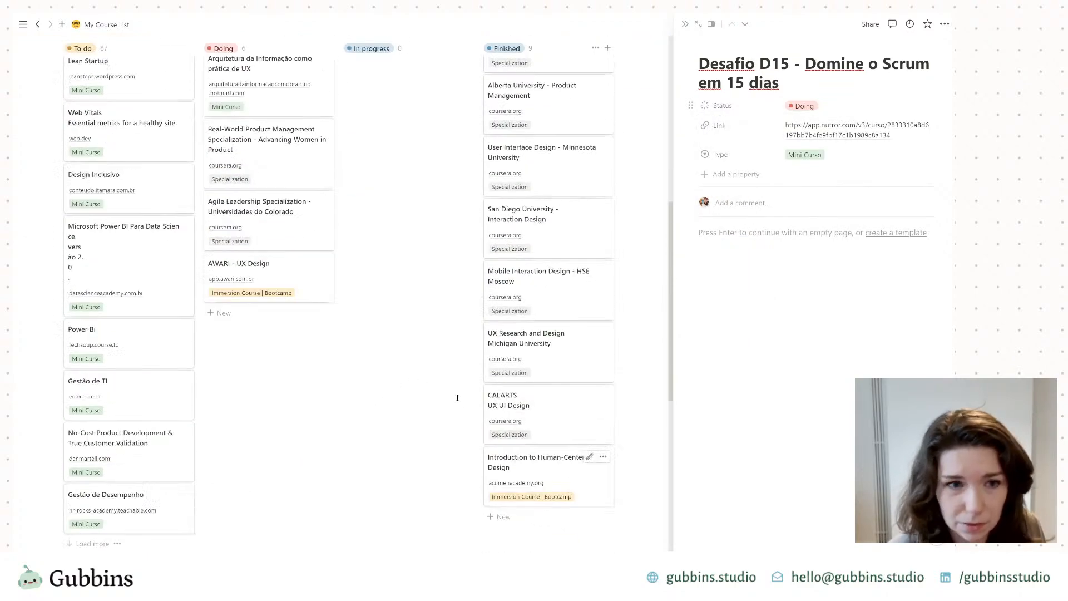
scroll(387, 405, "down", 4)
scroll(388, 388, "up", 10)
scroll(442, 375, "up", 5)
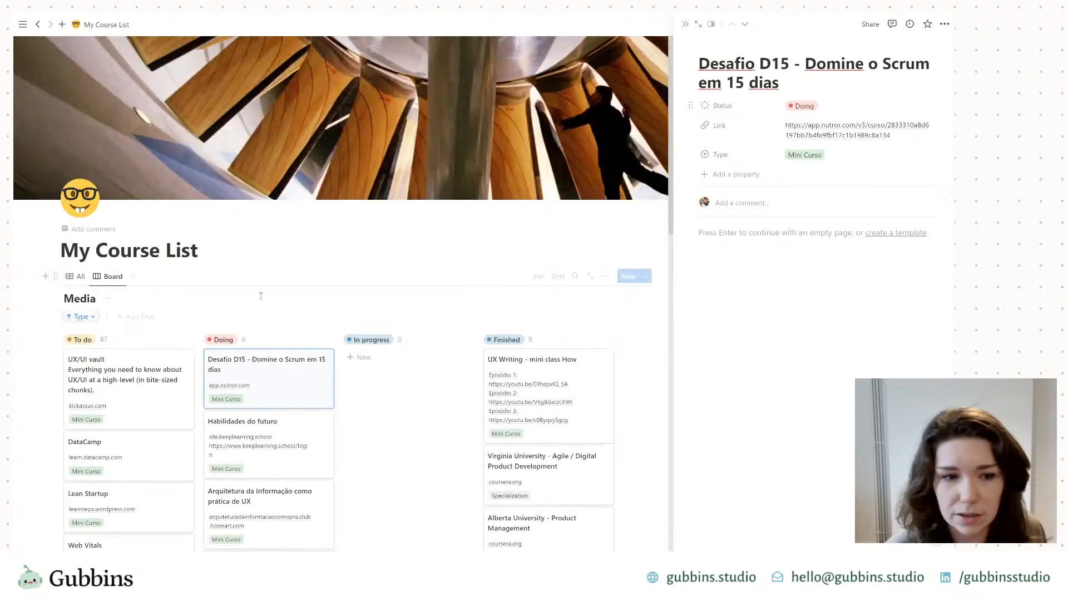
left_click(839, 110)
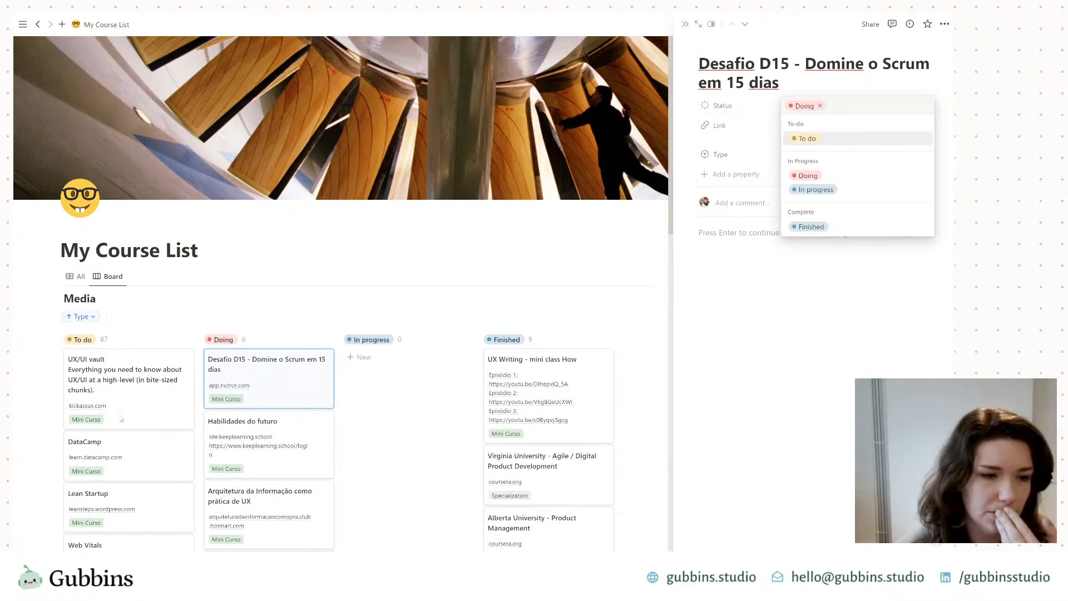
left_click(750, 110)
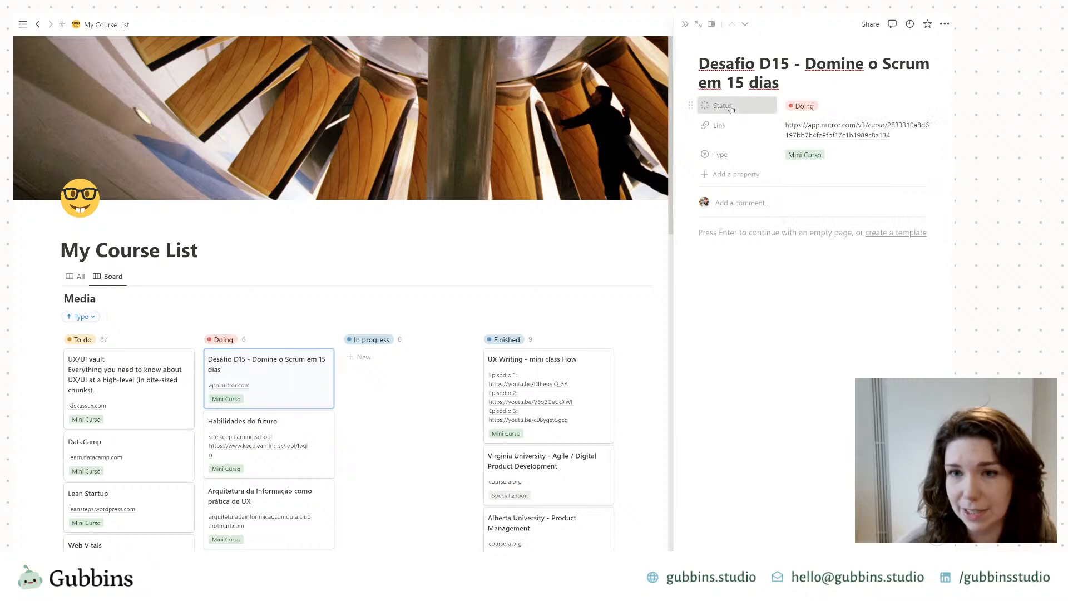
Step: Rename the Status property's To do option to Idea
left_click(729, 106)
left_click(756, 139)
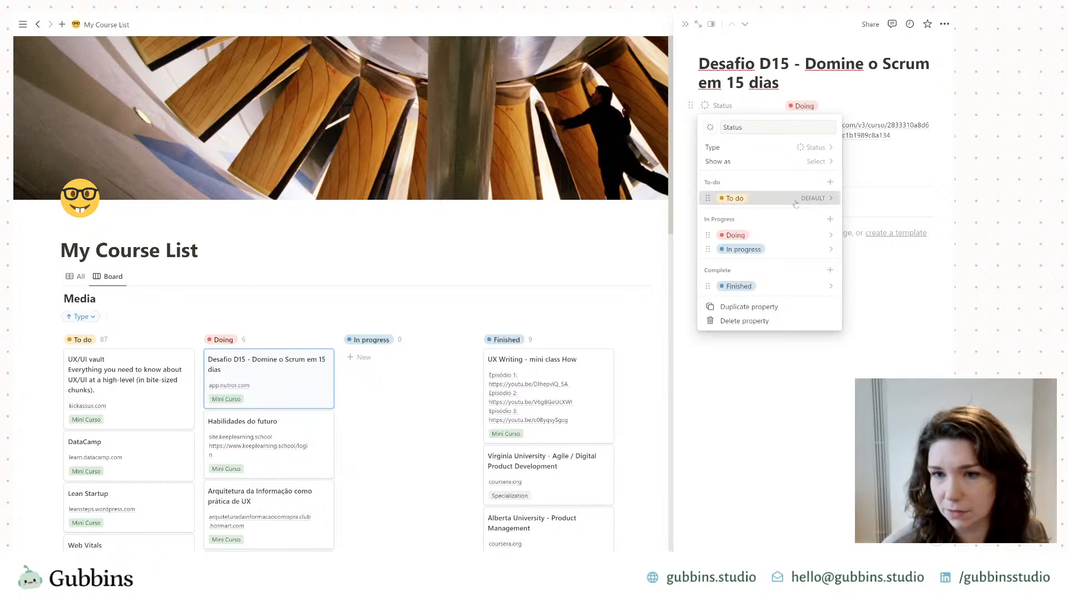
left_click(801, 202)
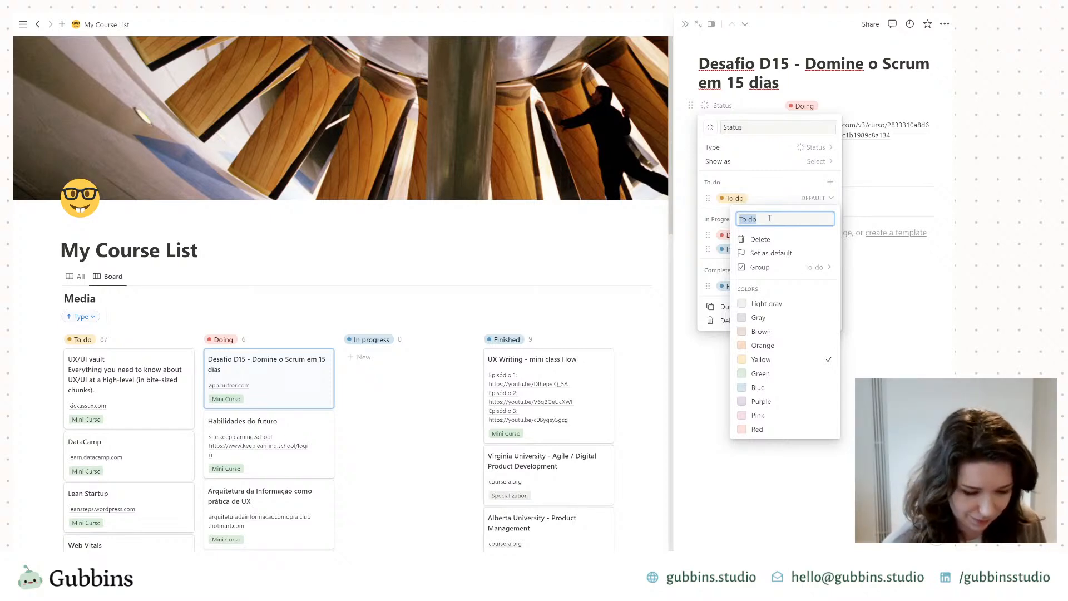
type("Idea")
key("Return")
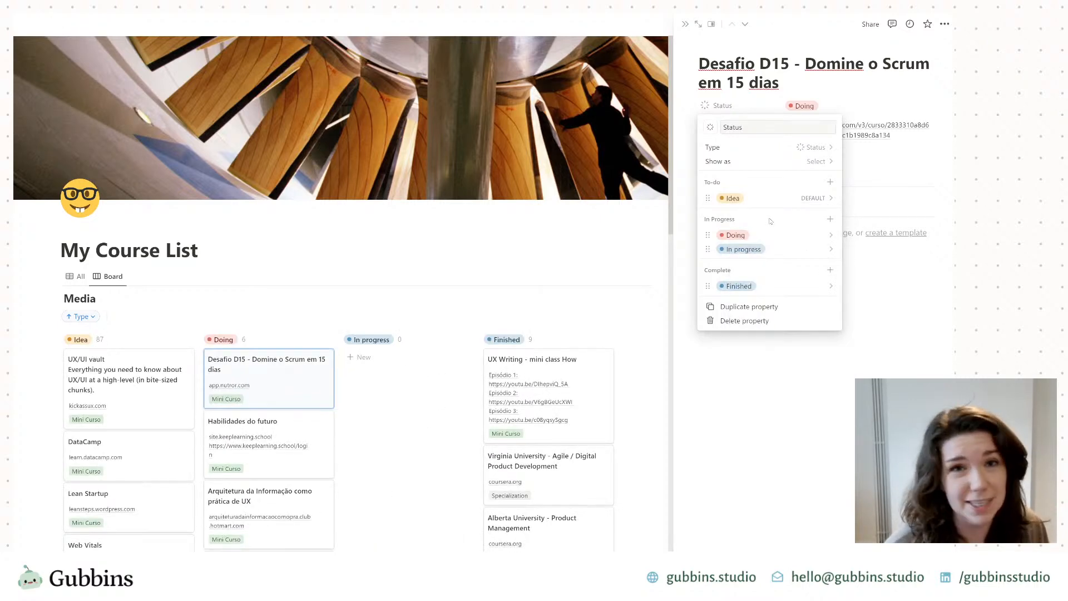
Step: Add an Applied option to the To-do group of the Status property, placed below Idea
left_click(830, 182)
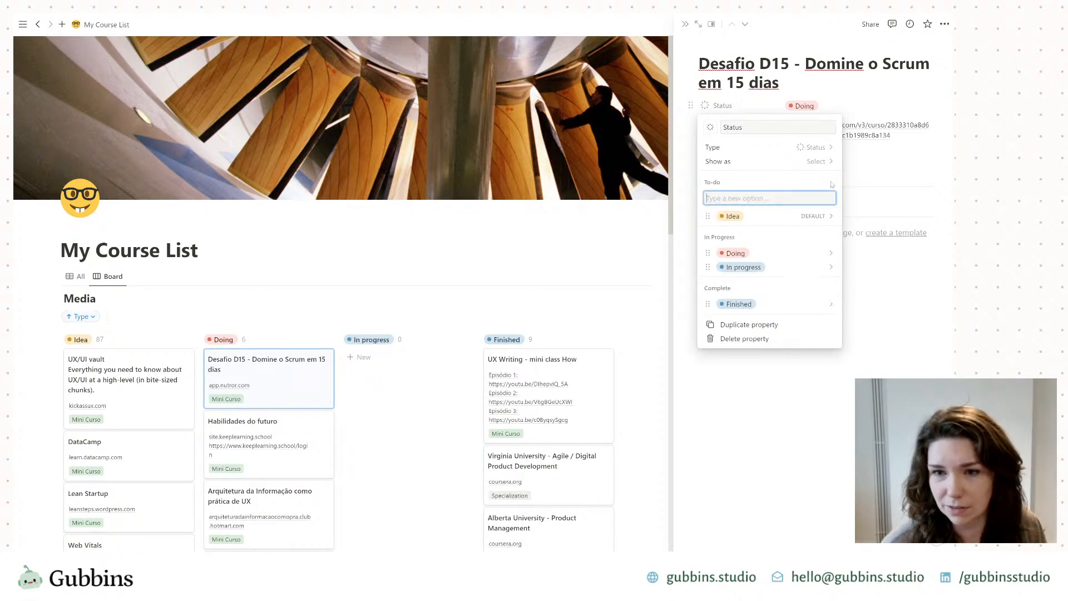
type("Applied to ")
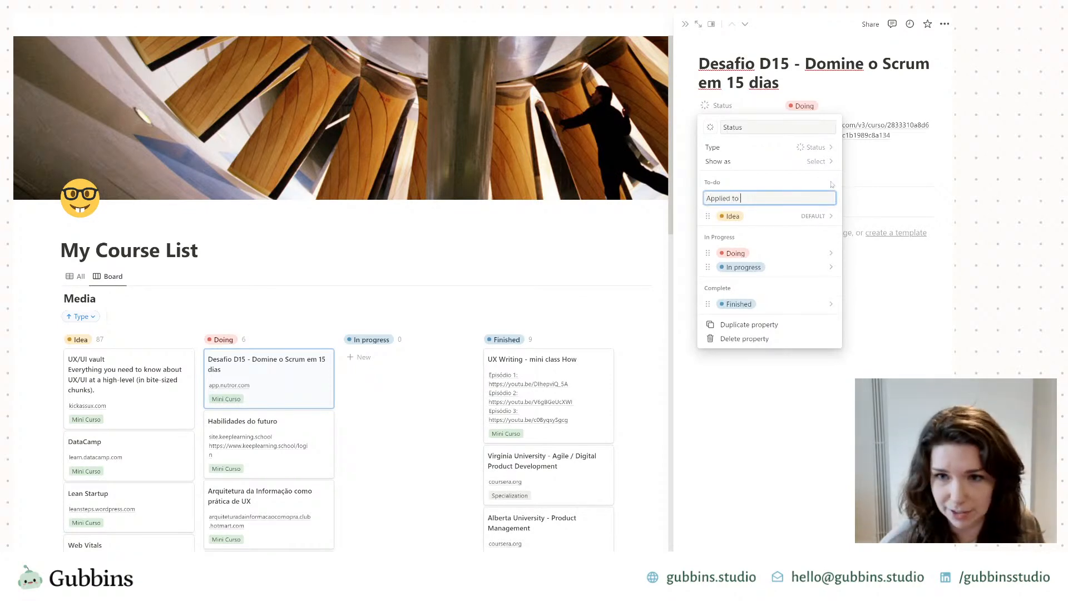
type("course")
key("ctrl+shift+Left")
key("ctrl+shift+Left")
key("BackSpace")
key("Return")
left_click_drag(717, 235, 723, 216)
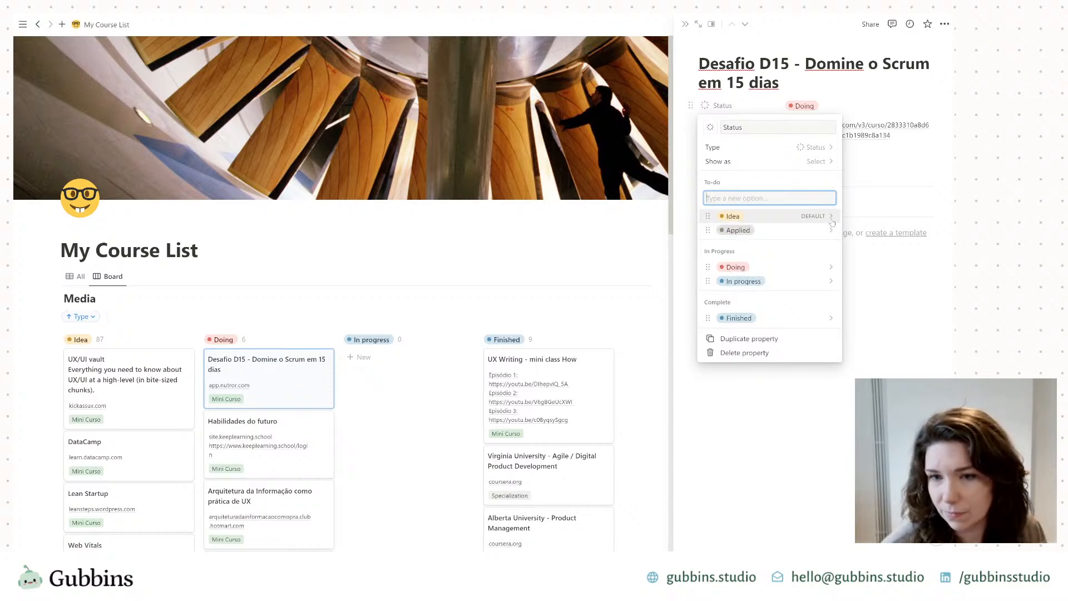
Step: Set the Applied option's colour to Yellow and close the Desafio D15 card
left_click(830, 230)
left_click(782, 393)
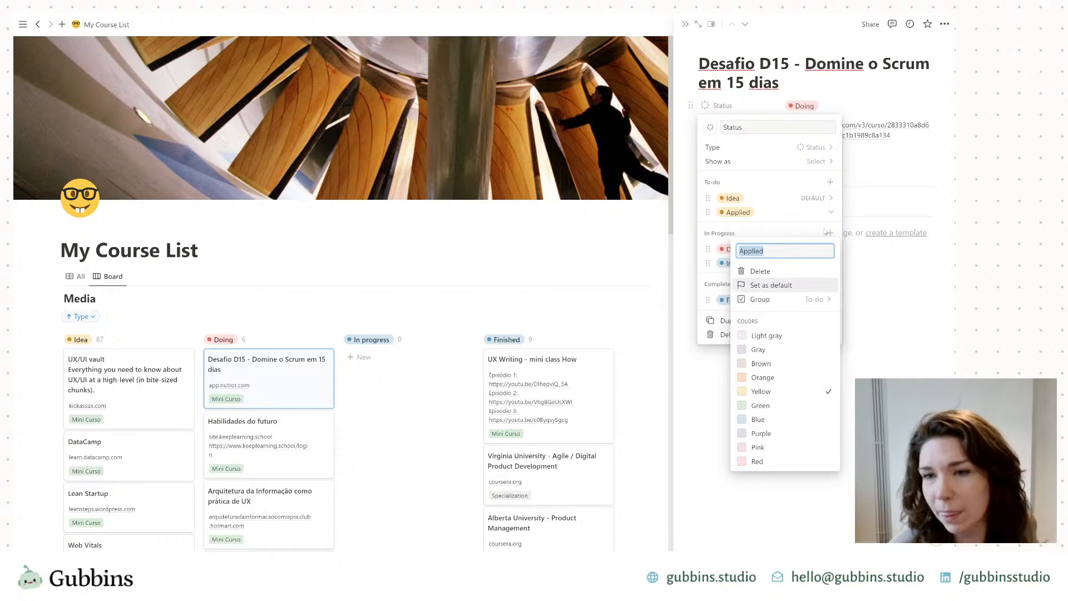
left_click(832, 216)
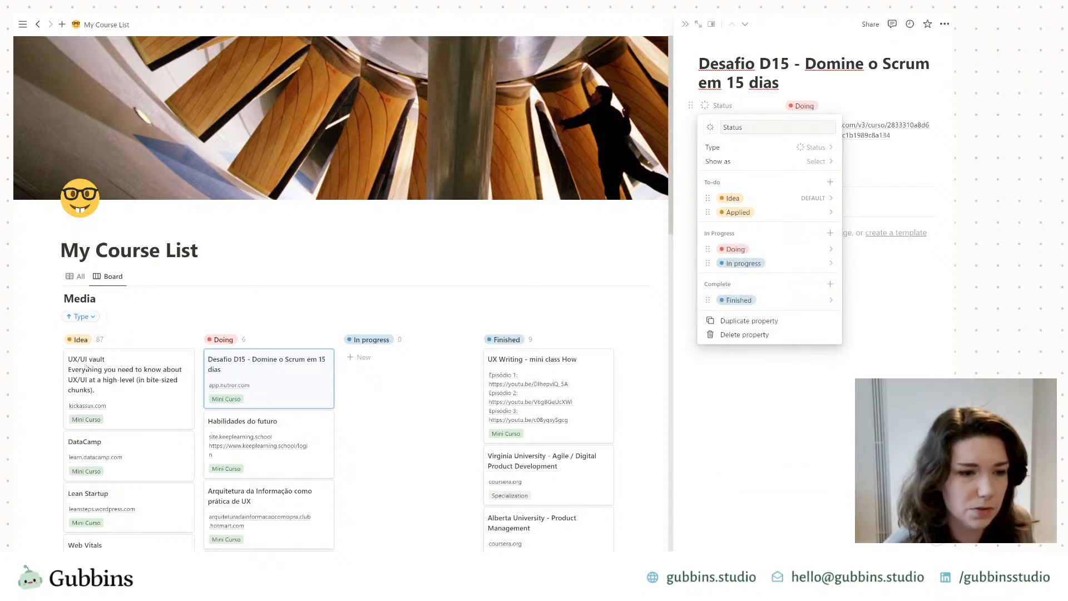
left_click(642, 337)
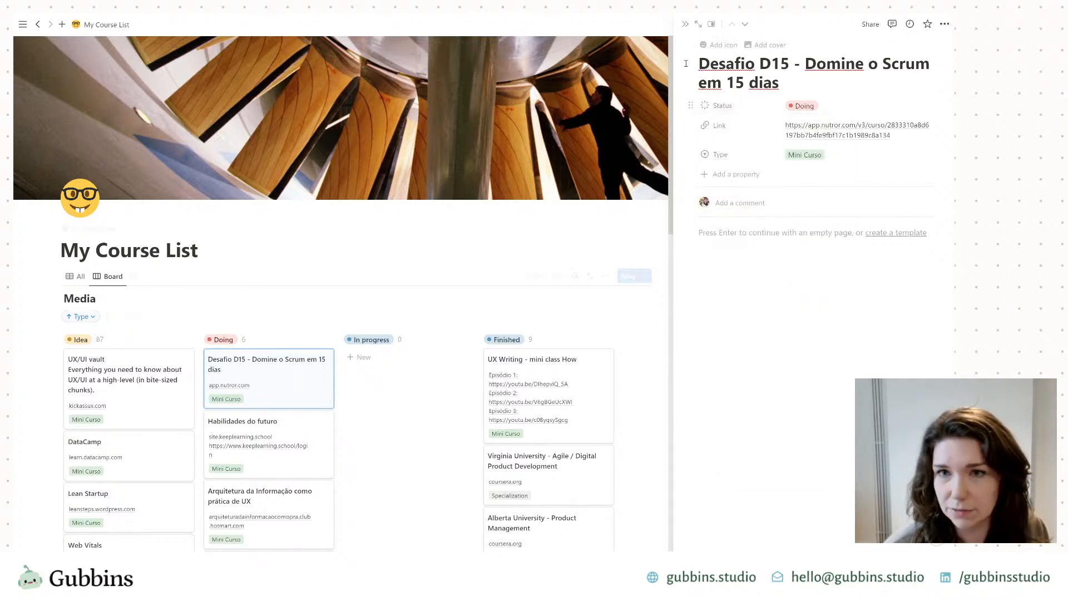
left_click(685, 25)
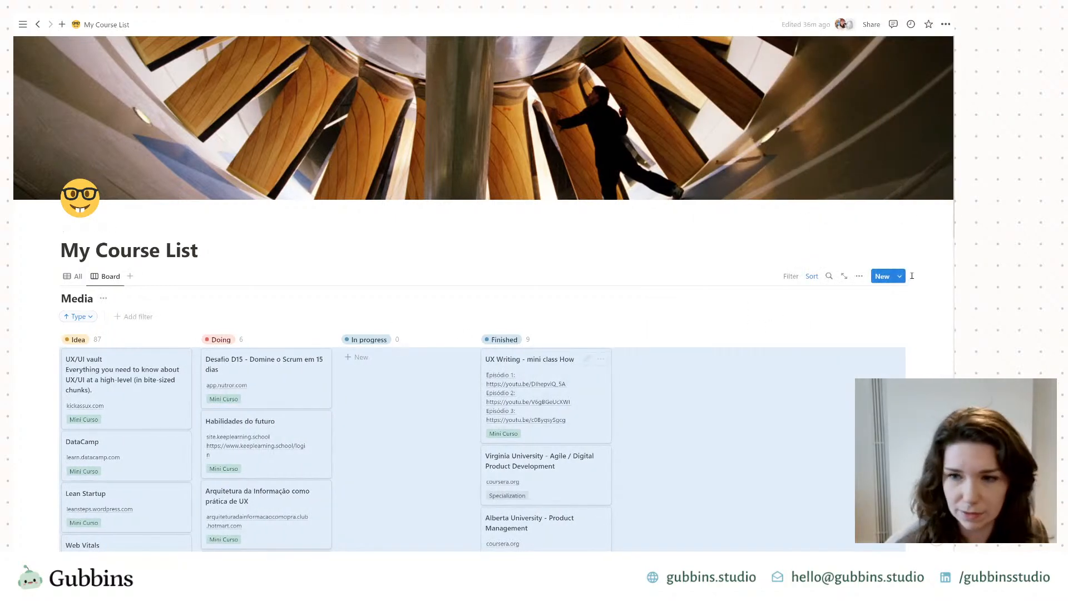
Step: Check the board's group settings and its visible status groups
left_click(859, 276)
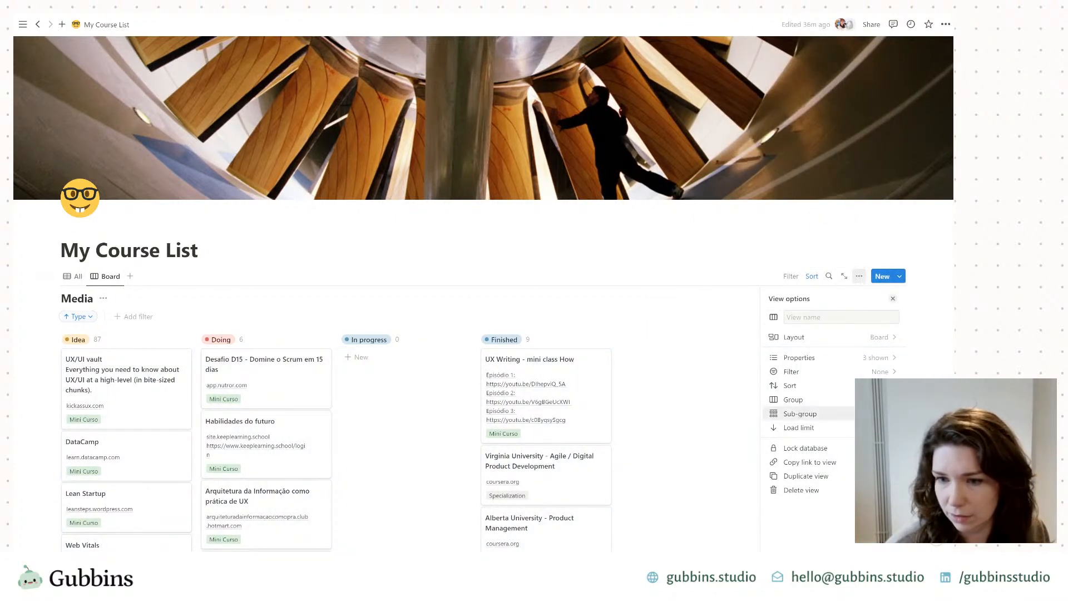
left_click(831, 398)
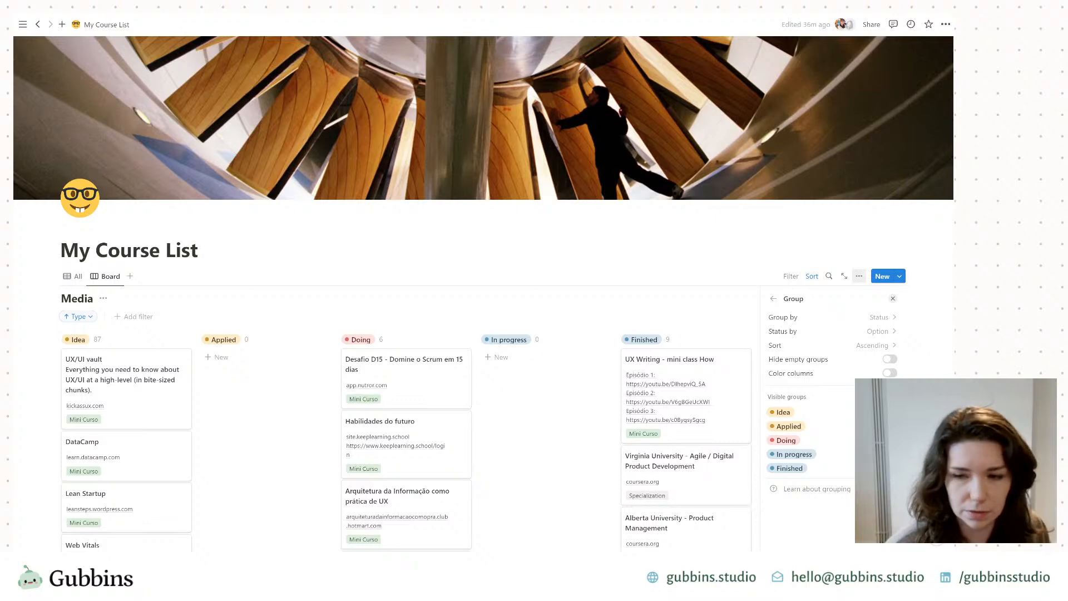
left_click(921, 371)
Step: Try moving the DataCamp card to the Applied column and return it to Idea
scroll(407, 418, "down", 3)
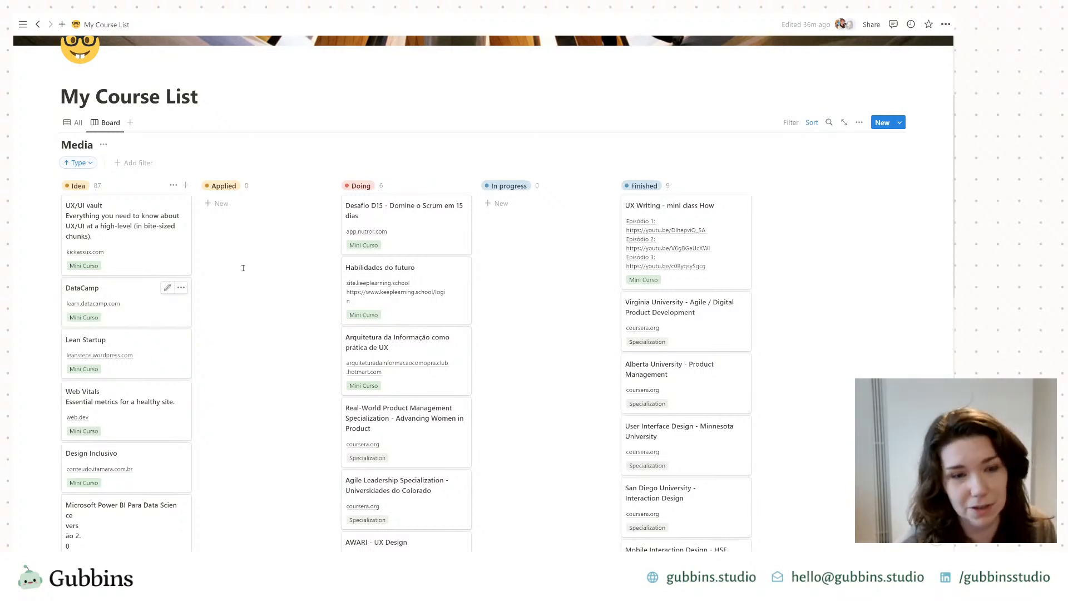
left_click_drag(141, 317, 274, 229)
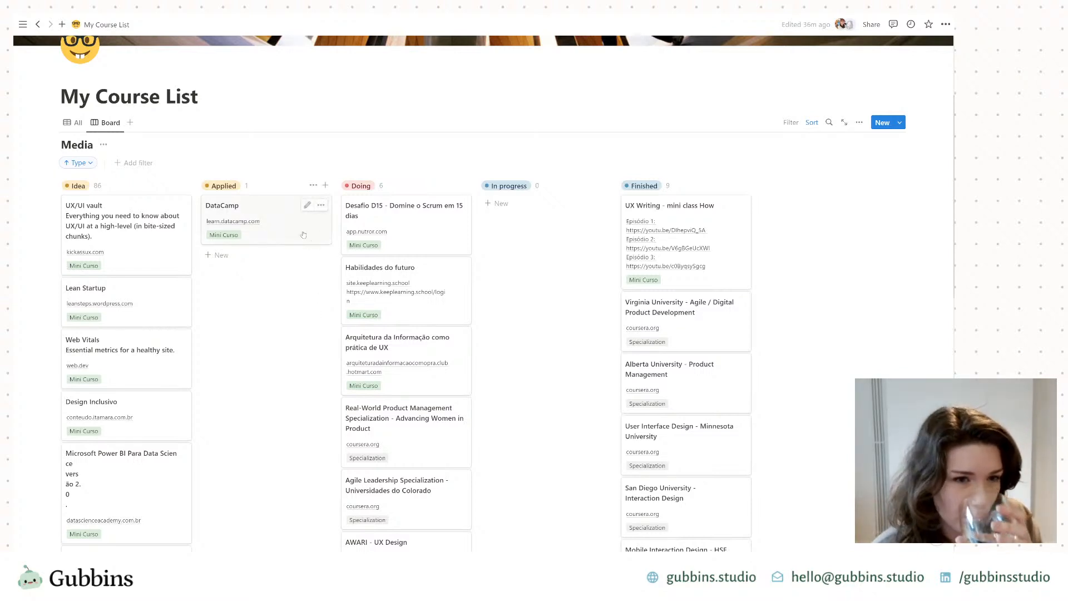
left_click_drag(293, 227, 128, 271)
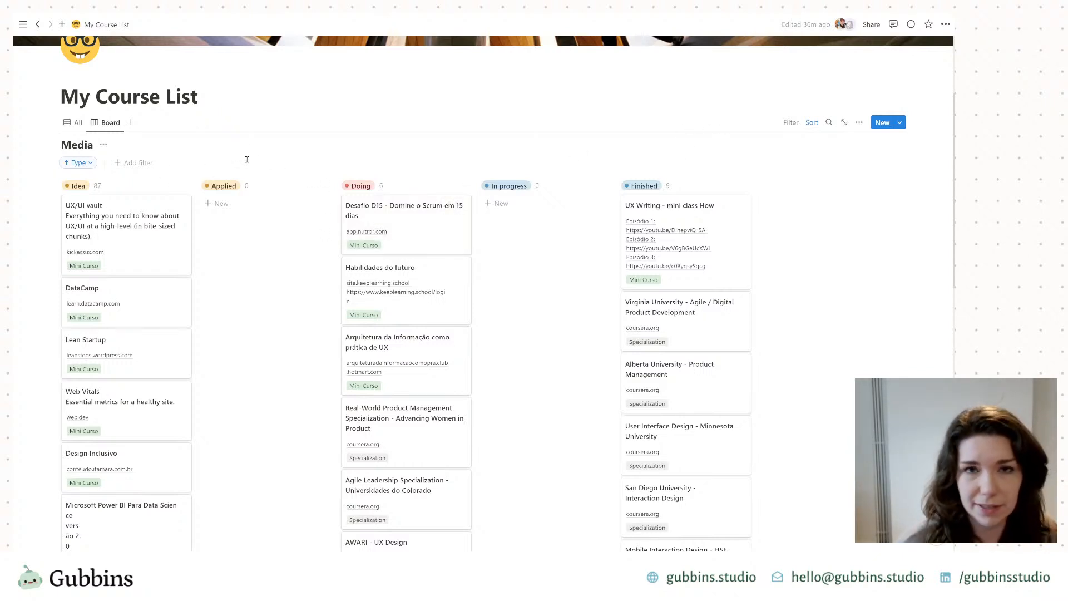
Step: Add a Gallery view to the course list with the database title hidden and the card preview set to None
scroll(137, 474, "down", 1)
scroll(138, 474, "down", 4)
scroll(117, 392, "up", 6)
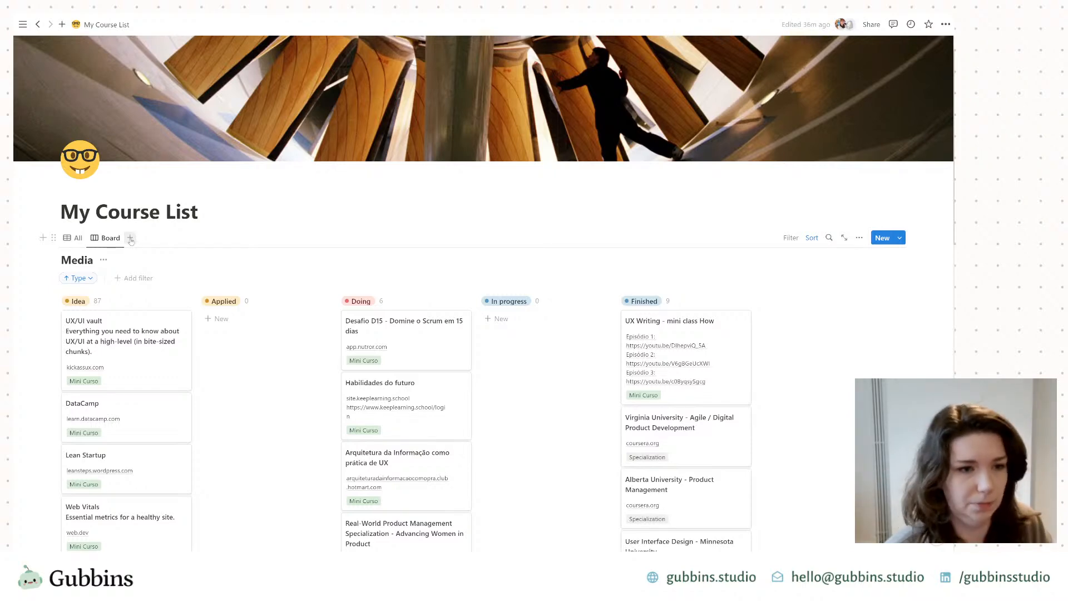
left_click(130, 238)
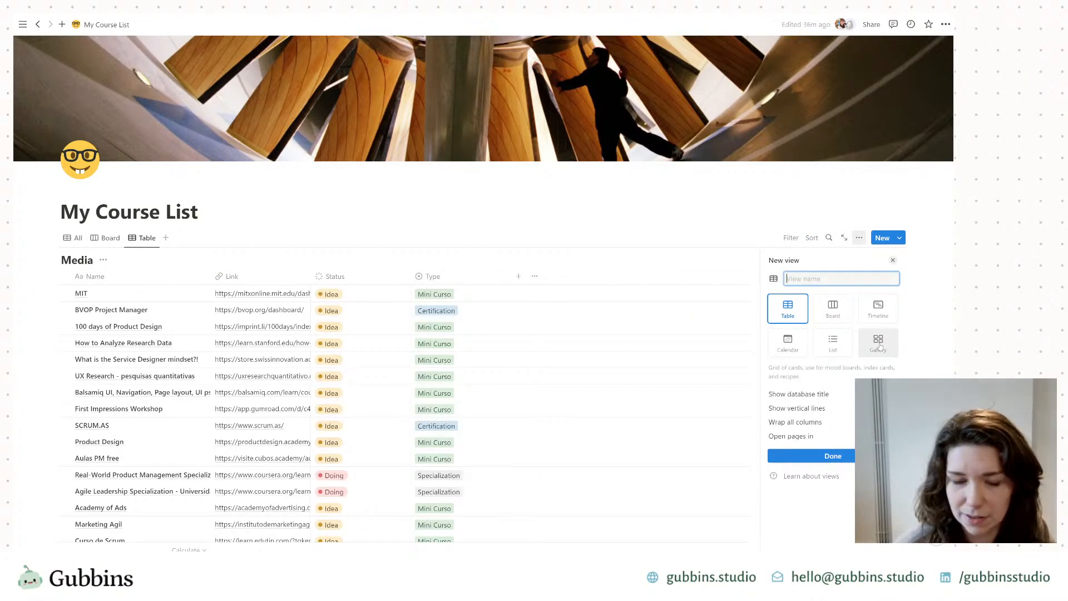
left_click(879, 345)
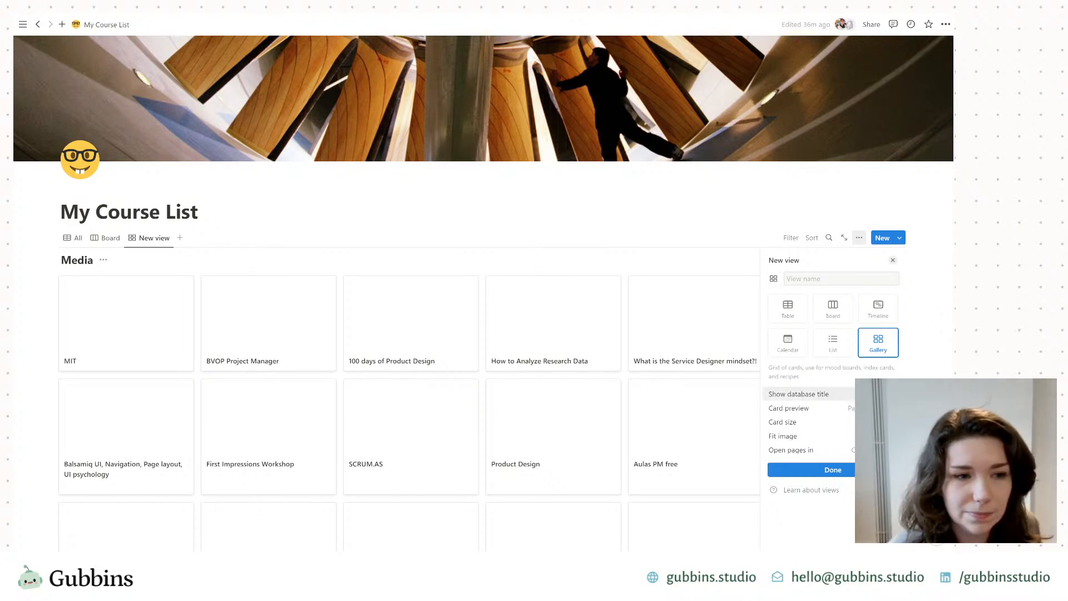
left_click(885, 393)
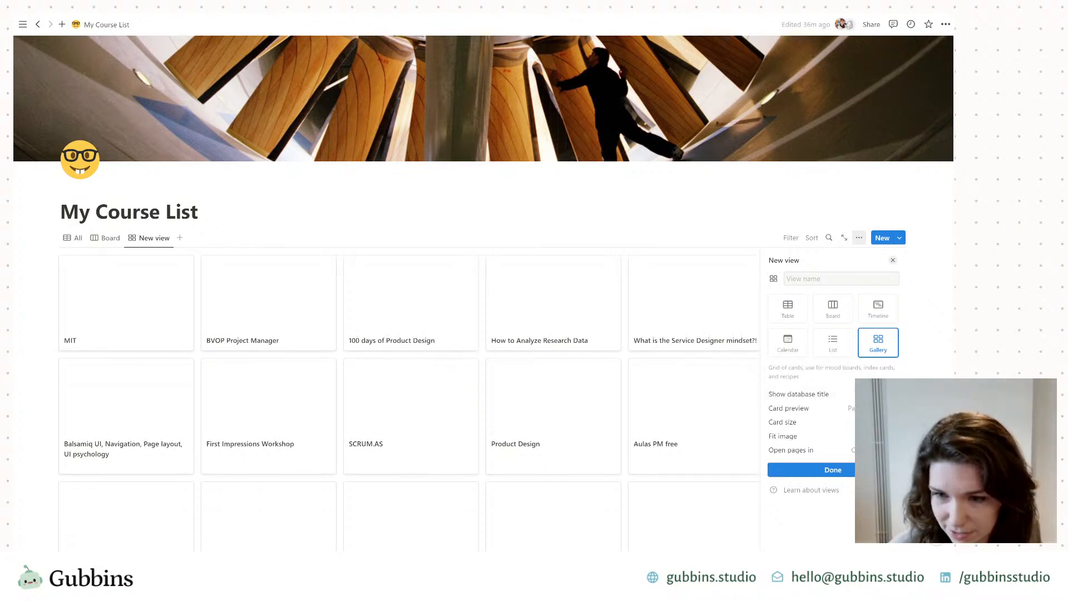
left_click(826, 408)
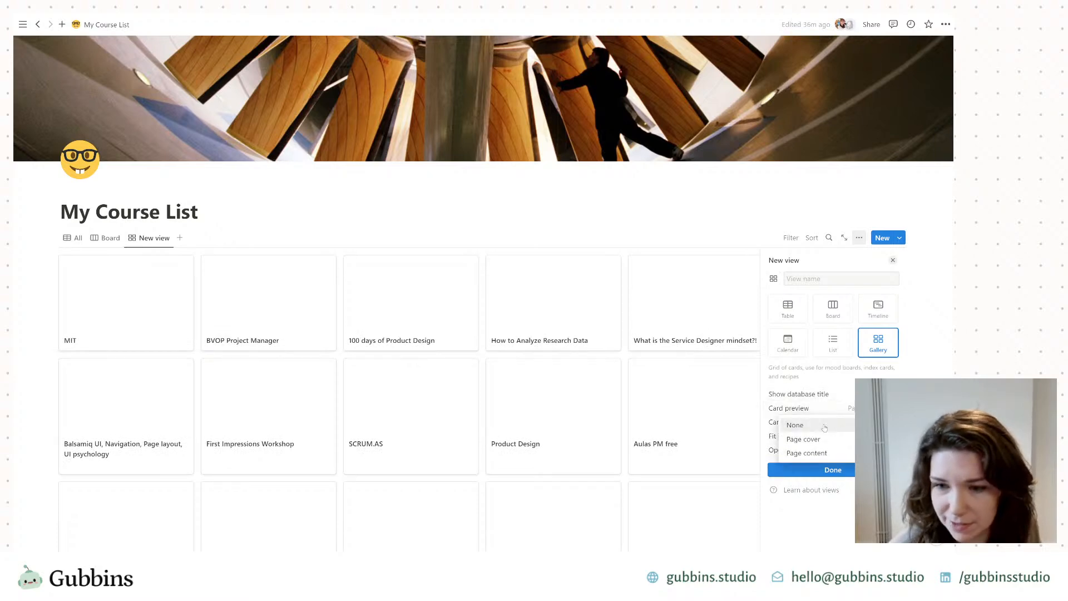
left_click(824, 426)
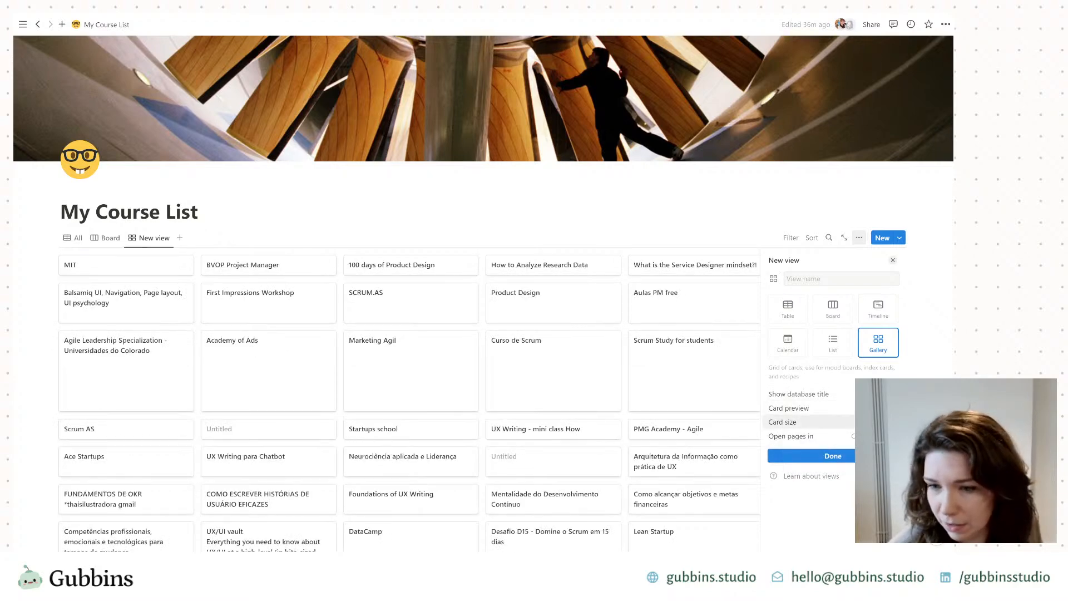
Step: Try setting gallery pages to open in side peek and test it on the First Impressions Workshop card
left_click(812, 436)
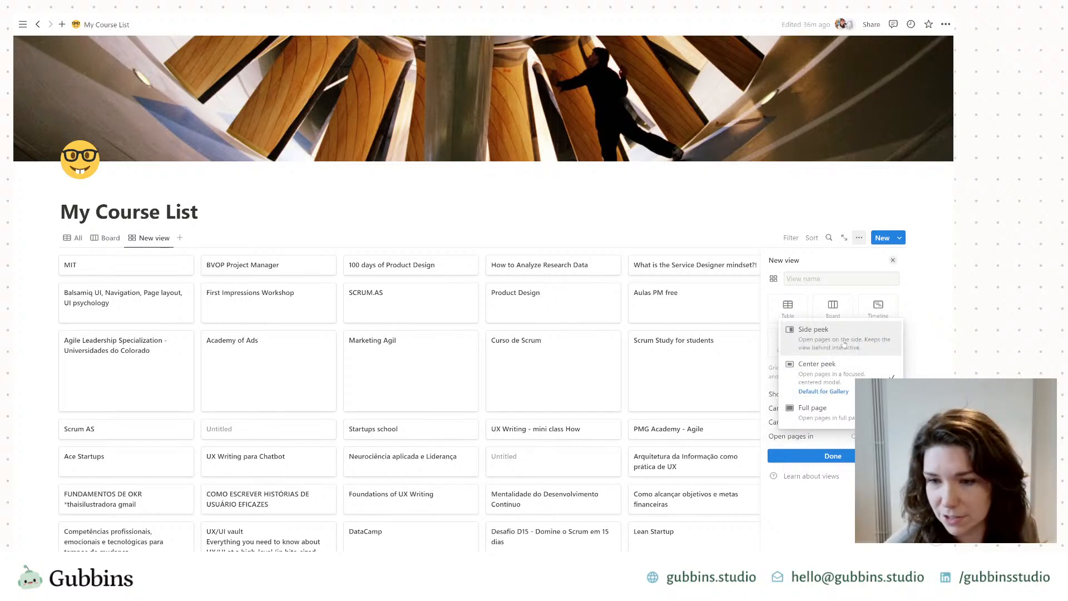
left_click(844, 342)
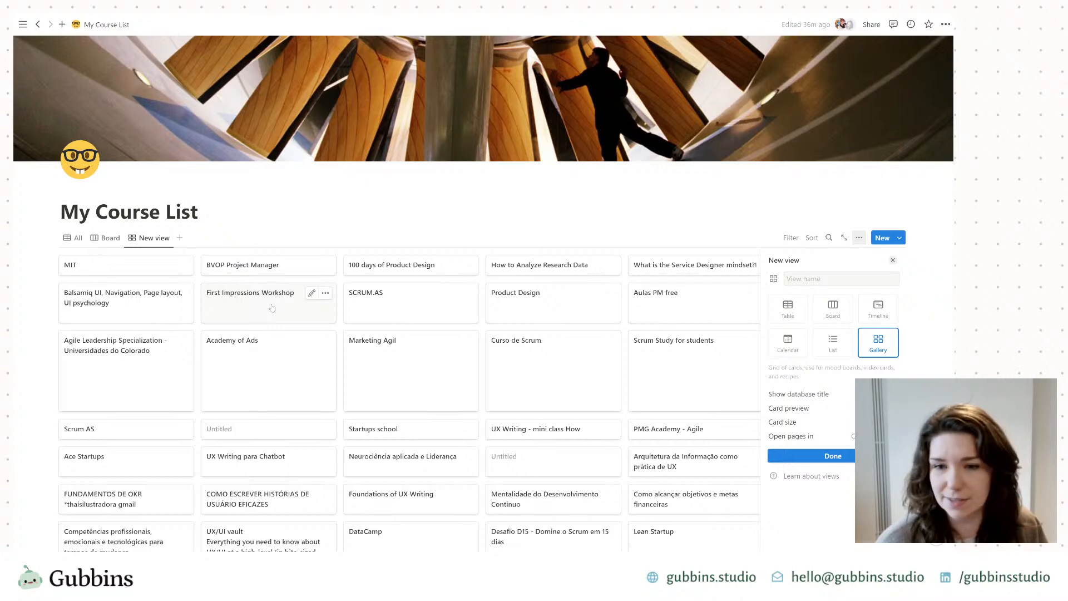
left_click(272, 307)
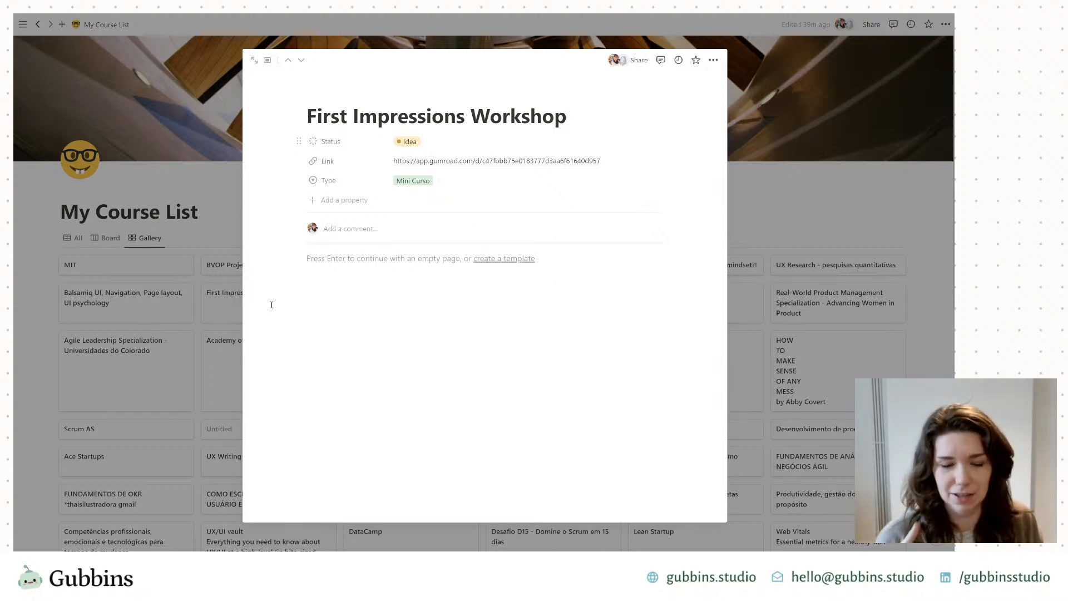
left_click(174, 234)
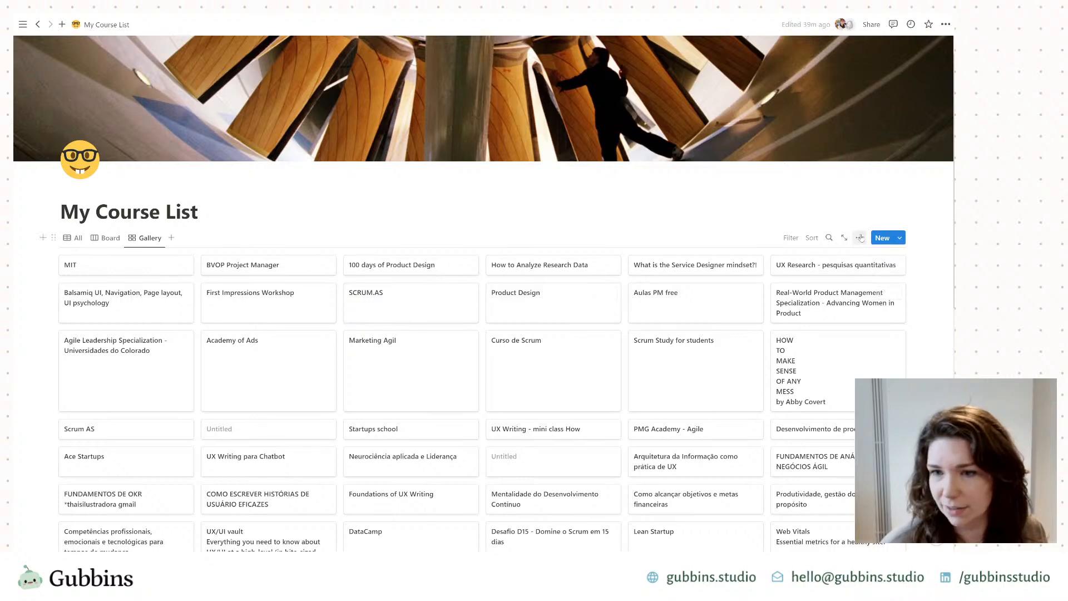
Step: Set the Gallery view's layout to open pages in side peek
left_click(859, 238)
left_click(881, 303)
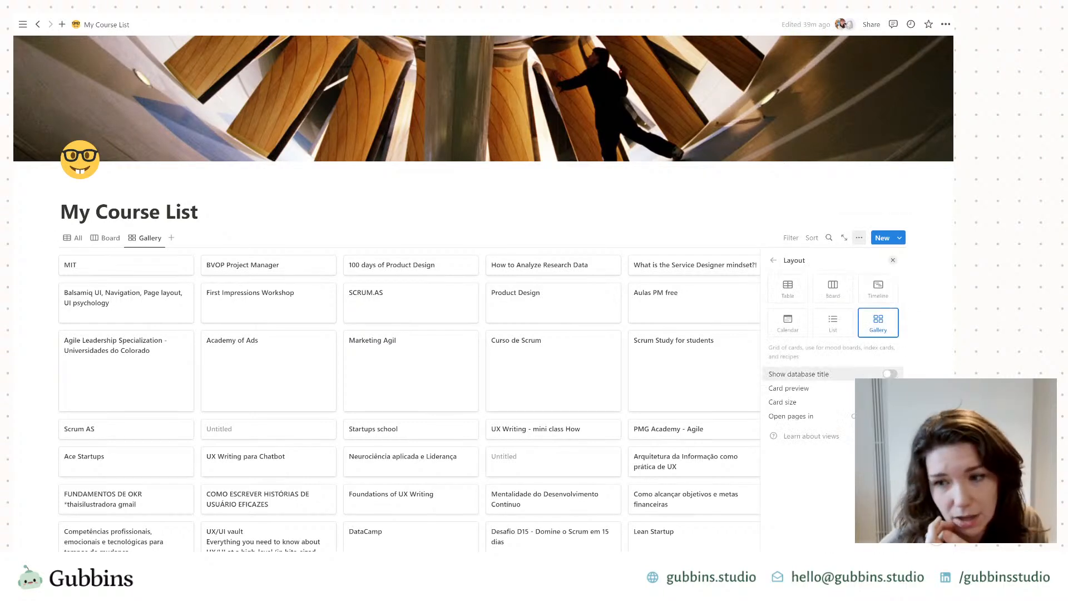
left_click(848, 416)
left_click(836, 445)
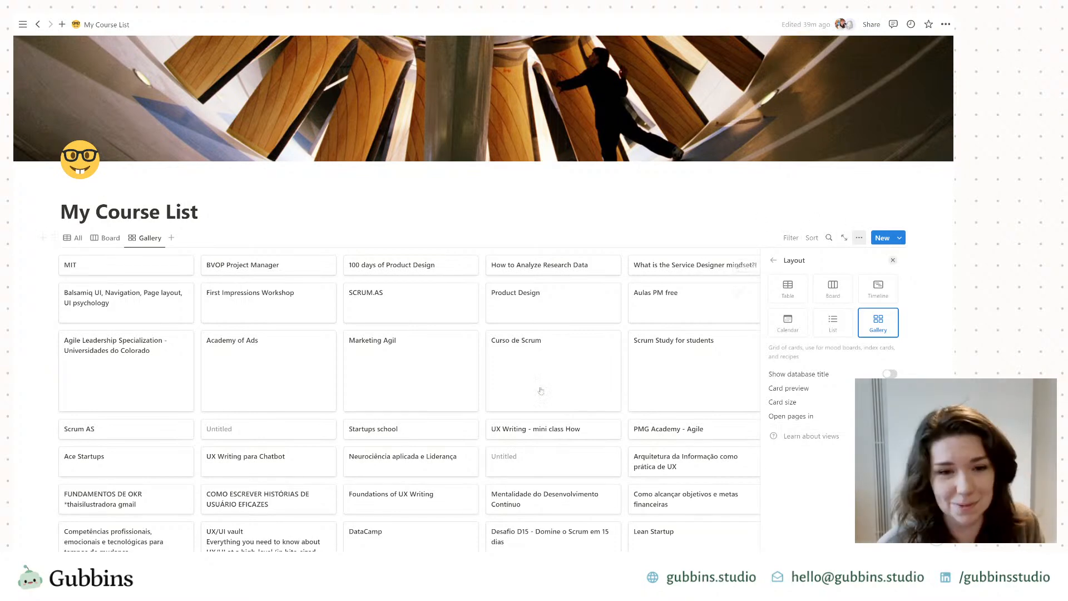
Step: Preview the Academy of Ads, Marketing Agil, First Impressions Workshop and Ace Startups cards in side peek, and close the preview
left_click(248, 378)
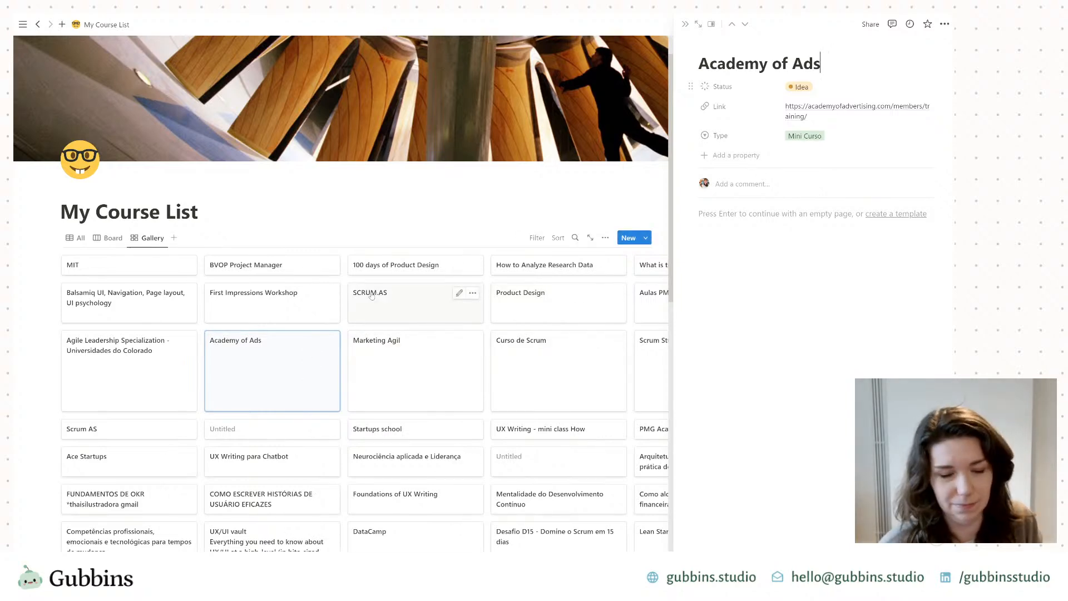
left_click(402, 365)
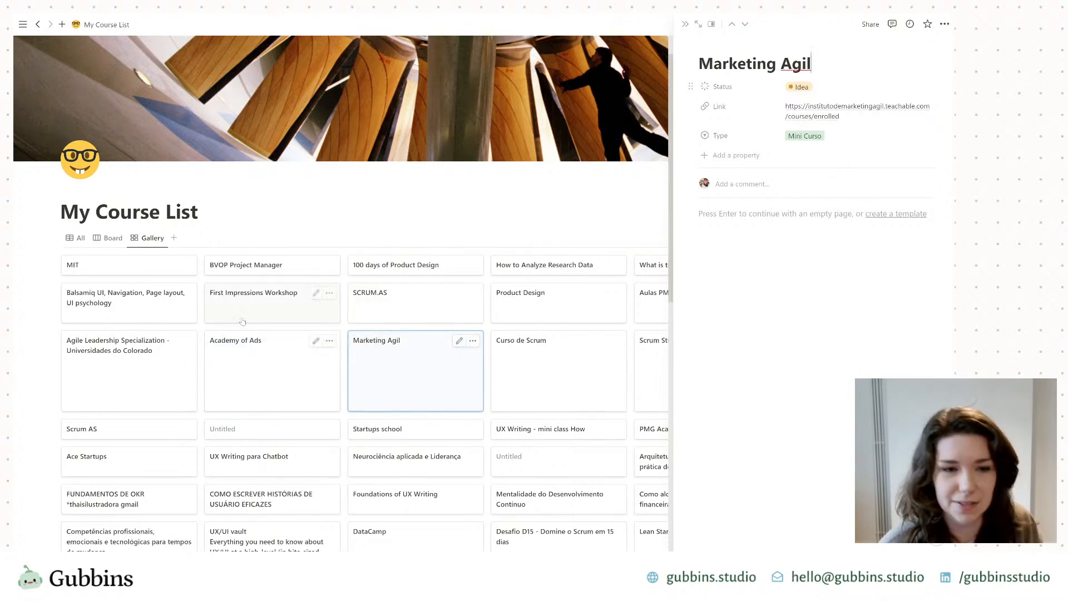
left_click(238, 314)
left_click(122, 468)
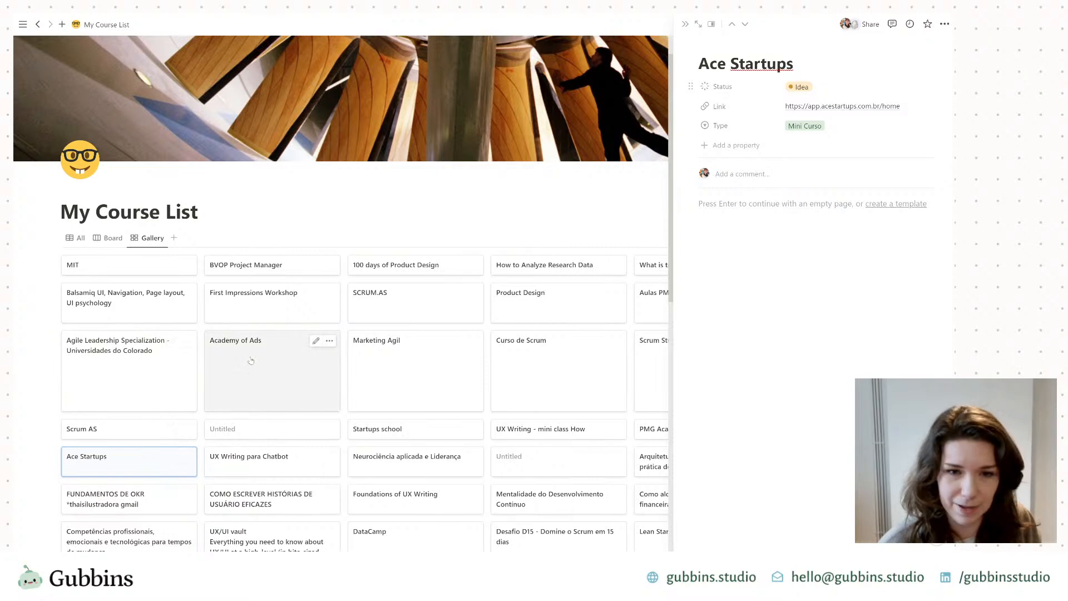
left_click(250, 359)
left_click(603, 198)
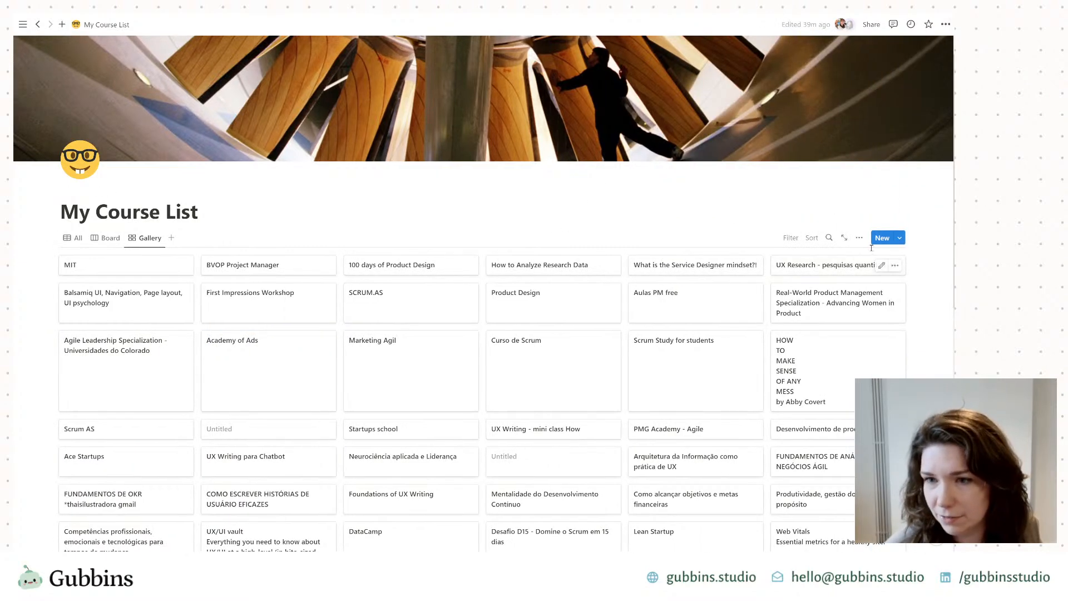
Step: Set gallery pages to open as a full page, test it on the Product Design card and return to the list
left_click(859, 238)
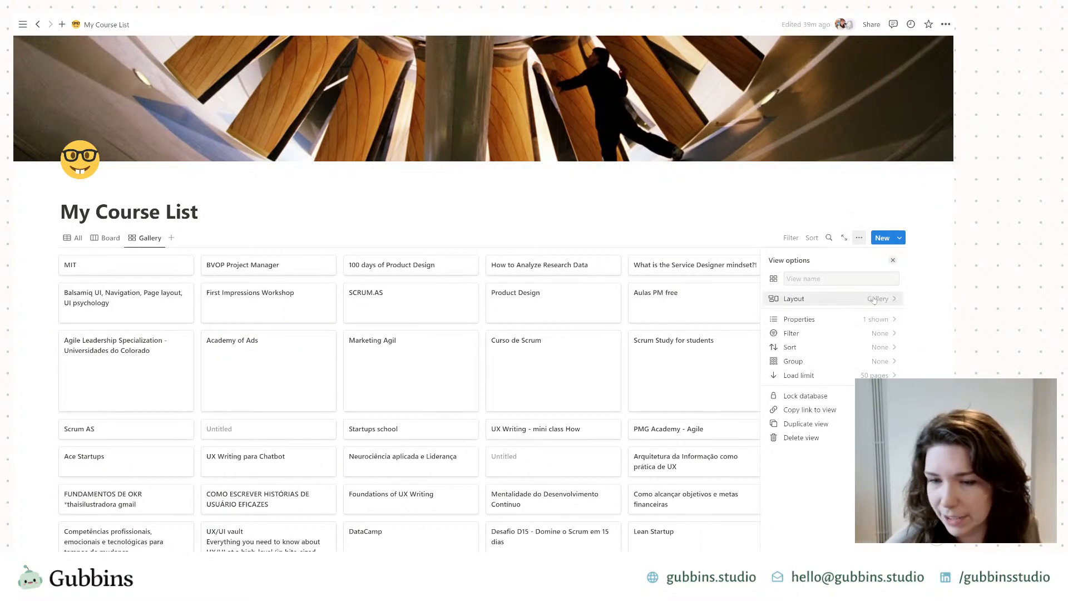
left_click(860, 298)
left_click(806, 416)
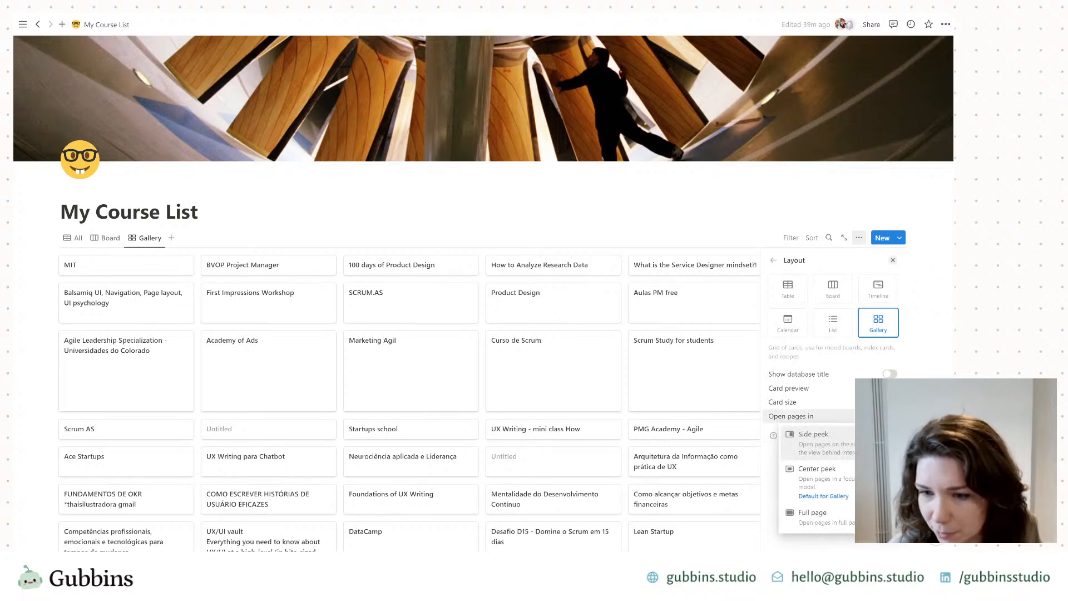
left_click(815, 517)
left_click(865, 185)
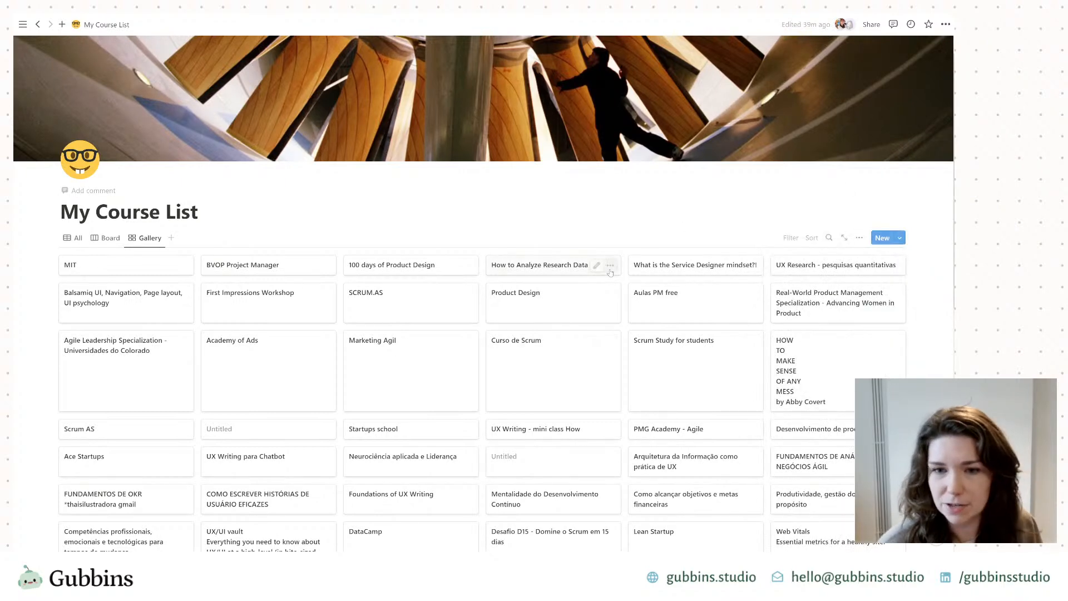
left_click(551, 316)
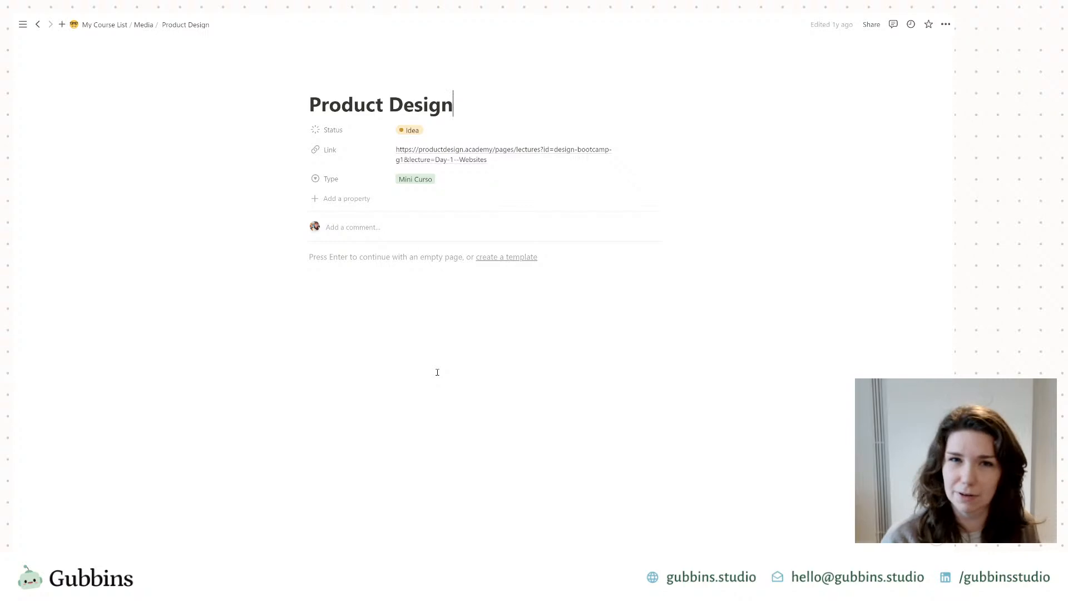
left_click(38, 24)
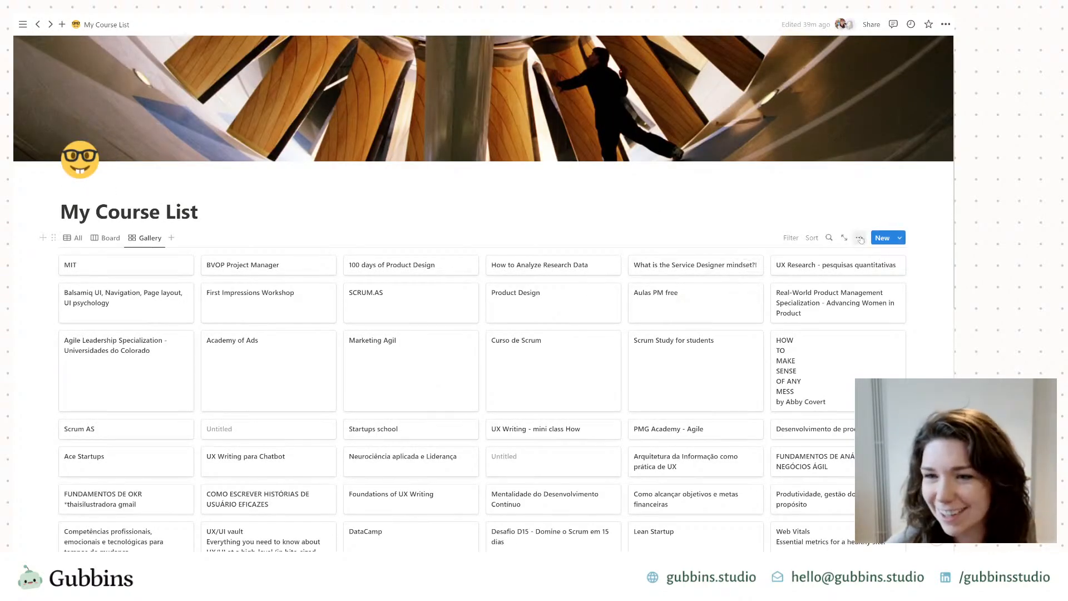
Step: Switch the gallery's page opening option back to side peek
left_click(859, 237)
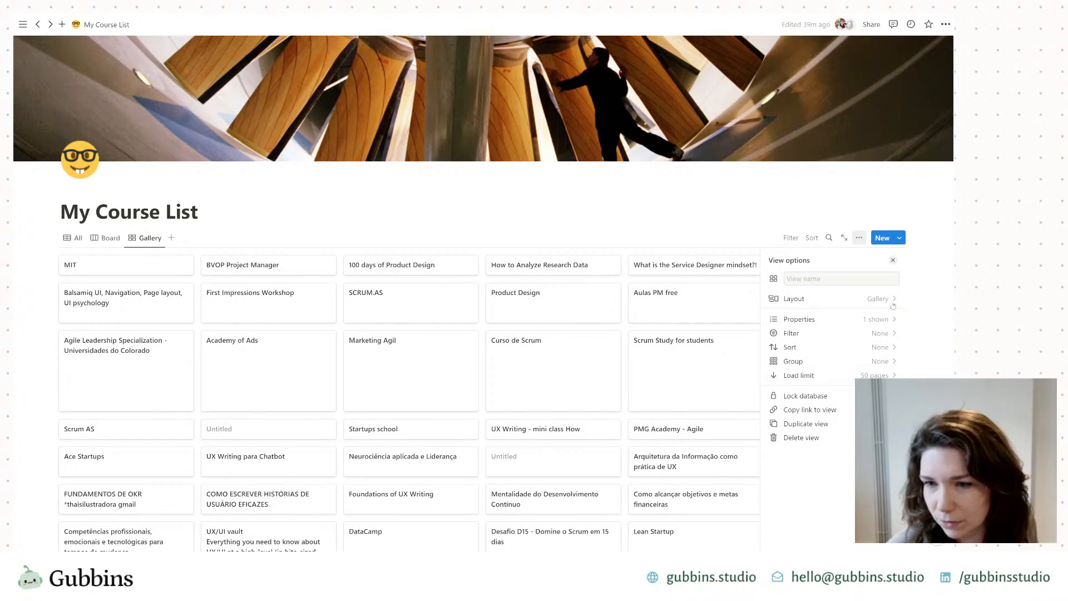
left_click(878, 298)
left_click(879, 416)
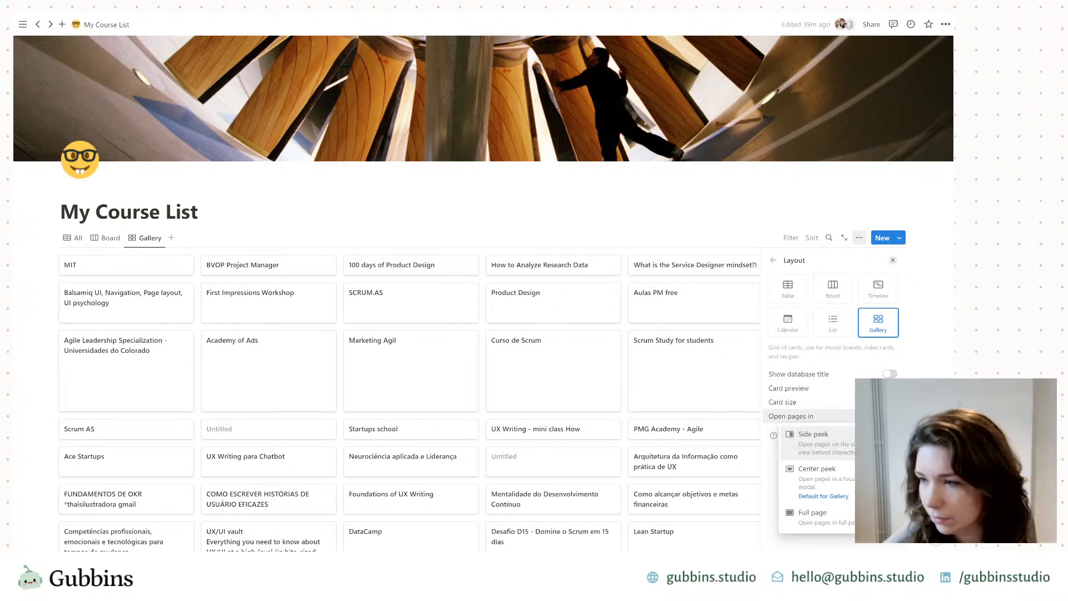
left_click(829, 452)
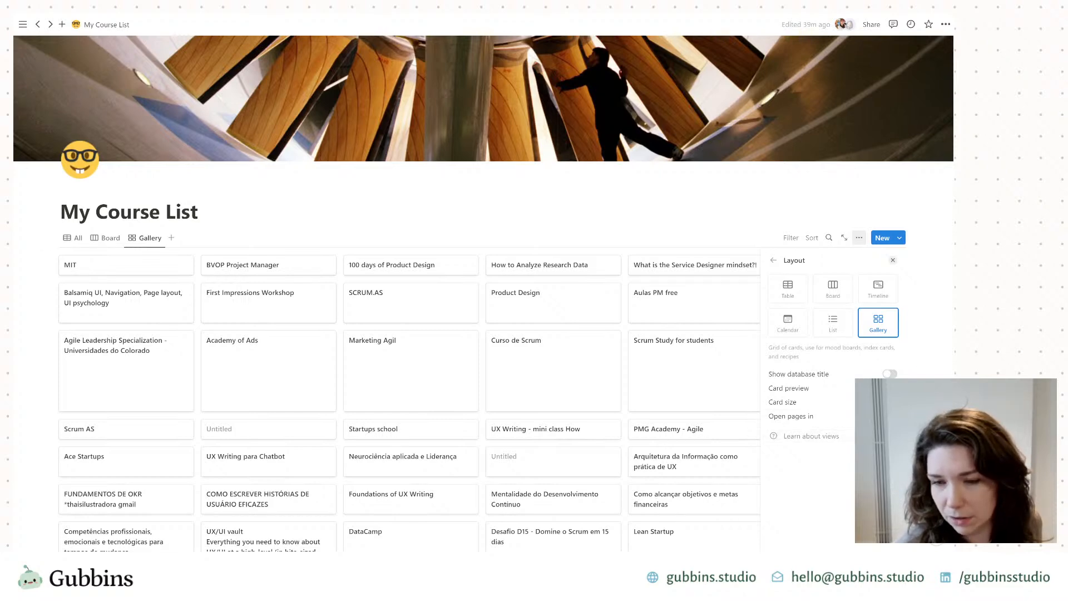
Step: Show the Link and Type properties on the gallery cards, keeping Status hidden
left_click(774, 261)
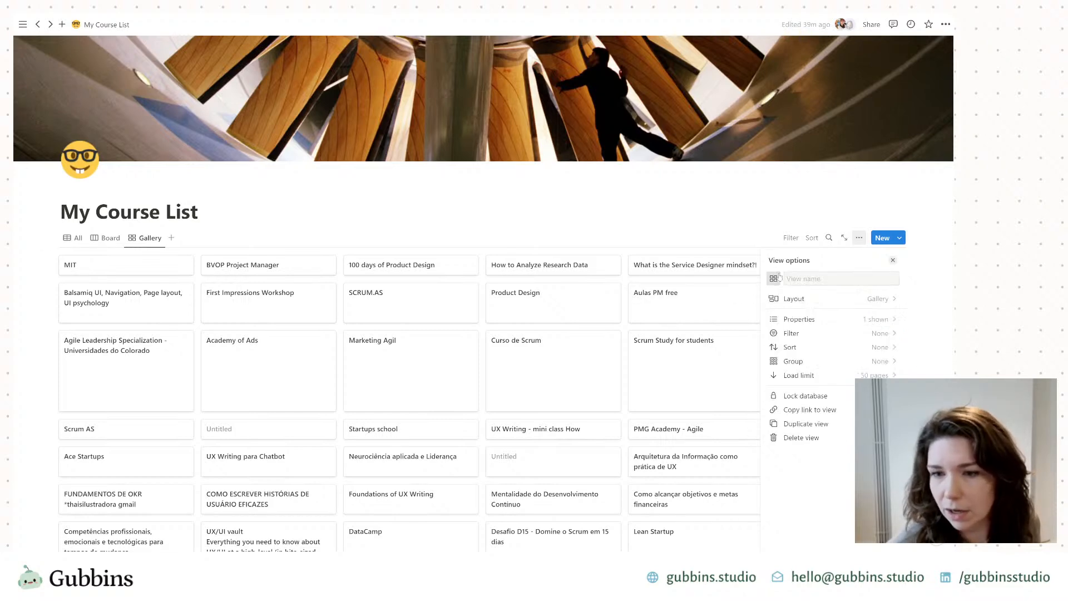
left_click(889, 320)
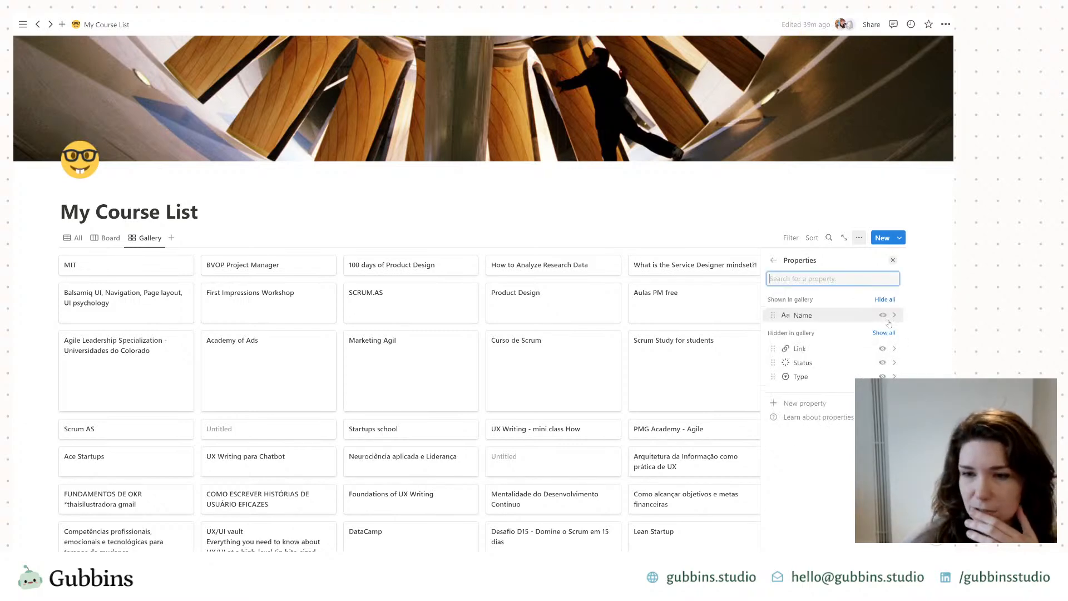
left_click(881, 349)
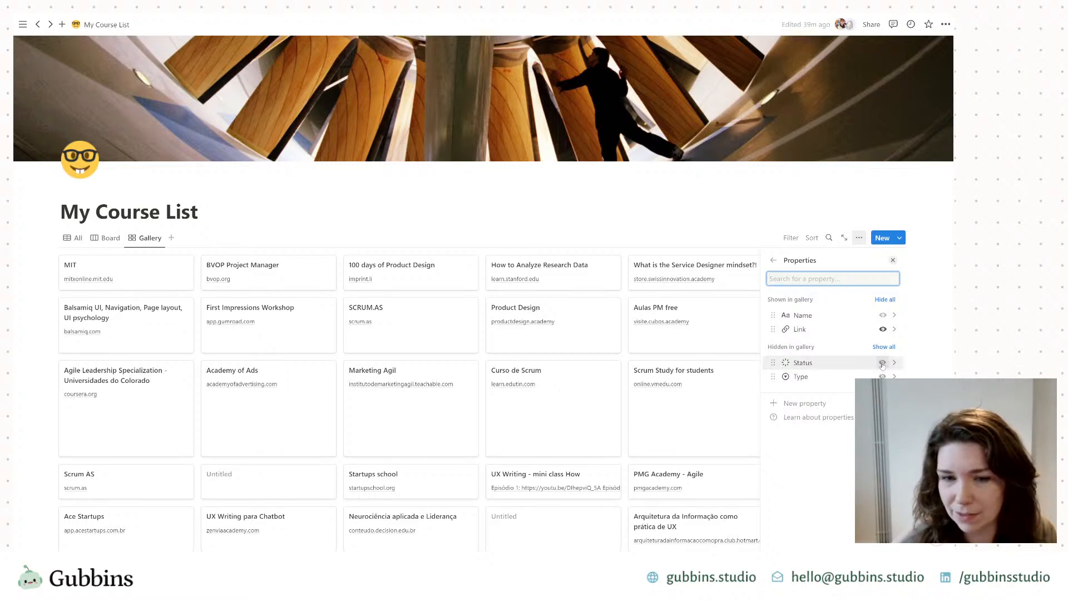
left_click(882, 362)
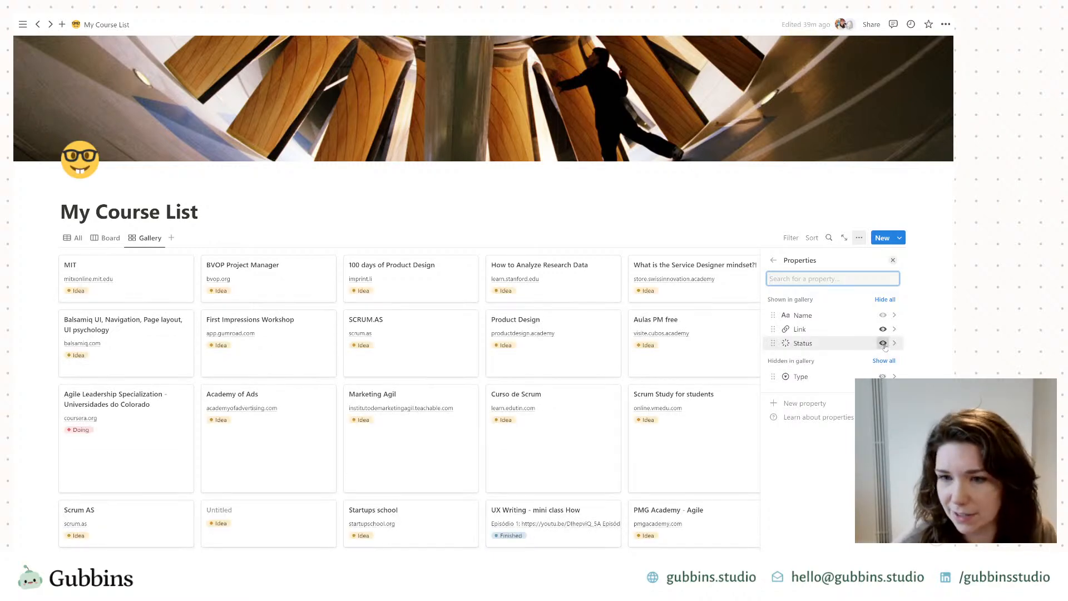
left_click(883, 342)
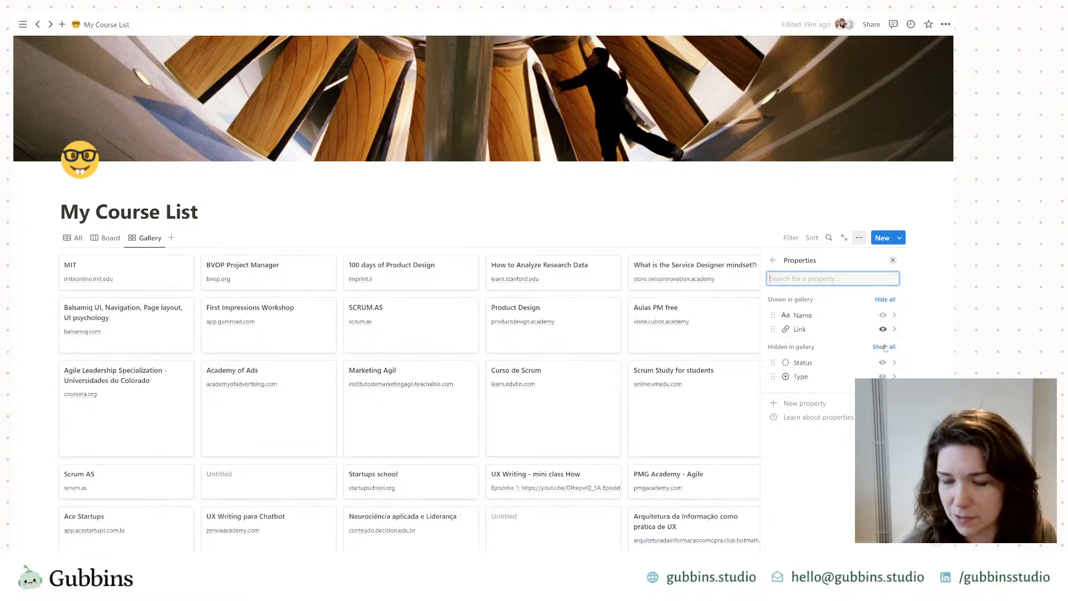
left_click(882, 376)
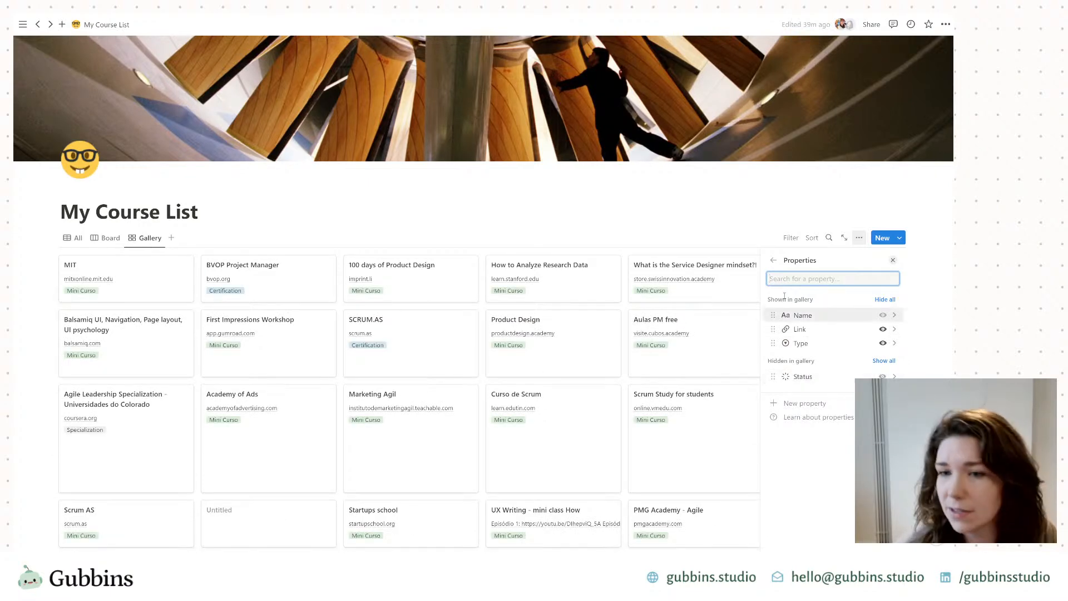
left_click(772, 262)
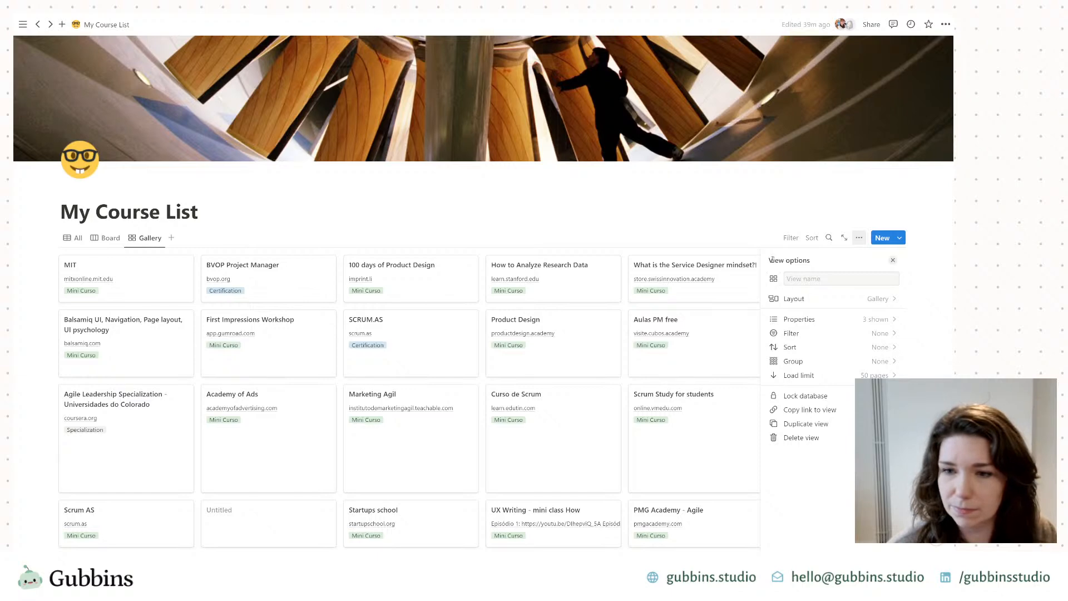
Step: Name the gallery view "Currently working on" and give it the solid home icon
left_click(815, 281)
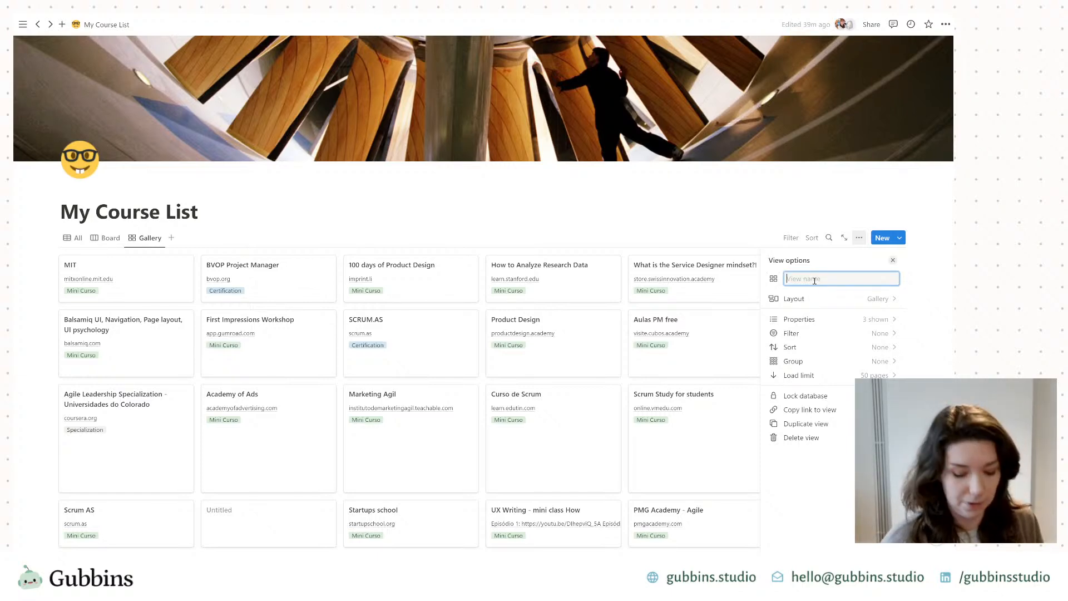
type("Currently working on")
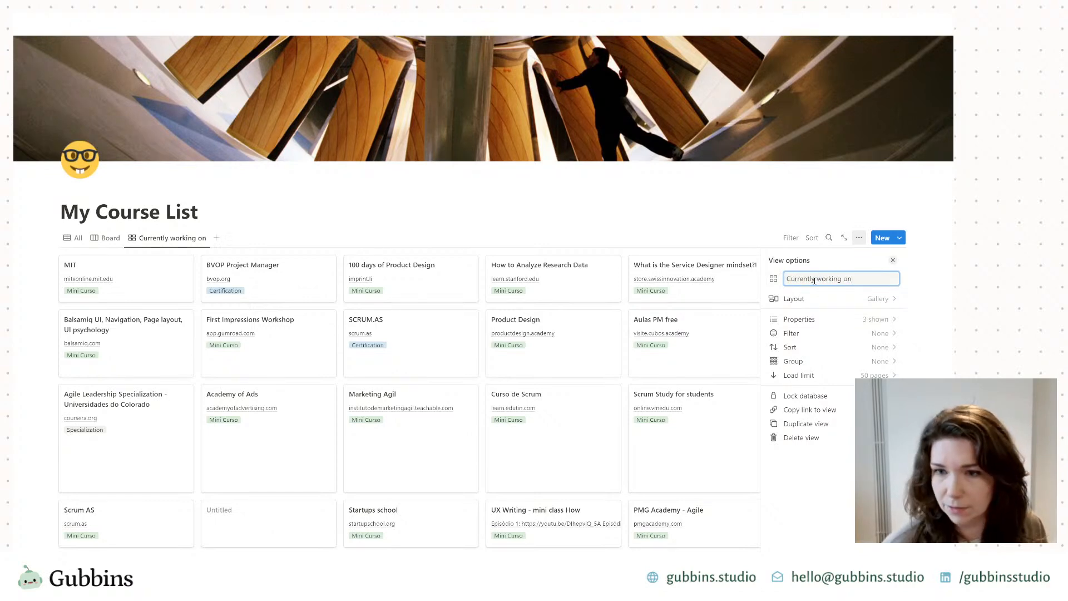
left_click(773, 278)
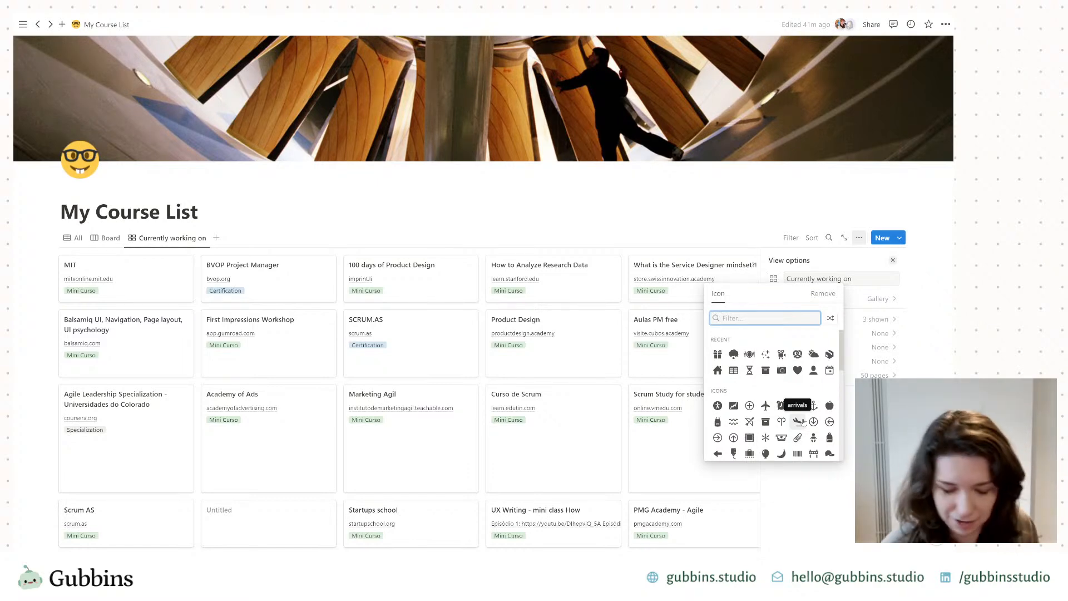
type("home")
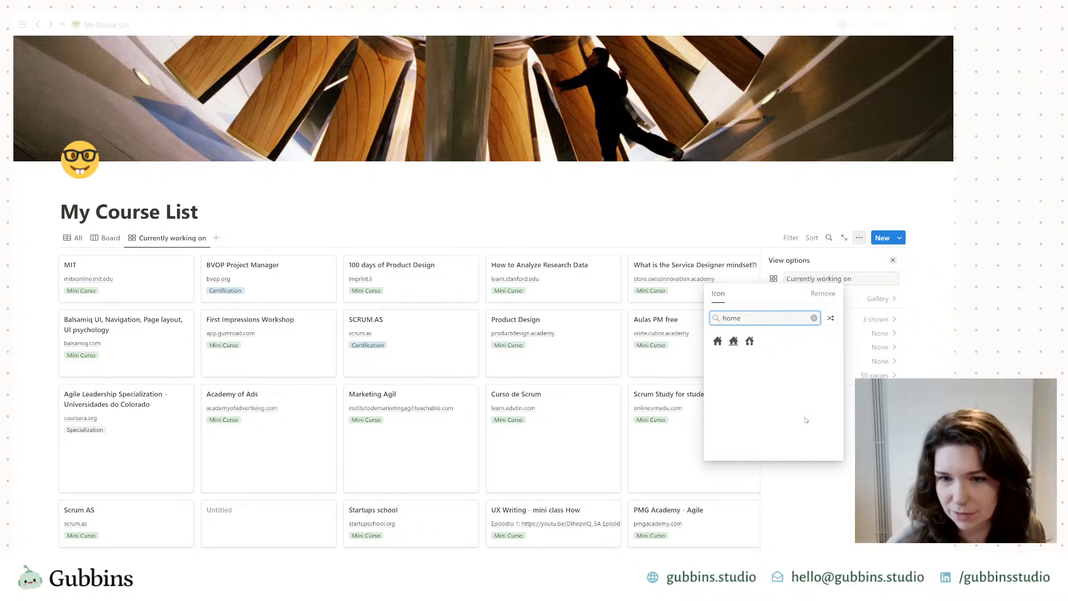
left_click(718, 341)
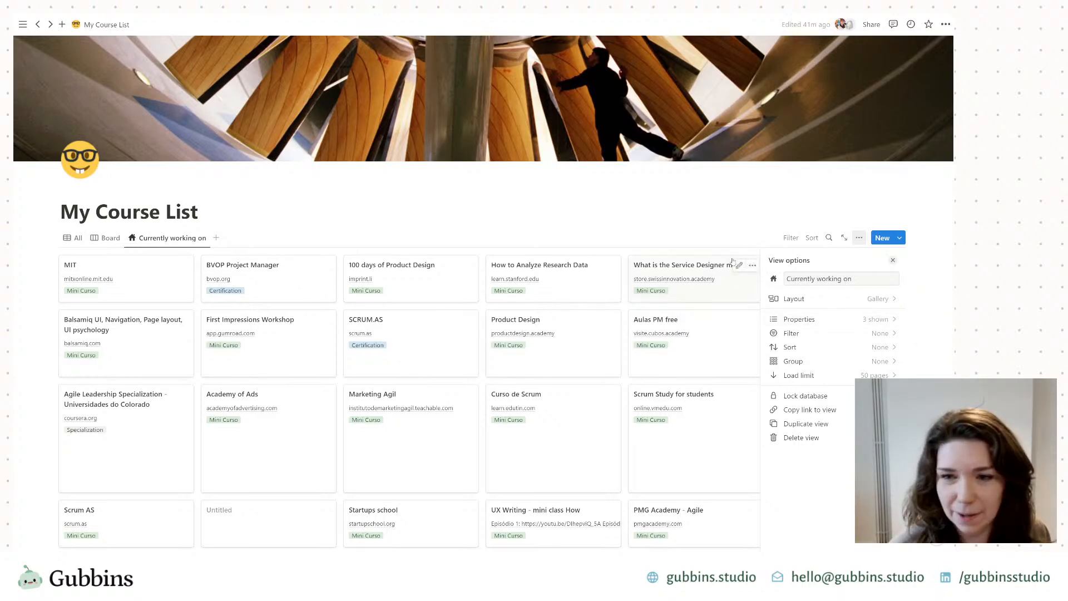
Step: Filter the Currently working on view by Status to the whole In Progress group
left_click(883, 333)
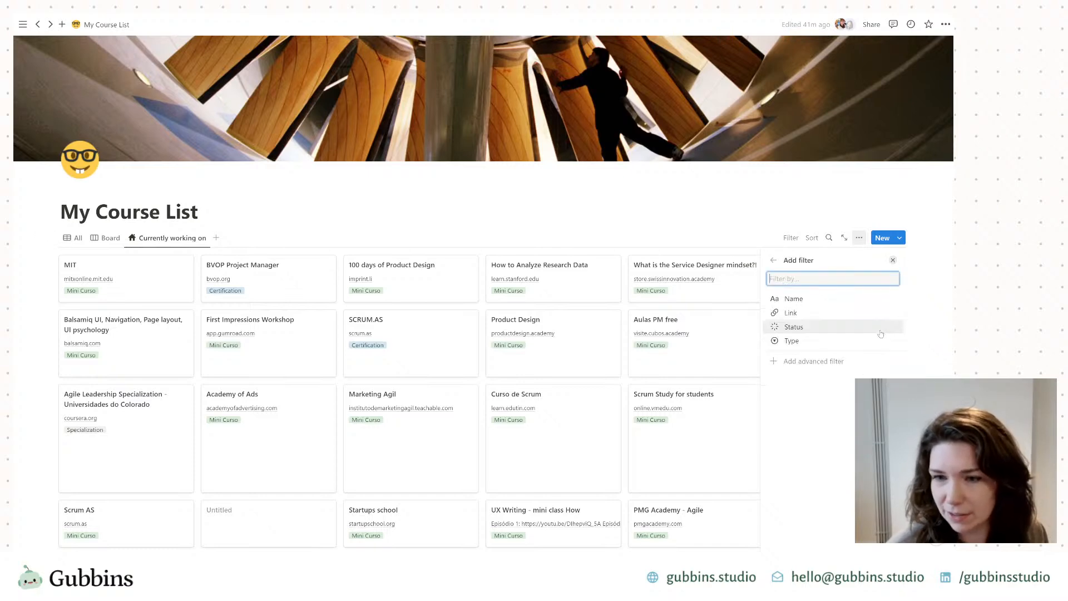
left_click(806, 329)
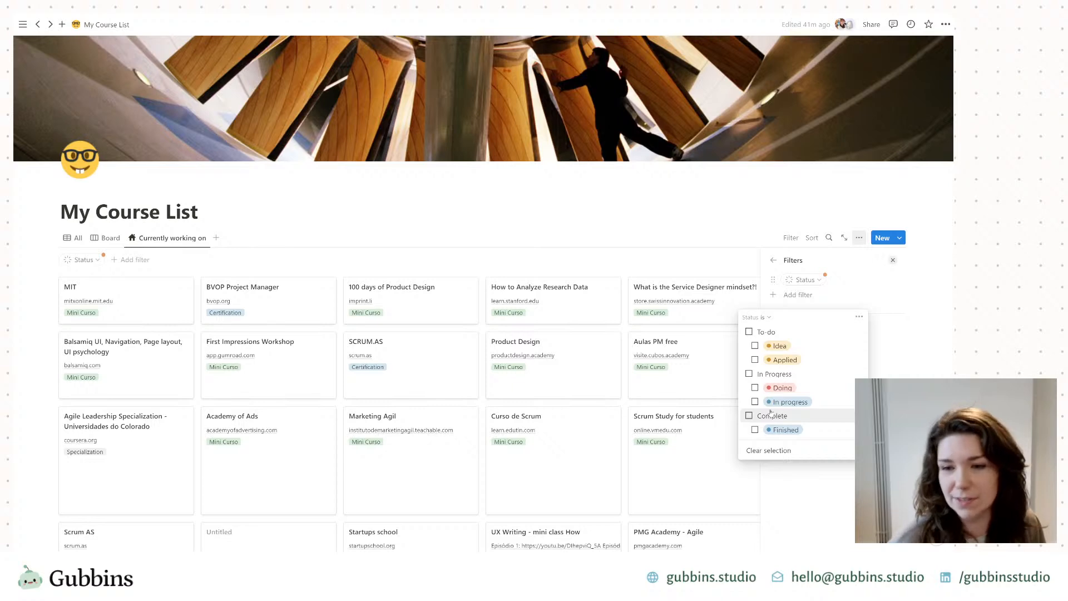
left_click(749, 375)
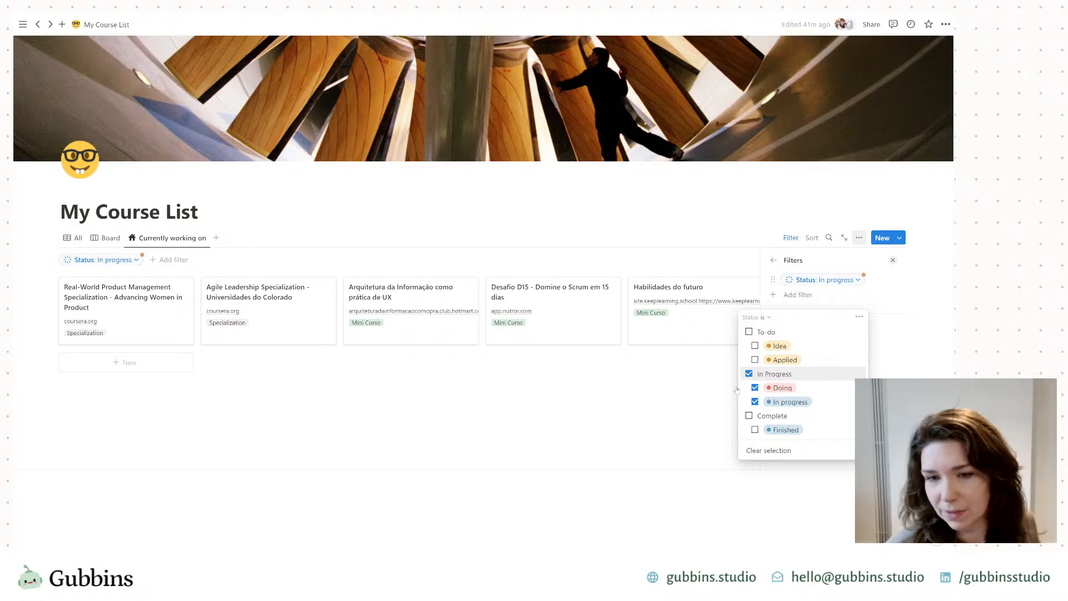
left_click(628, 416)
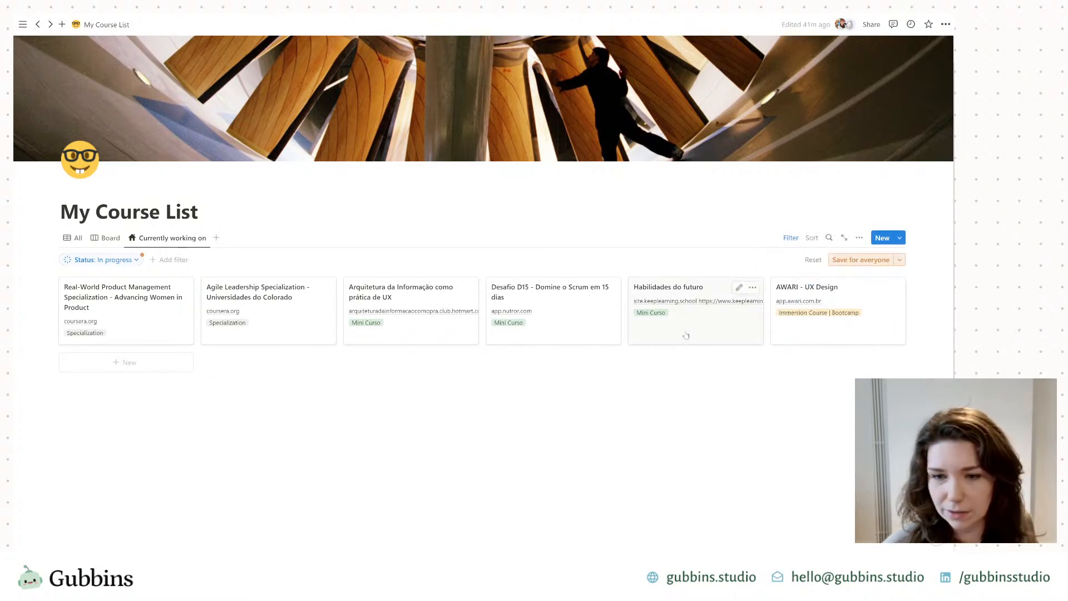
Step: From the Habilidades do futuro card, rename the In progress status option to "Waiting for results" and colour it red
left_click(684, 335)
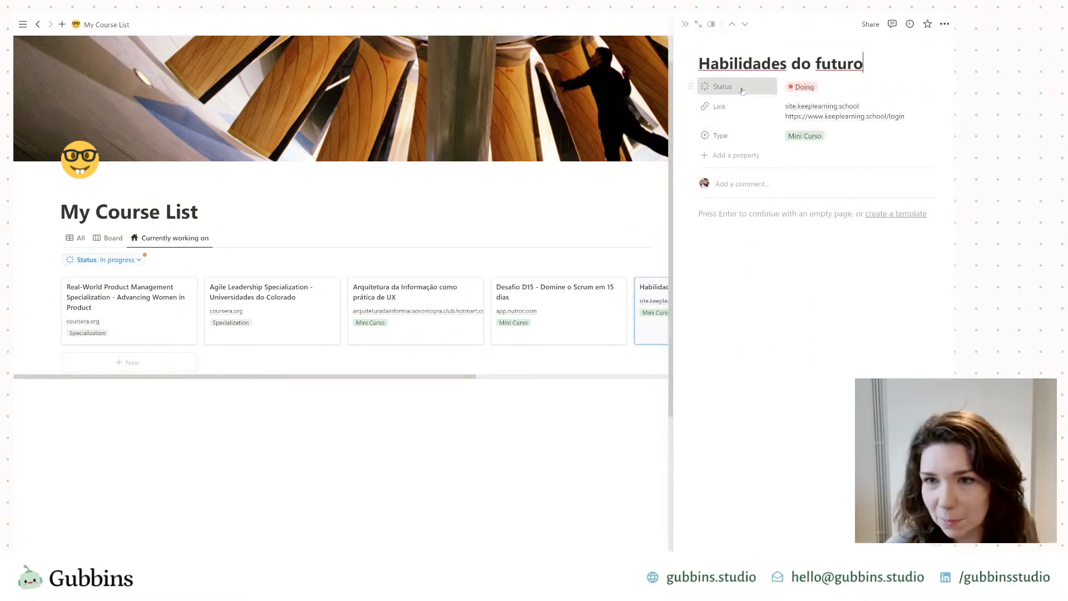
left_click(723, 86)
left_click(754, 124)
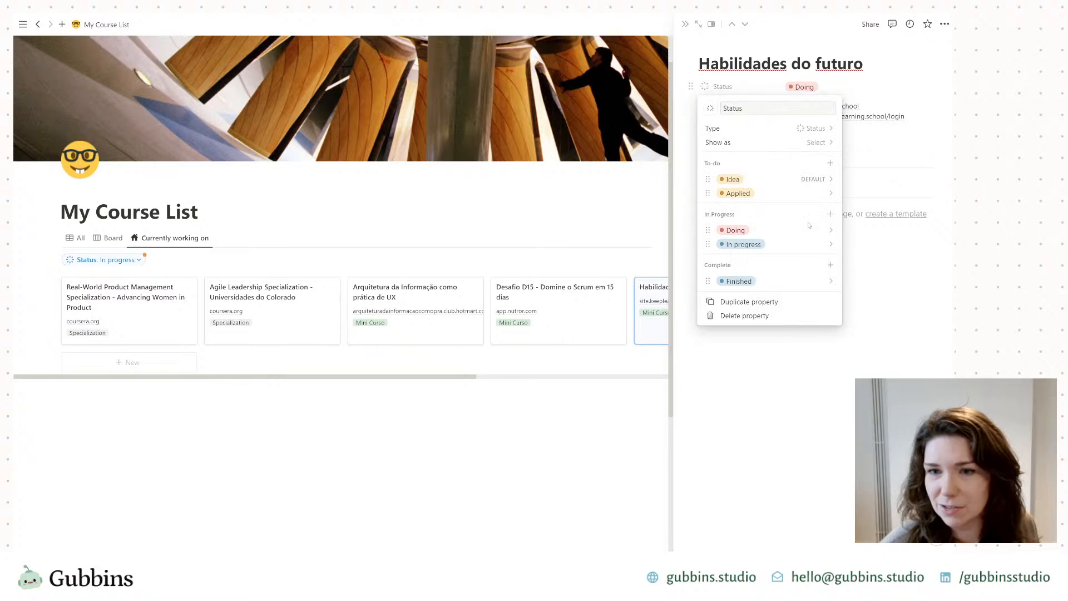
left_click(830, 245)
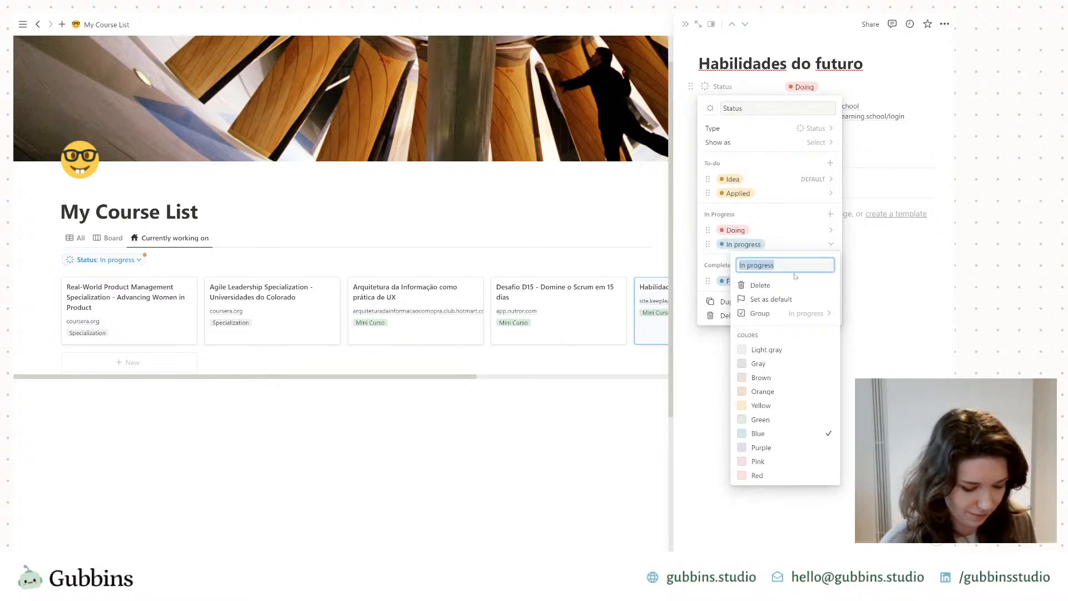
type("Waiti")
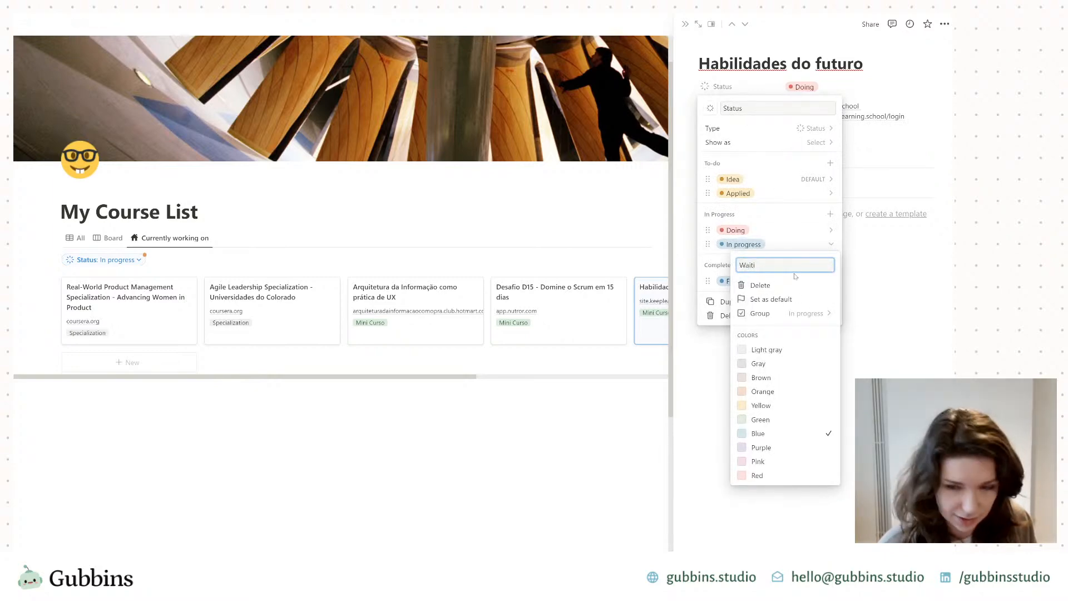
type("ng for results")
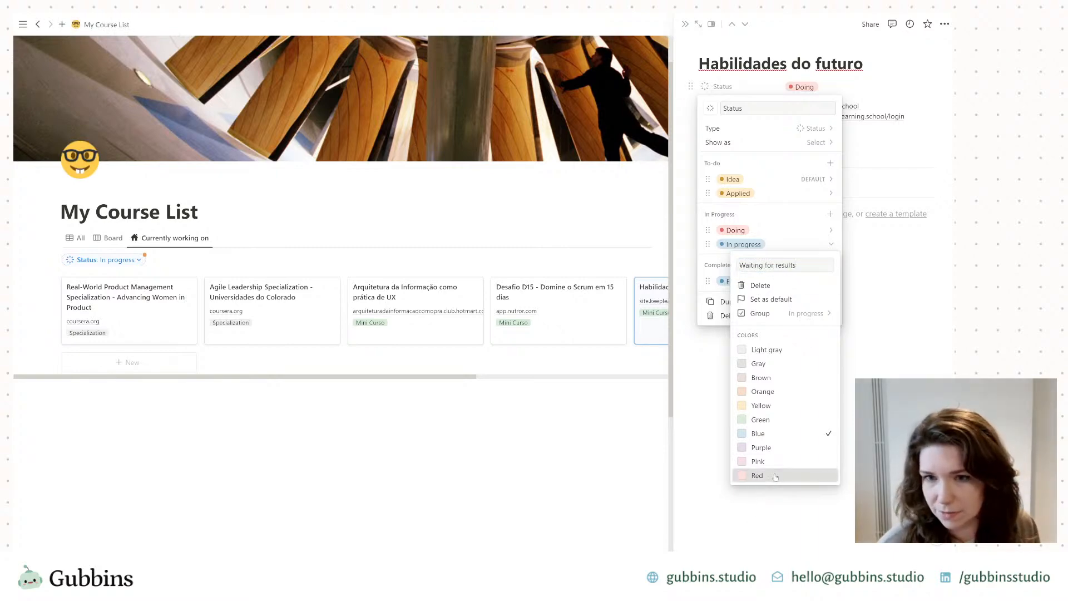
left_click(790, 475)
key("Return")
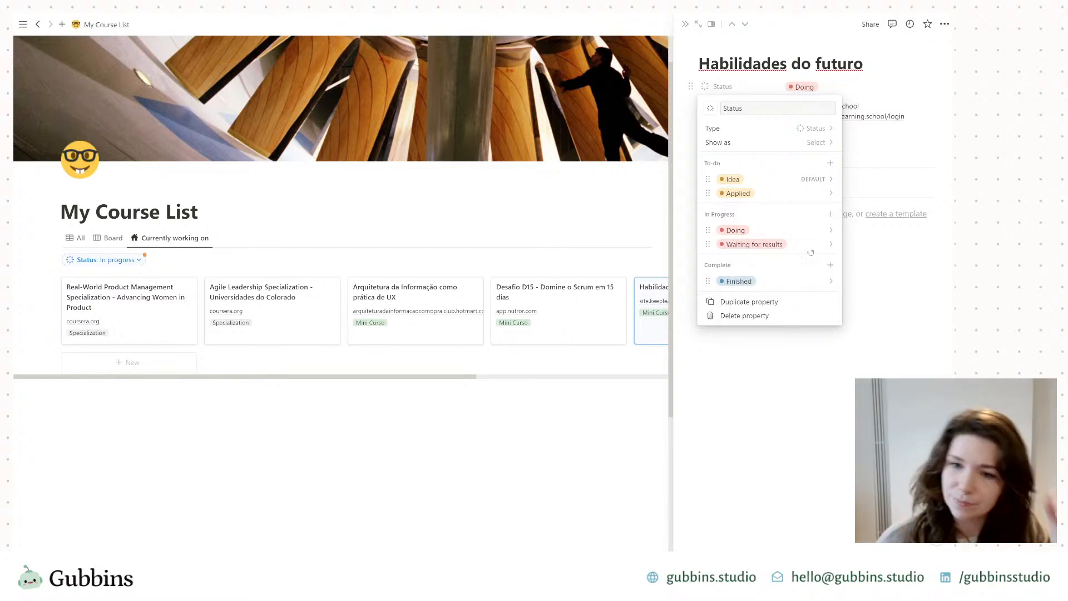
left_click(762, 230)
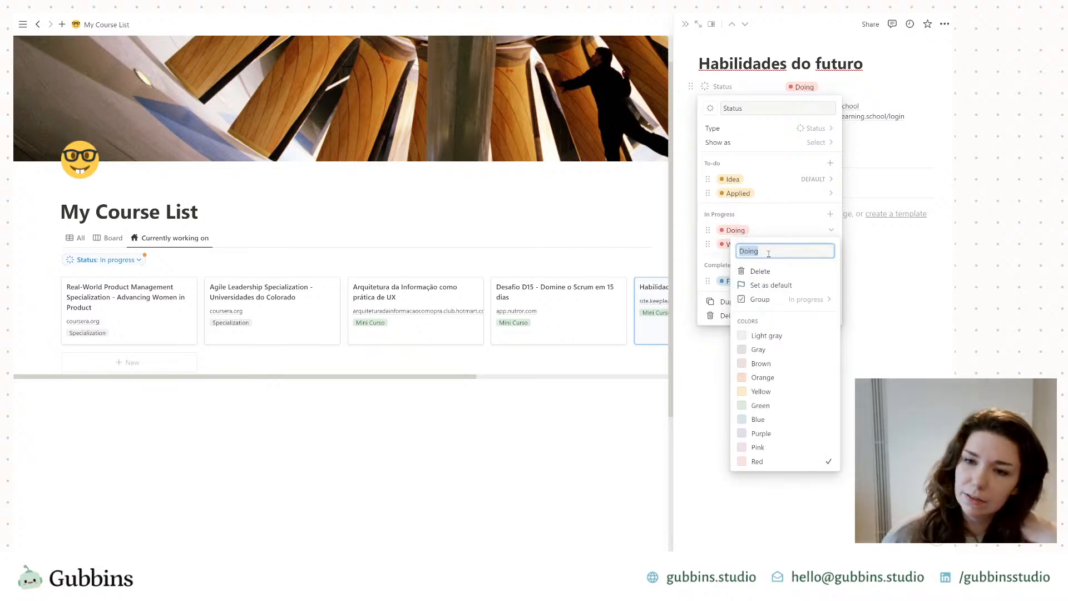
key("Return")
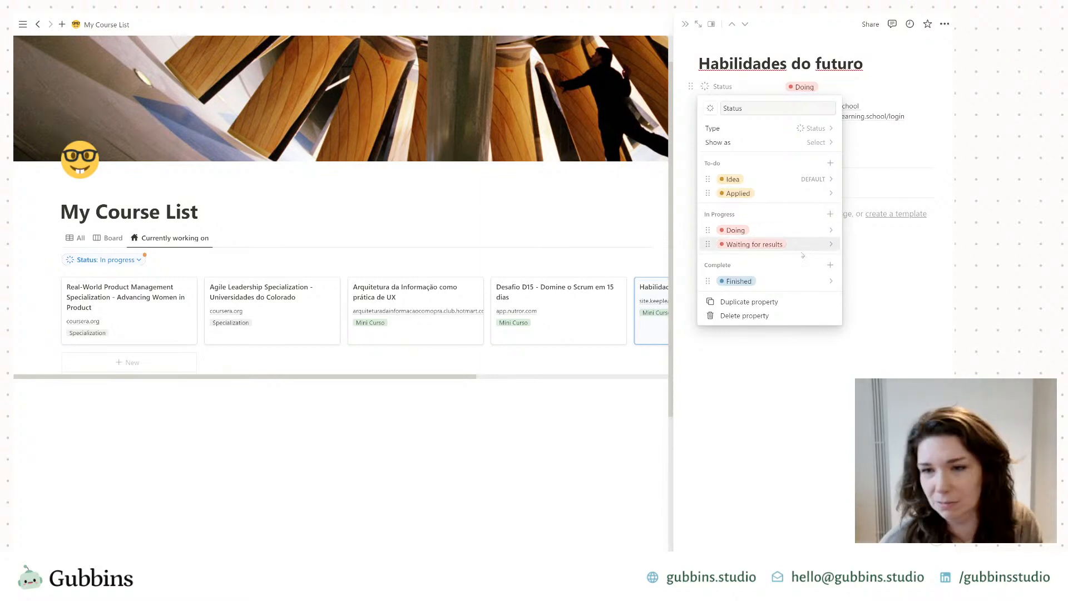
Step: Add "Revising" and "Watching video tutorials" options to the In Progress status group and move Doing above them
left_click(829, 215)
type("Revising")
key("Return")
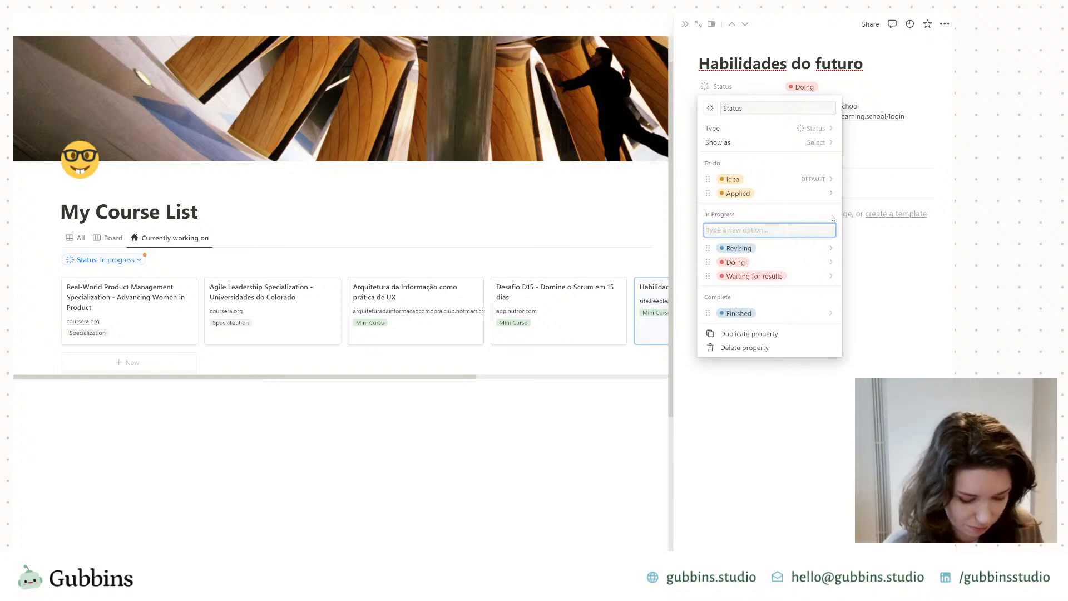
type("Video")
key("ctrl+a")
type("Watching vide")
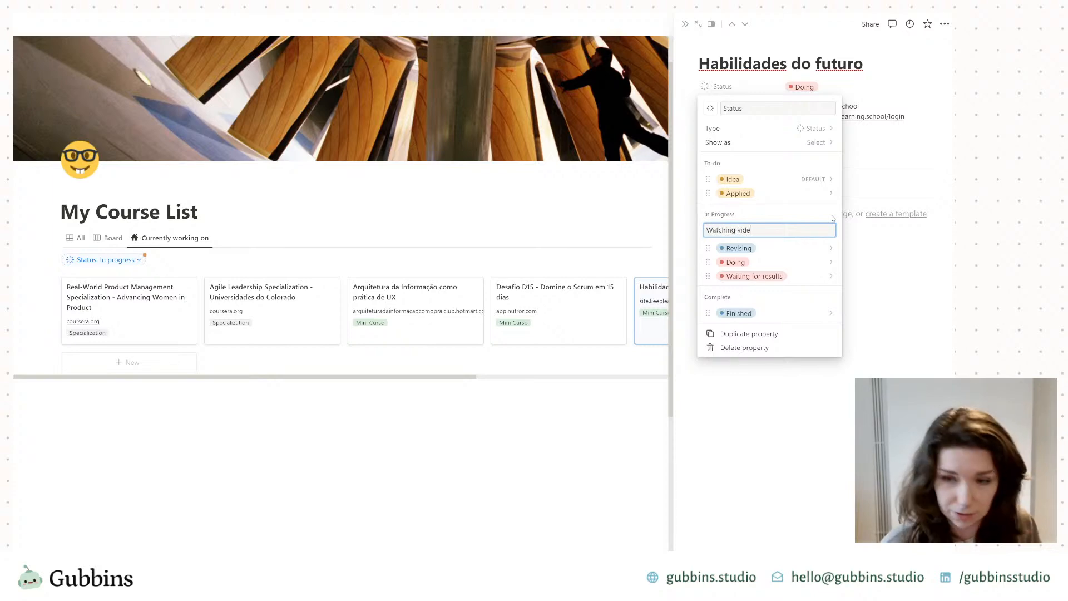
type("o tutorials")
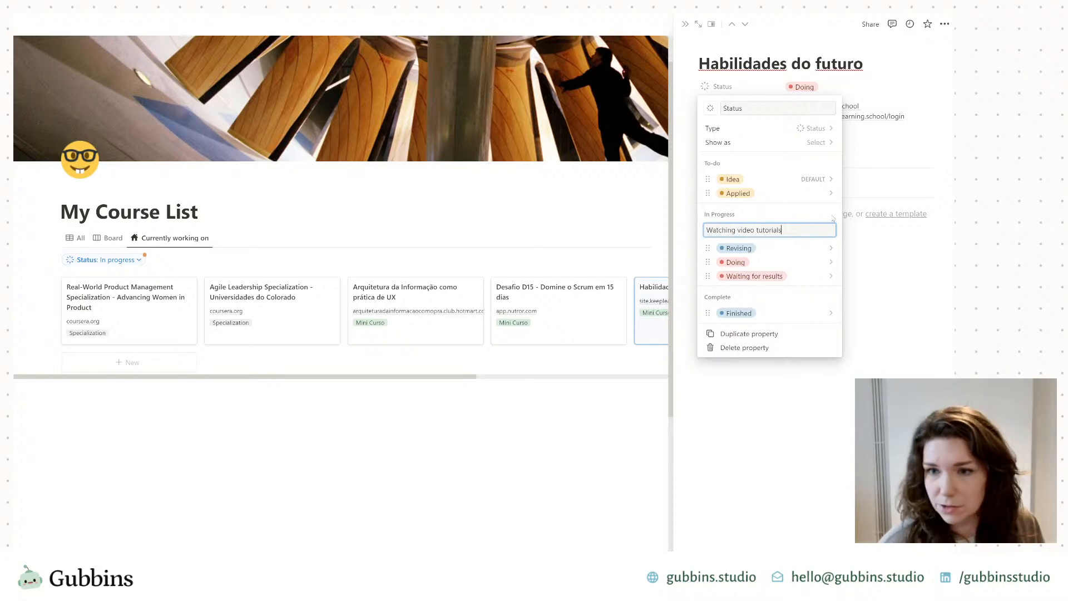
key("Return")
mouse_move(707, 262)
left_mouse_down()
mouse_move(711, 283)
mouse_move(711, 260)
left_mouse_up()
Step: Colour the Watching video tutorials and Revising status options red and close the course preview
left_click(826, 261)
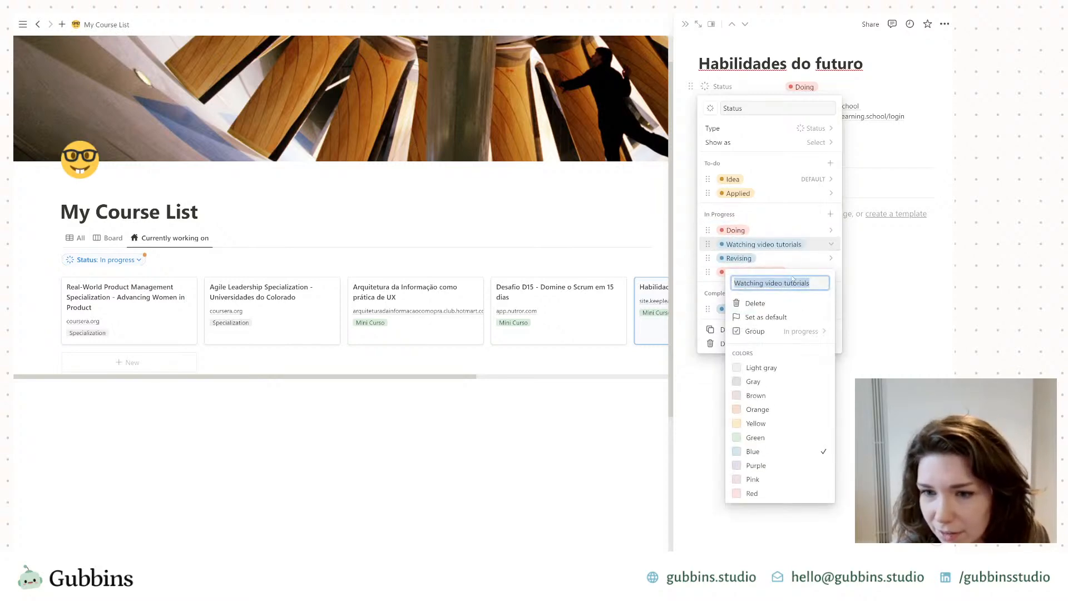
left_click(757, 492)
left_click(833, 261)
left_click(773, 491)
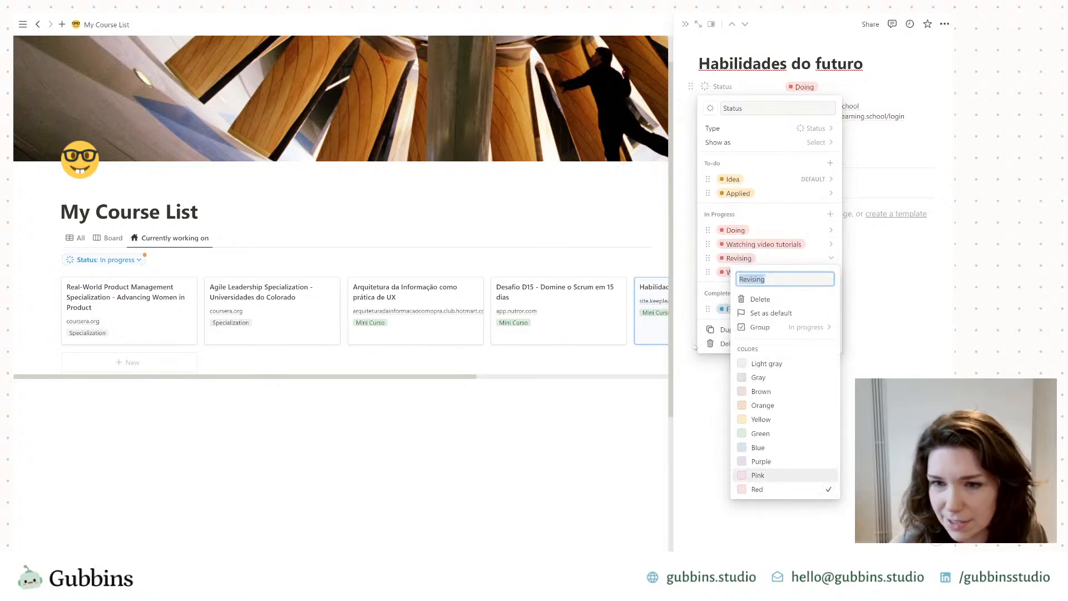
left_click(821, 240)
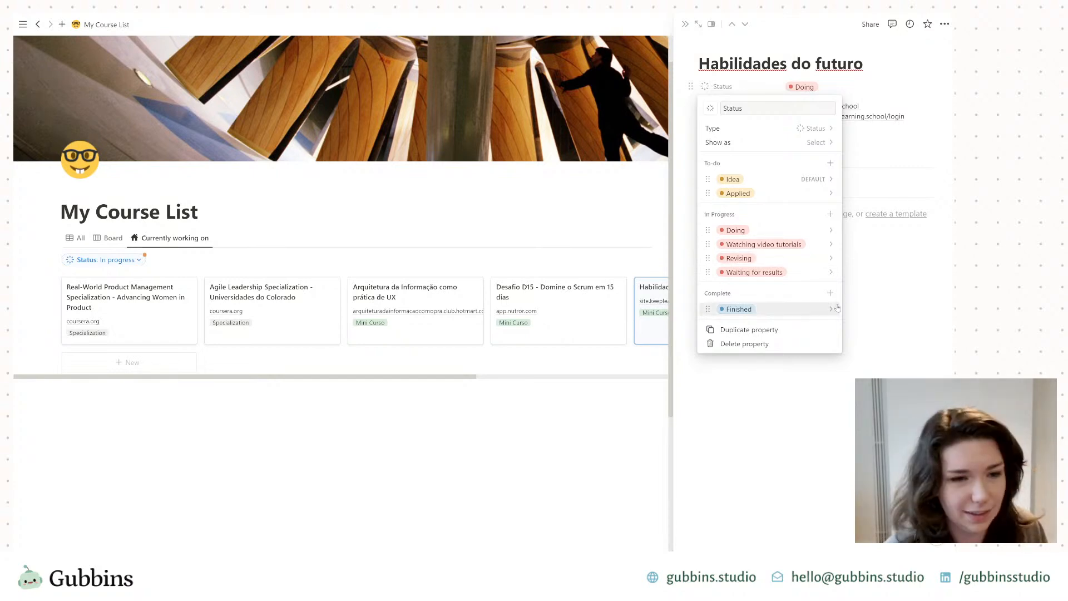
left_click(884, 409)
left_click(622, 245)
left_click(533, 438)
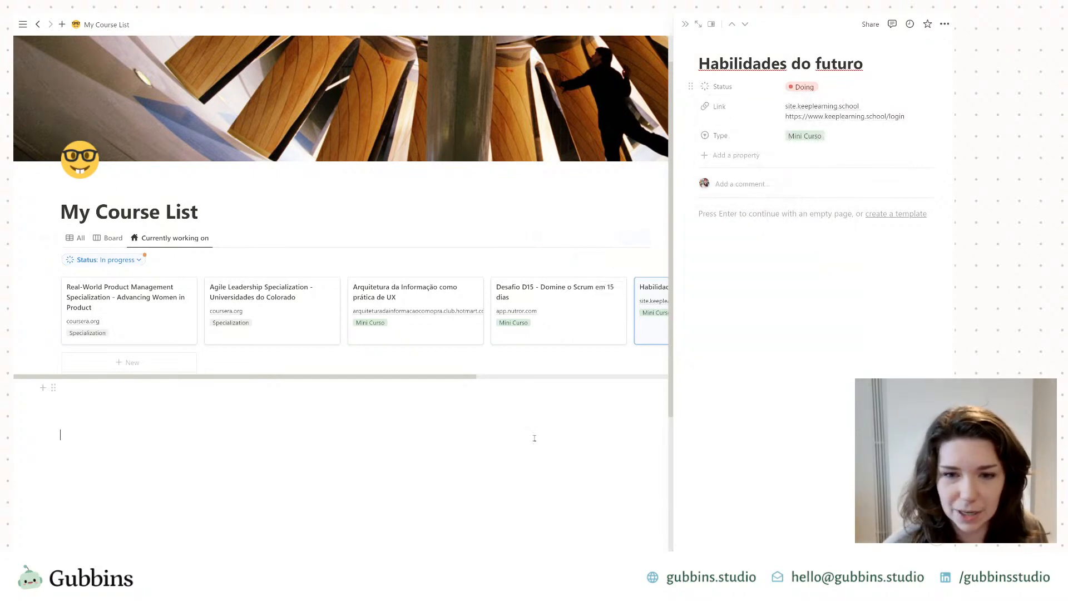
left_click(684, 24)
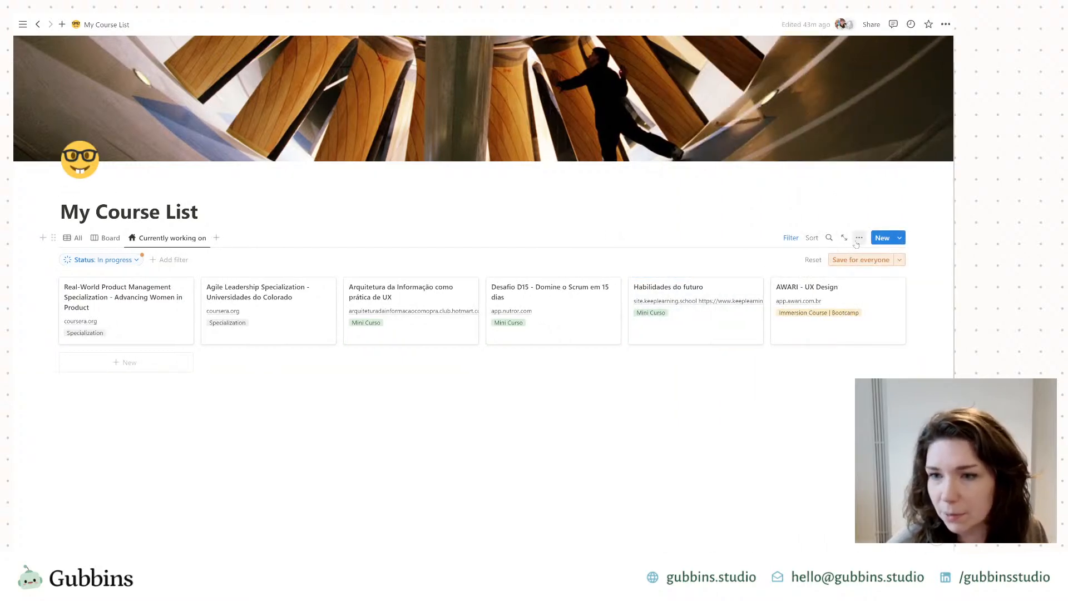
Step: Show the Status property on the gallery cards and save the view's filter for everyone
left_click(859, 238)
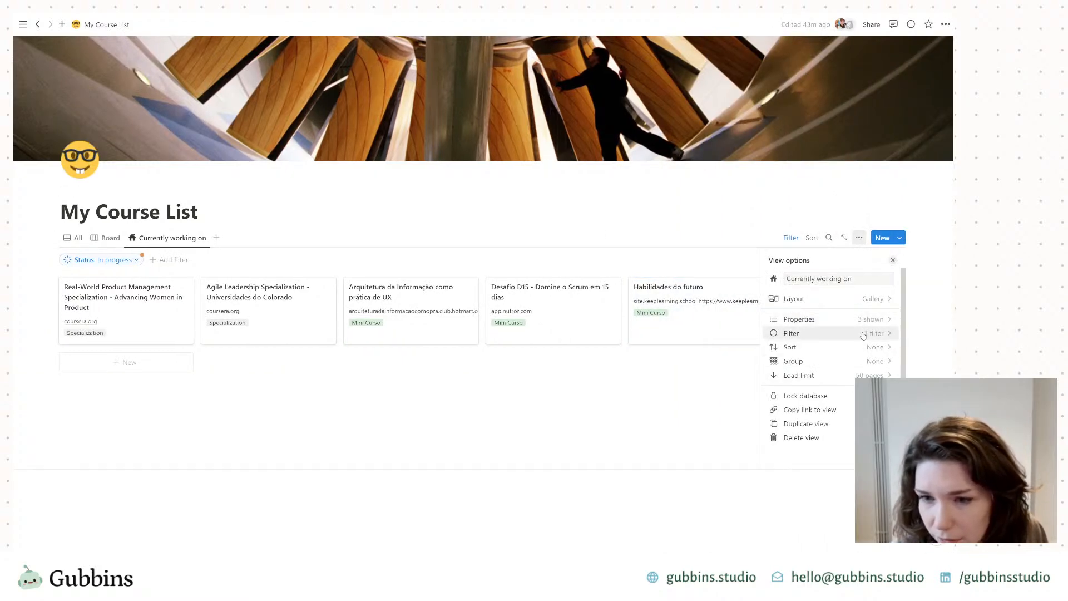
left_click(890, 325)
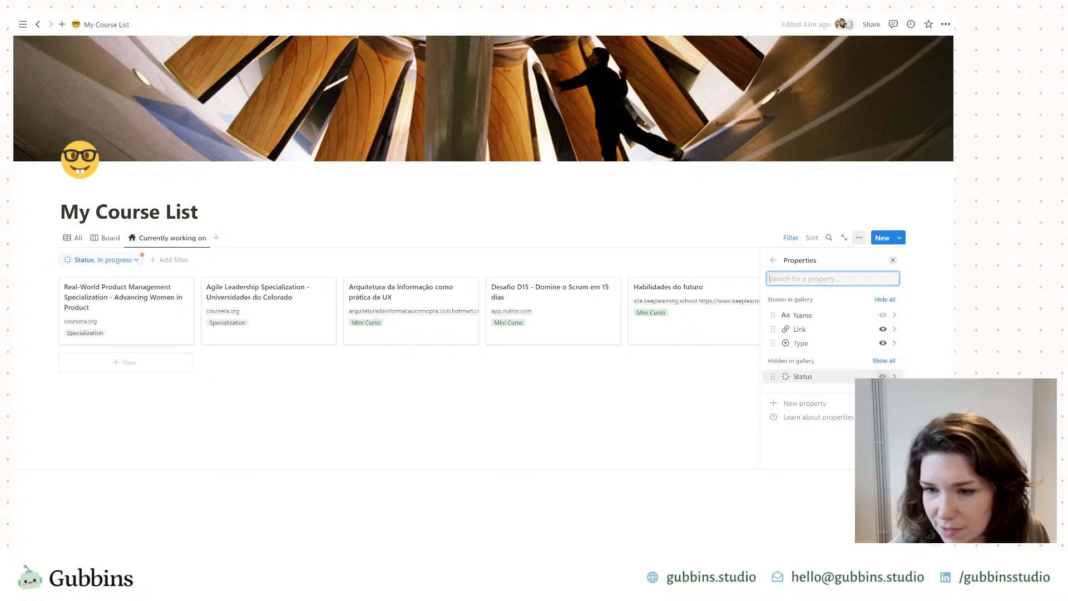
left_click(883, 374)
left_click(589, 439)
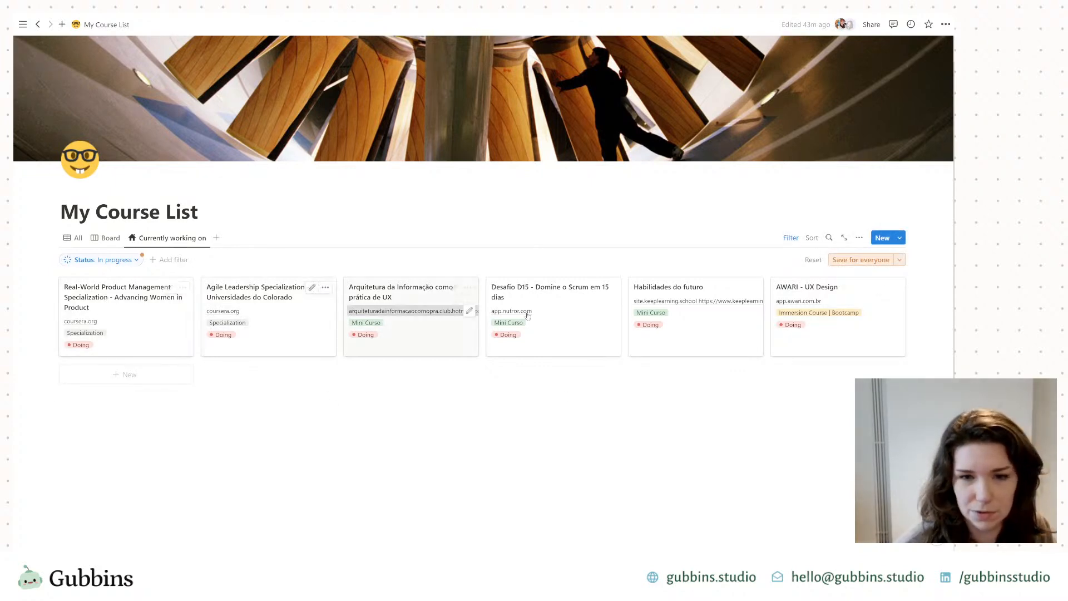
left_click(883, 261)
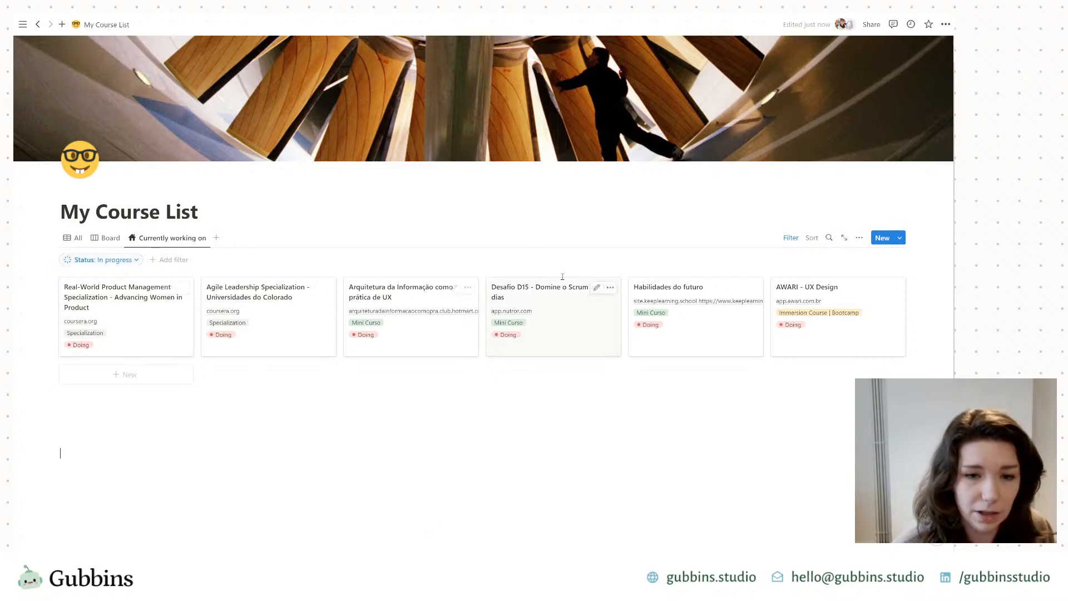
Step: Add a Last edited time property named "Last updated" from the Arquitetura da Informação como prática de UX card
left_click(457, 344)
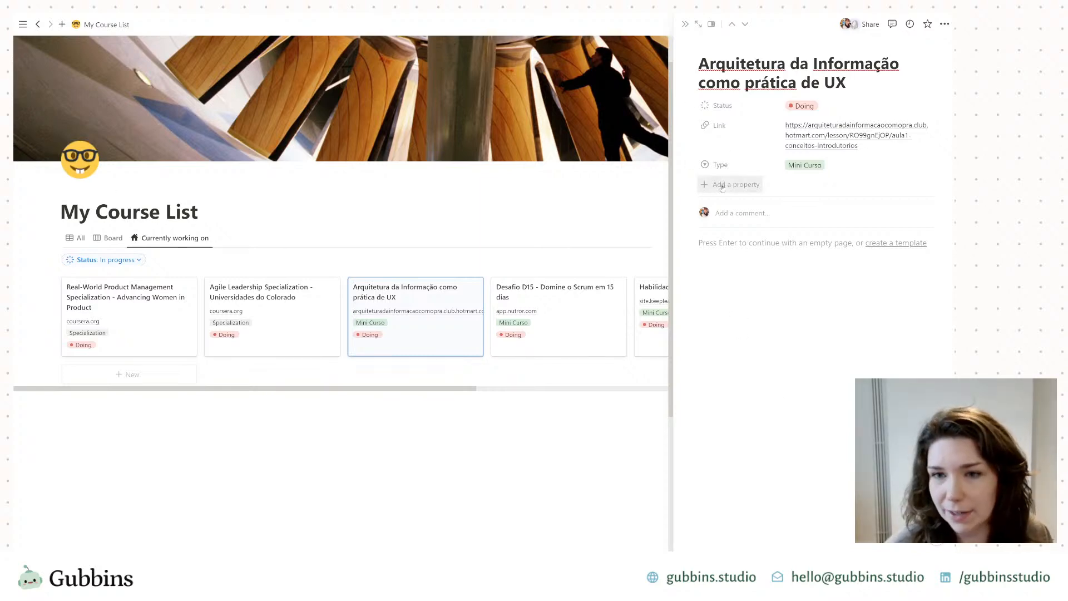
left_click(734, 184)
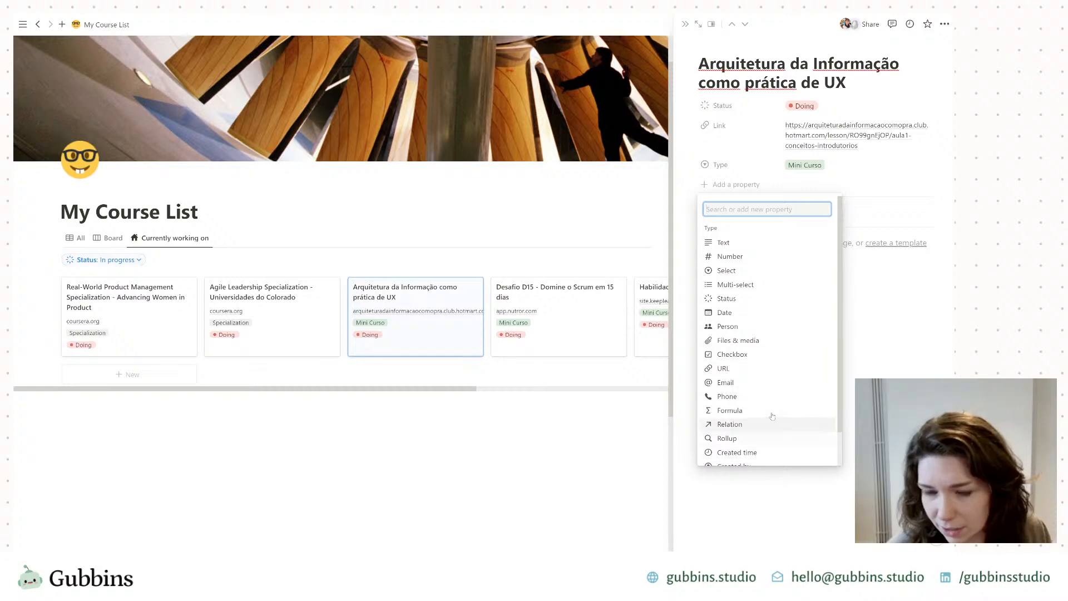
scroll(734, 437, "down", 1)
left_click(756, 441)
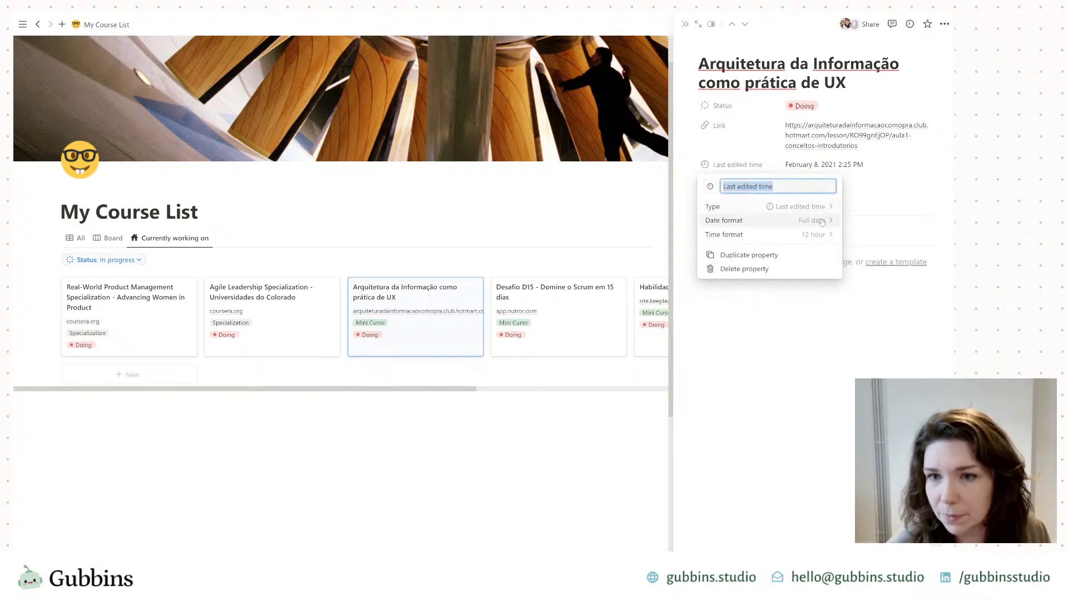
type("Updated")
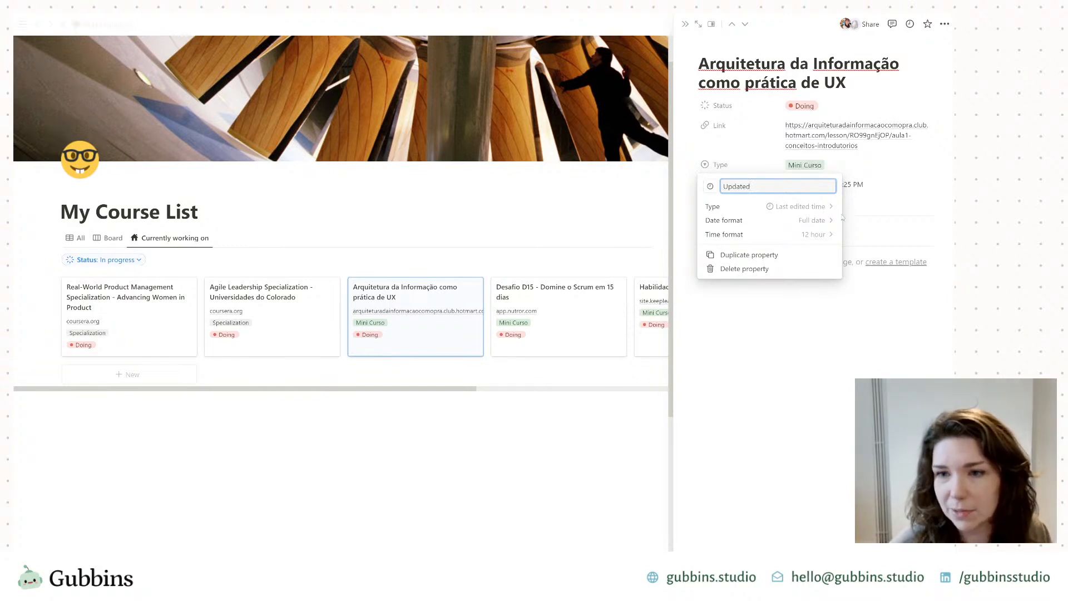
left_click(729, 188)
key("BackSpace")
type("Last u")
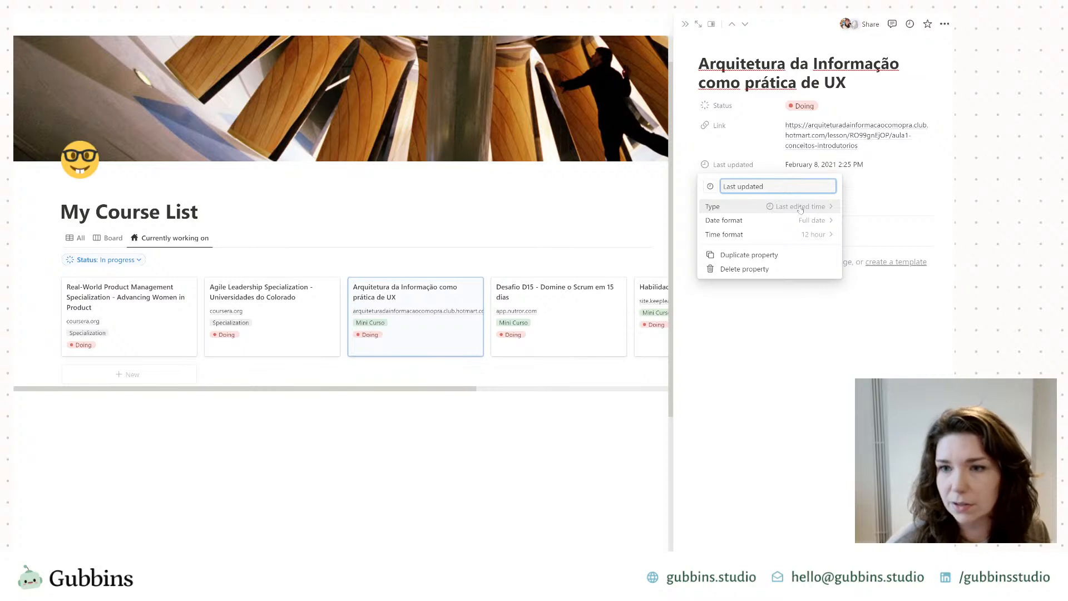
left_click(863, 320)
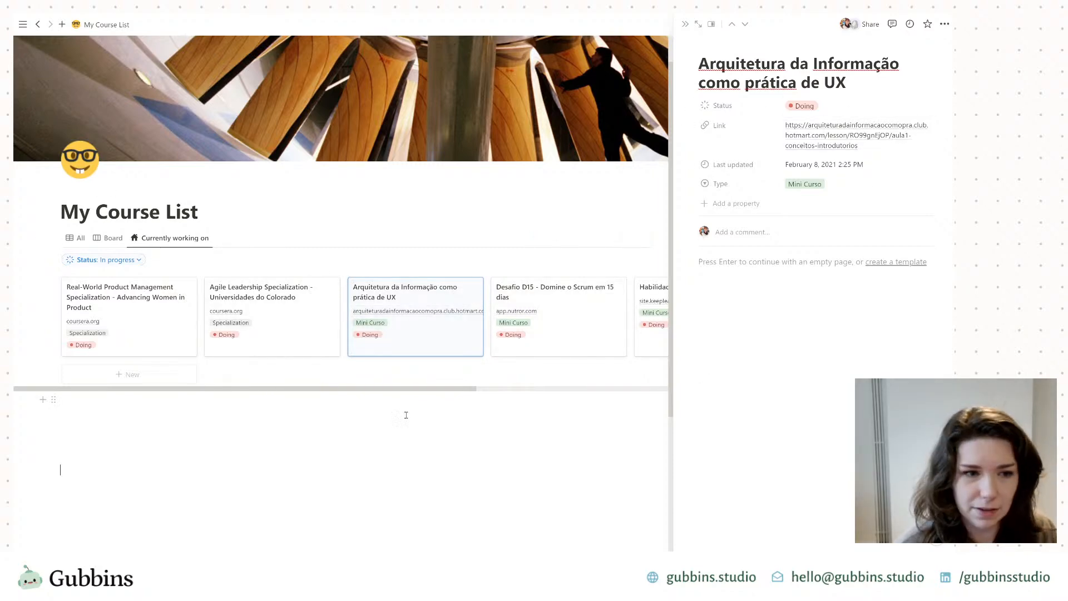
Step: Close the course preview, sort the Currently working on gallery by Last updated in ascending order and save the sort for everyone
left_click(684, 24)
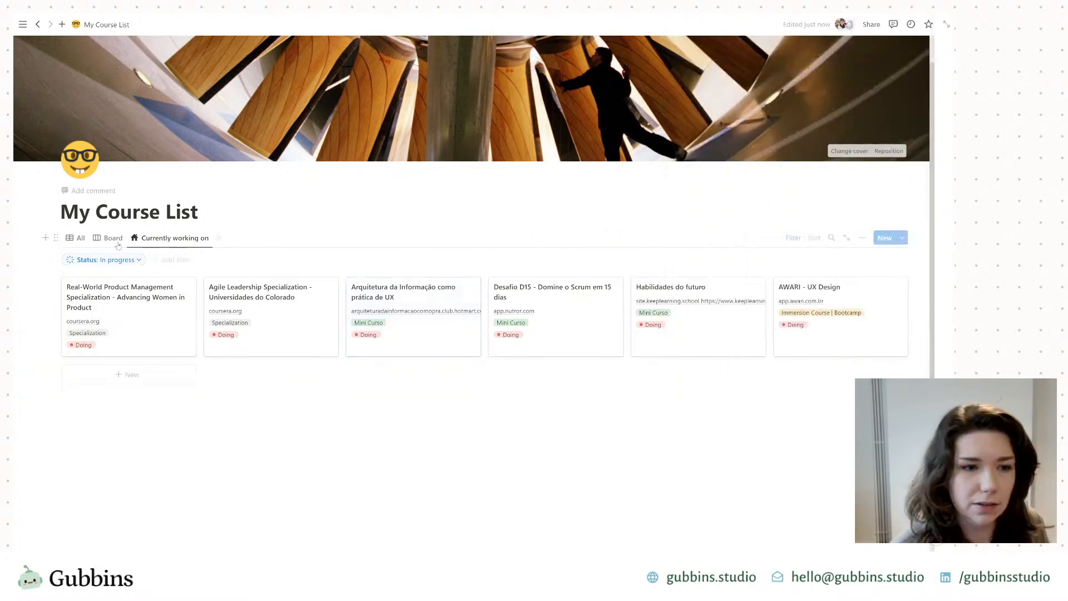
left_click(168, 260)
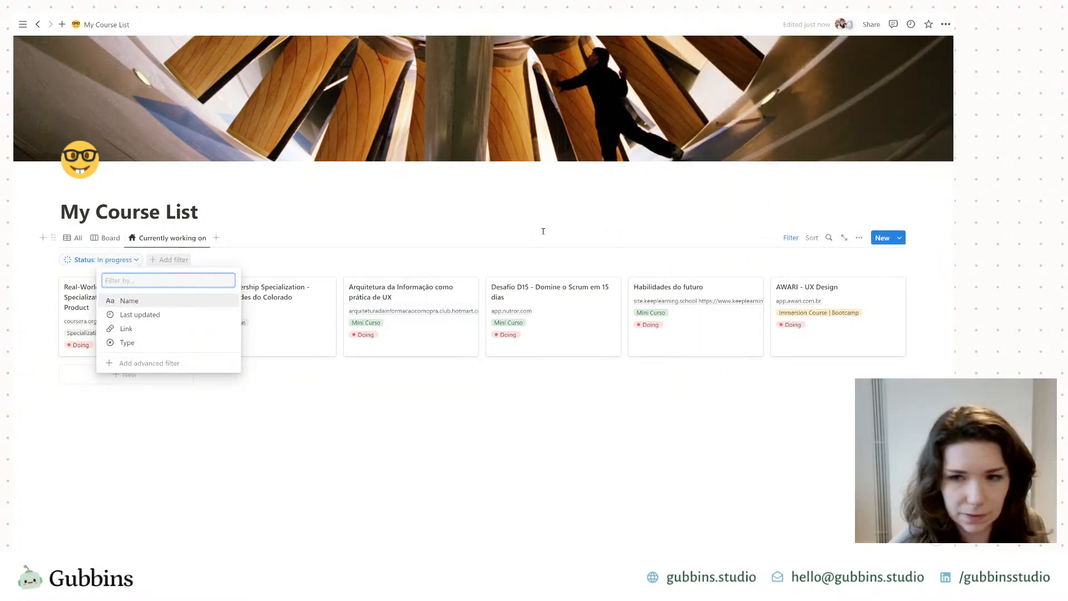
left_click(812, 237)
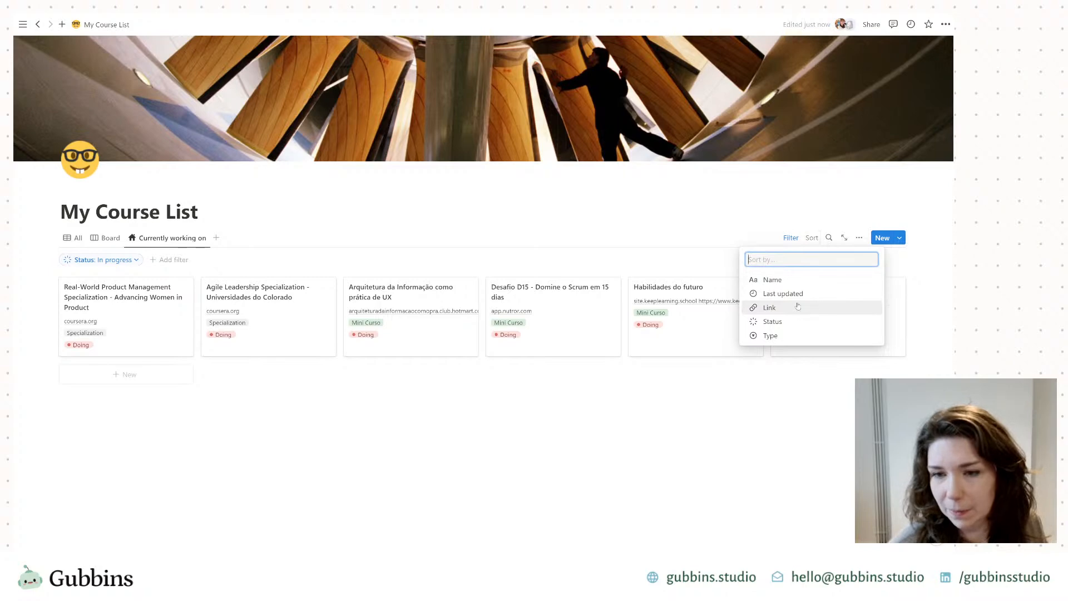
left_click(784, 293)
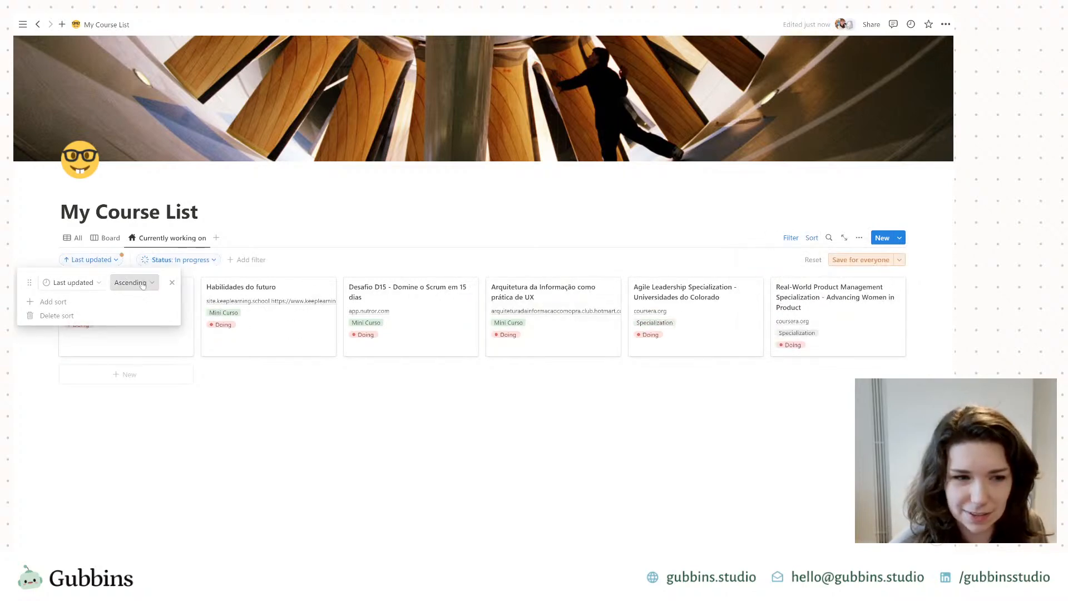
left_click(861, 259)
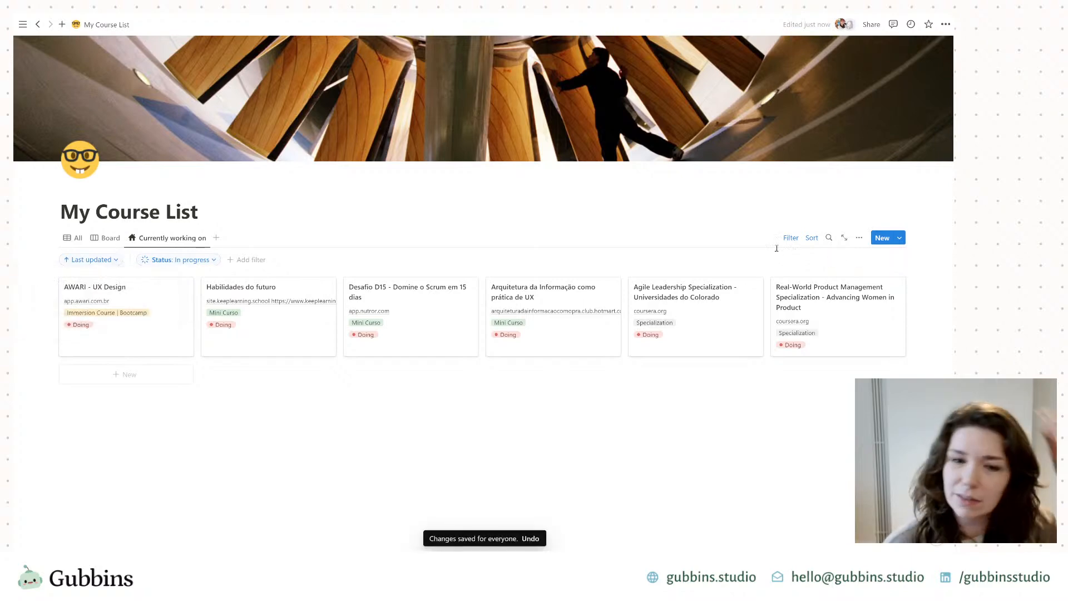
Step: Show the Last updated property on the cards of the Currently working on gallery
left_click(858, 239)
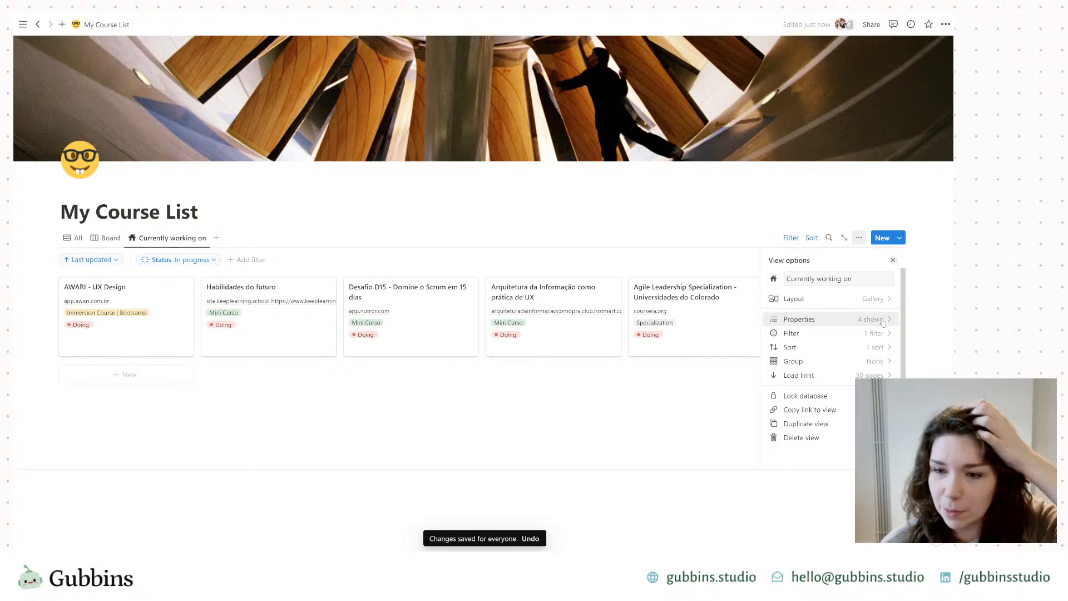
left_click(882, 319)
left_click(882, 388)
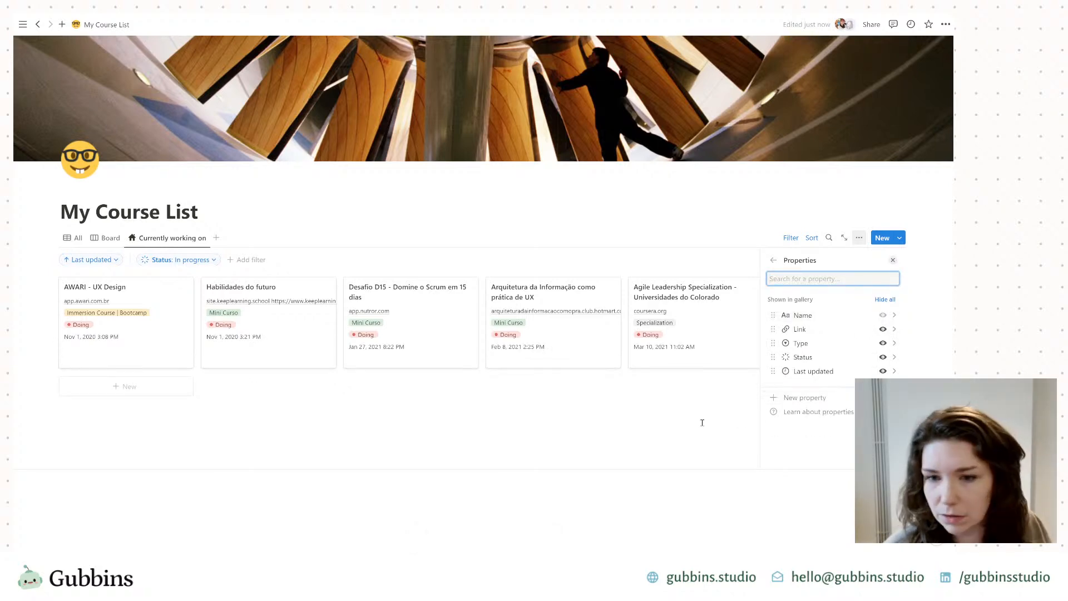
left_click(703, 422)
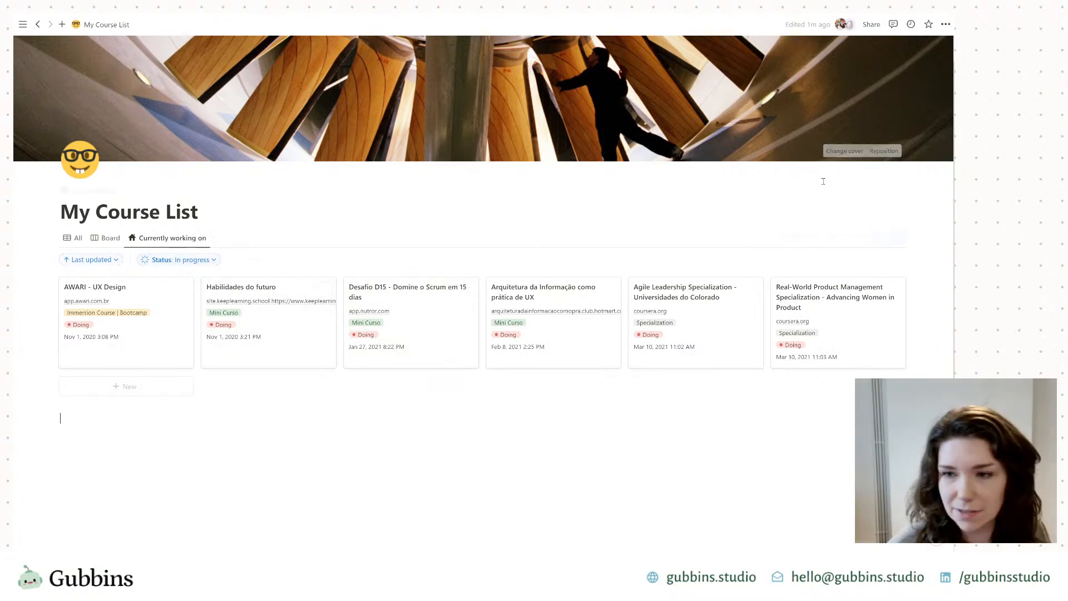
Step: Change the Last updated sort to Descending and save it for everyone
left_click(96, 259)
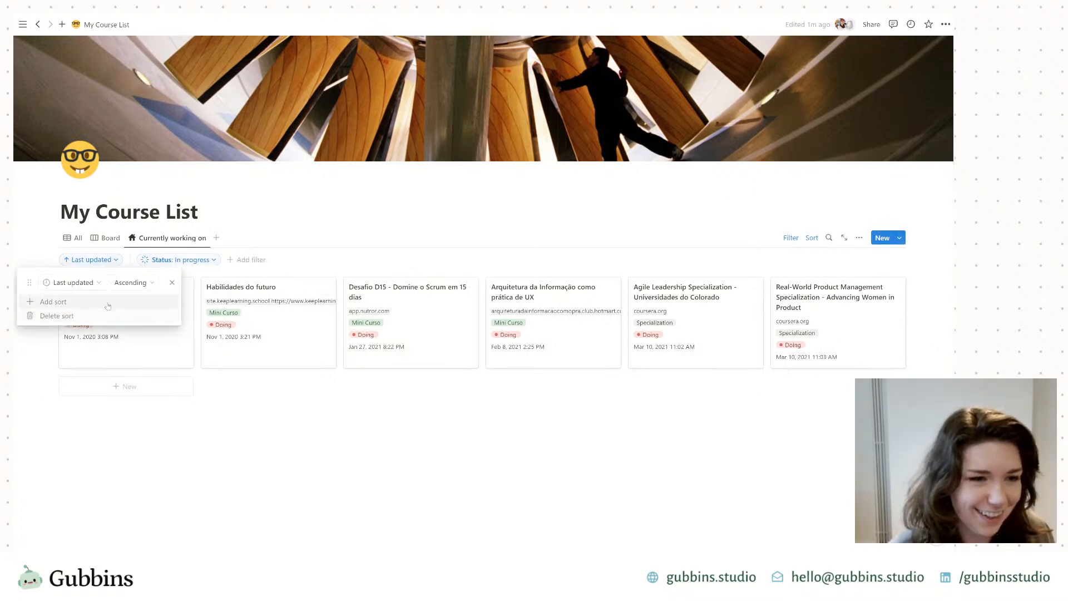
left_click(132, 283)
left_click(124, 317)
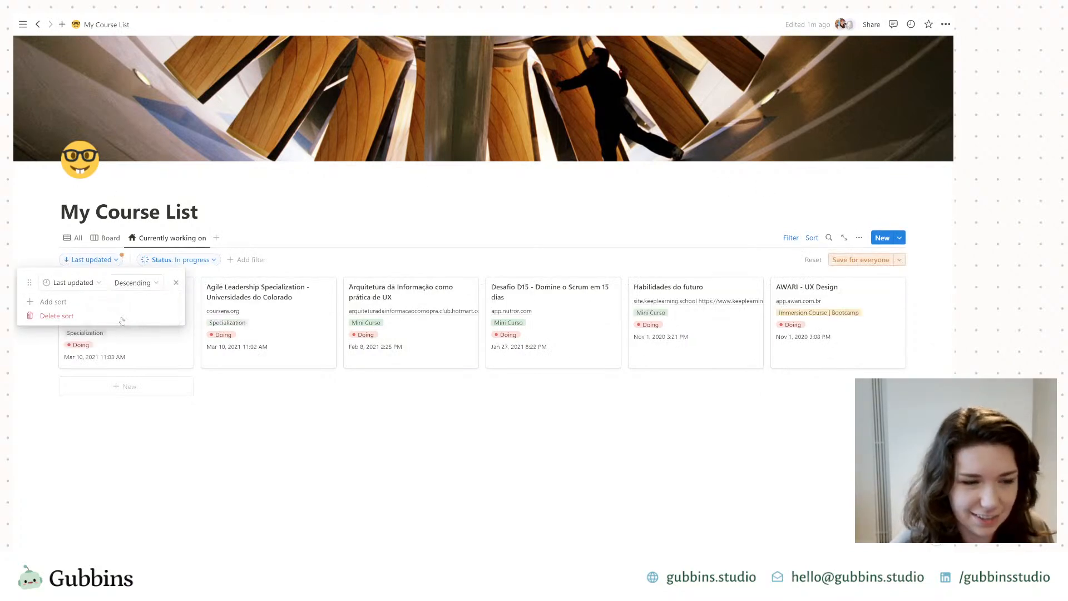
left_click(862, 259)
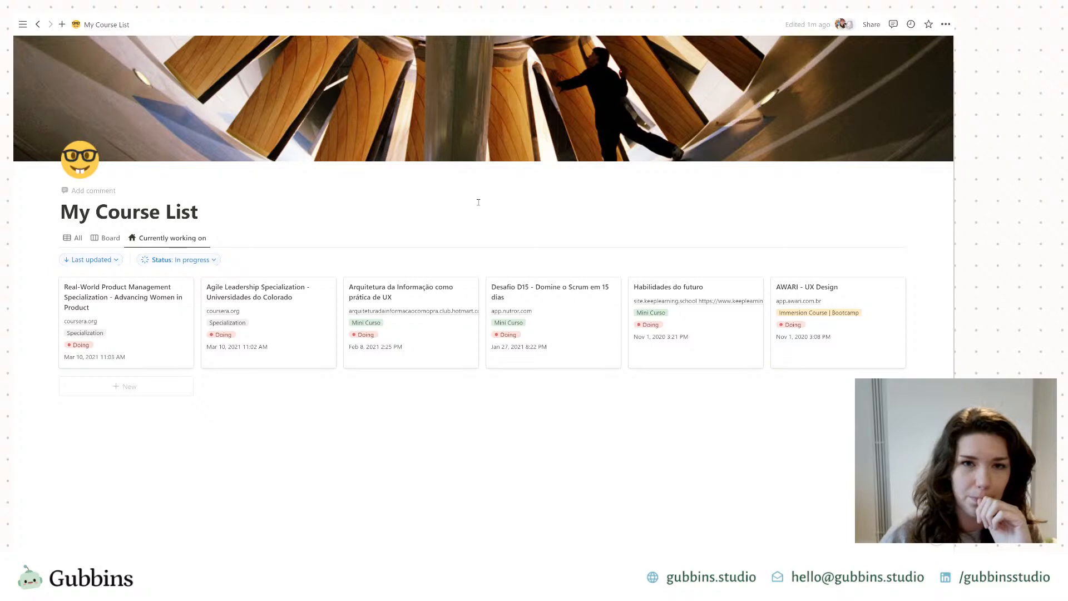
Step: Look through the databases on the My Class Notes subpage, from UX Strategy to MBA Gestão de negócios Digitais, and return to My Course List
scroll(258, 477, "down", 4)
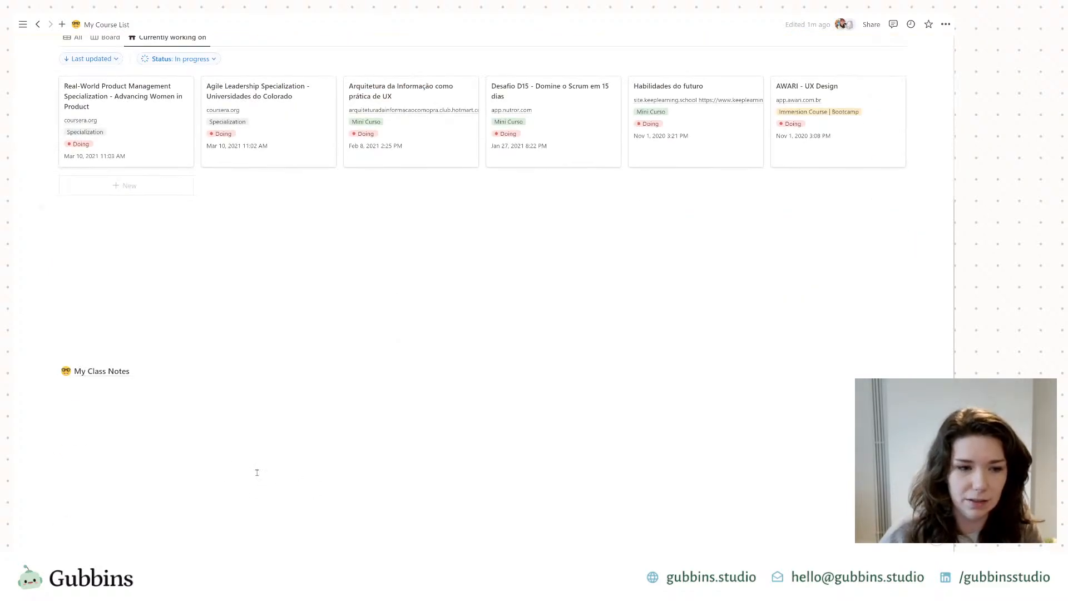
left_click(105, 371)
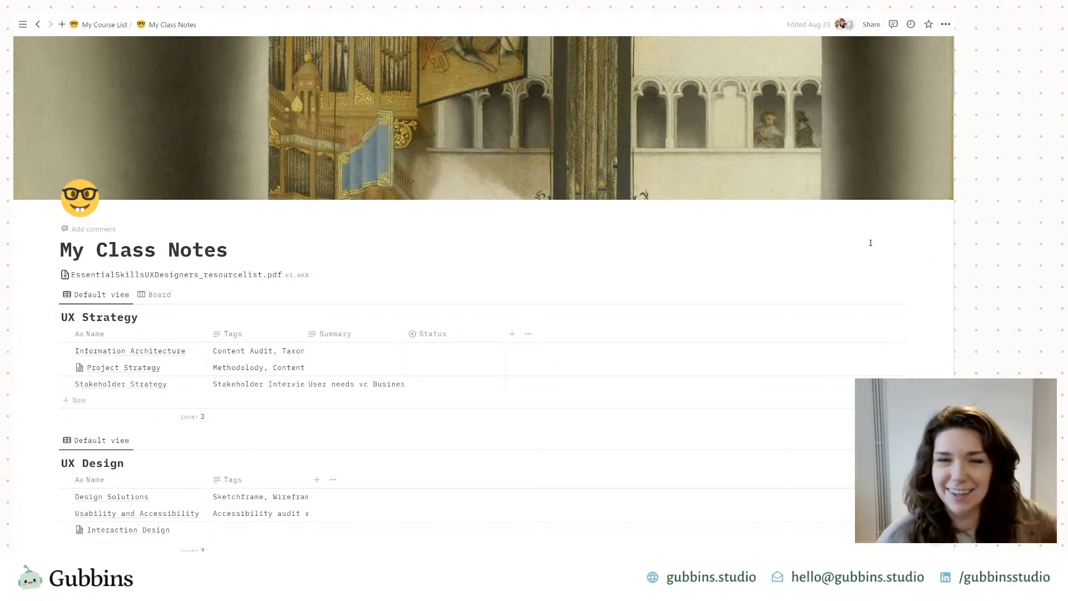
scroll(881, 238, "down", 8)
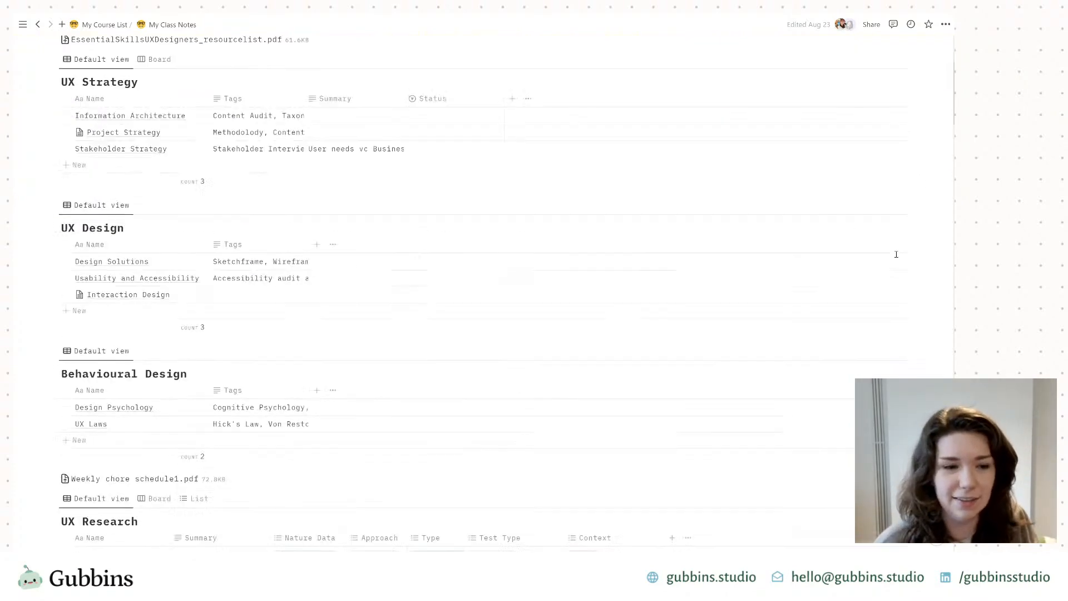
scroll(295, 338, "down", 15)
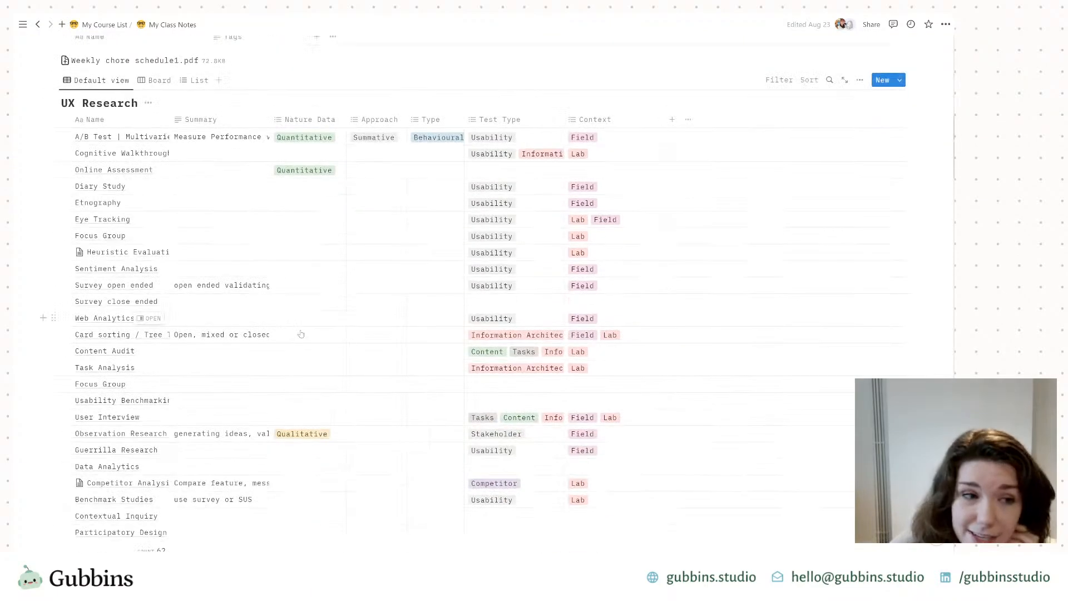
scroll(333, 348, "down", 3)
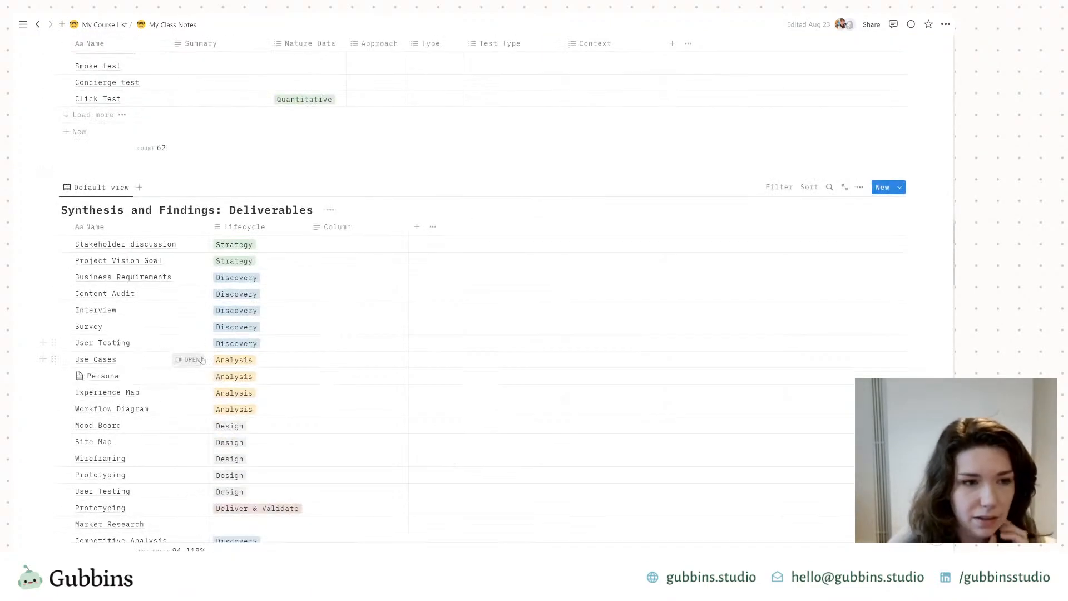
scroll(344, 350, "down", 11)
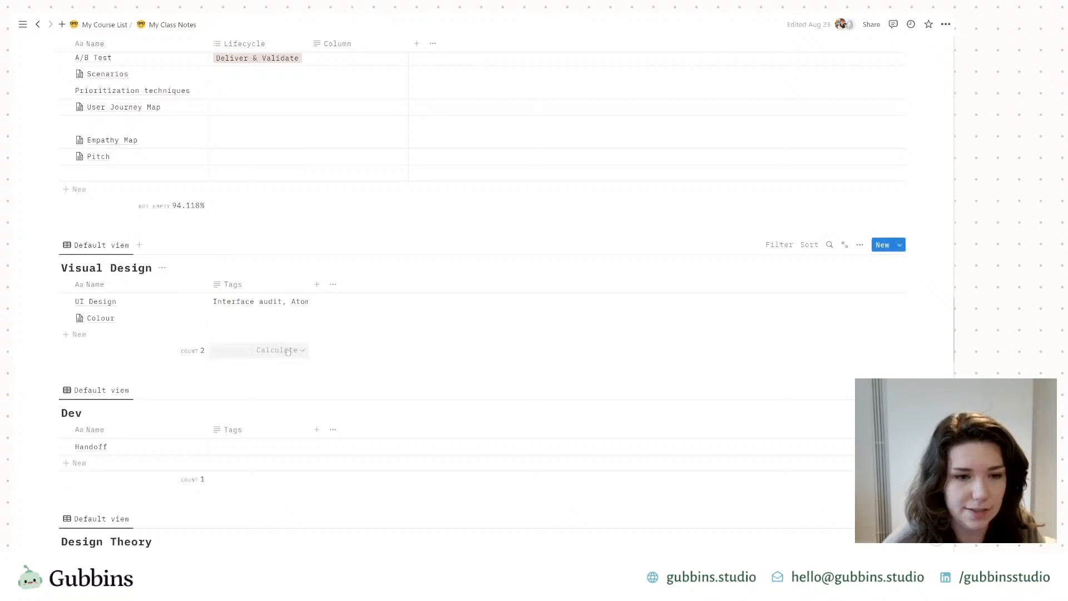
scroll(91, 389, "down", 7)
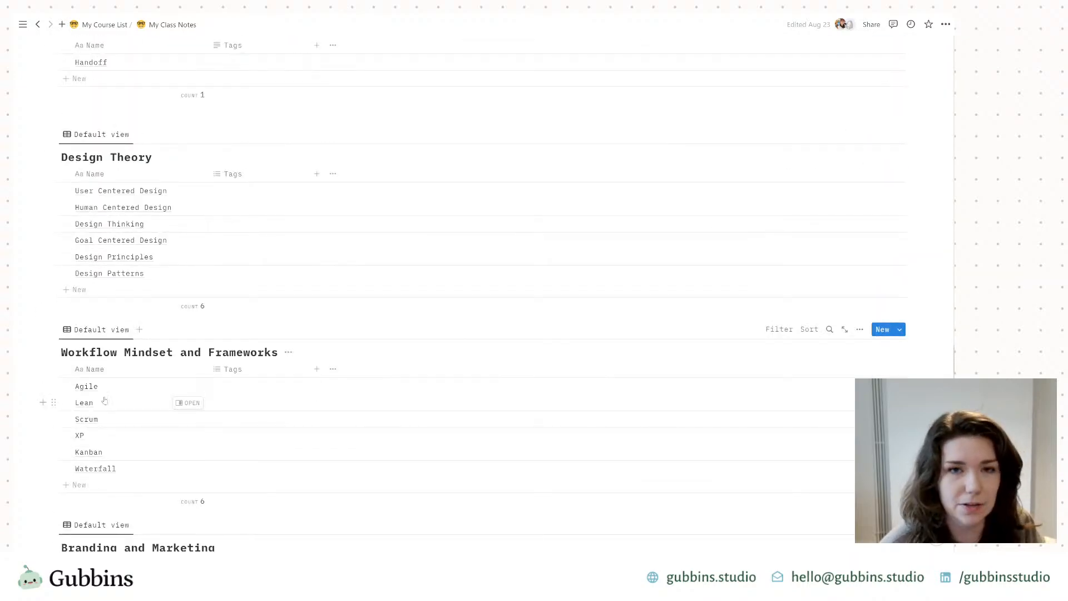
scroll(92, 403, "down", 15)
scroll(329, 430, "down", 6)
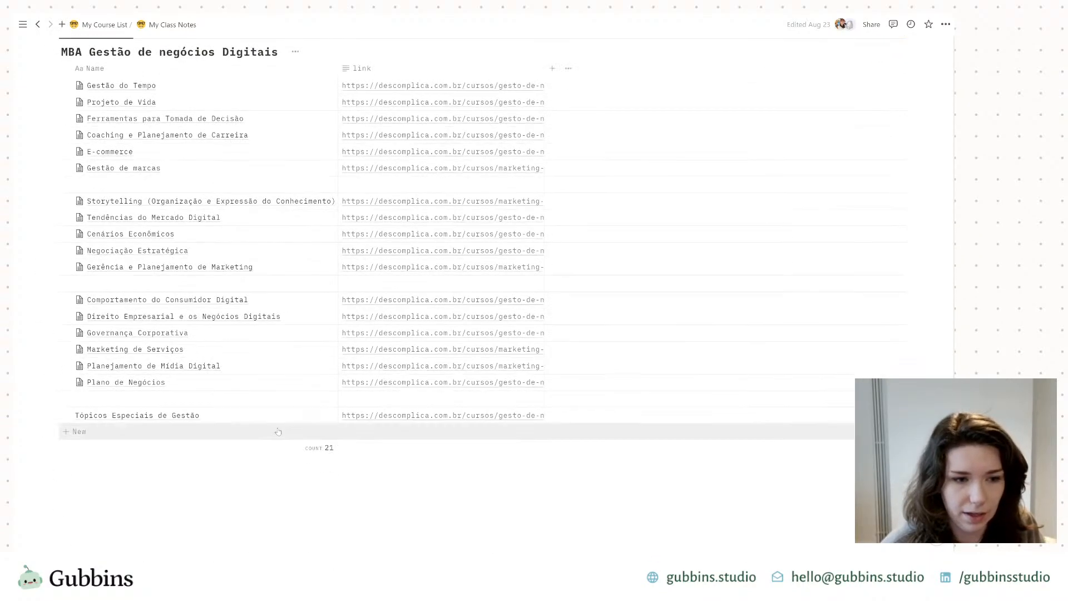
scroll(358, 470, "up", 6)
scroll(836, 352, "up", 10)
scroll(901, 361, "up", 20)
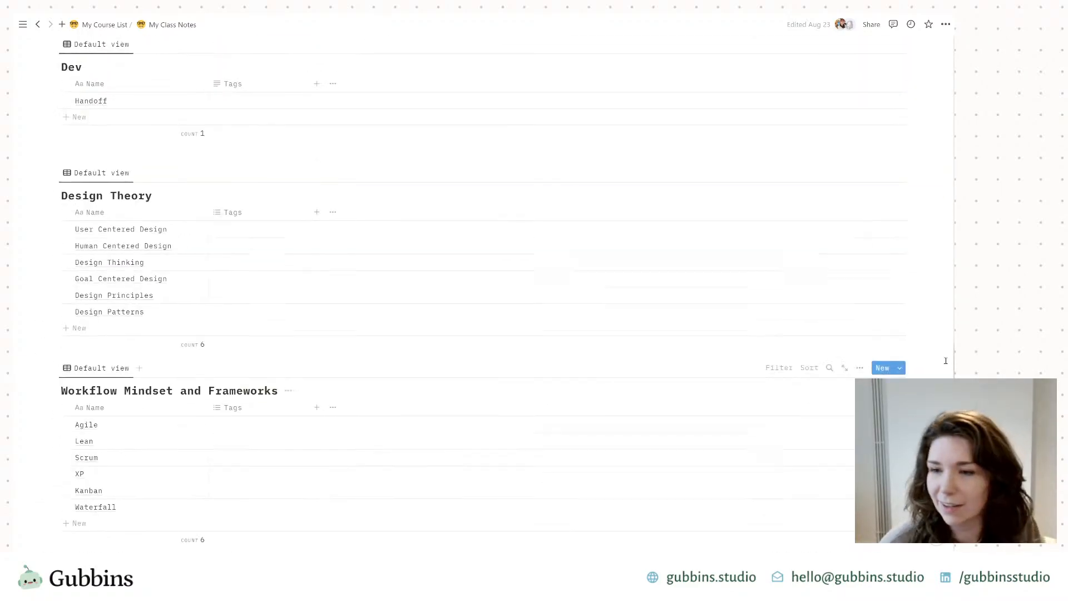
scroll(937, 371, "up", 15)
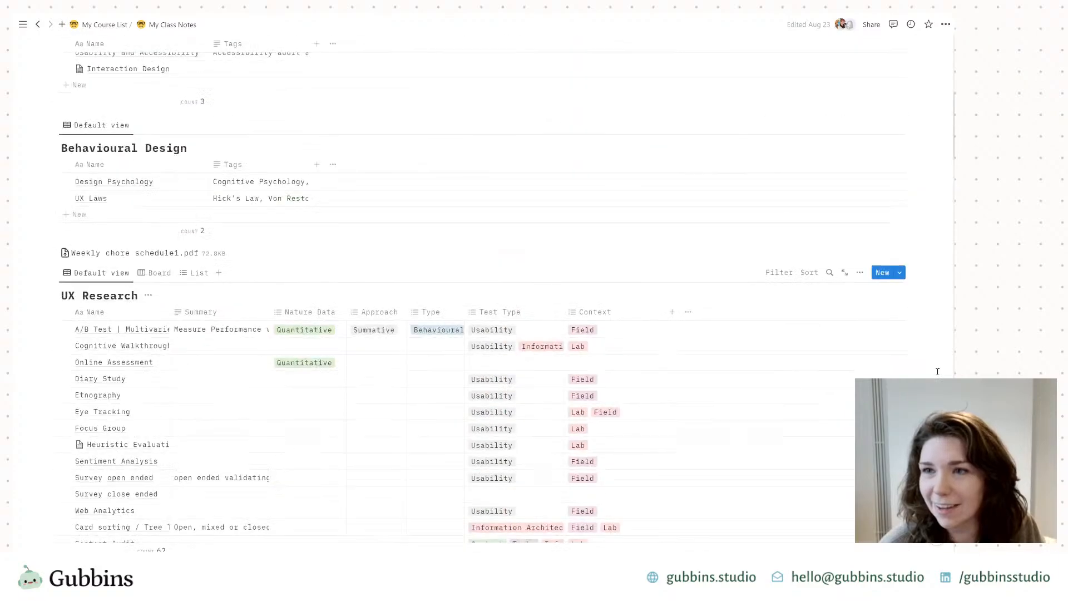
left_click(104, 24)
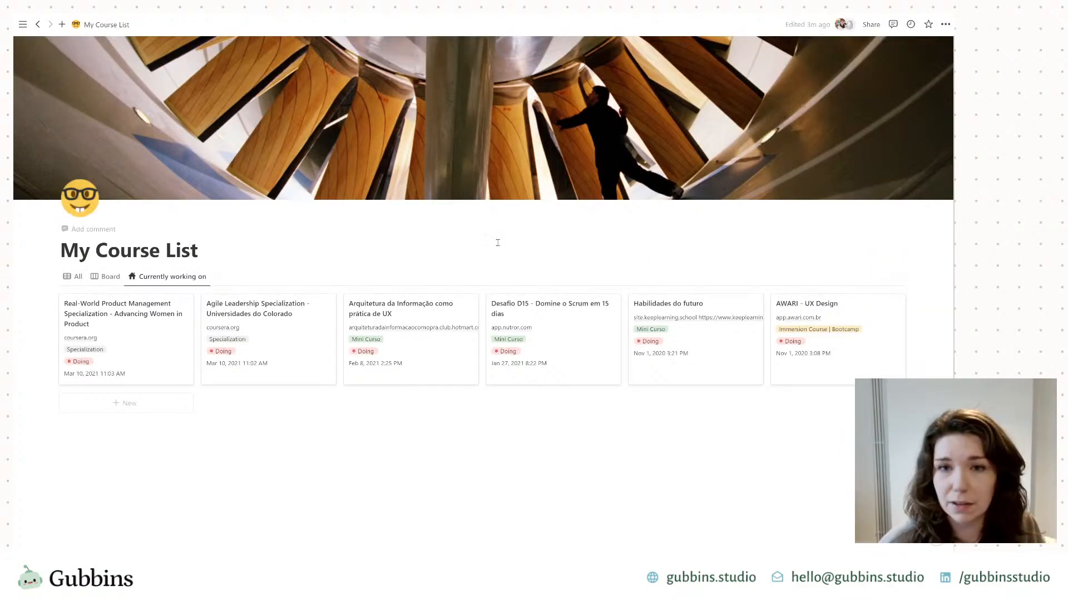
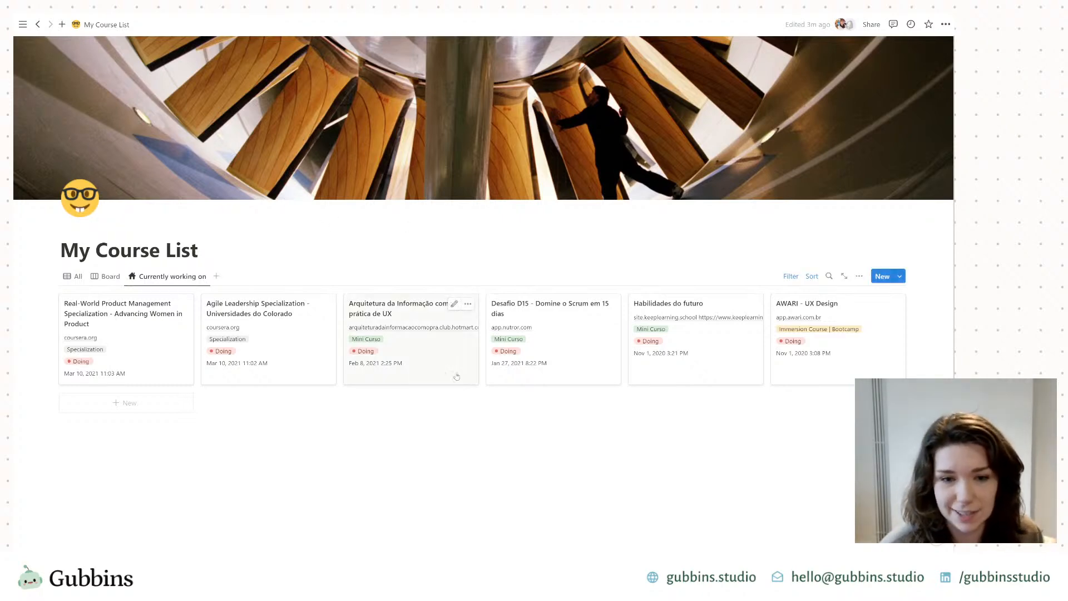
Step: Review the course database in its All, Board and Currently working on views
scroll(456, 374, "down", 1)
scroll(456, 373, "down", 3)
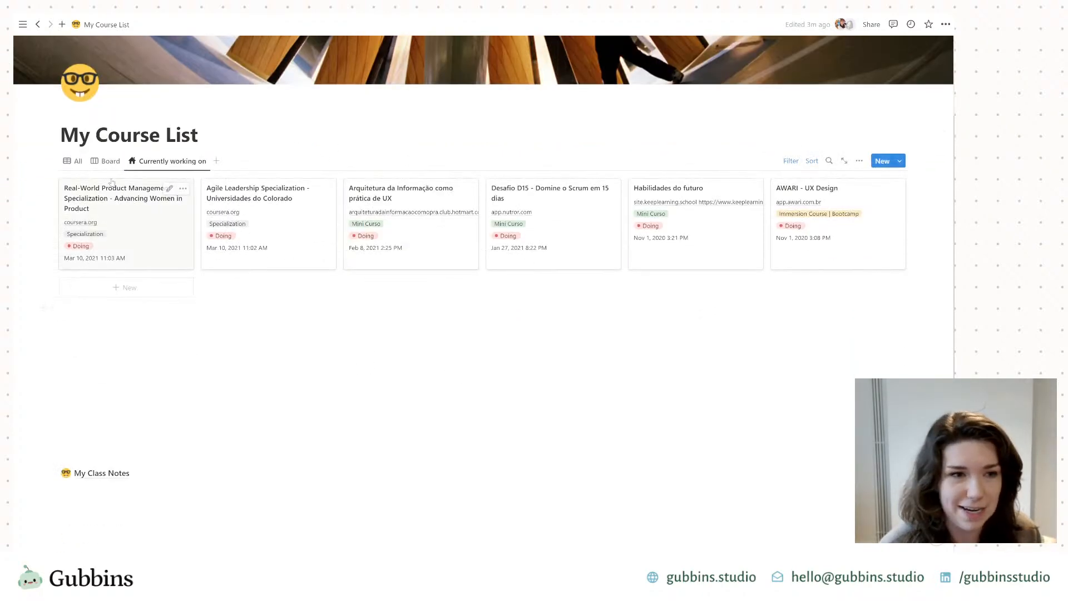
left_click(74, 161)
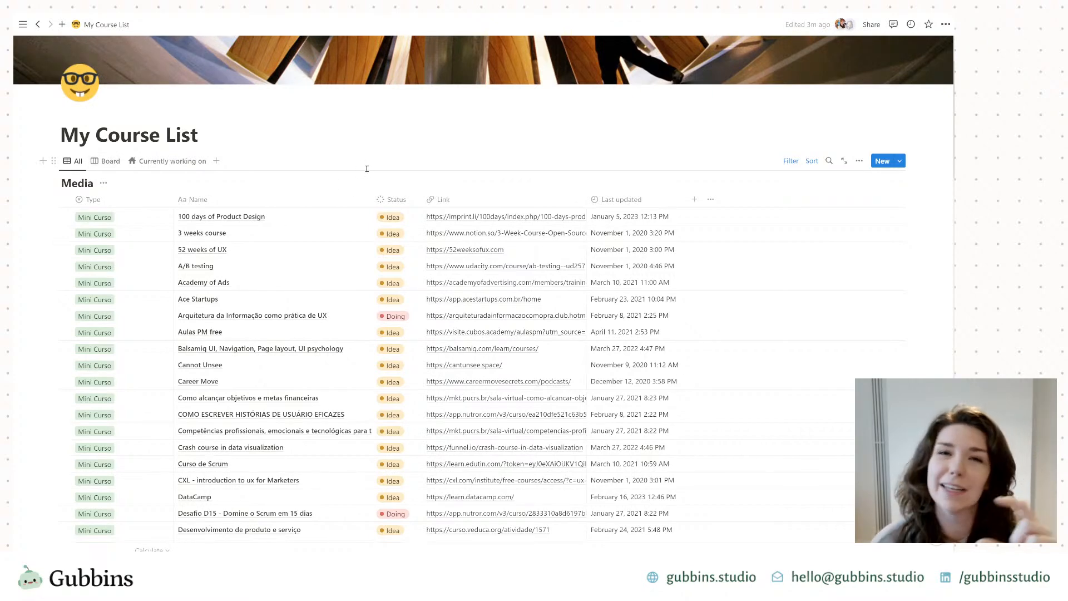
left_click(99, 163)
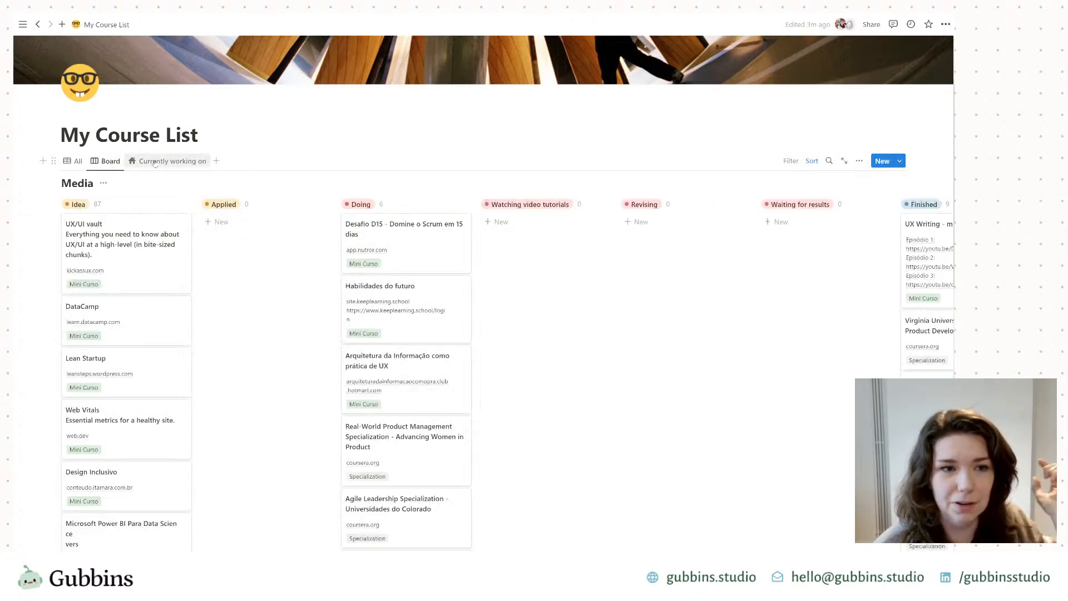
left_click(155, 162)
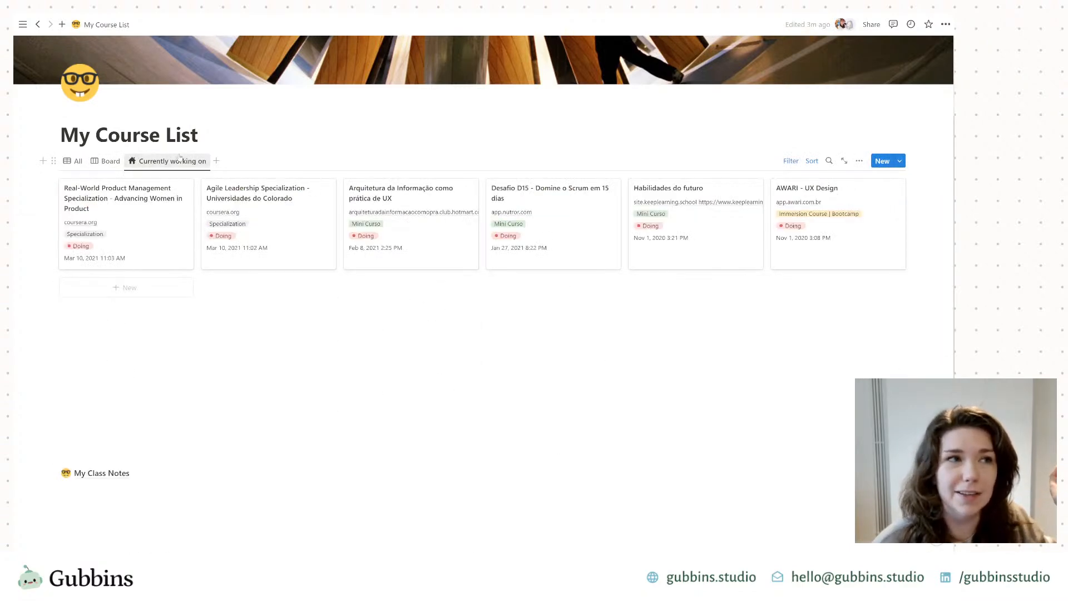
Step: Insert a run of empty lines between the My Course List title and the course database
left_click(223, 136)
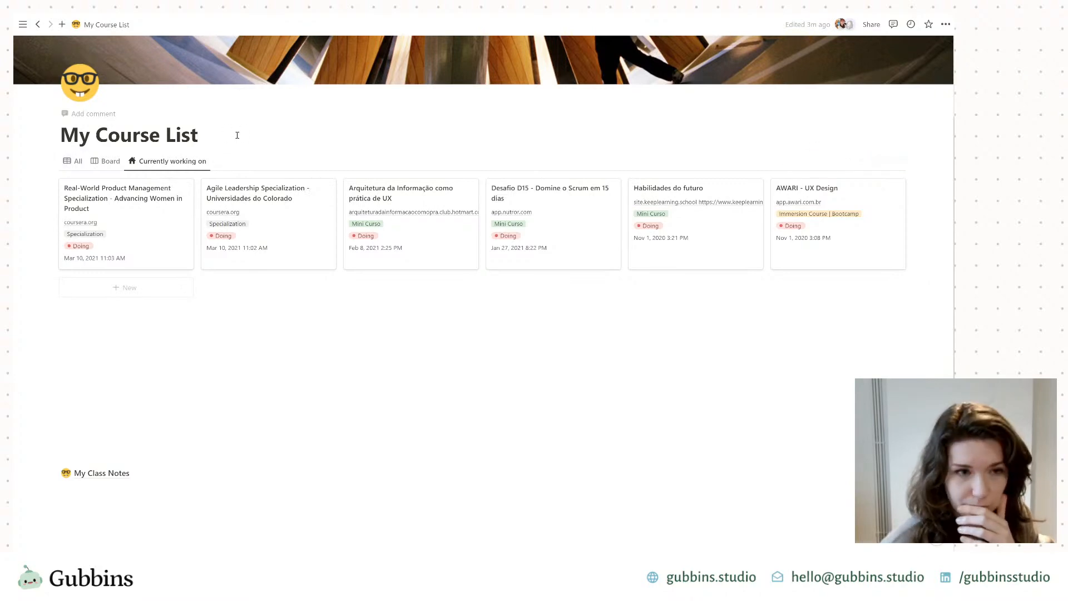
key("Return")
key("Return")
key("Return")
key("Return")
key("Return")
key("Return")
key("Return")
key("Return")
key("Return")
key("Return")
key("Return")
key("Return")
key("Return")
key("Return")
key("Return")
key("Return")
key("Return")
key("Return")
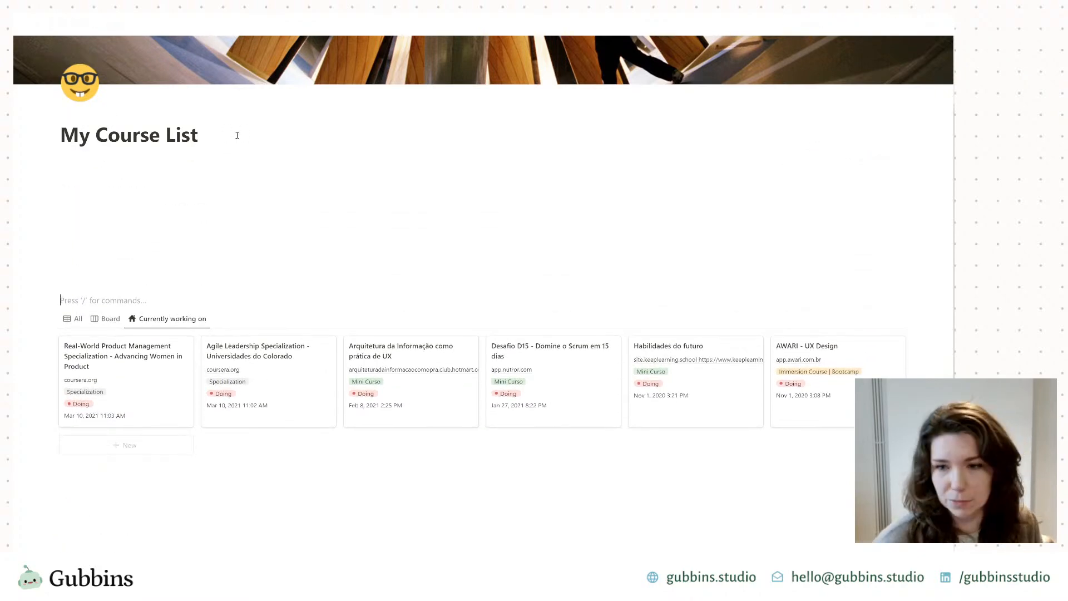
Step: Add a Heading 3 reading "To do today" in the empty space below the page title
scroll(282, 208, "up", 3)
scroll(341, 283, "down", 2)
scroll(293, 282, "up", 2)
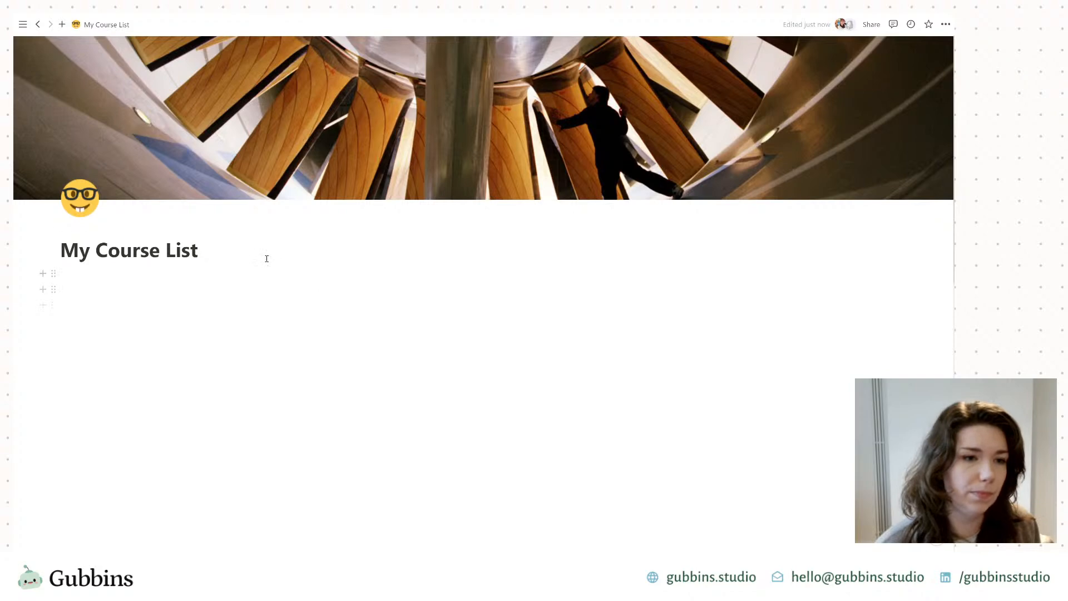
scroll(256, 265, "down", 1)
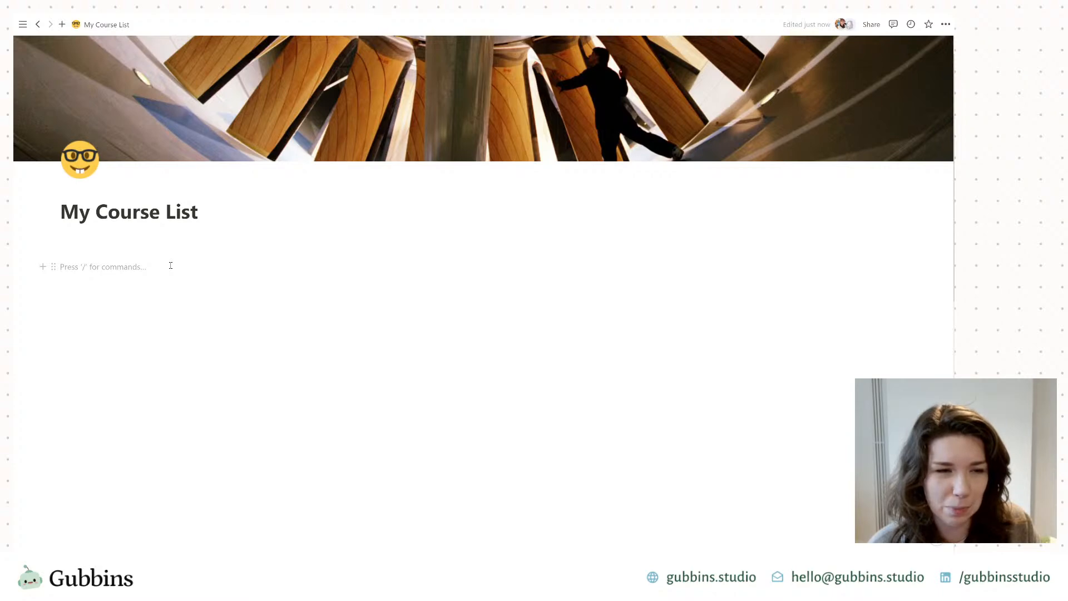
type("/heading 3")
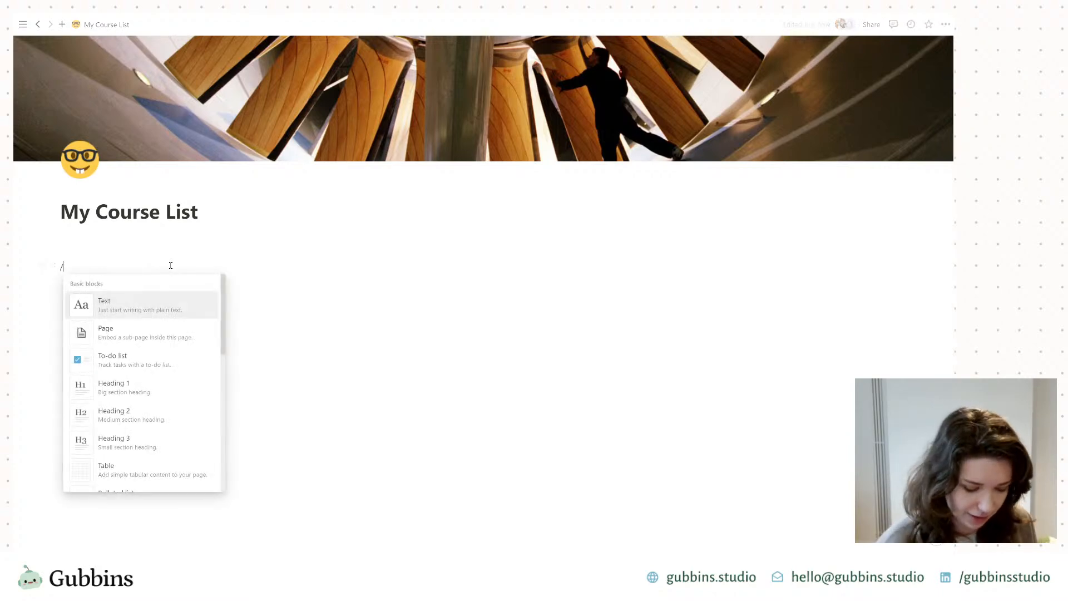
key("Return")
type("To do")
key("Return")
key("BackSpace")
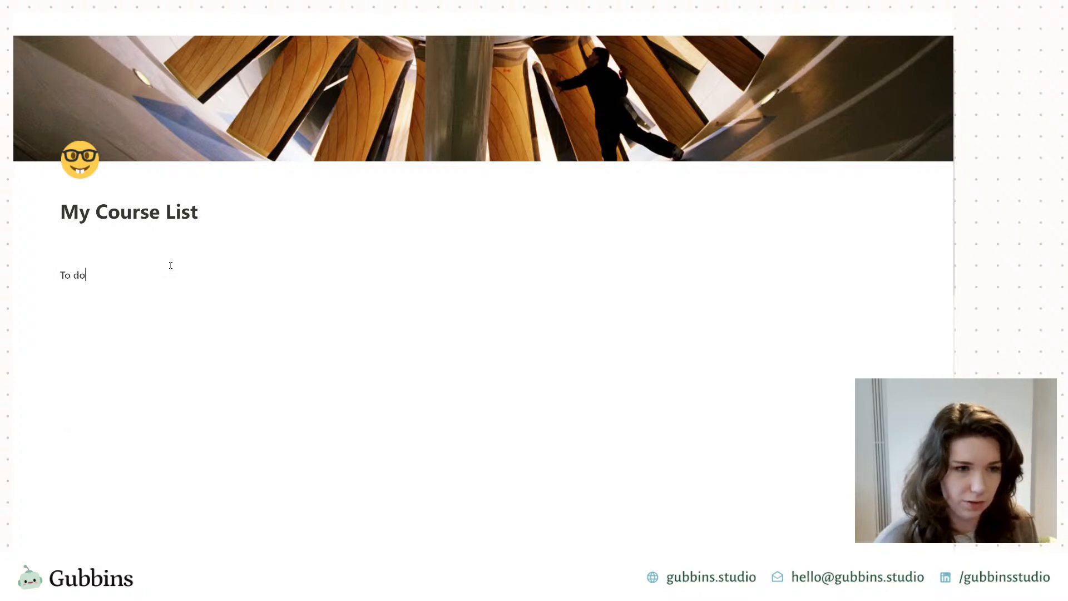
type("today")
key("Return")
type("[]")
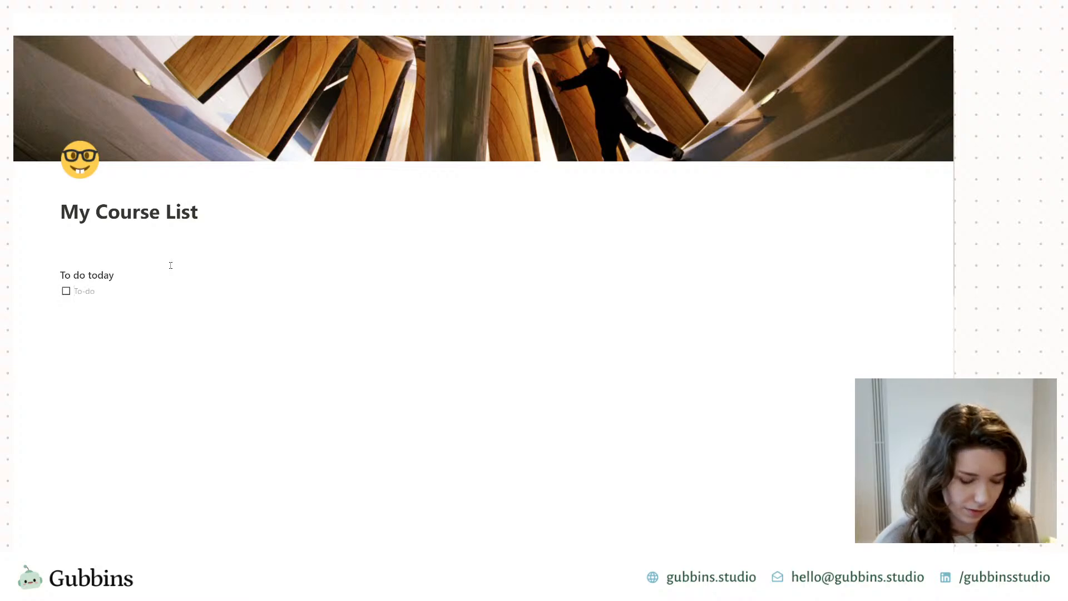
type("Watch video ")
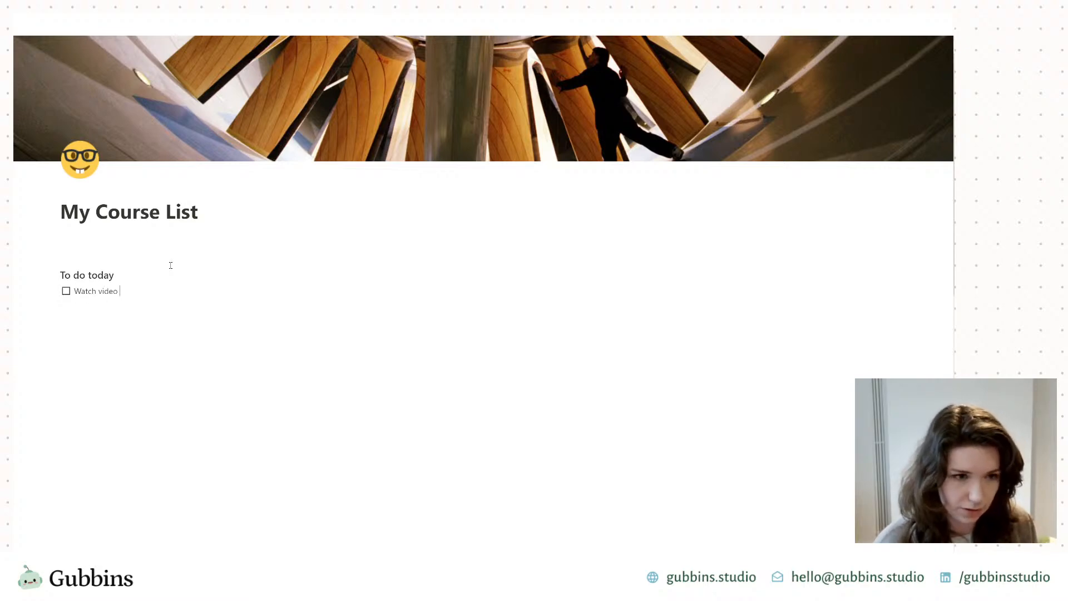
type("for")
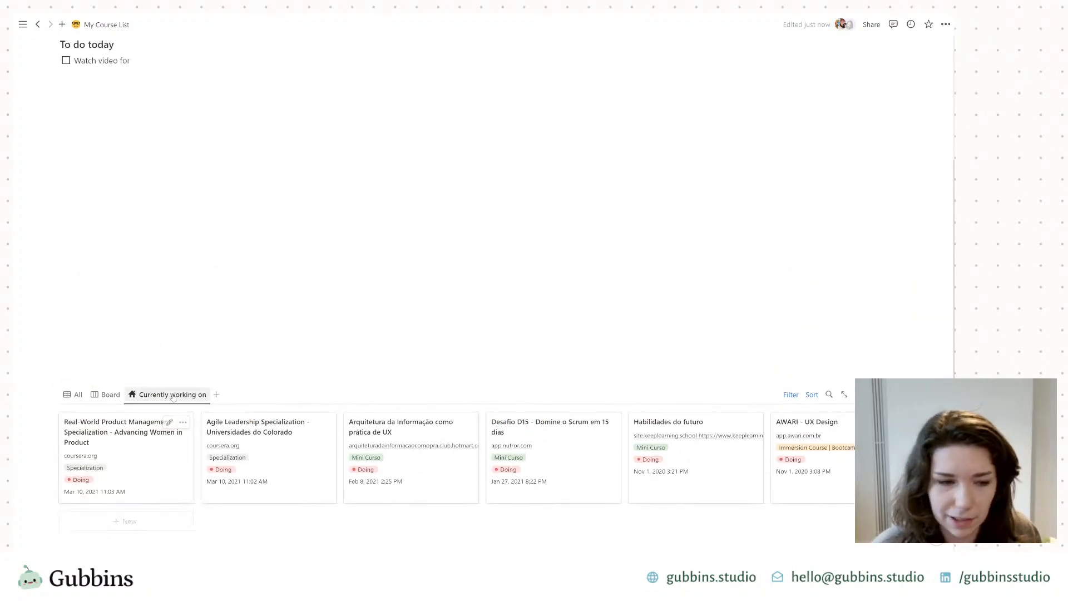
scroll(198, 200, "up", 1)
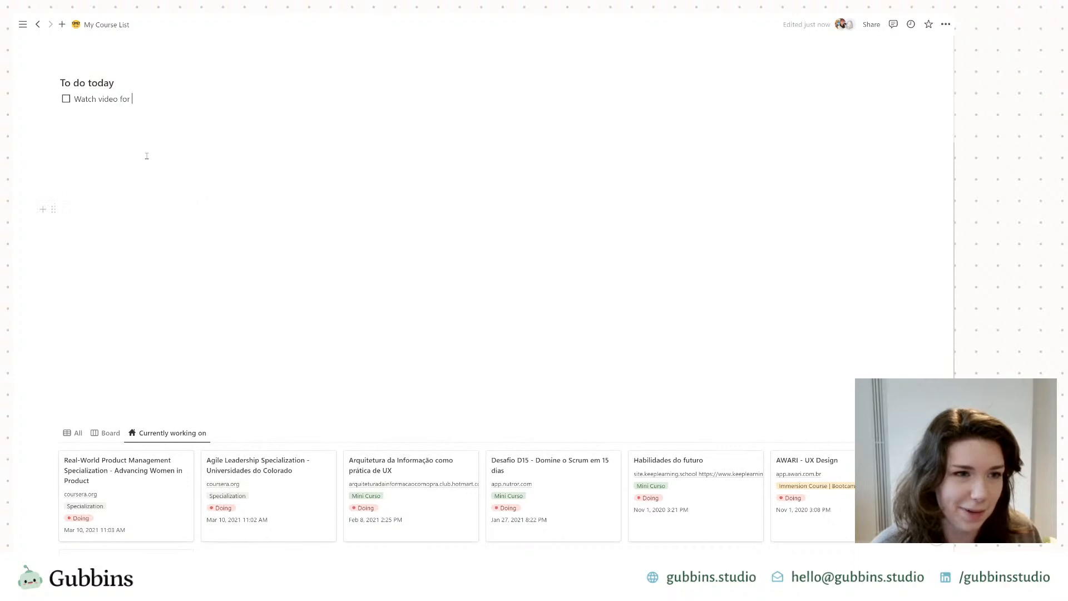
left_click(149, 101)
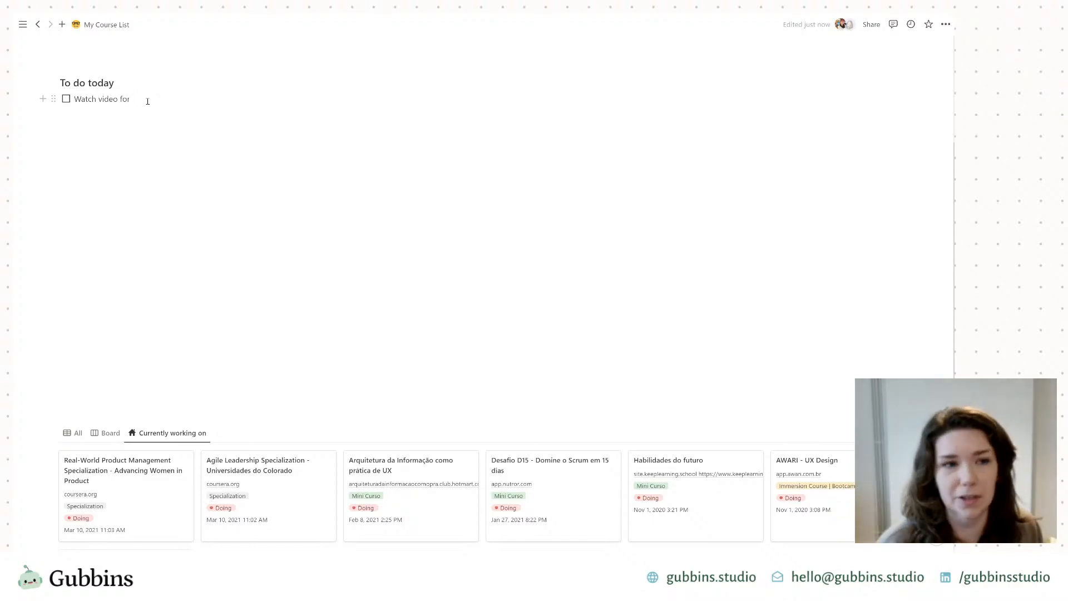
scroll(161, 262, "up", 4)
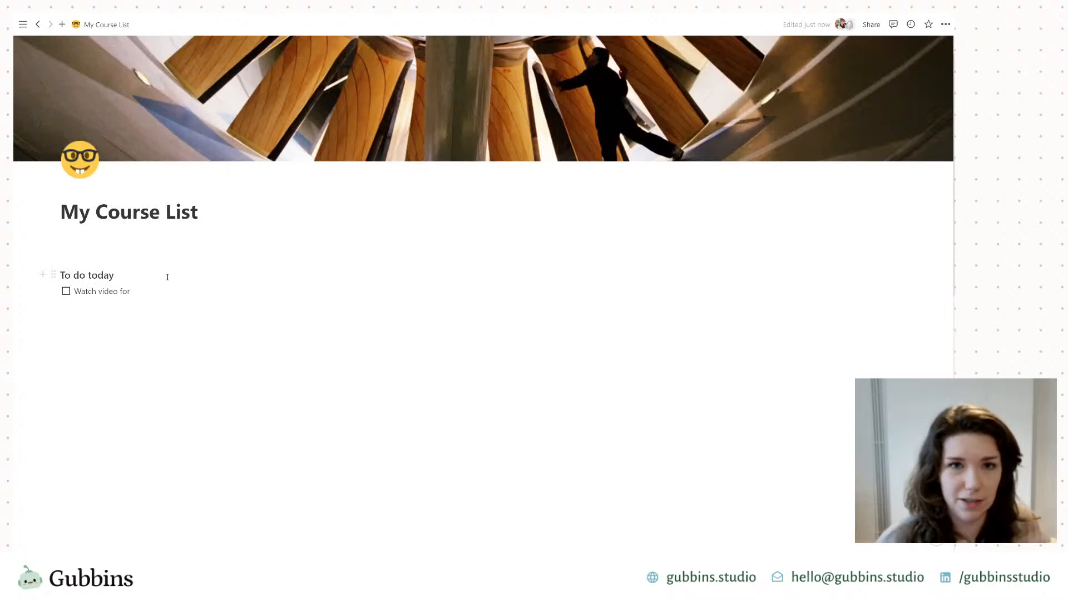
key("ctrl+shift+Left")
key("ctrl+shift+Left")
key("ctrl+shift+Left")
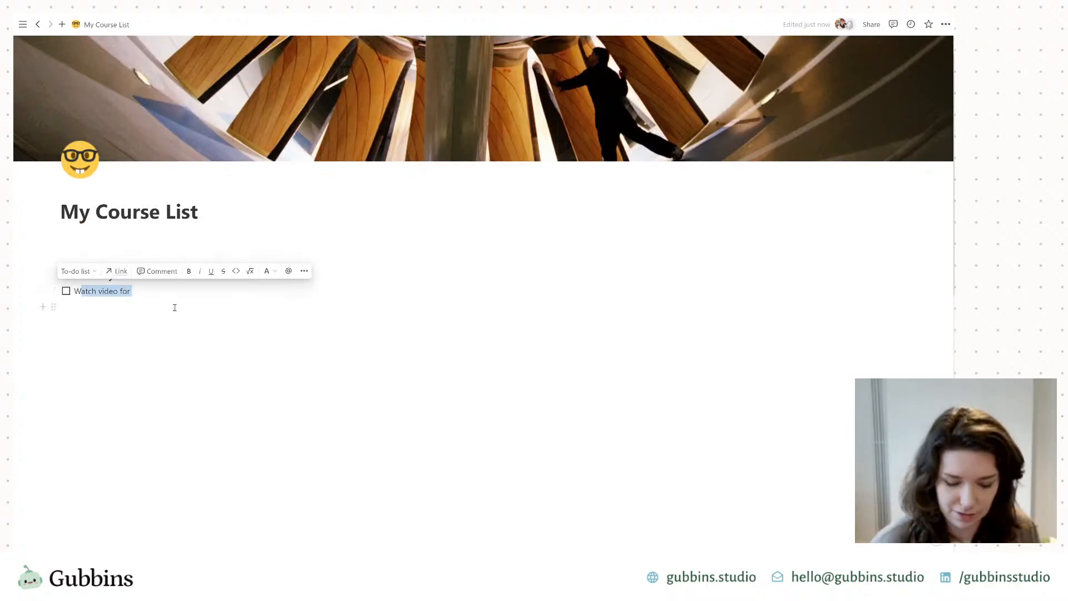
key("BackSpace")
key("BackSpace")
key("BackSpace")
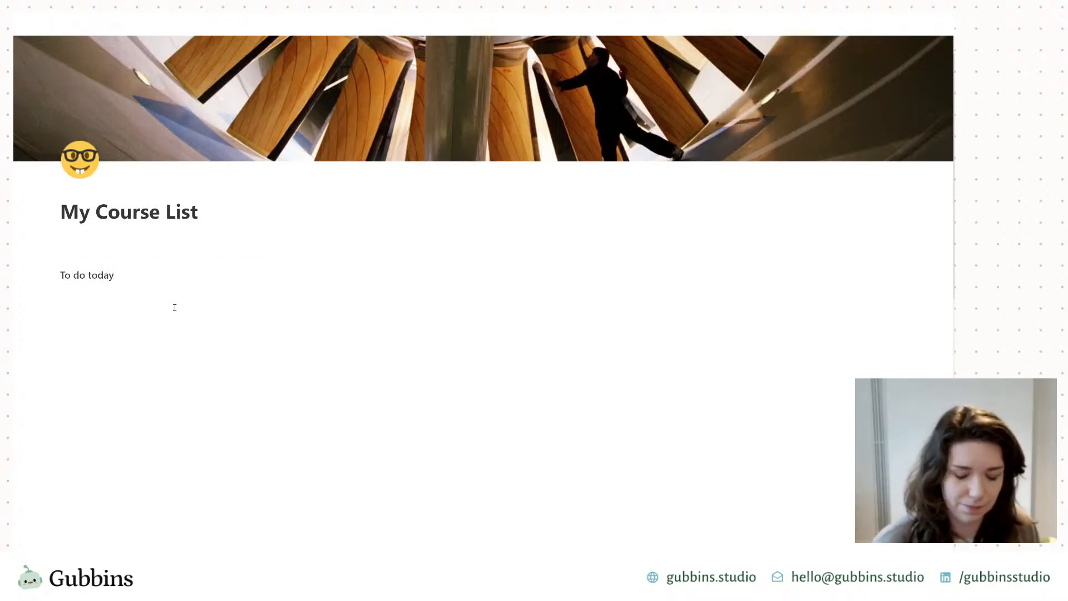
Step: Add a Heading 3 reading "Tomorrow" below the "To do today" heading, leaving empty lines between them
key("Return")
key("Return")
type("/h3")
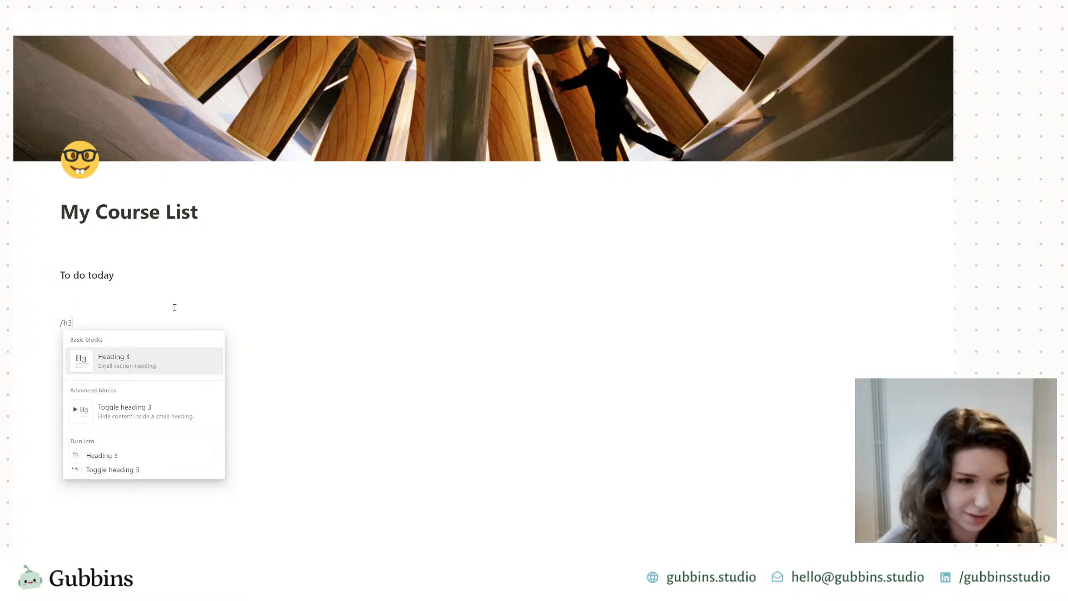
key("Return")
type("Tomorrow")
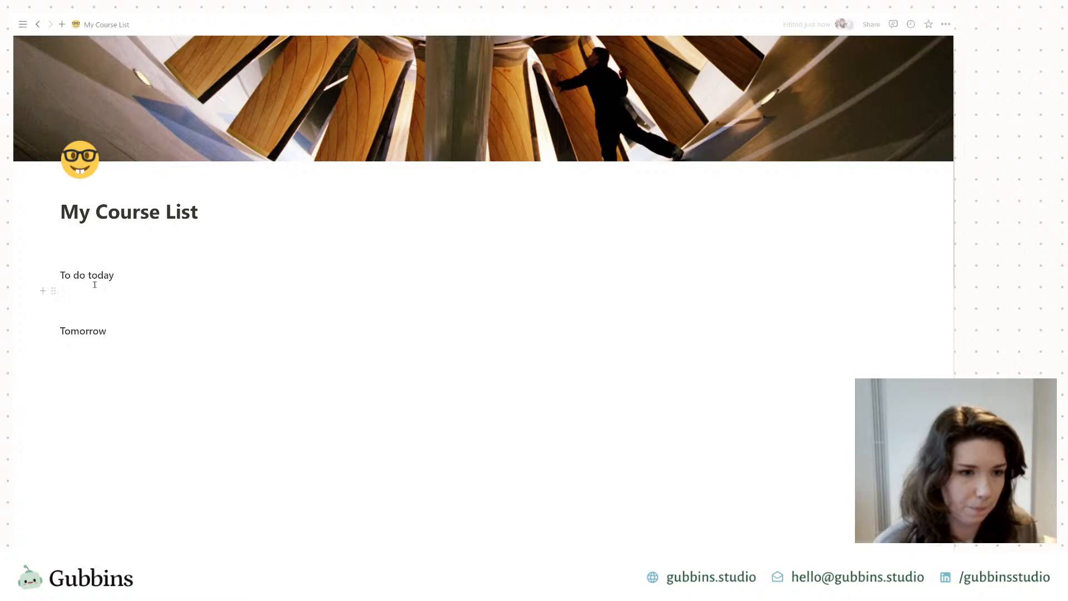
Step: Shorten the "To do today" heading to "Today" and add a checked-off to-do reading "Make a Notion dashboard" beneath it
left_click_drag(91, 276, 65, 276)
key("BackSpace")
key("Return")
type("[]")
type("Make a Notion")
type(" dashboard")
key("ctrl+Return")
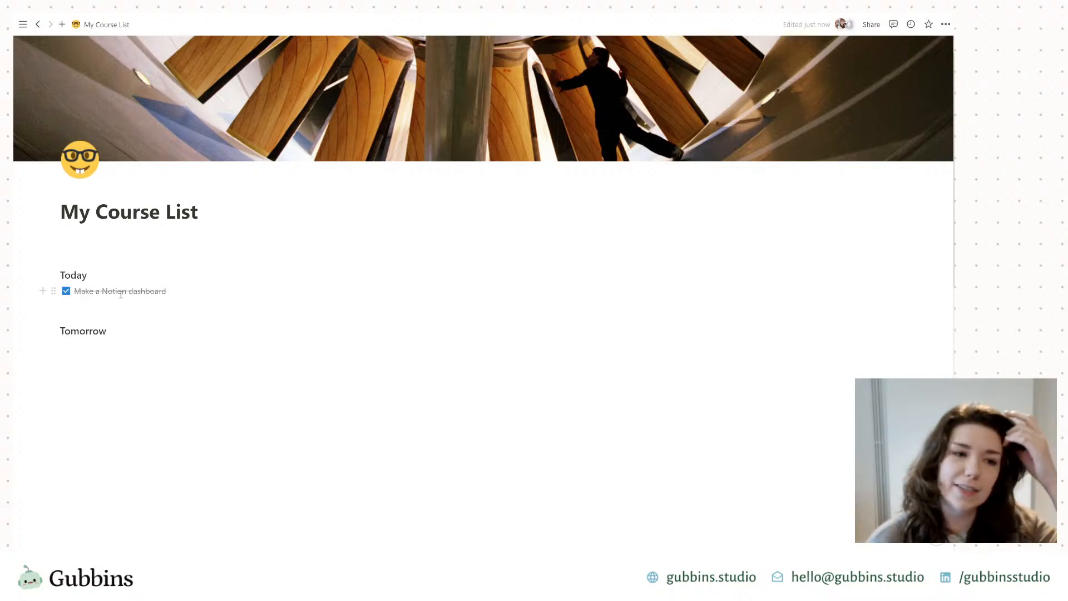
Step: Delete the two empty lines between the My Course List title and the Today heading
left_click_drag(302, 260, 77, 229)
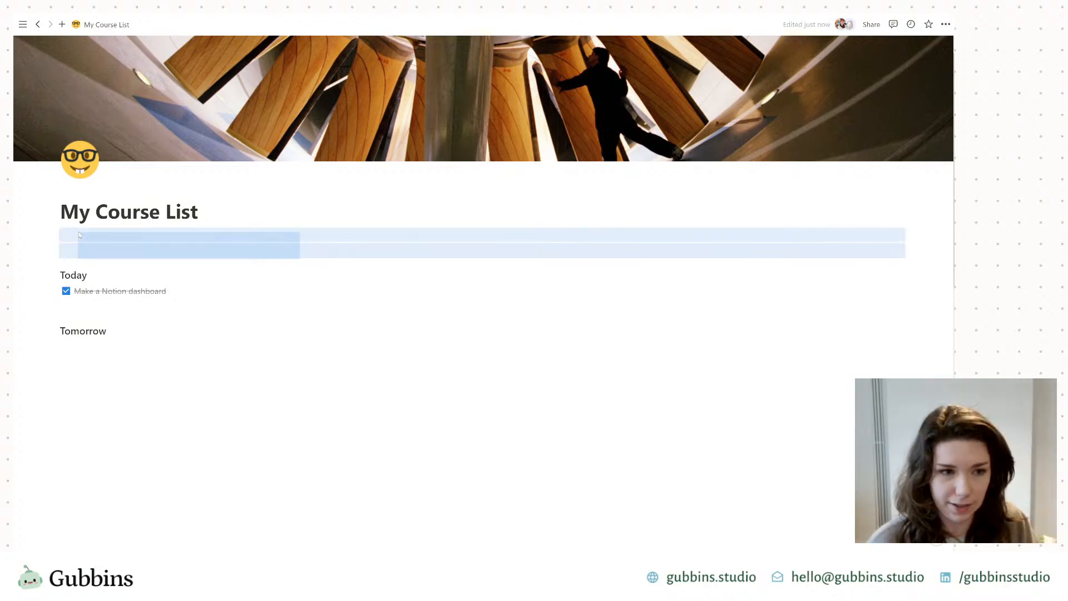
key("BackSpace")
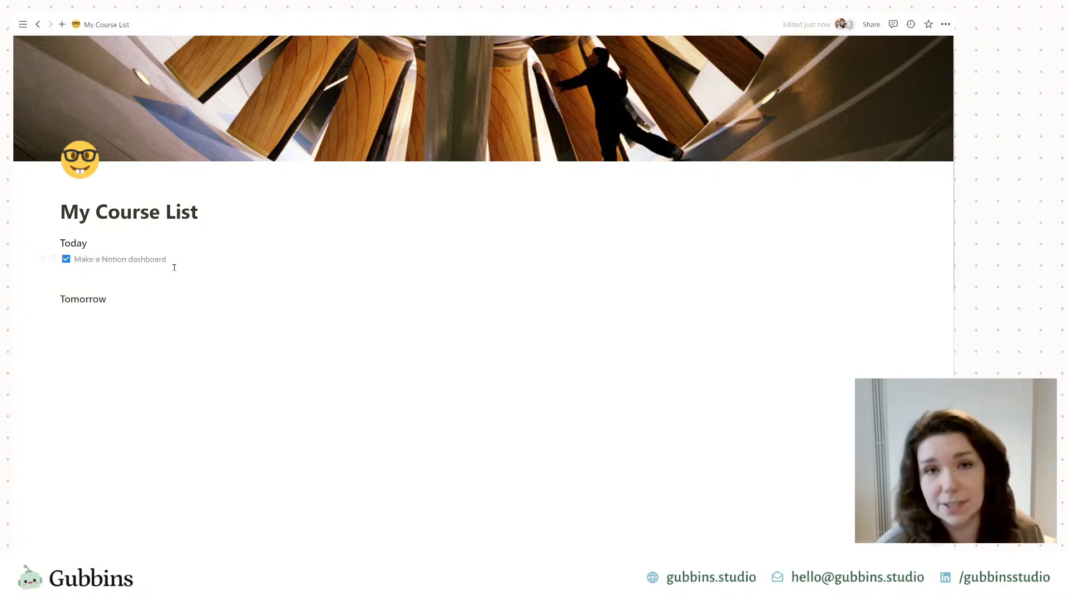
Step: Add a to-do under Tomorrow reading "Watch video for" with a link to the Real-World Product Management Specialization - Advancing Women in Product page
left_click(98, 315)
type("[]")
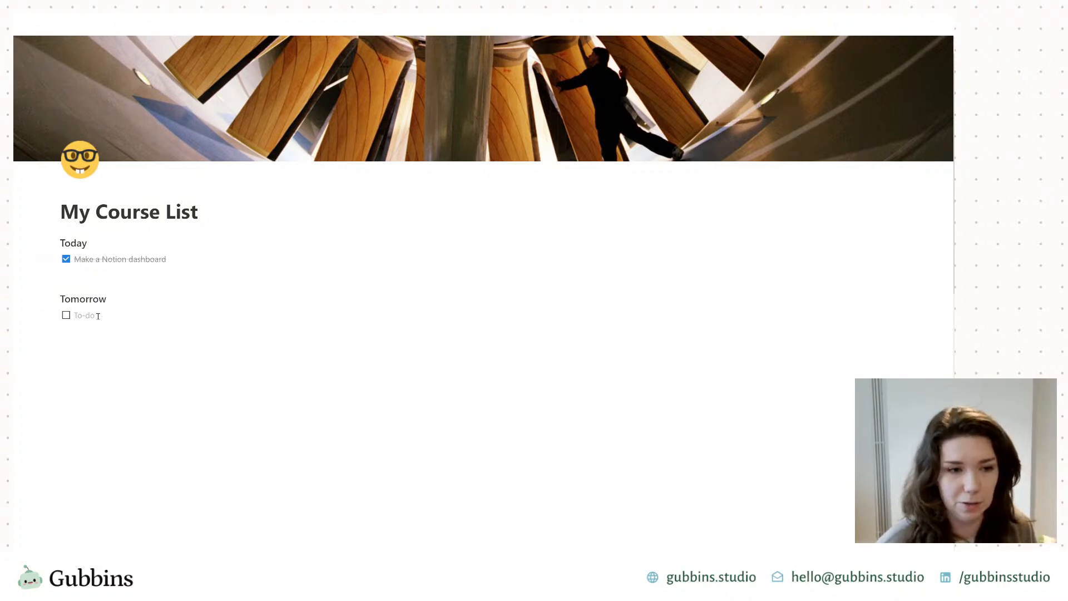
scroll(124, 317, "down", 4)
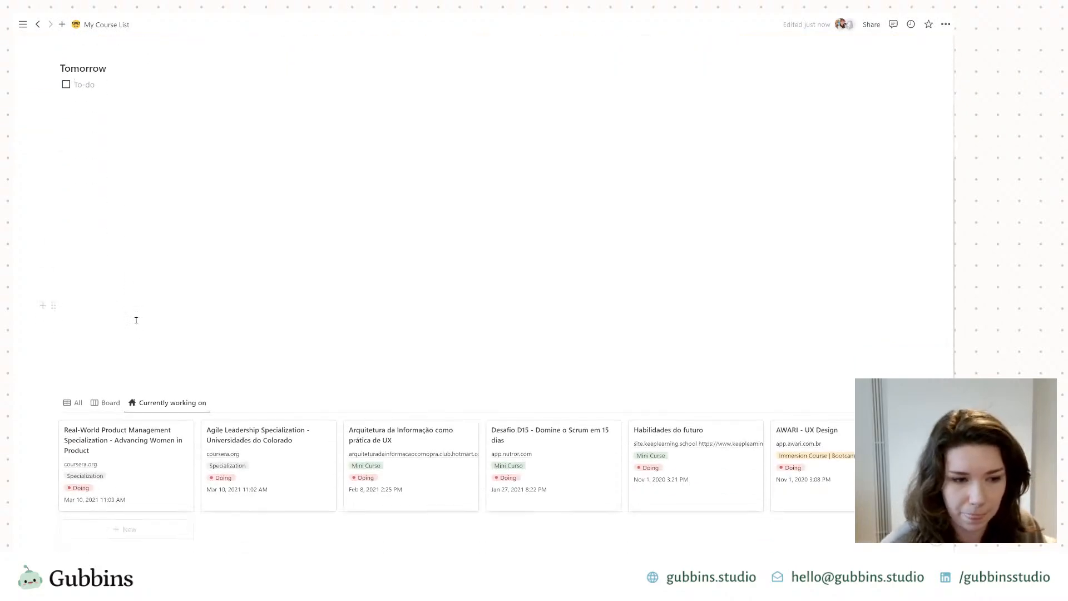
scroll(163, 320, "up", 1)
type("W")
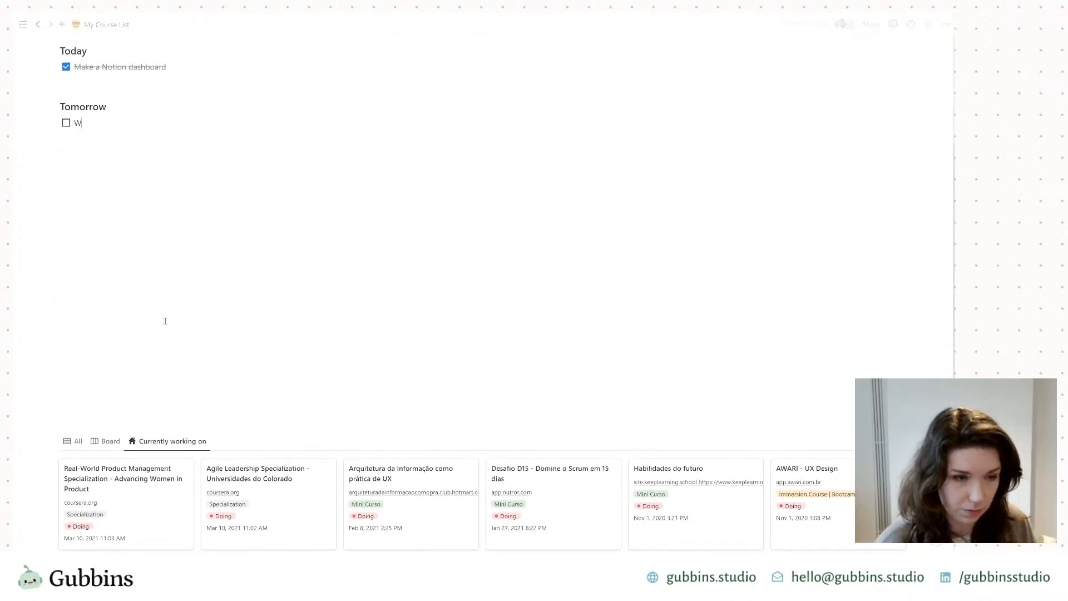
type("atch video for")
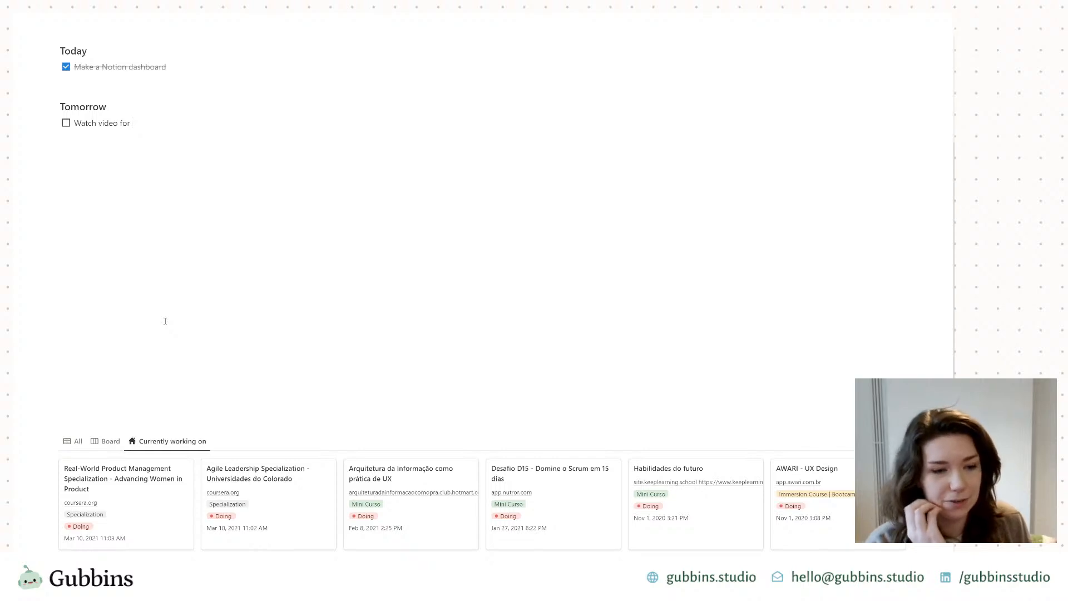
type("[[")
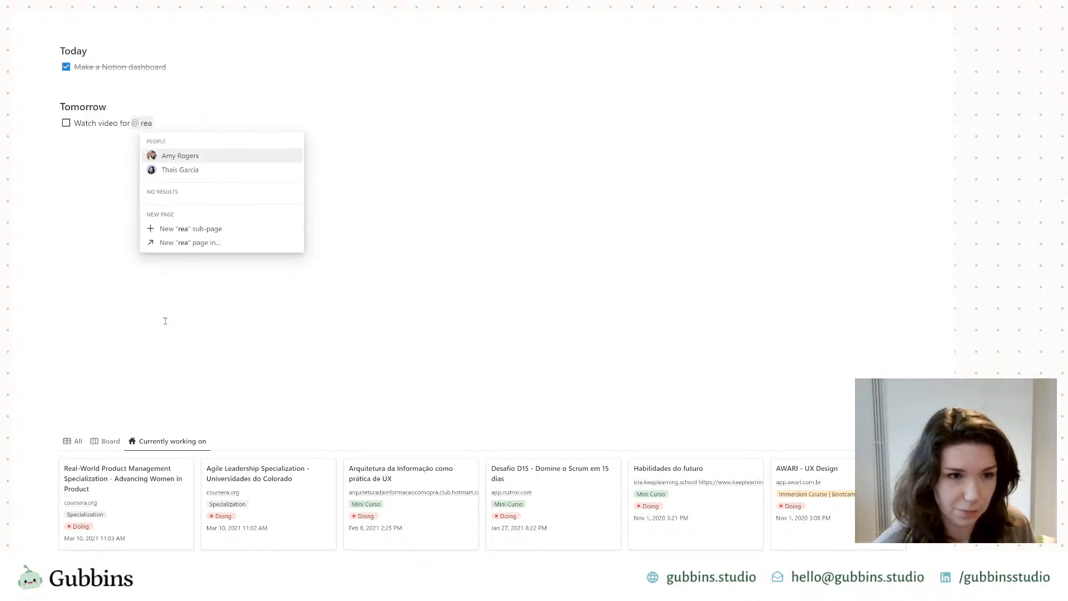
type("real")
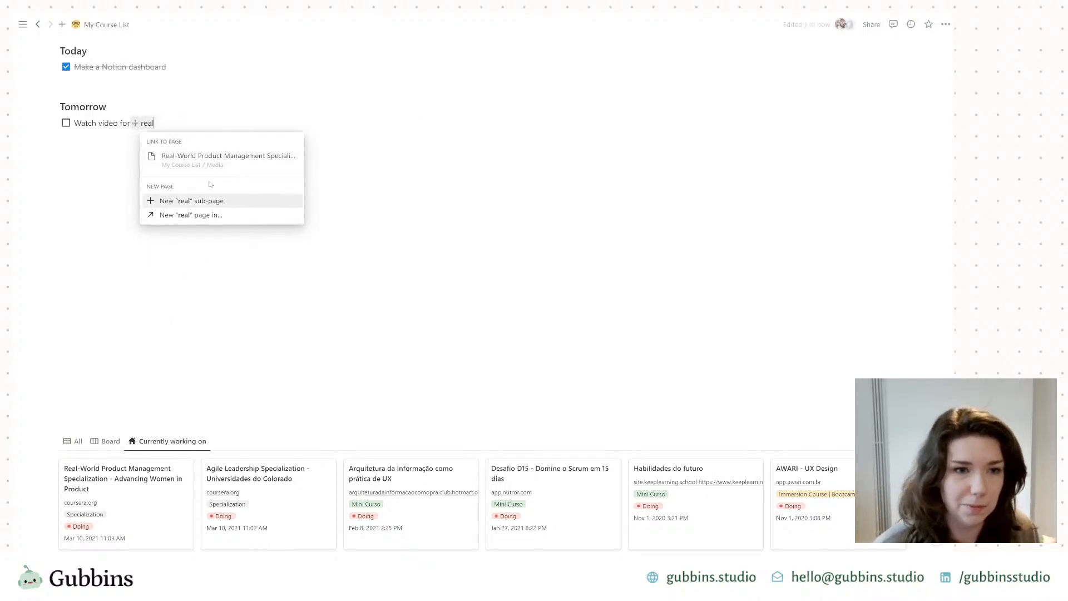
left_click(216, 158)
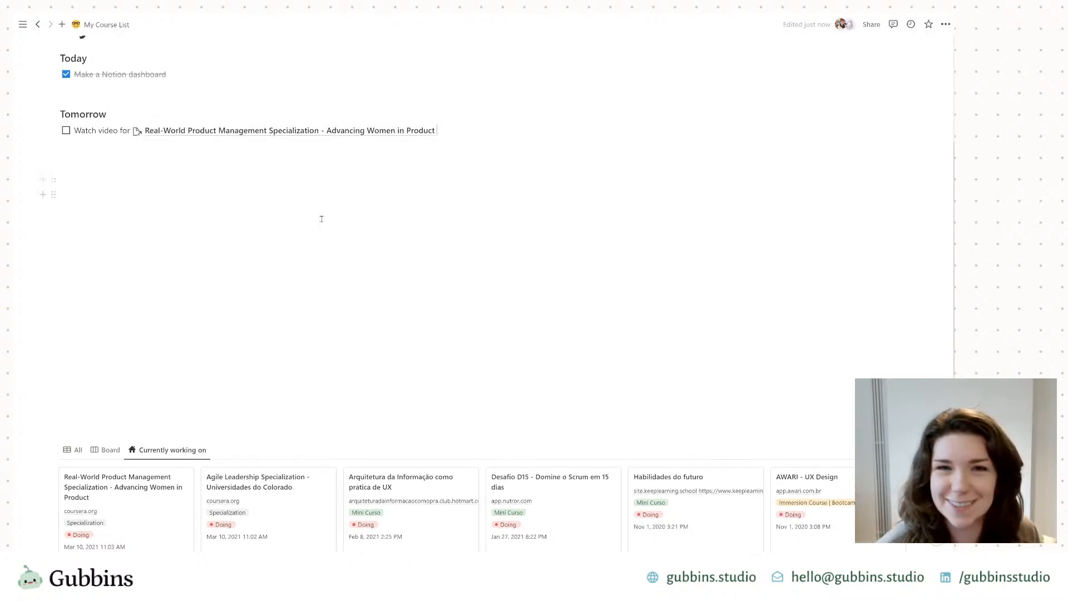
scroll(389, 278, "up", 3)
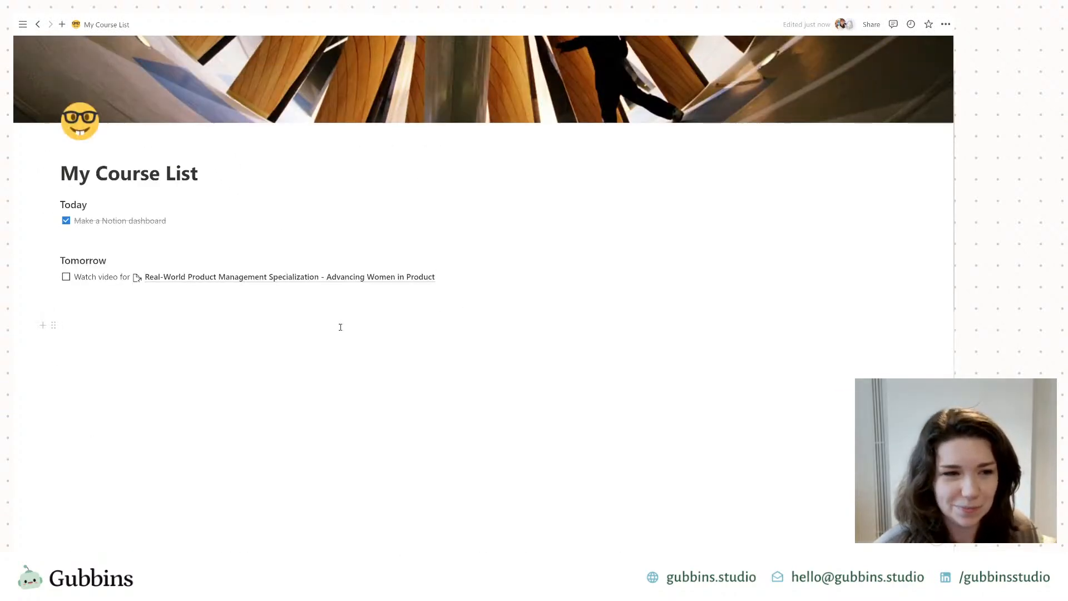
Step: Open the course page linked in the Tomorrow to-do and return to My Course List
scroll(340, 327, "up", 2)
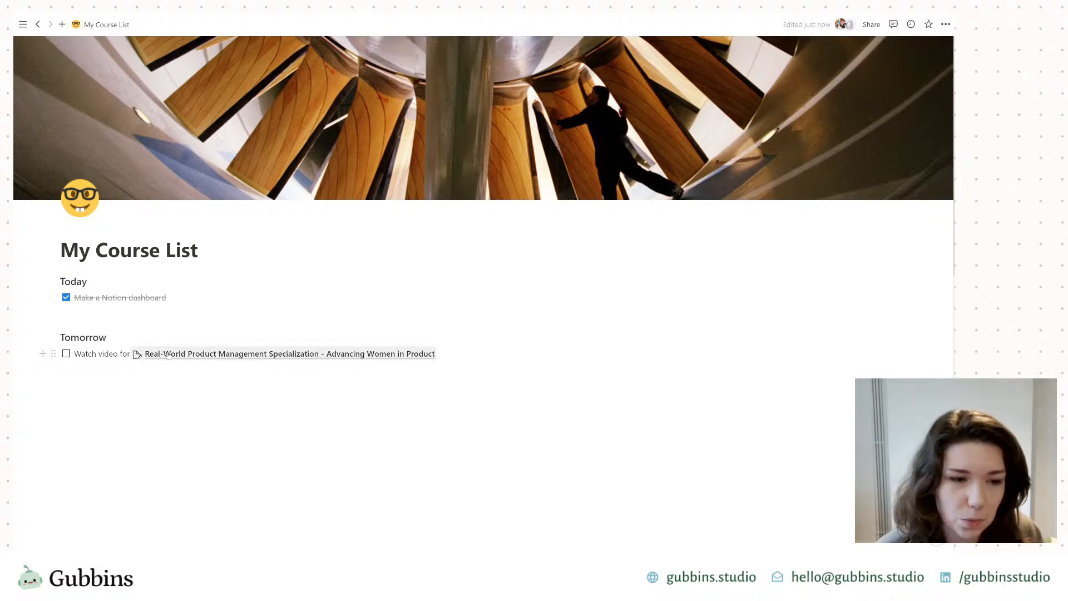
left_click(169, 354)
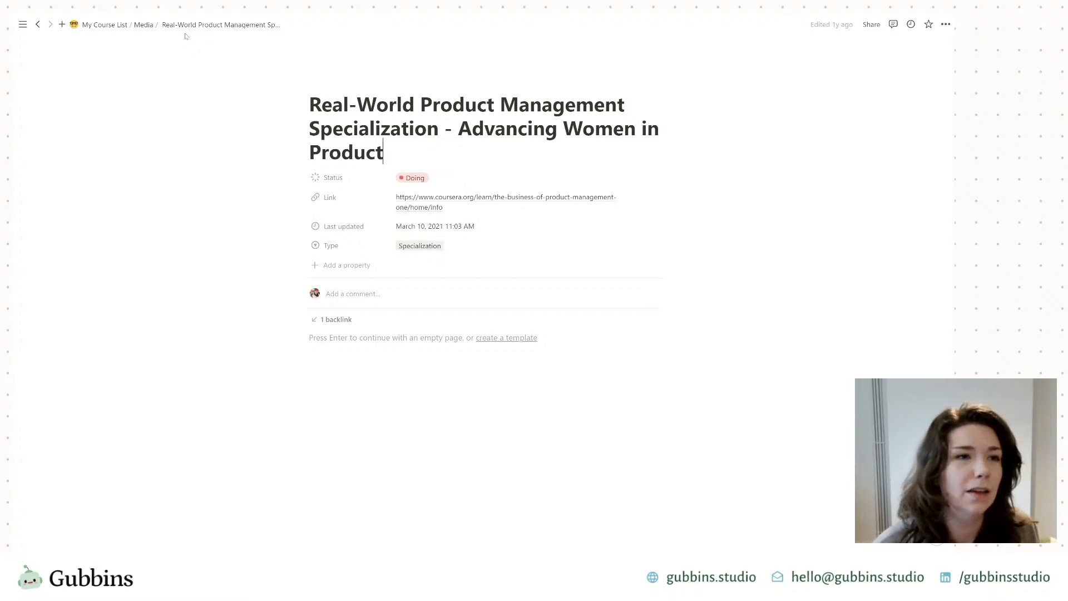
left_click(37, 25)
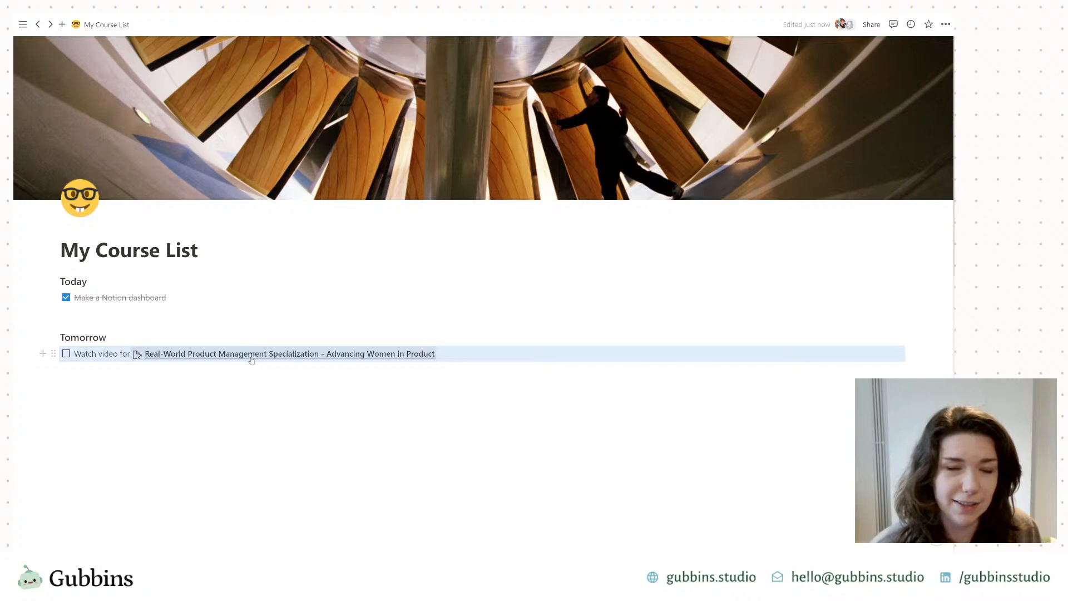
left_click(193, 374)
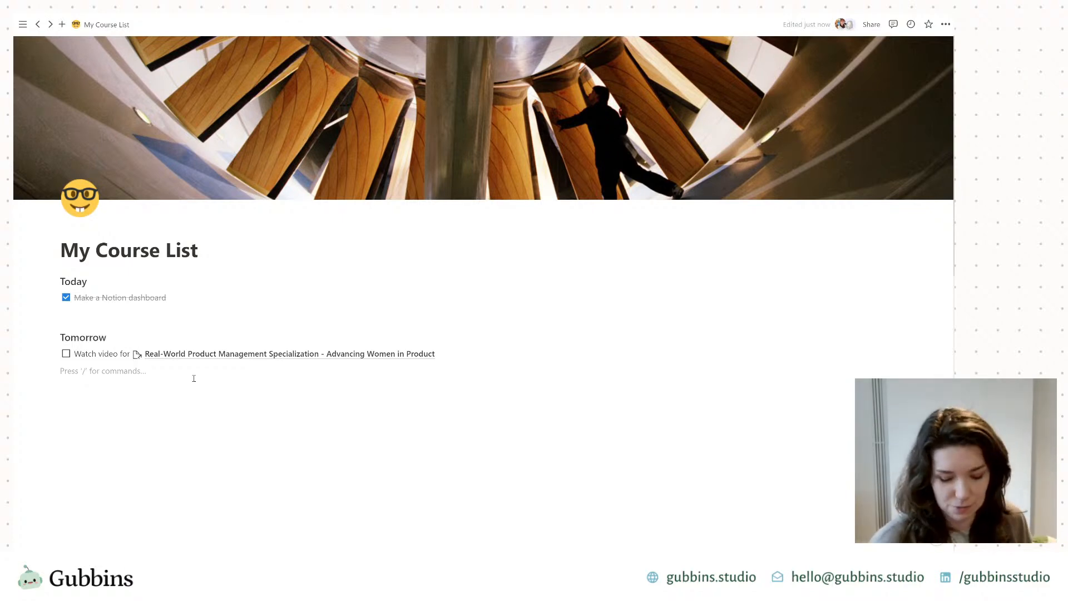
type("@")
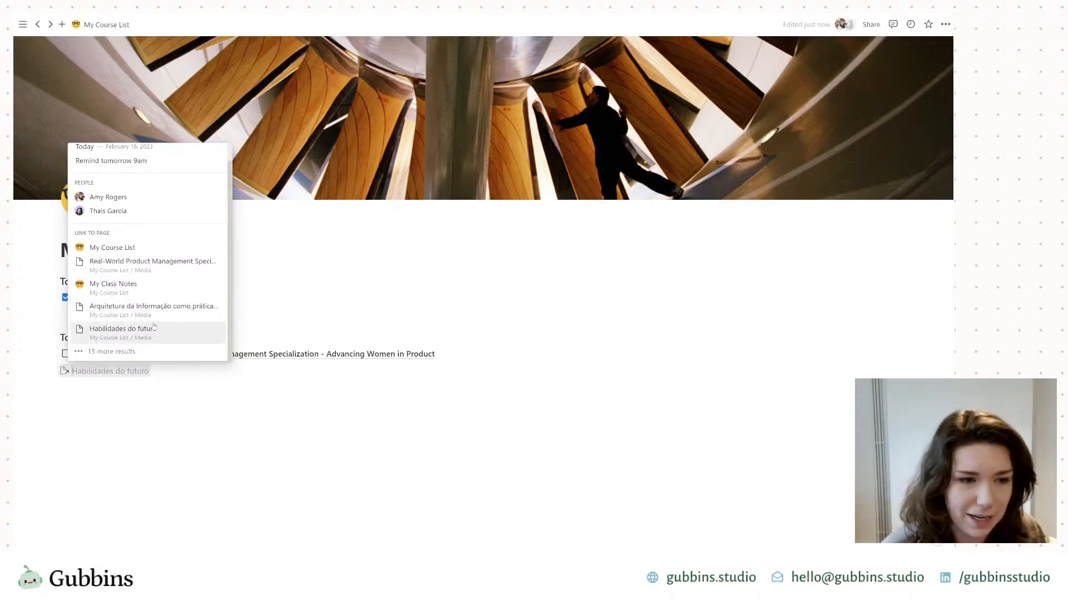
left_click(114, 351)
scroll(201, 349, "down", 5)
scroll(172, 343, "up", 2)
scroll(169, 341, "down", 2)
left_click(229, 414)
left_click(73, 383)
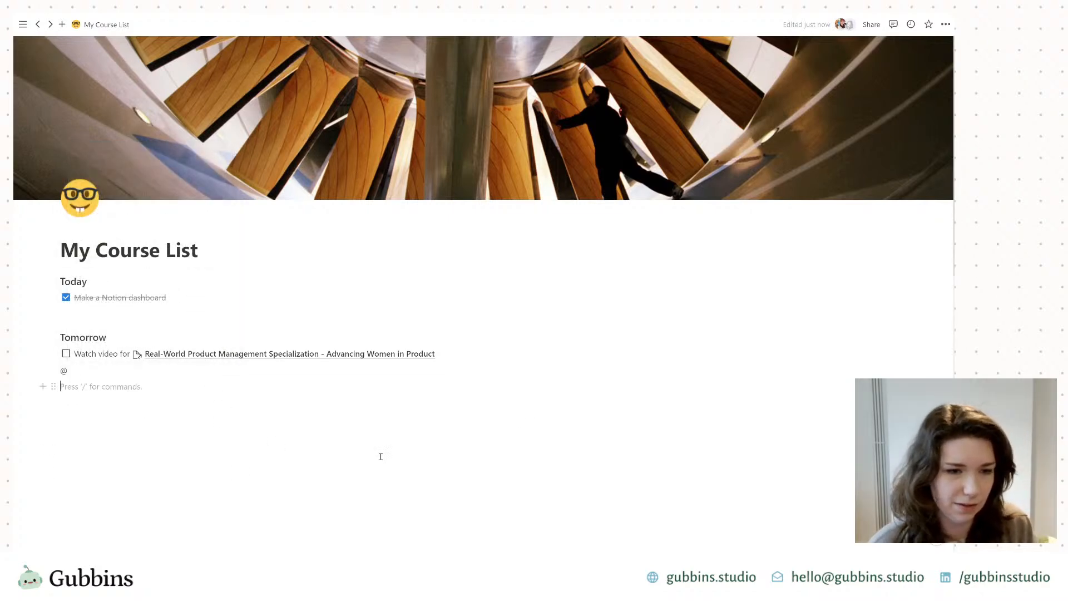
left_click_drag(26, 428, 95, 372)
key("BackSpace")
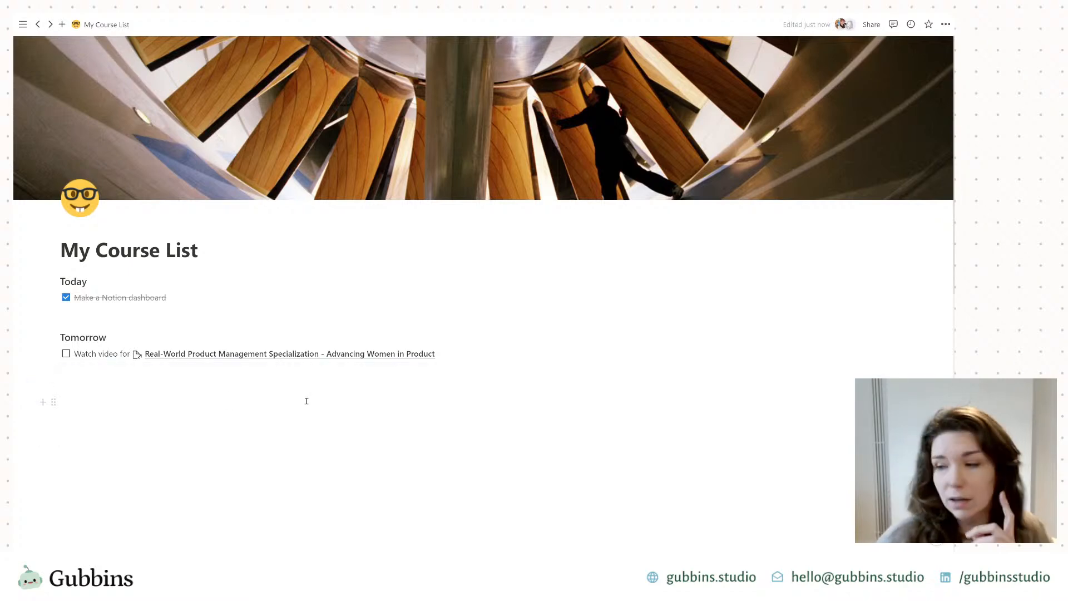
Step: Remove the empty line between the "Make a Notion dashboard" to-do and the Tomorrow heading
left_click(88, 314)
key("BackSpace")
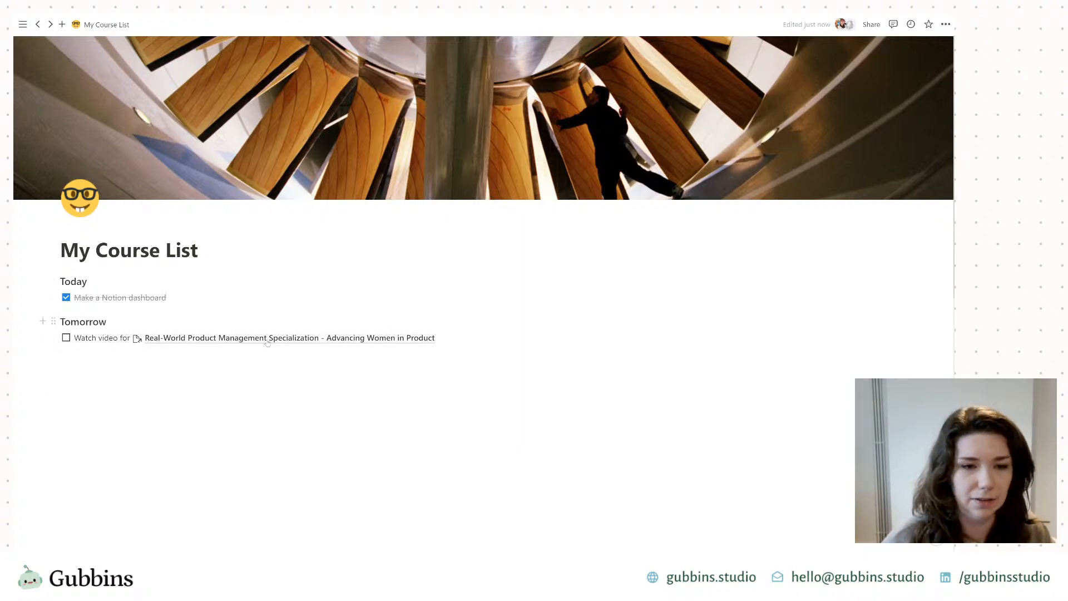
Step: Add an empty to-do below the last item under Tomorrow and check off the "Watch video for" to-do
left_click(71, 354)
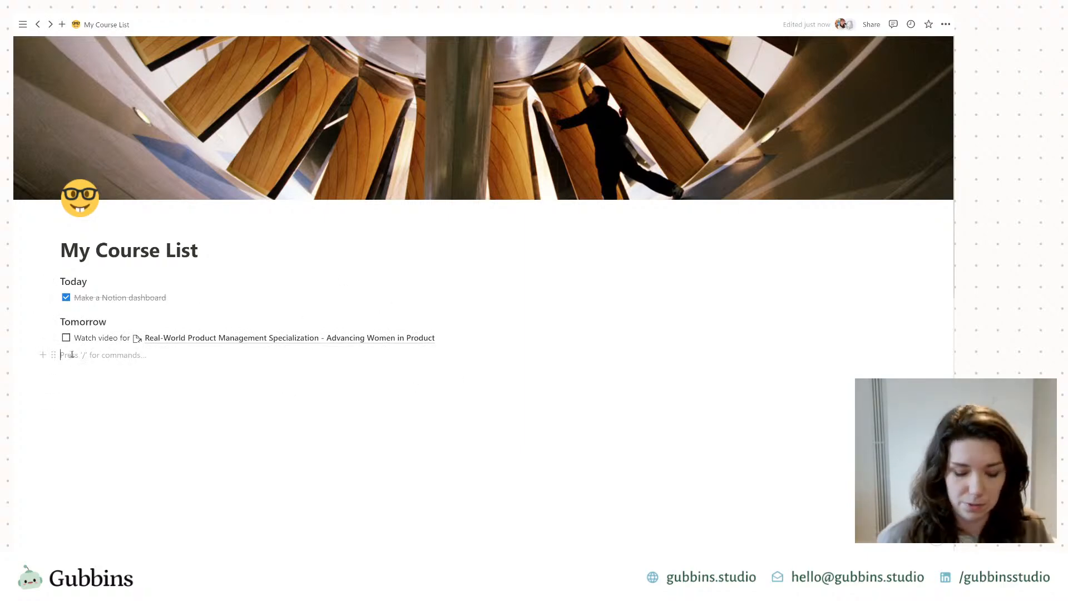
type("[]")
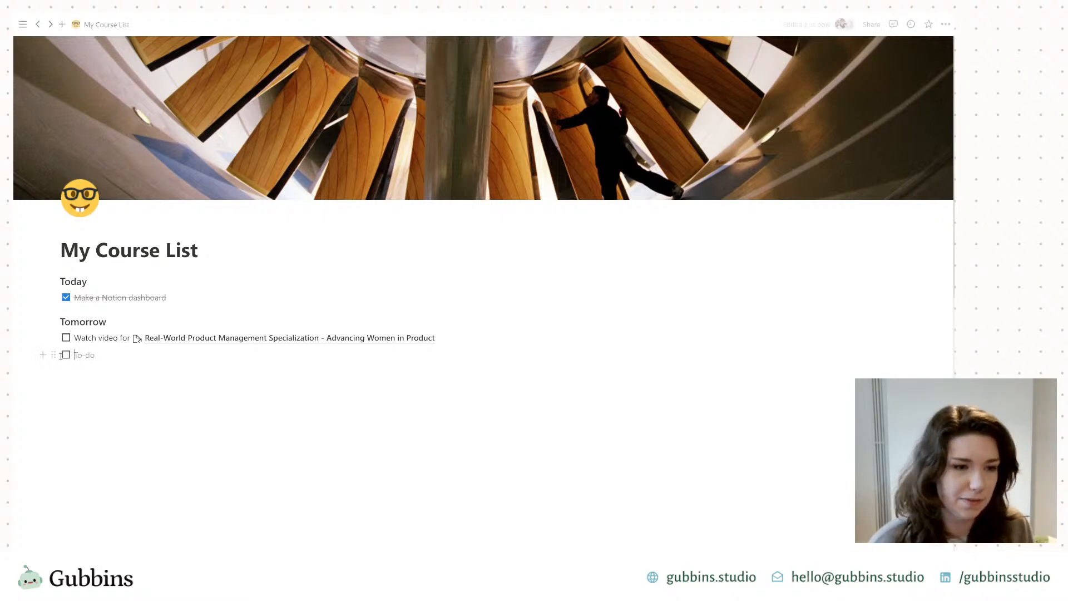
left_click(66, 337)
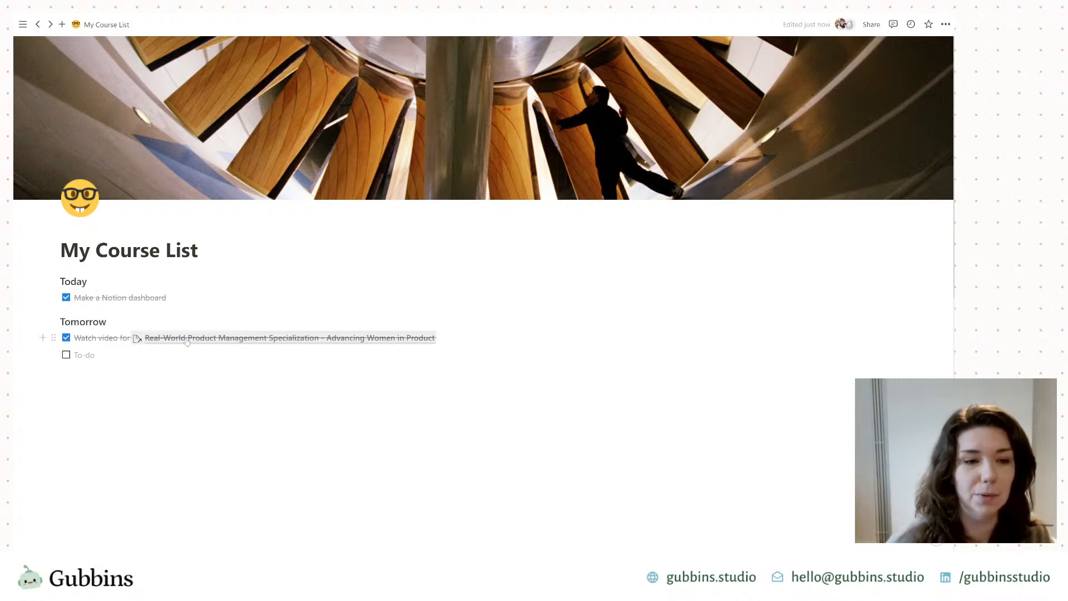
Step: Open the linked Real-World Product Management Specialization page and add a to-do reading "Watch Video A" to its body
left_click(185, 339)
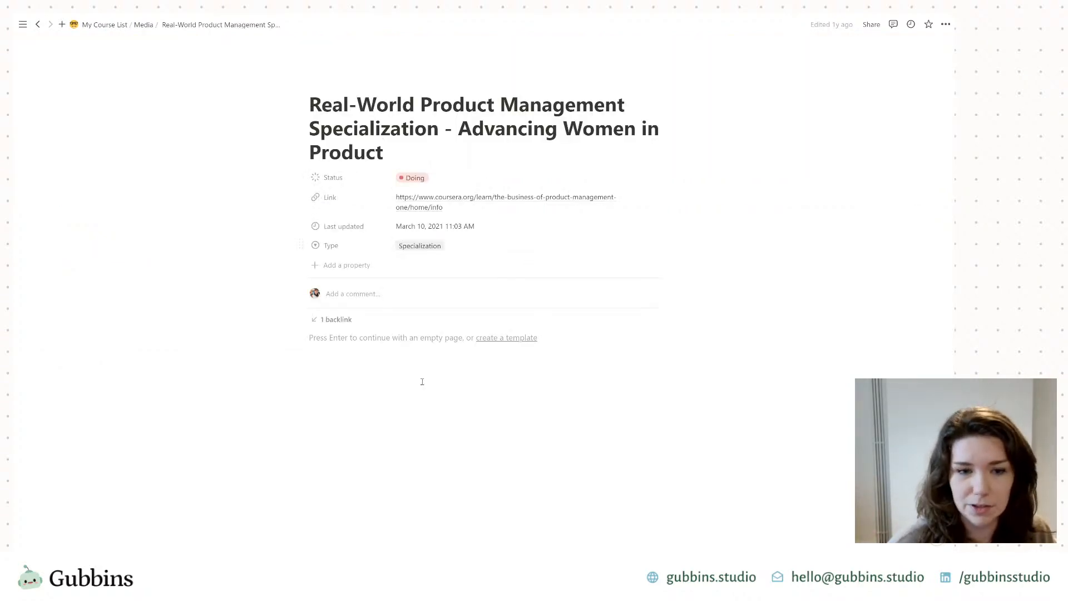
type("[")
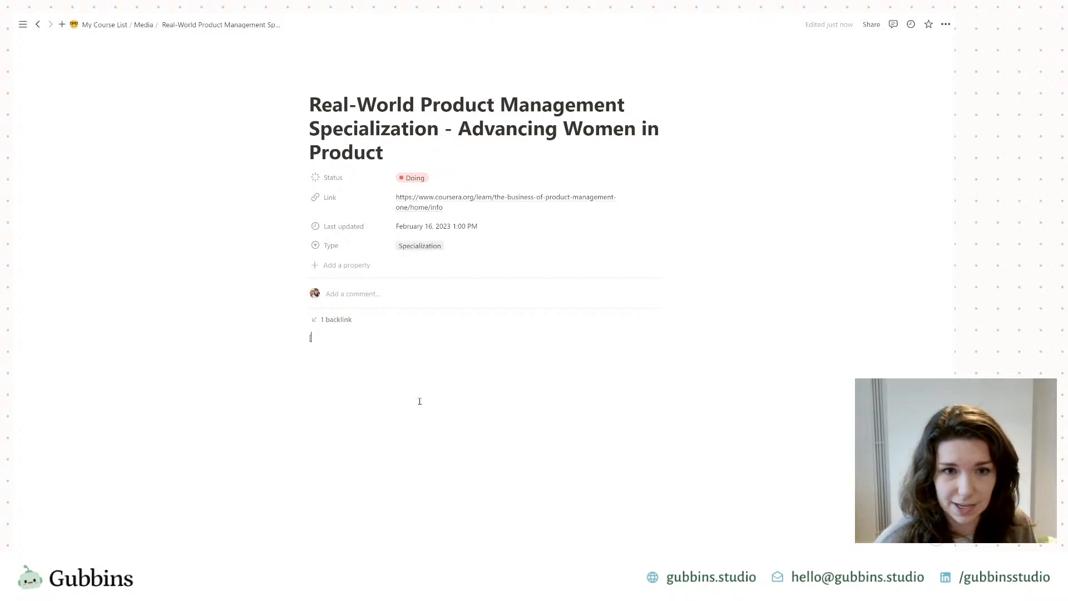
type("] Watch Video A")
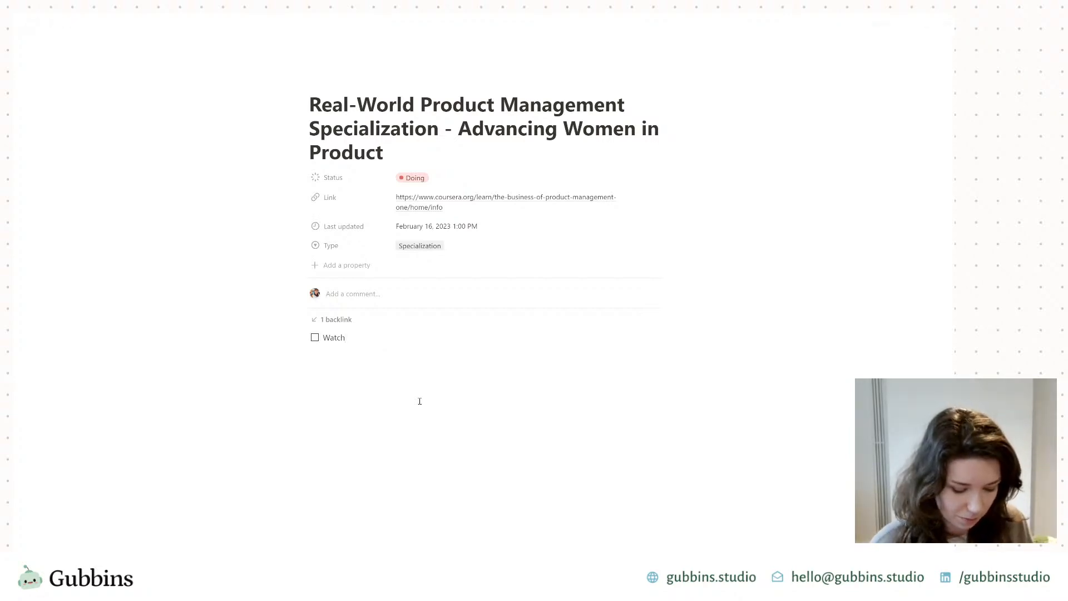
Step: Add a second to-do reading "Watch Video B" below "Watch Video A" on the course page
key("Return")
type("Watch Video B")
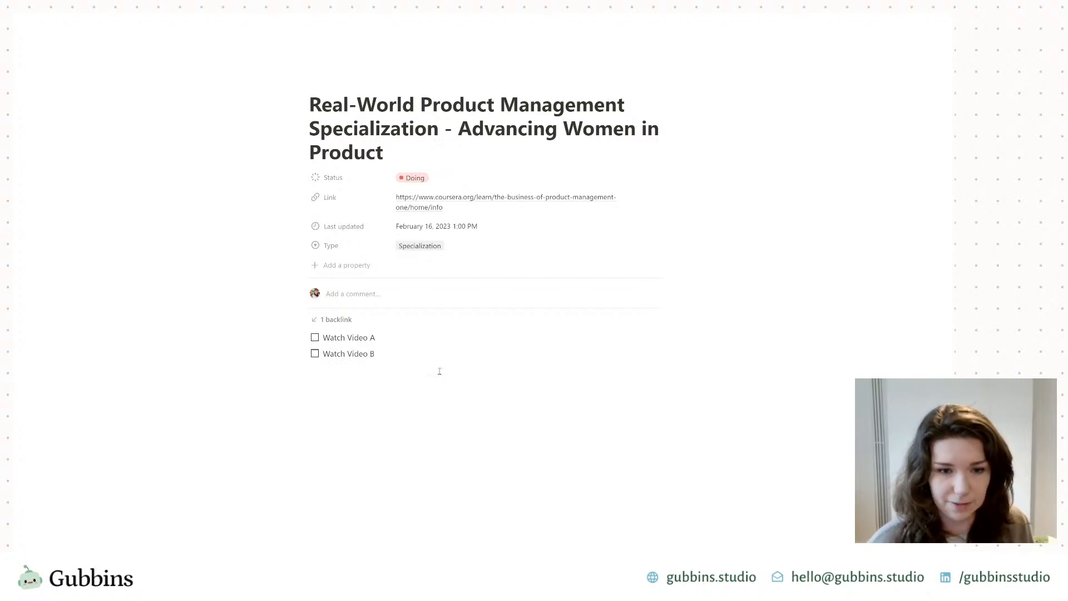
key("Escape")
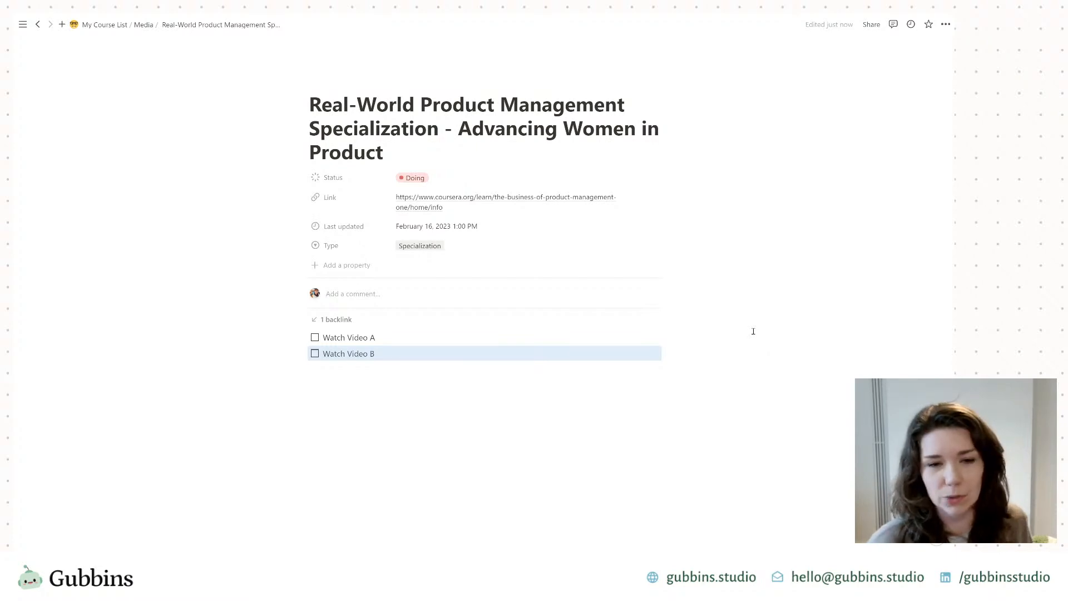
Step: Delete the "Watch Video A" and "Watch Video B" to-dos and return to the My Course List page
left_click_drag(757, 354, 381, 341)
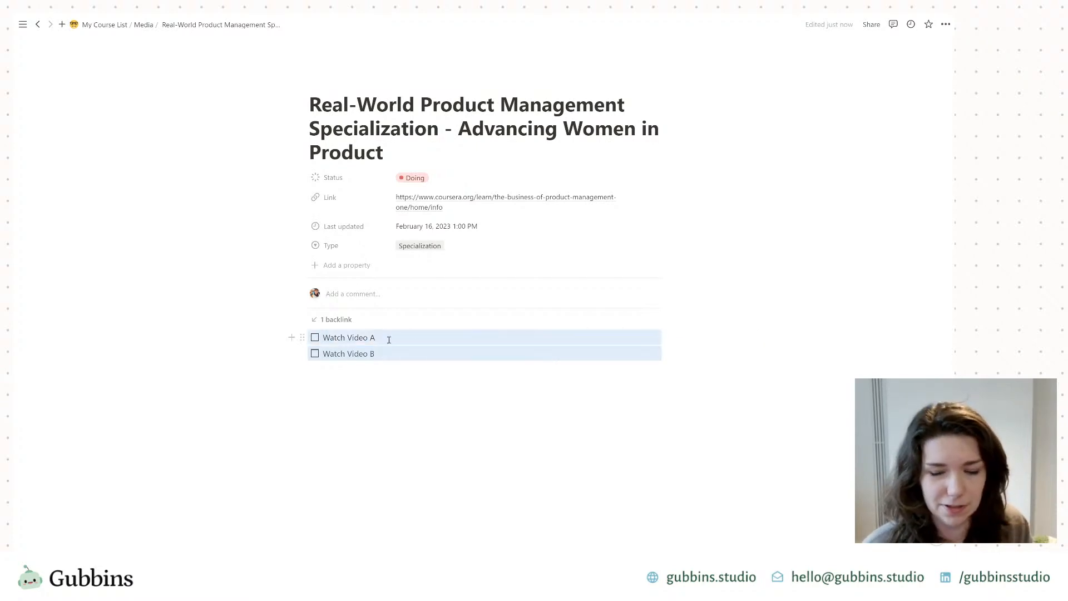
key("BackSpace")
left_click(144, 26)
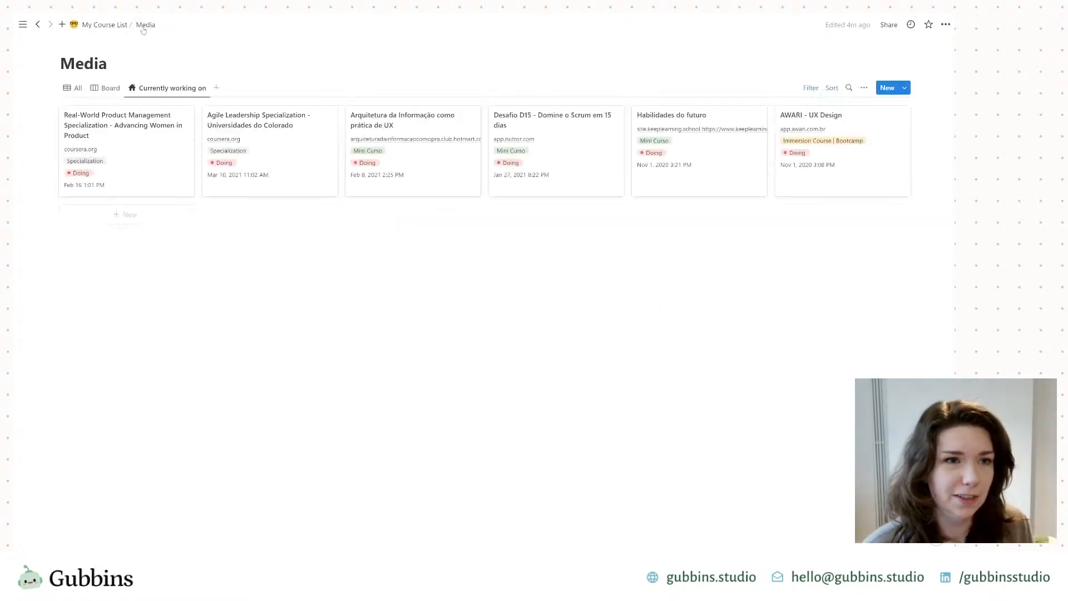
left_click(119, 26)
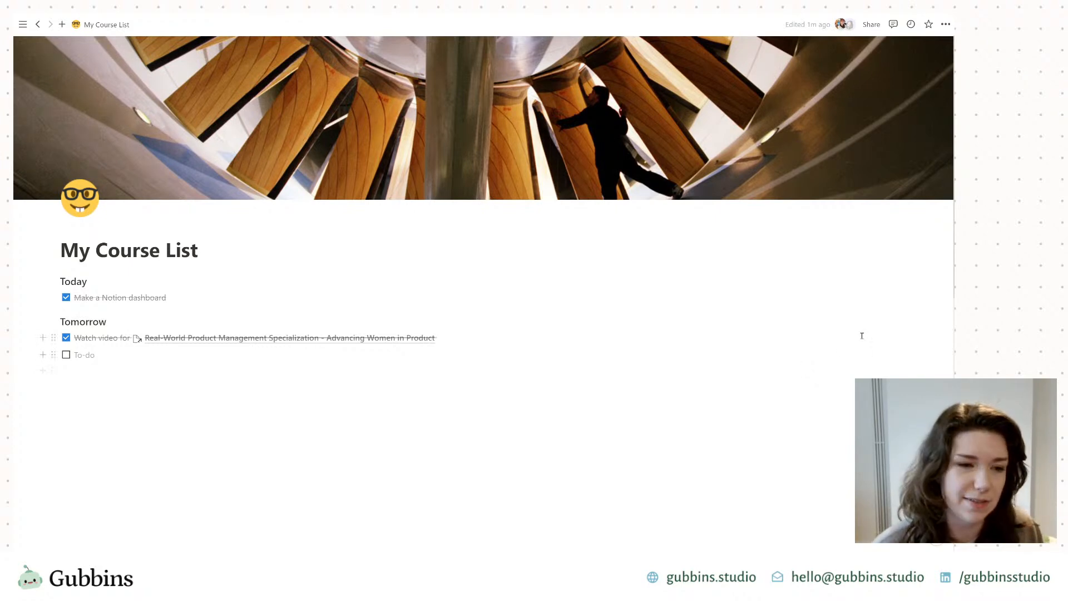
Step: Add two text lines reading "a" and "b" in the empty area between the Tomorrow to-dos and the course gallery
scroll(759, 350, "down", 3)
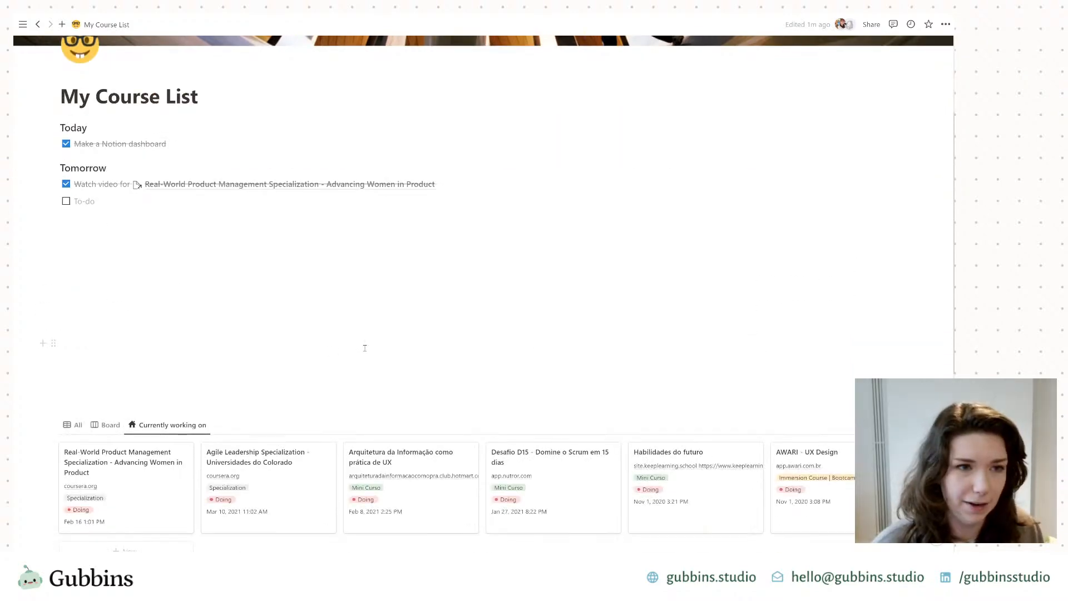
scroll(342, 355, "up", 2)
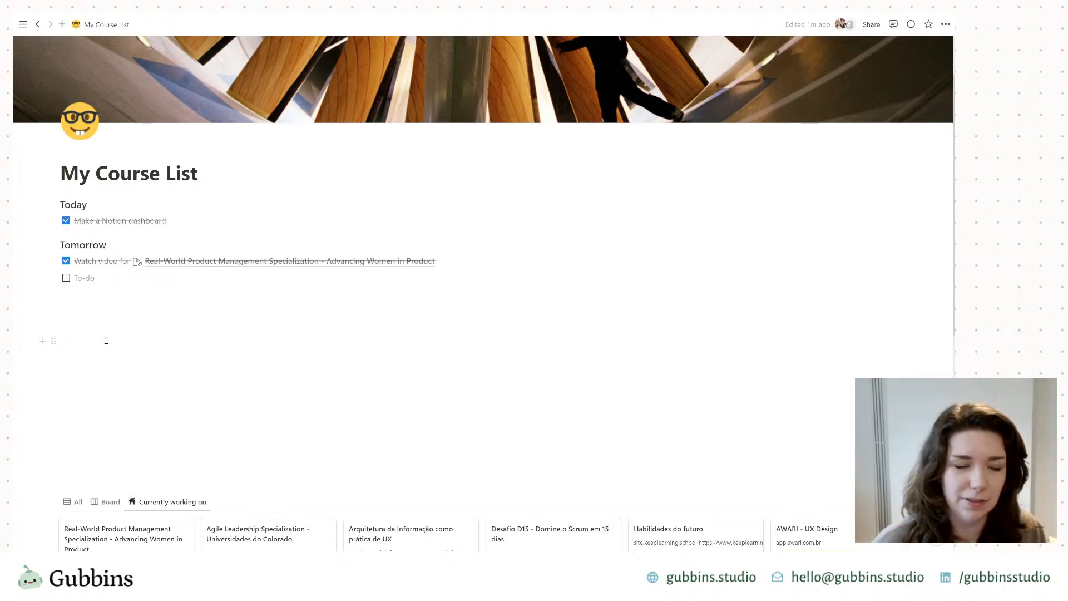
left_click(89, 335)
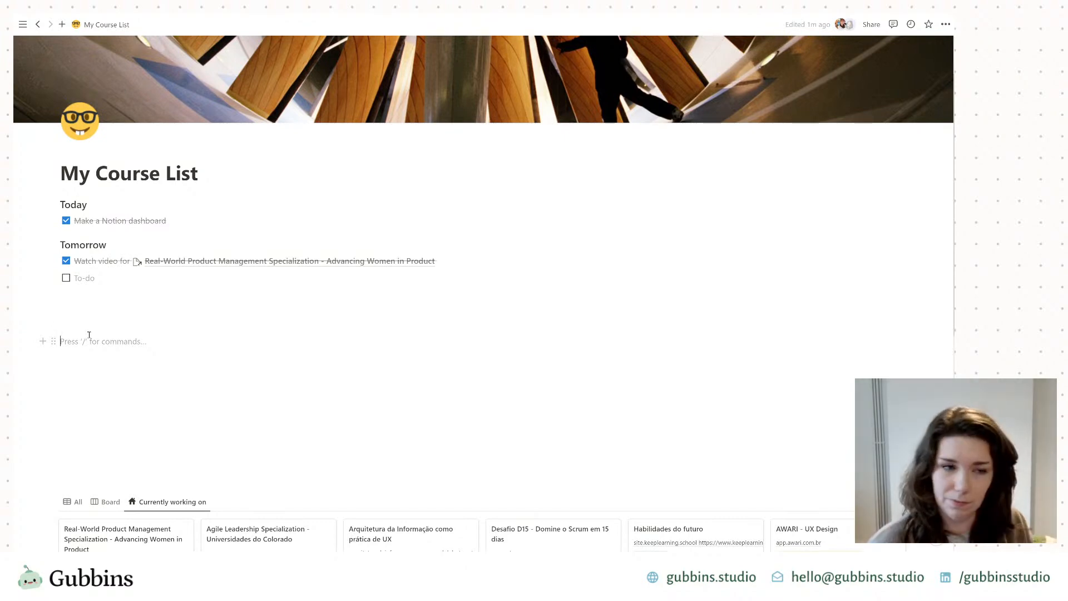
type("a")
key("Return")
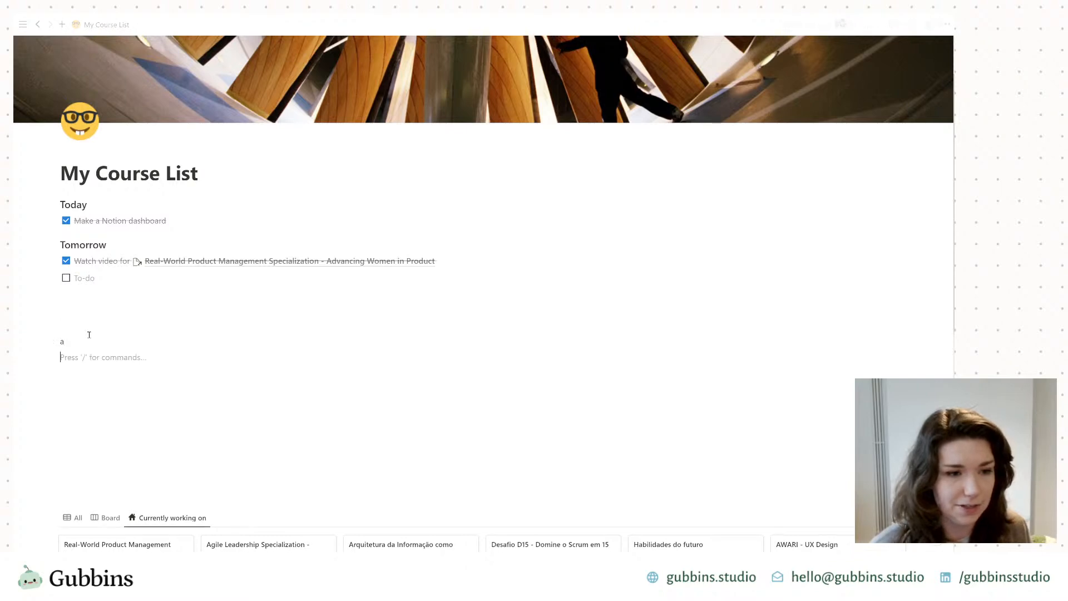
type("b")
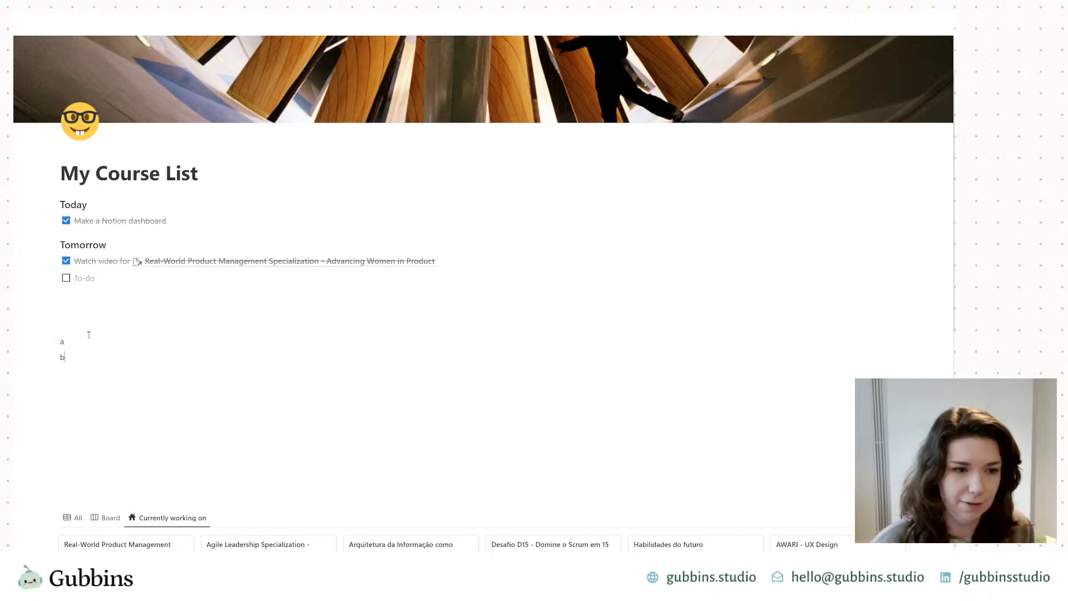
key("Return")
left_click(69, 343)
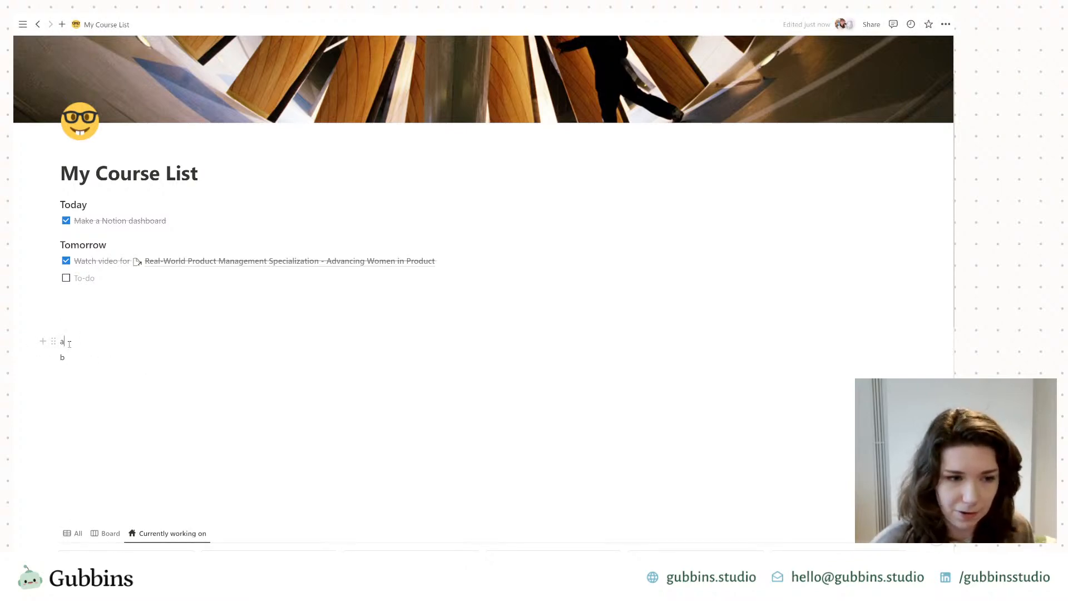
Step: Turn the text lines "a" and "b" into two side-by-side columns
left_click_drag(25, 334, 107, 358)
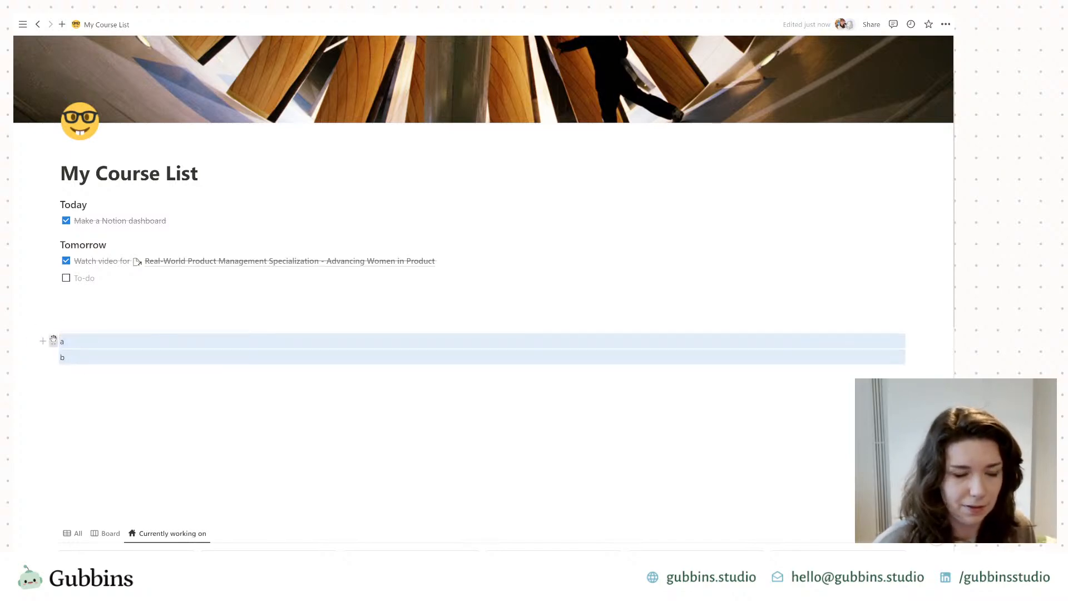
left_click(54, 341)
mouse_move(134, 320)
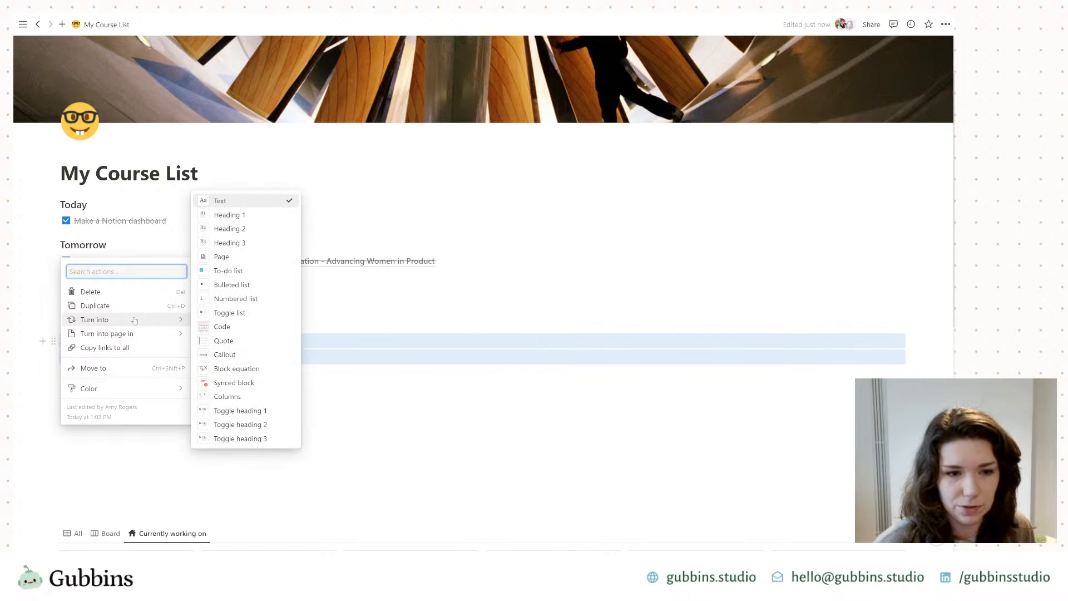
left_click(234, 398)
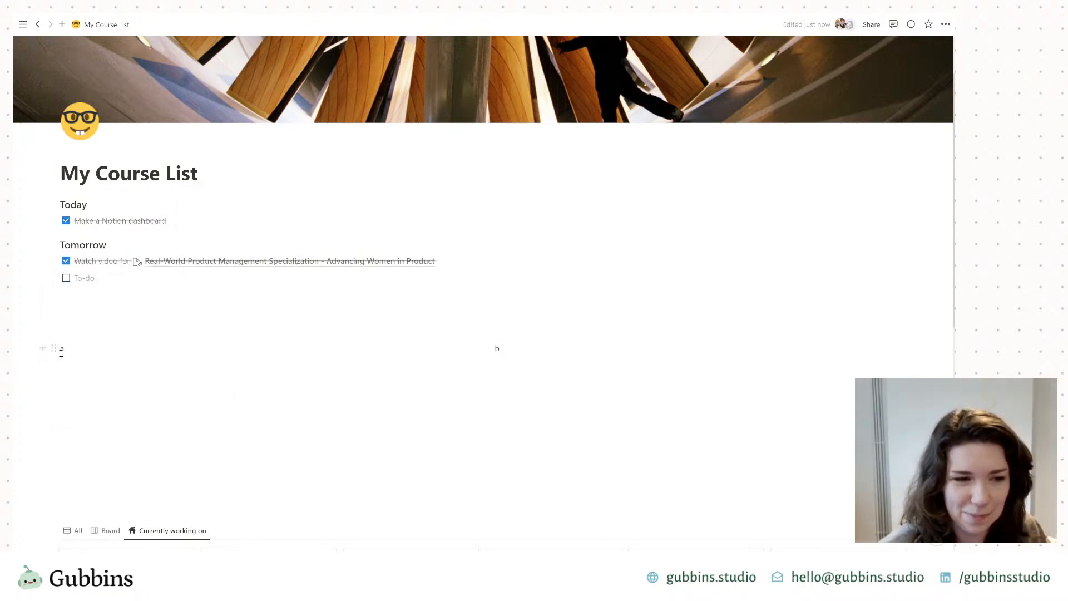
left_click_drag(923, 382, 192, 304)
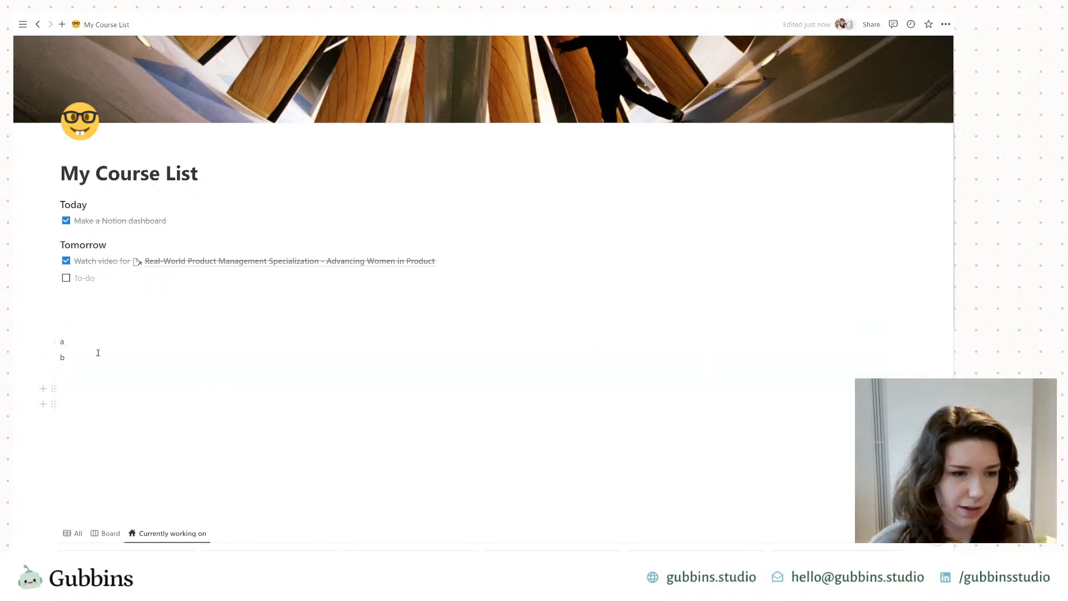
Step: Add three more text lines reading "c", "d" and "e" below the "b" line
key("Return")
type("c")
key("Return")
type("d")
key("Return")
type("d")
key("BackSpace")
type("e")
key("Escape")
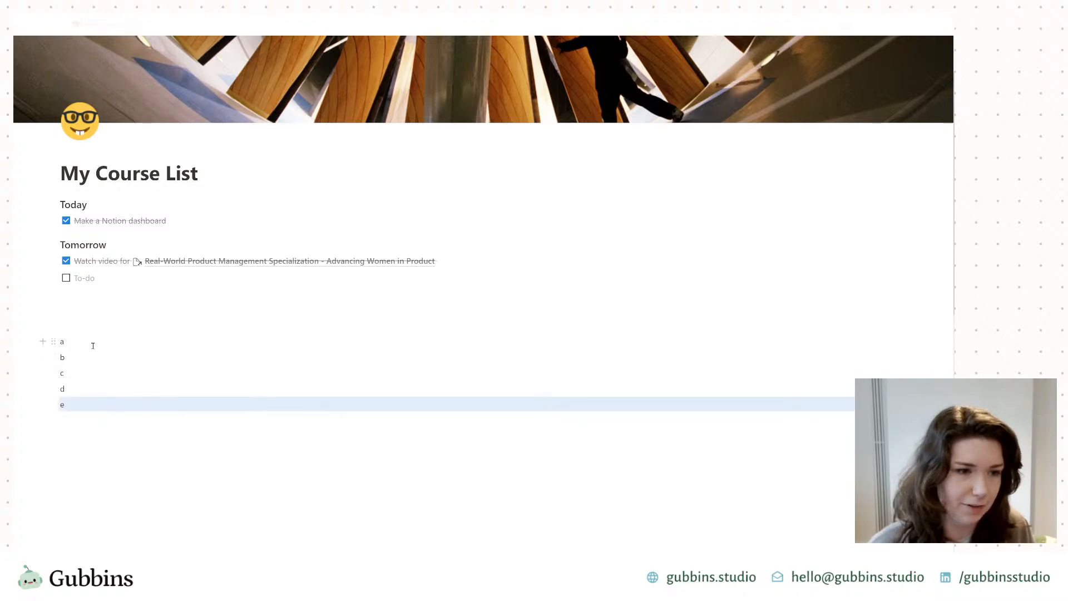
Step: Turn the five text lines "a" to "e" into five columns and narrow the "b" column
left_click_drag(37, 346, 95, 395)
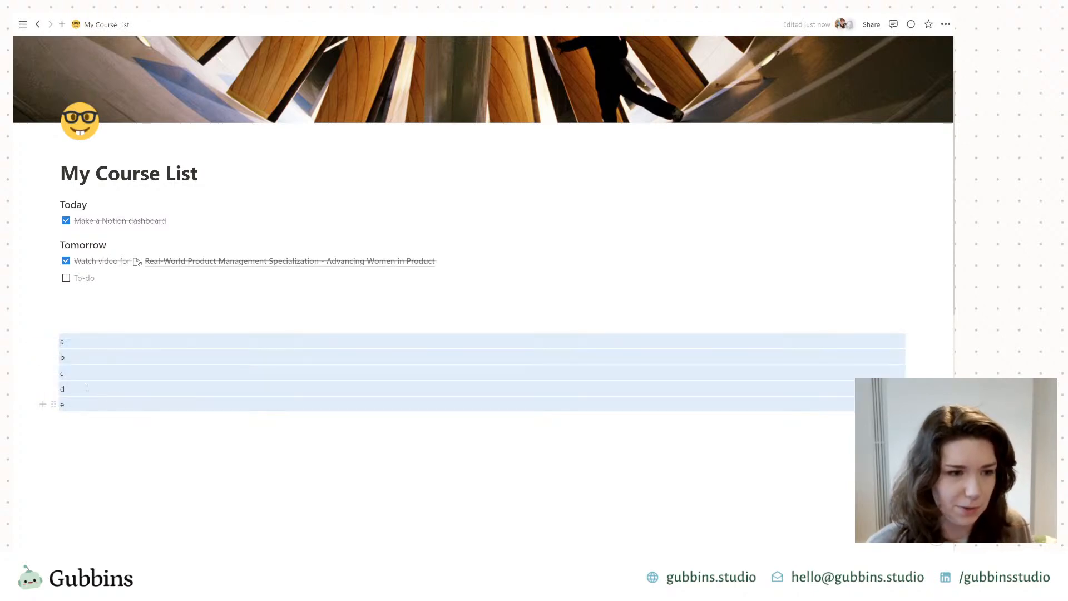
left_click(52, 340)
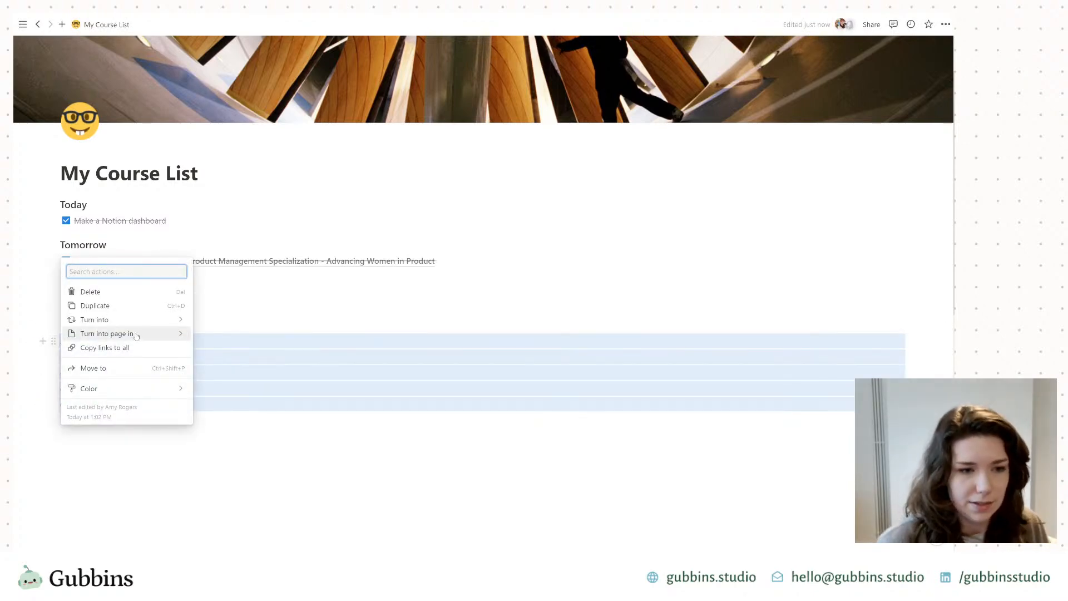
mouse_move(136, 320)
left_click(237, 396)
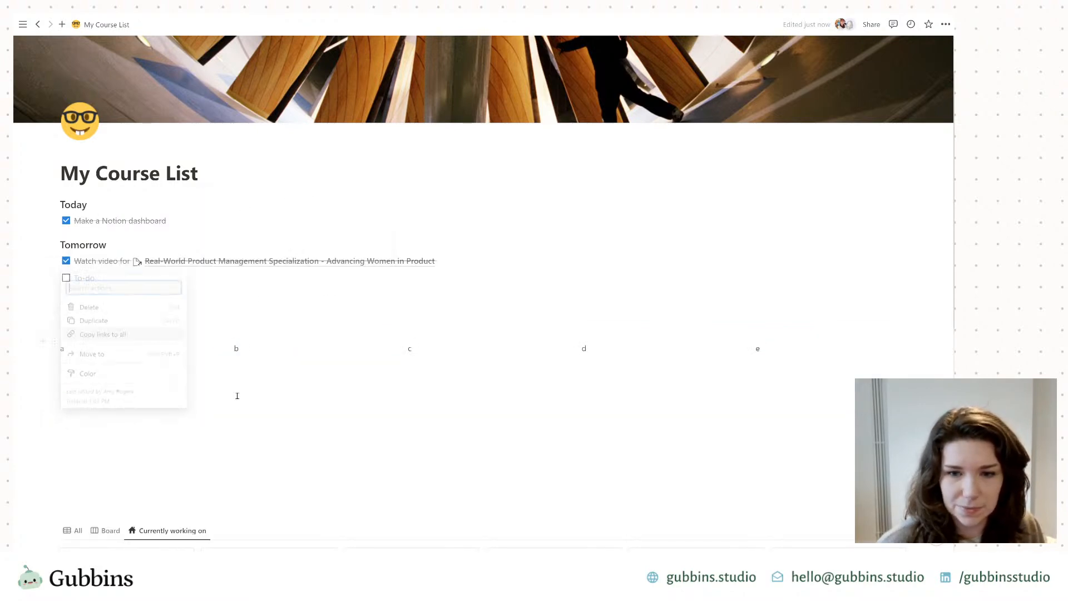
left_click_drag(912, 420, 448, 297)
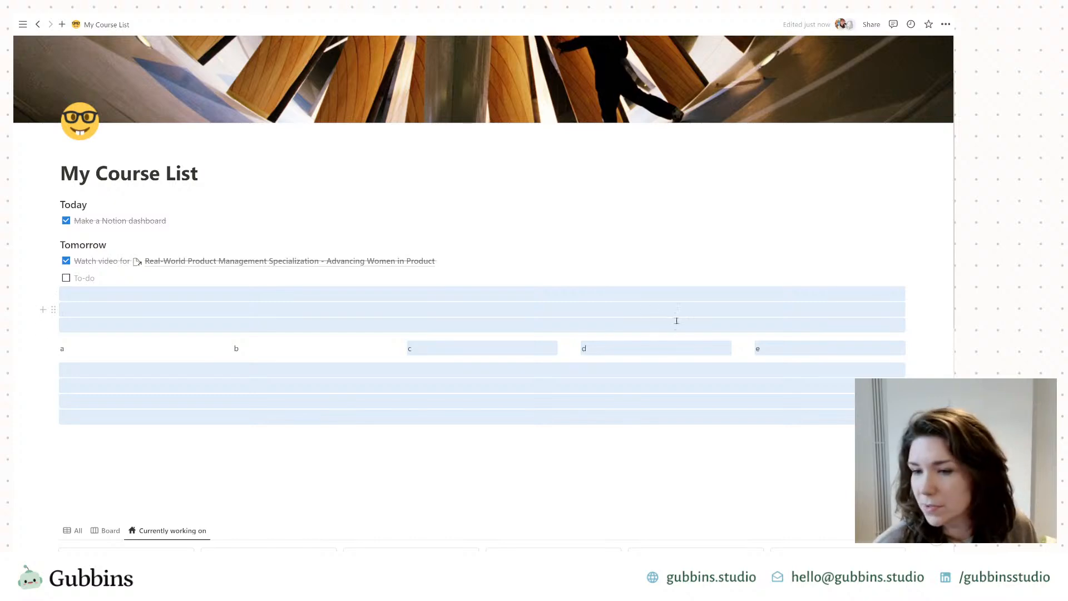
left_click(934, 346)
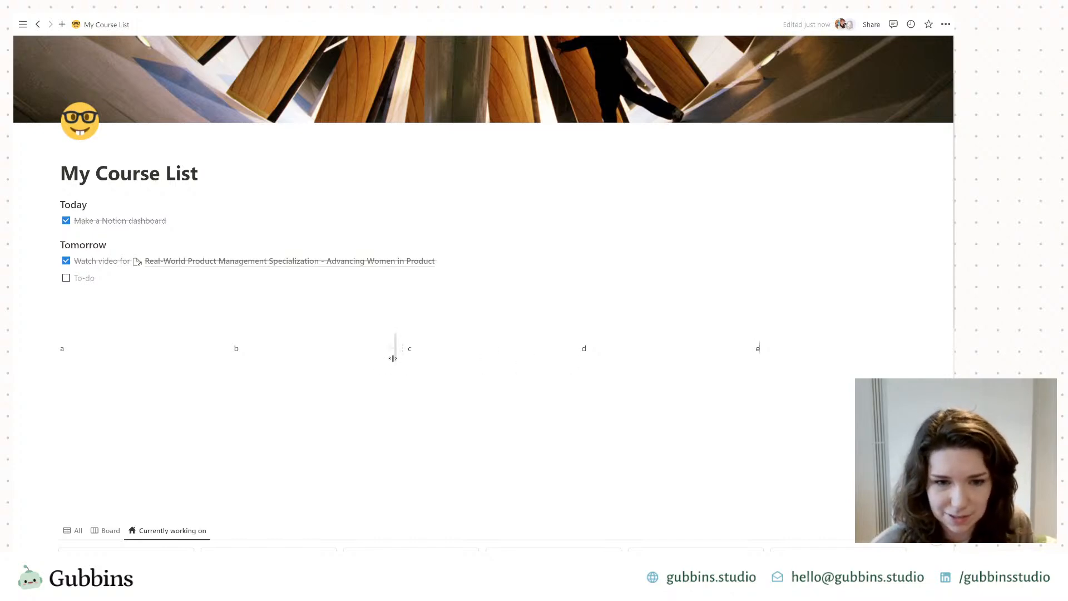
left_click_drag(394, 358, 312, 365)
Step: Delete the row of columns "a" to "e" together with the adjacent empty lines
left_click_drag(728, 398, 106, 332)
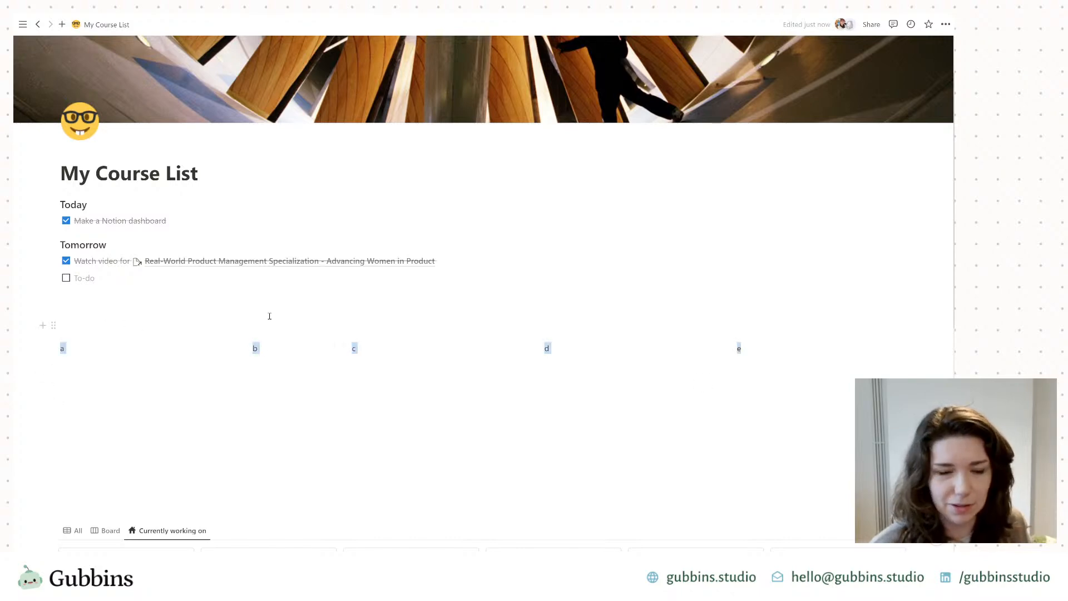
left_click_drag(191, 323, 192, 323)
left_click(356, 386)
left_click_drag(921, 431, 66, 307)
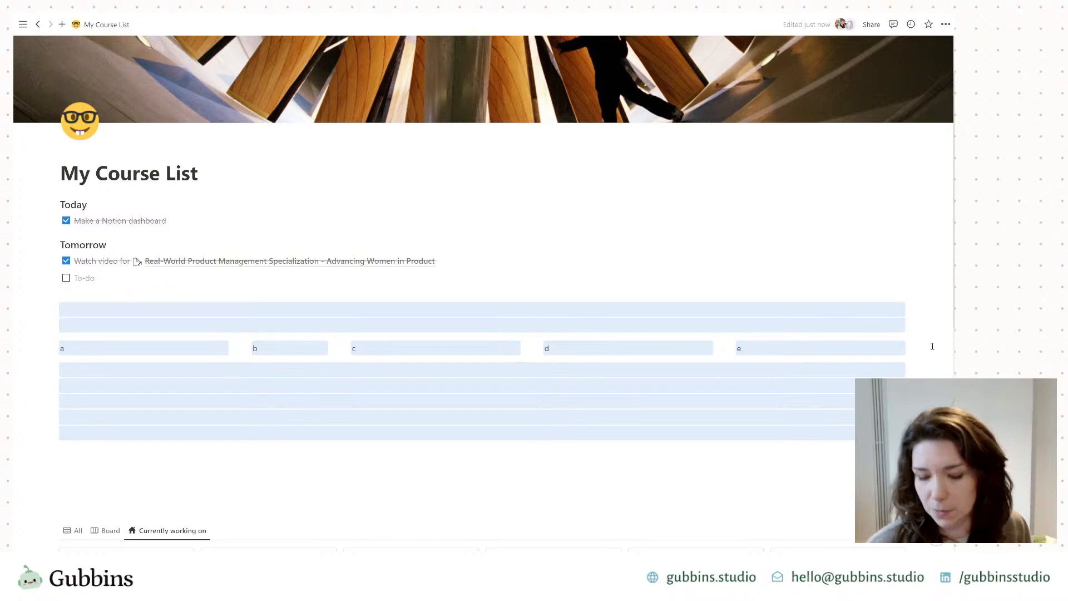
left_click_drag(931, 386, 23, 329)
key("BackSpace")
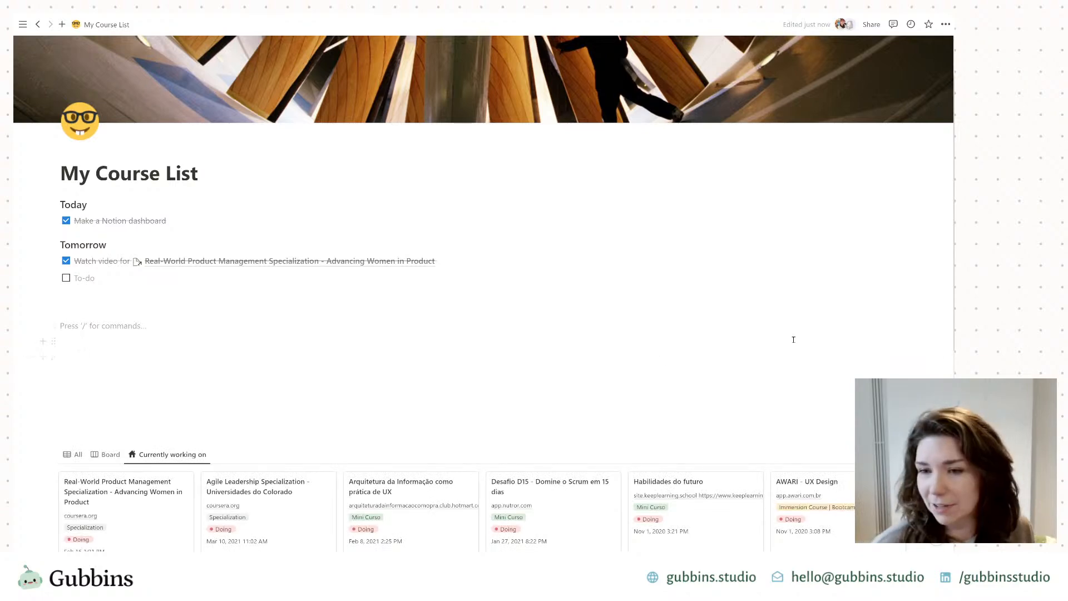
Step: Apply a blue background to five empty lines between the Tomorrow to-dos and the course gallery
key("ctrl+z")
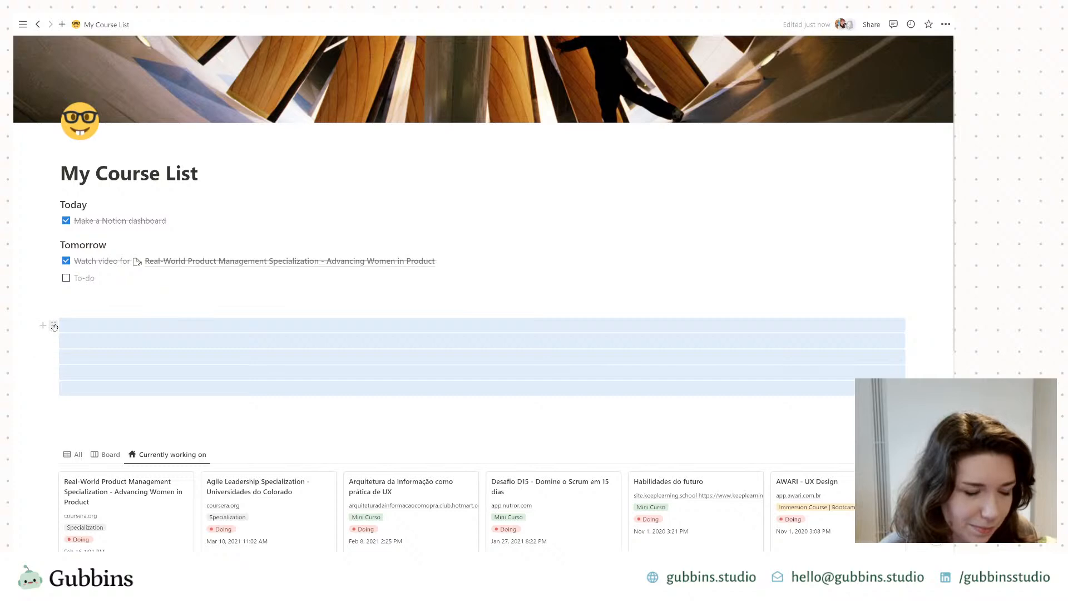
left_click(54, 325)
mouse_move(132, 374)
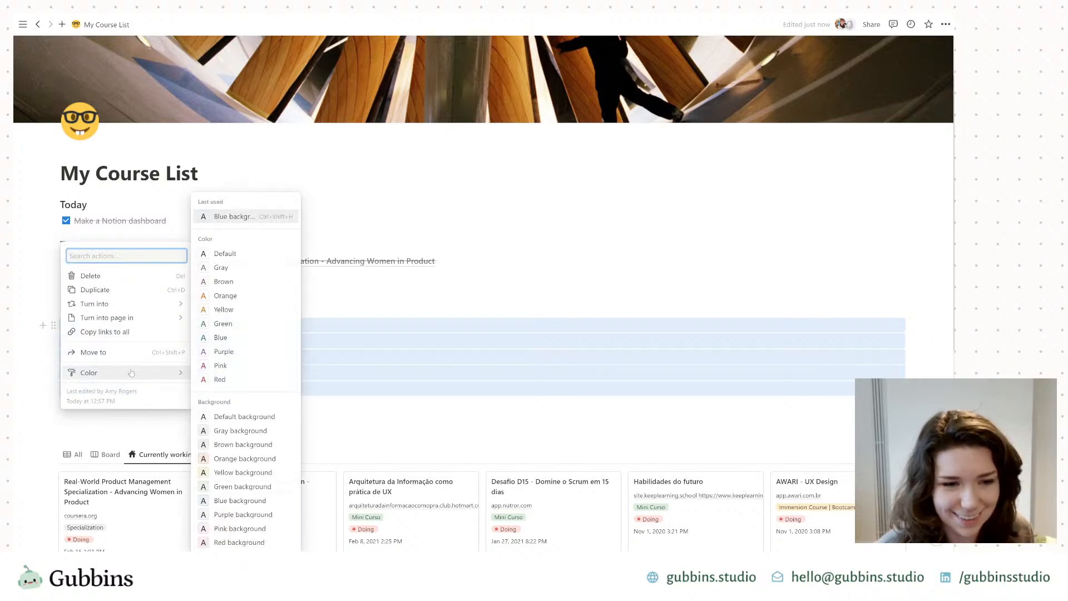
left_click(236, 500)
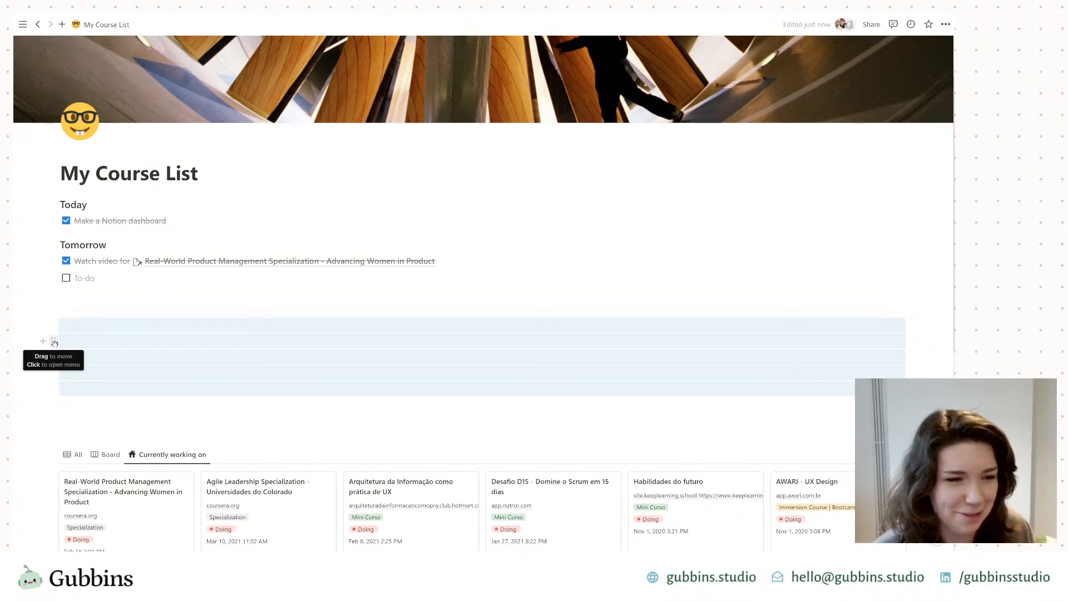
Step: Place the second blue line beside the first and pair the last two blue lines side by side as columns
left_click(53, 343)
left_click_drag(54, 342, 908, 331)
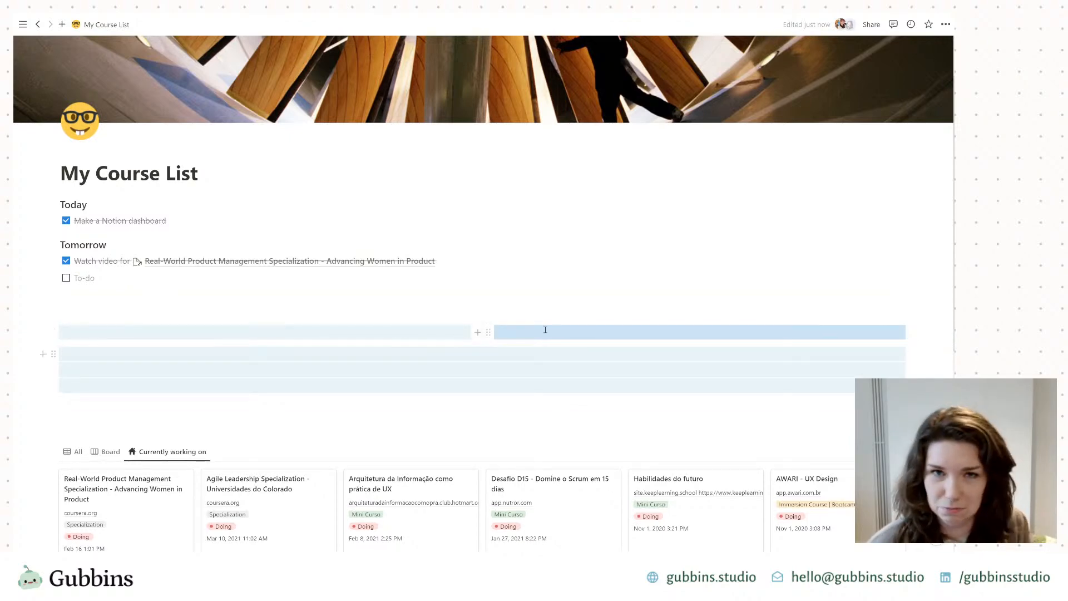
left_click(939, 362)
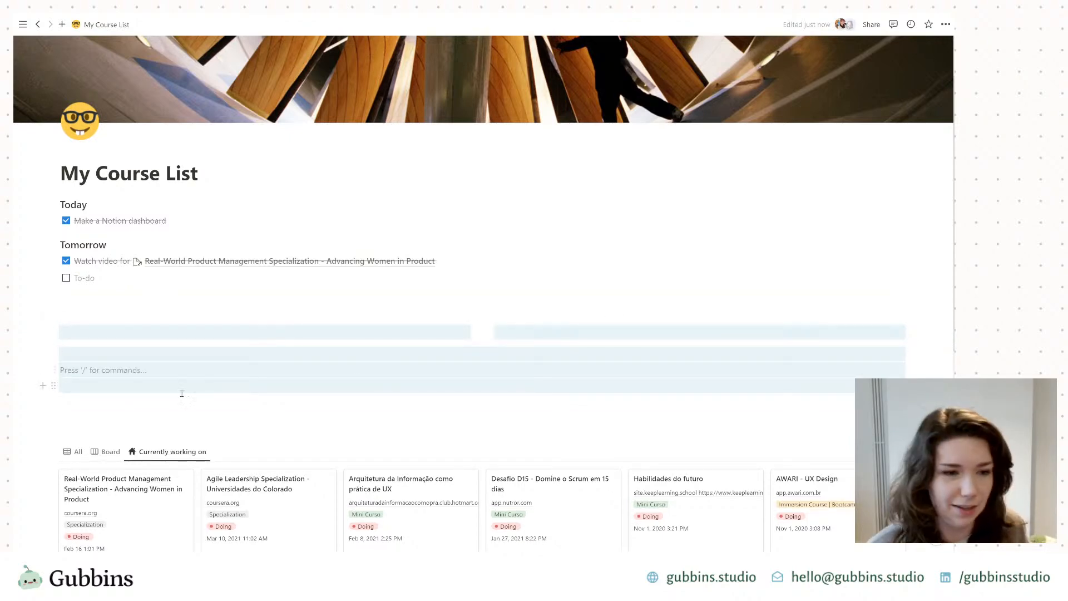
left_click_drag(54, 369, 908, 384)
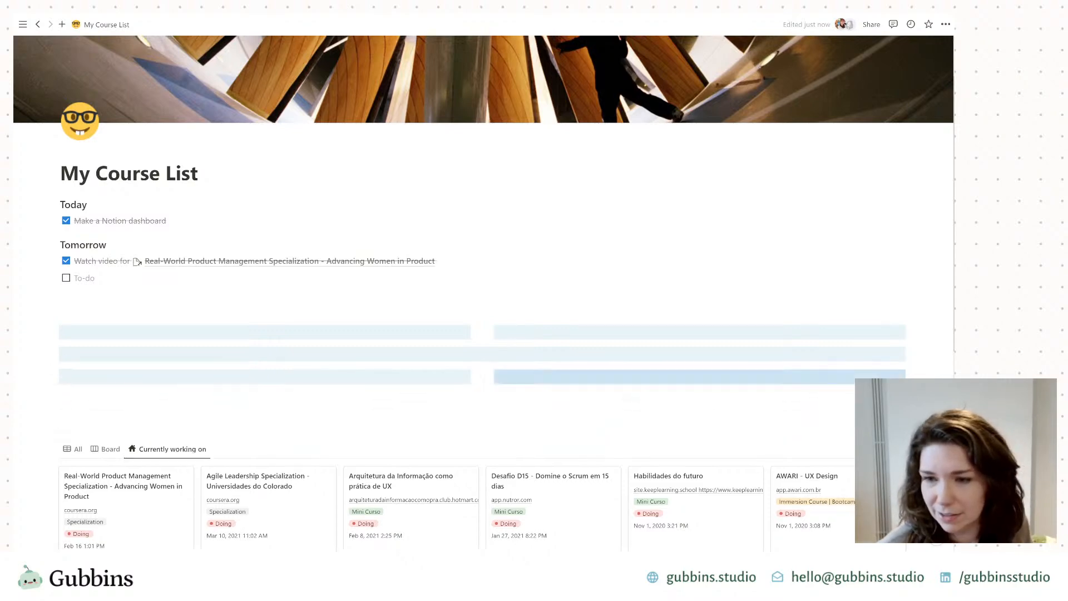
left_click(929, 357)
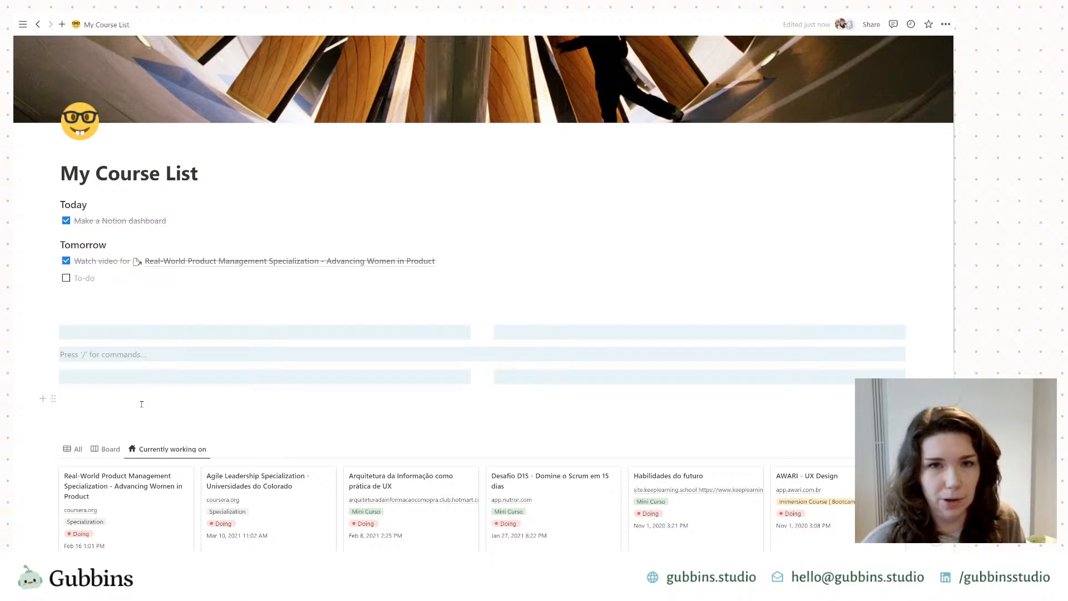
Step: Move the left-hand block of the lower blue pair beneath the right-hand block of the upper pair
left_click_drag(54, 374, 116, 381)
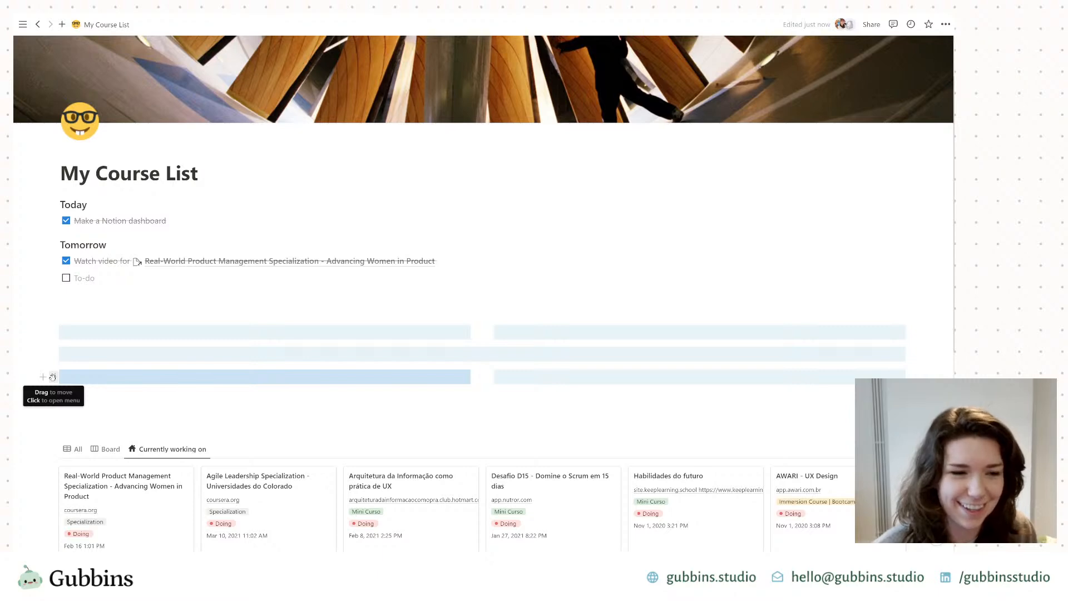
left_click_drag(53, 377, 520, 340)
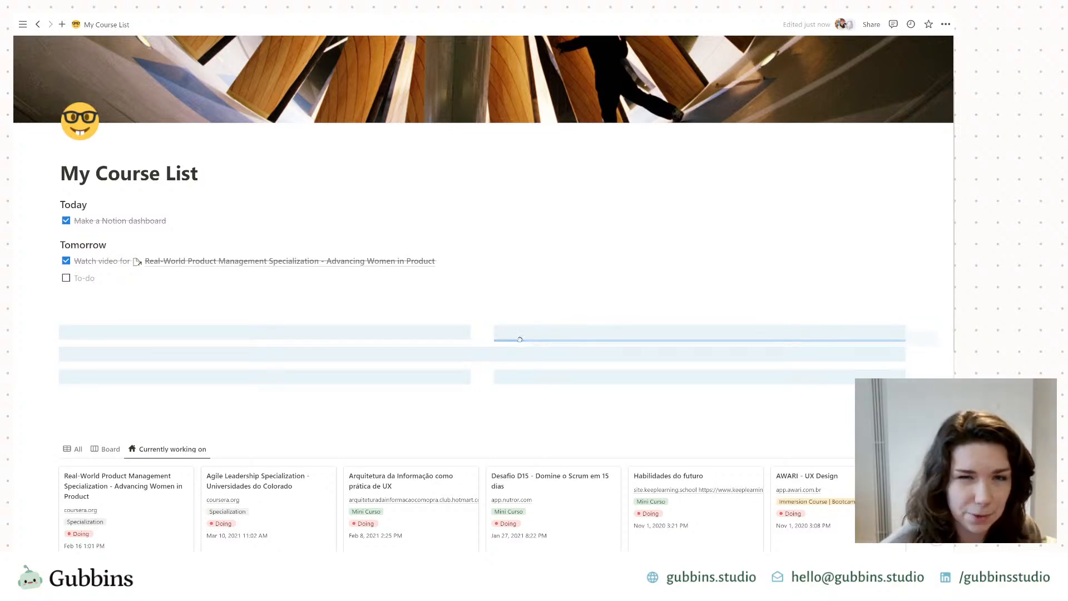
left_click_drag(525, 339, 526, 339)
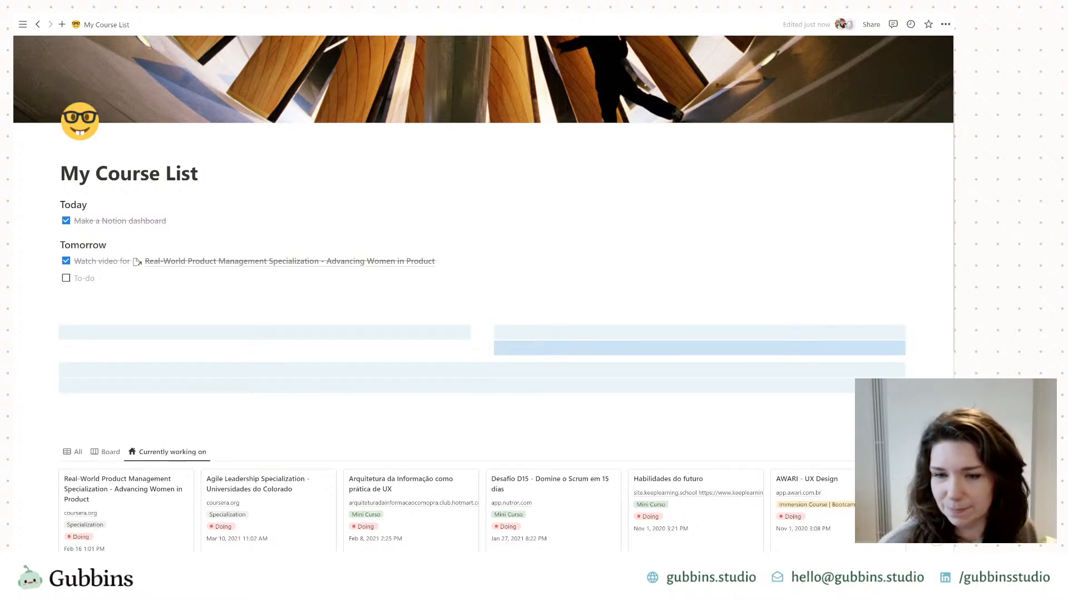
left_click(62, 402)
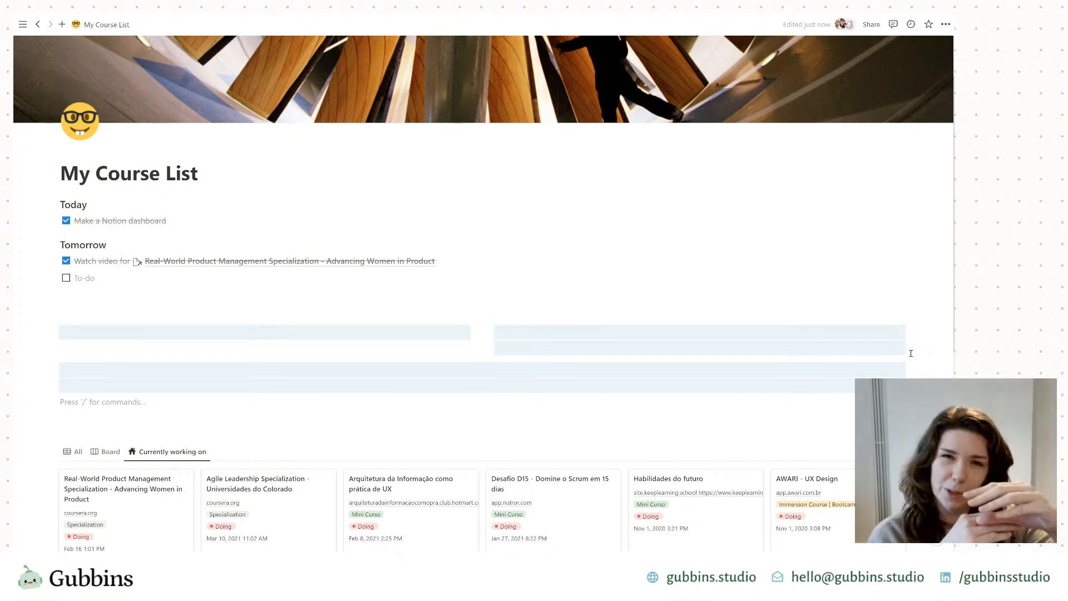
Step: Label the five blue blocks "a" to "e", one letter per block in reading order
left_click(303, 331)
type("a")
left_click(554, 330)
type("c")
key("BackSpace")
type("b")
key("Return")
type("c")
type("d")
key("Return")
type("e")
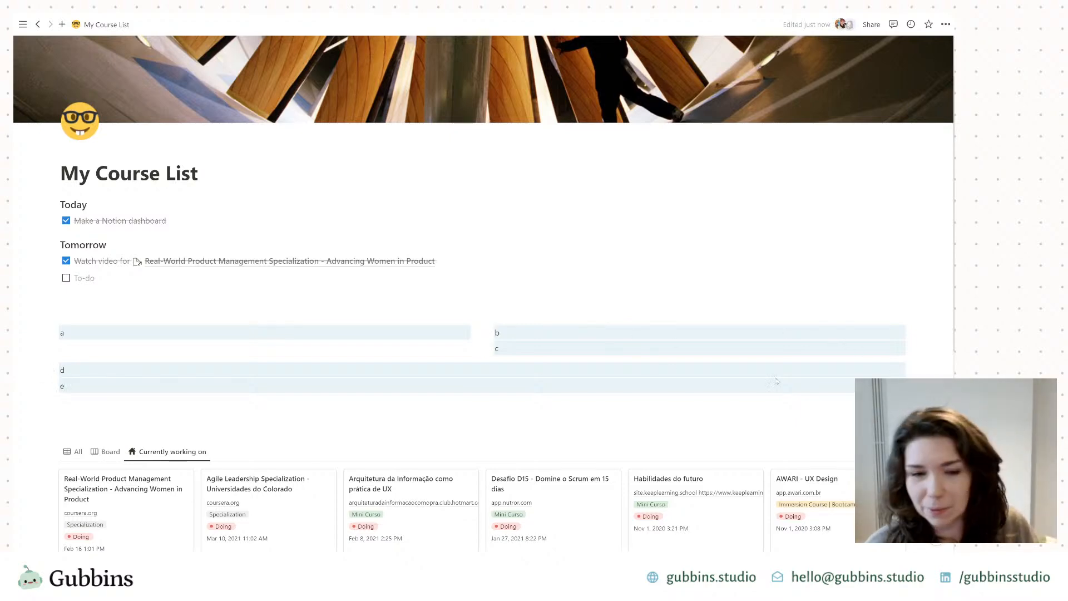
Step: Delete the lettered blue blocks between the Tomorrow to-dos and the course gallery
key("BackSpace")
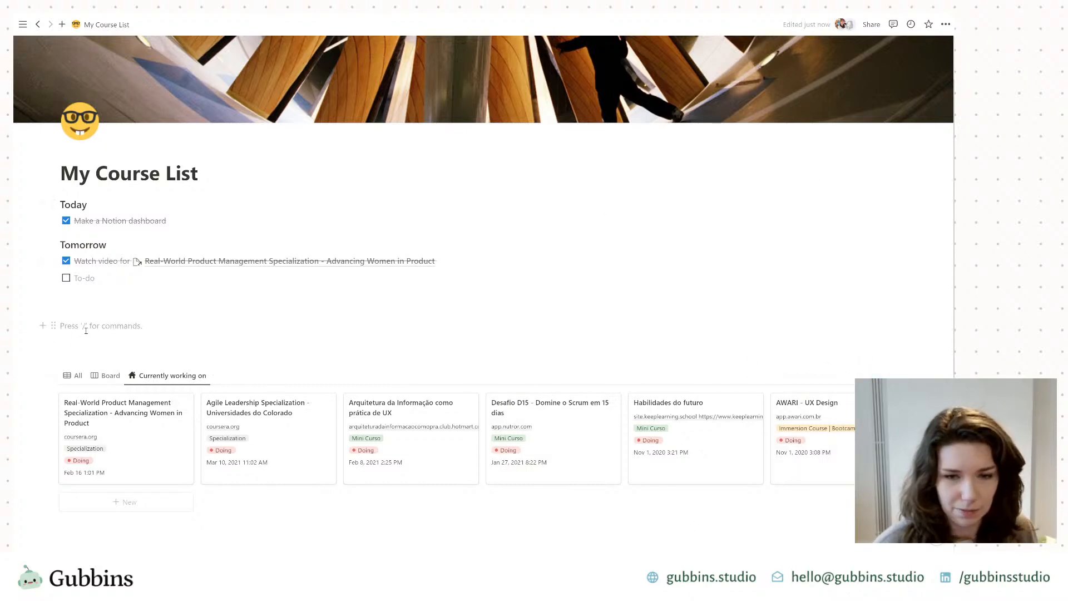
left_click_drag(54, 375, 108, 343)
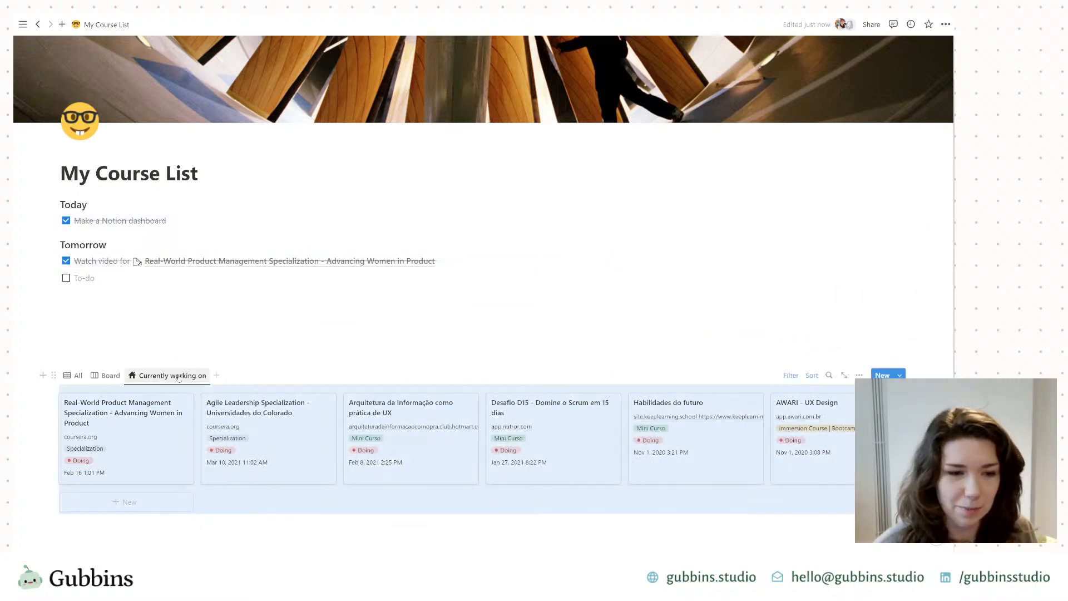
Step: Add text lines "a" and "b" above the course gallery and turn them into two side-by-side columns
left_click(108, 342)
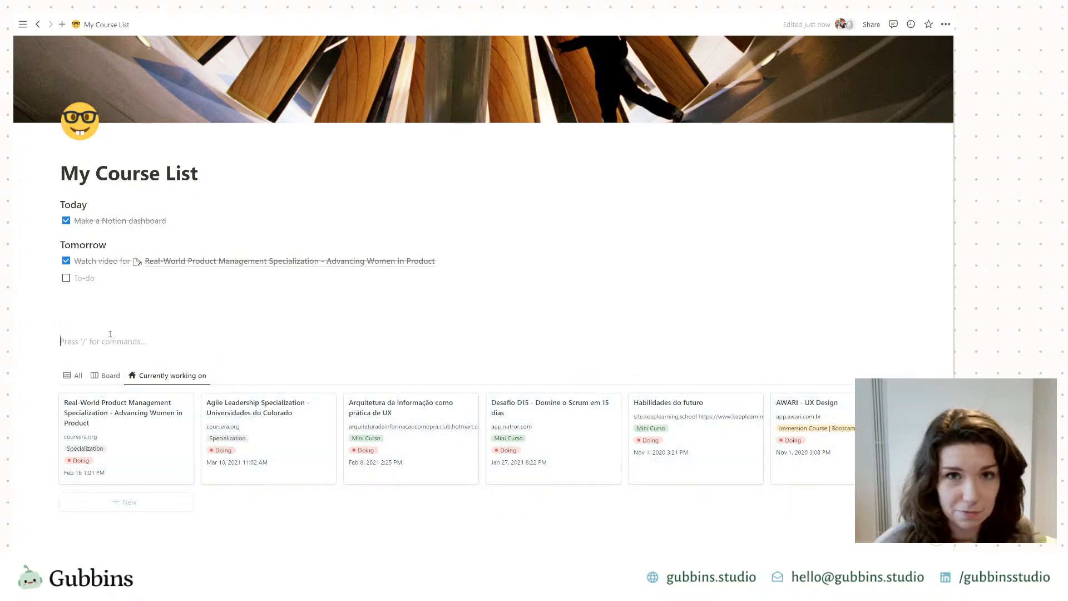
type("a")
key("Return")
type("b")
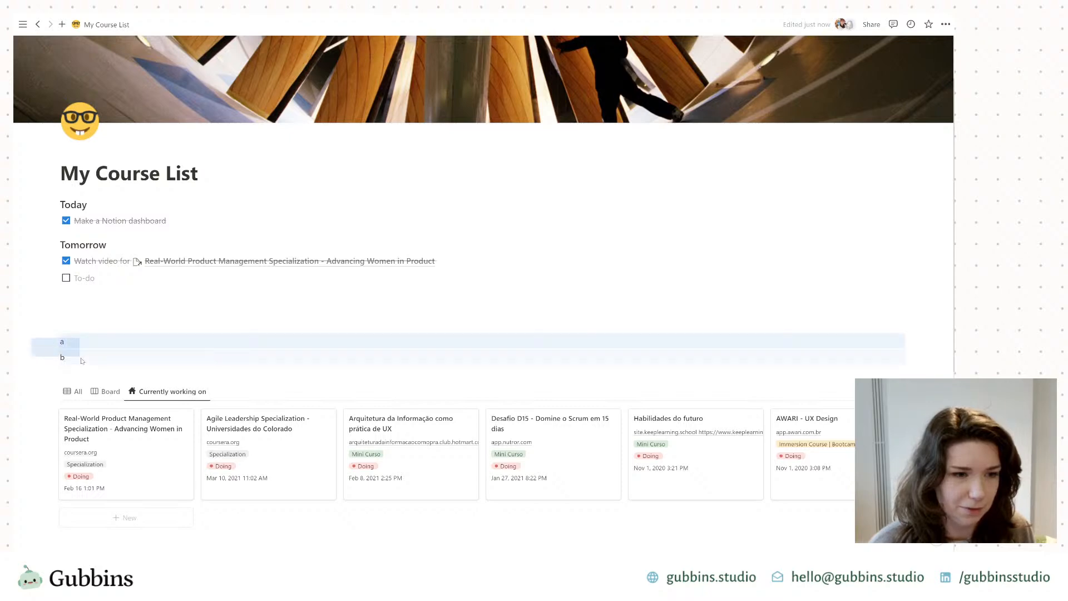
left_click_drag(34, 340, 42, 363)
left_click(53, 341)
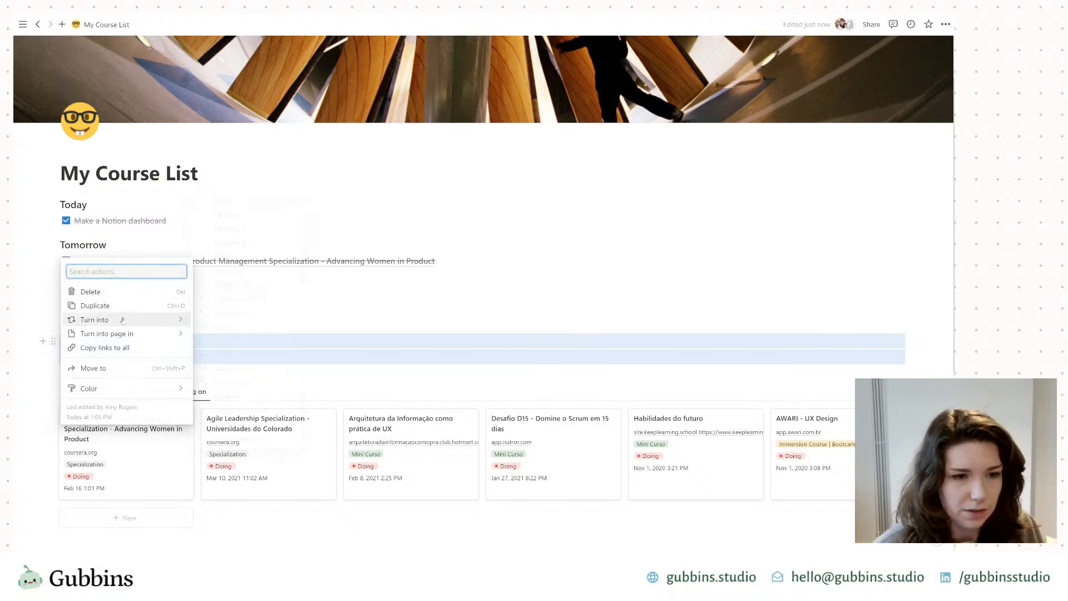
mouse_move(122, 321)
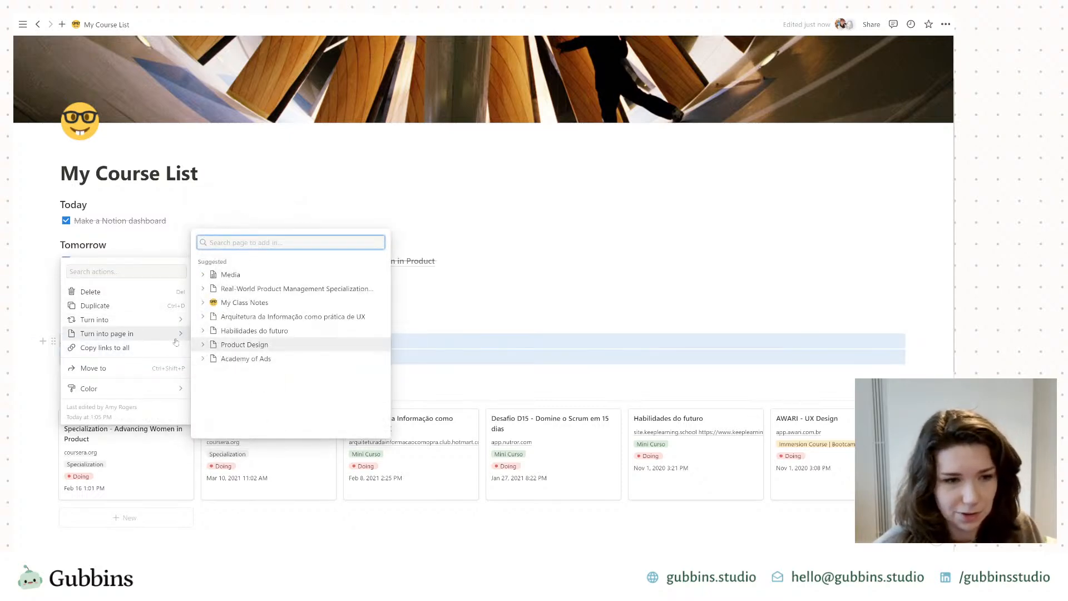
left_click(229, 396)
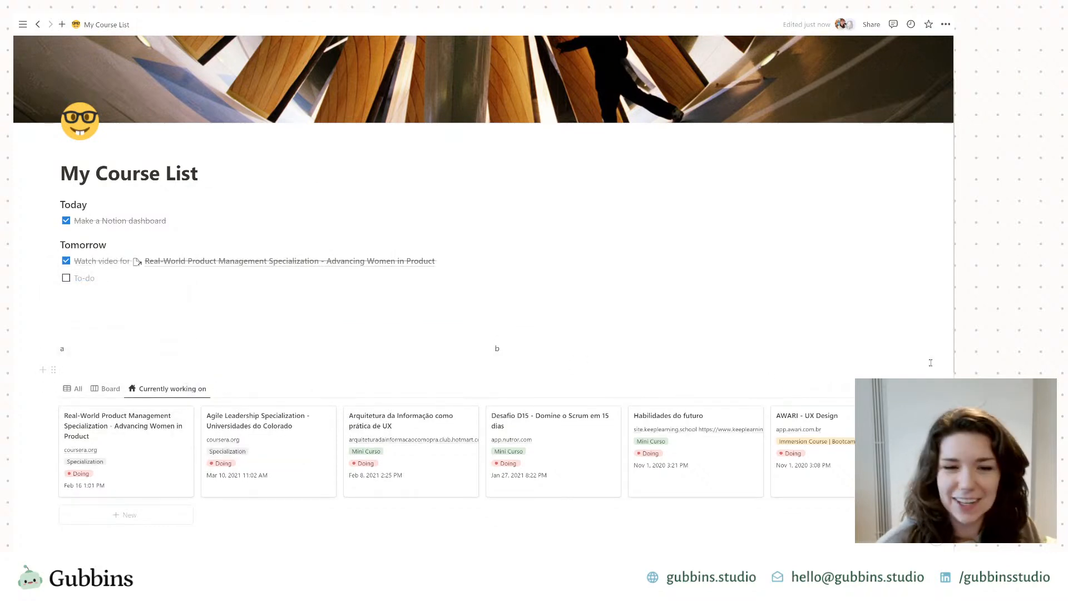
Step: Move the course gallery into the second column, directly beneath "b"
left_click_drag(942, 358, 723, 345)
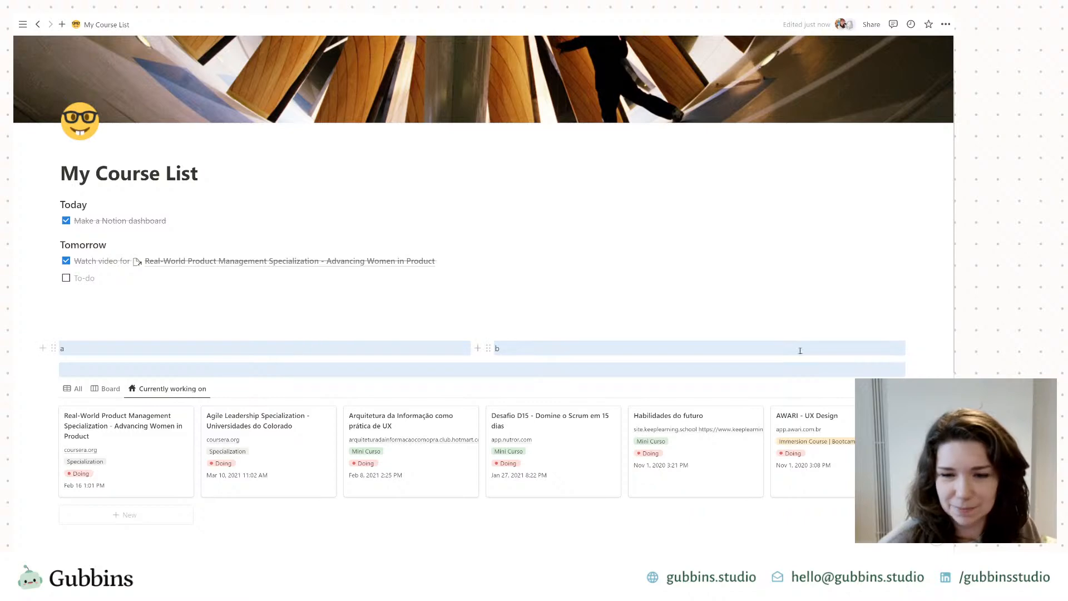
left_click(924, 370)
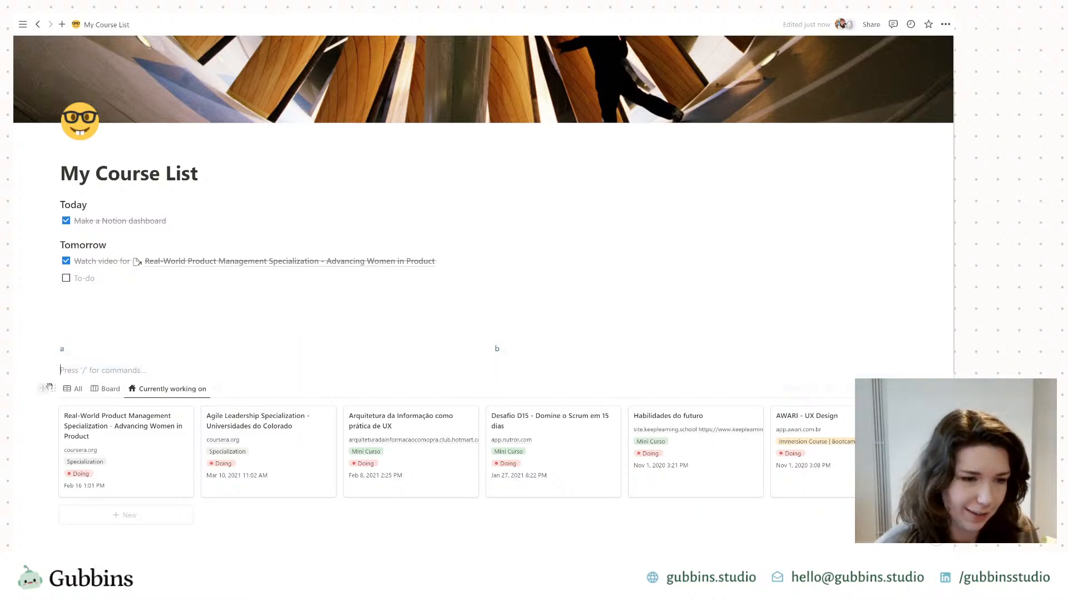
mouse_move(53, 388)
left_mouse_down()
mouse_move(148, 389)
mouse_move(66, 387)
left_mouse_up()
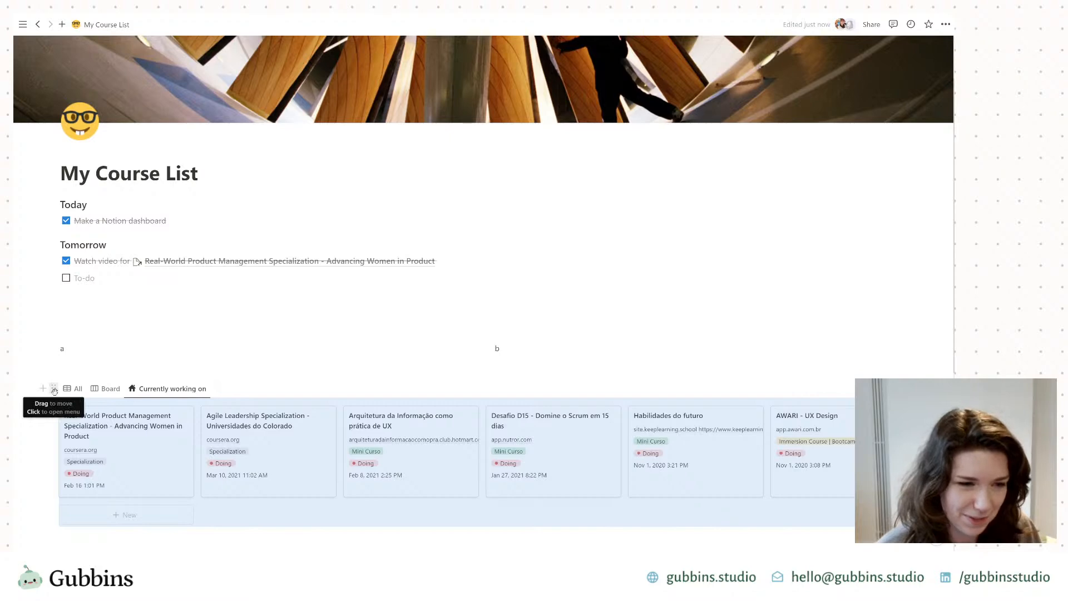
left_click_drag(54, 390, 515, 350)
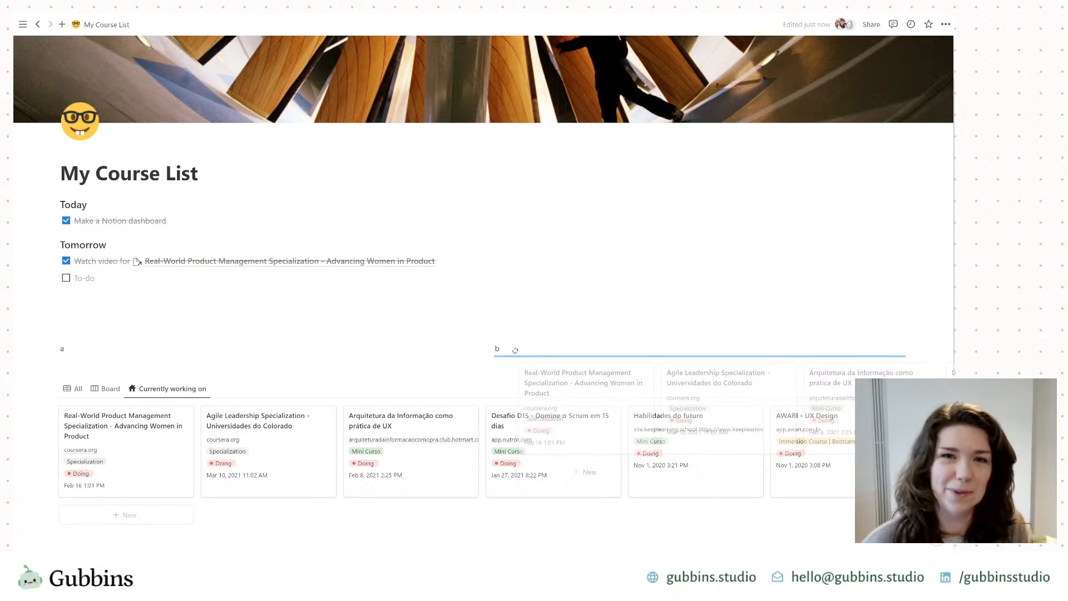
left_click_drag(515, 349, 515, 351)
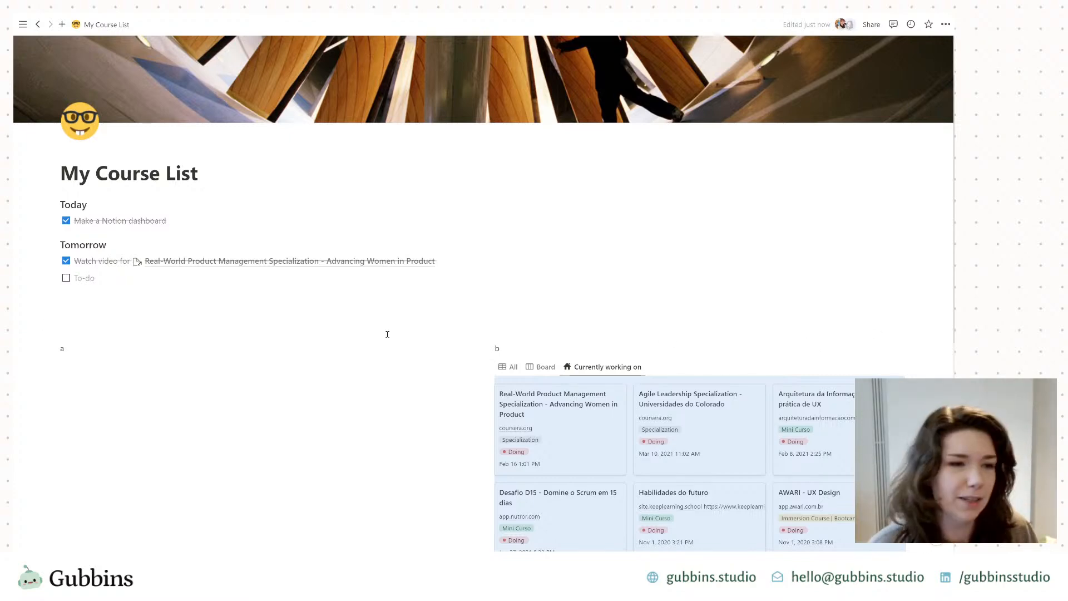
Step: Move the Today and Tomorrow to-dos beneath "a" in the first column and delete the "a" and "b" placeholders with the empty lines above
left_click_drag(23, 283, 251, 322)
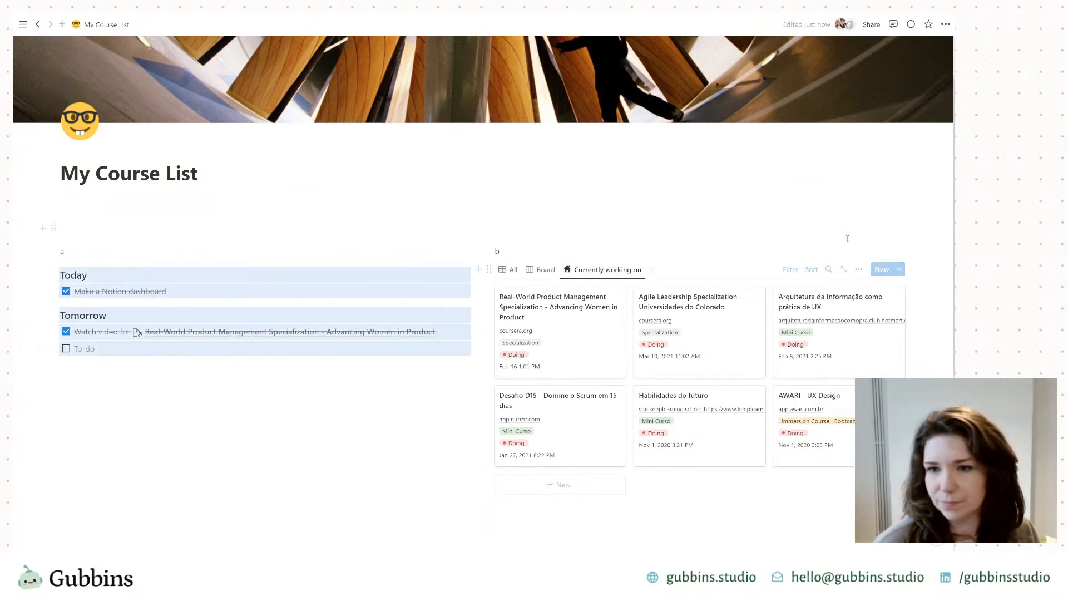
left_click(932, 264)
left_click_drag(933, 269, 122, 190)
key("BackSpace")
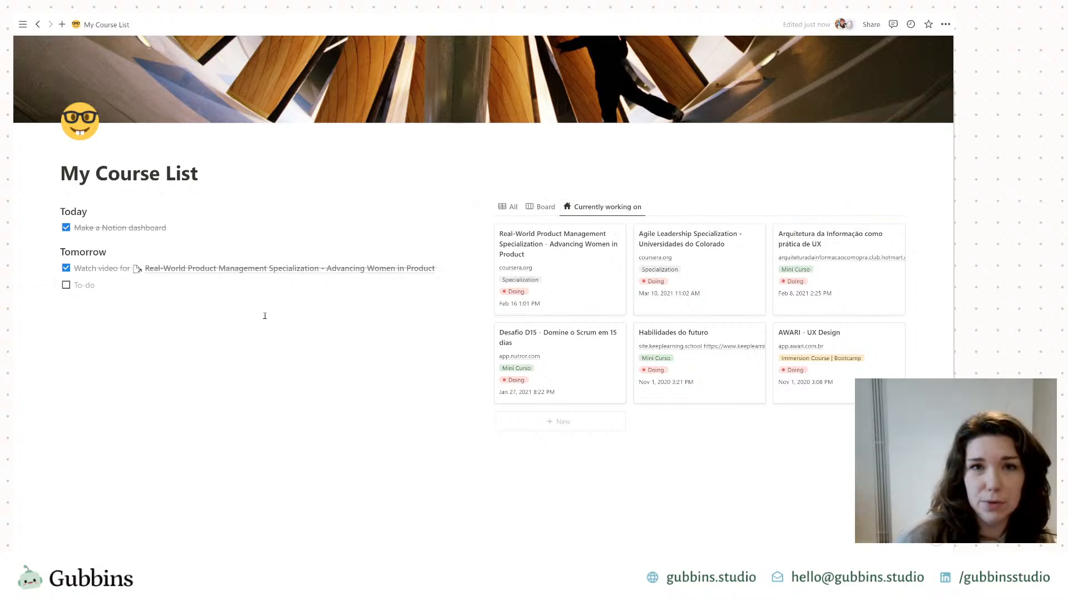
Step: Open the Real-World Product Management Specialization course page, start an empty page body, and close it
scroll(289, 356, "up", 2)
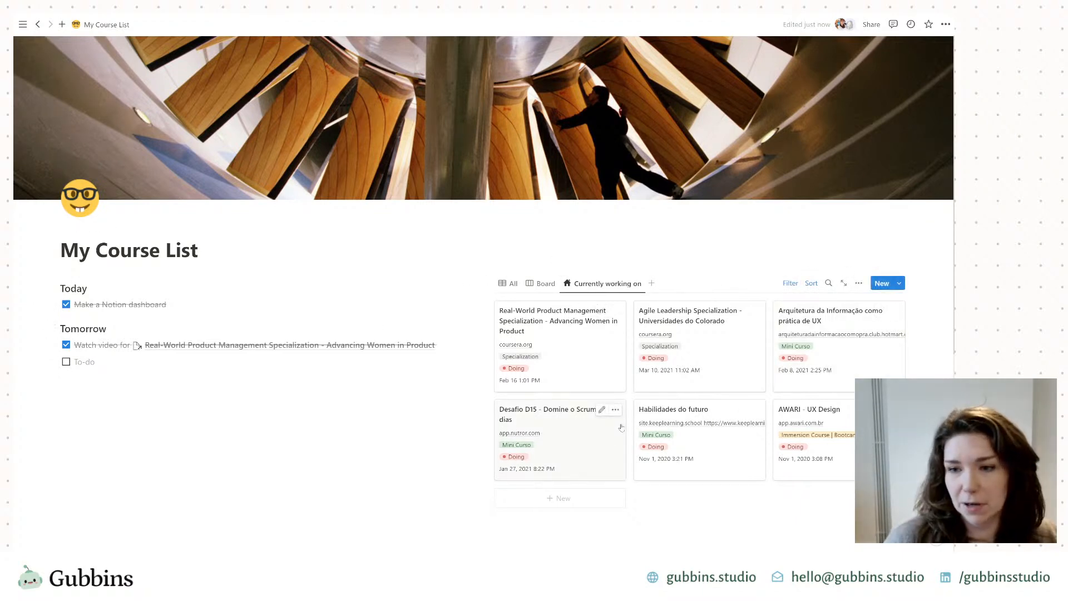
left_click(585, 370)
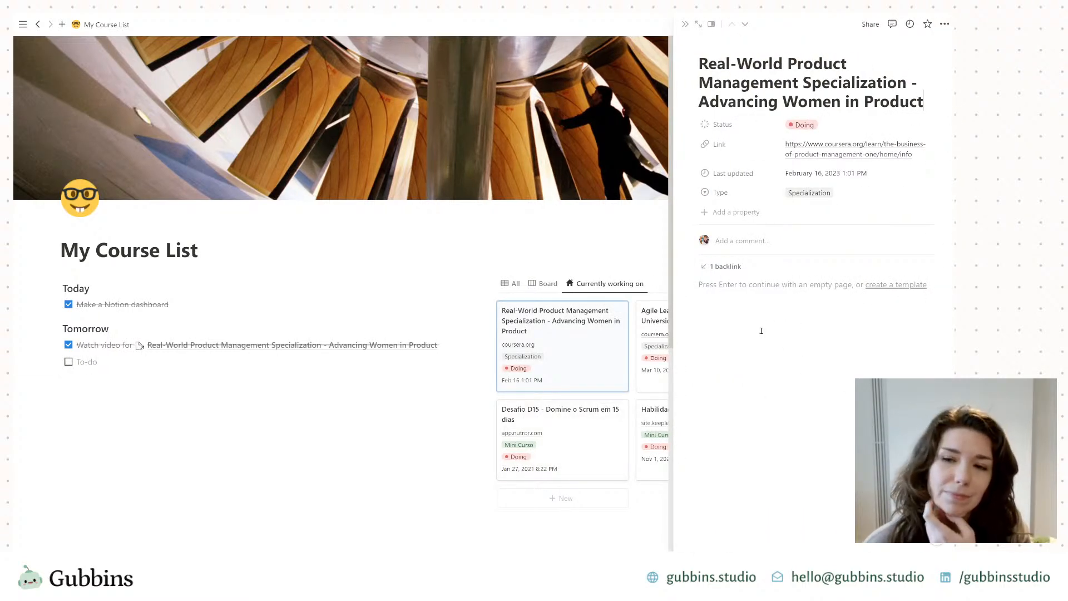
key("Return")
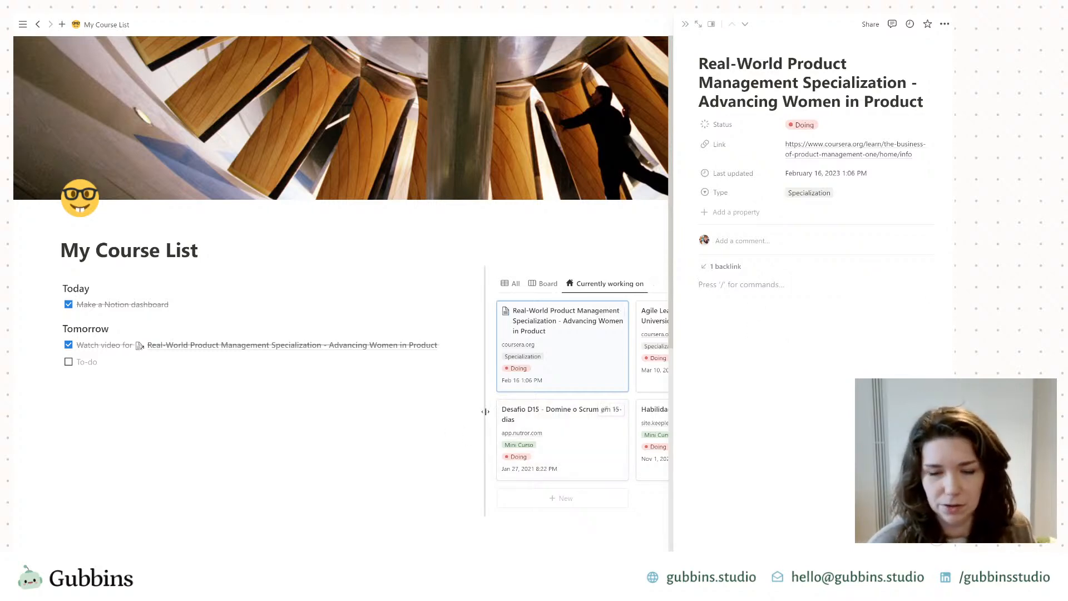
key("Escape")
left_click(467, 225)
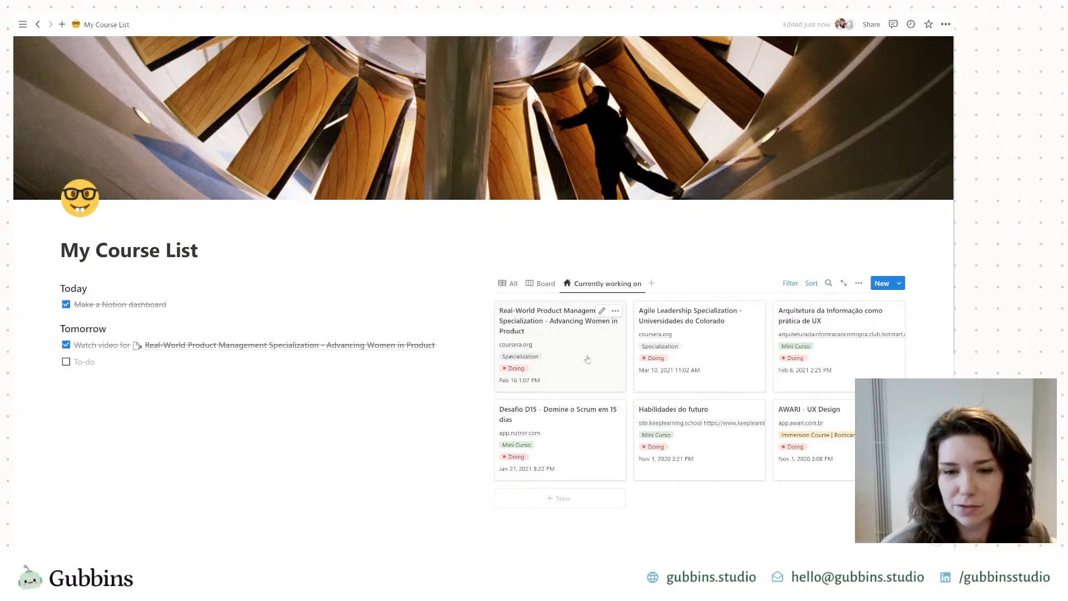
Step: Add to-dos "Do this" and "Do this too" to the Real-World Product Management Specialization page and check off the first
left_click(569, 364)
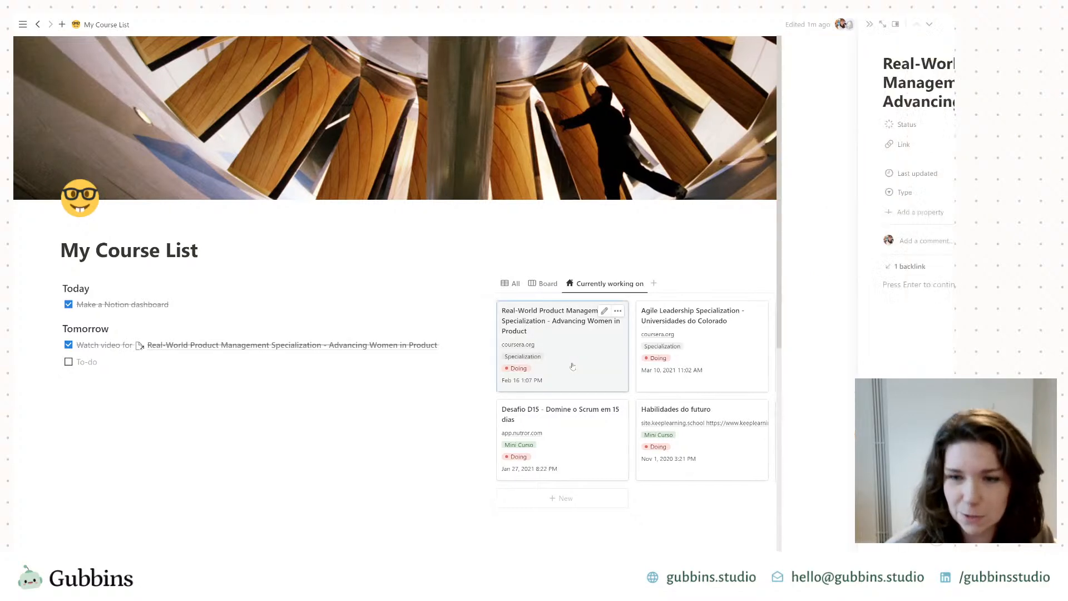
type("[]")
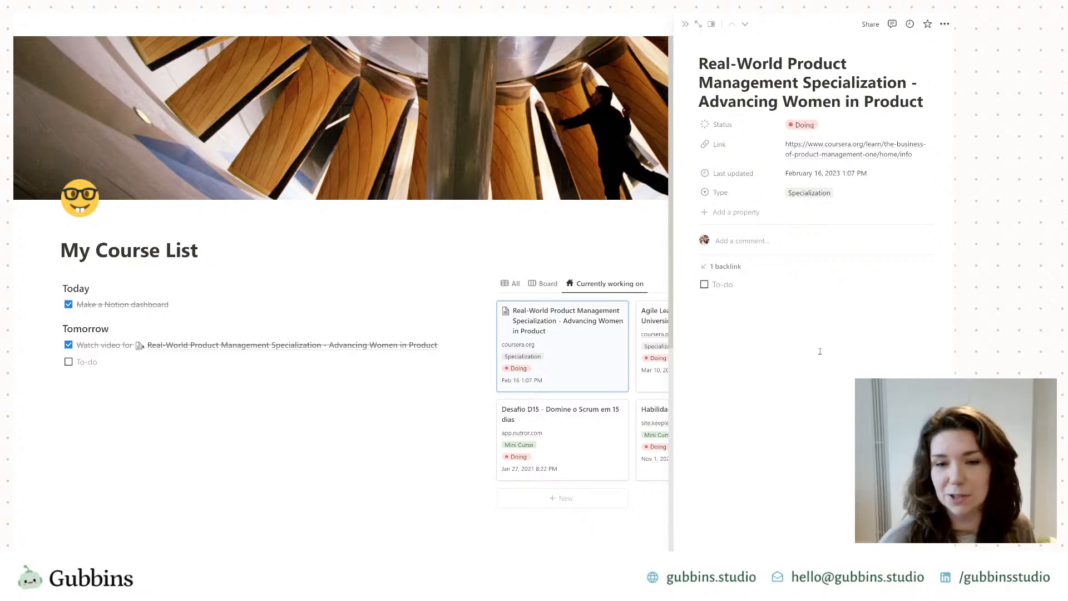
type("Do th")
key("Return")
type("Do this too")
left_click(704, 284)
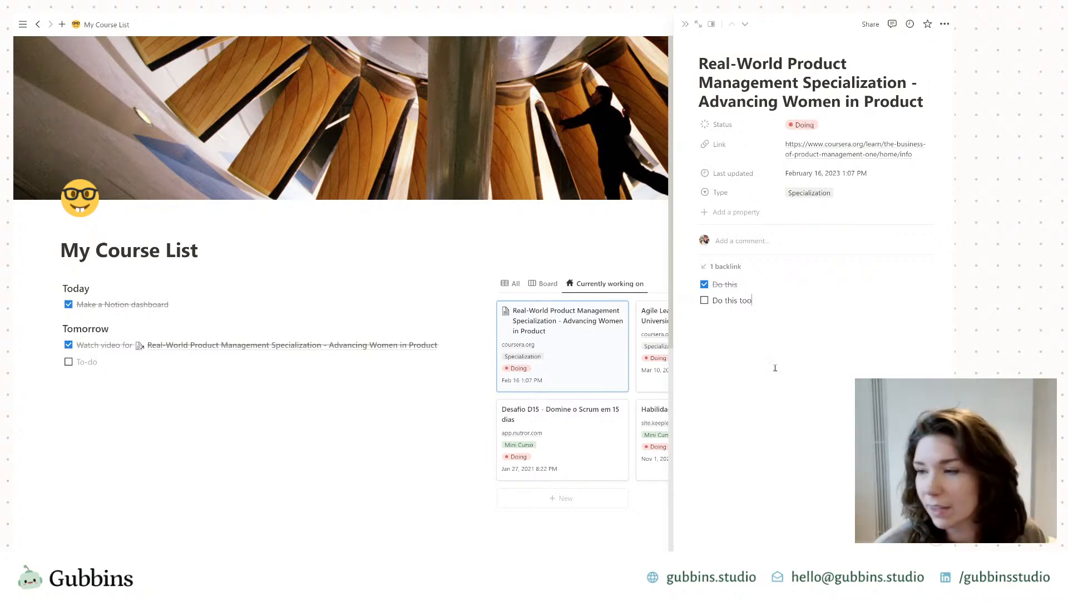
Step: Delete both to-dos from the Real-World Product Management Specialization page and close it
left_click_drag(801, 396, 711, 287)
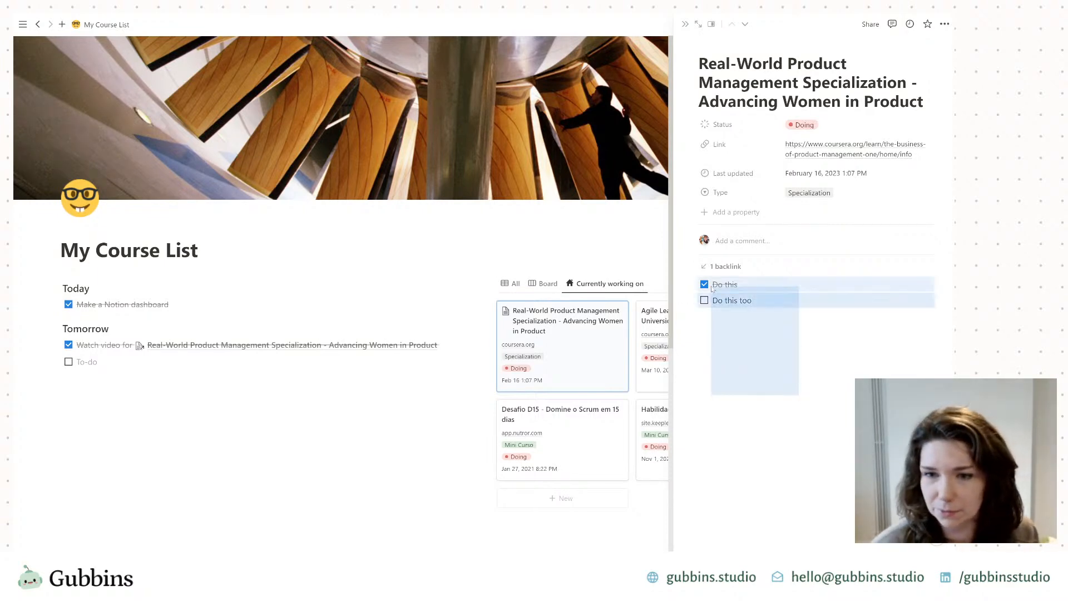
key("BackSpace")
key("Escape")
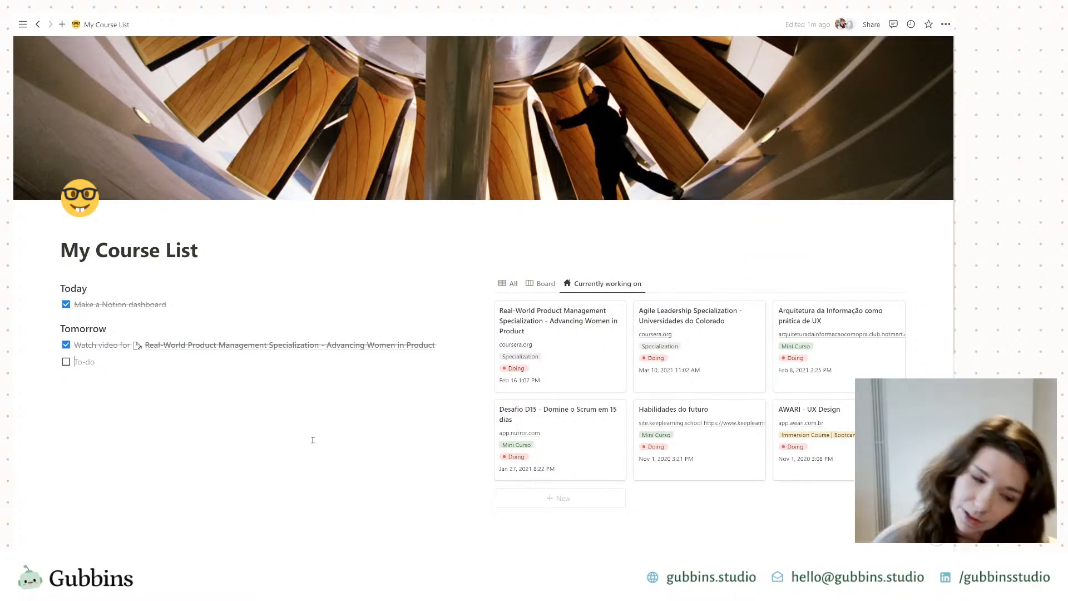
Step: Open the My Class Notes subpage linked below the course list columns
scroll(348, 418, "down", 5)
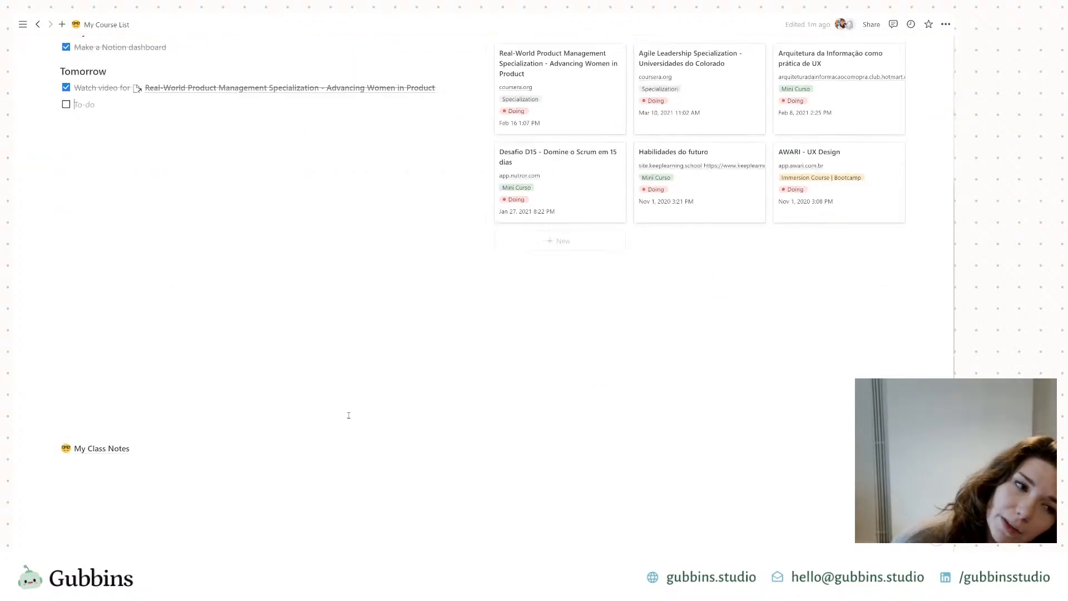
scroll(534, 333, "up", 3)
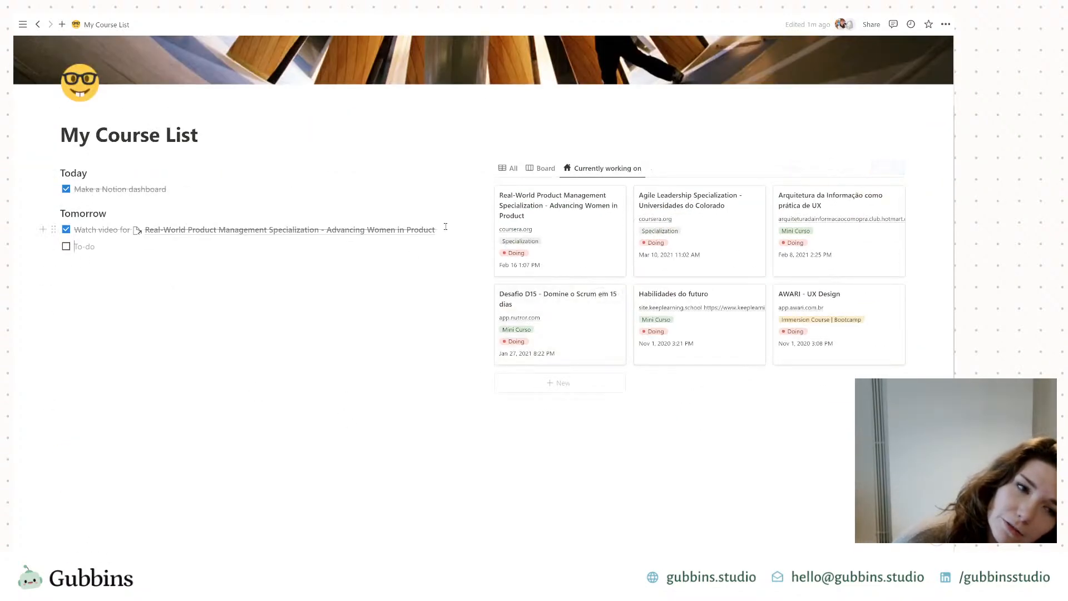
scroll(501, 359, "down", 3)
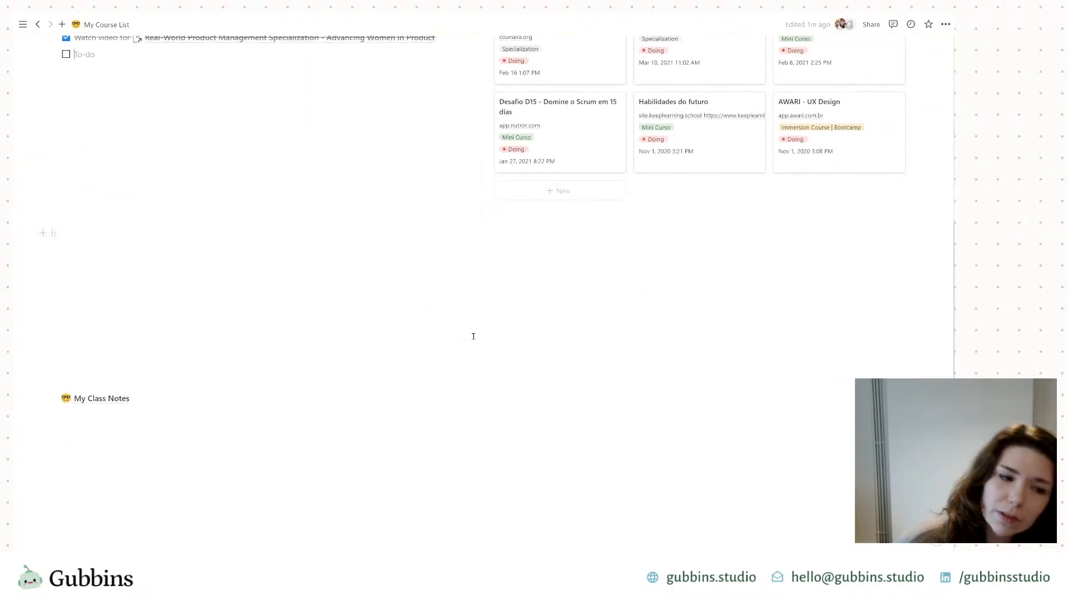
left_click(113, 399)
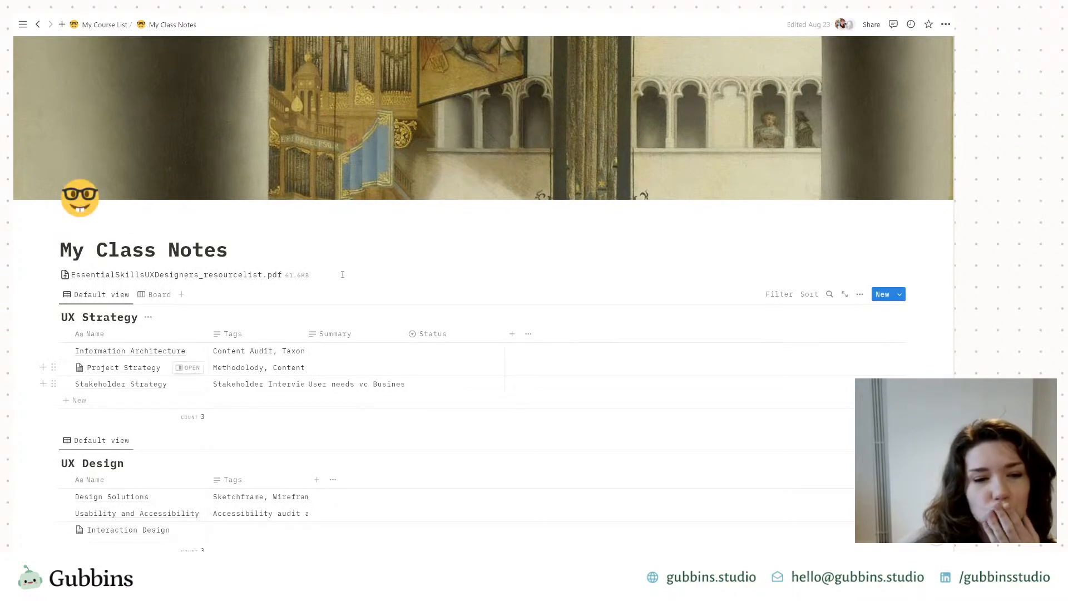
Step: Examine the UX Strategy, UX Design, Behavioural Design and UX Research tables on the My Class Notes page
scroll(324, 244, "down", 20)
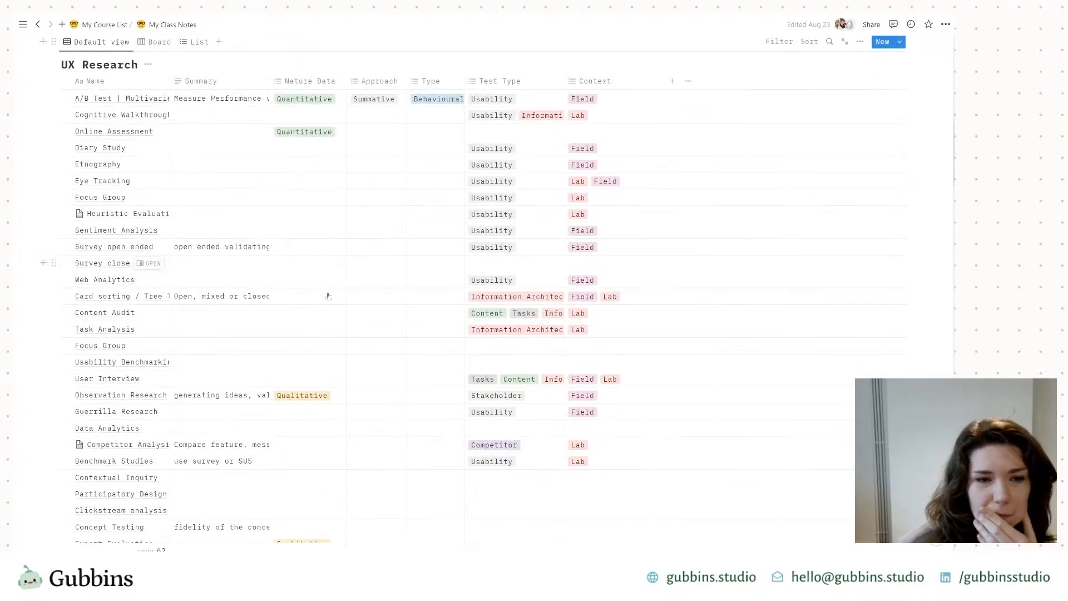
scroll(303, 318, "down", 14)
scroll(303, 323, "up", 12)
scroll(304, 323, "up", 20)
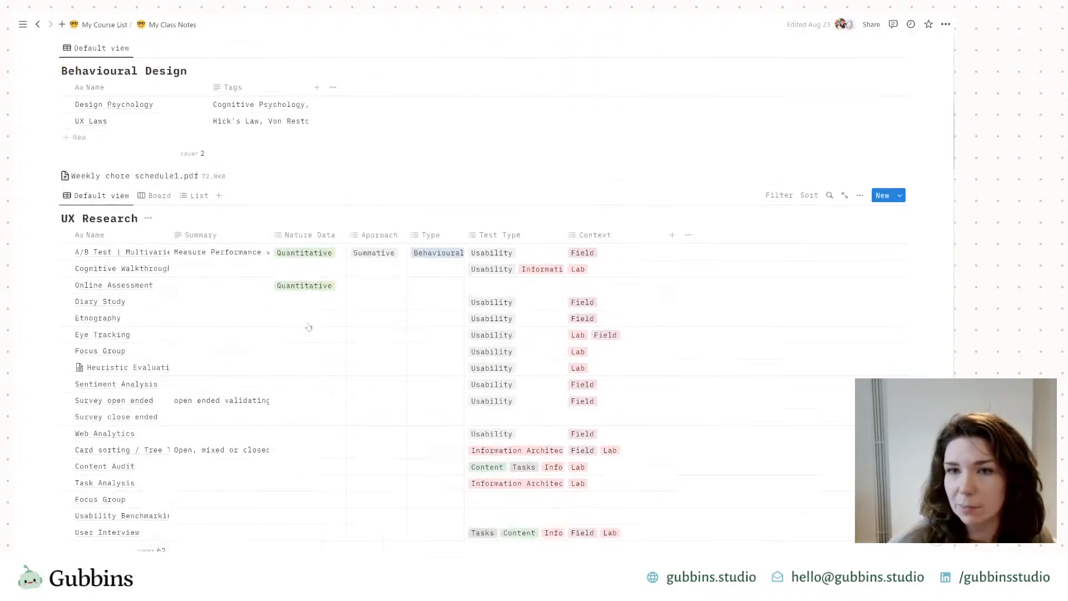
scroll(233, 216, "up", 2)
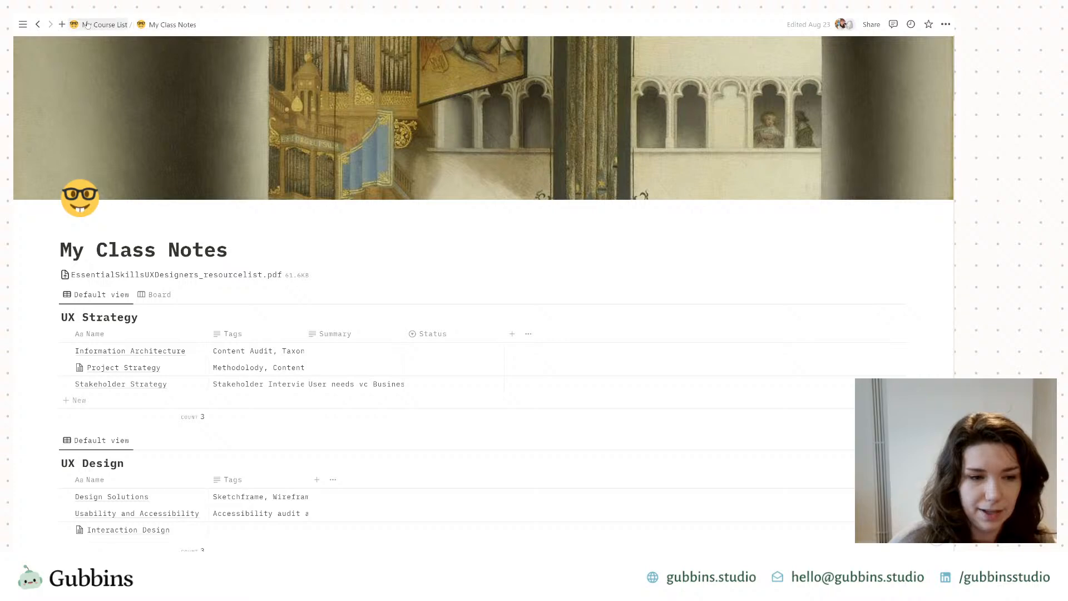
scroll(422, 414, "down", 3)
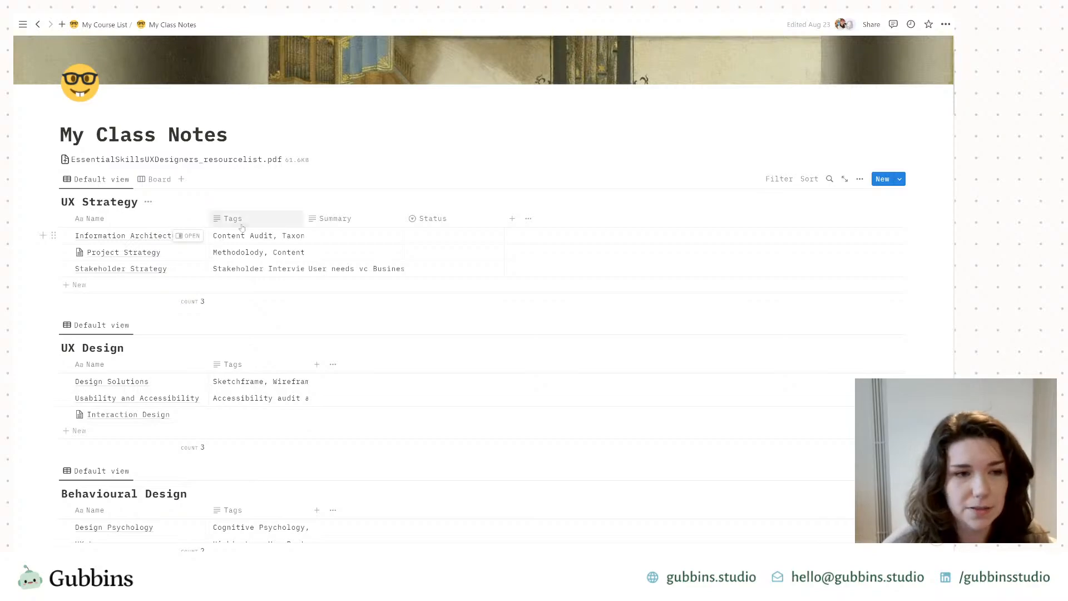
scroll(361, 355, "down", 4)
scroll(361, 355, "down", 7)
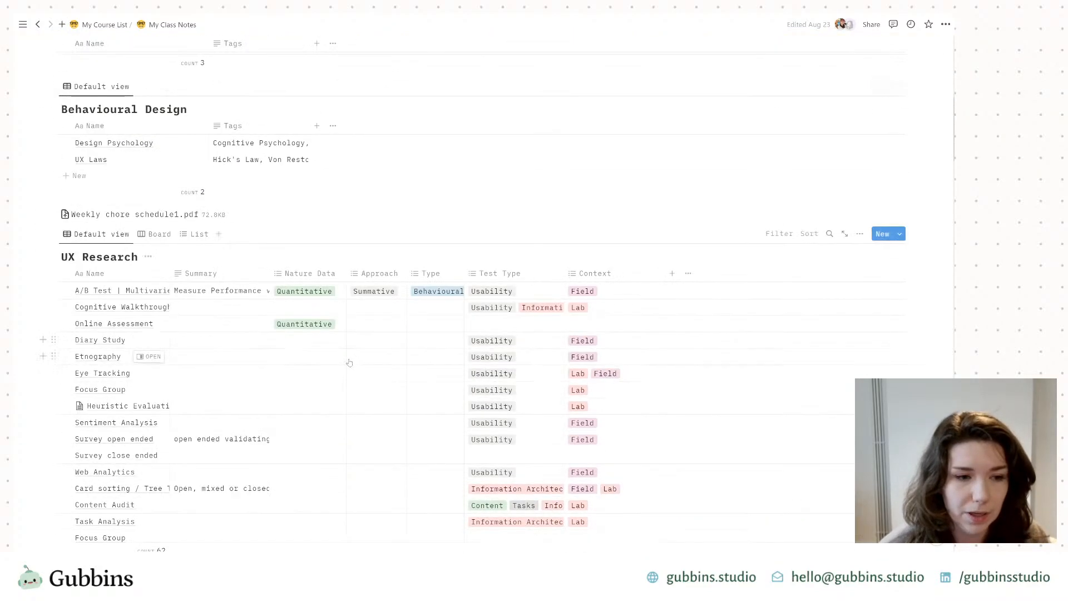
scroll(178, 400, "up", 3)
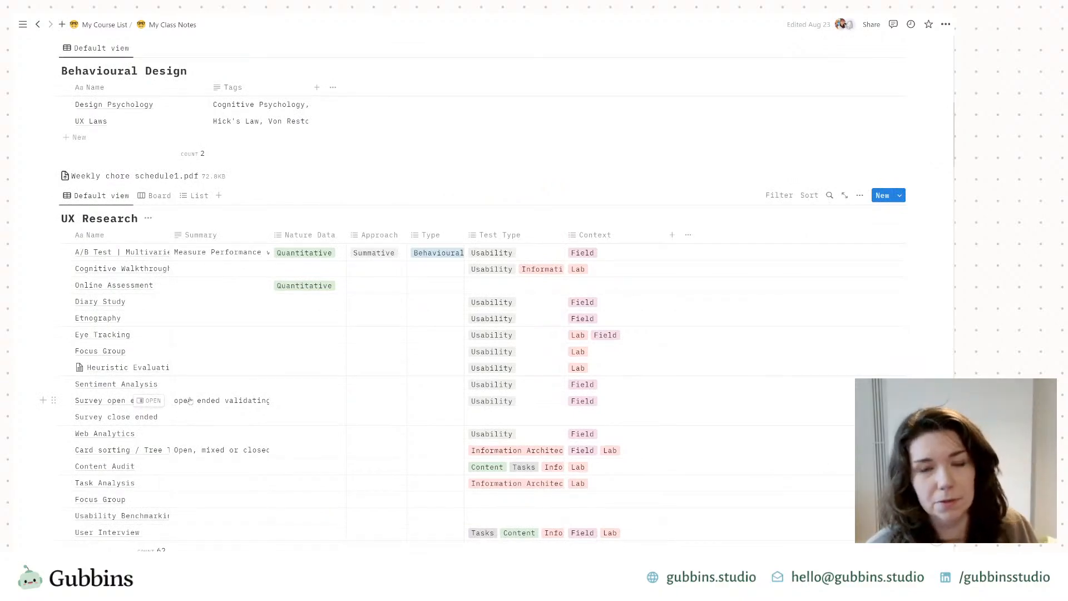
scroll(443, 325, "down", 1)
scroll(443, 325, "down", 15)
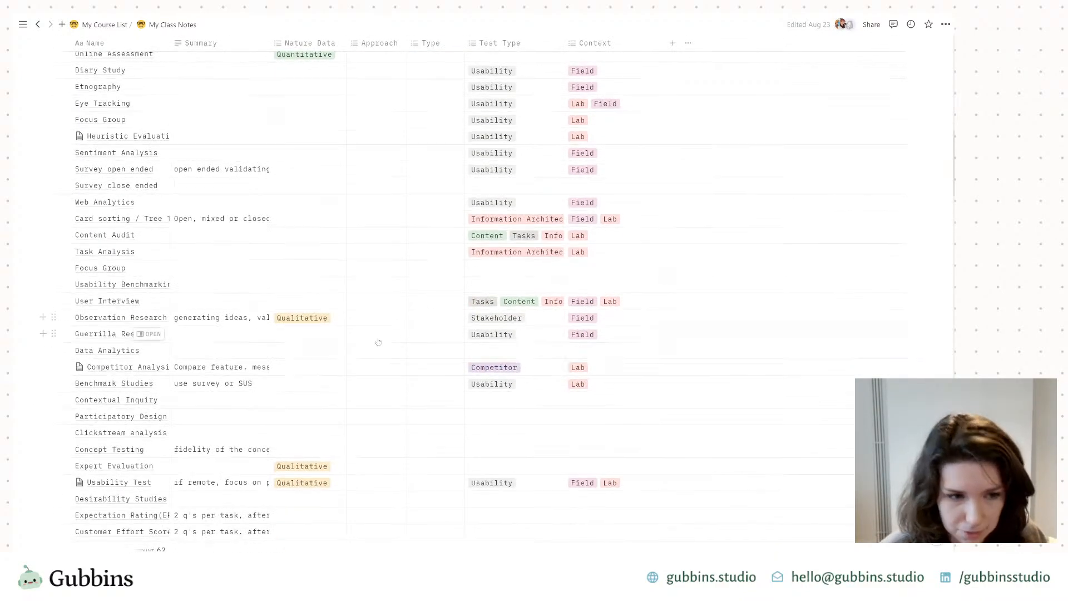
Step: Examine the remaining class notes tables, from Synthesis and Findings: Deliverables through Design Theory to Product Owner and MBA Gestão de negócios Digitais
scroll(377, 343, "down", 12)
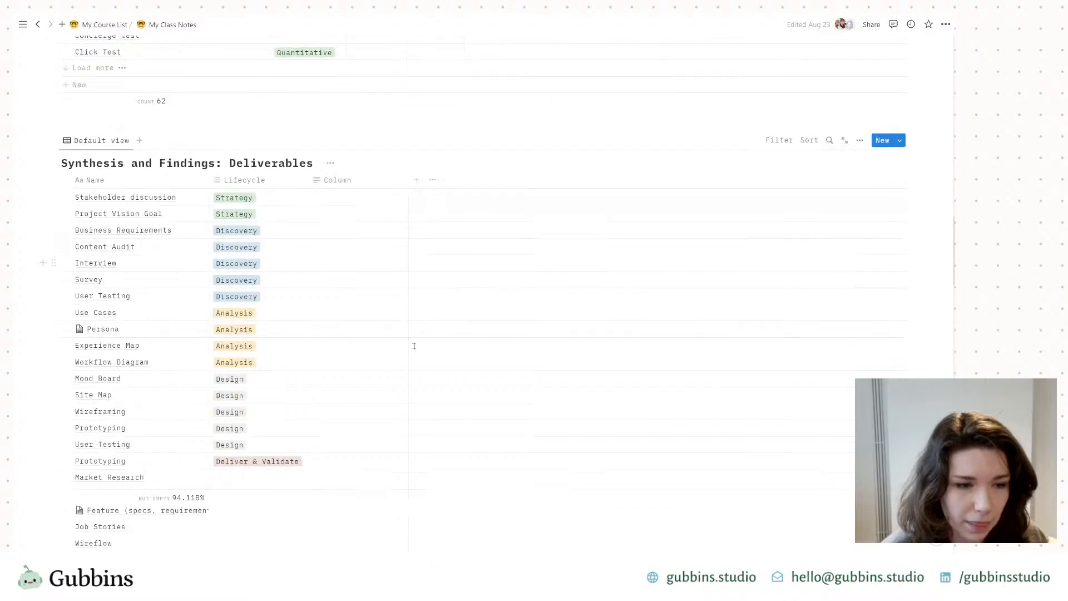
scroll(420, 339, "down", 20)
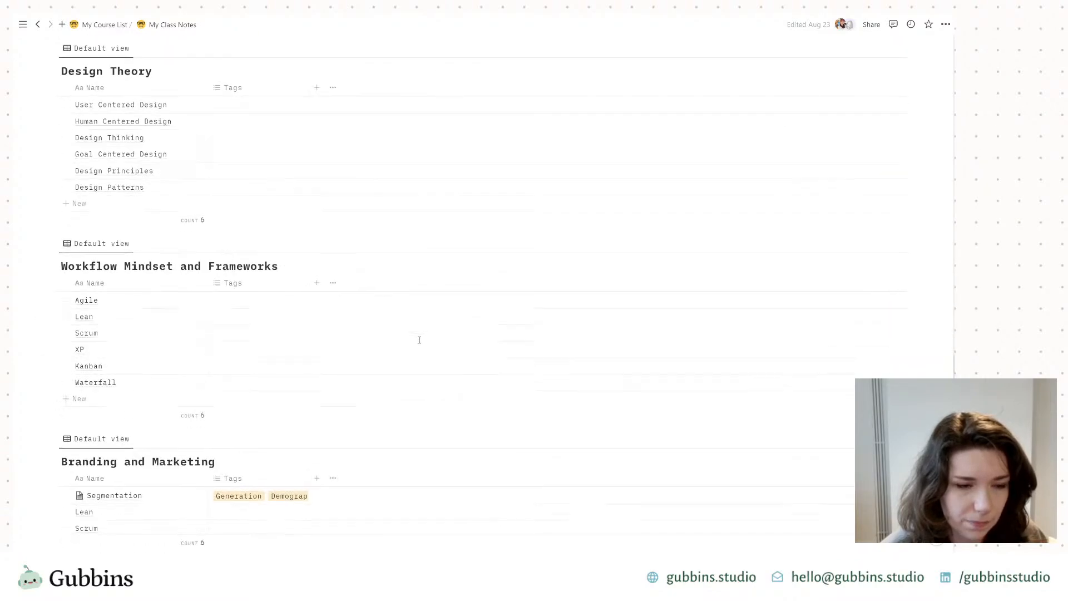
scroll(446, 352, "down", 5)
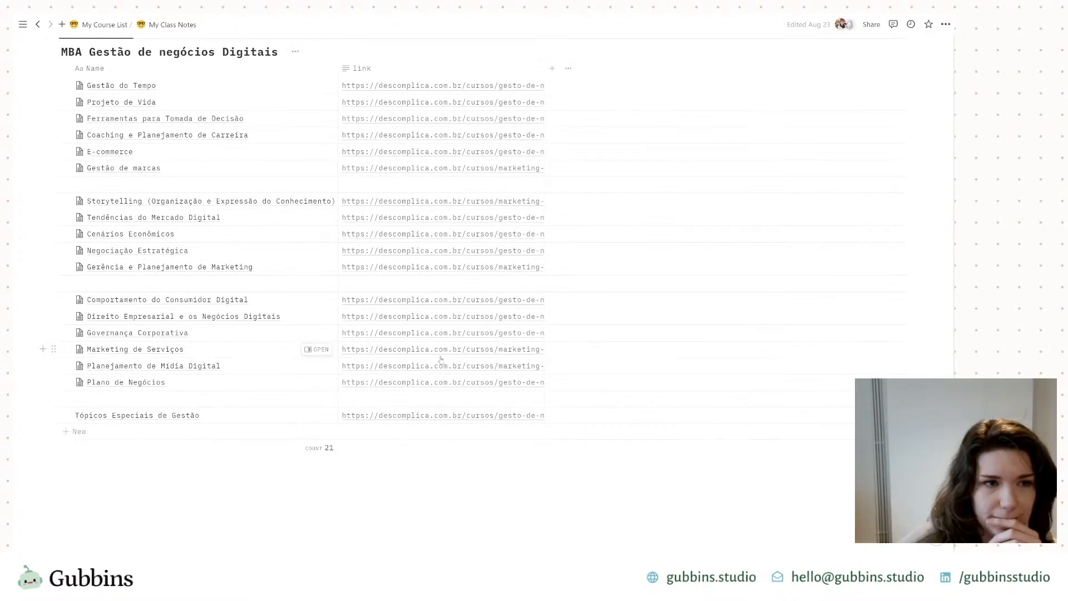
scroll(256, 440, "up", 3)
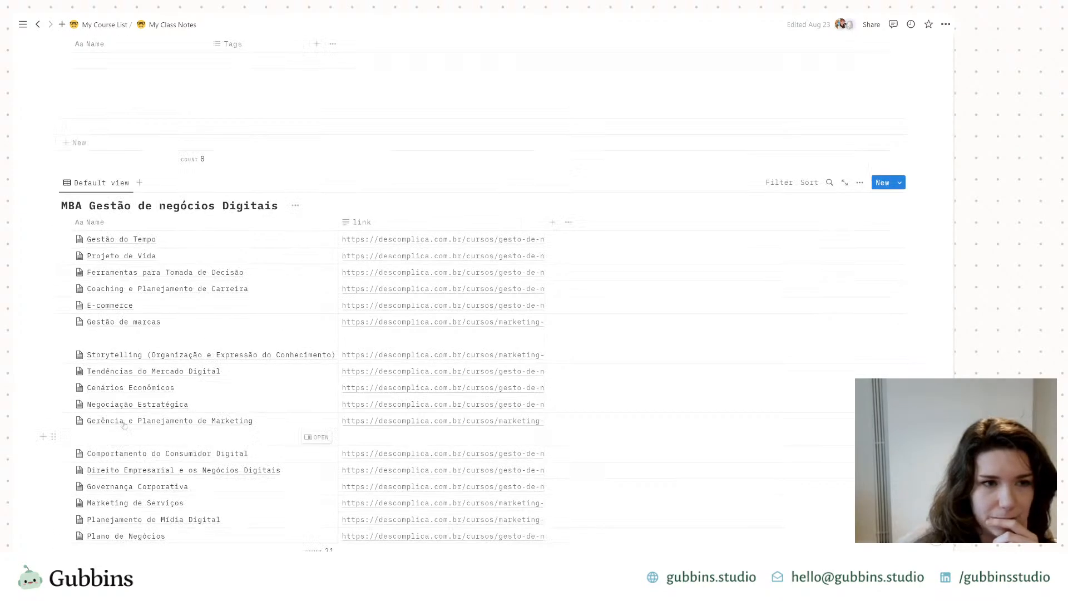
scroll(245, 444, "up", 3)
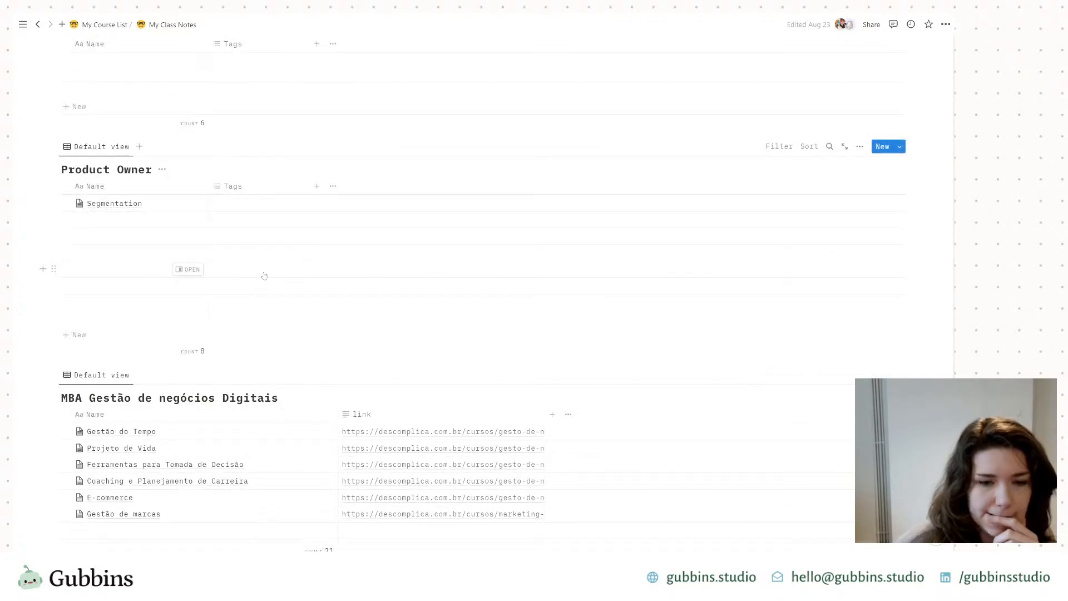
scroll(265, 276, "up", 3)
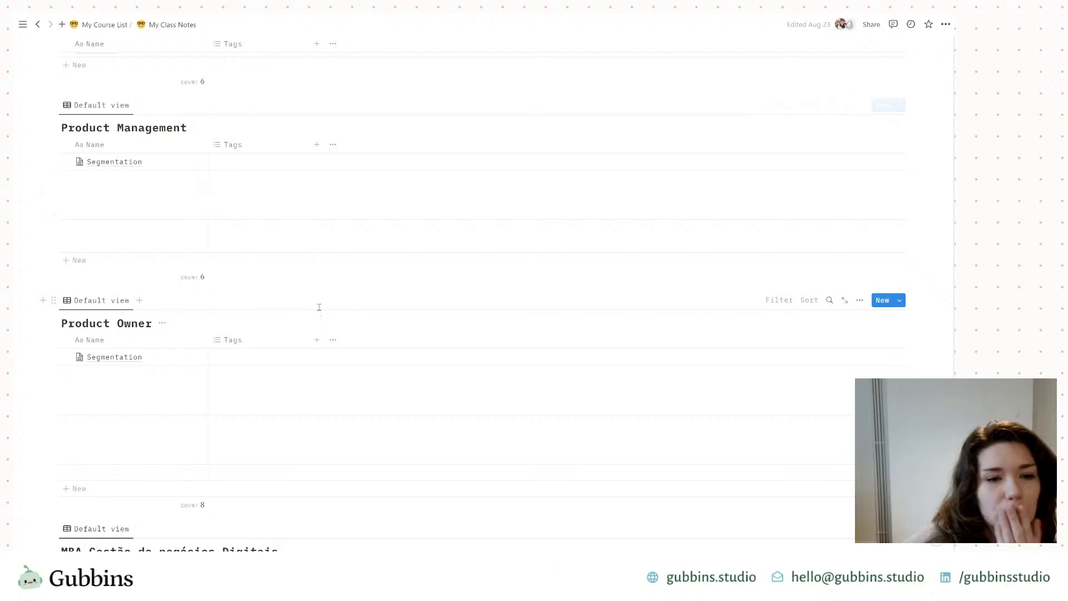
Step: Look over the databases on the My Class Notes page and return to the parent page My Course List
scroll(248, 305, "up", 3)
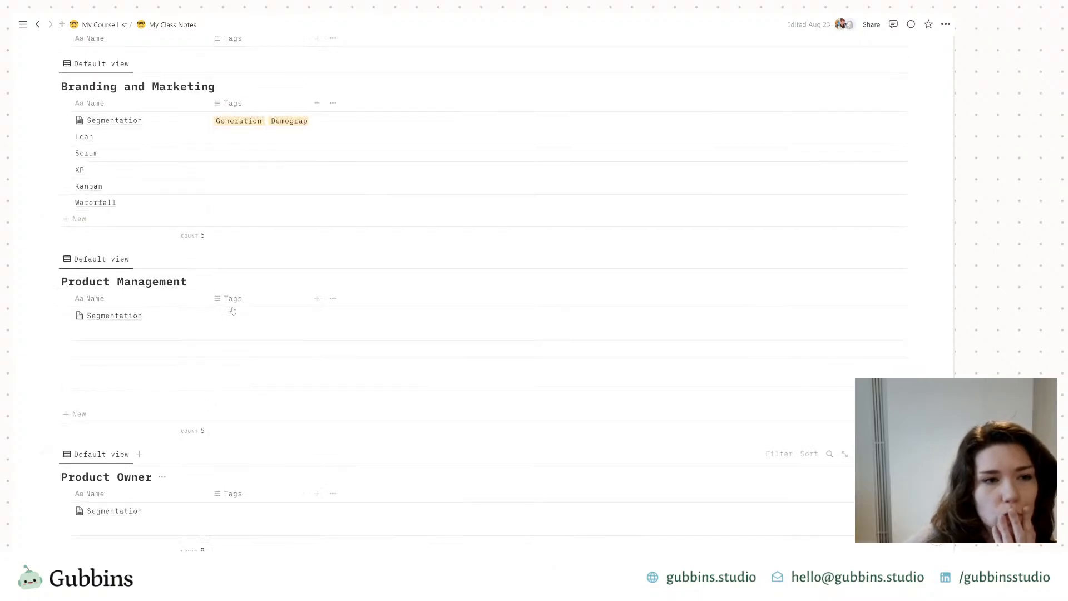
scroll(270, 225, "up", 3)
scroll(270, 224, "up", 20)
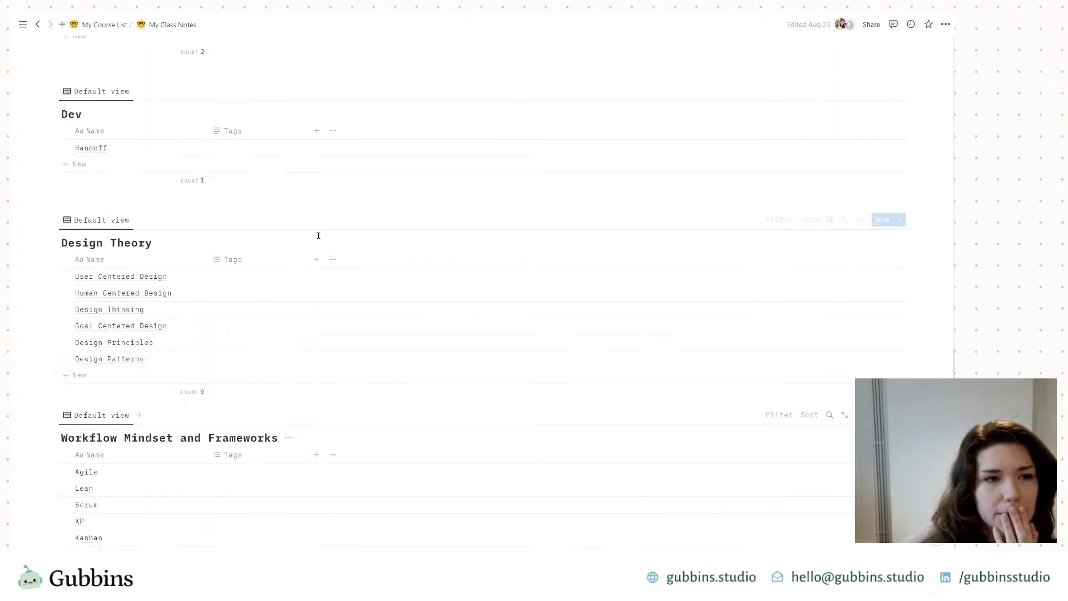
left_click(105, 24)
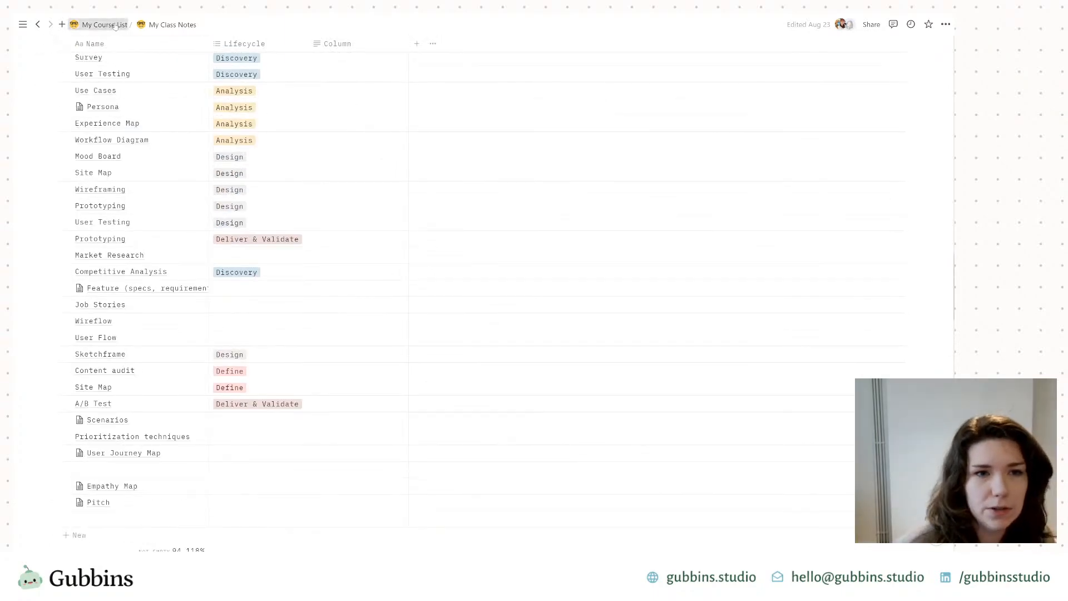
Step: Add a new sub-page titled "Notes" to the My Course List page, in the empty area above My Class Notes
scroll(200, 398, "down", 3)
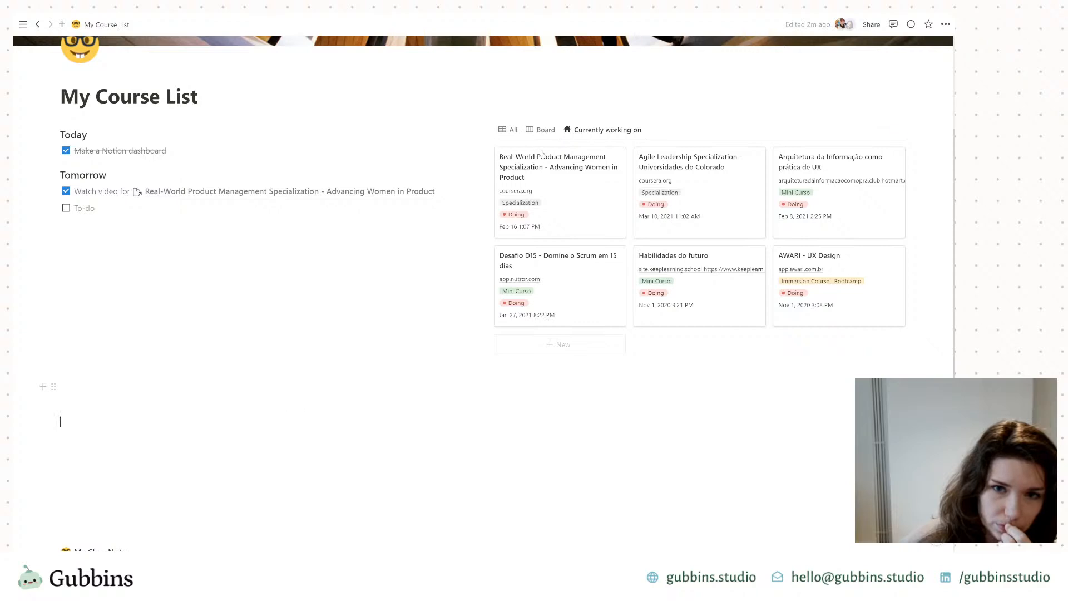
type("/")
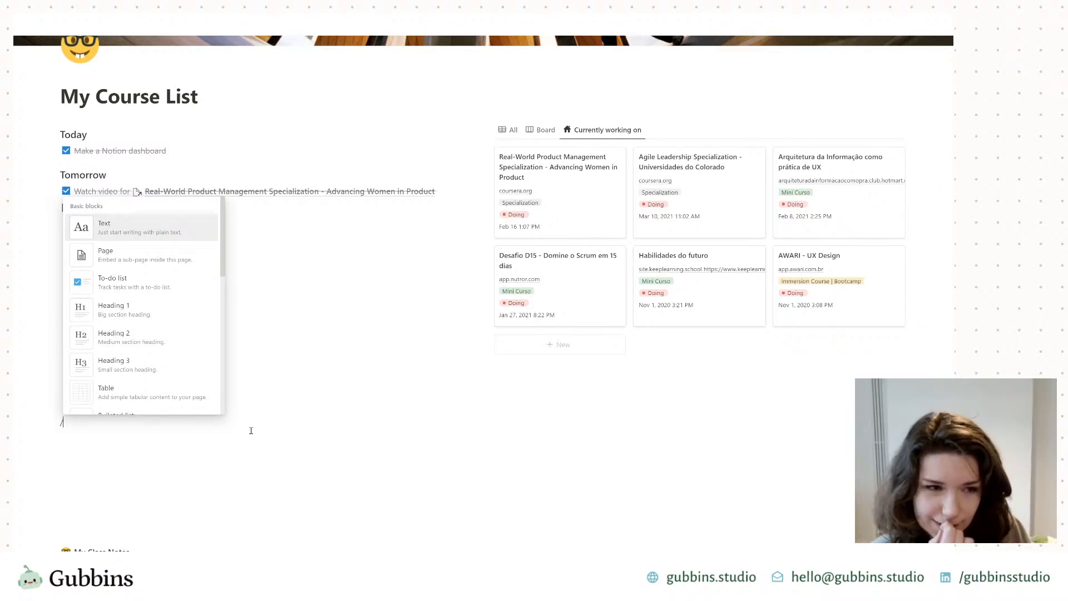
key("Down")
key("Return")
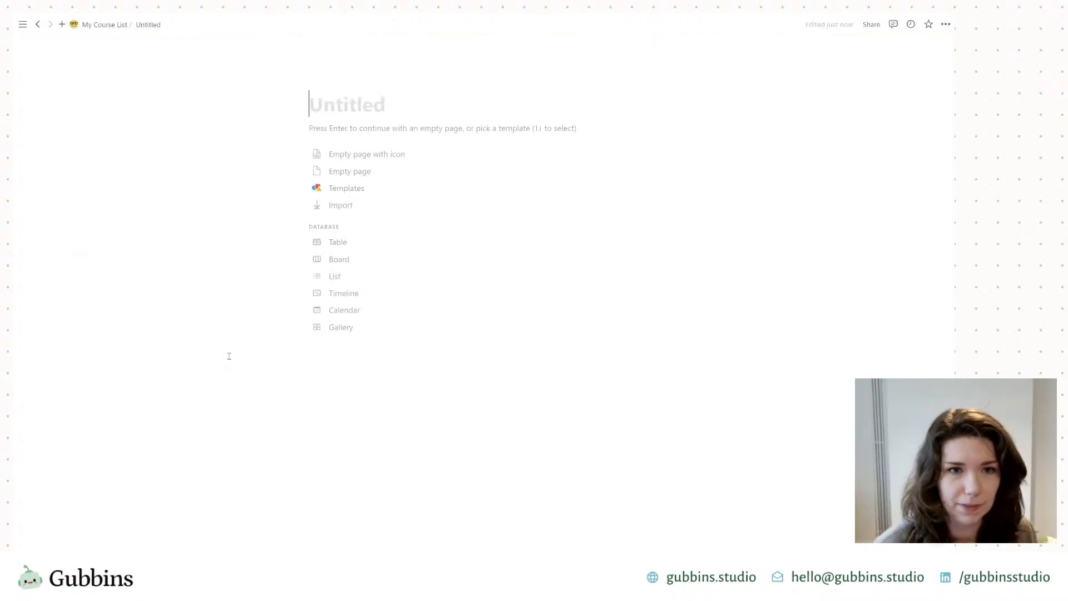
type("Notes")
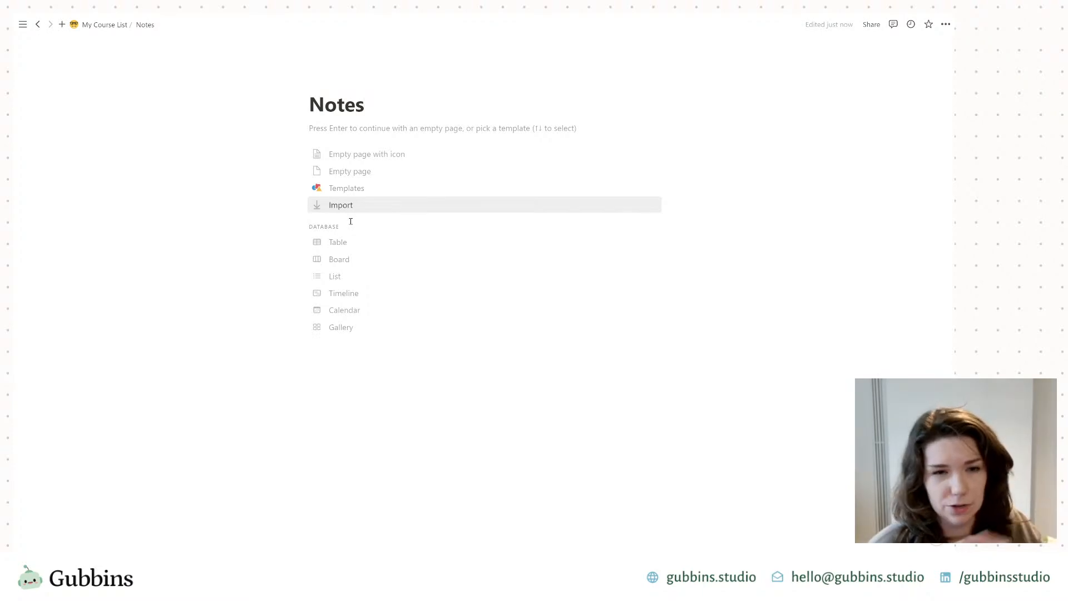
Step: Make the Notes page a table backed by a new database and rename its Tags property to "Topic"
left_click(337, 242)
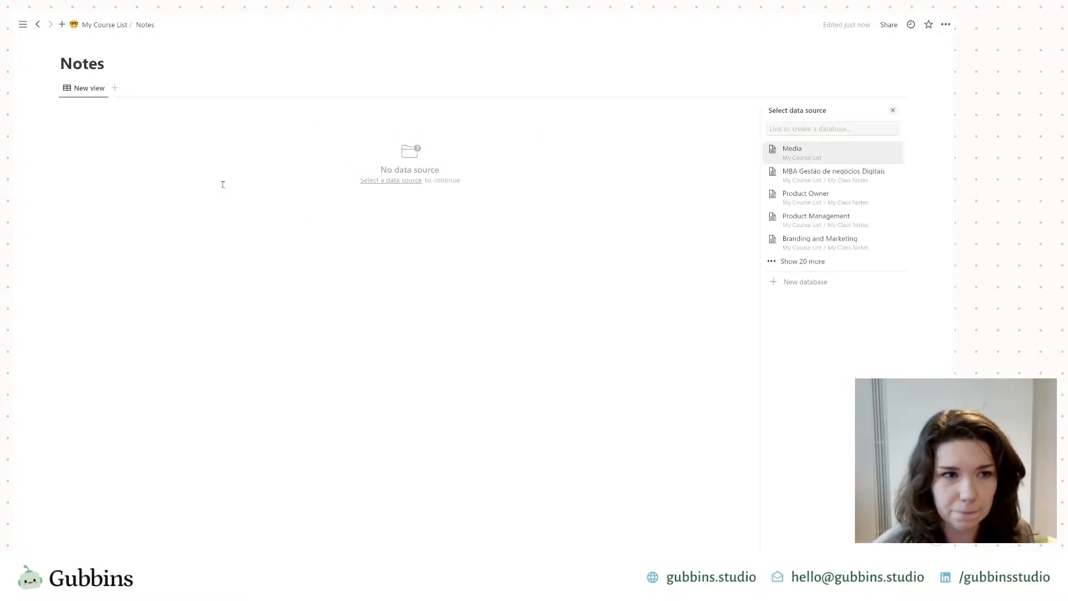
left_click(827, 287)
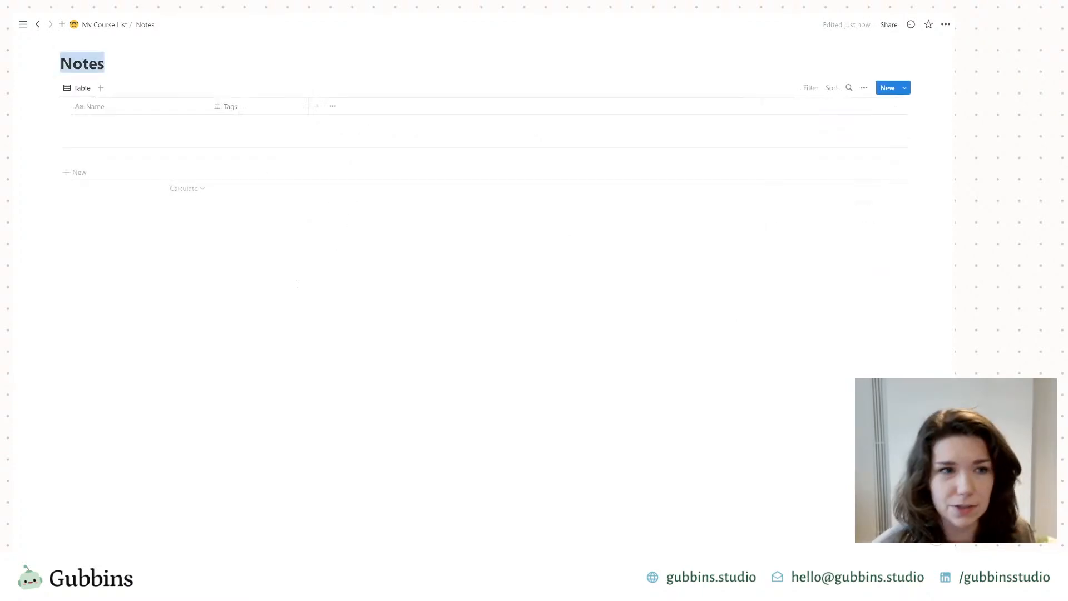
left_click(148, 60)
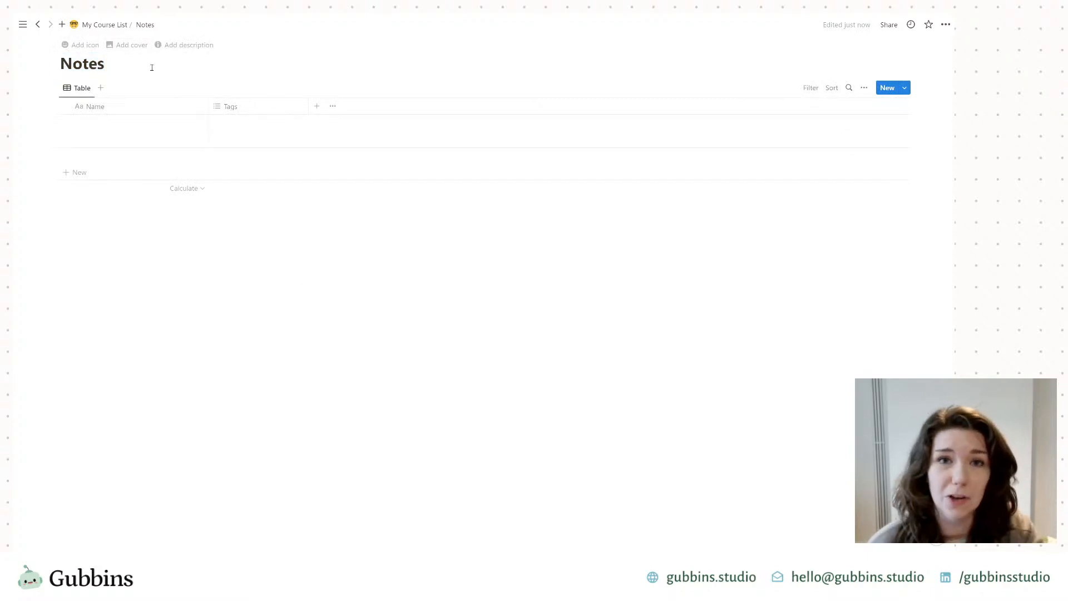
left_click(270, 107)
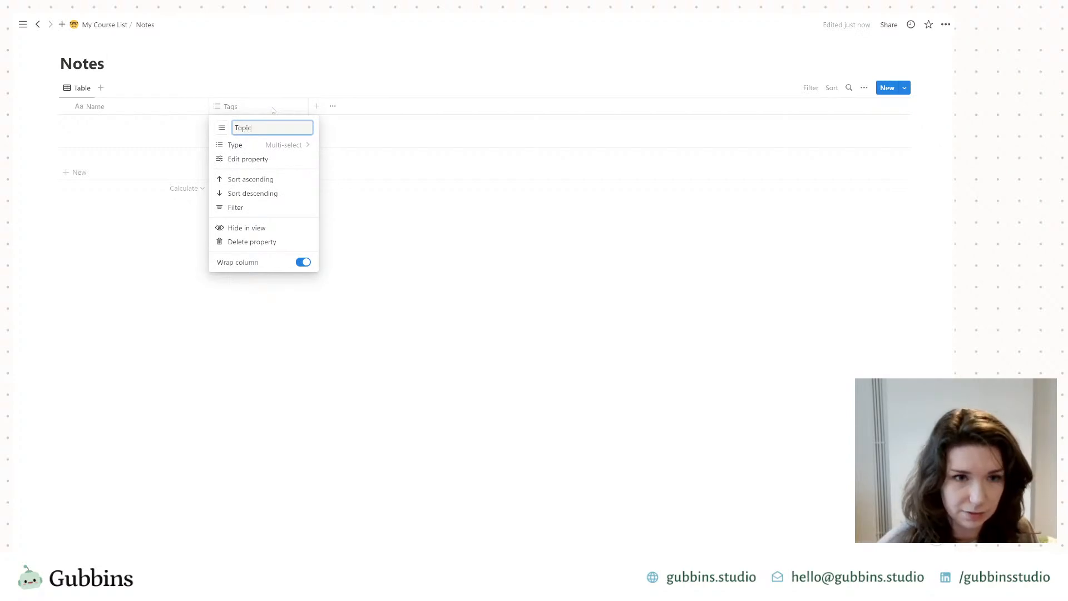
left_click(265, 69)
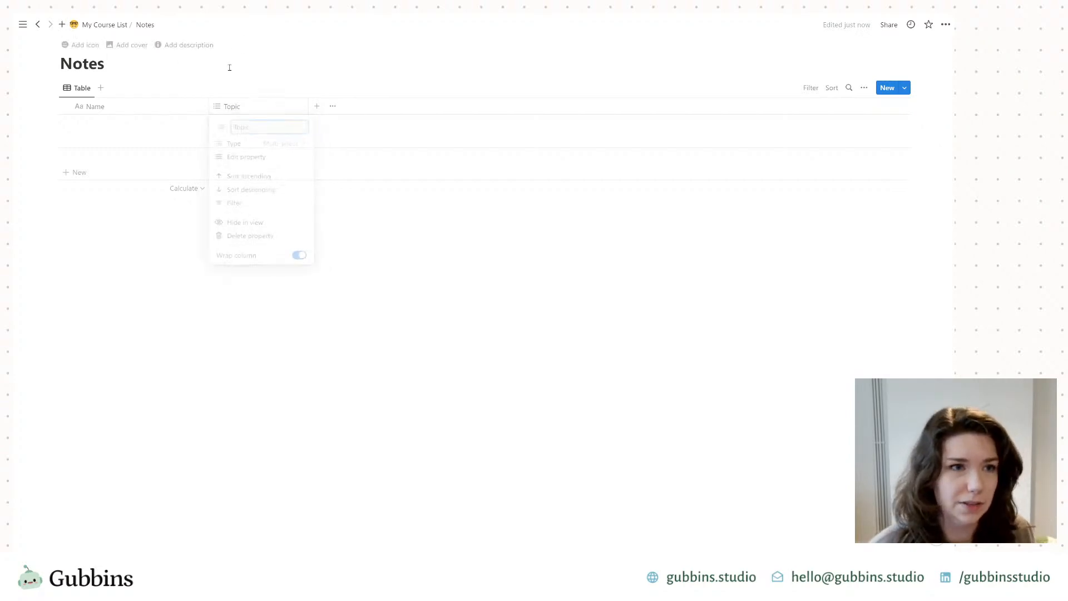
Step: Open My Course List in a separate window and arrange it side by side with the Notes database
left_click(100, 28, "ctrl")
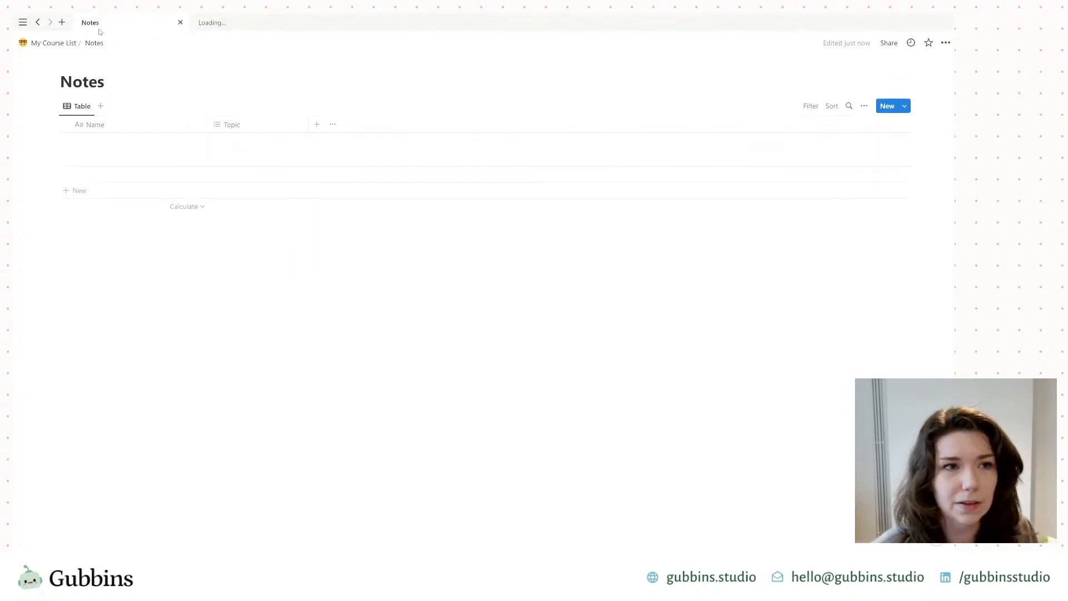
left_click(232, 26)
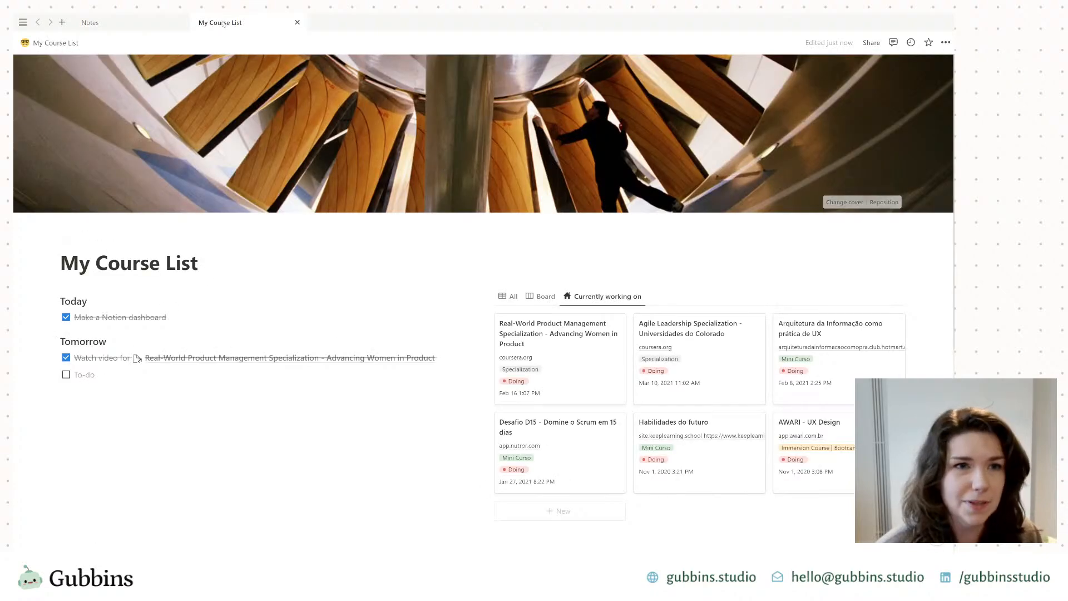
right_click(272, 24)
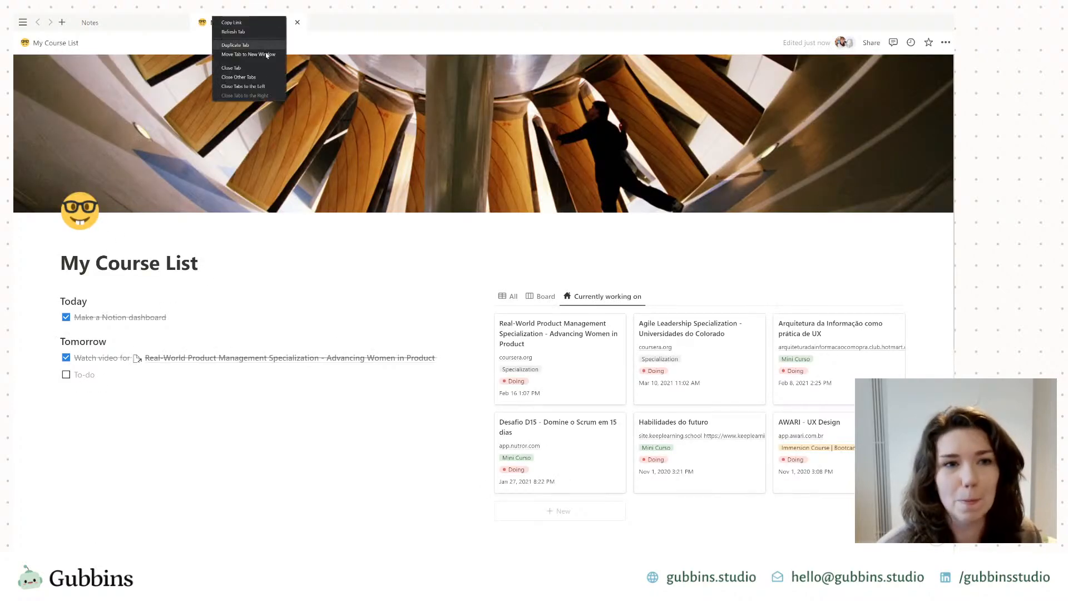
left_click(261, 54)
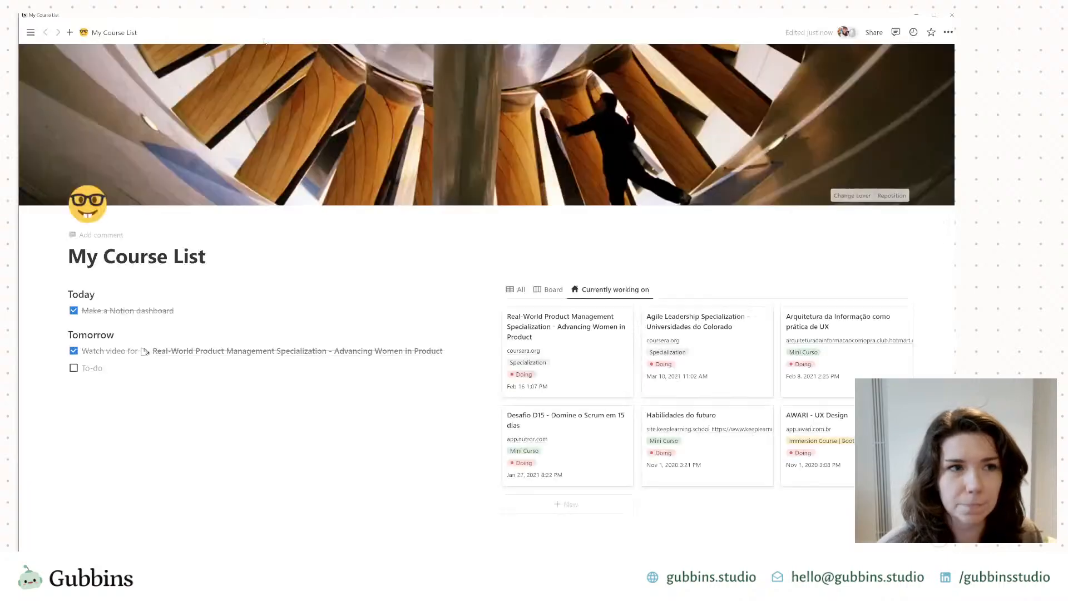
key("super+Left")
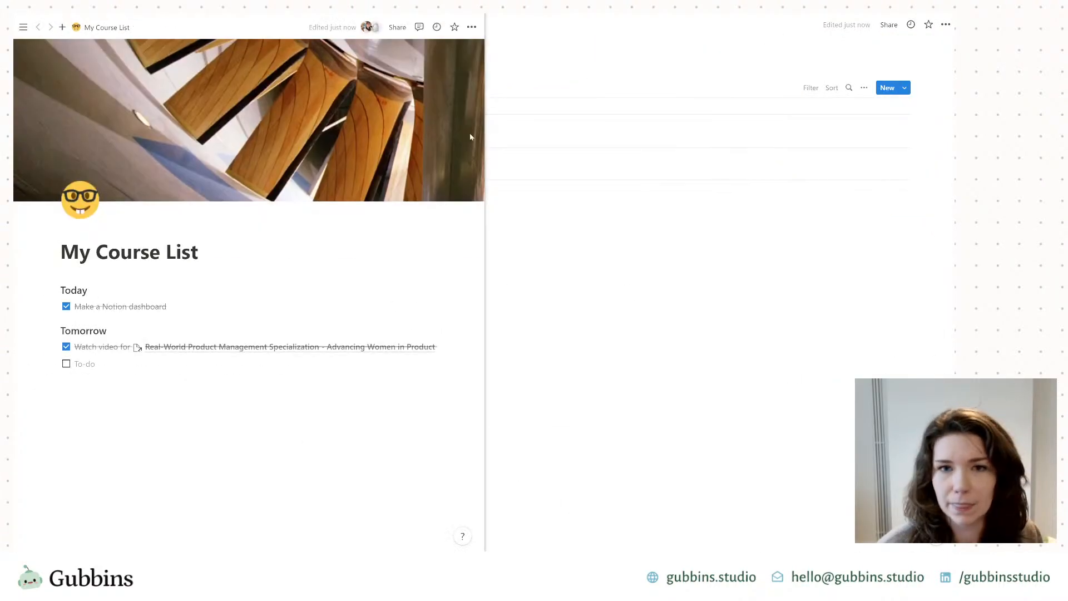
left_click(719, 100)
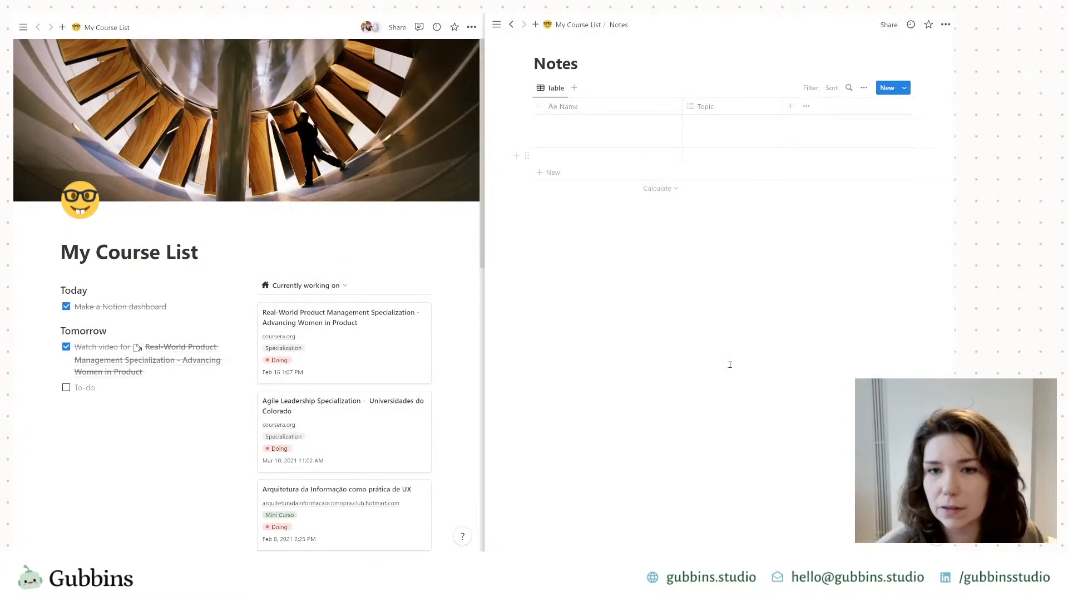
Step: Open My Class Notes in the course list window and view the names of its first tables
scroll(182, 391, "down", 5)
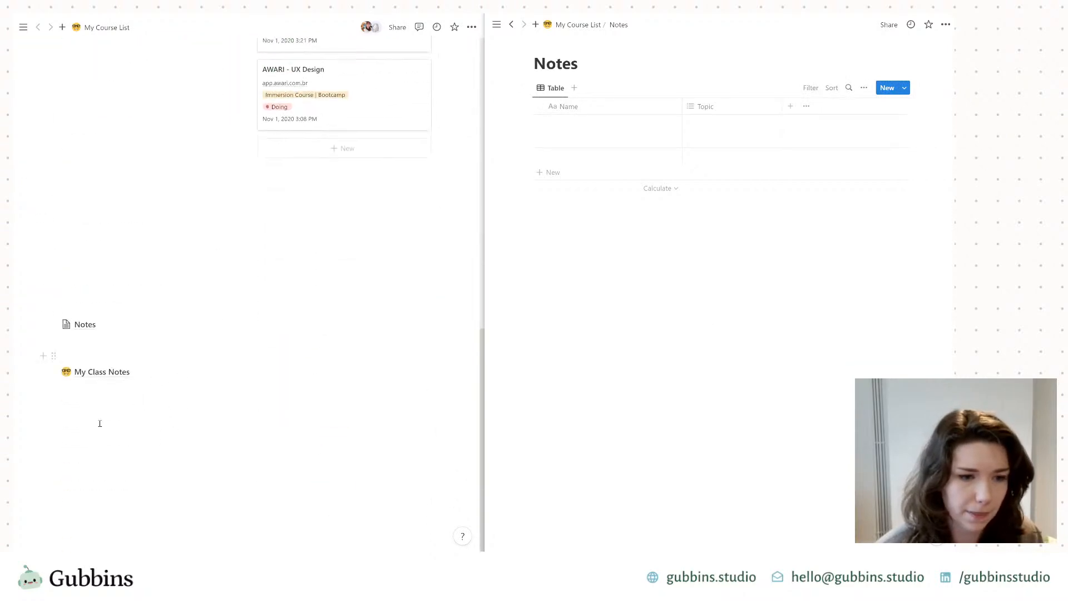
left_click(102, 381)
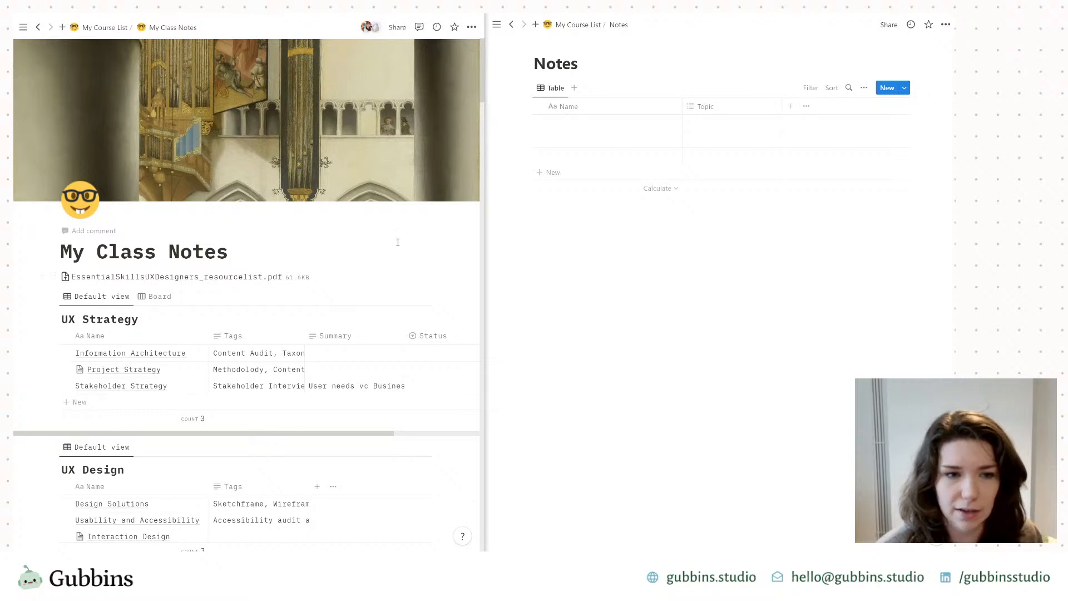
scroll(392, 237, "down", 1)
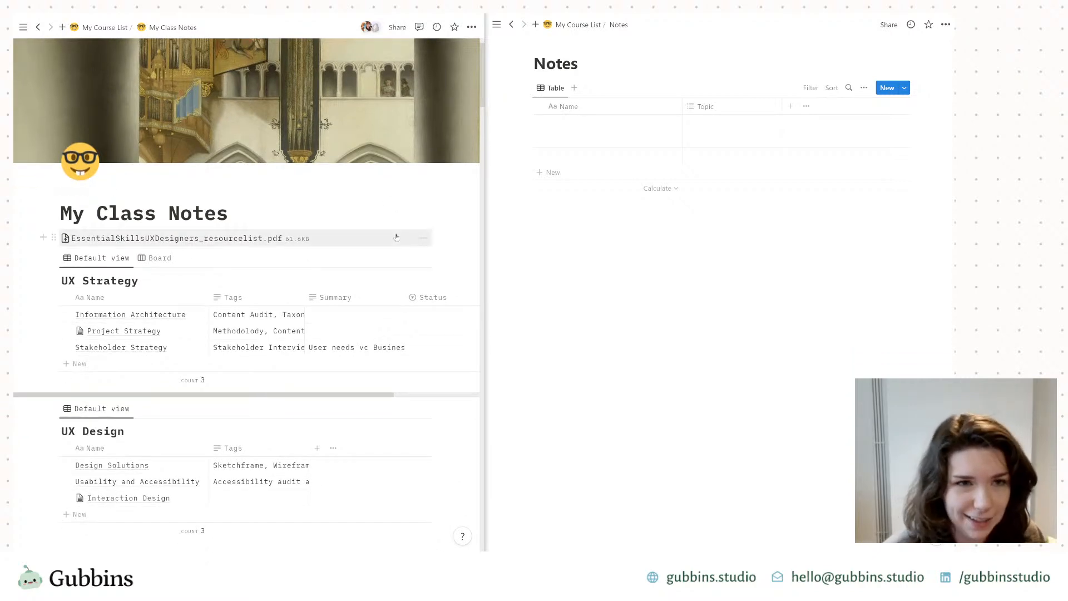
scroll(398, 234, "down", 1)
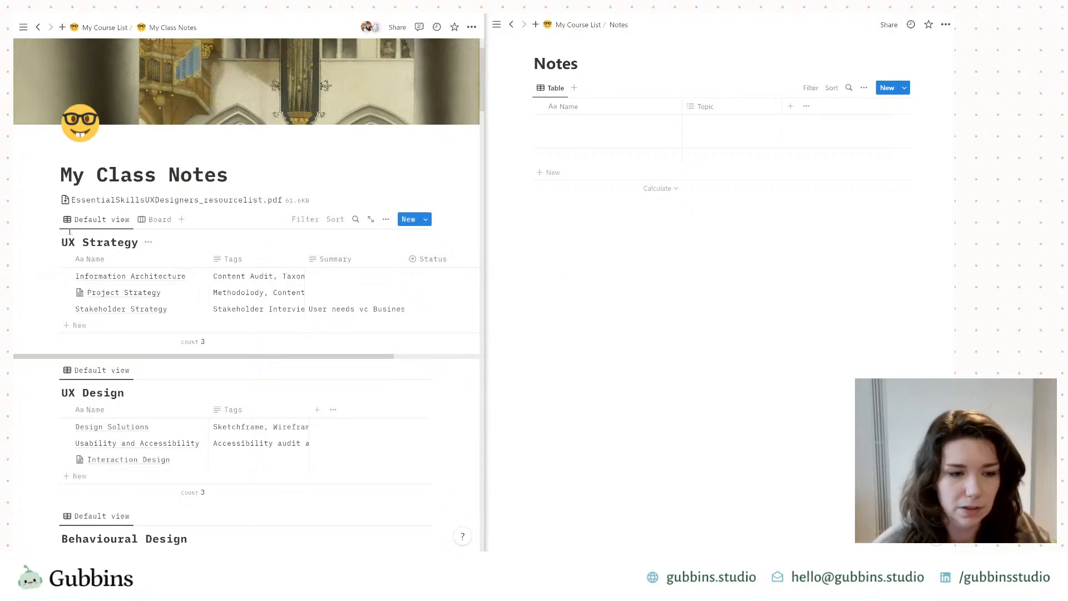
scroll(262, 362, "down", 3)
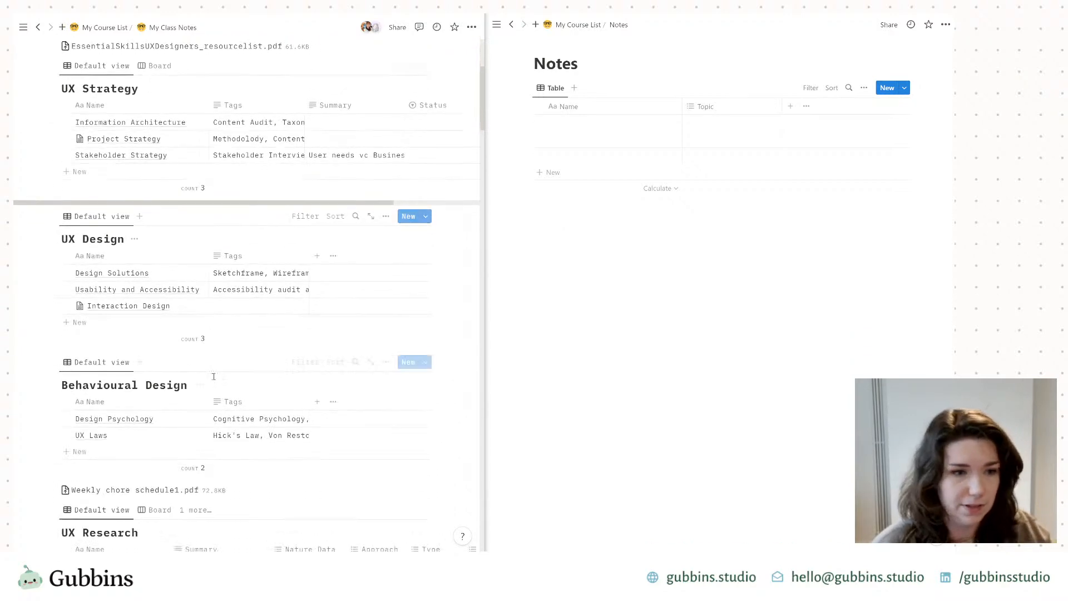
Step: Create the Topic options "UX Strategy", "UX Design" and "UX Research" in the first row of the Notes table
left_click(717, 129)
type("UX")
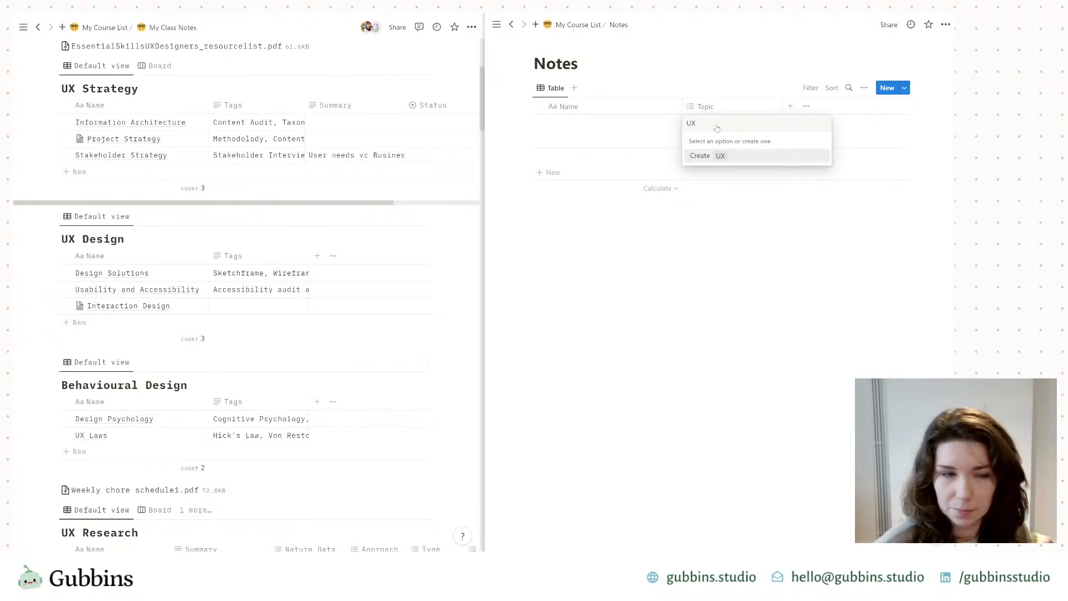
type(" Strategy")
key("Return")
type("UX Design")
key("Return")
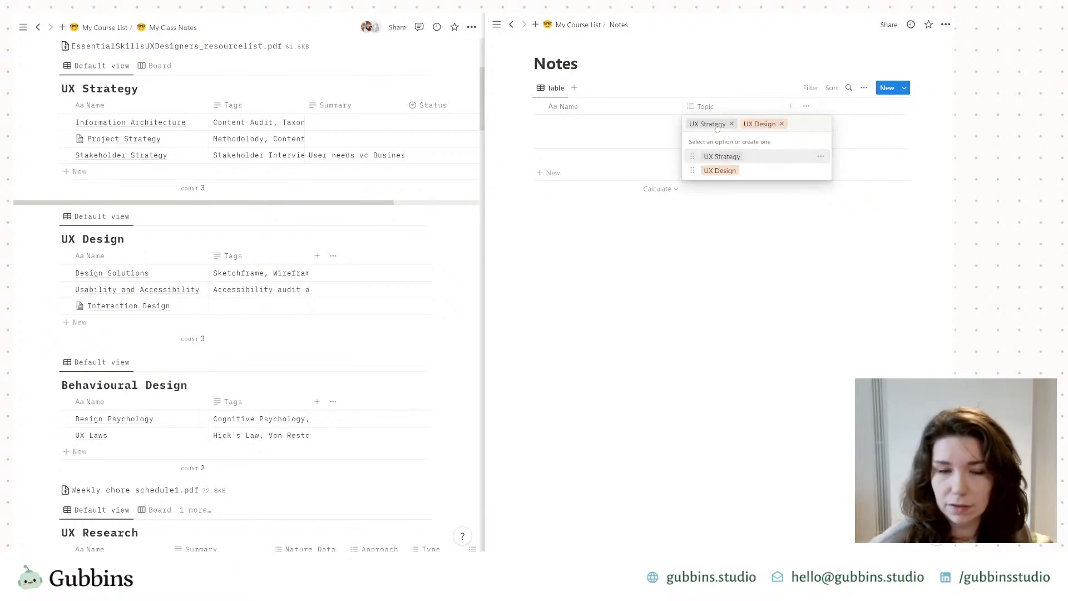
type("UX Research")
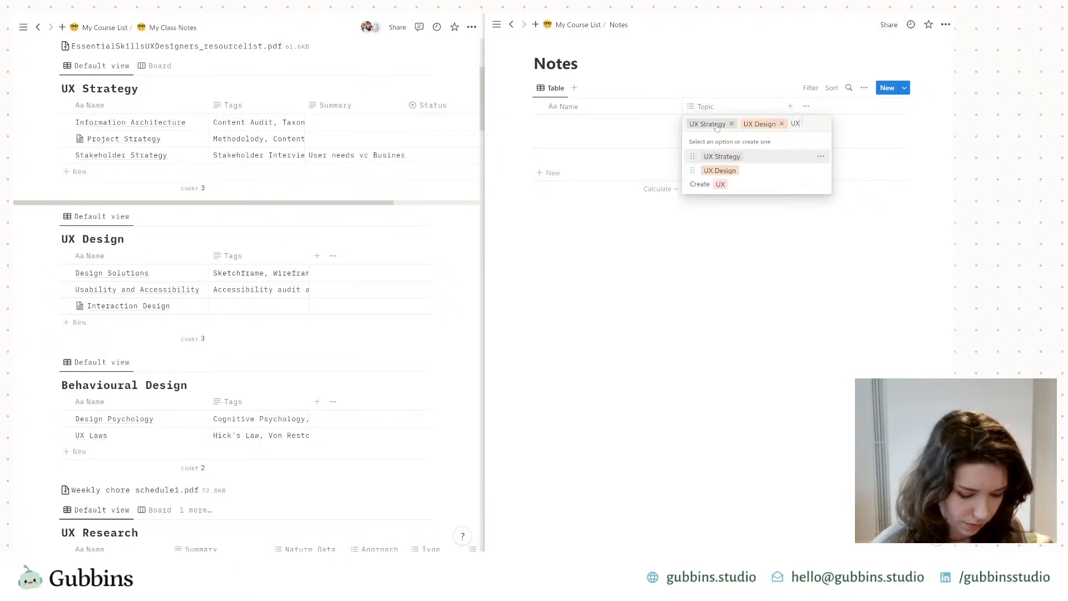
key("Return")
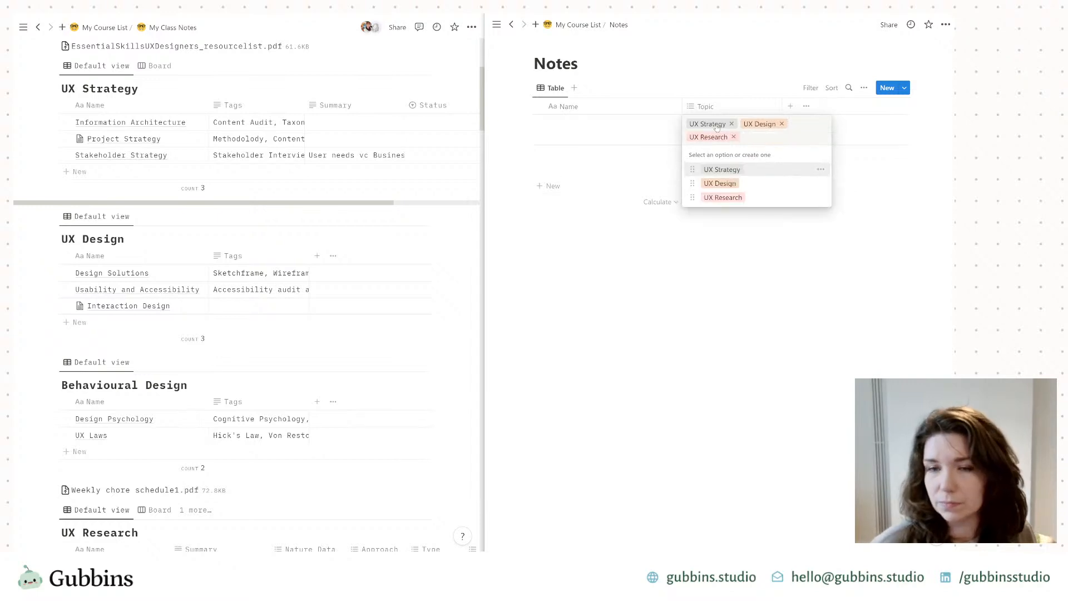
Step: Colour the UX Strategy option orange and check the colour choices for UX Research
left_click(825, 172)
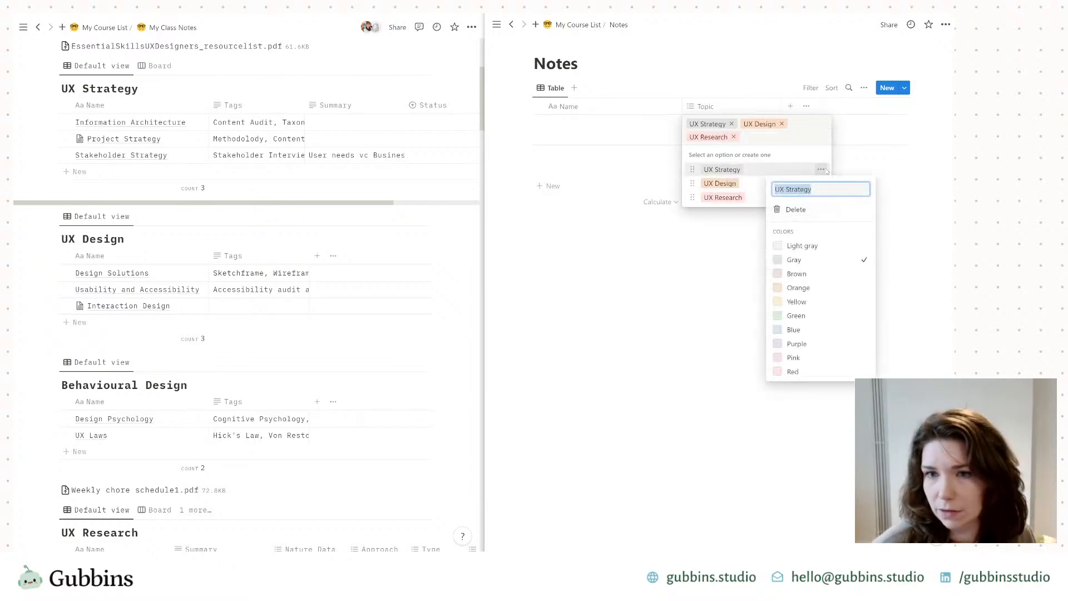
left_click(798, 288)
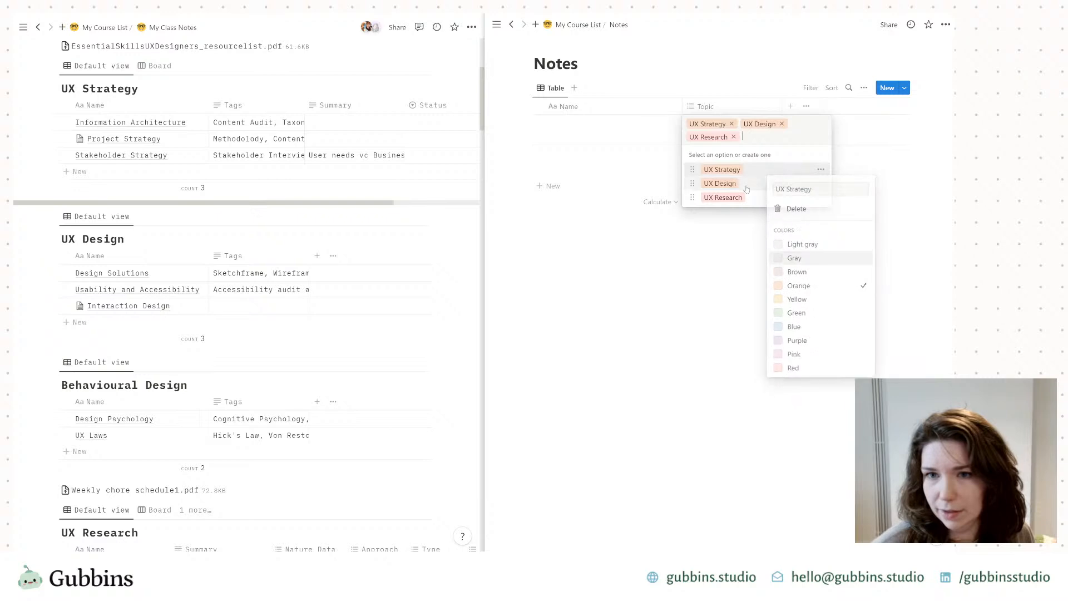
left_click(724, 205)
left_click(821, 198)
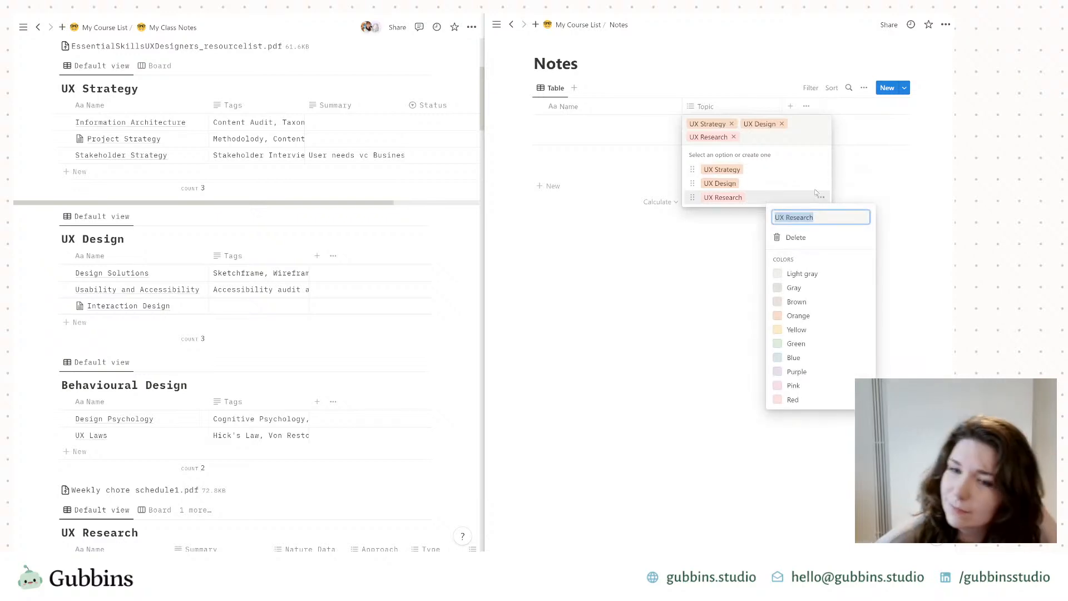
left_click(678, 312)
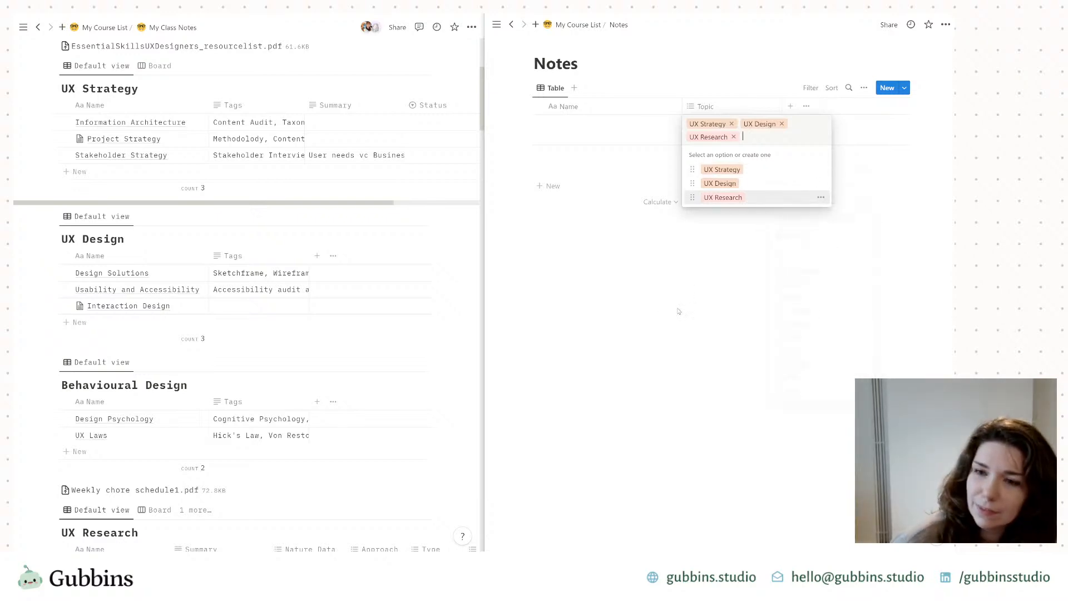
Step: Set the colour of the UX Strategy topic option to yellow and finish editing the Topic cell
left_click(821, 169)
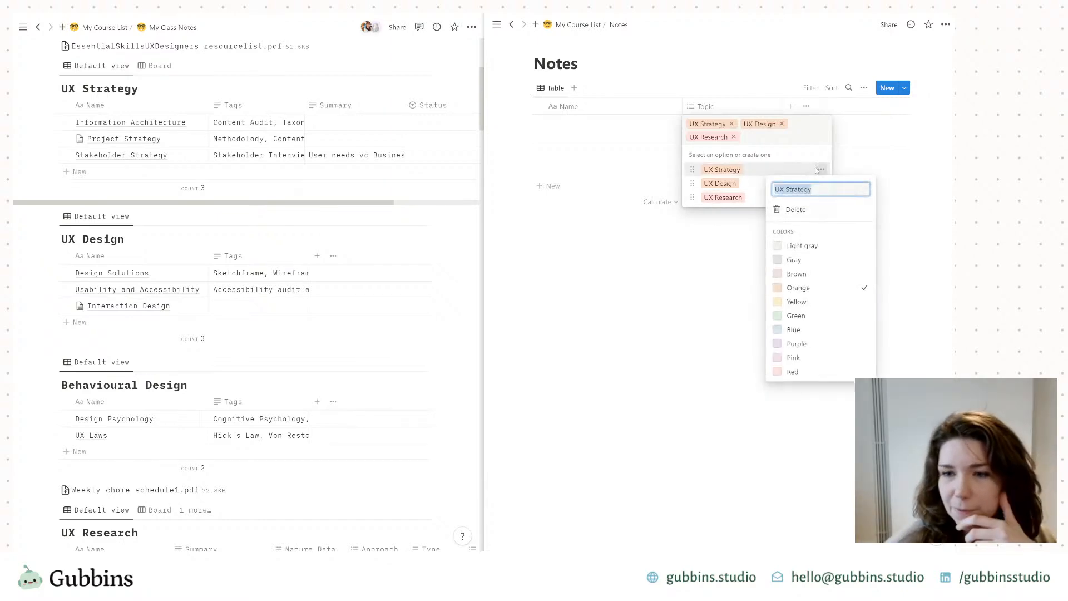
left_click(796, 301)
left_click(602, 342)
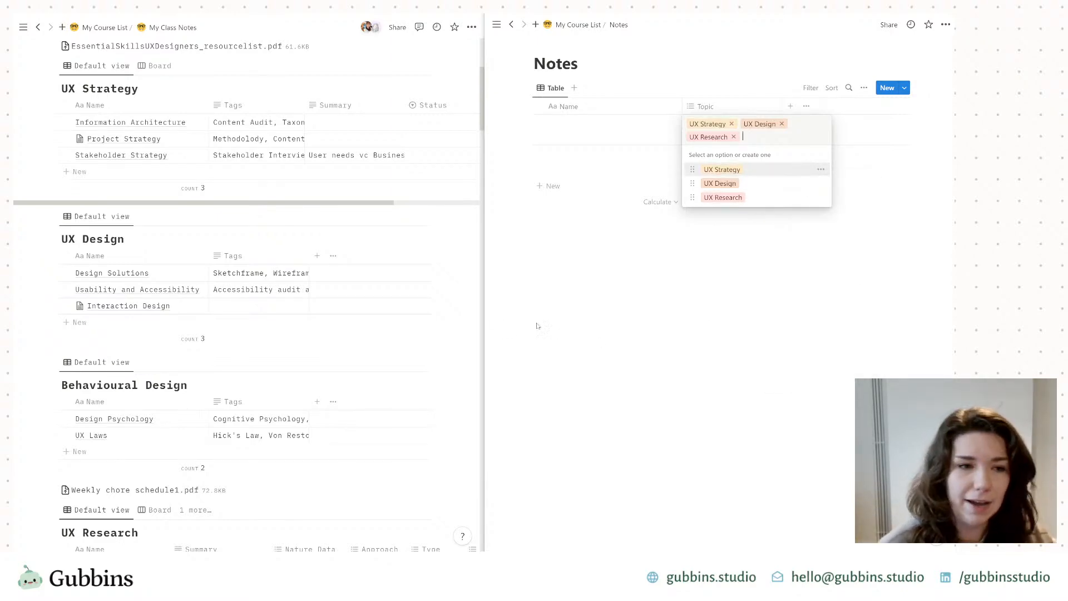
left_click(610, 367)
Step: Examine the My Class Notes tables from UX Strategy through Synthesis and Findings: Deliverables, including their columns and entries
scroll(414, 328, "up", 5)
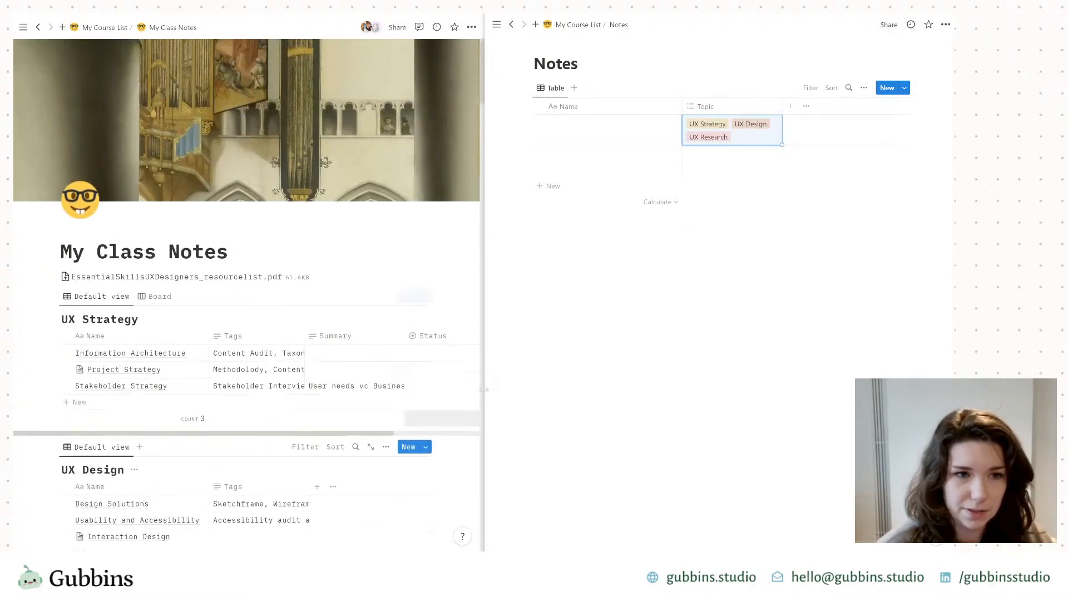
scroll(359, 377, "down", 15)
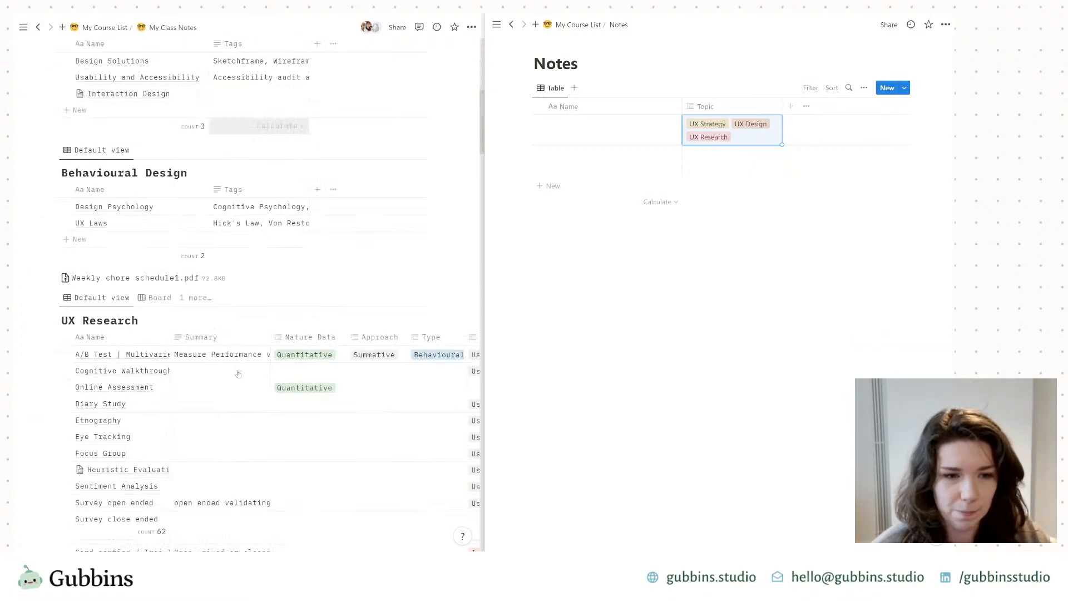
scroll(224, 376, "up", 3)
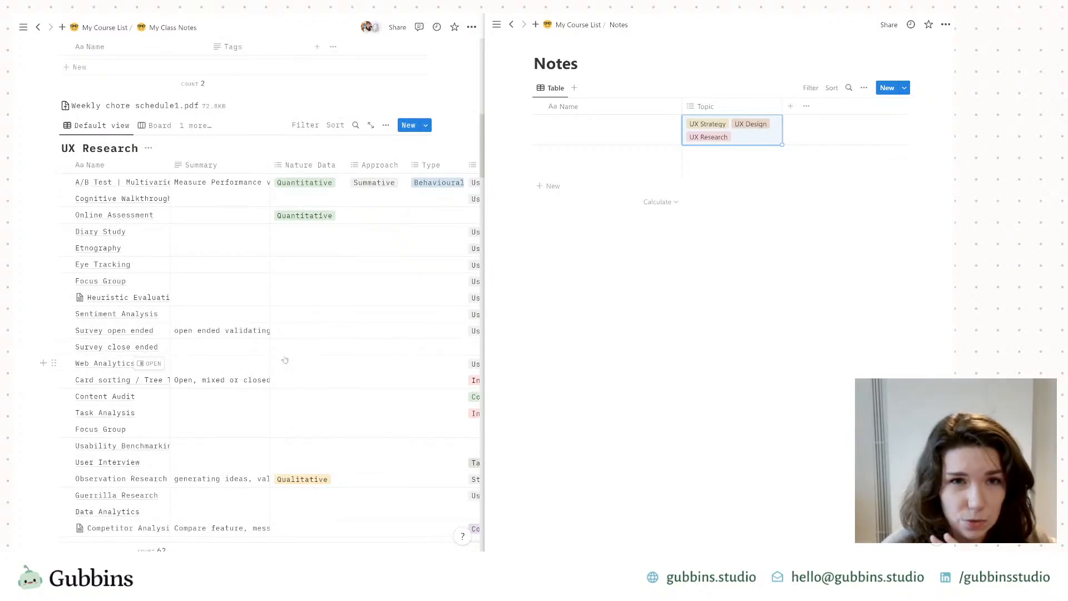
scroll(299, 358, "up", 2)
scroll(299, 358, "up", 8)
scroll(310, 353, "down", 18)
scroll(276, 386, "down", 5)
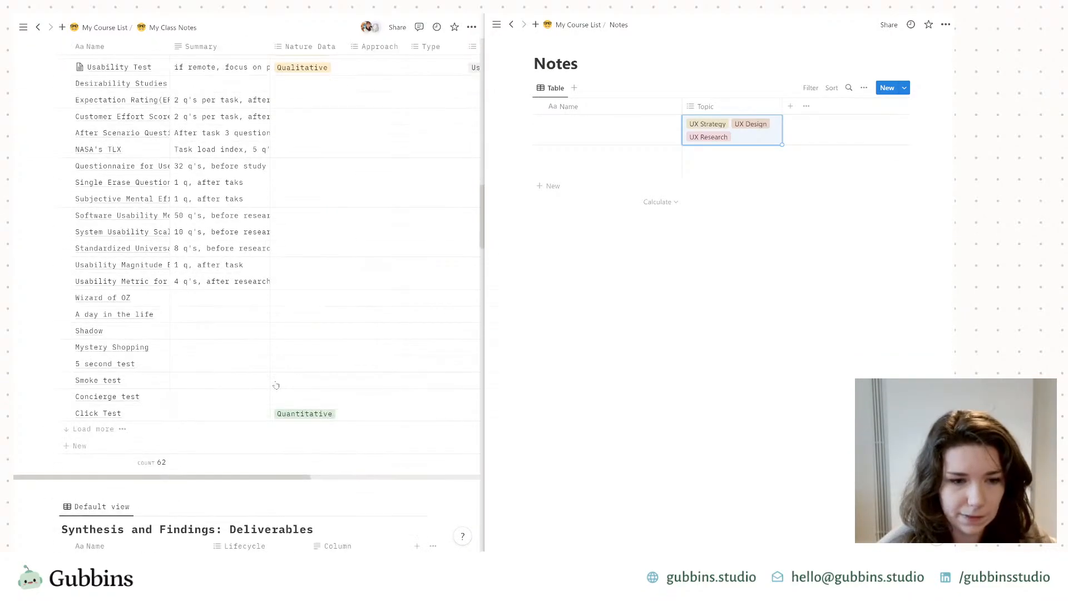
scroll(282, 367, "down", 2)
scroll(280, 368, "up", 4)
scroll(280, 368, "up", 4)
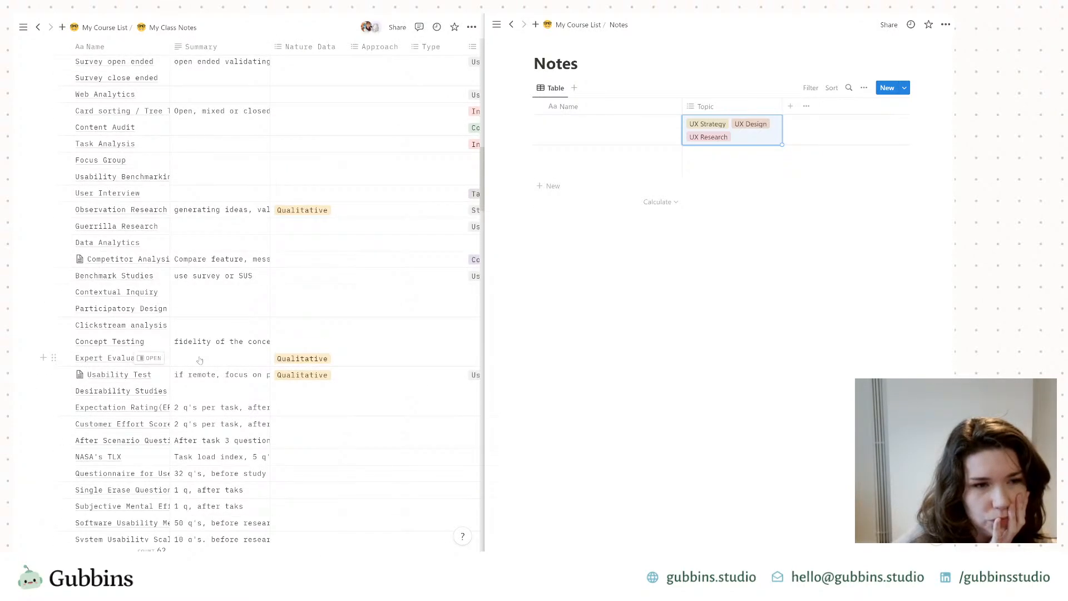
scroll(328, 298, "down", 7)
scroll(320, 312, "down", 6)
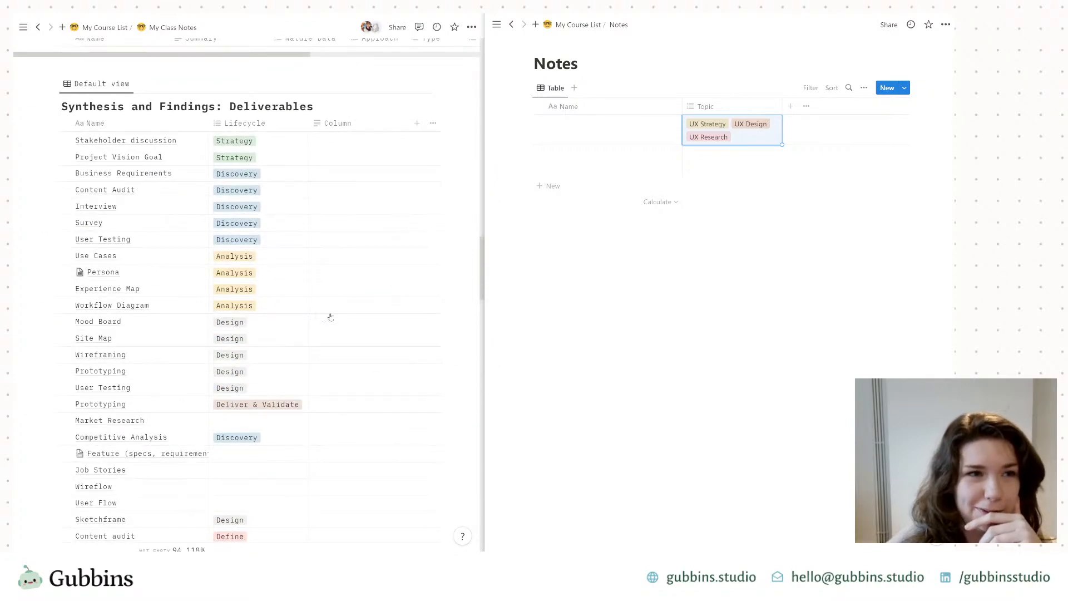
scroll(328, 310, "down", 4)
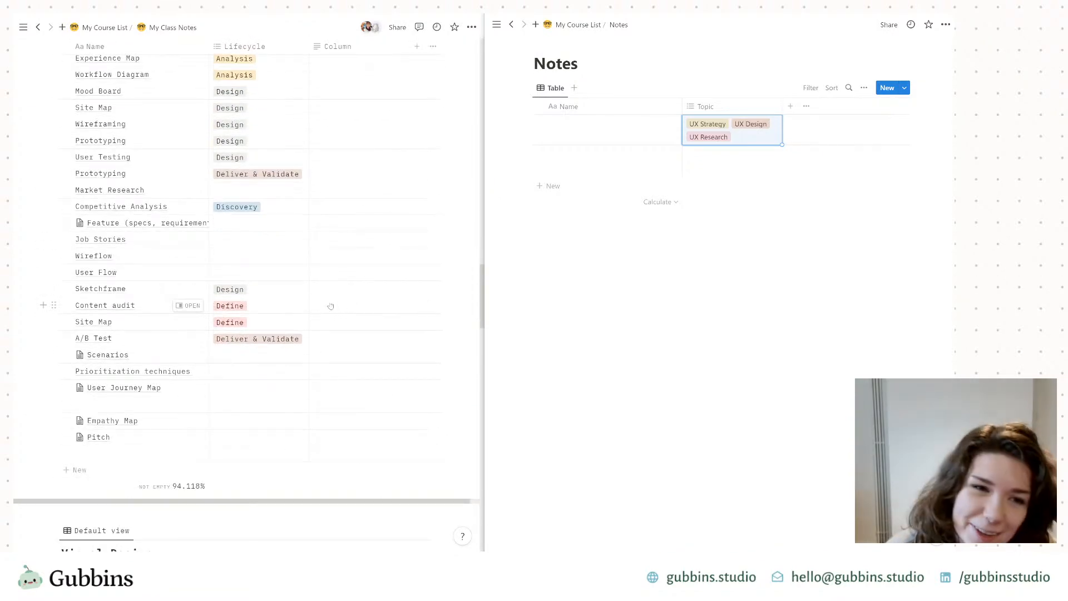
scroll(278, 328, "up", 2)
scroll(277, 328, "up", 3)
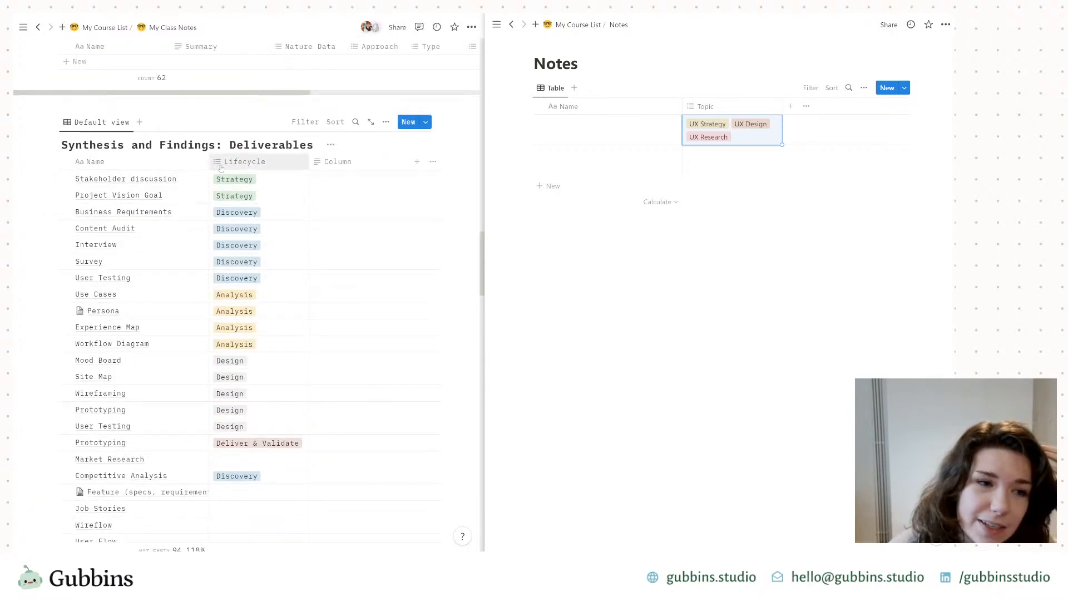
scroll(268, 289, "up", 7)
scroll(268, 289, "up", 8)
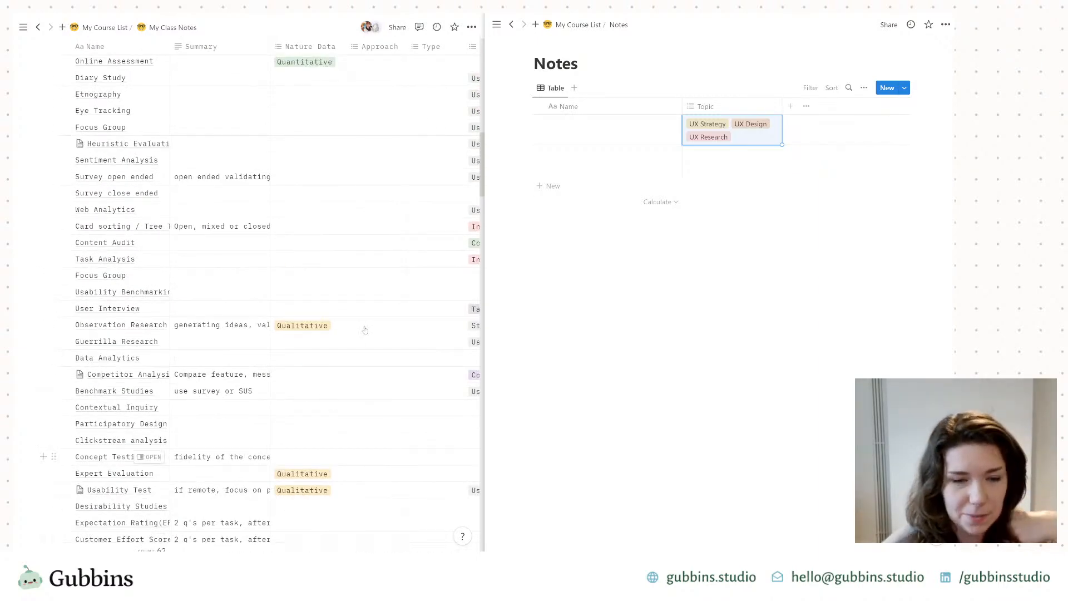
scroll(328, 400, "up", 5)
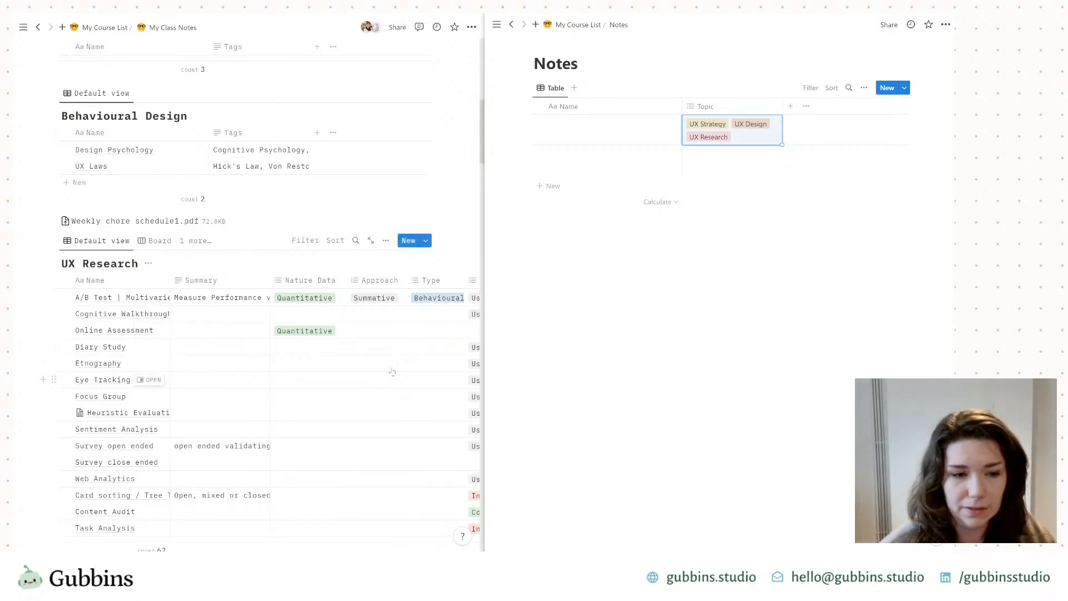
left_click(614, 317)
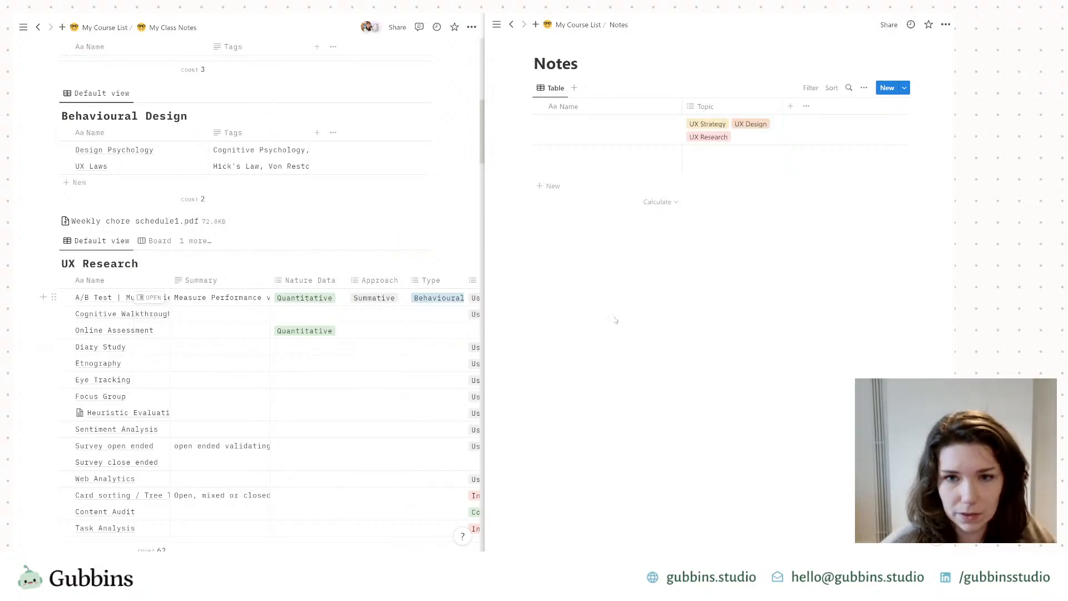
scroll(223, 220, "up", 6)
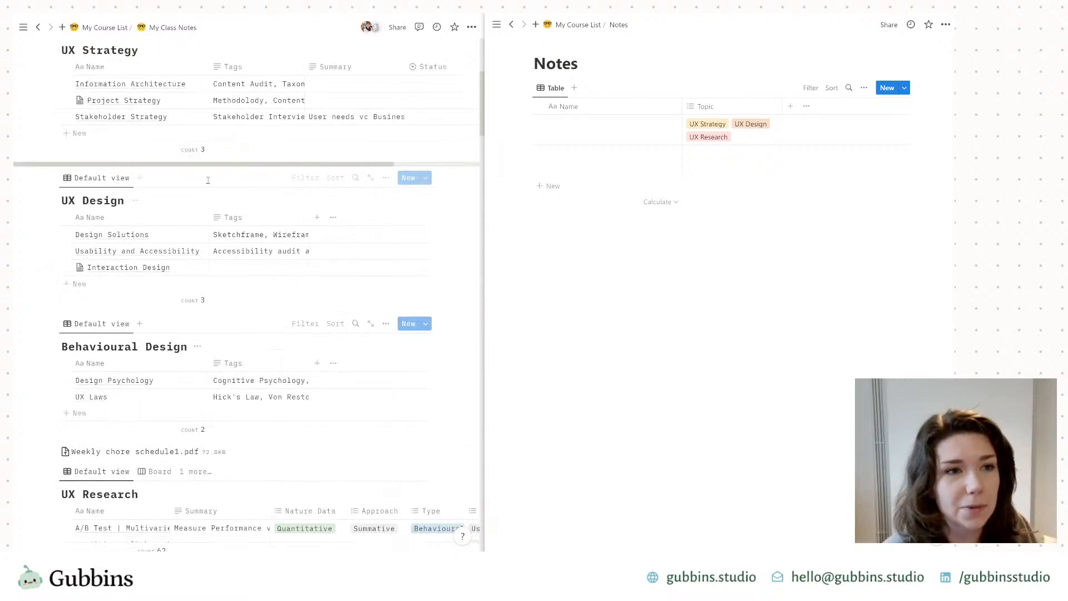
Step: Return to My Course List and view the details of the Real-World Product Management Specialization course card
left_click(105, 27)
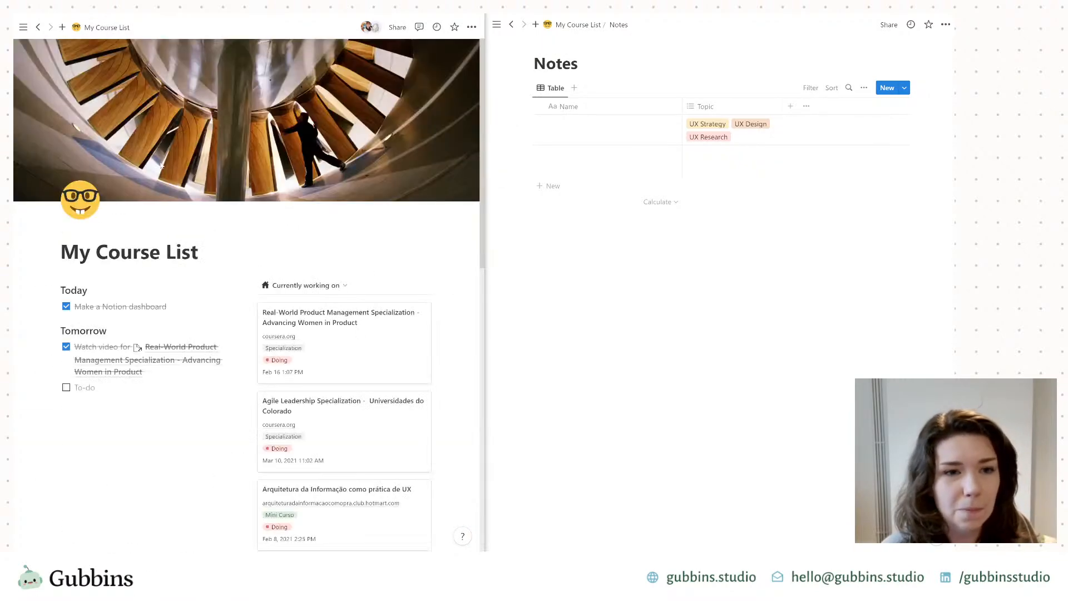
scroll(367, 268, "down", 2)
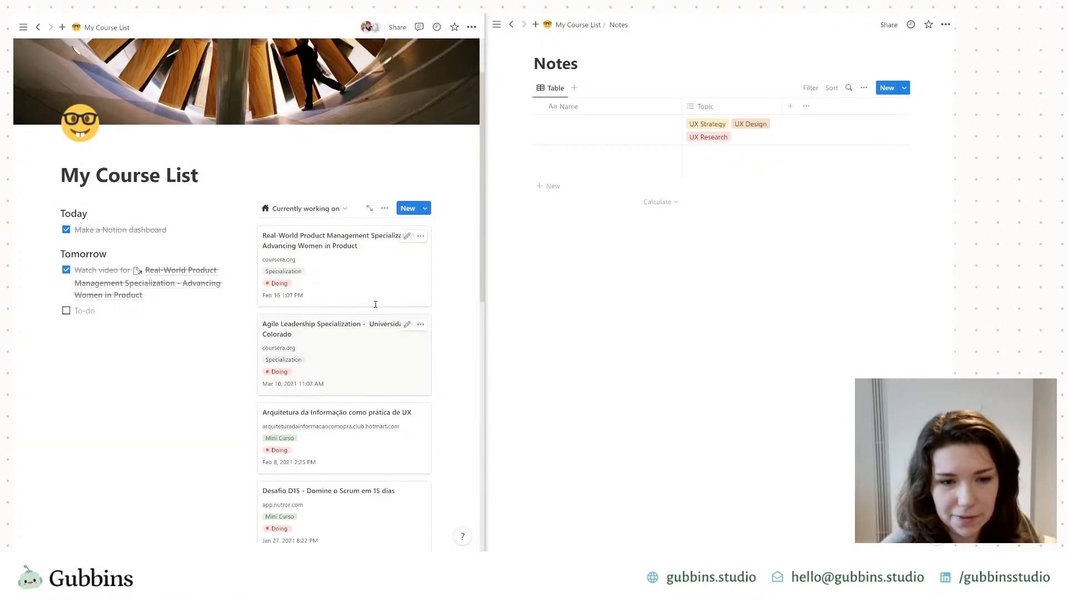
left_click(378, 274)
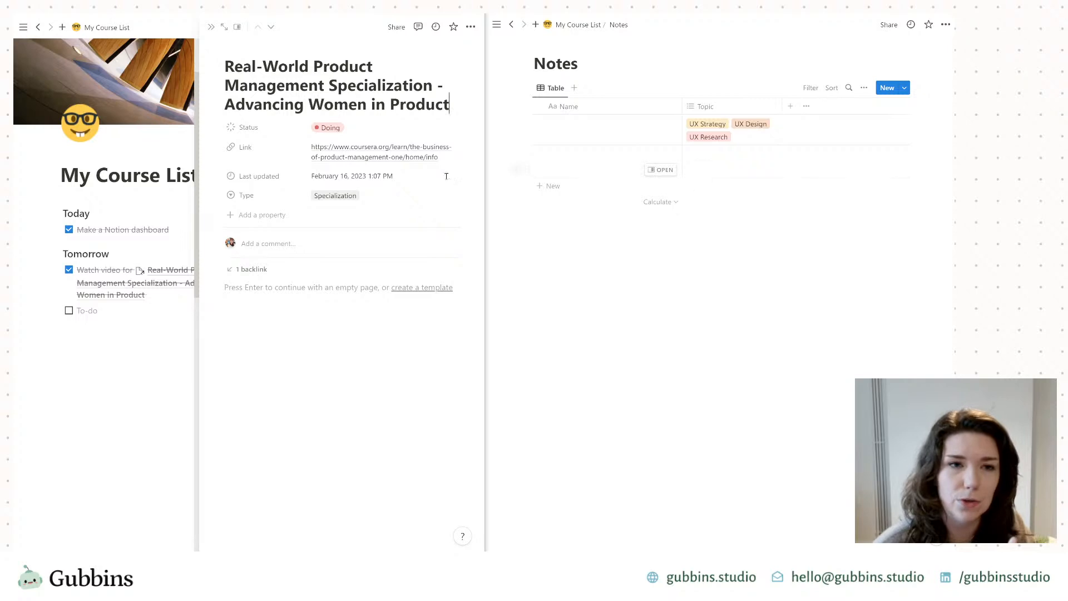
key("Escape")
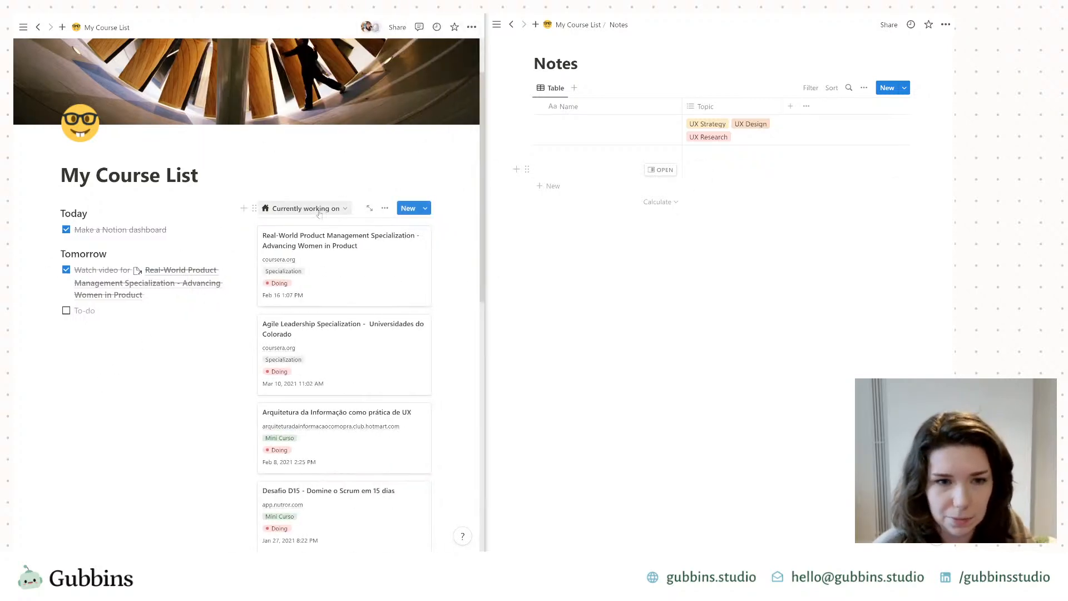
Step: Switch the course list from Currently working on to the All view and open the Media database as a full page
left_click(303, 209)
left_click(261, 248)
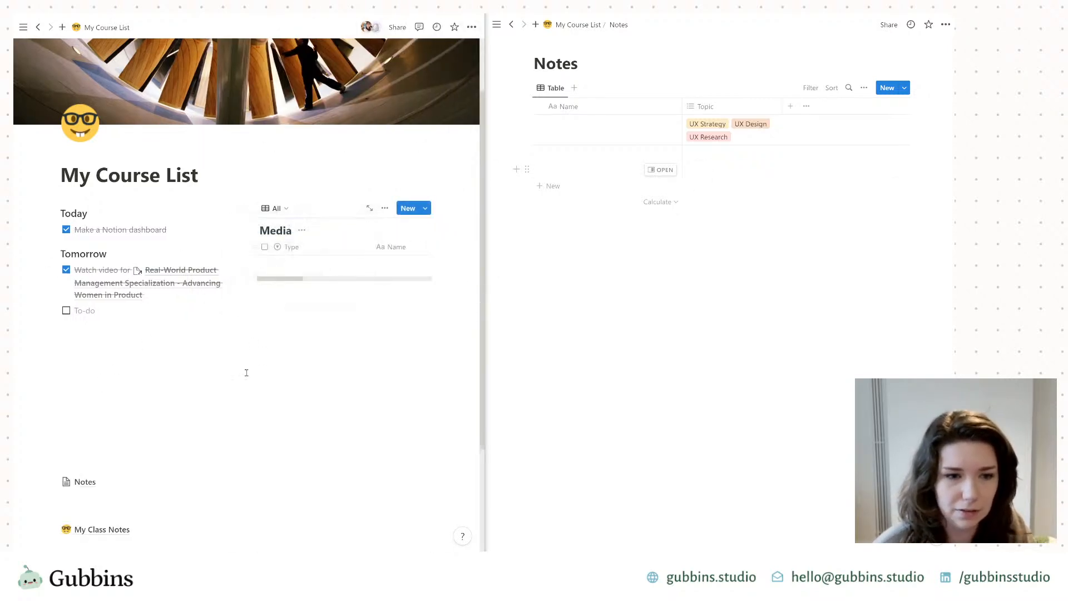
left_click_drag(241, 355, 174, 358)
left_click(370, 208)
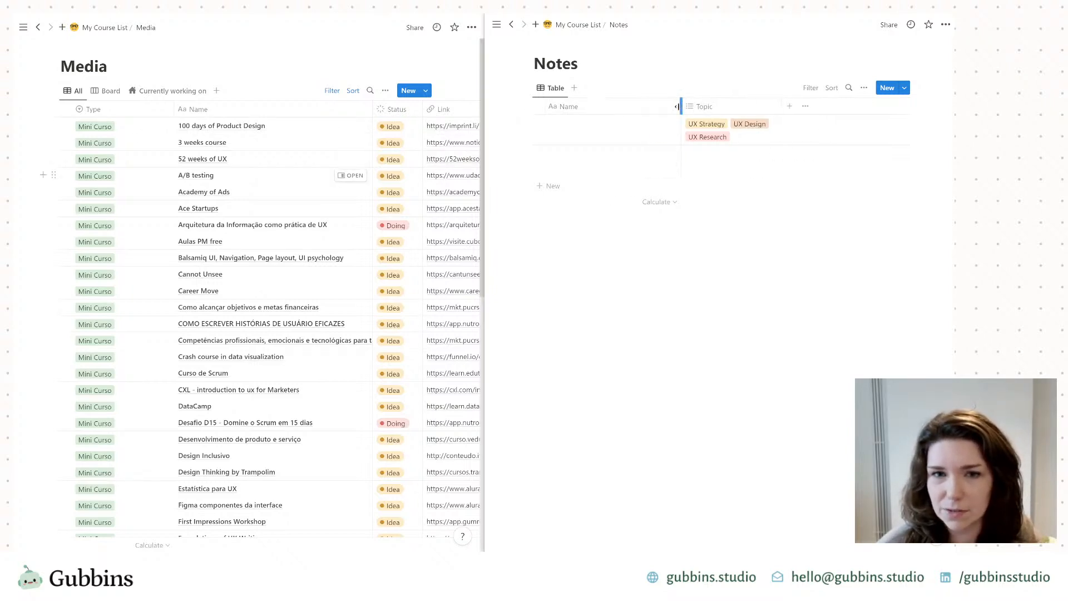
Step: Narrow the Name column of the Notes table and name its first entry "Agile Leadership", after the specialization listed in Media
left_click_drag(683, 107, 619, 107)
scroll(350, 322, "down", 5)
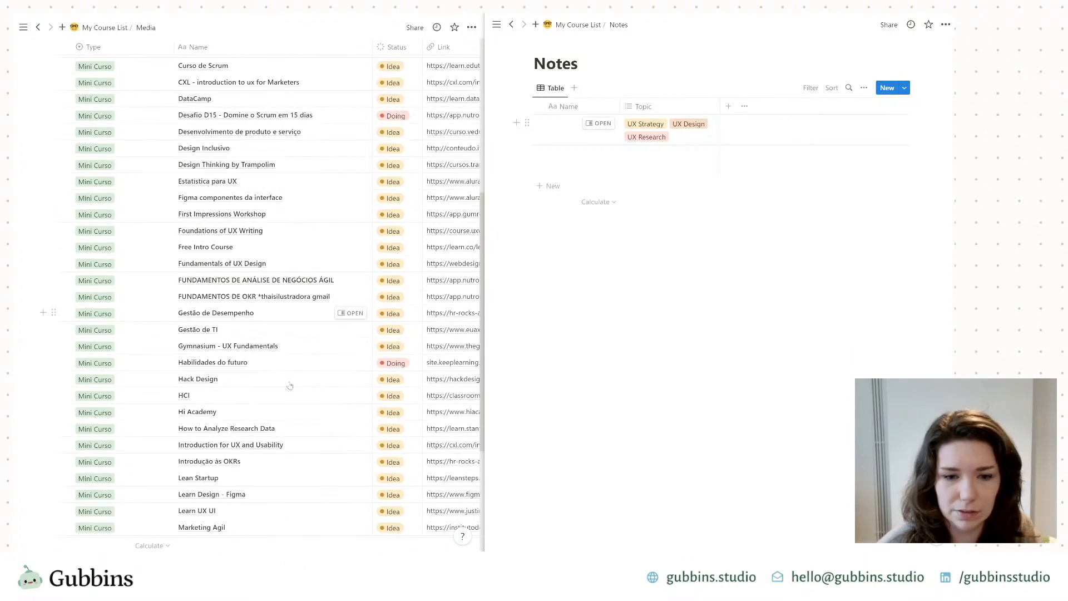
scroll(390, 345, "down", 10)
scroll(423, 321, "down", 4)
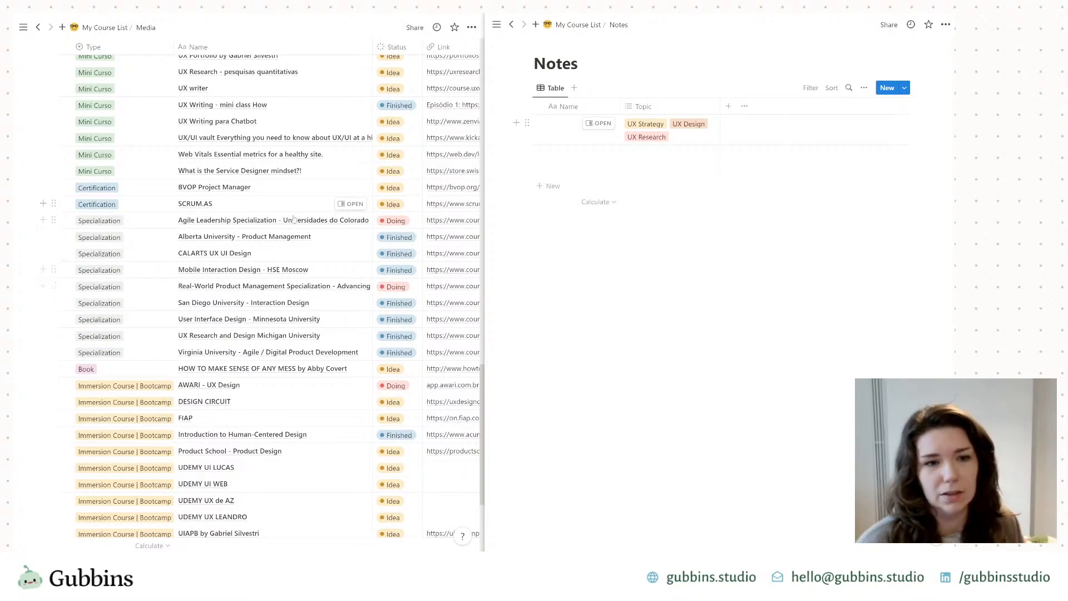
left_click(554, 135)
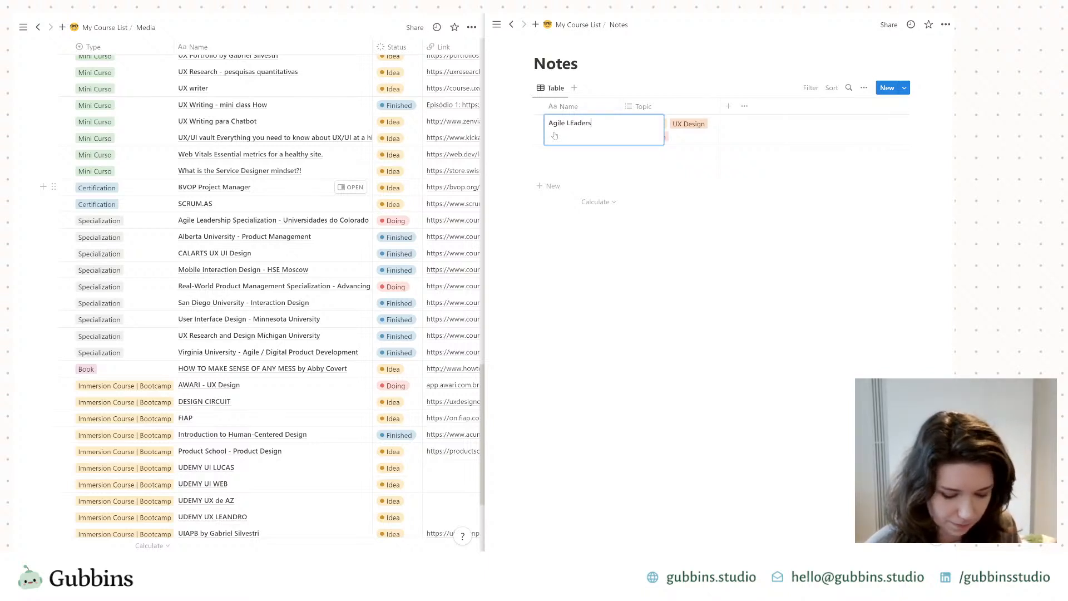
key("Delete")
type("e")
key("Return")
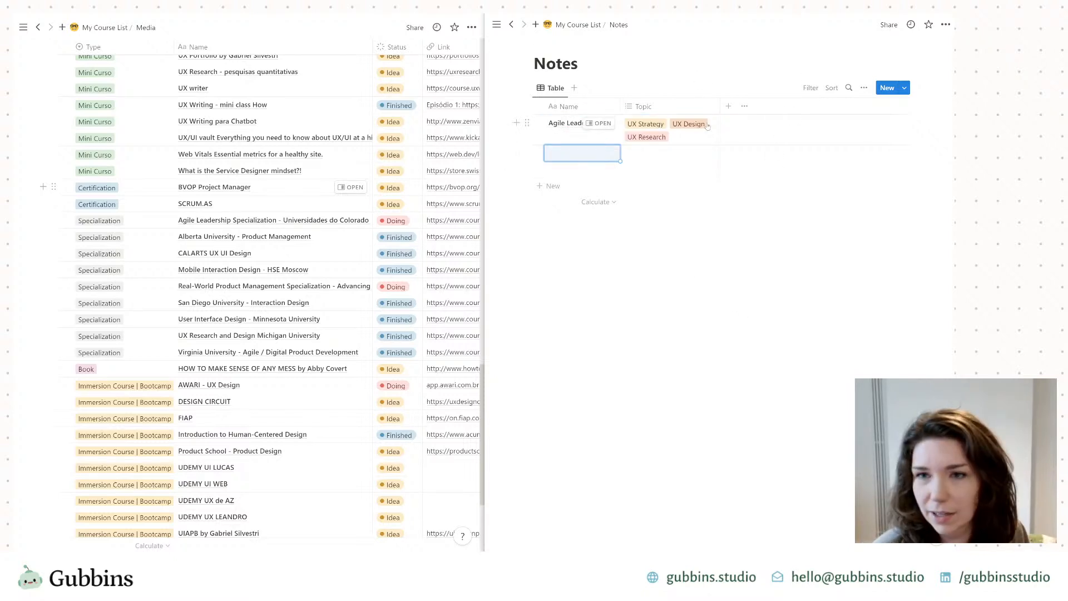
Step: Set up a new relation property on the Notes table that links to the Media database
left_click(728, 107)
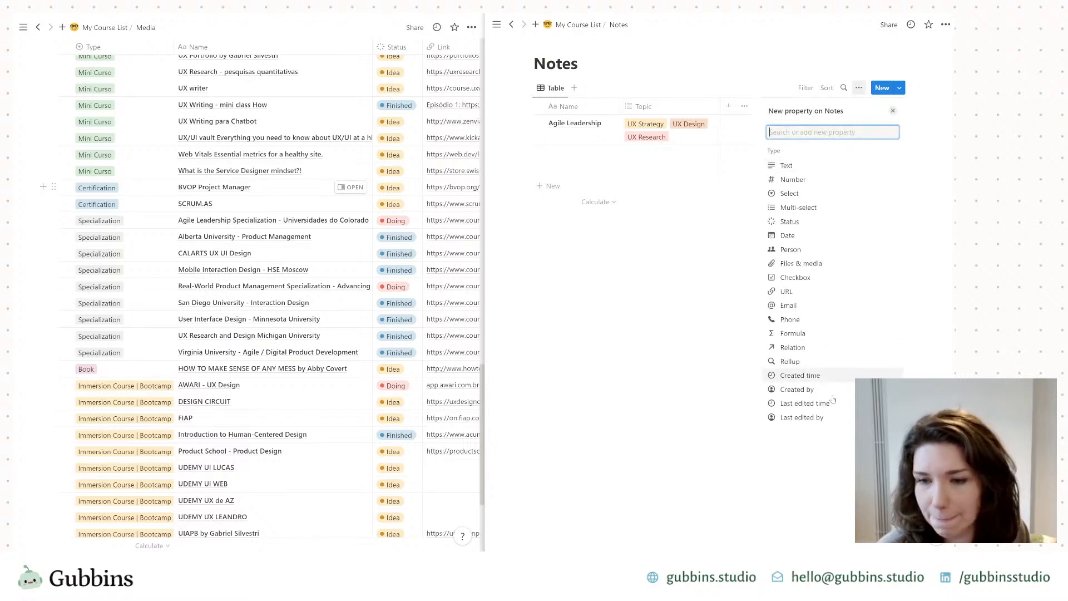
left_click(803, 348)
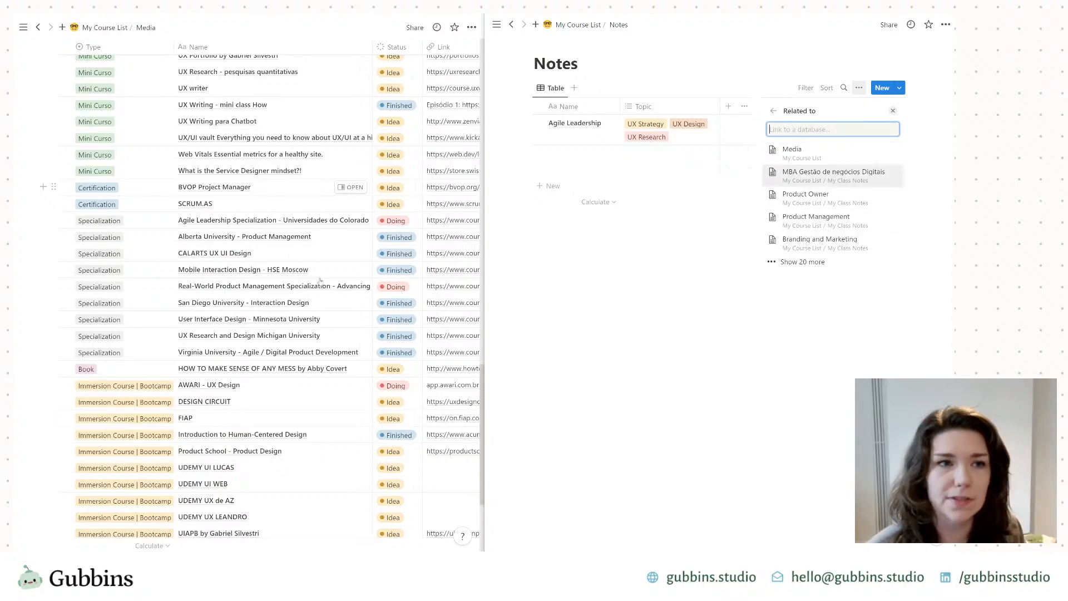
scroll(250, 262, "up", 20)
scroll(249, 261, "up", 5)
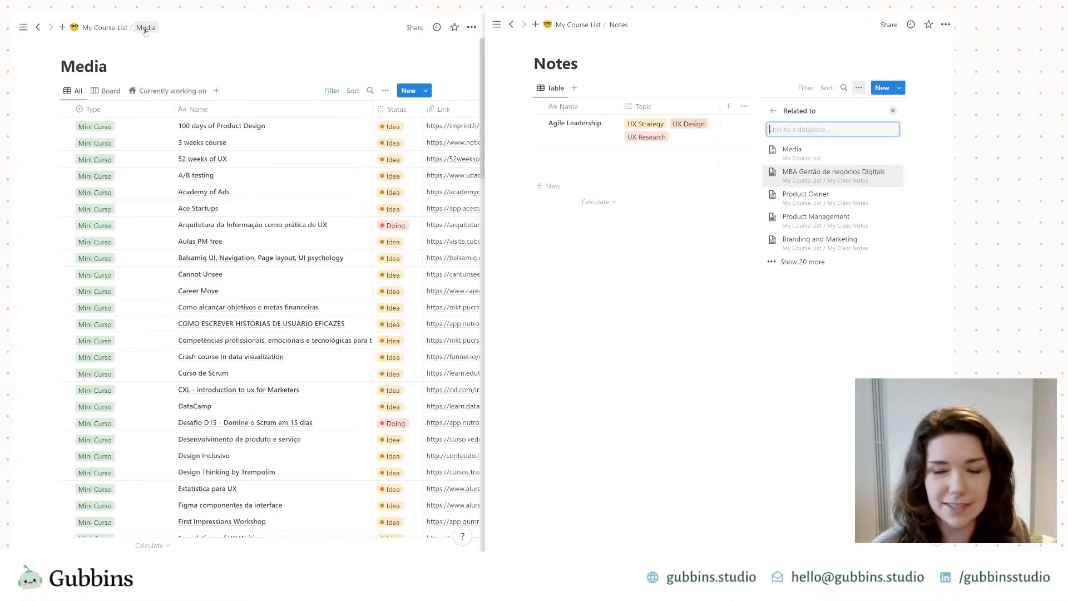
left_click(822, 158)
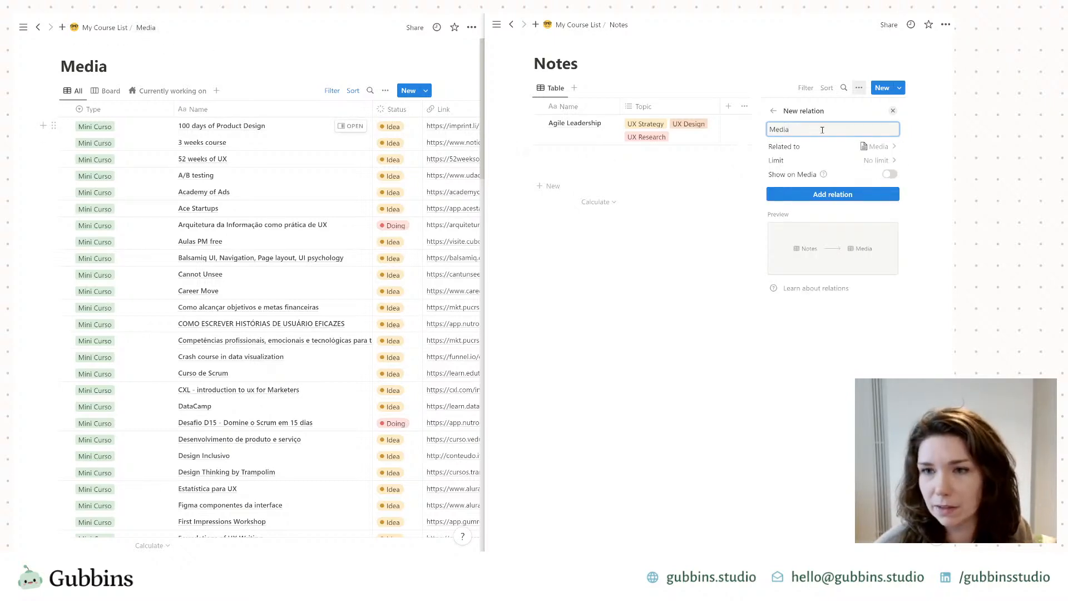
Step: Name the new relation "Related course" and view its limit choices
double_click(780, 131)
type("Related ")
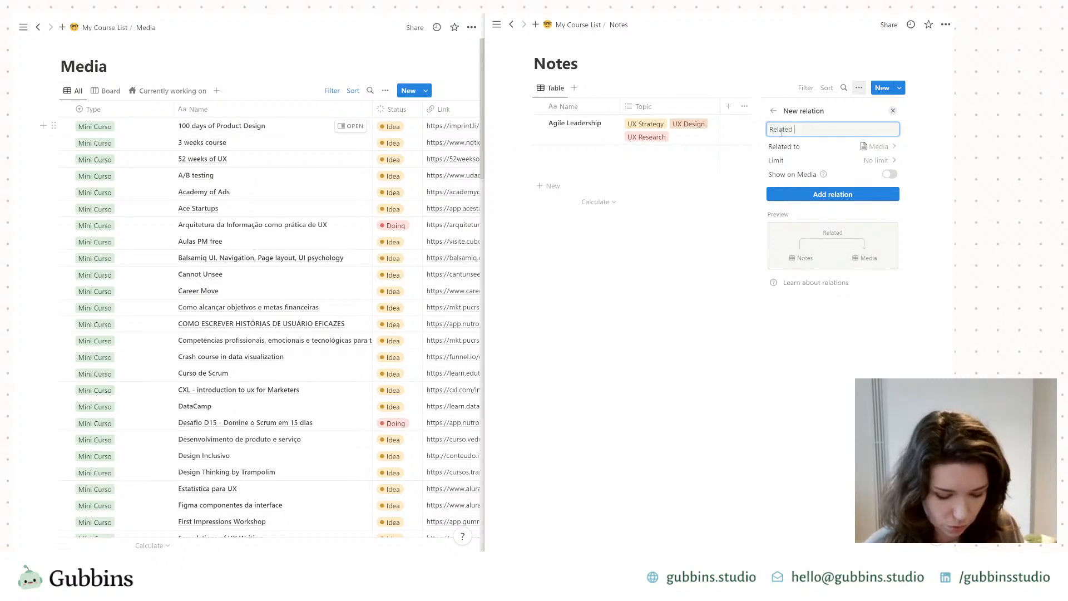
type("course")
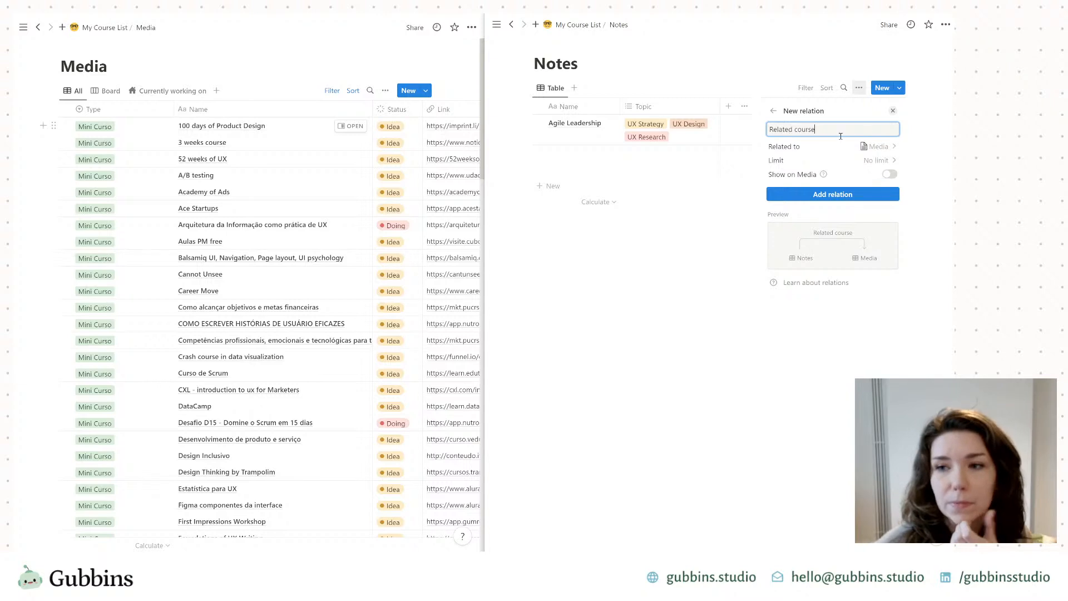
left_click(886, 162)
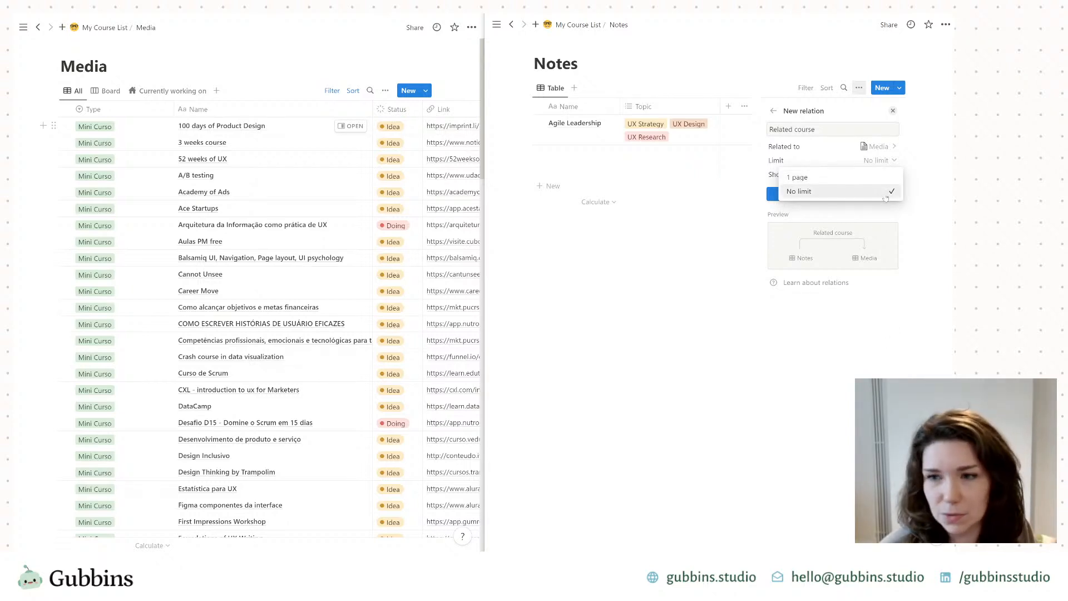
left_click(887, 321)
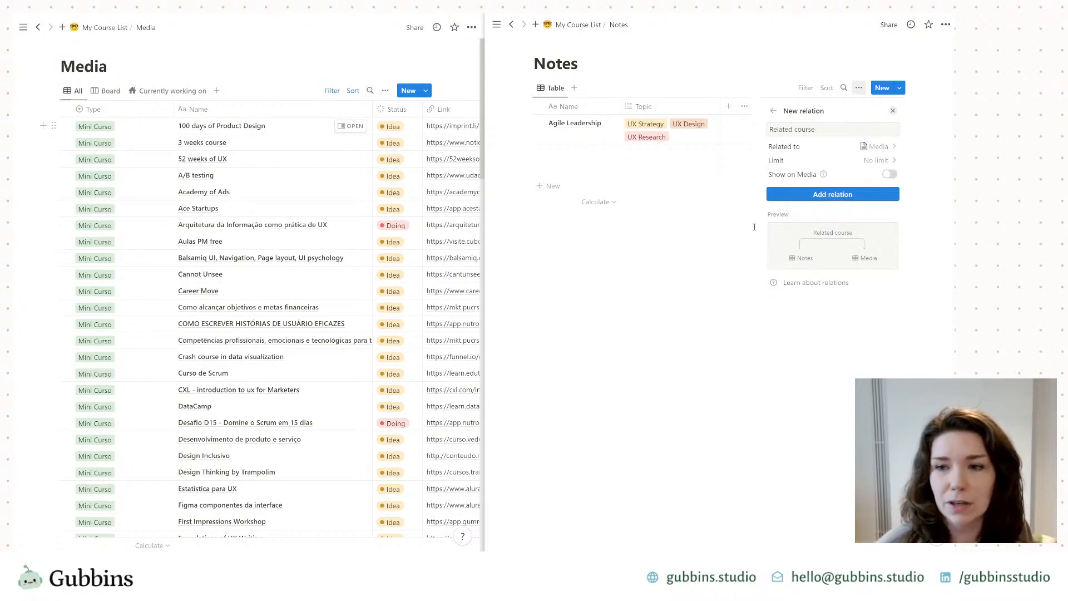
Step: Make the relation also show on Media, with the related property there named "Notes"
left_click(889, 174)
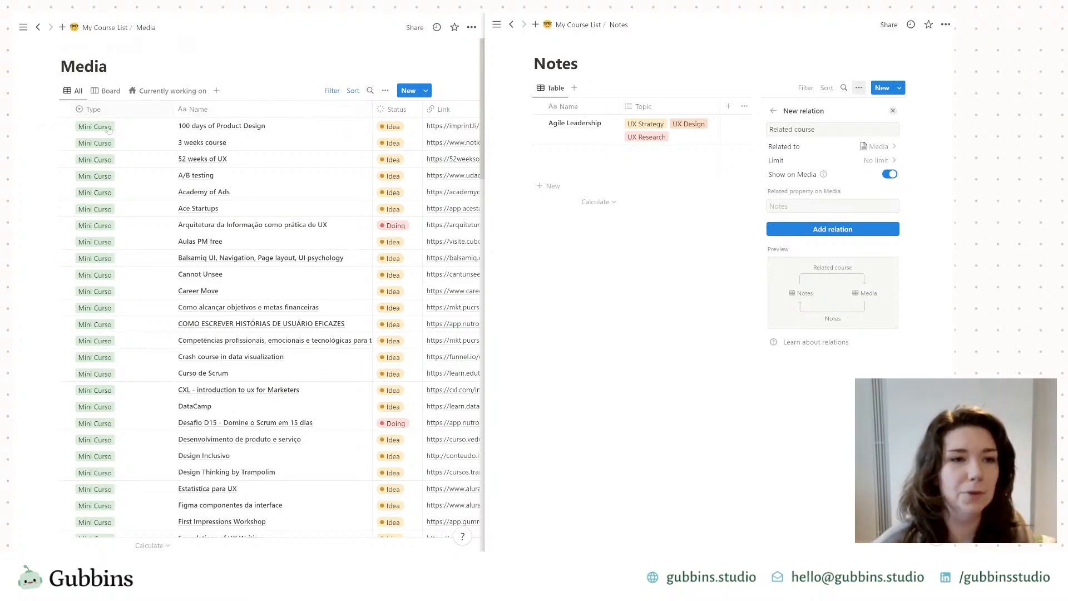
left_click(806, 208)
type("Notes")
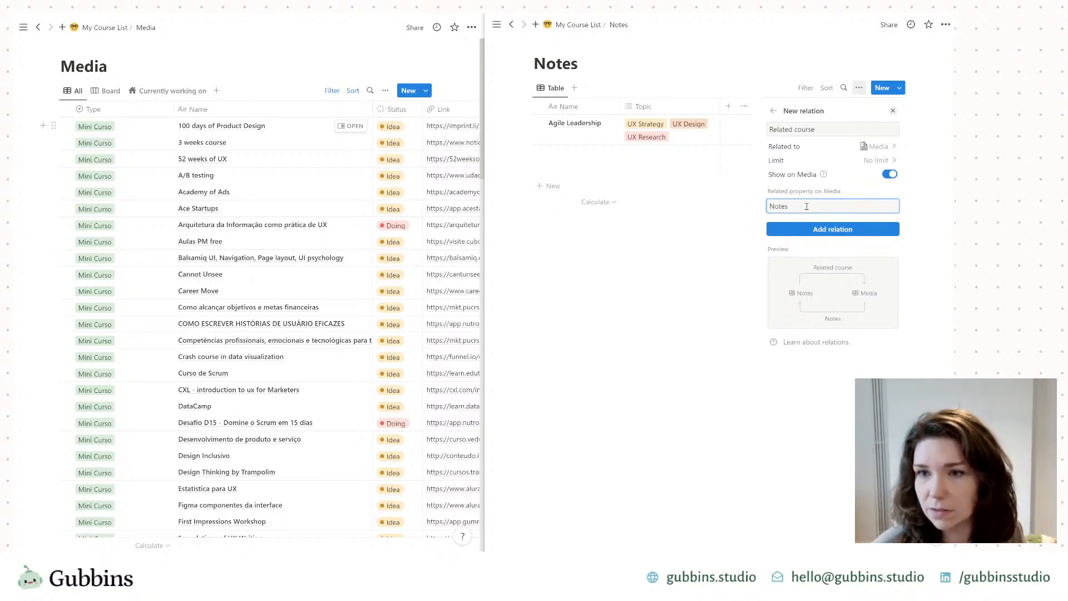
Step: Rename the relation to "Media" and add it to the Notes table
left_click_drag(794, 130, 829, 129)
type("media")
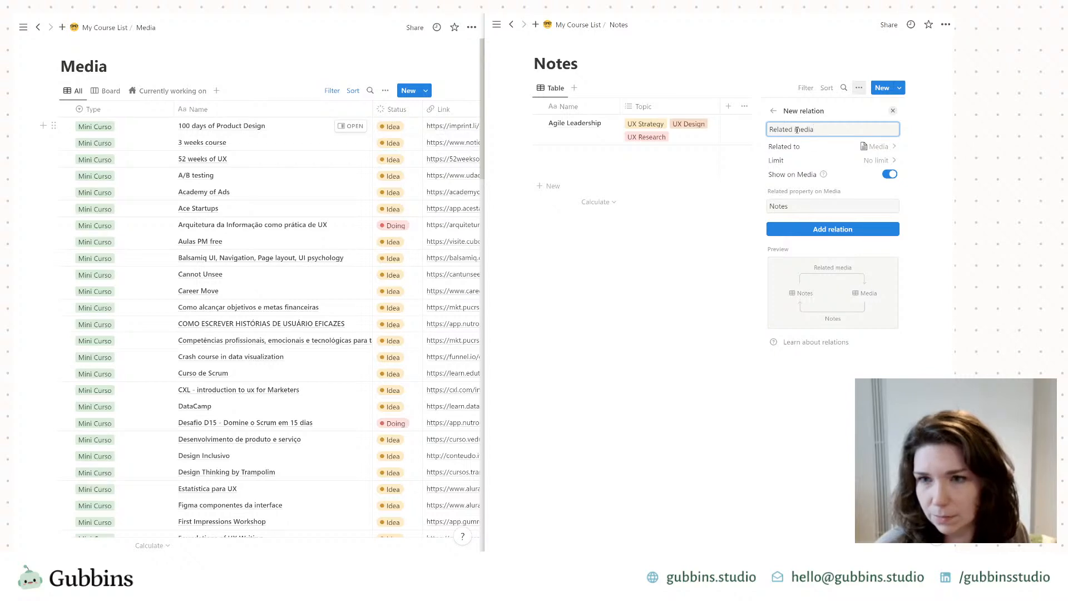
left_click_drag(801, 129, 765, 130)
type("M")
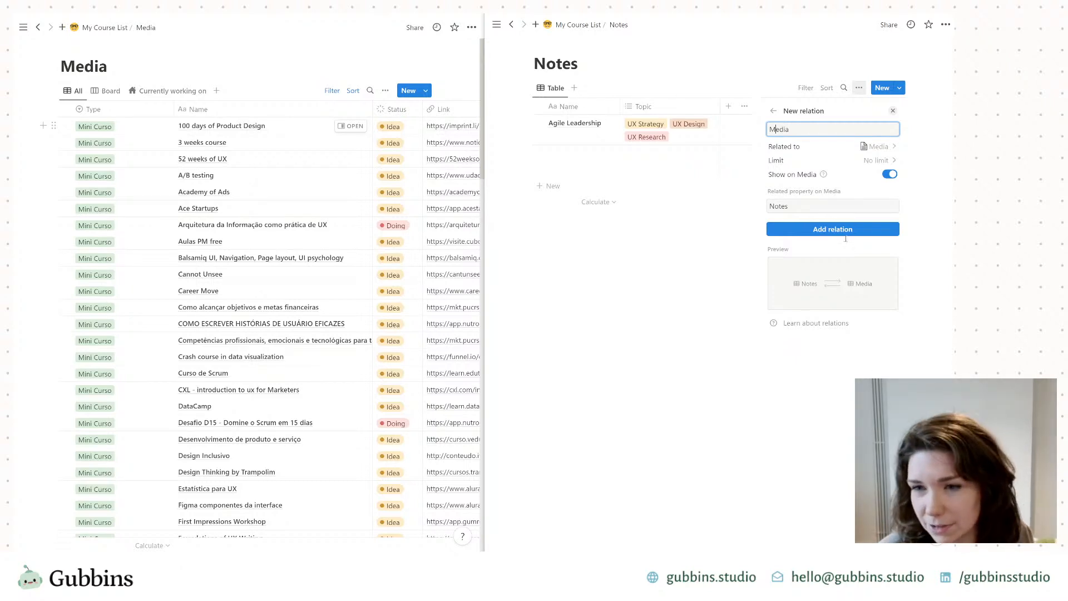
left_click(858, 228)
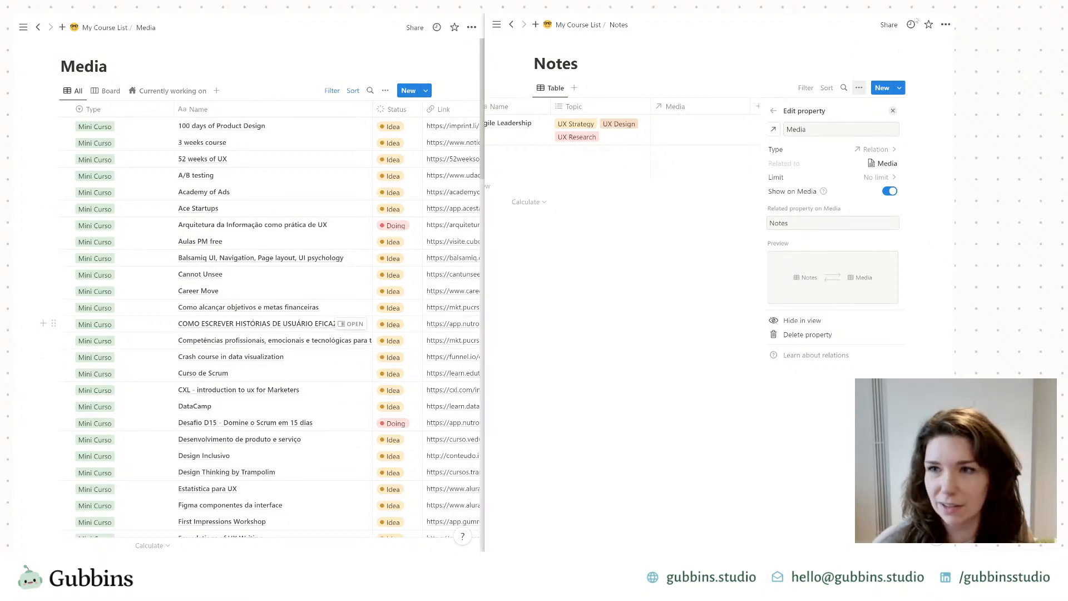
Step: In the Media database, link the Agile Leadership note to the "Agile Leadership Specialization - Universidades do Colorado" course through its Notes relation
left_click(941, 8)
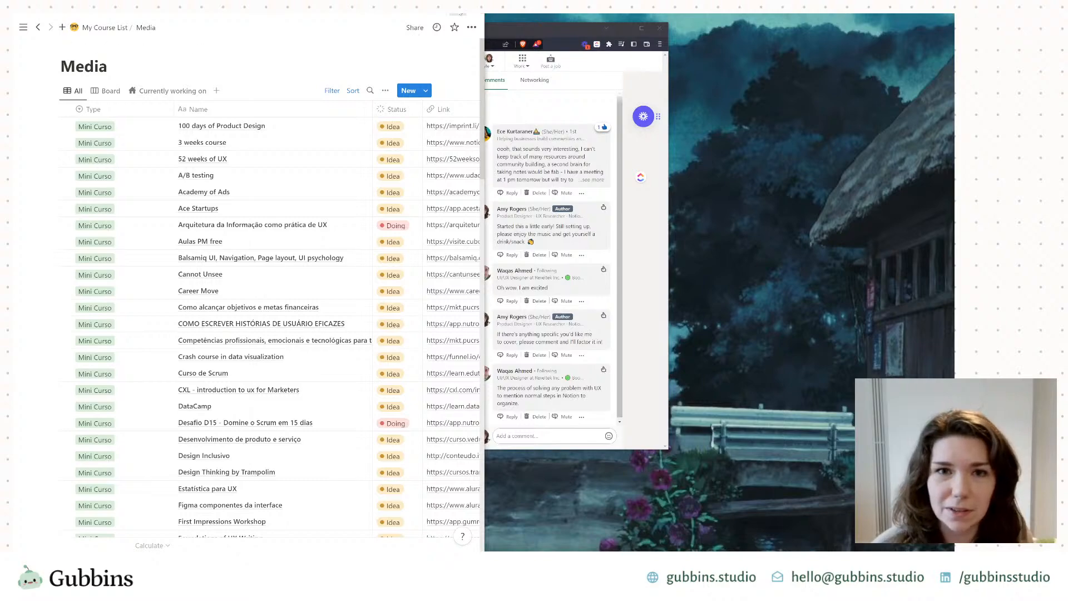
left_click(456, 15)
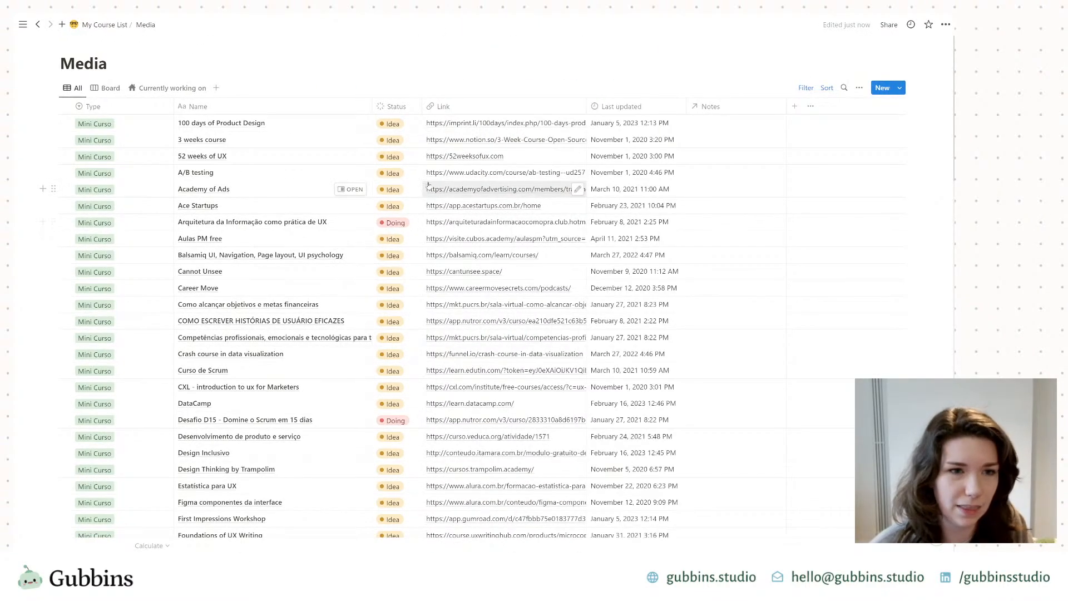
scroll(275, 387, "down", 20)
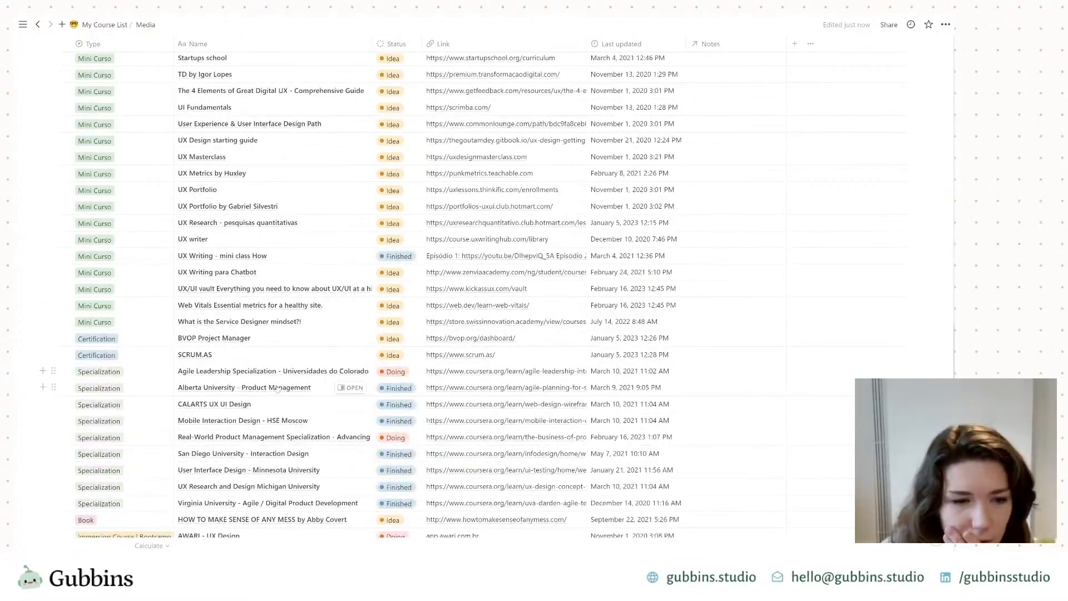
left_click(352, 370)
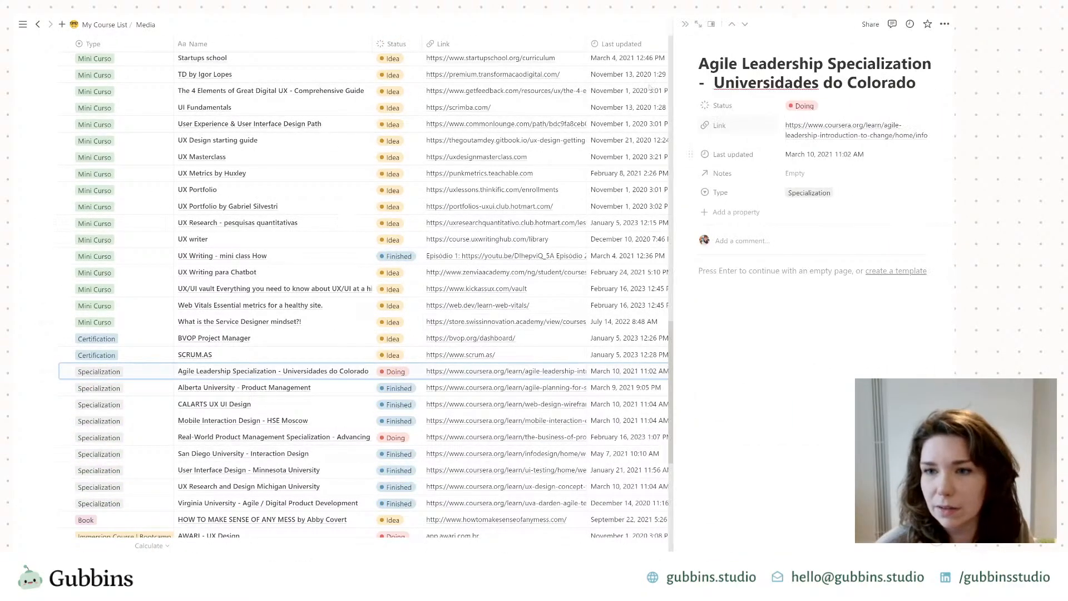
left_click(810, 173)
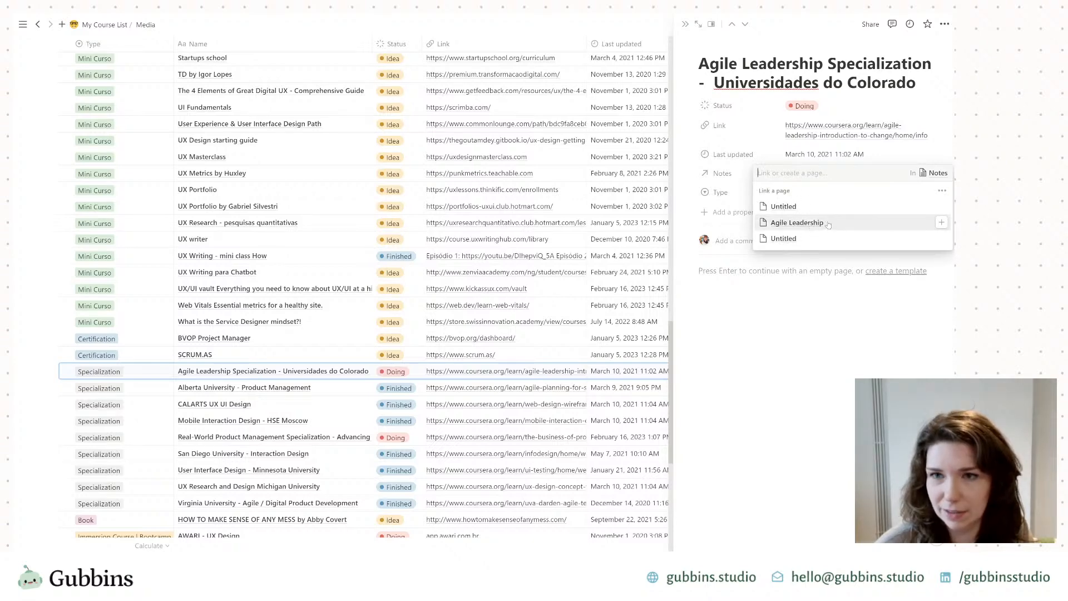
left_click(821, 224)
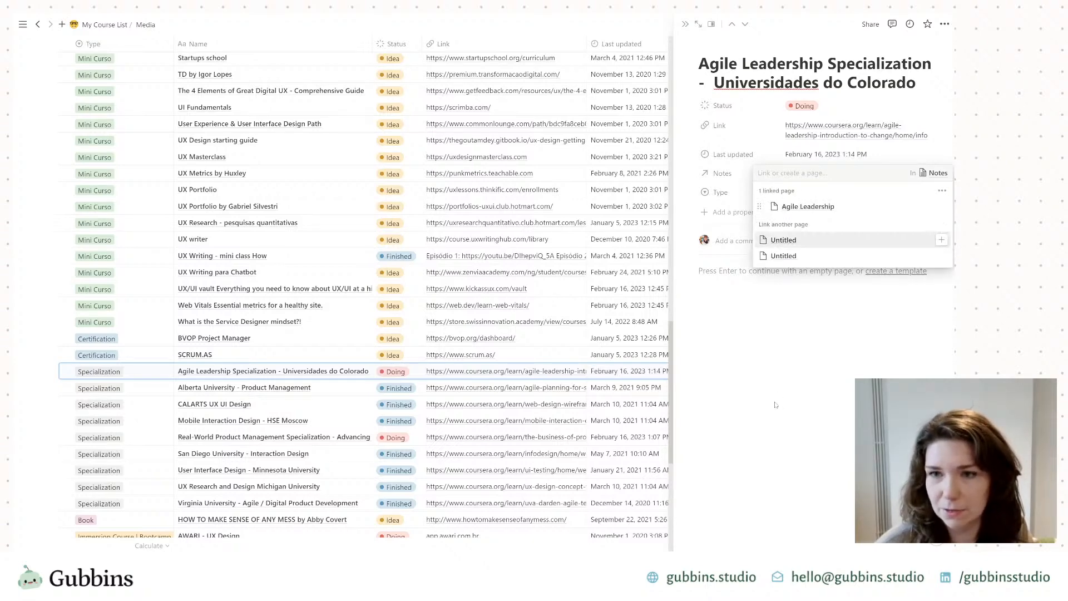
left_click(792, 403)
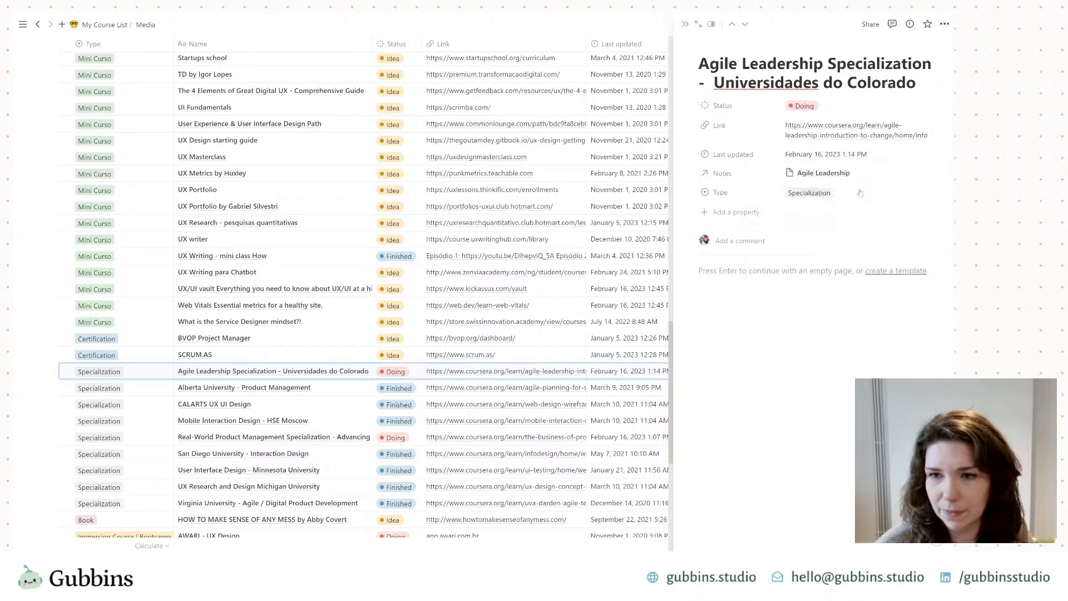
Step: Open the Agile Leadership note from the course's Notes relation, and return to the course through the note's Media relation
left_click(823, 173)
left_click(753, 282)
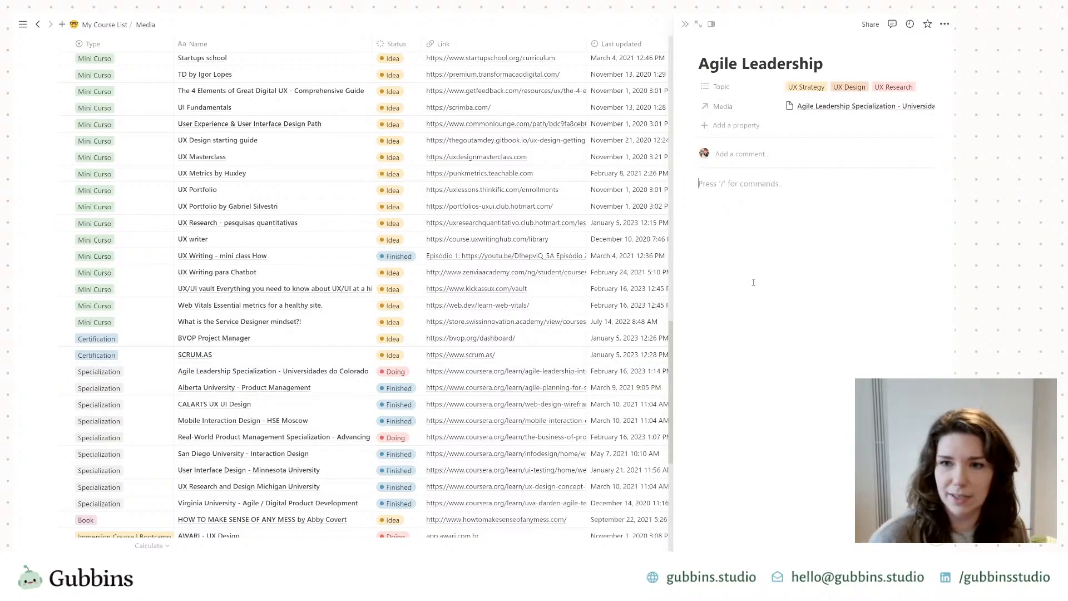
type("y")
key("BackSpace")
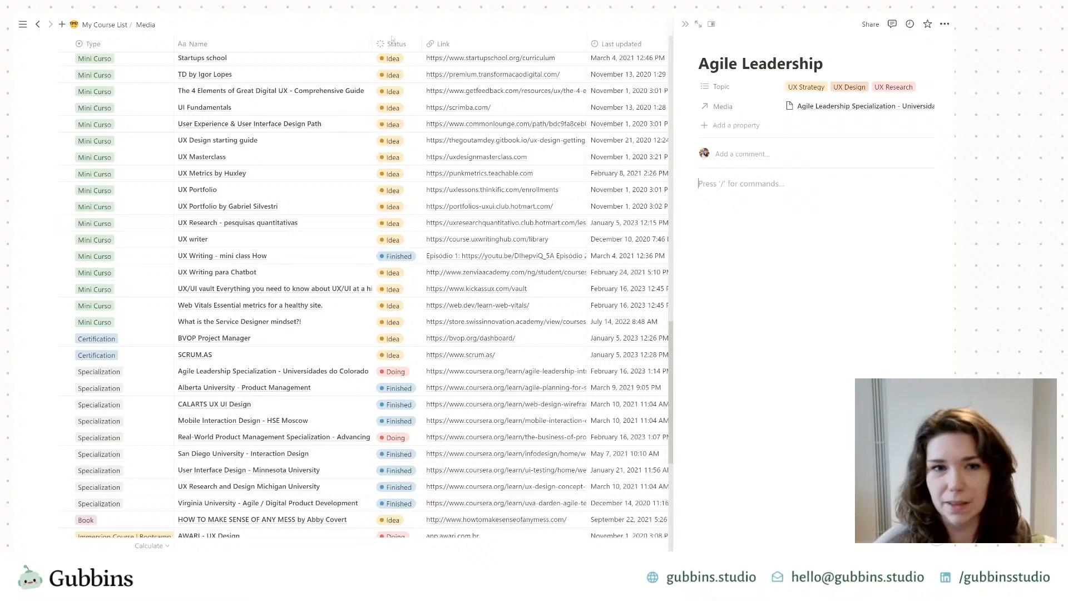
left_click(863, 109)
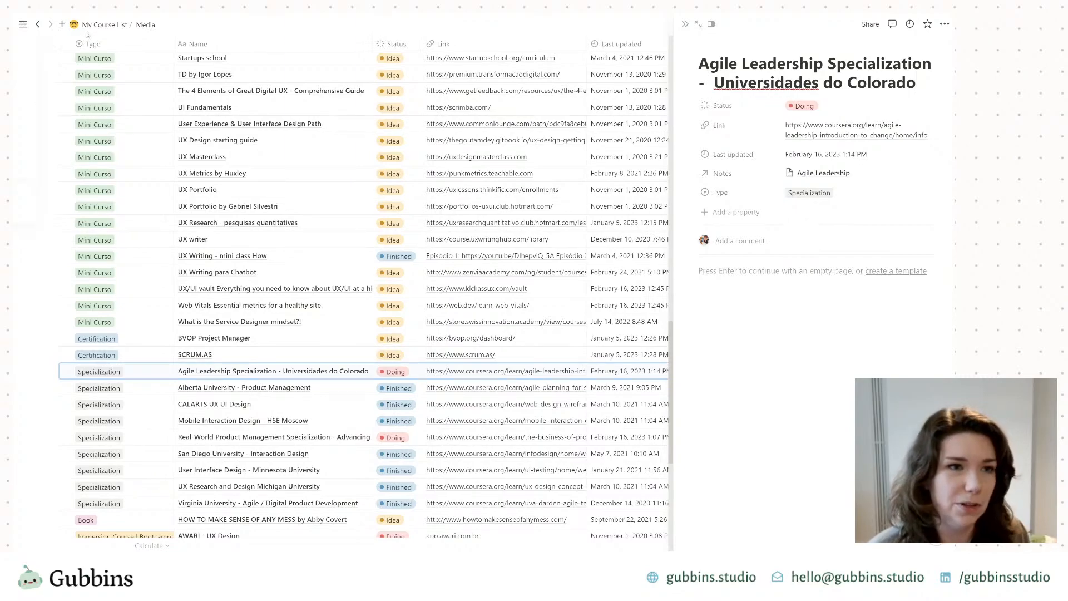
Step: Open My Class Notes from My Course List and examine its separate topic tables, including UX Research
left_click(105, 24)
scroll(188, 433, "down", 15)
scroll(188, 433, "down", 10)
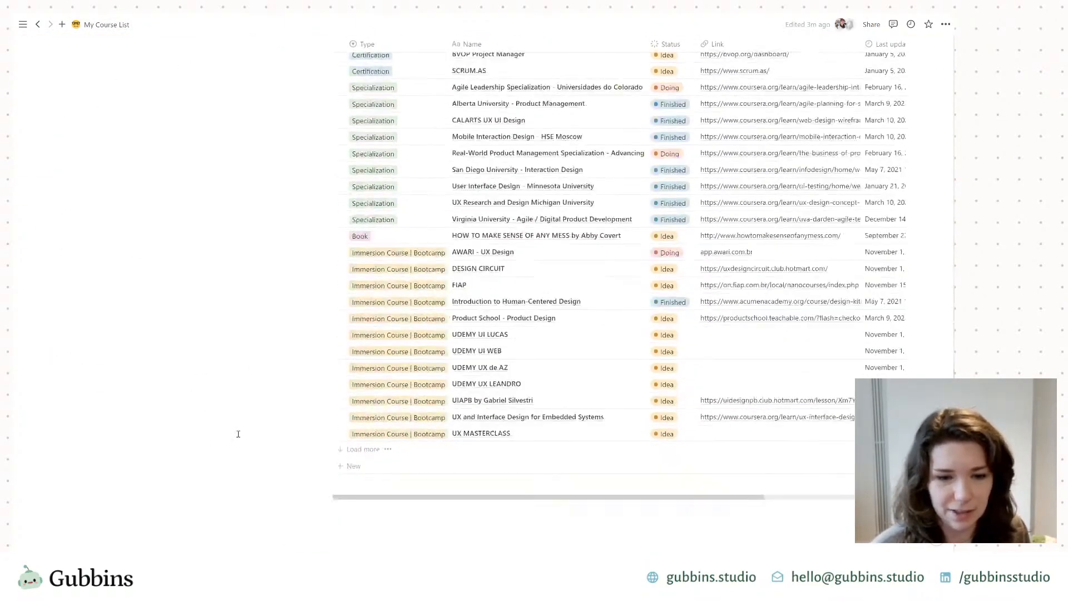
left_click(89, 372)
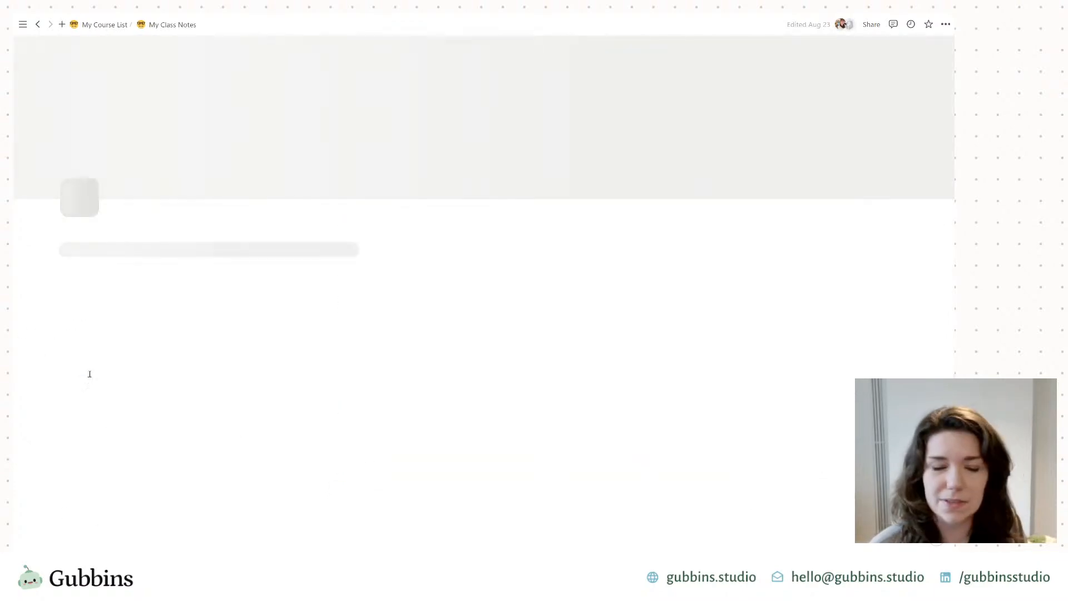
scroll(84, 367, "down", 10)
scroll(79, 360, "down", 4)
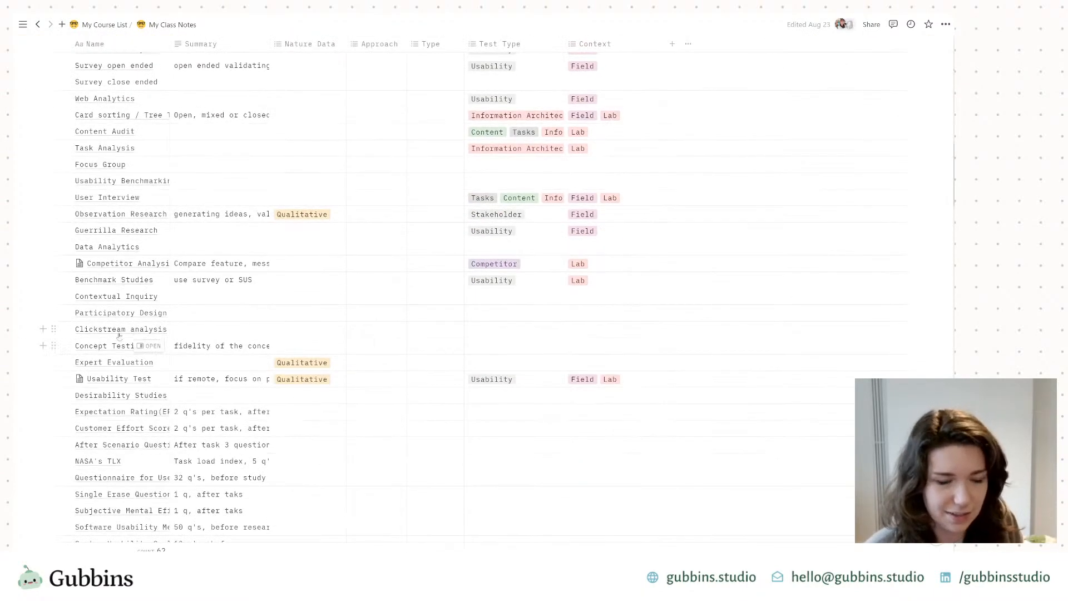
scroll(79, 360, "up", 5)
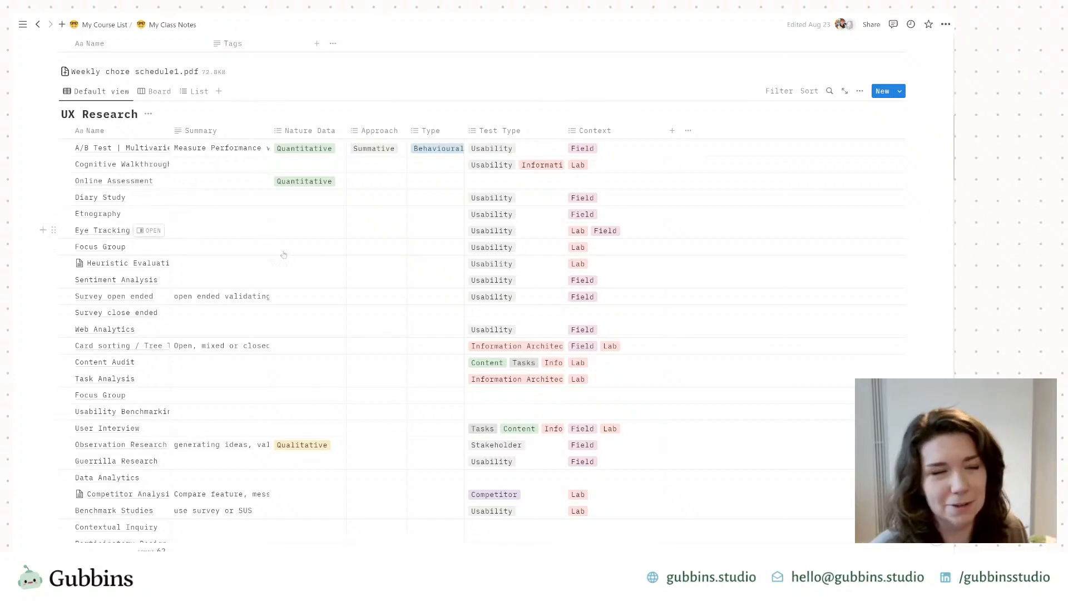
scroll(281, 261, "up", 2)
scroll(281, 267, "up", 10)
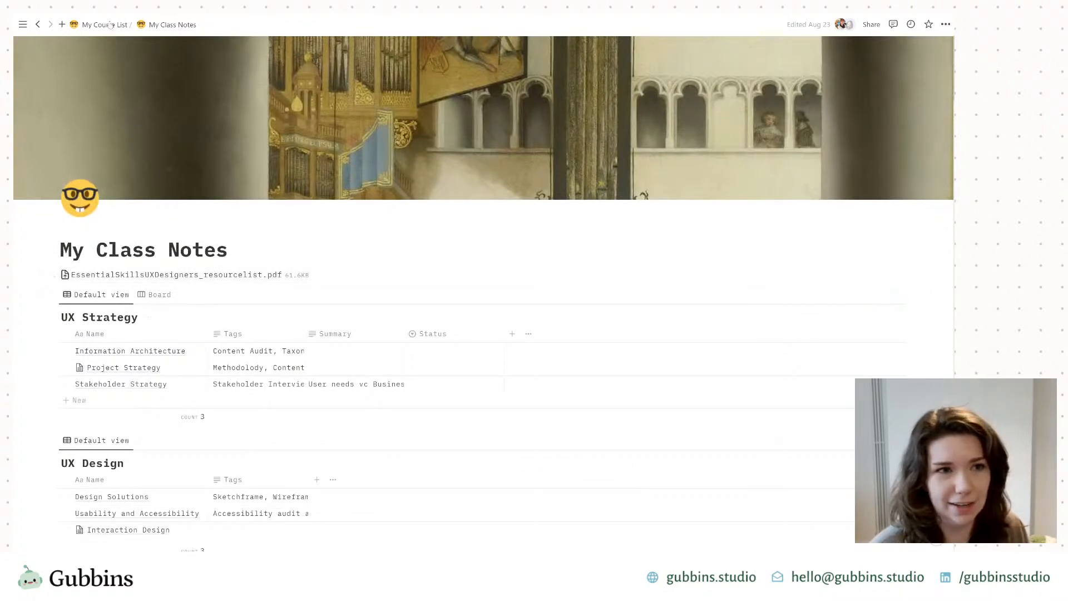
Step: Return to My Course List and review its layout, from the to-do lists and Media table to the notes pages
left_click(105, 24)
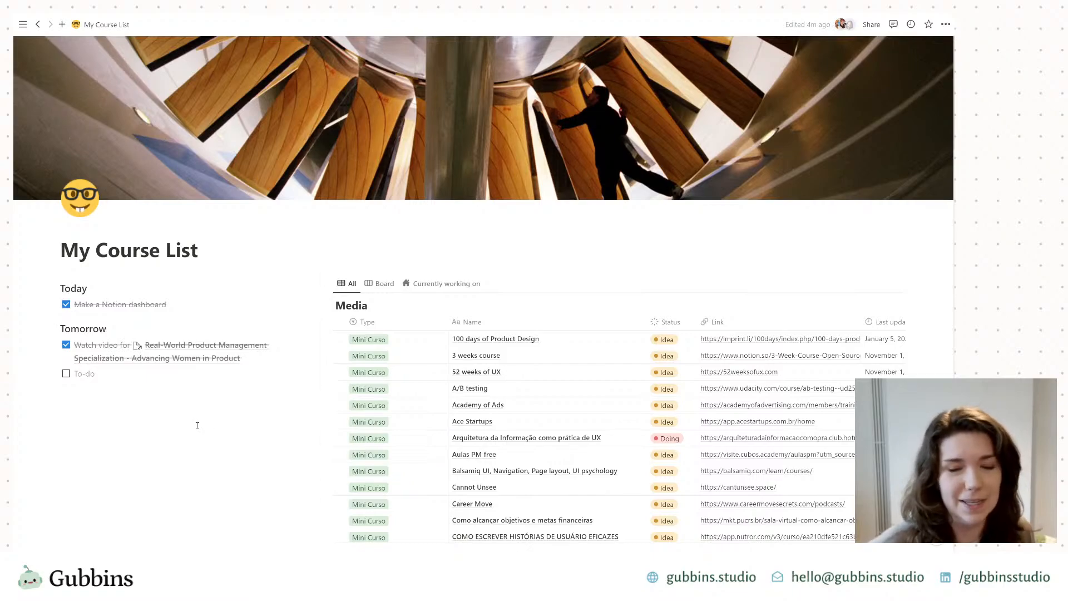
scroll(239, 435, "down", 15)
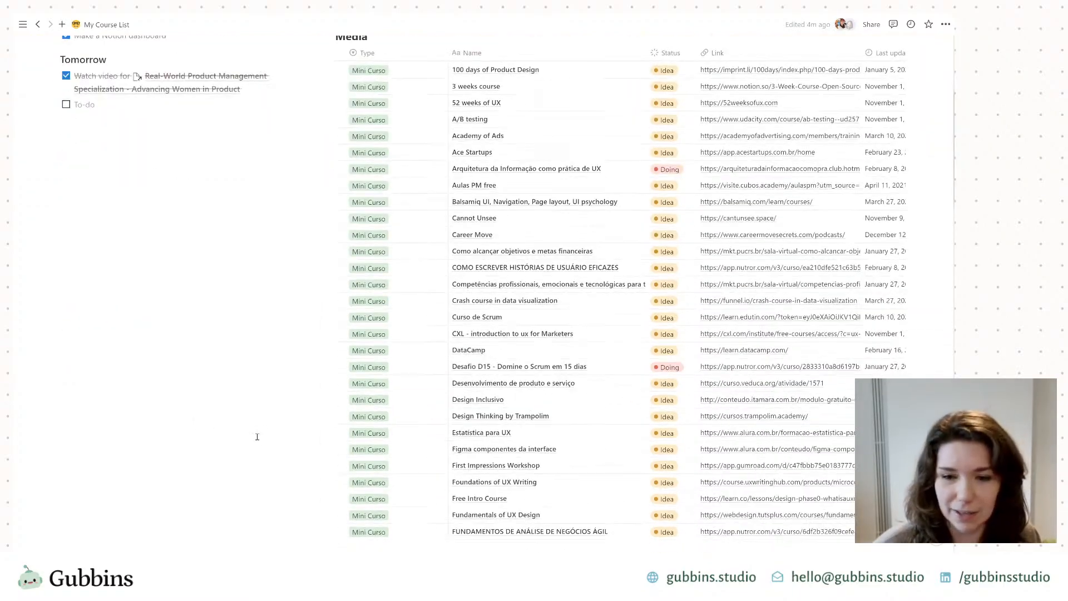
scroll(261, 425, "down", 10)
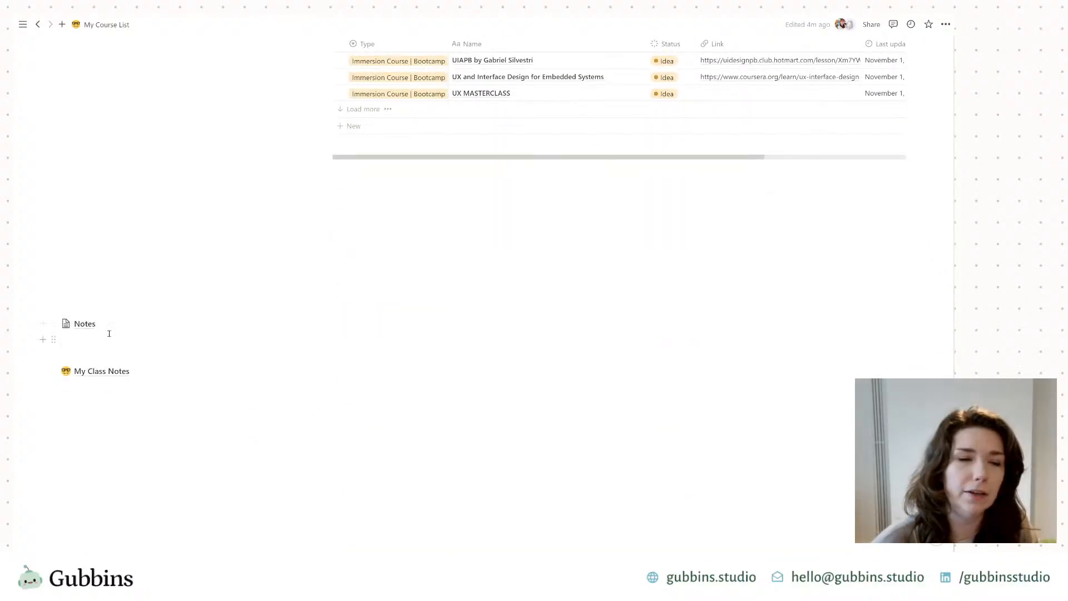
scroll(134, 360, "up", 10)
scroll(149, 370, "up", 15)
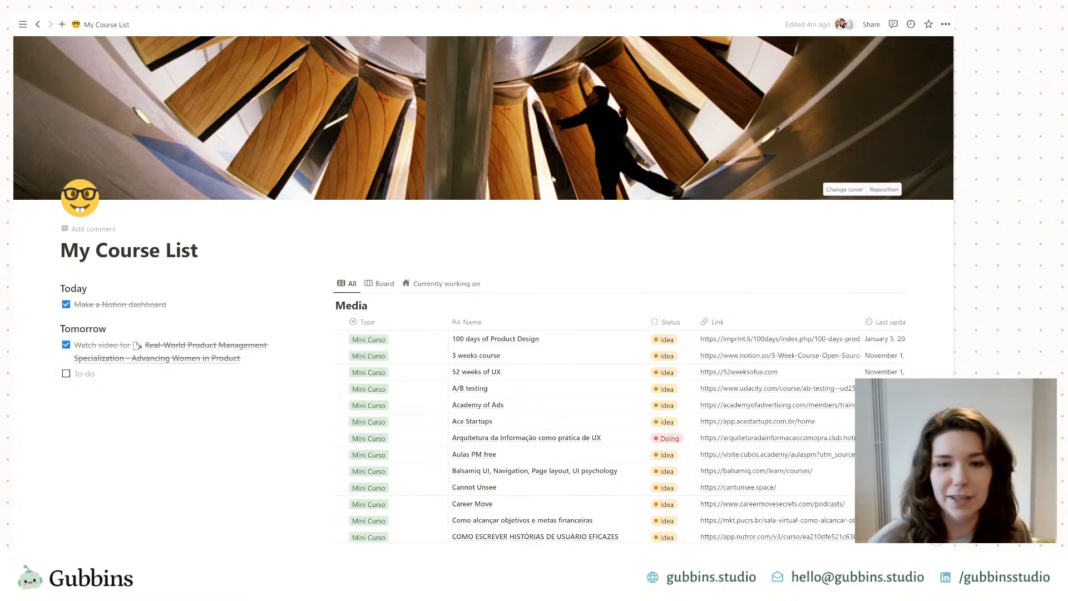
scroll(72, 167, "down", 1)
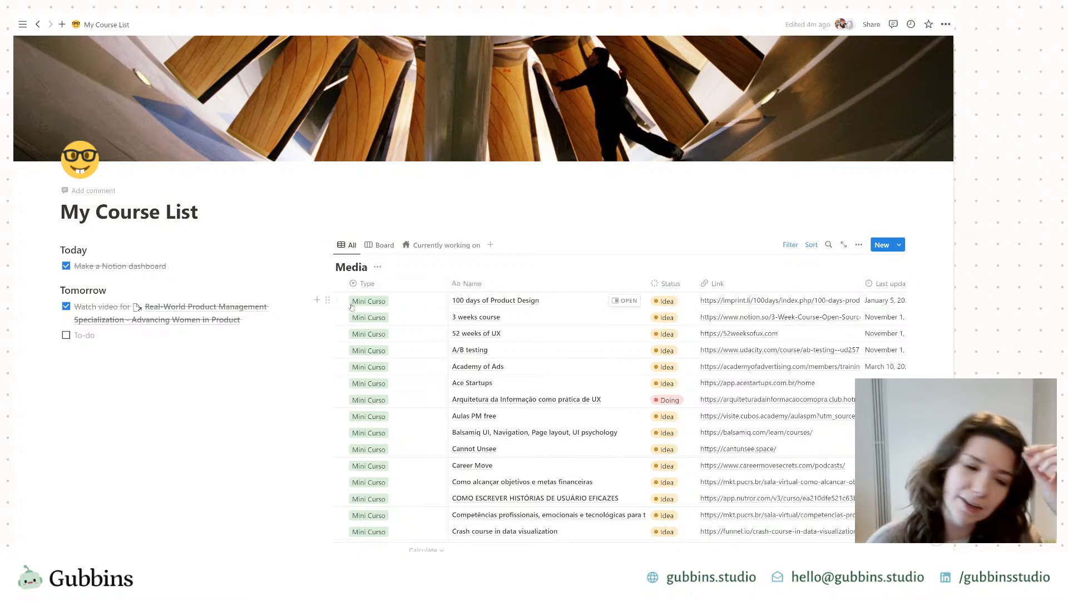
scroll(164, 402, "down", 2)
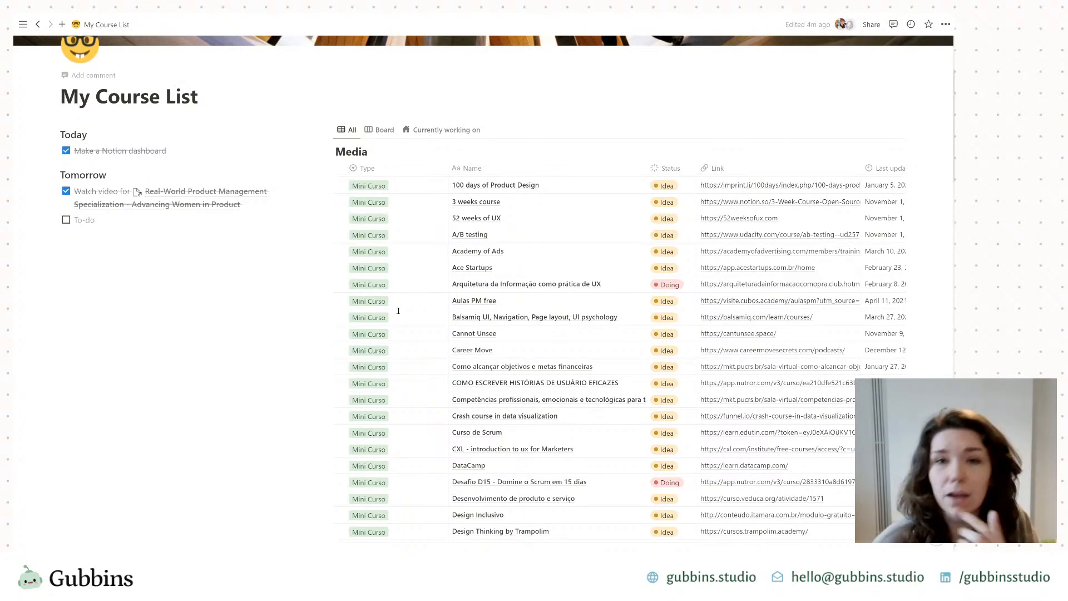
scroll(298, 317, "up", 3)
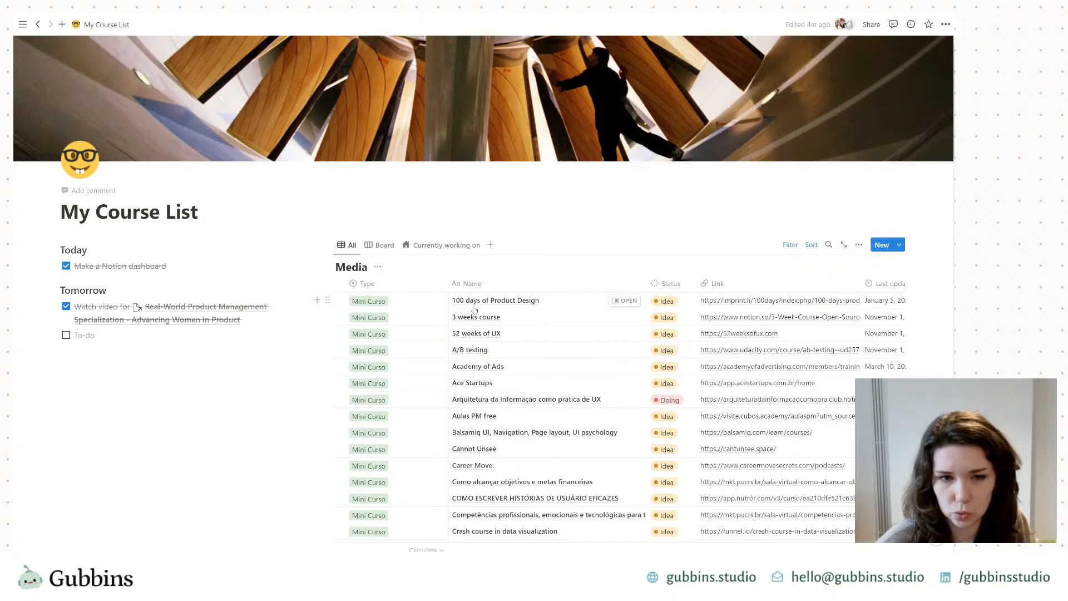
Step: Move the "Currently working on" view to the front of the Media views on My Course List and display it
left_click_drag(432, 248, 358, 250)
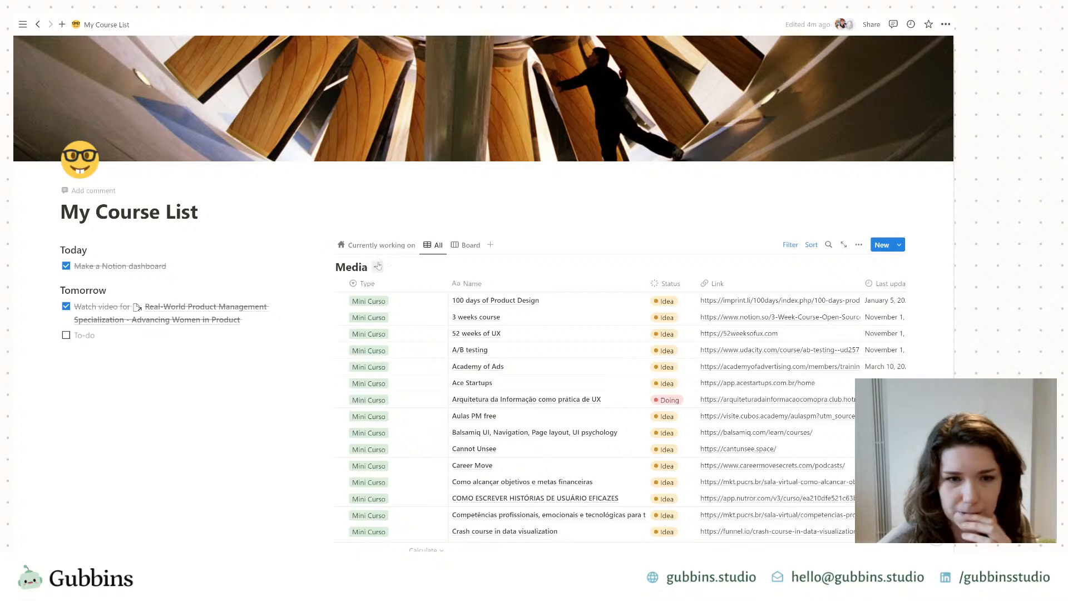
left_click(392, 248)
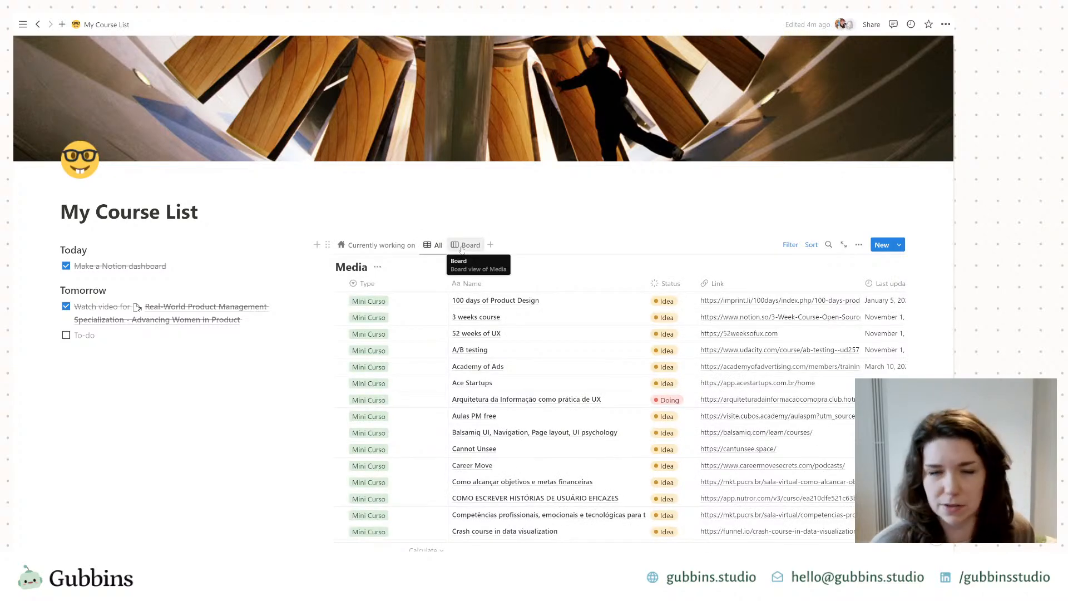
left_click(381, 246)
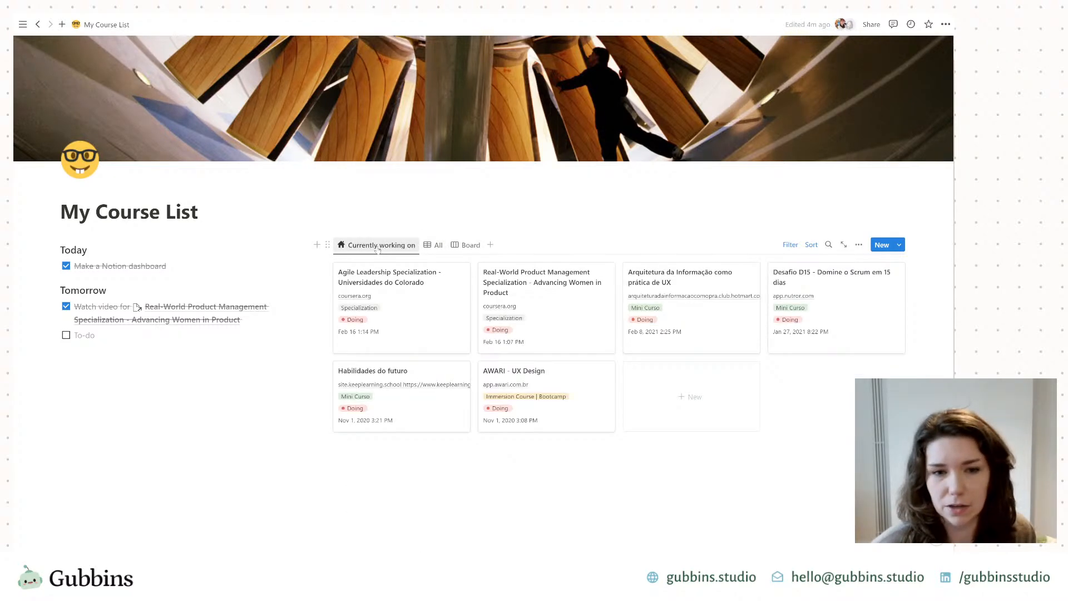
Step: Delete the All and Board views from the Media database block on My Course List
right_click(434, 247)
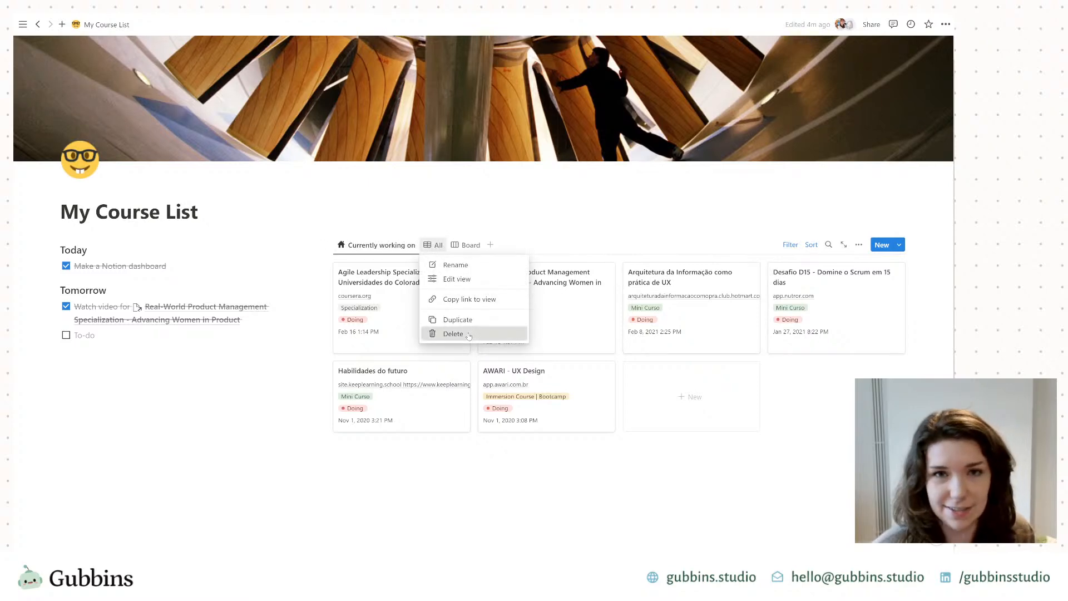
left_click(469, 334)
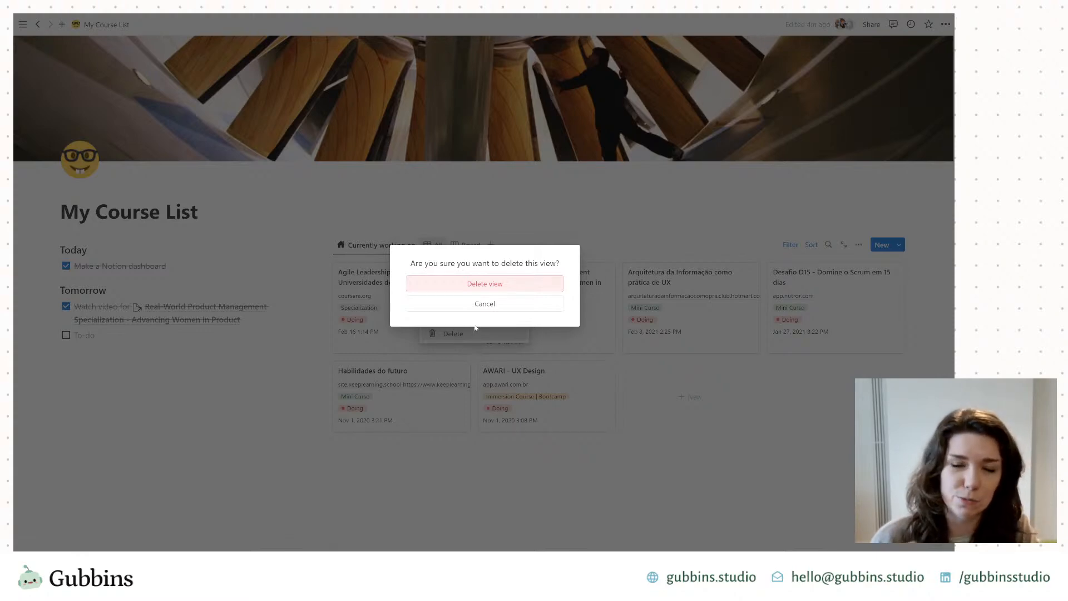
left_click(522, 284)
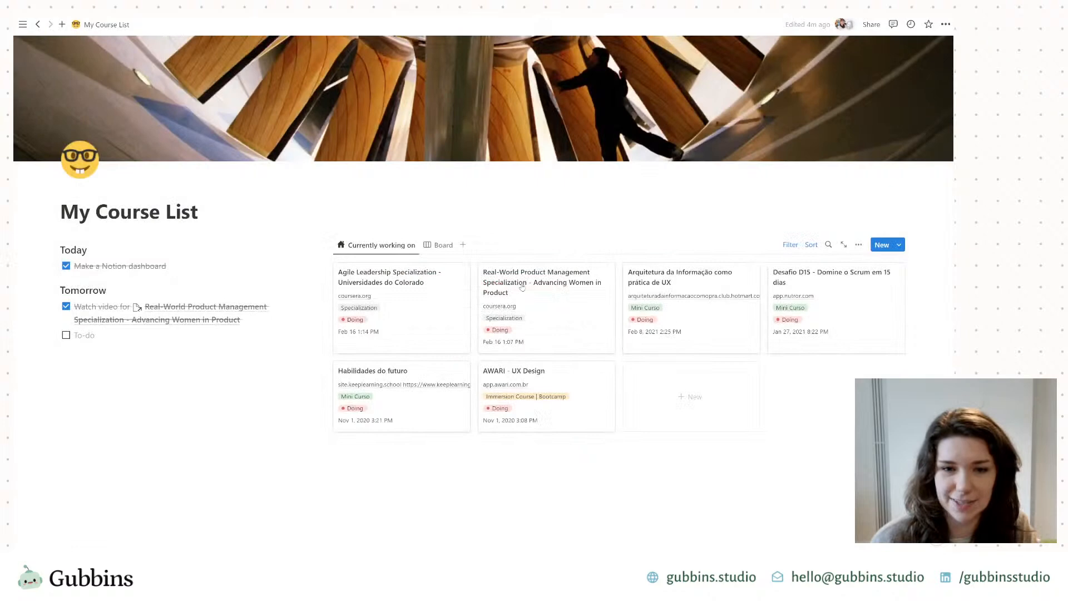
left_click(441, 247)
left_click(453, 334)
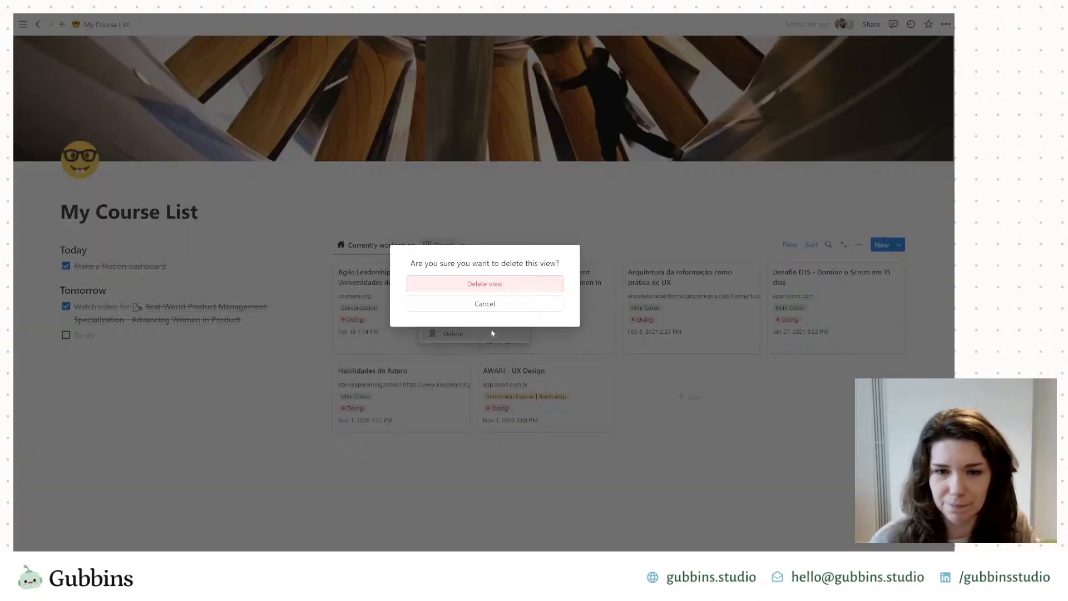
left_click(506, 283)
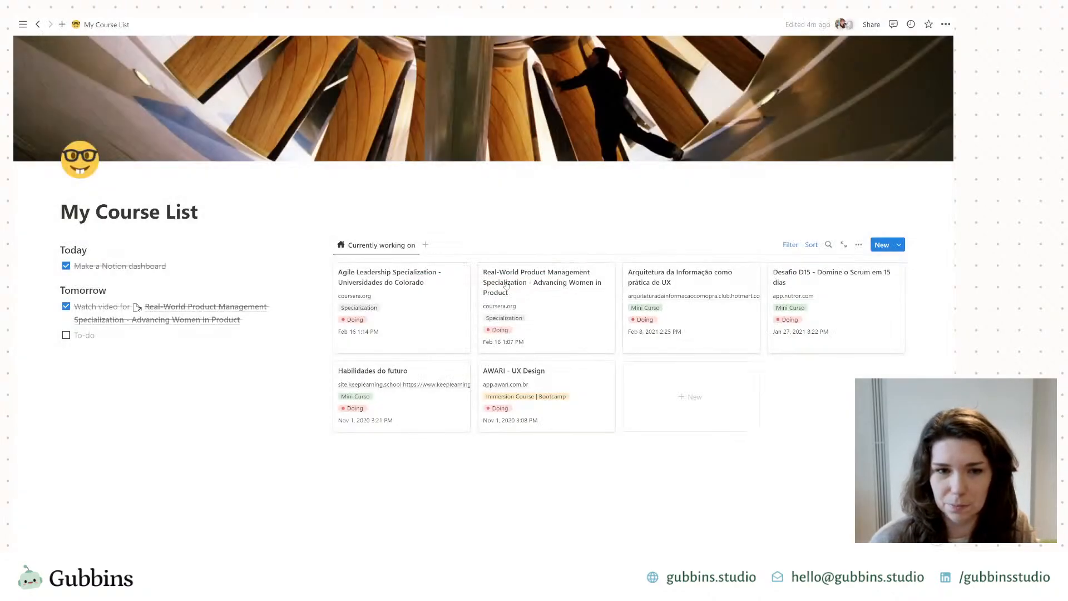
Step: Add a table view named "What to work on next?" to the Media block and give it the lightbulb icon
left_click(425, 245)
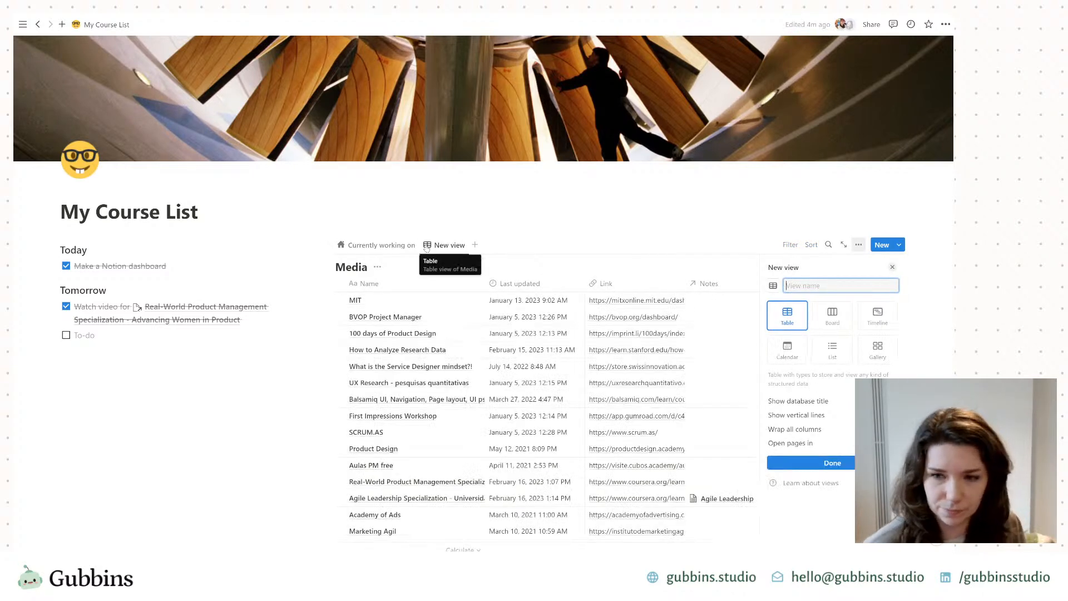
type("What to w")
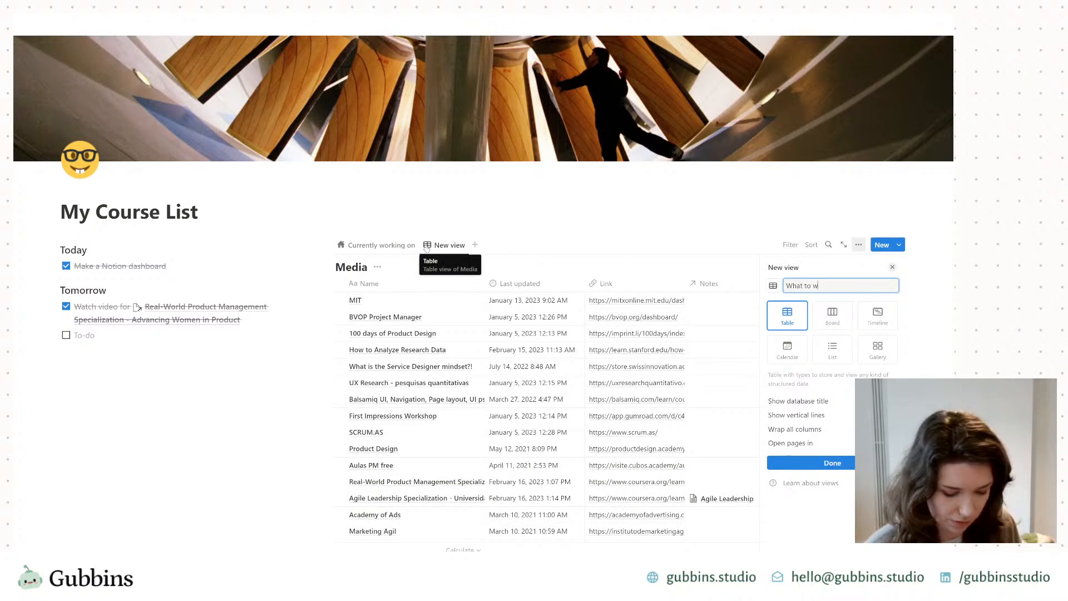
type("ork on next?")
key("Return")
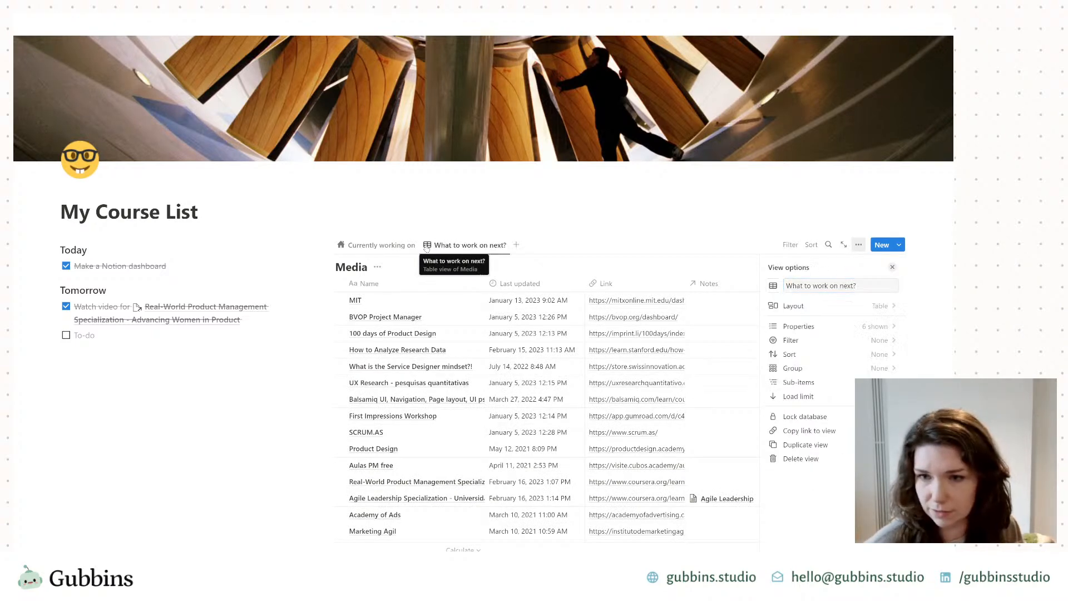
left_click(775, 290)
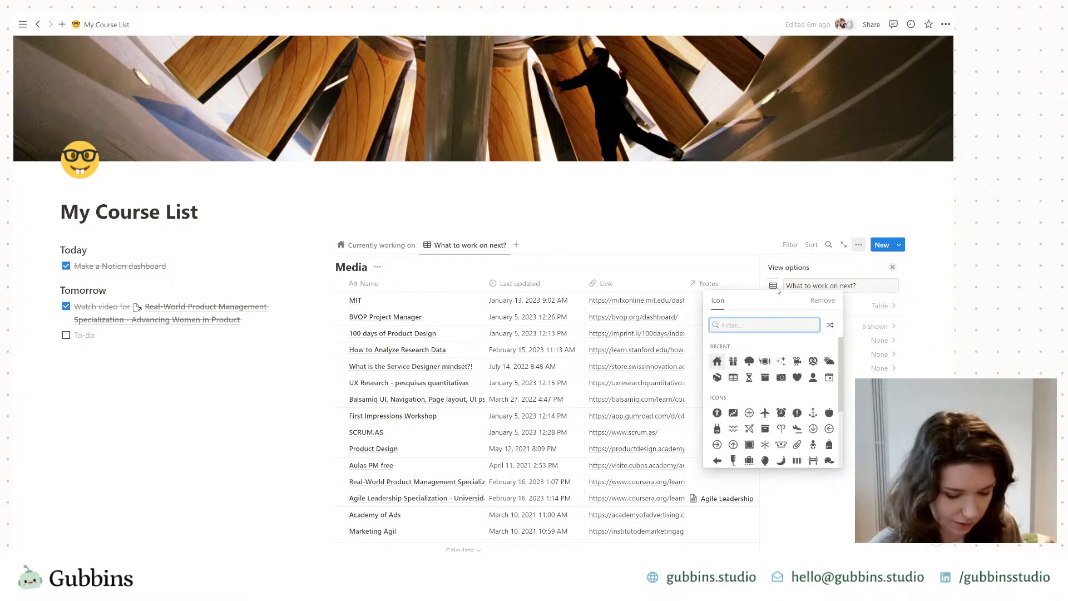
type("idea")
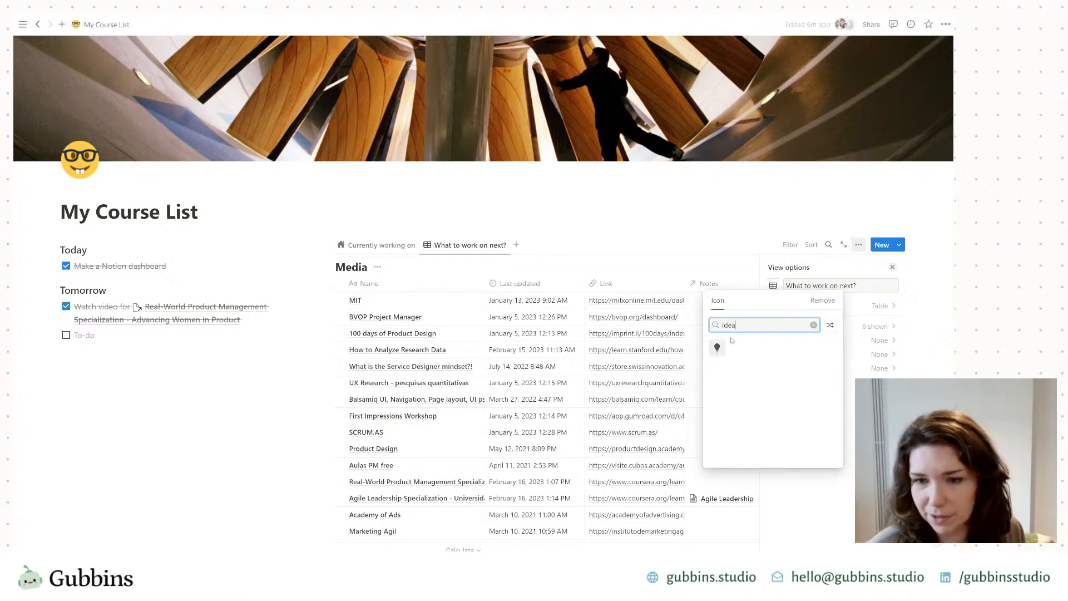
left_click(717, 347)
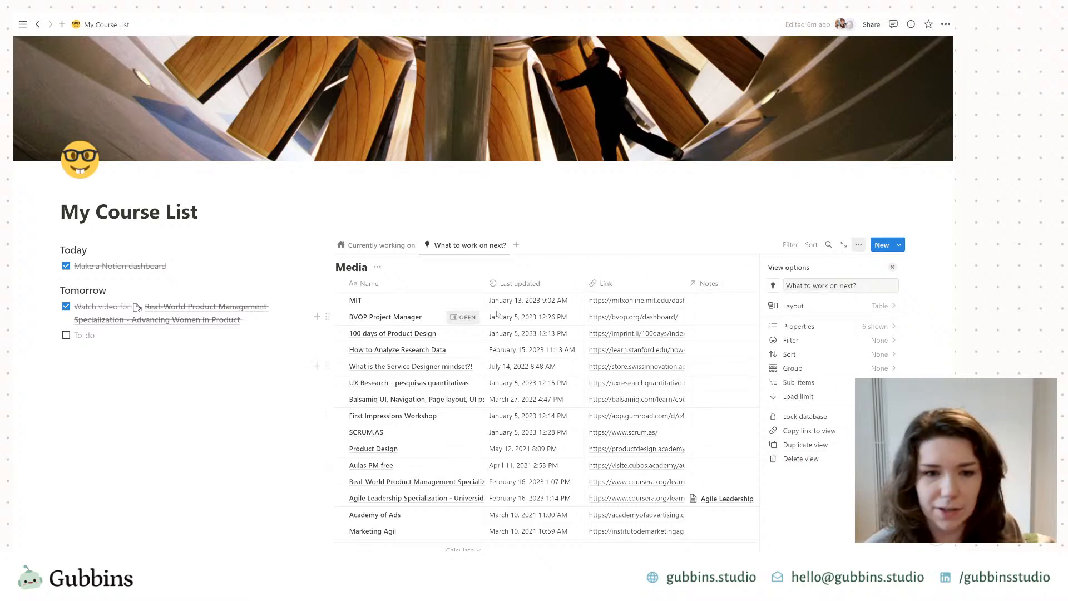
Step: Filter the "What to work on next?" view to Status Idea and save the filter for everyone
left_click(862, 342)
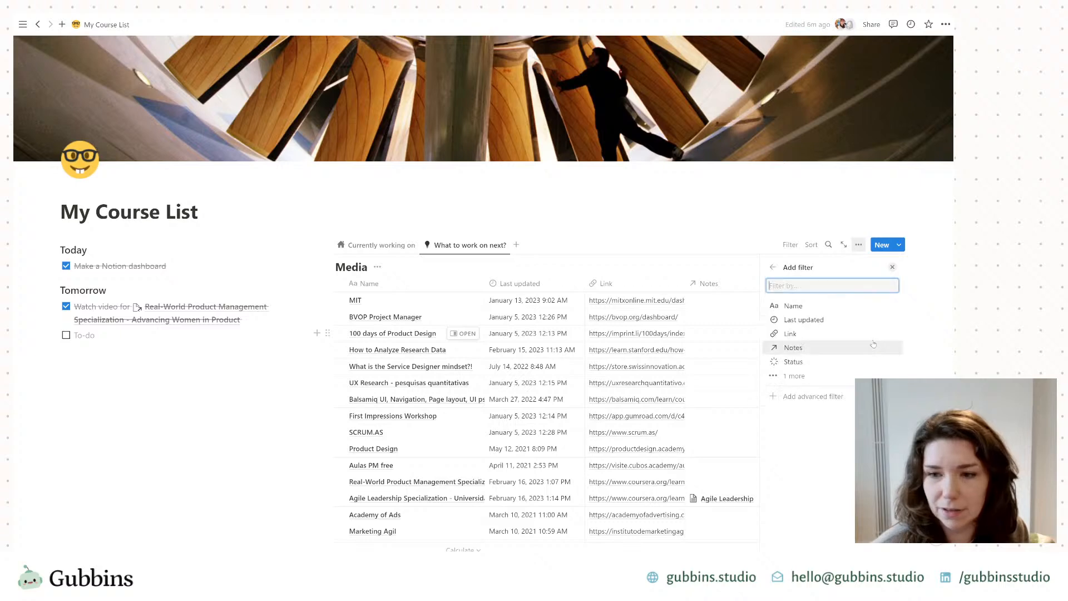
left_click(801, 362)
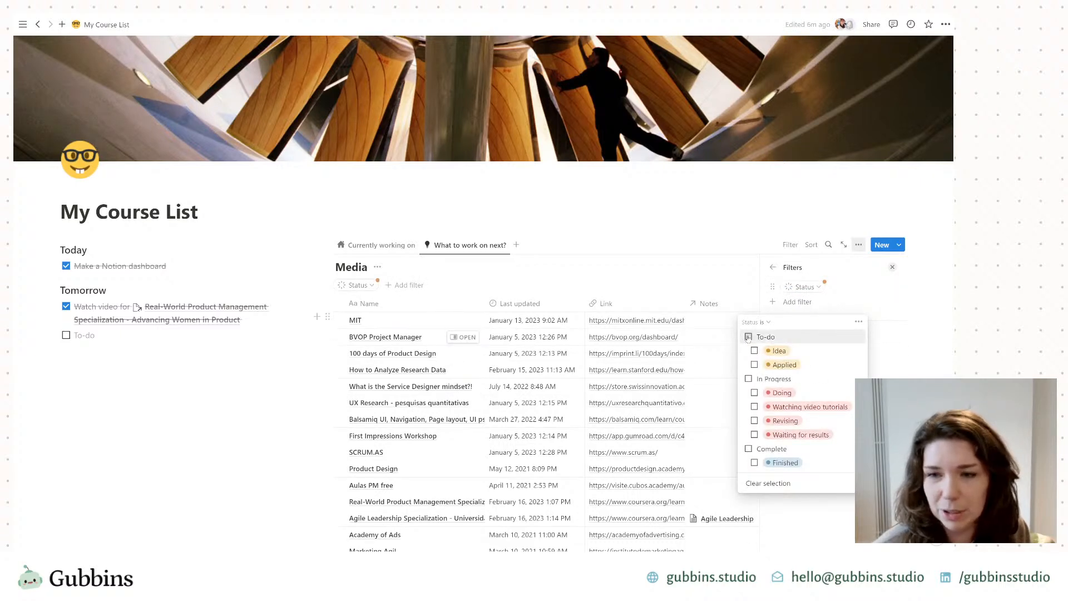
left_click(754, 351)
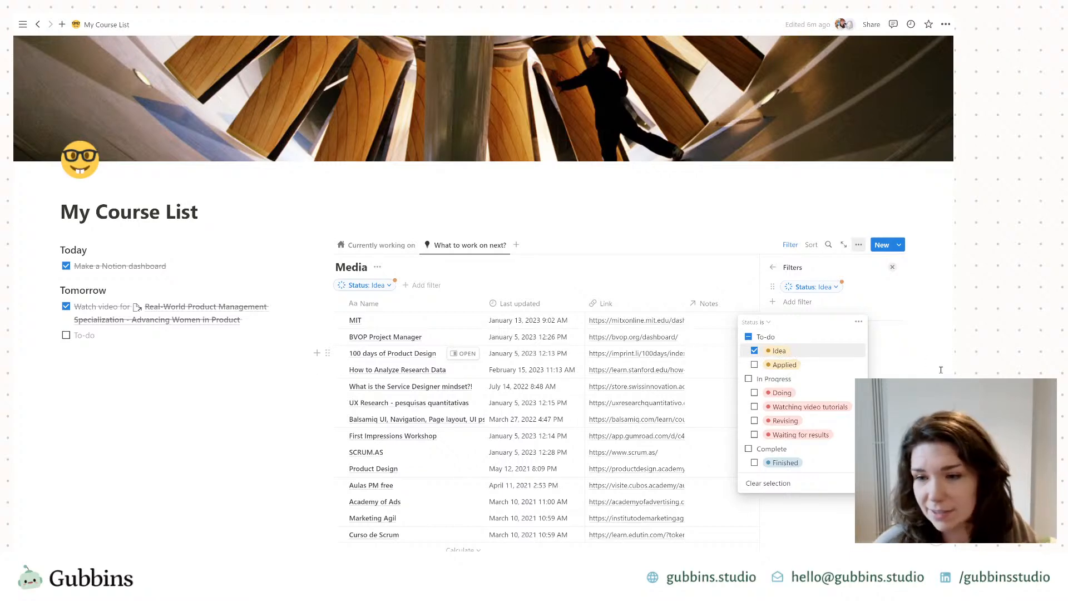
left_click(376, 272)
left_click(860, 286)
Step: Hide the Media database title and the Last updated, Notes and Status properties in the "What to work on next?" view
left_click(376, 268)
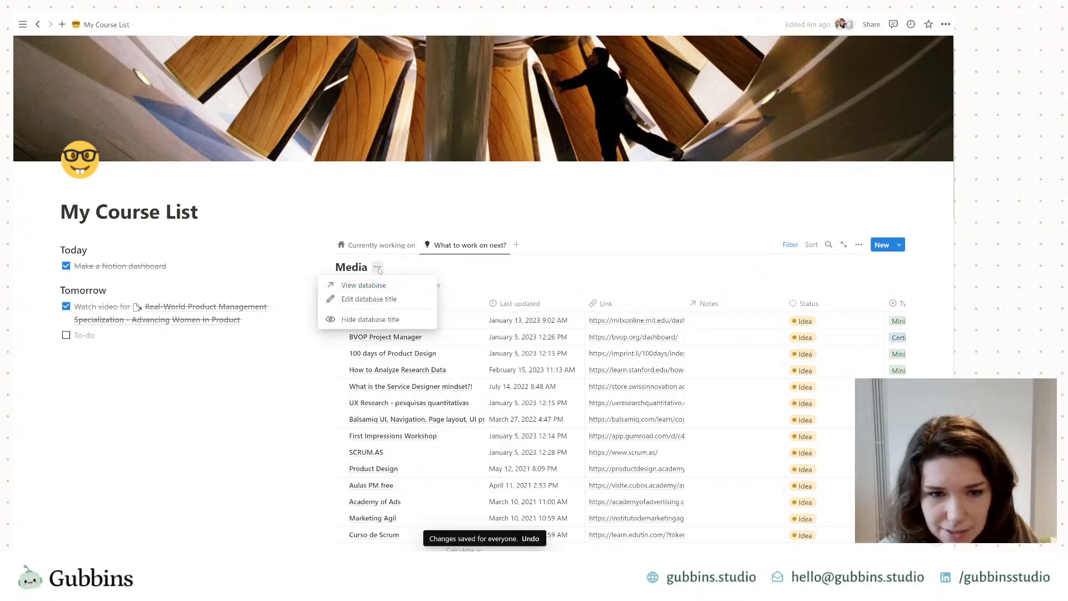
left_click(388, 321)
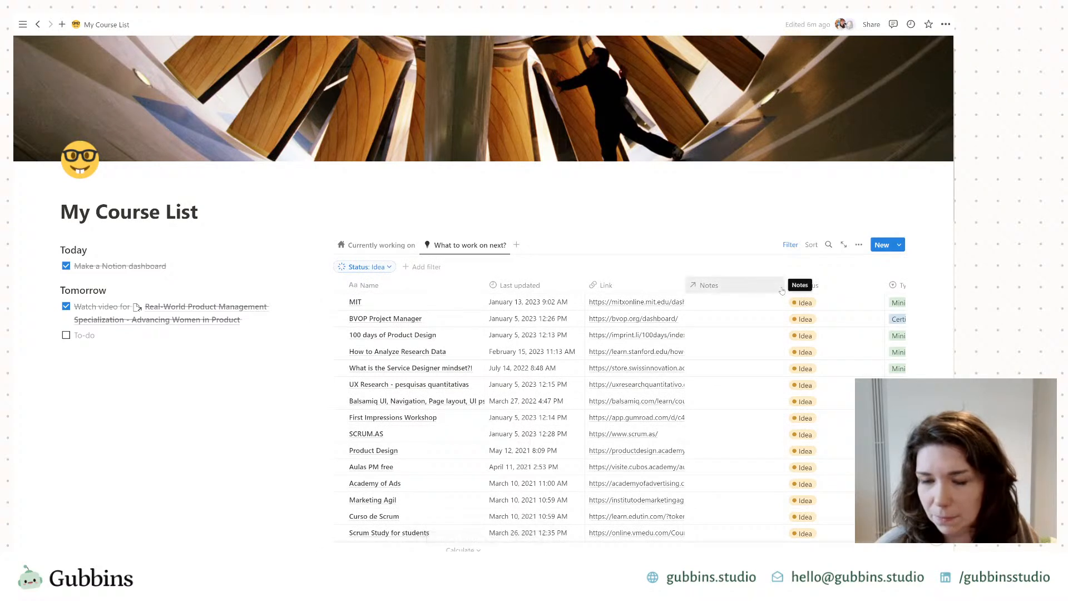
left_click(857, 246)
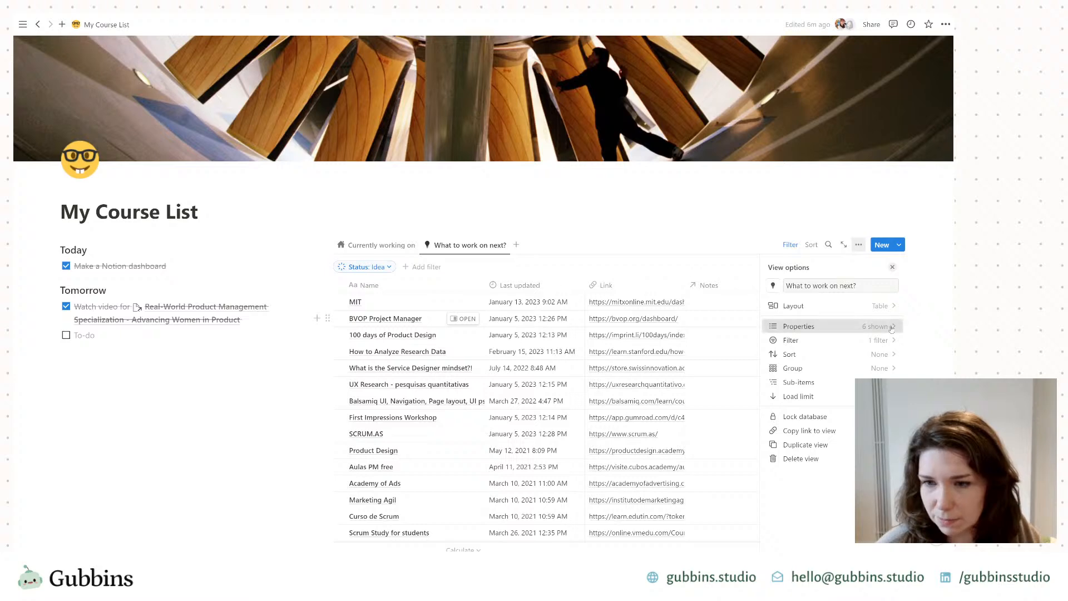
left_click(878, 329)
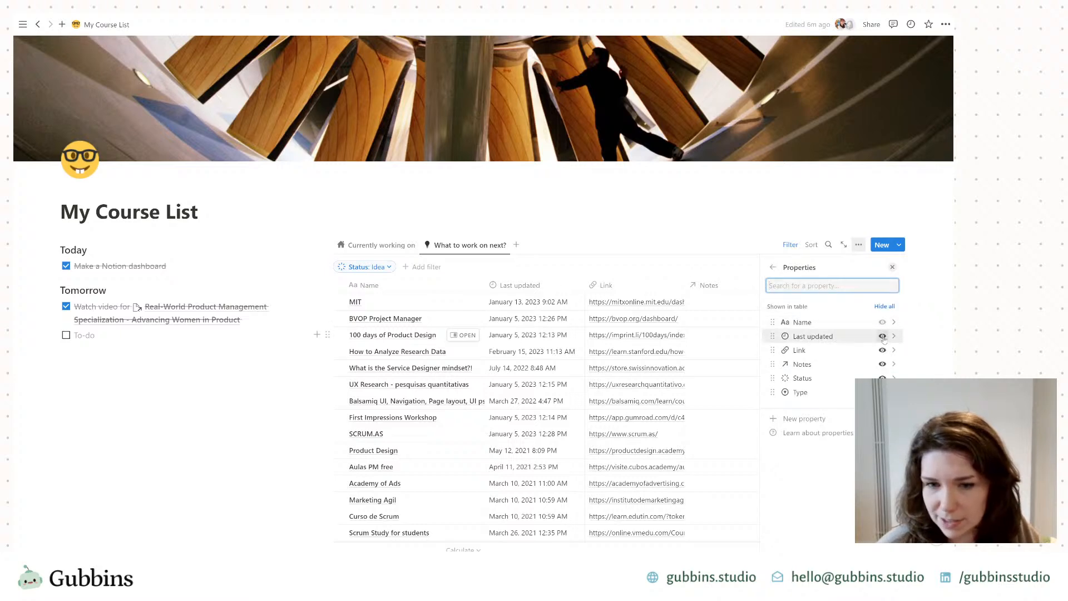
left_click(882, 336)
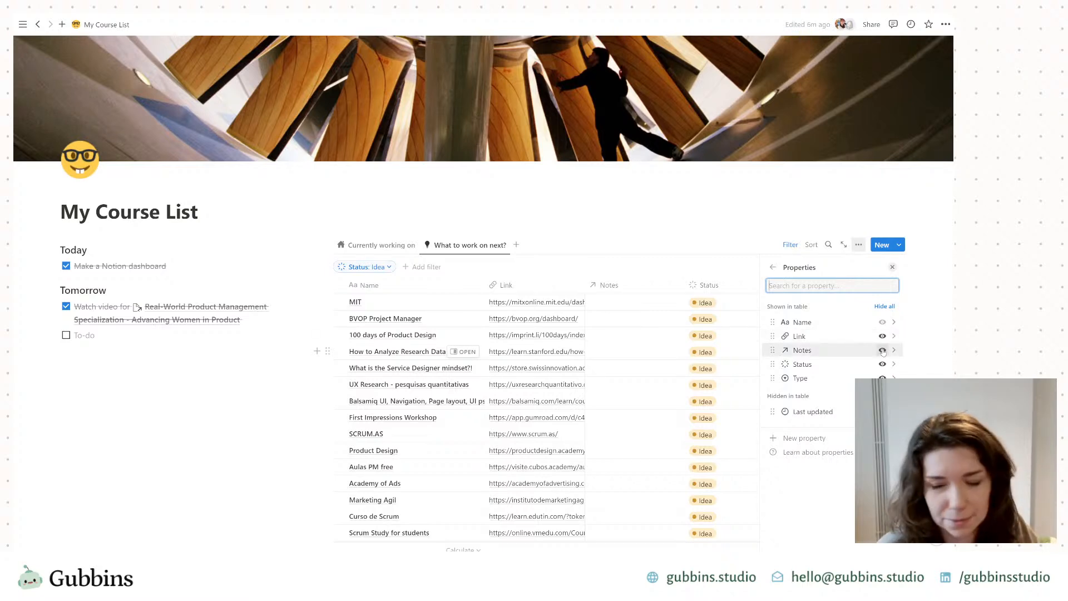
left_click(882, 350)
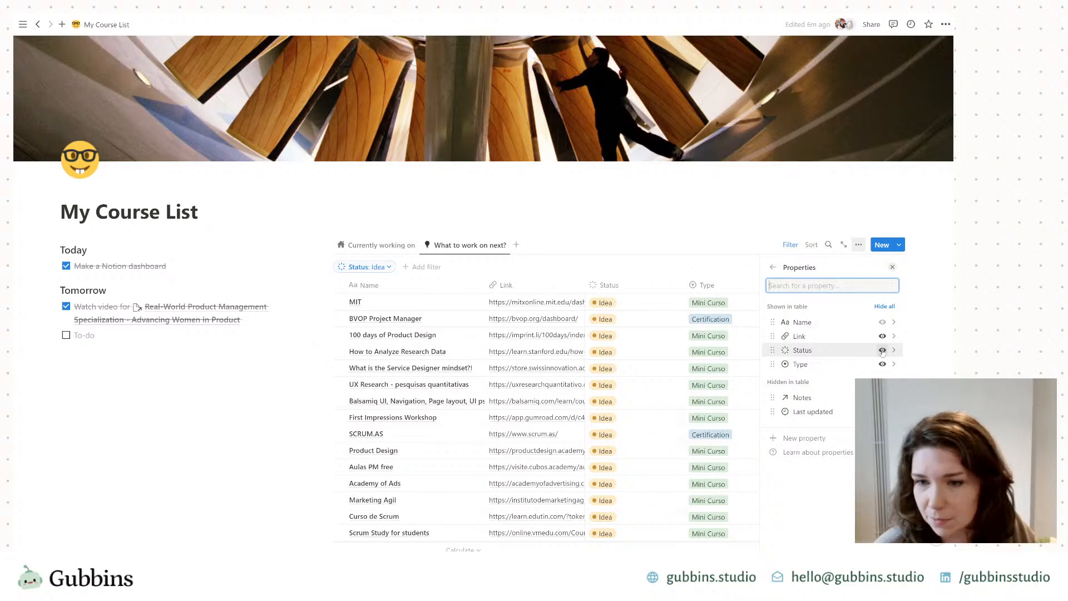
left_click(882, 350)
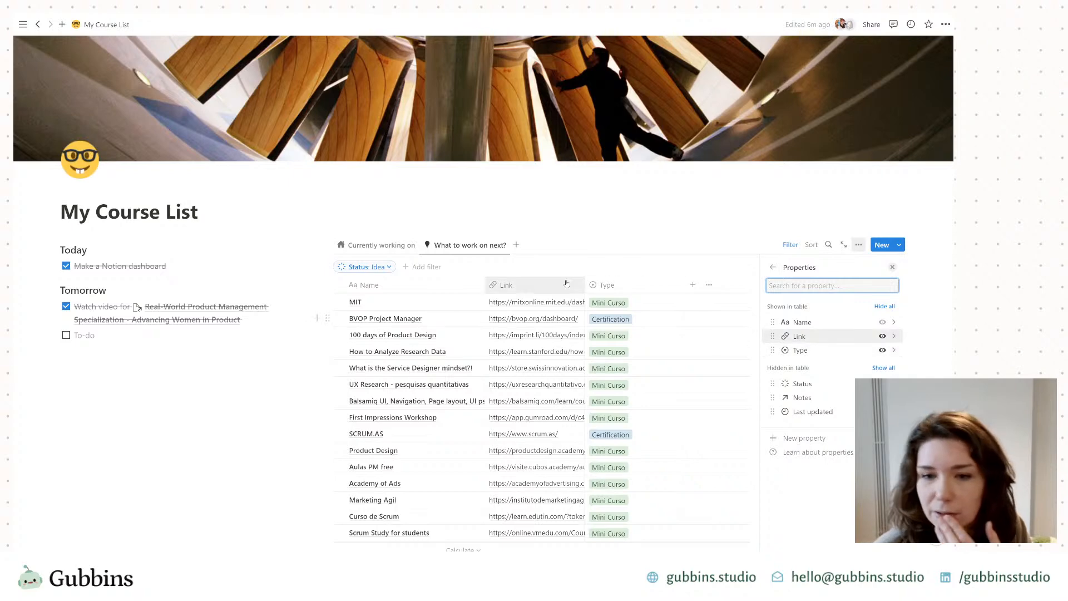
Step: Widen the Link and Name columns of the "What to work on next?" table so longer entries fit
left_click_drag(588, 290, 643, 288)
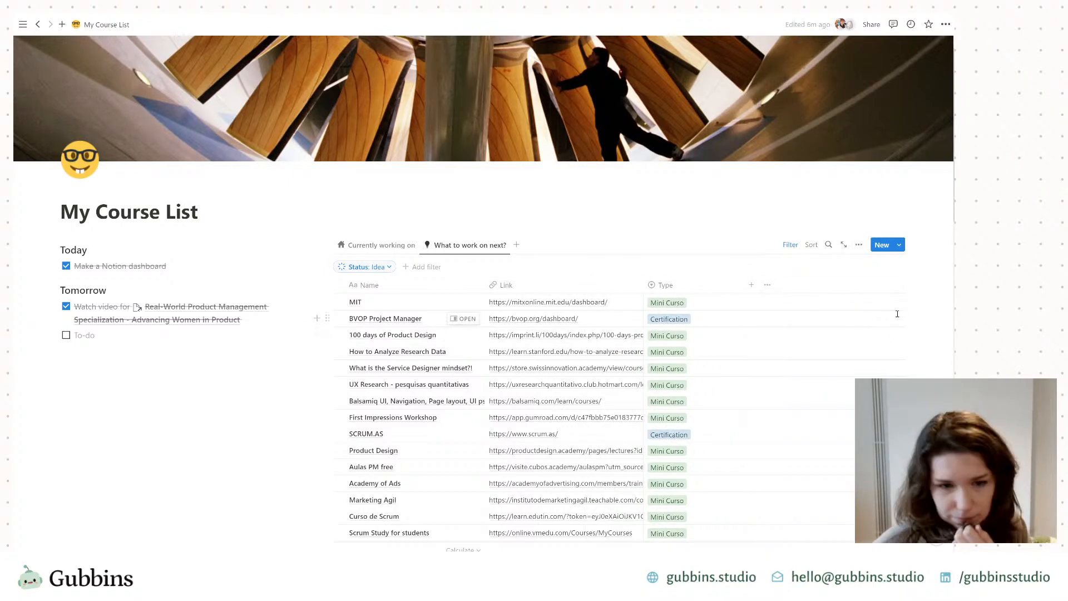
scroll(421, 452, "down", 1)
scroll(421, 452, "down", 5)
scroll(468, 434, "up", 6)
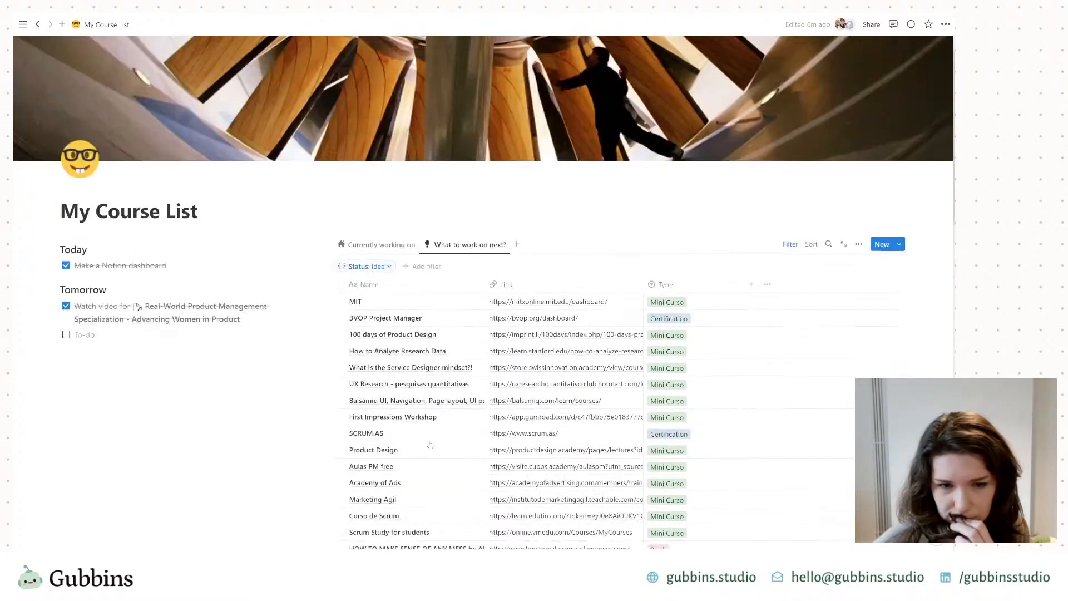
left_click_drag(485, 290, 540, 292)
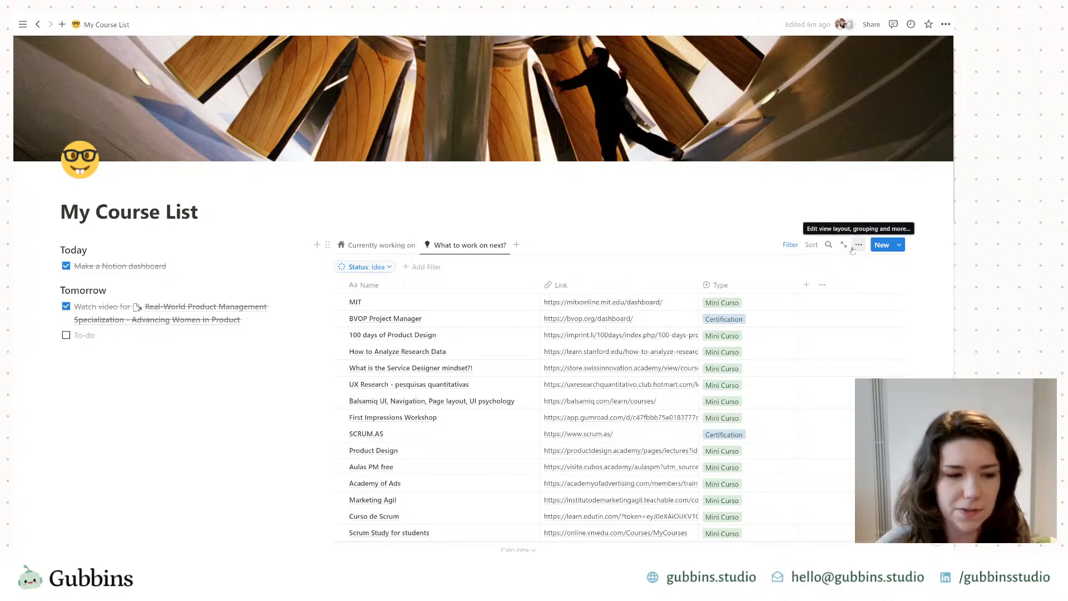
Step: Group the "What to work on next?" table by Type
left_click(858, 245)
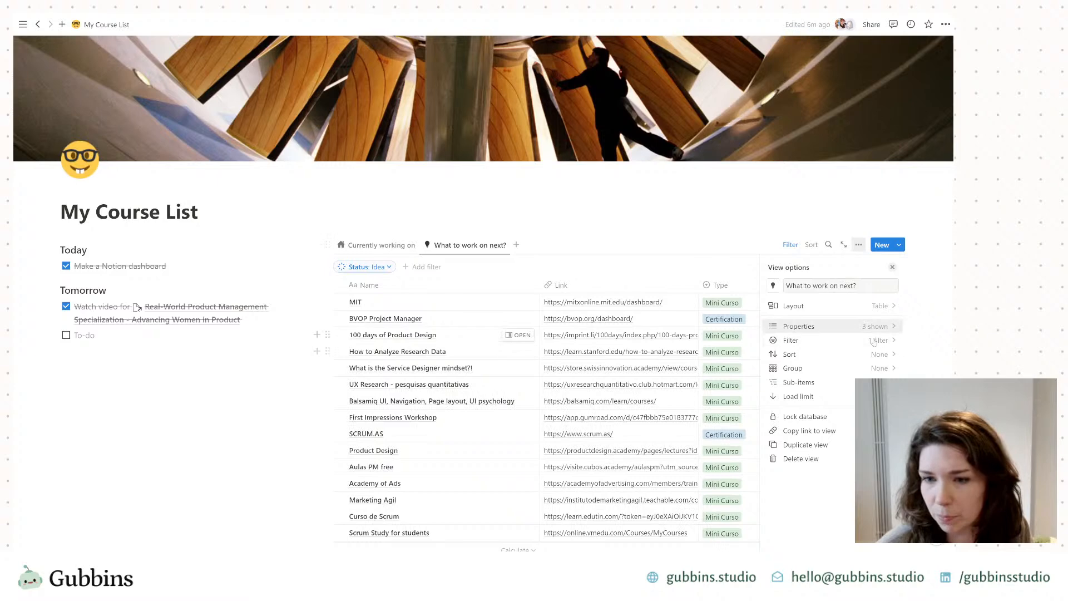
left_click(877, 369)
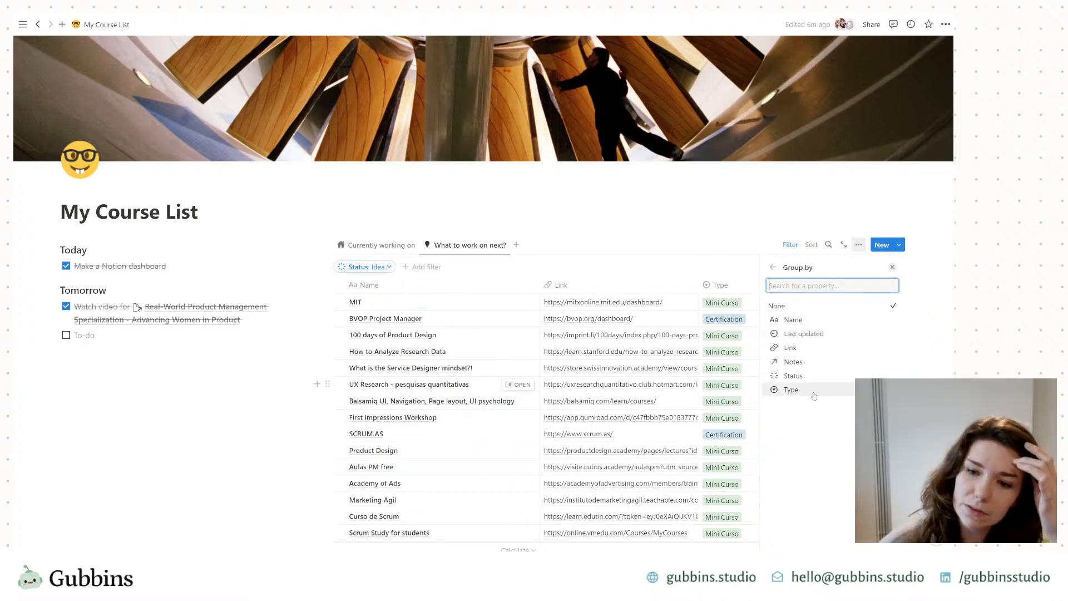
left_click(813, 395)
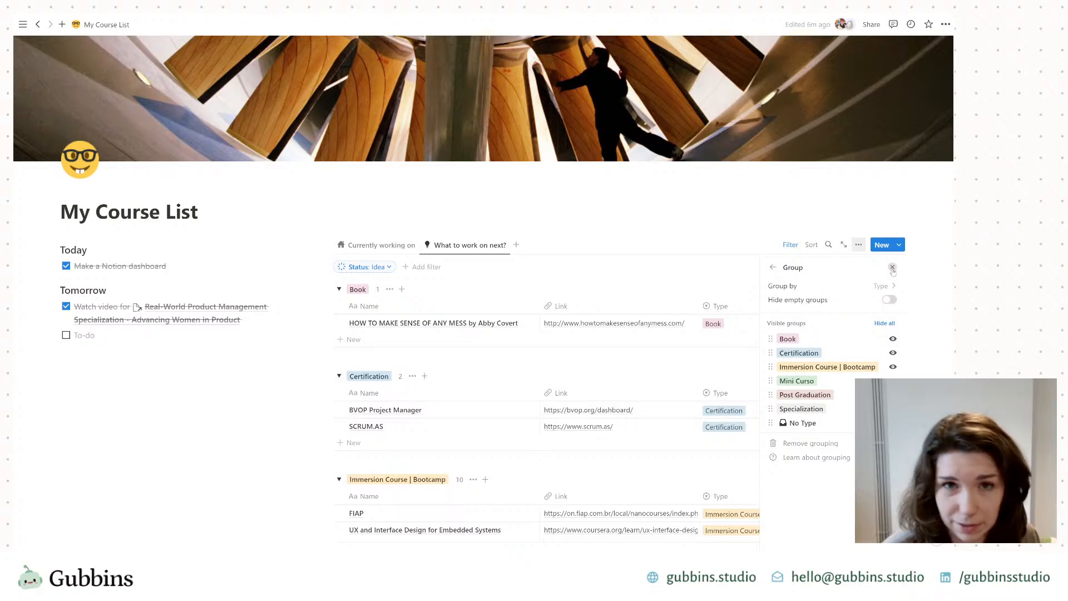
left_click(892, 267)
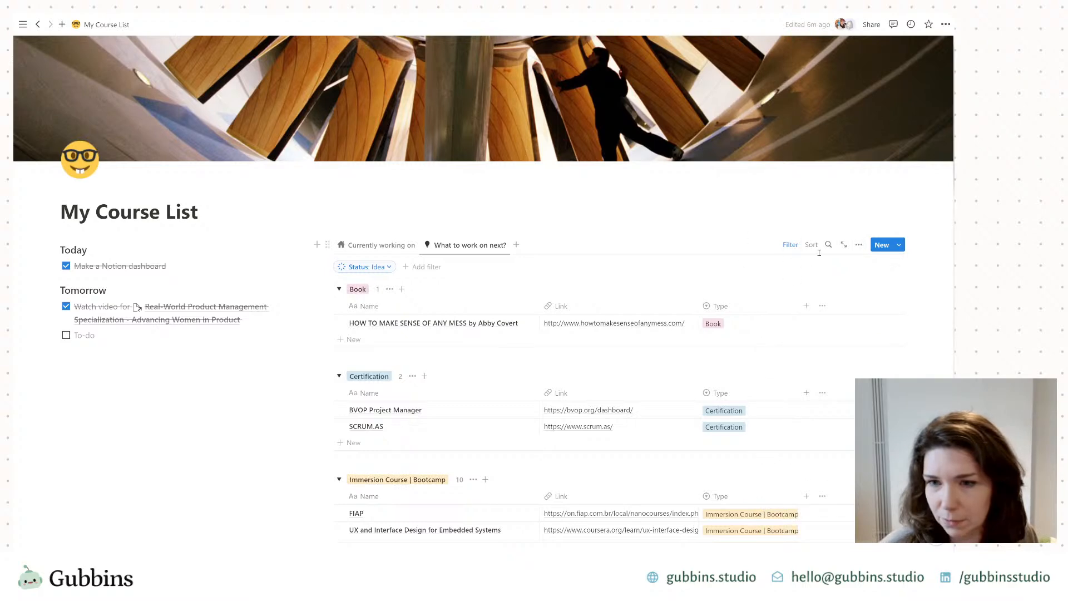
Step: Hide the Type property in the grouped "What to work on next?" table and widen its Name column further
left_click(858, 245)
left_click(859, 327)
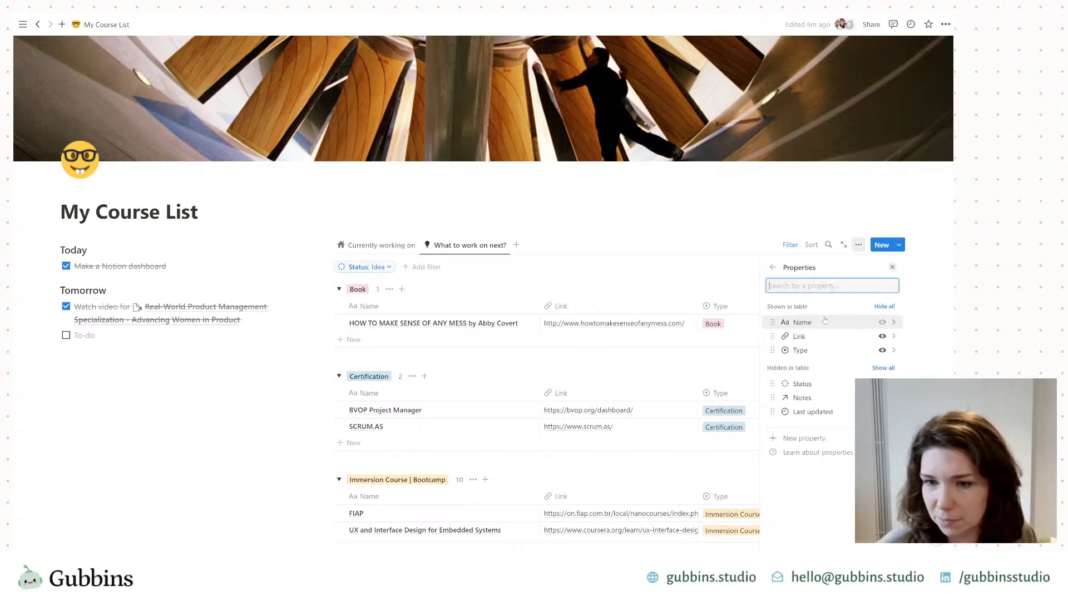
left_click(883, 350)
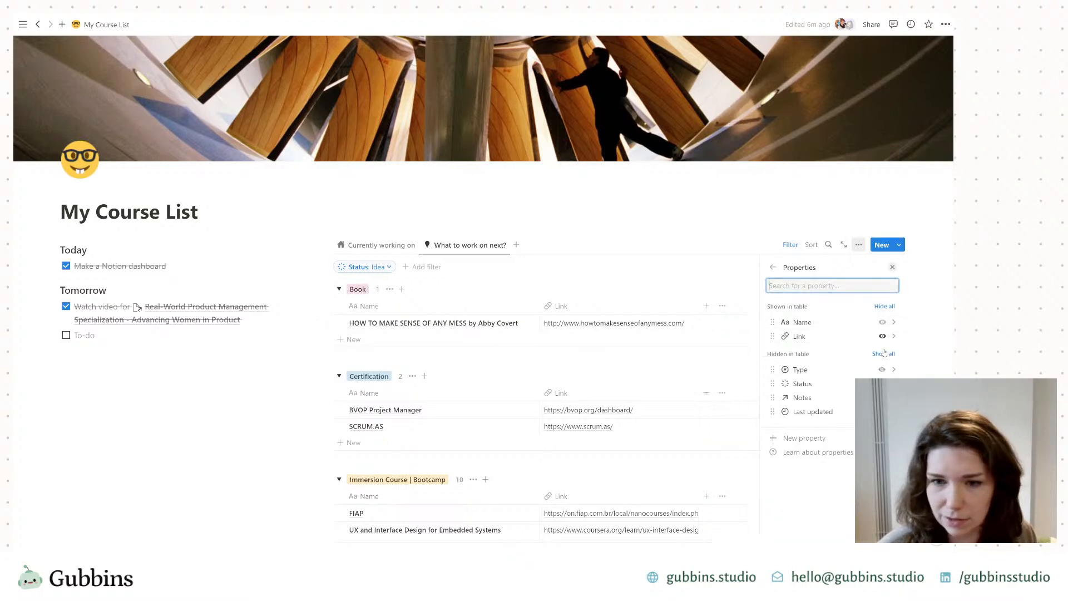
key("Escape")
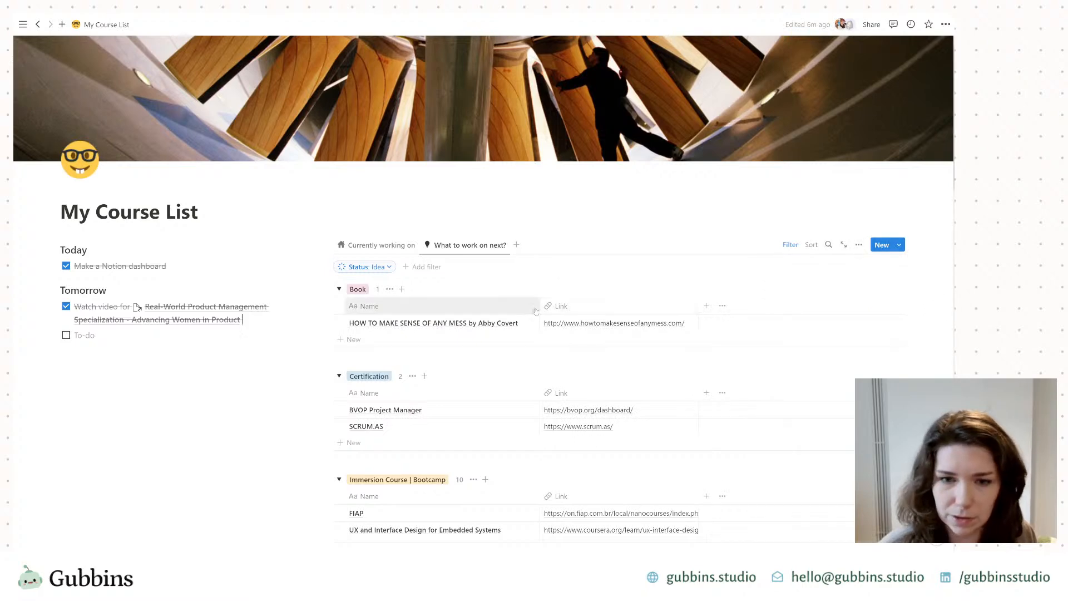
left_click_drag(539, 306, 575, 309)
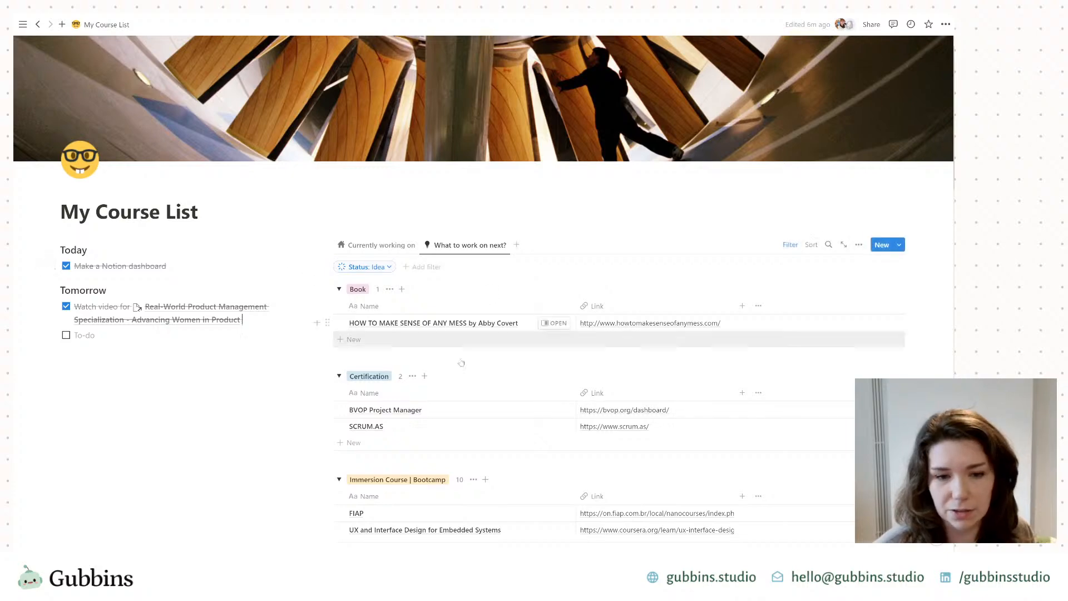
Step: Add a Number property named Effort through the "HOW TO MAKE SENSE OF ANY MESS" book entry in the "What to work on next?" view
scroll(412, 328, "down", 2)
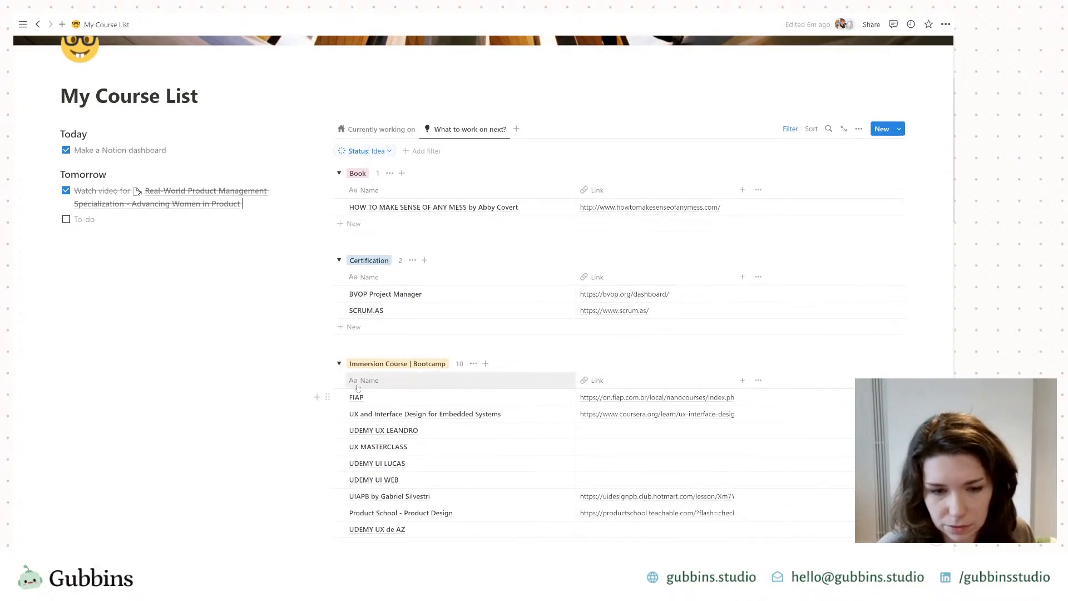
scroll(378, 406, "down", 6)
scroll(347, 388, "up", 5)
scroll(346, 388, "down", 2)
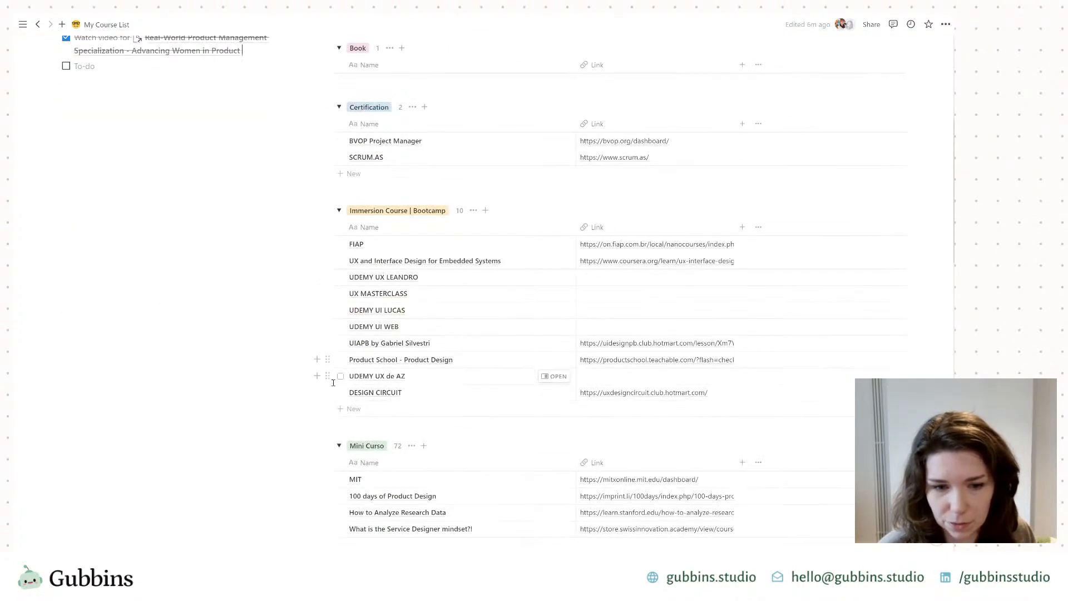
scroll(345, 381, "up", 4)
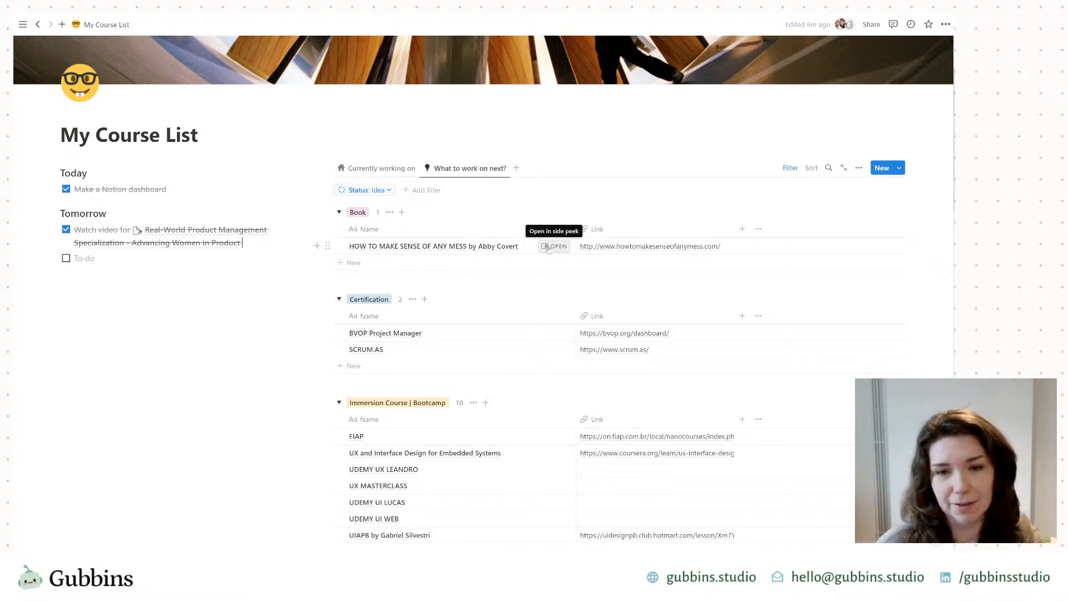
left_click(547, 248)
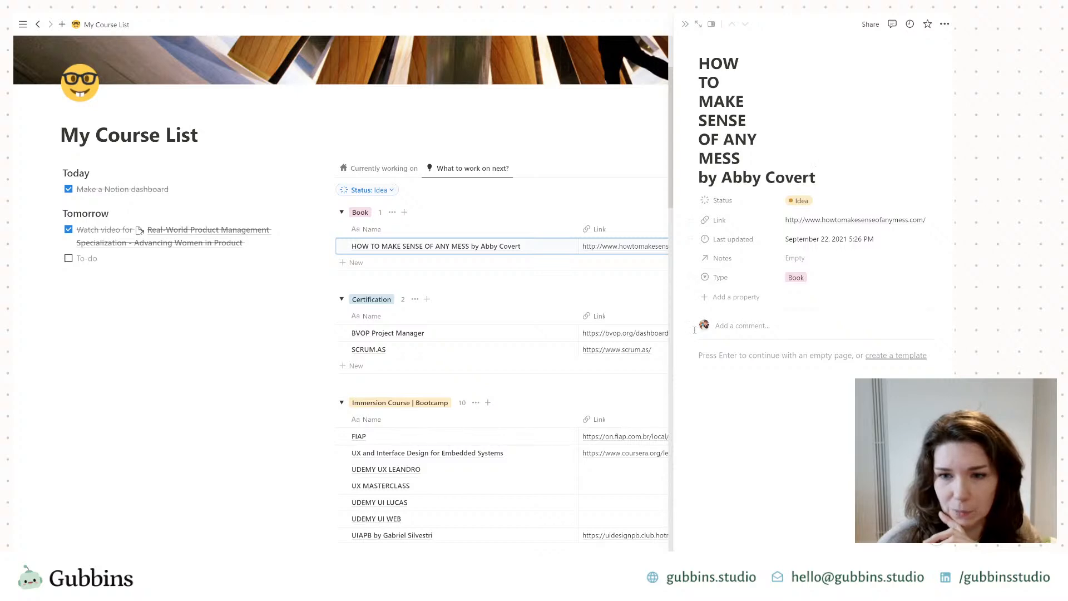
left_click(733, 298)
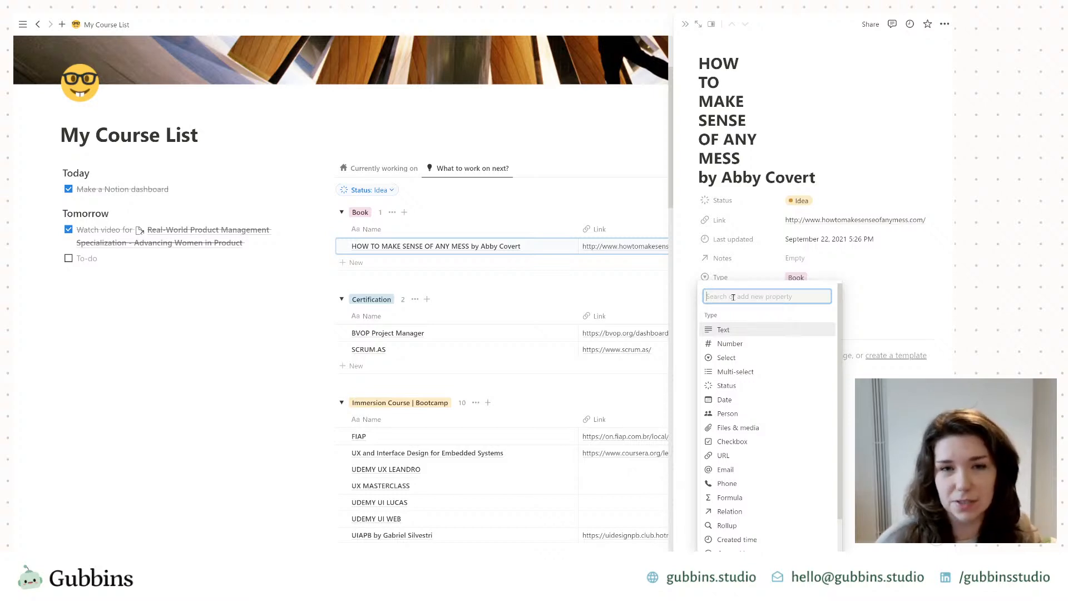
left_click(741, 345)
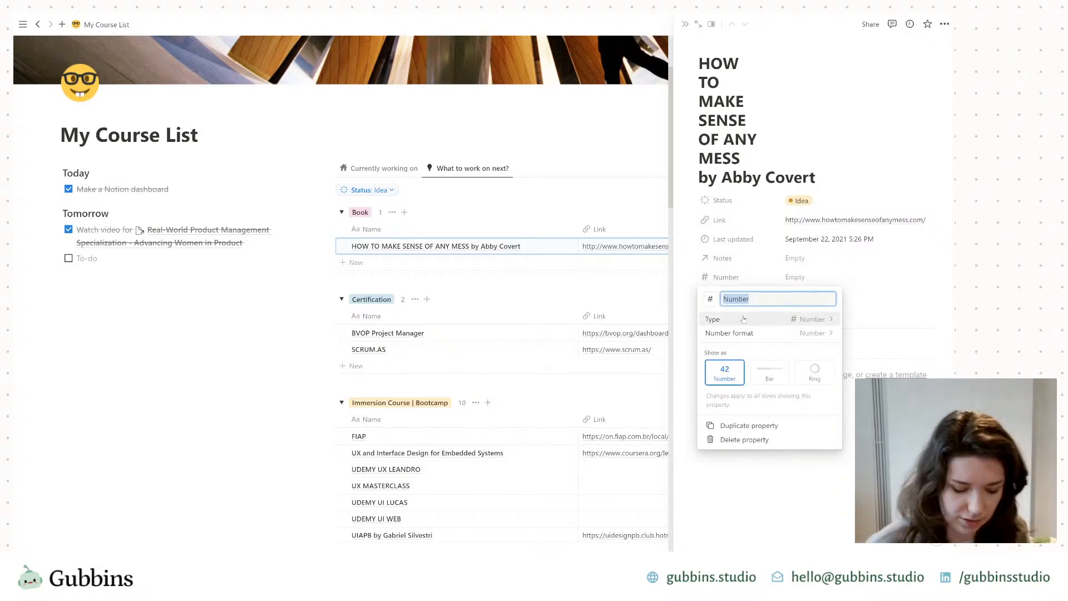
type("Effort")
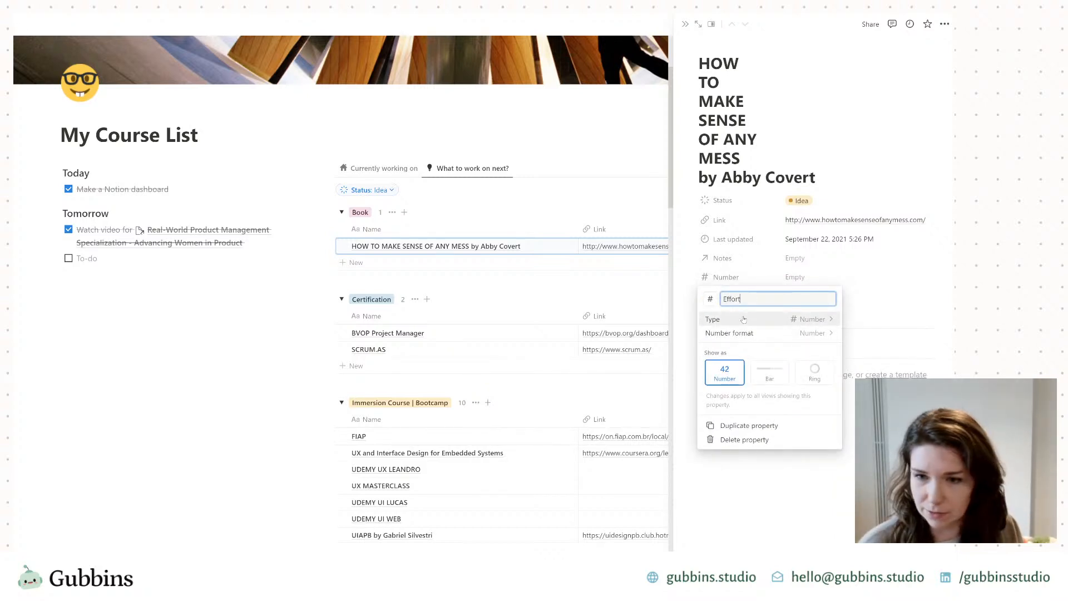
Step: Give the Effort property the airplane take-off icon, searching the icons for "take"
left_click(710, 299)
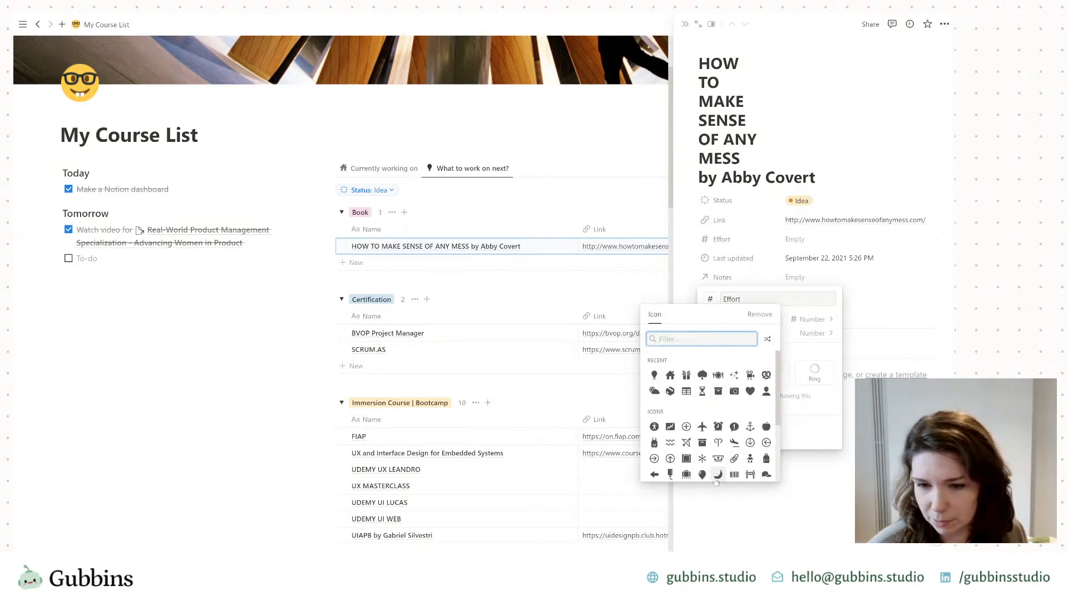
type("take")
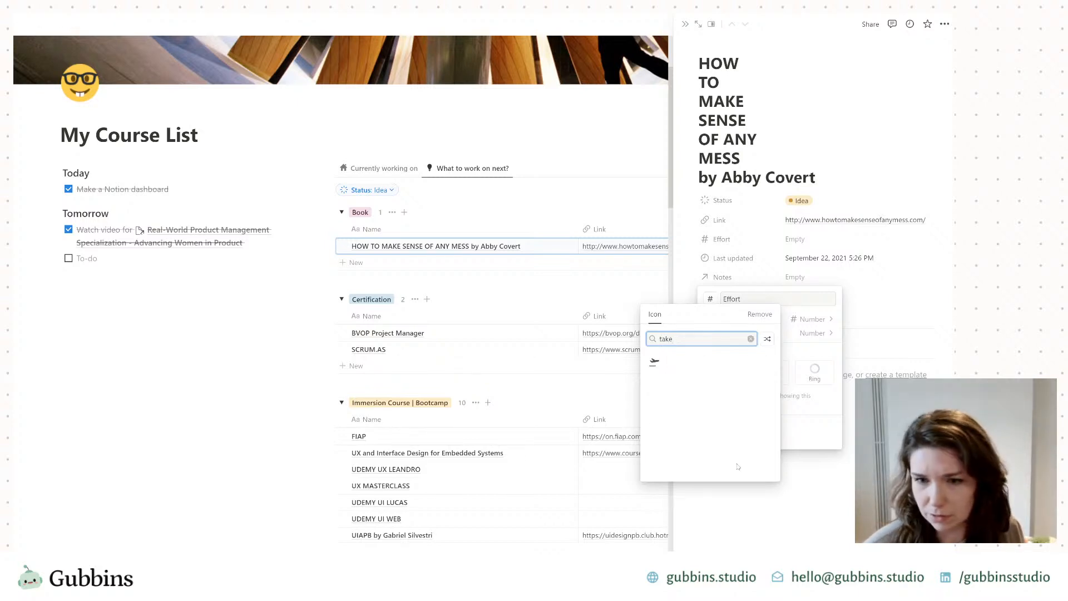
left_click(654, 361)
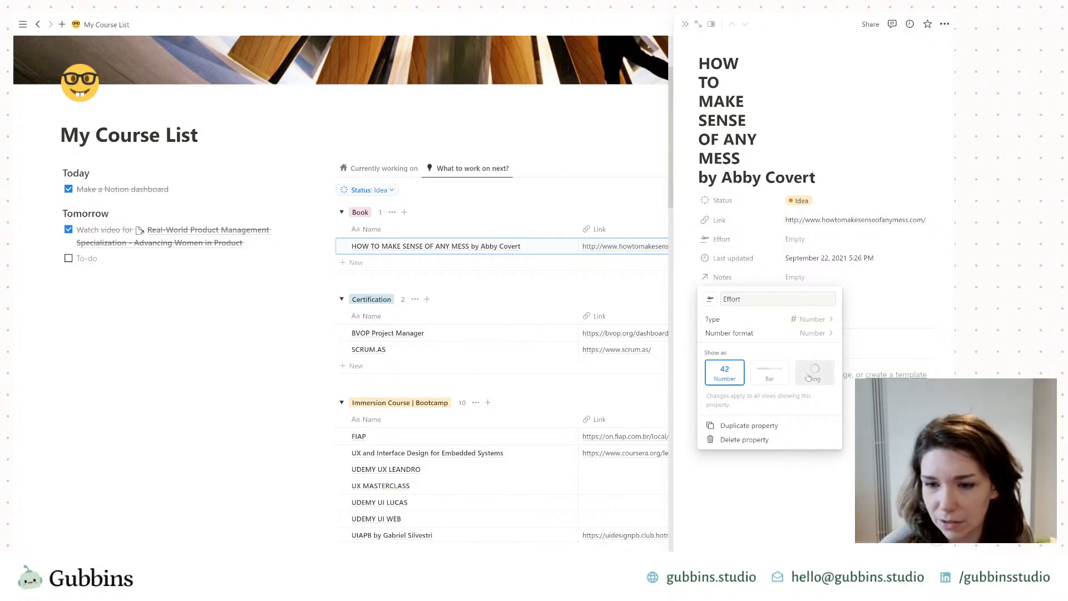
Step: Show the Effort number as a bar and set its divisor to 10
left_click(770, 373)
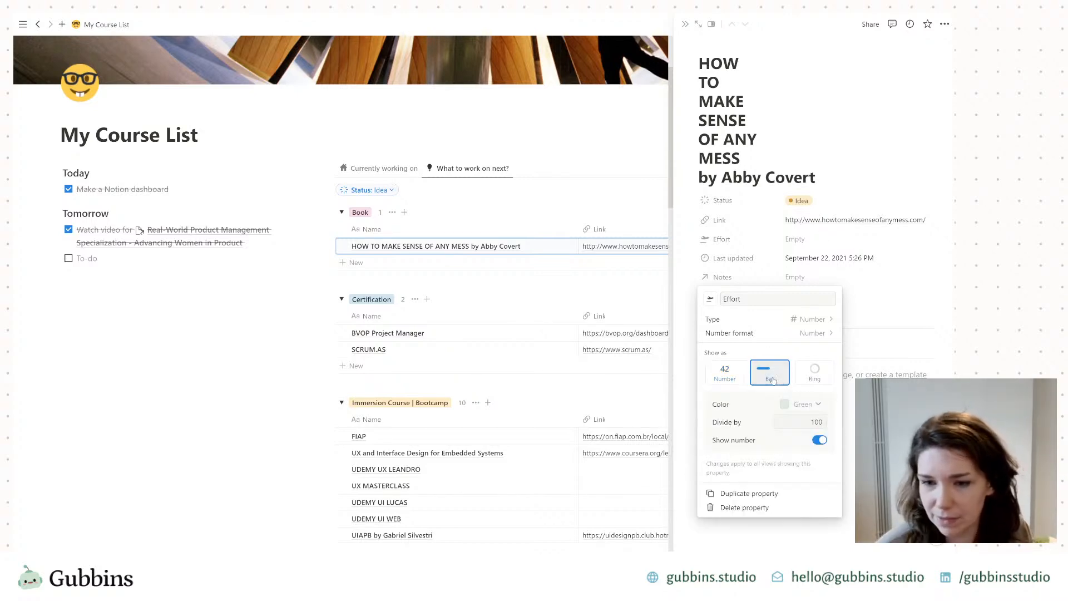
left_click(724, 372)
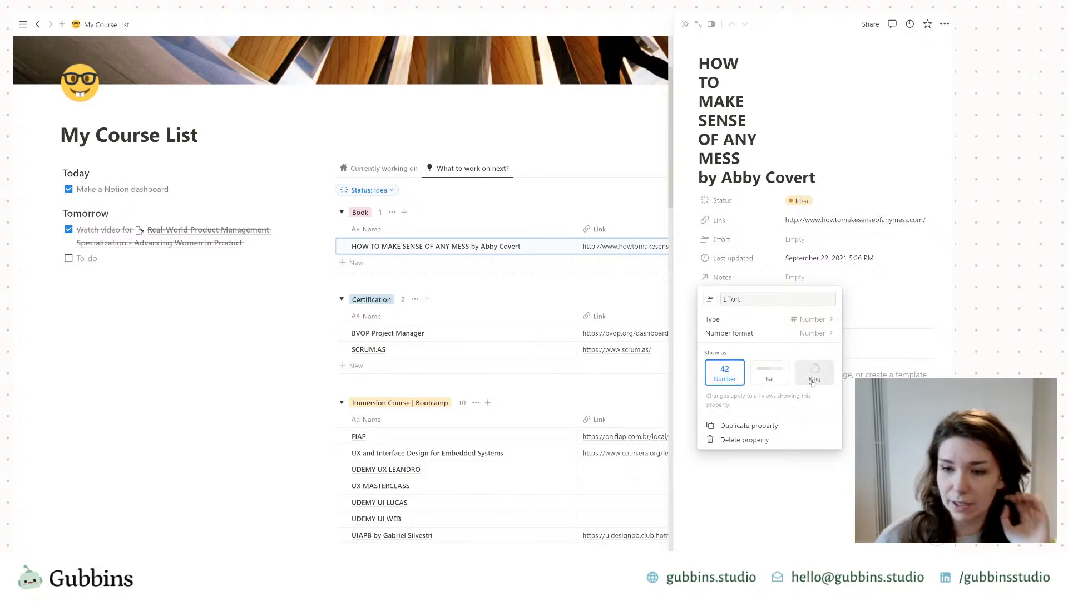
left_click(785, 378)
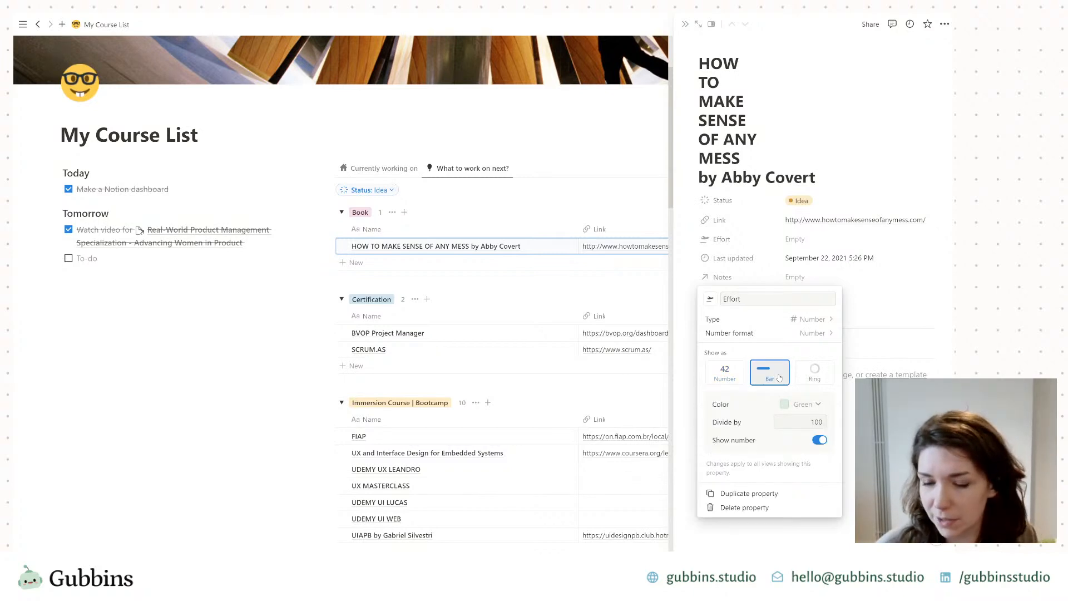
left_click(820, 421)
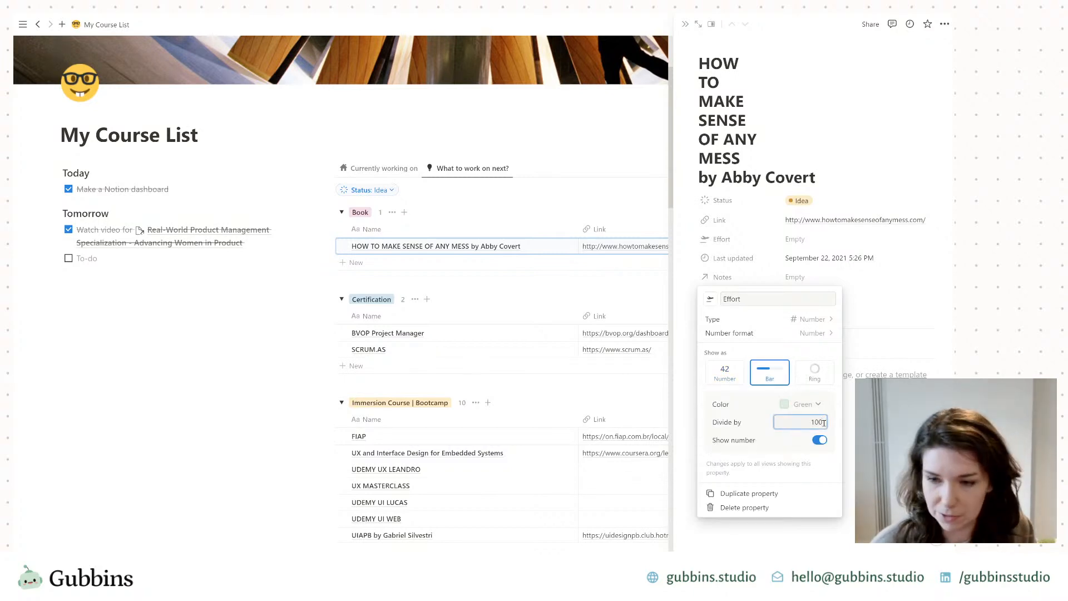
key("BackSpace")
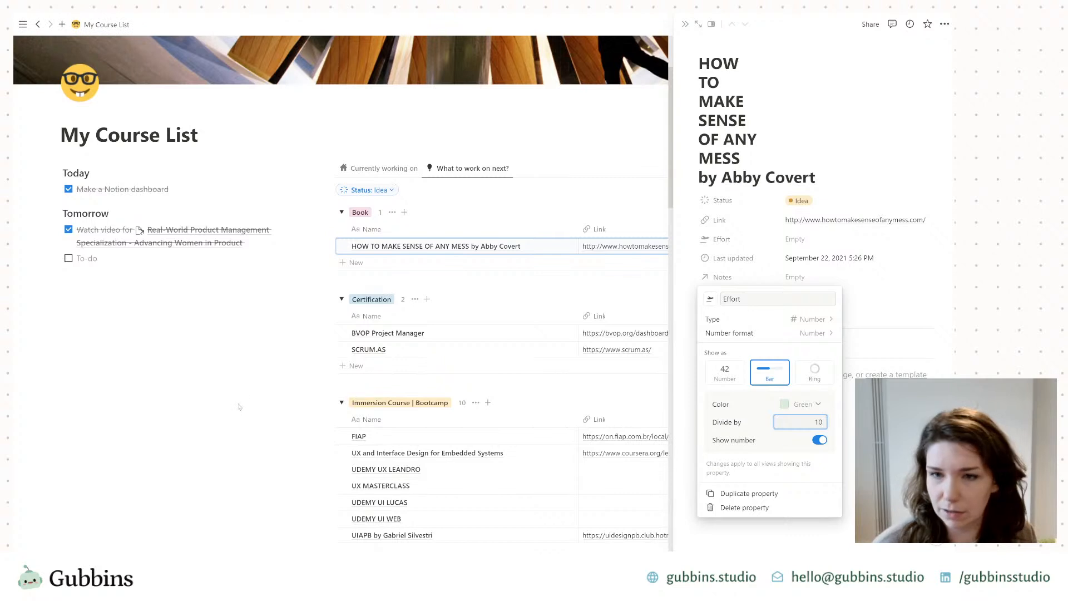
left_click(236, 408)
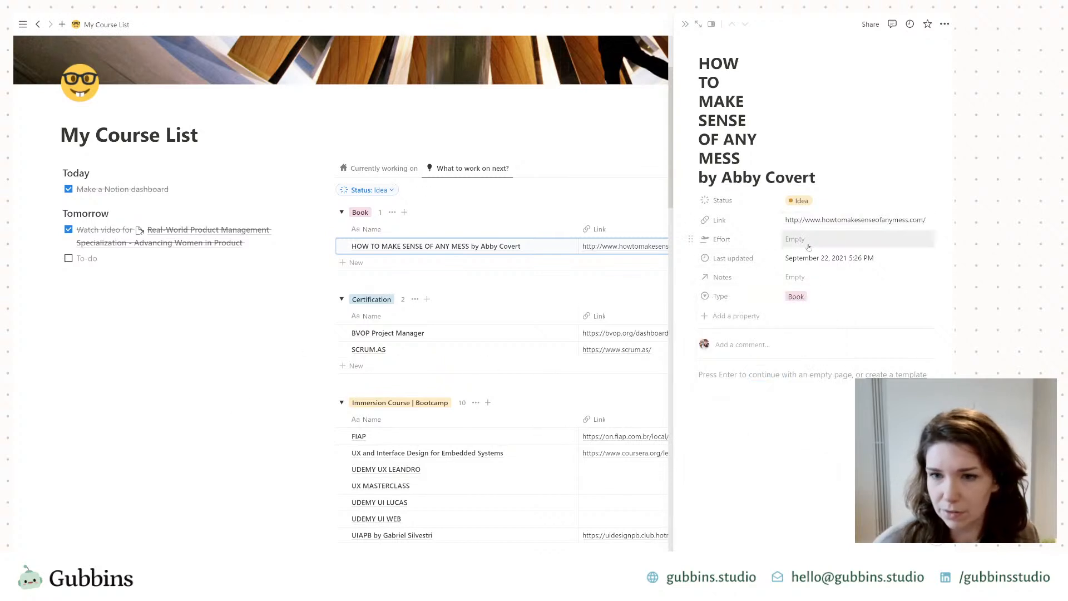
Step: Move Effort directly below Status on the book's page, set its value to 8, and close the page
left_click_drag(691, 240, 692, 220)
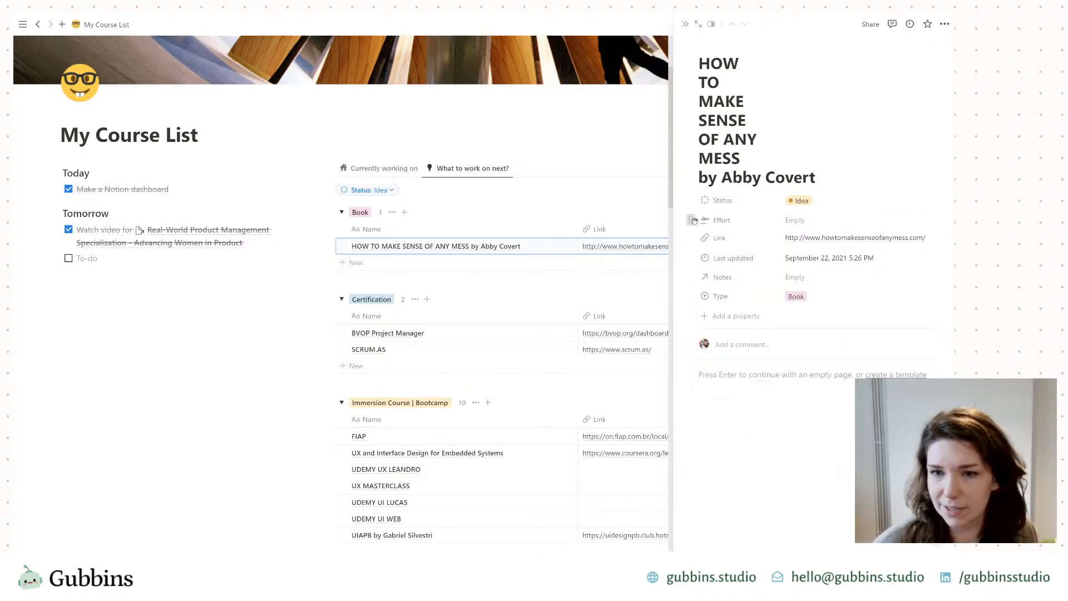
left_click(810, 222)
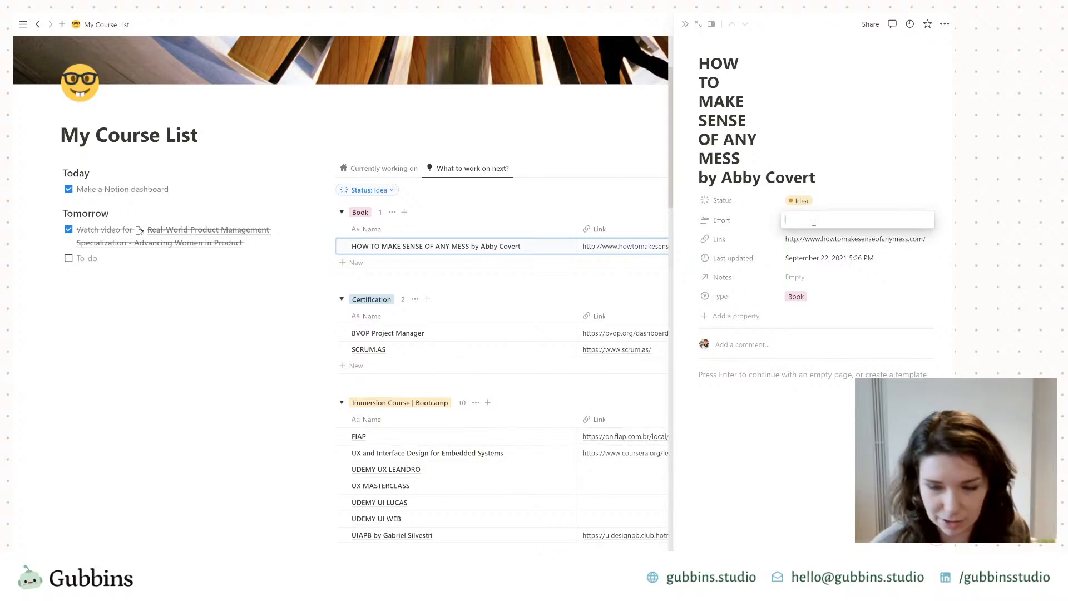
type("8")
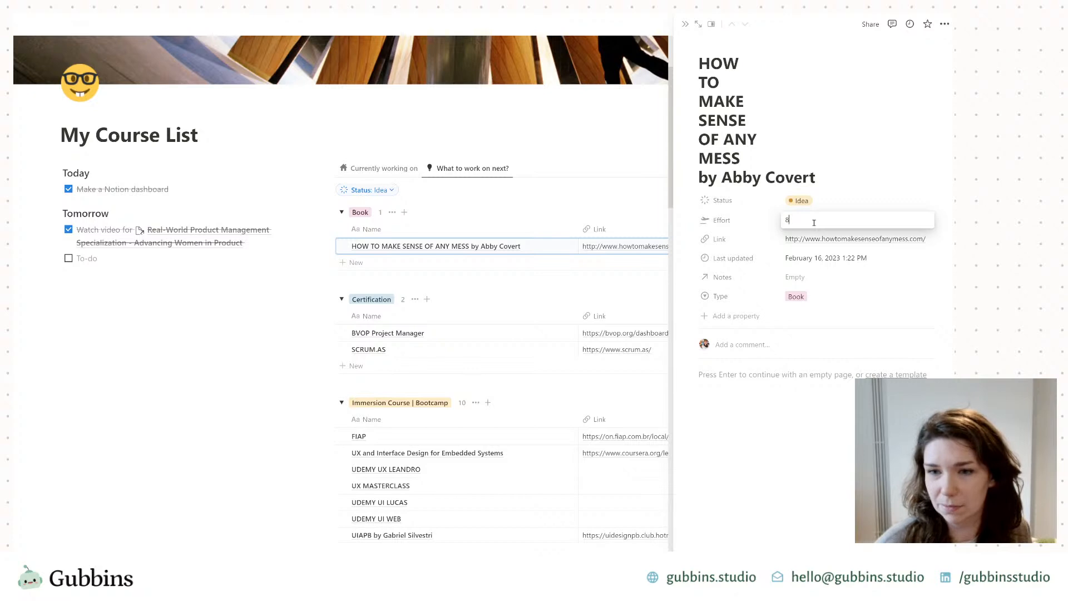
key("Return")
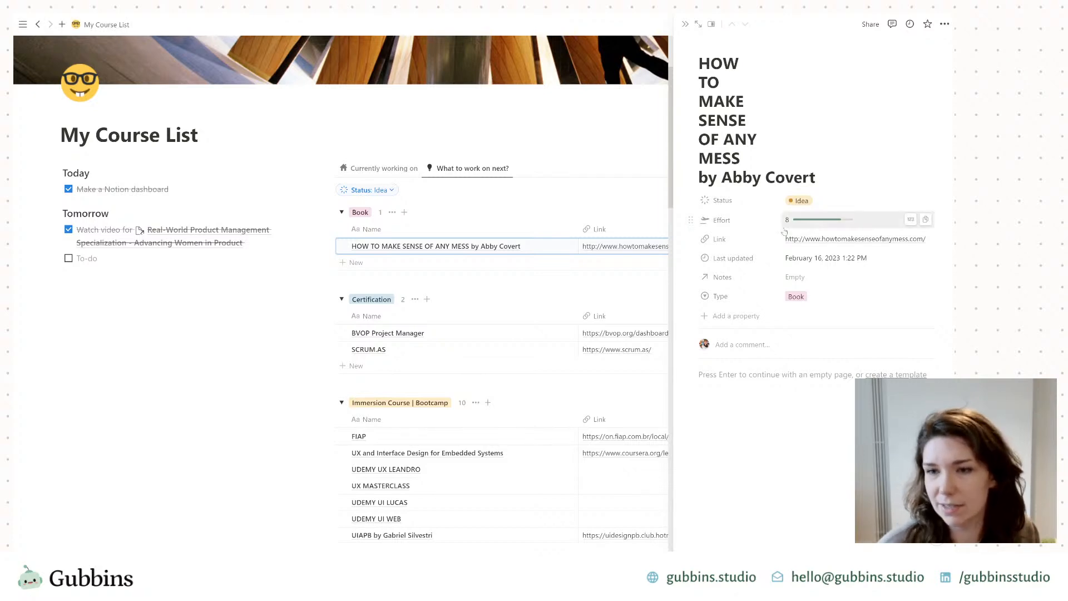
mouse_move(803, 226)
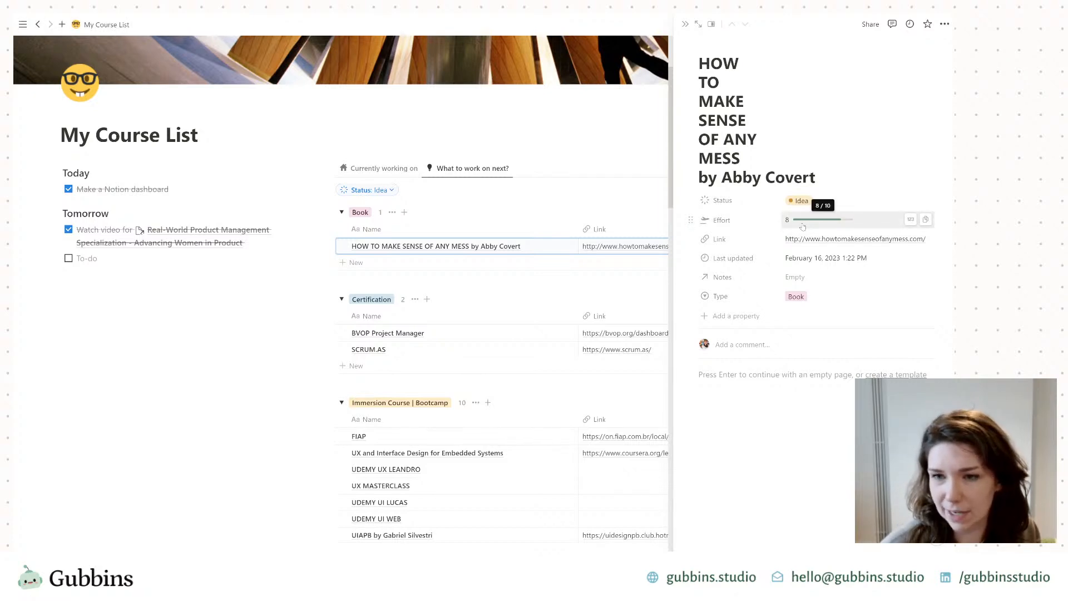
left_click(854, 223)
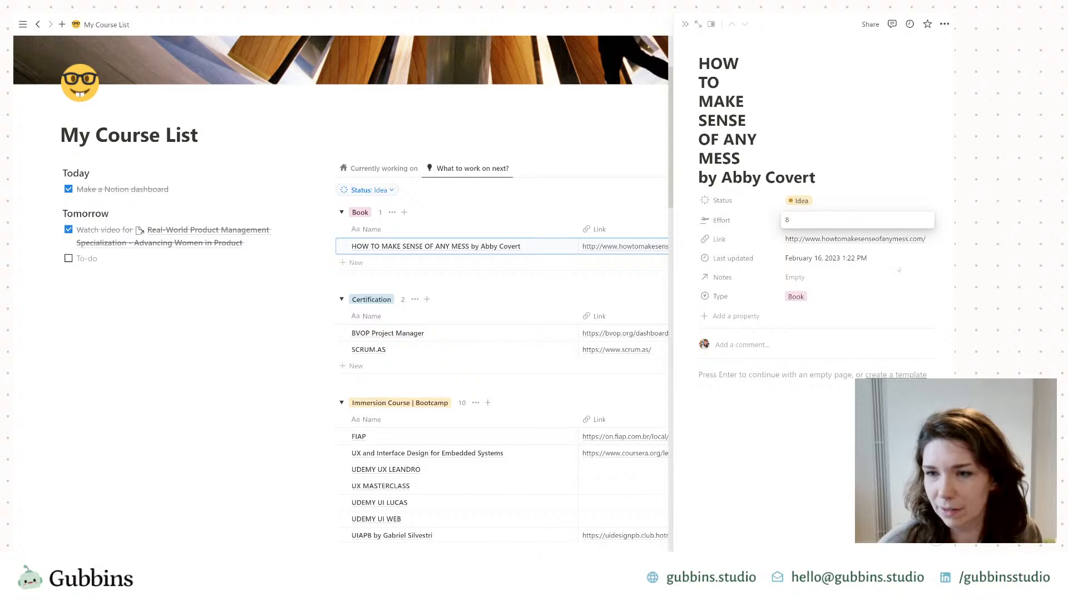
key("Escape")
left_click(235, 381)
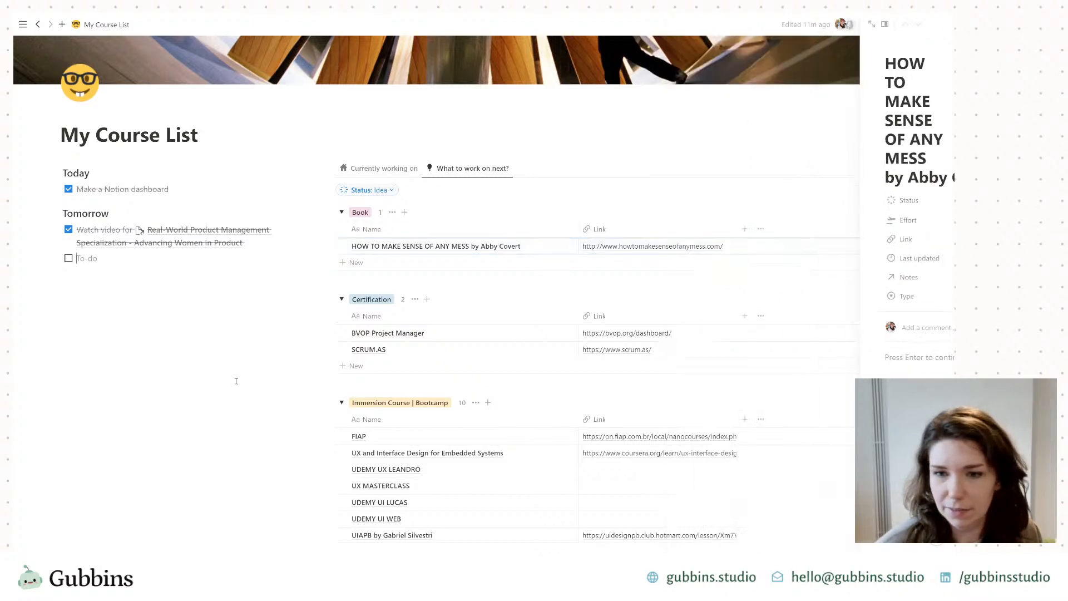
Step: Show the Effort property in the "What to work on next?" table and place it before Name
left_click(859, 168)
left_click(868, 250)
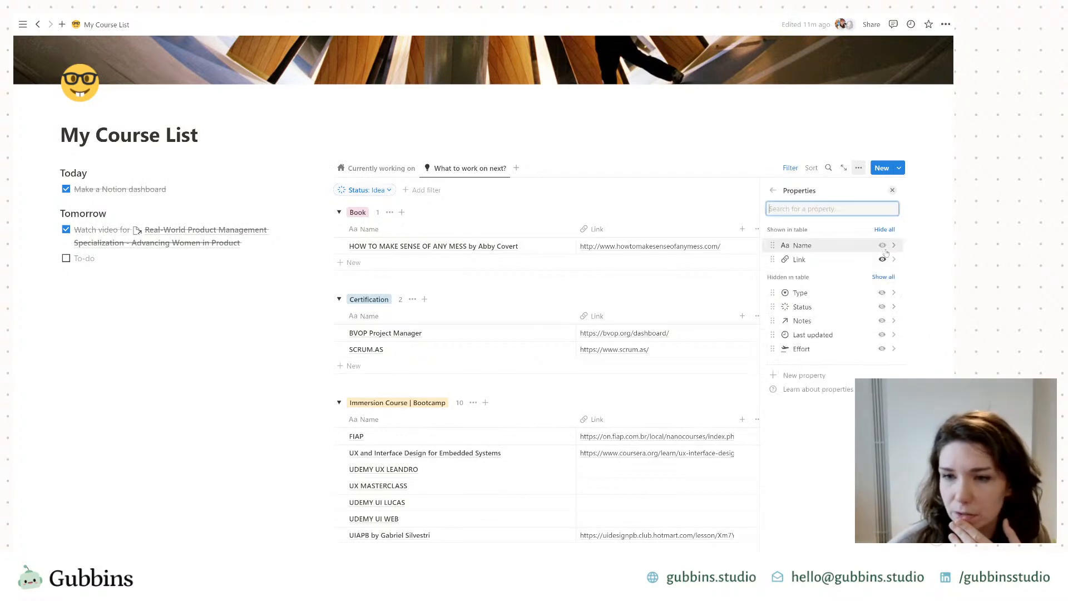
left_click(882, 348)
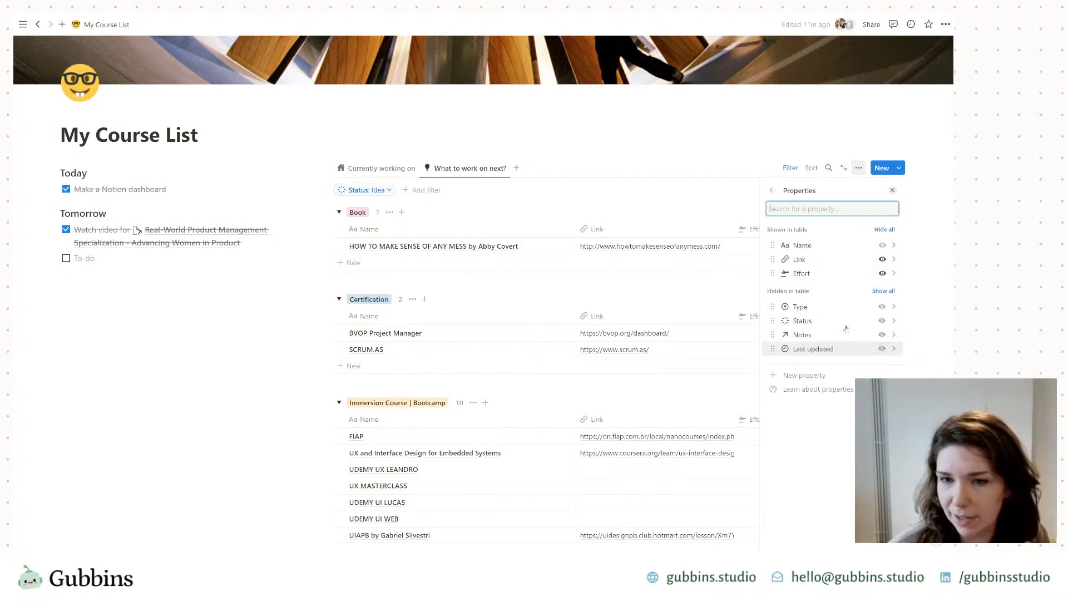
left_click_drag(772, 273, 773, 240)
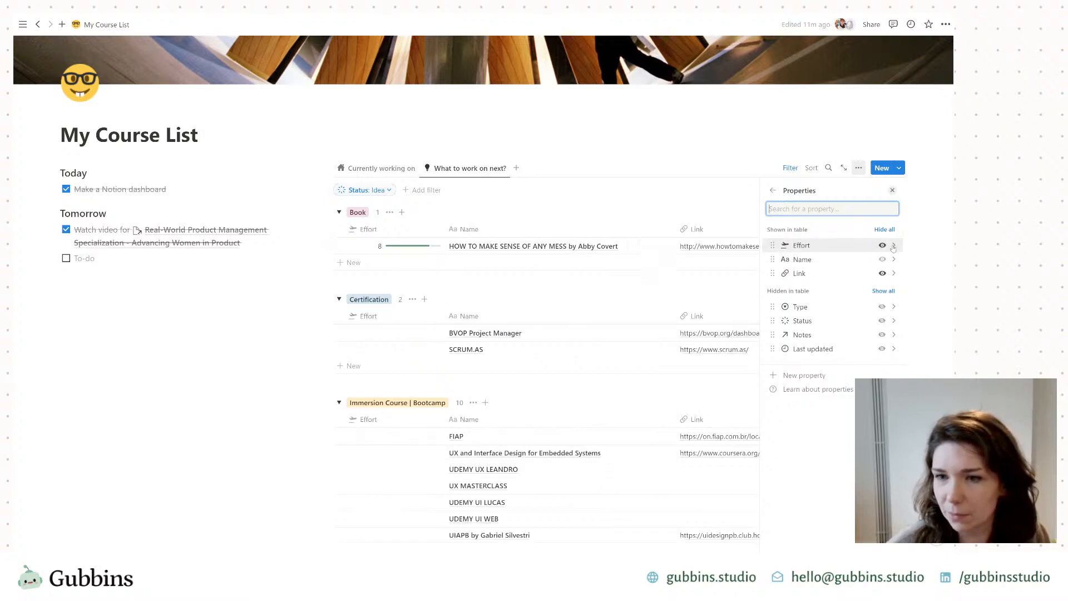
Step: Display Effort as a blue ring without its number and narrow its column to the width of the icon
left_click(807, 245)
left_click(877, 282)
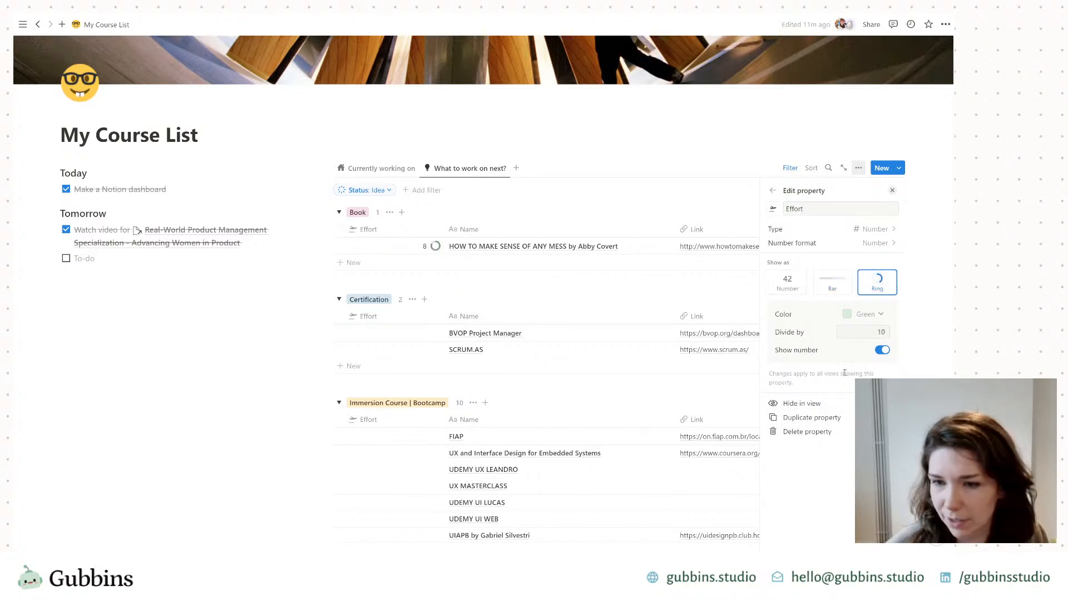
left_click(883, 350)
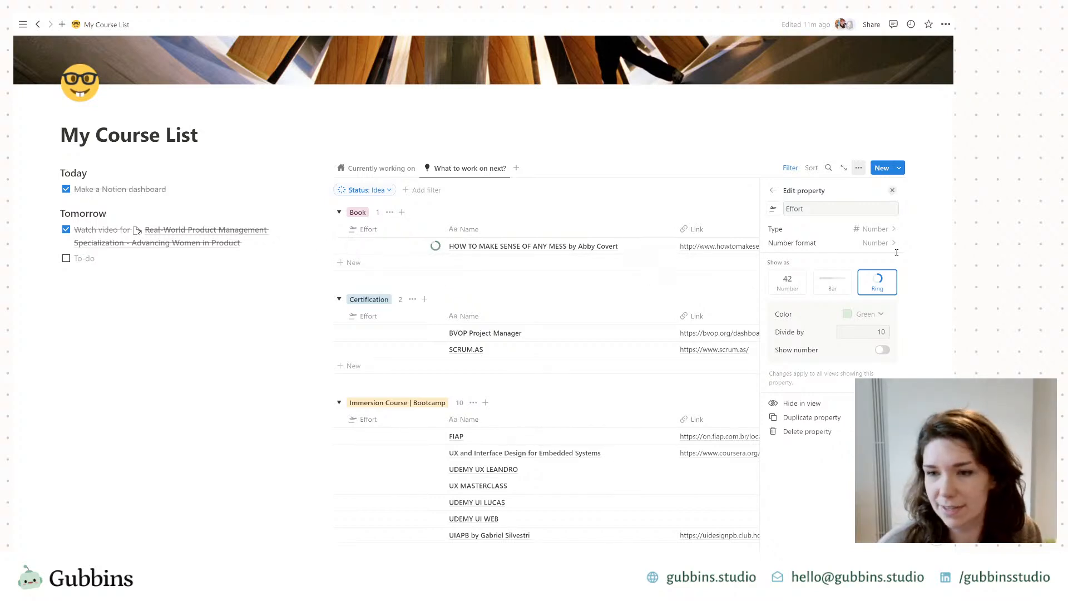
left_click(876, 314)
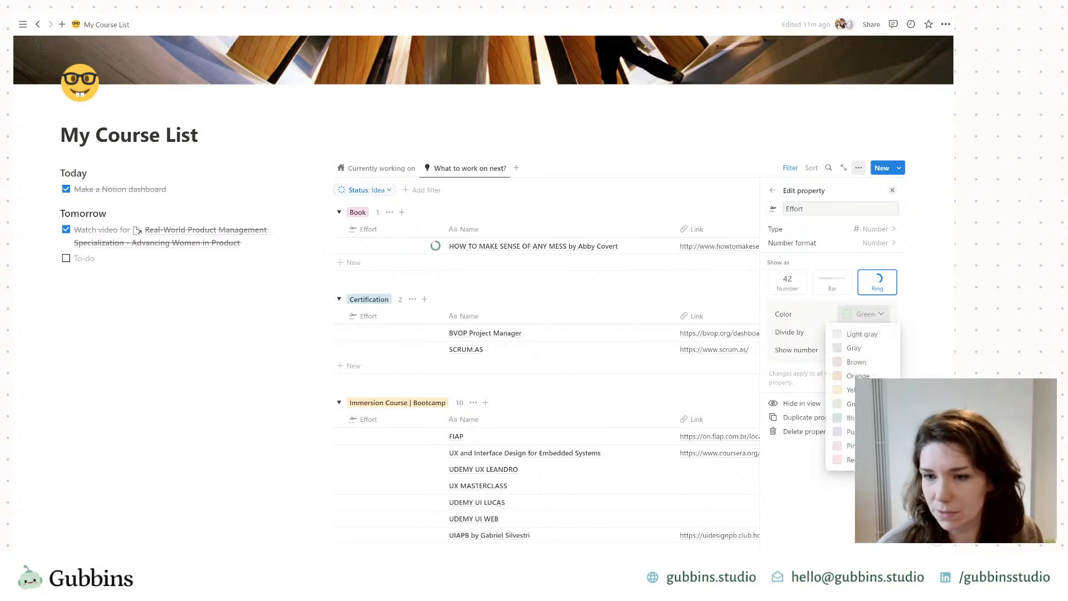
left_click(848, 417)
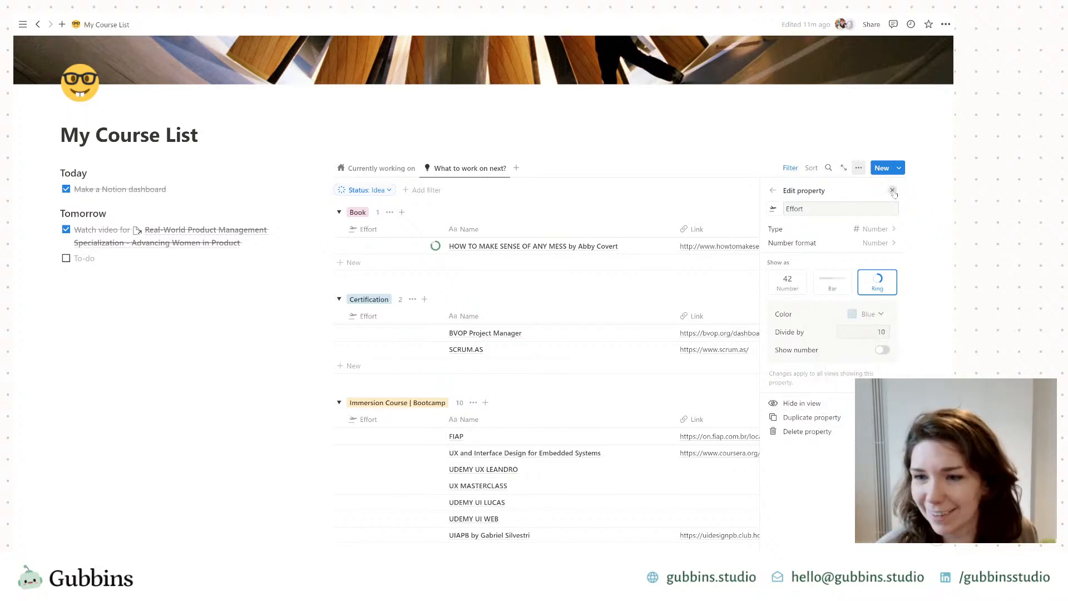
left_click(892, 191)
left_click_drag(446, 232, 353, 236)
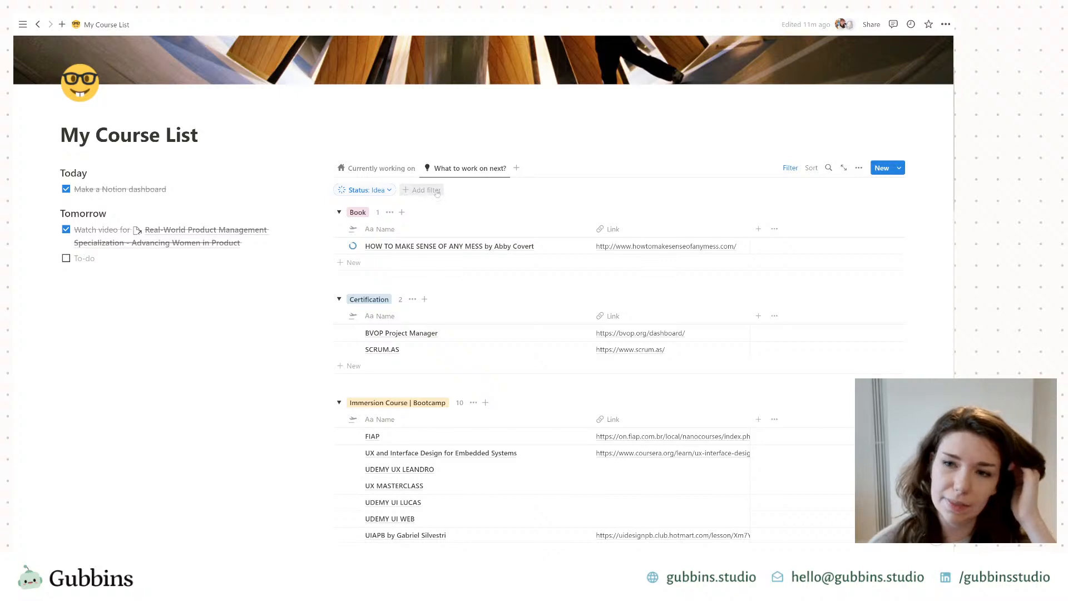
Step: Sort the "What to work on next?" view by Effort in ascending order and save the sort for everyone
left_click(811, 168)
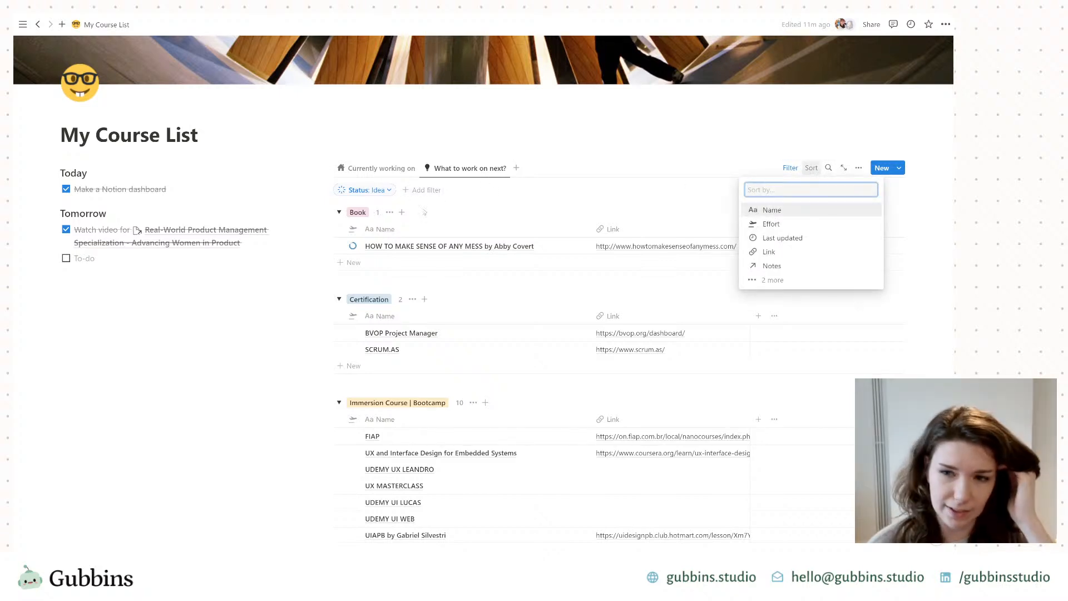
left_click(776, 223)
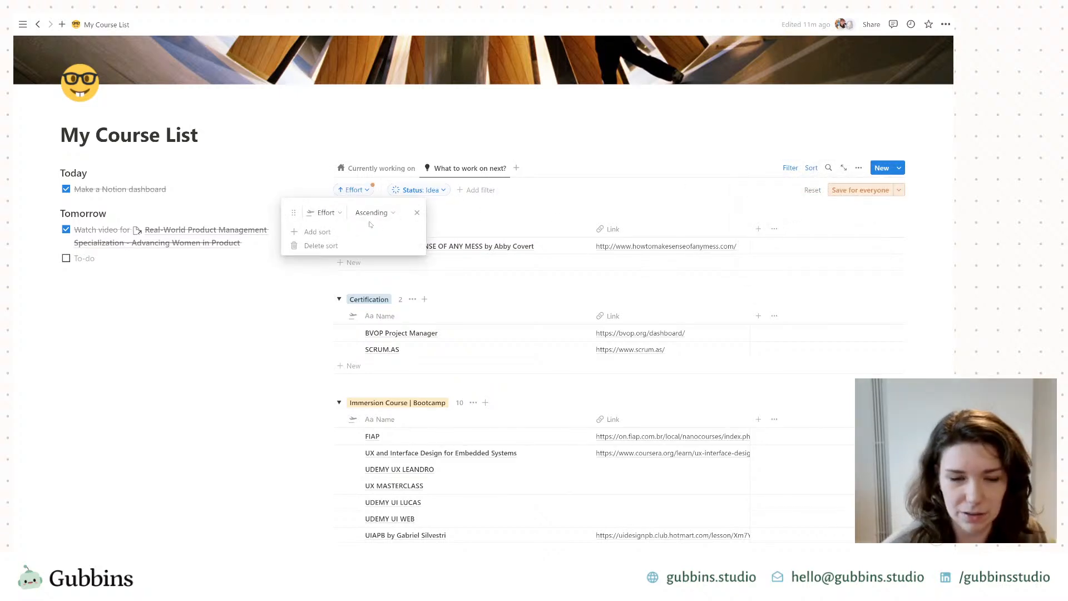
left_click(371, 213)
left_click(356, 245)
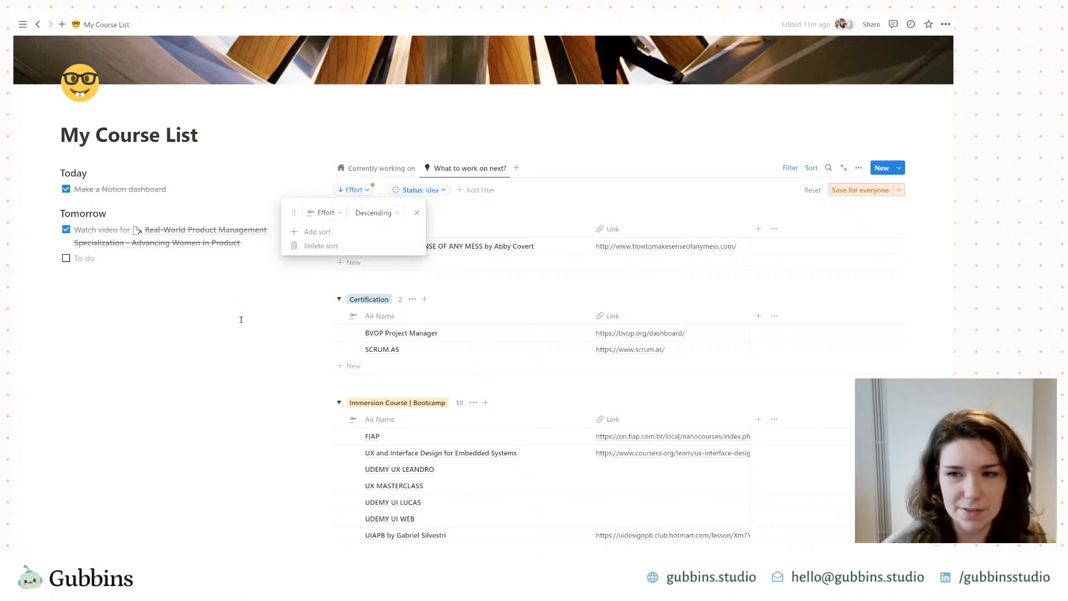
left_click(372, 212)
left_click(356, 231)
left_click(870, 192)
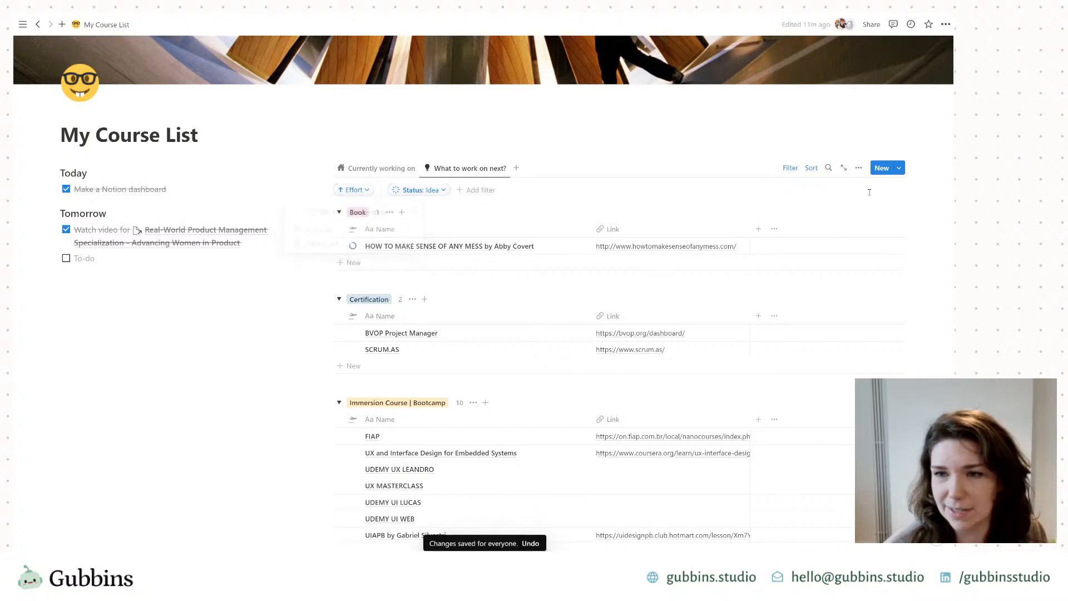
Step: In the Certification group, set the Effort of BVOP Project Manager to 4 and of SCRUM.AS to 8
left_click(354, 337)
left_click(150, 367)
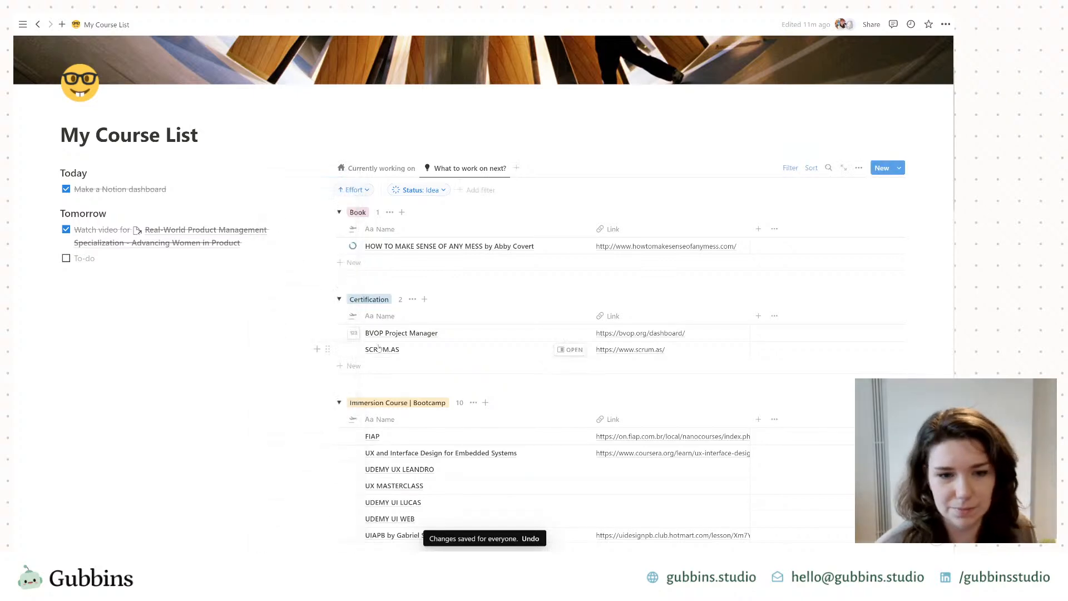
left_click(341, 334)
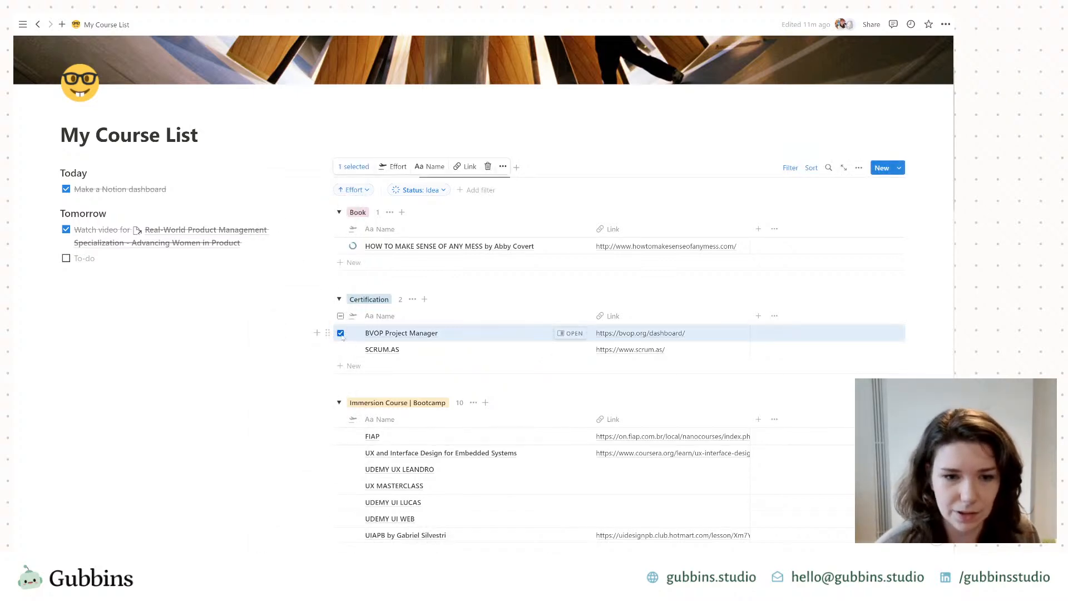
left_click(341, 334)
left_click(349, 335)
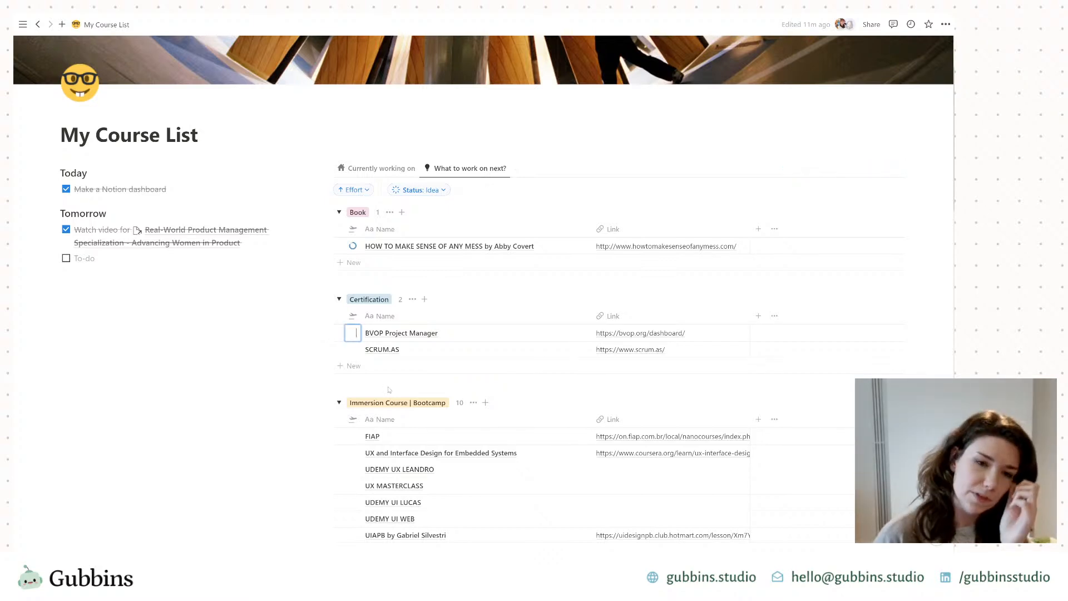
type("4")
key("Return")
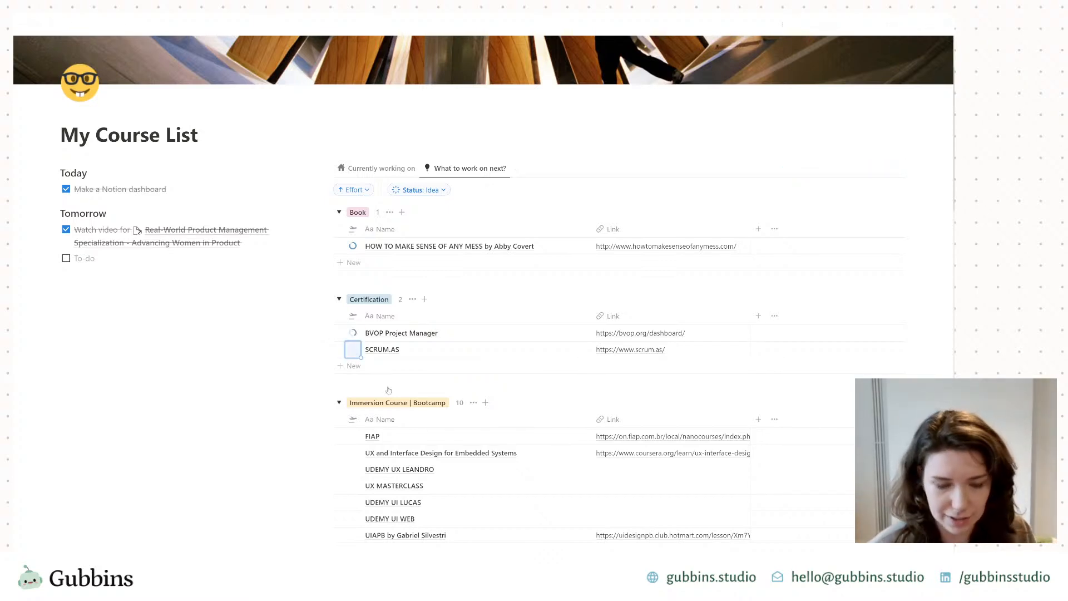
type("8")
key("Return")
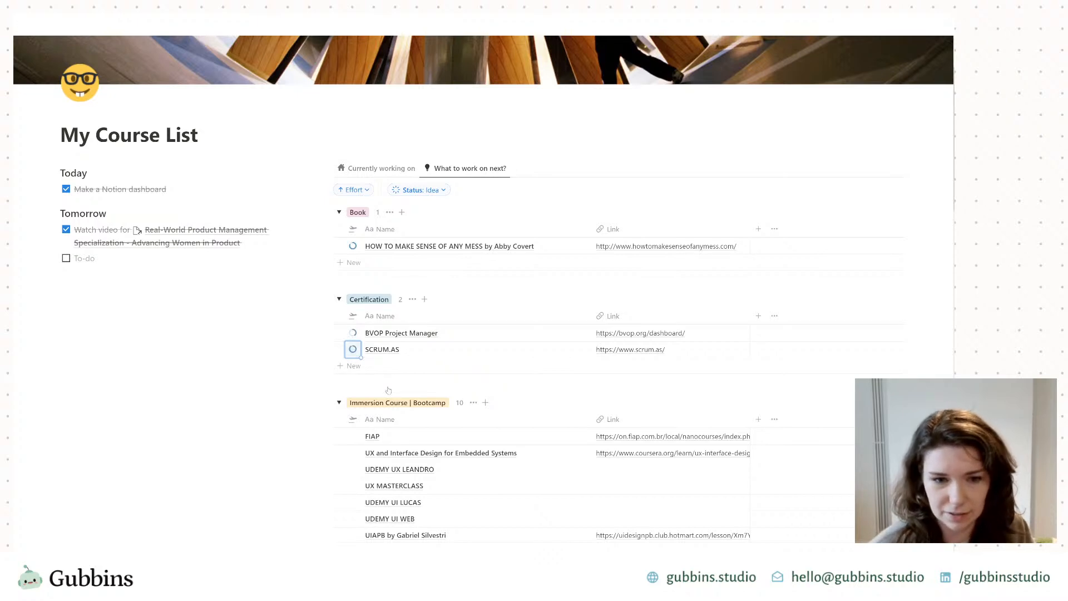
left_click(258, 406)
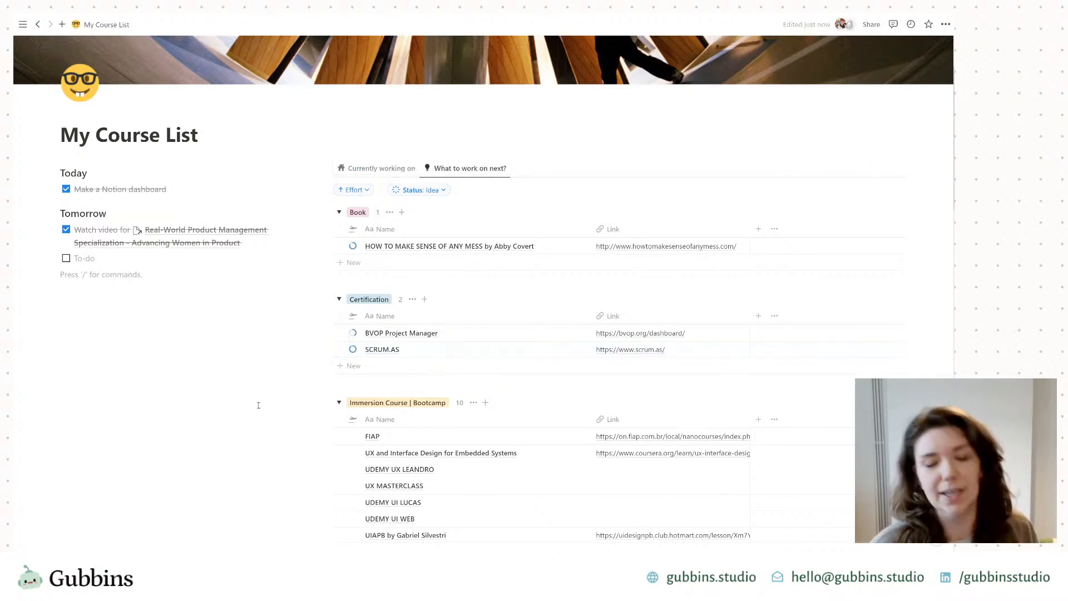
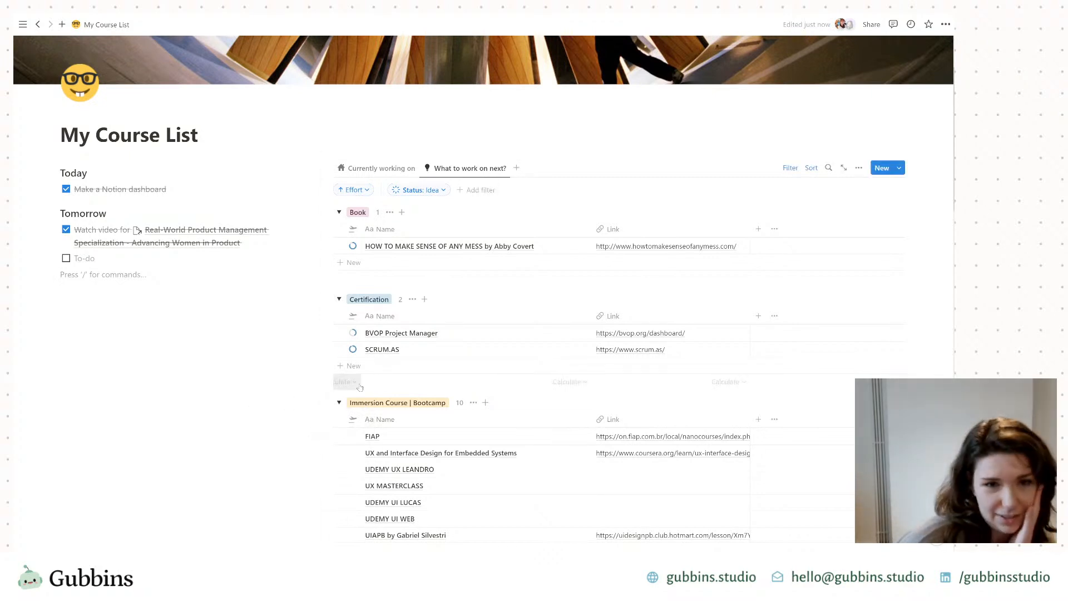
Step: Switch the Media database to the "Currently working on" view and look over the dashboard
left_click(367, 168)
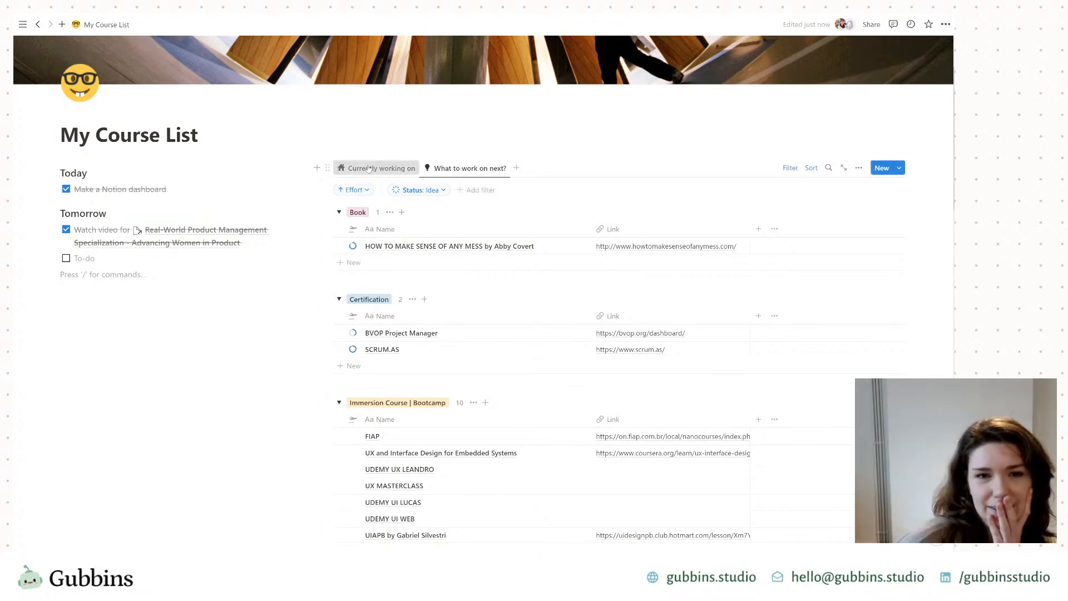
scroll(253, 401, "up", 2)
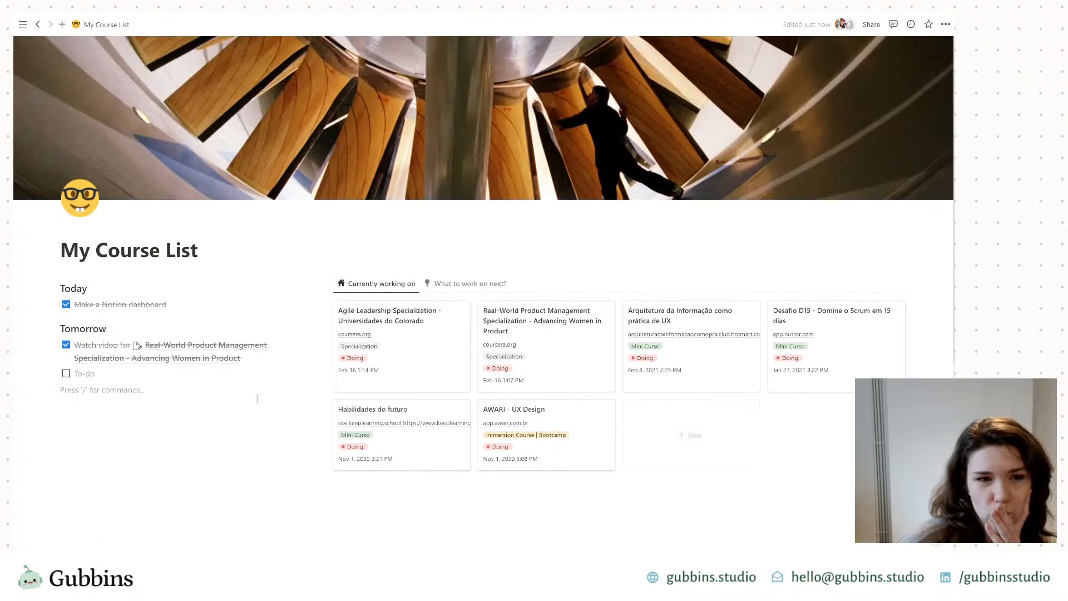
scroll(172, 432, "down", 1)
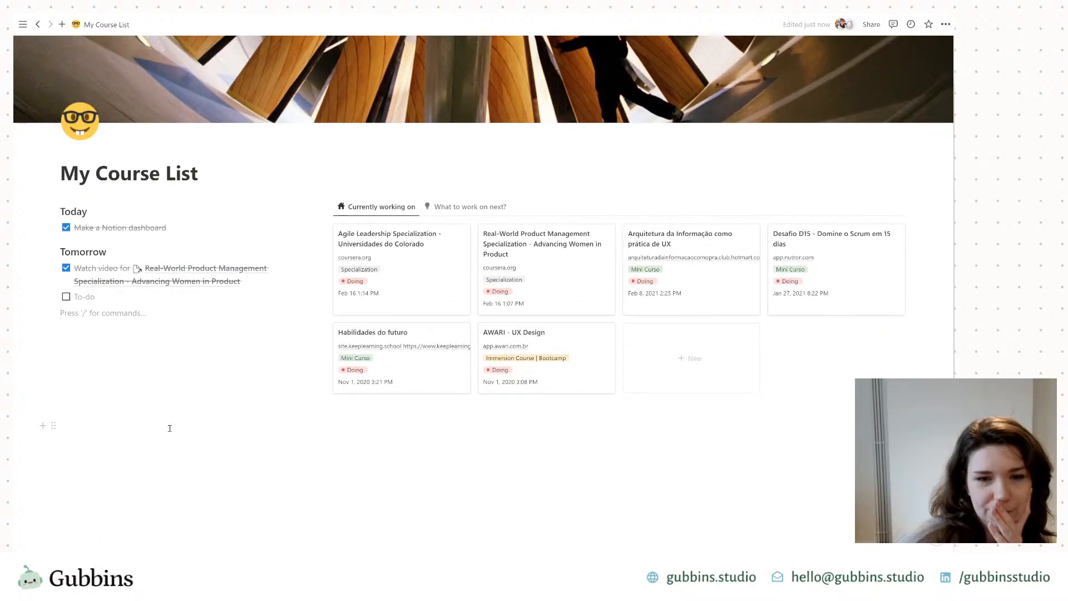
scroll(202, 425, "up", 1)
scroll(202, 427, "down", 1)
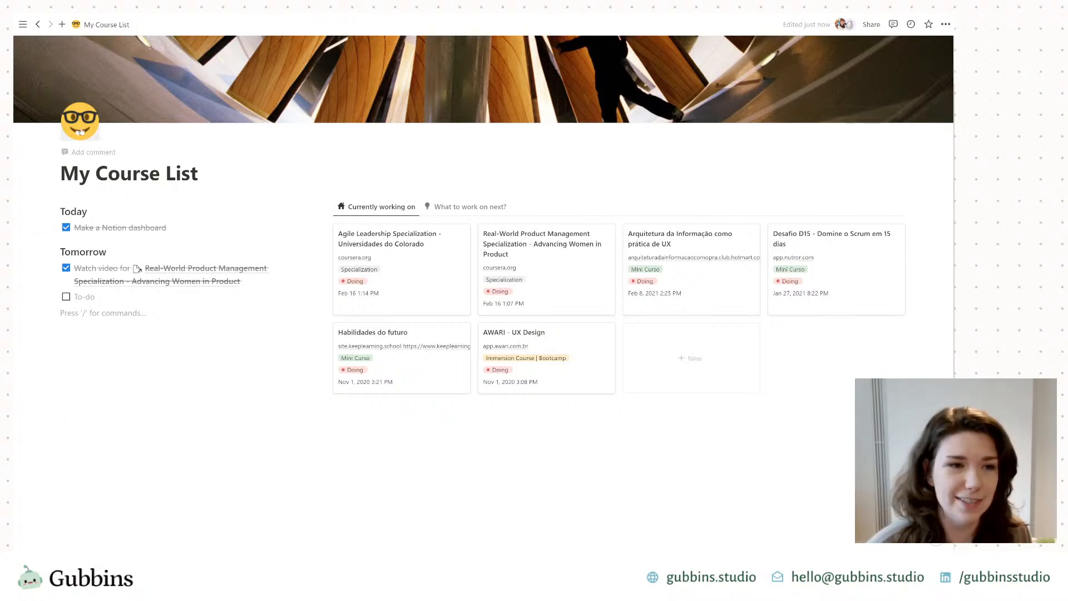
Step: Examine the font style options of My Course List and of the My Class Notes page, and return to My Course List
left_click(944, 25)
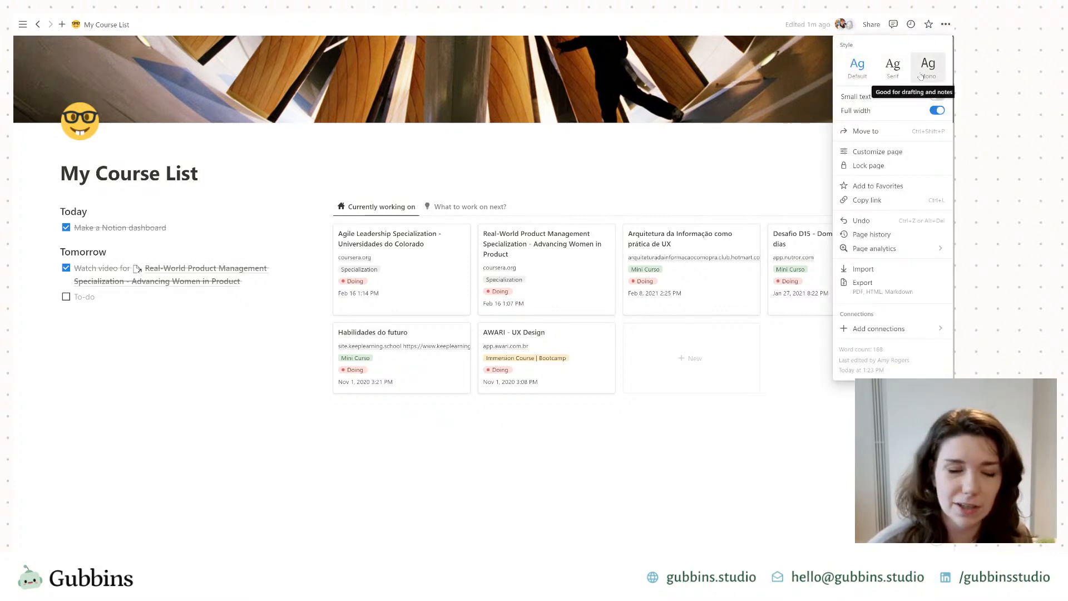
left_click(263, 448)
scroll(262, 449, "down", 4)
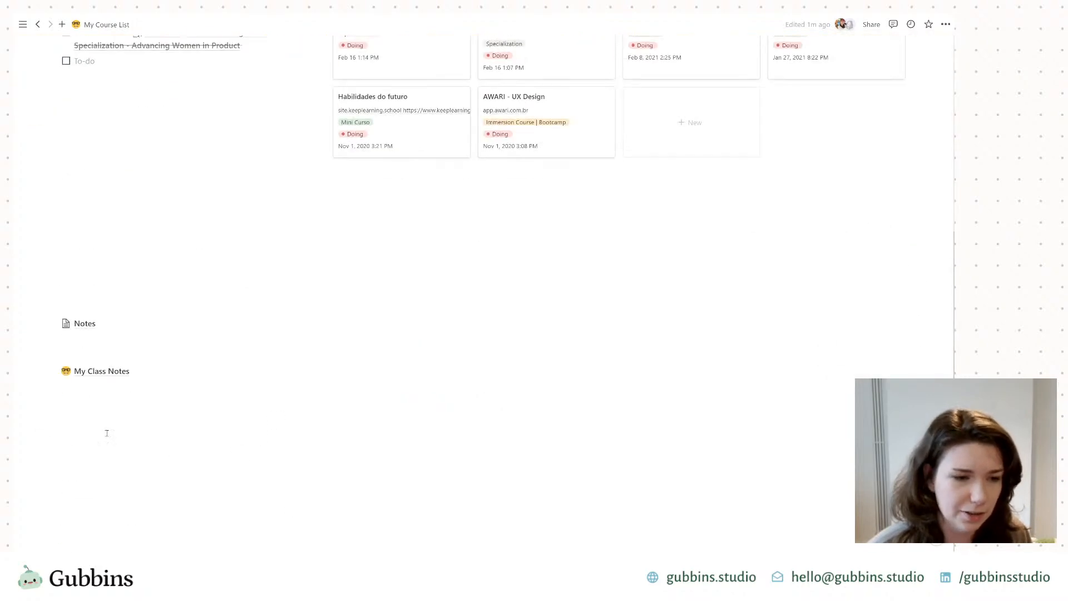
left_click(99, 369)
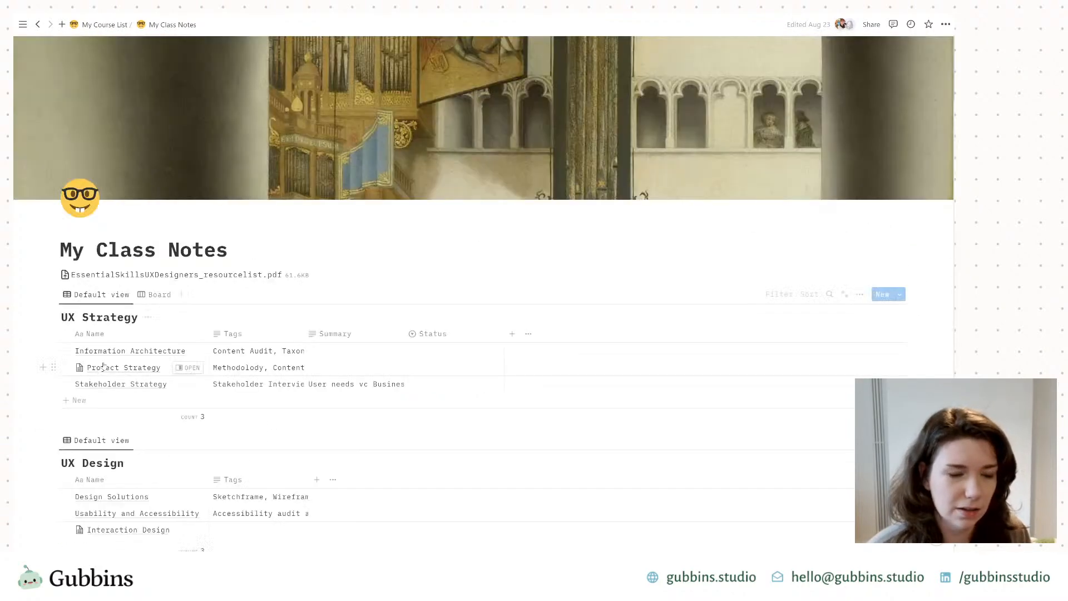
left_click(945, 24)
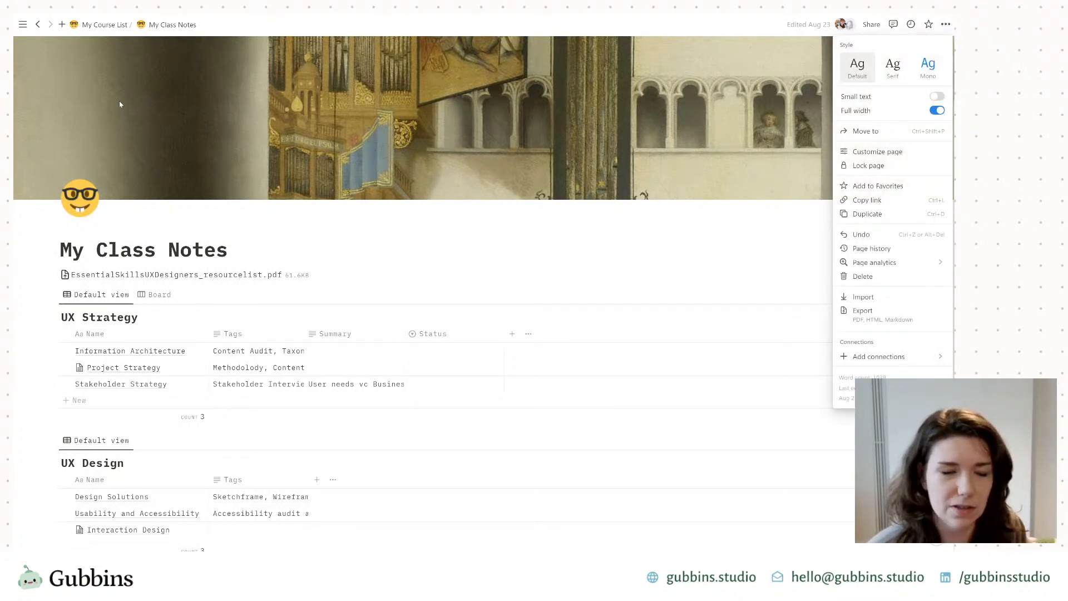
left_click(105, 26)
left_click(105, 25)
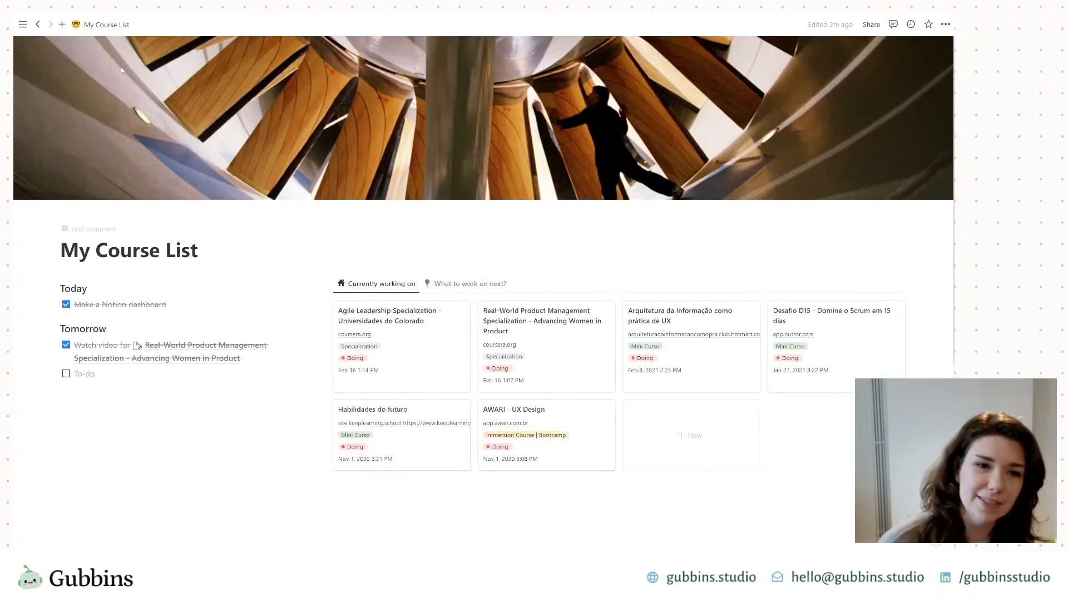
Step: Leave a blank line below the Tomorrow to-do items and insert an image block there
left_click(141, 451)
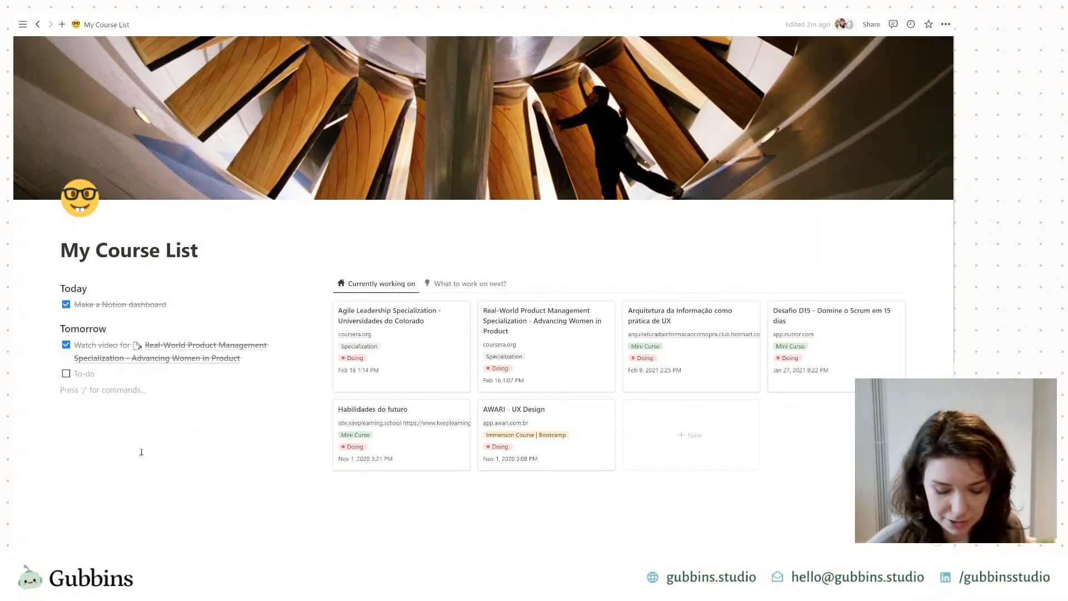
key("Return")
type("/")
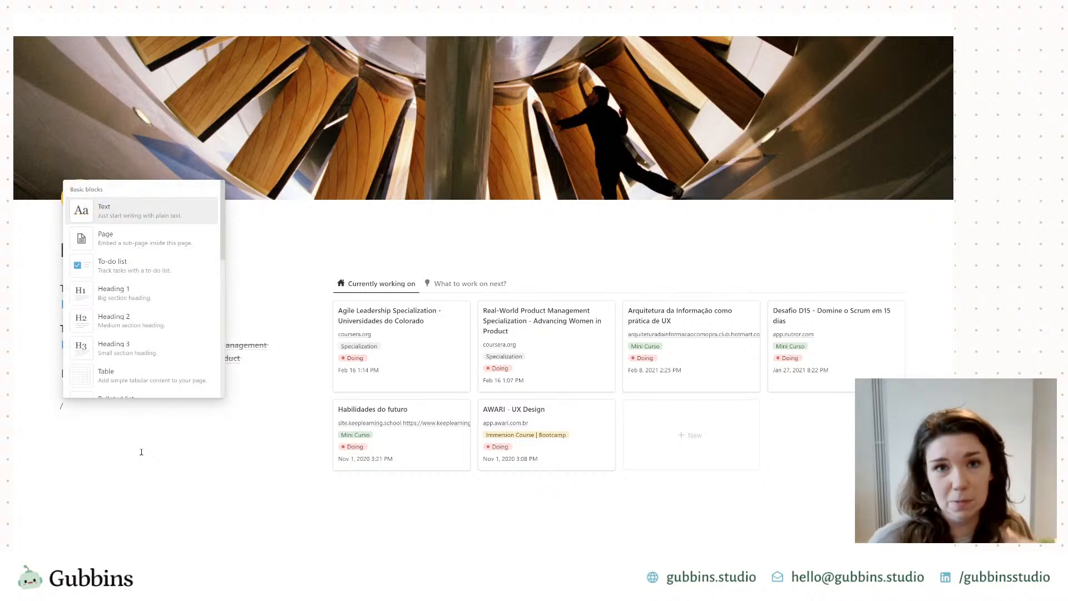
scroll(144, 352, "down", 5)
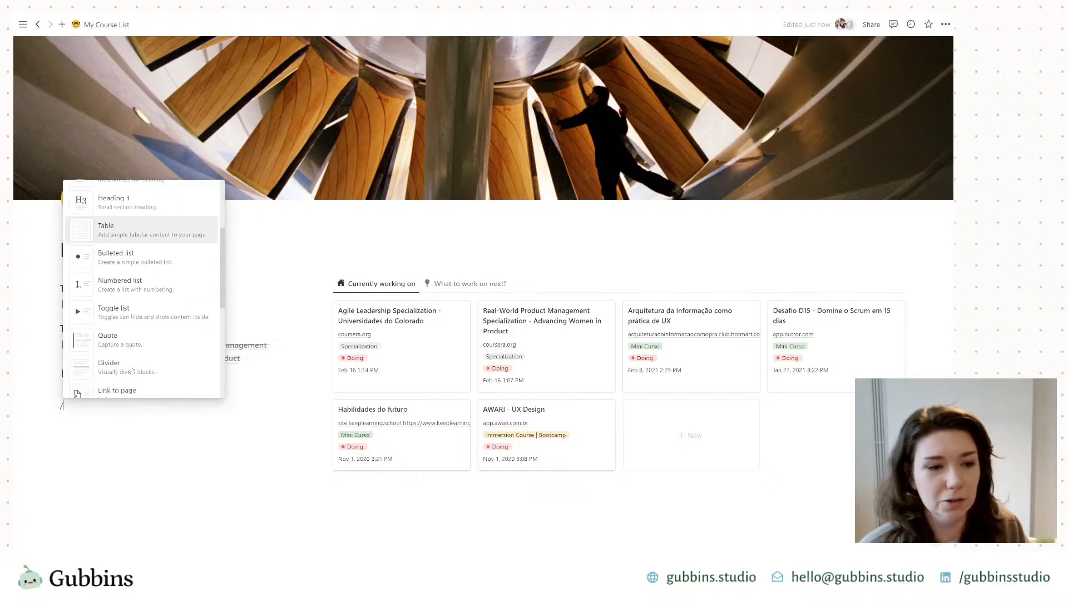
left_click(144, 352)
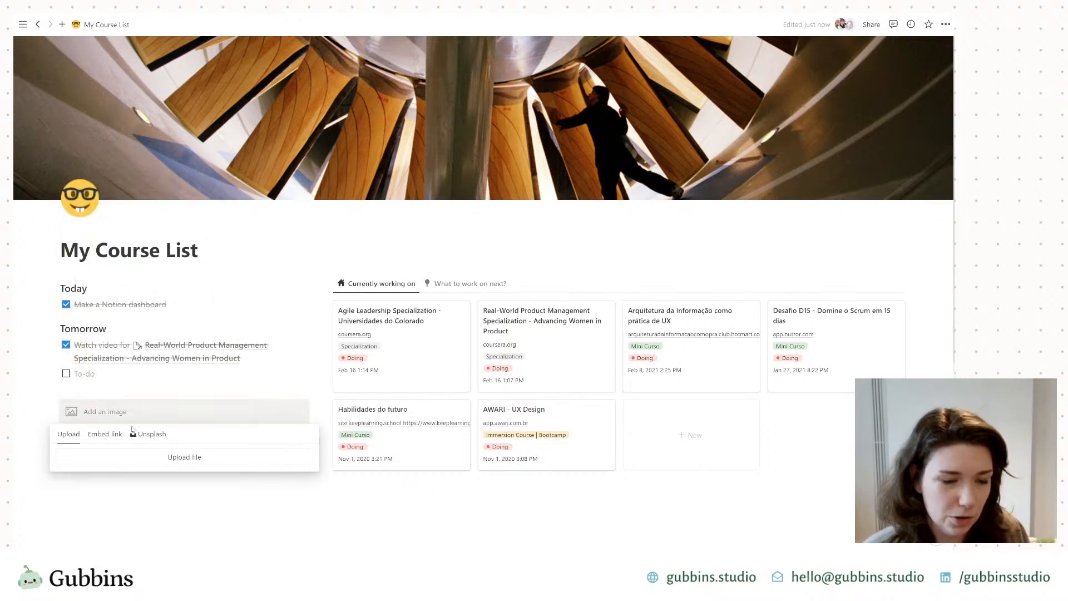
Step: Search Unsplash for "ux" and fill the image block with the photo of a hand pinning up interface sketches
left_click(154, 437)
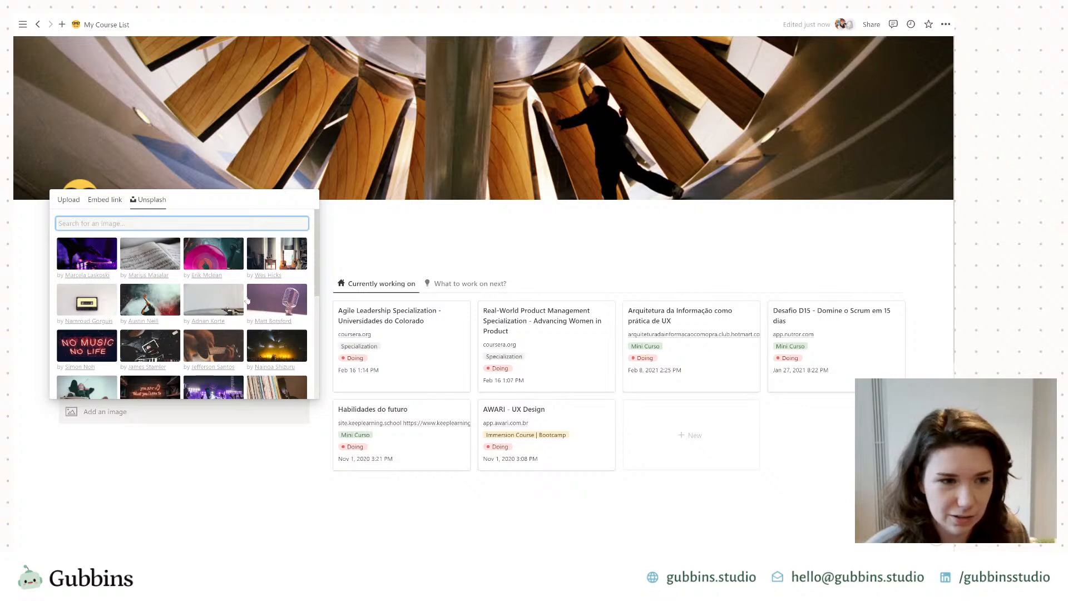
type("ux")
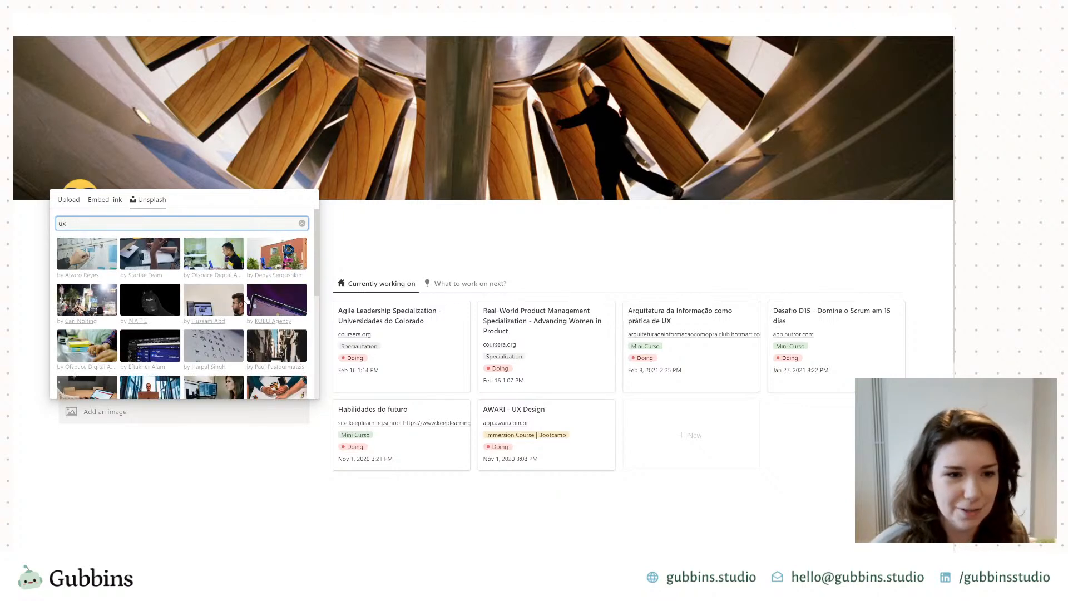
scroll(250, 312, "down", 5)
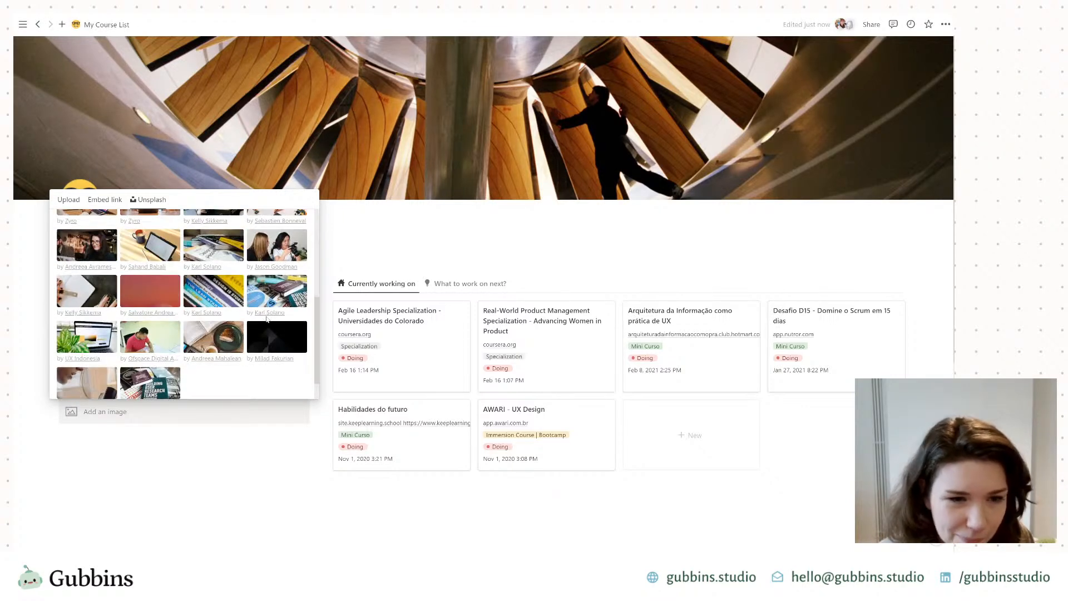
scroll(245, 328, "up", 5)
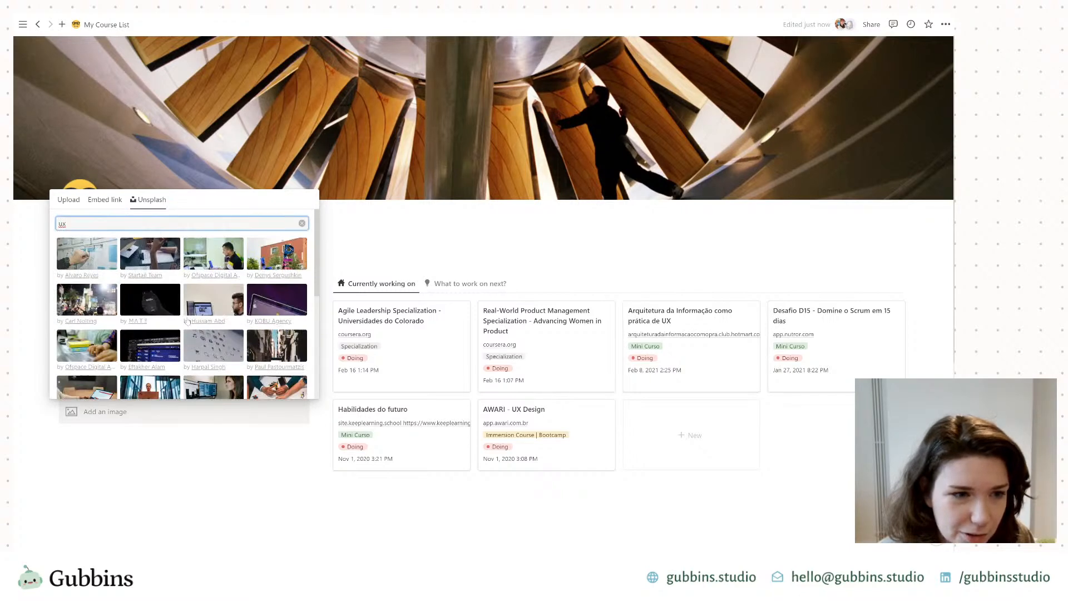
left_click(80, 254)
scroll(267, 431, "down", 2)
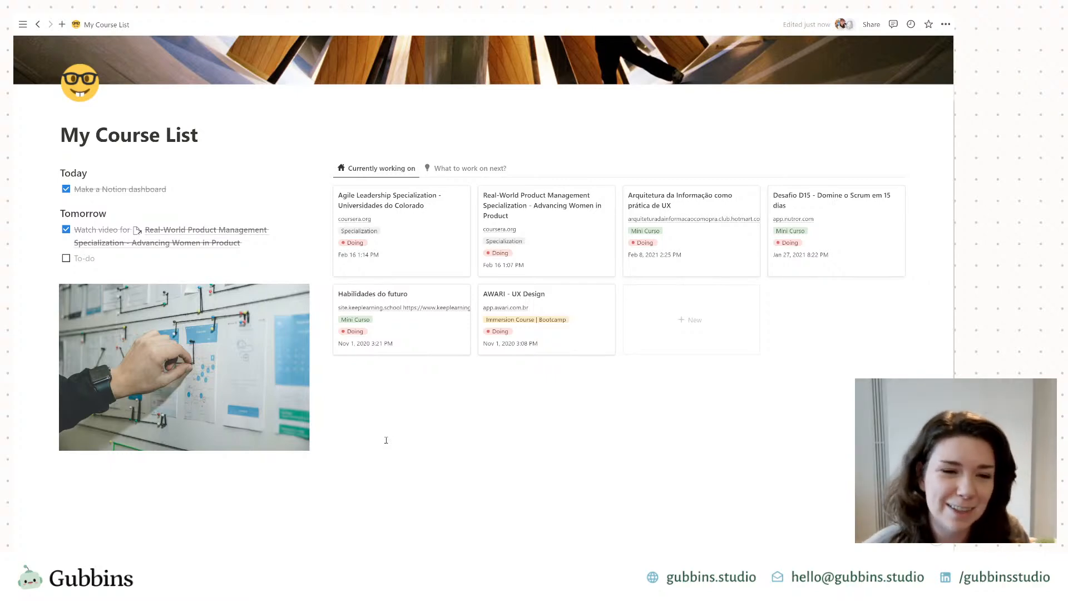
scroll(369, 362, "down", 5)
scroll(255, 494, "up", 1)
scroll(254, 494, "up", 4)
scroll(378, 461, "down", 2)
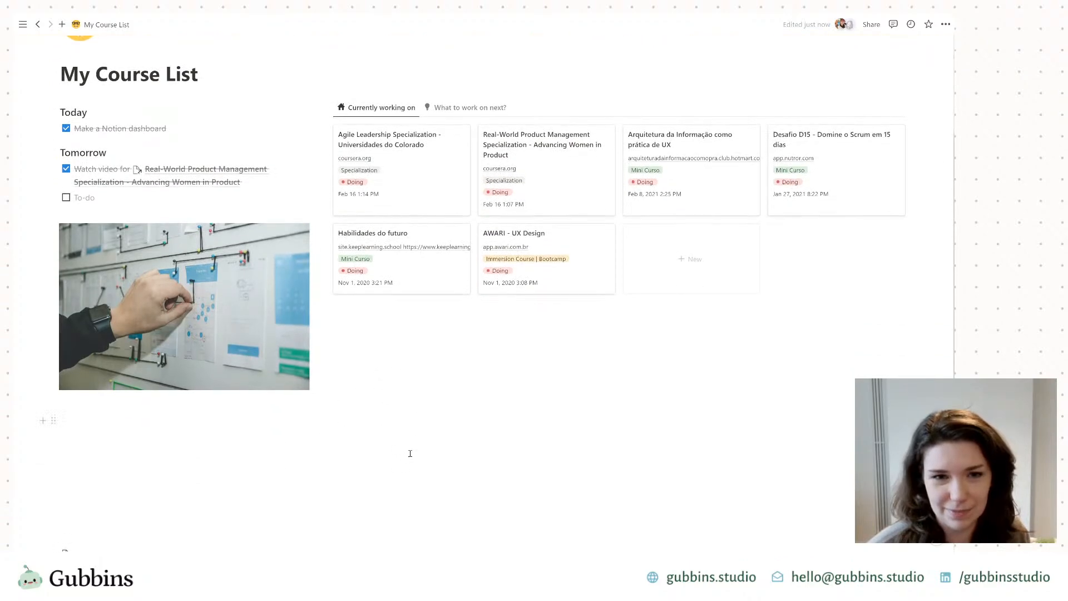
Step: Try adding an unnamed table view of Media beside "What to work on next?" and delete that view again
left_click(516, 107)
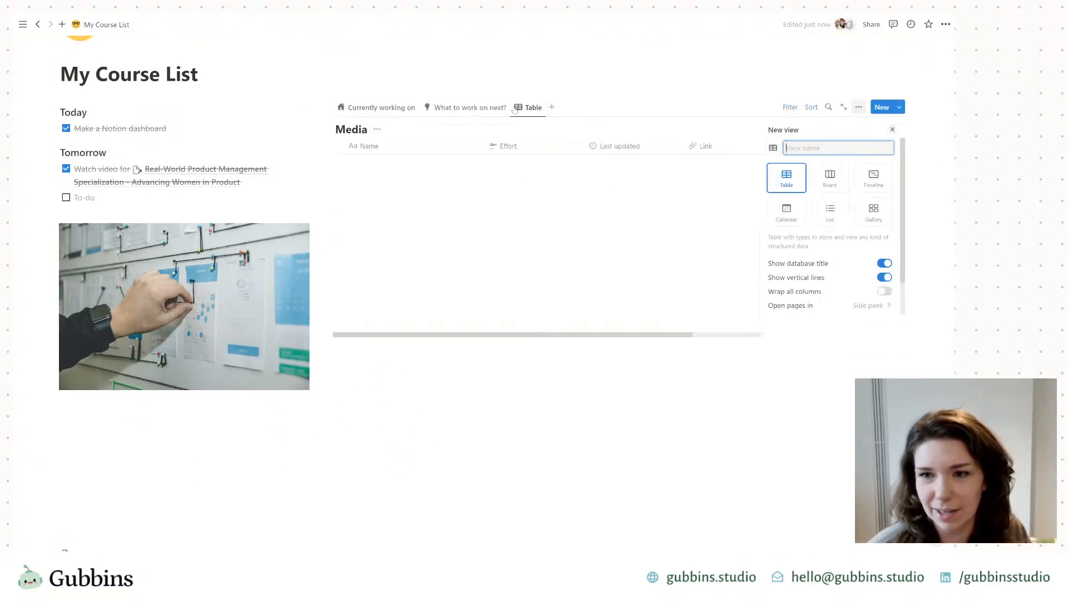
left_click(892, 129)
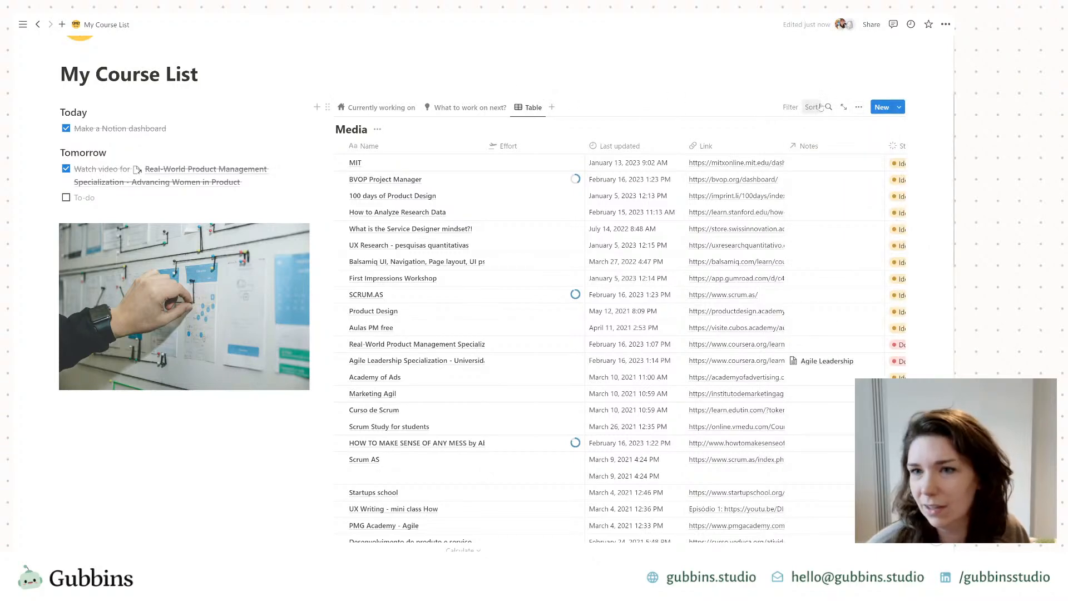
left_click(858, 108)
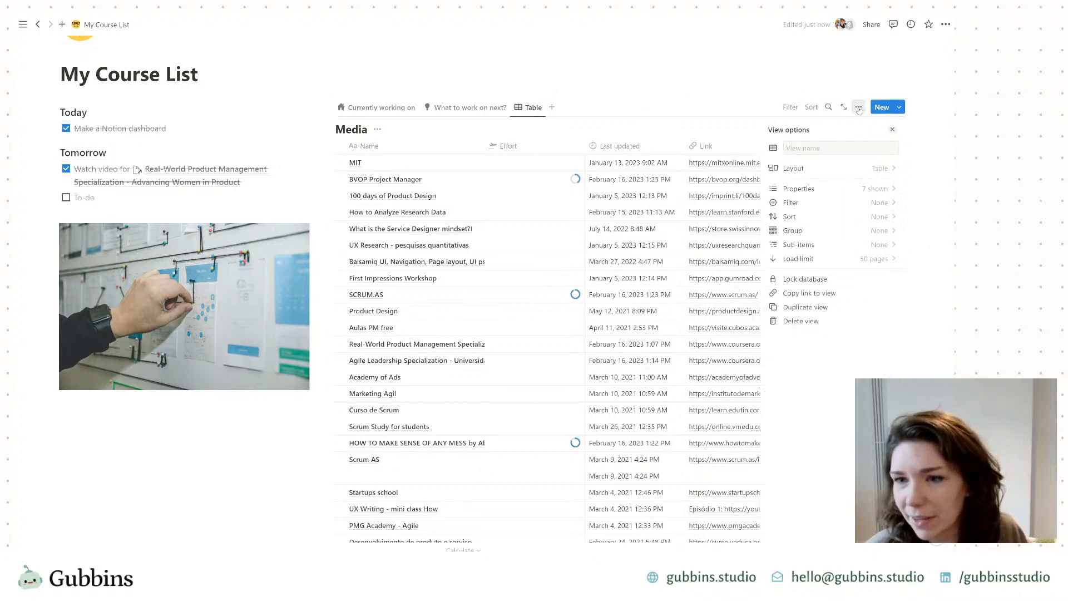
left_click(801, 321)
left_click(527, 289)
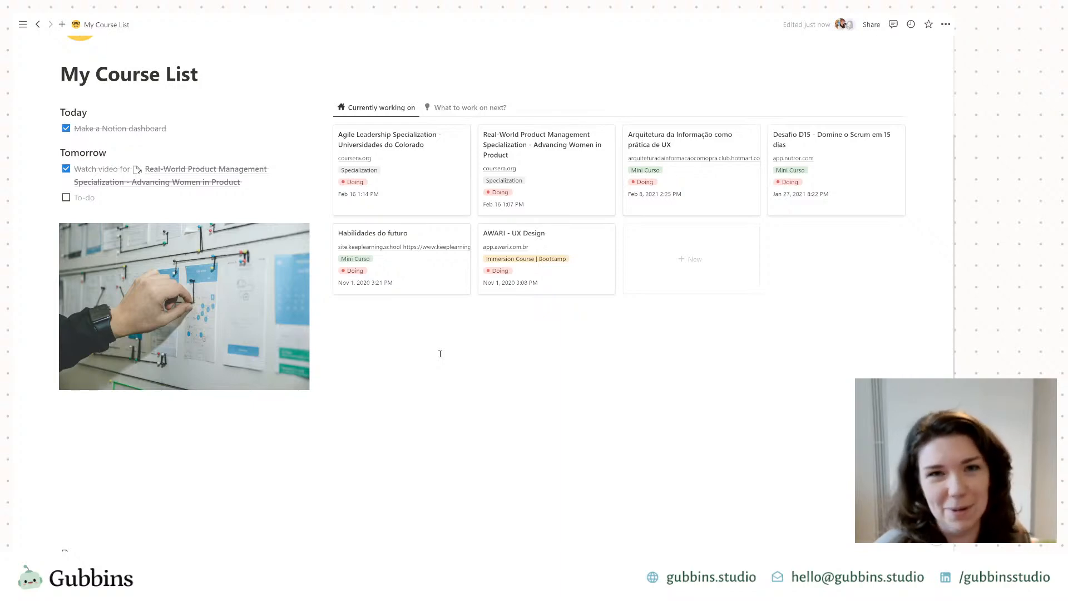
Step: Look over the dashboard down to the notes links and open the "What to work on next?" view
scroll(667, 382, "down", 4)
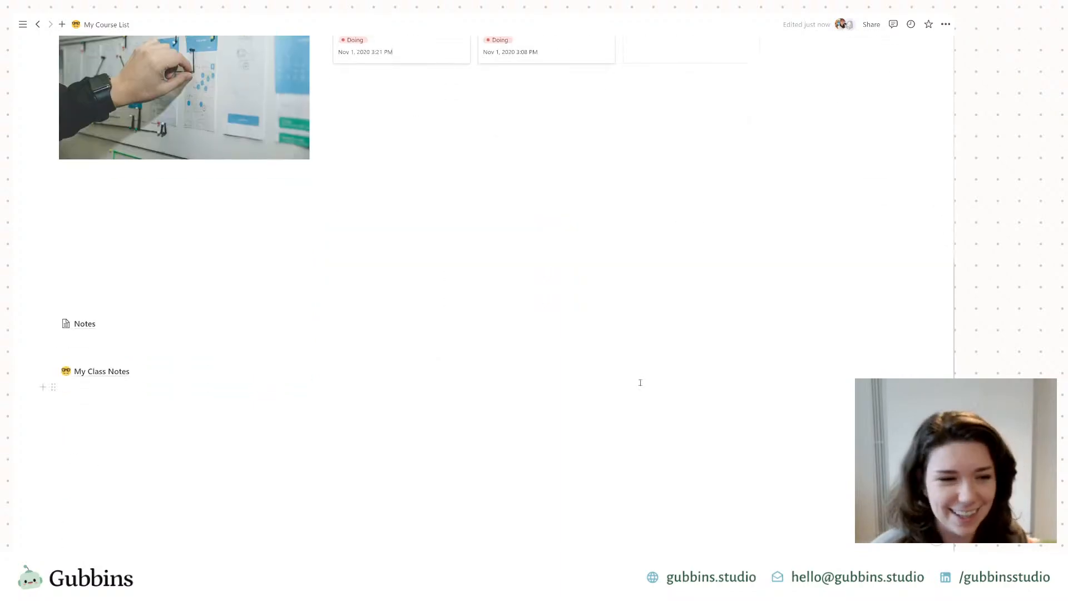
scroll(434, 395, "up", 3)
scroll(453, 403, "up", 3)
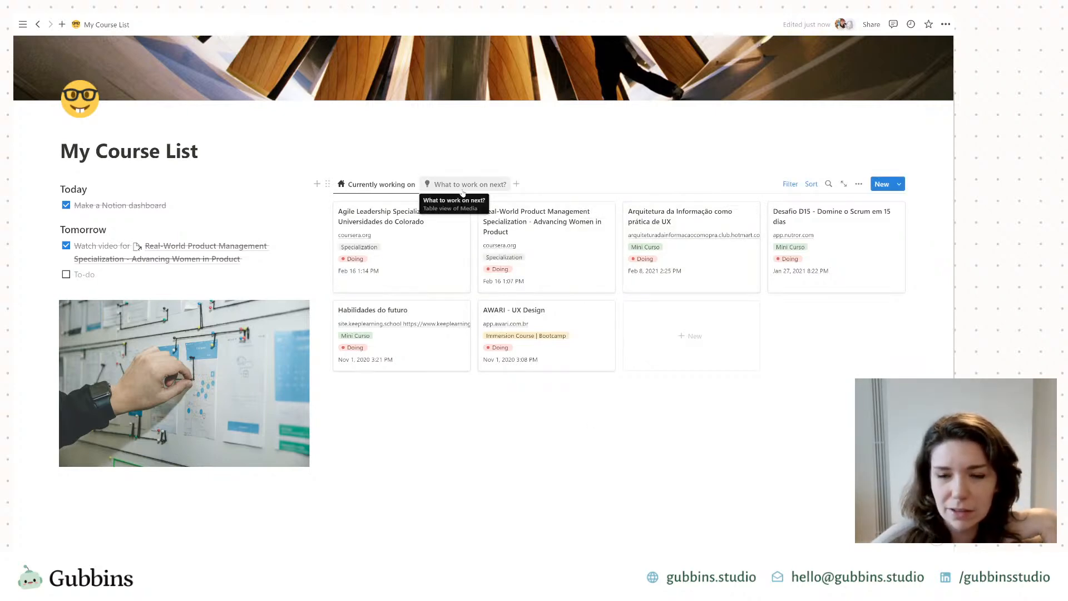
scroll(404, 431, "down", 4)
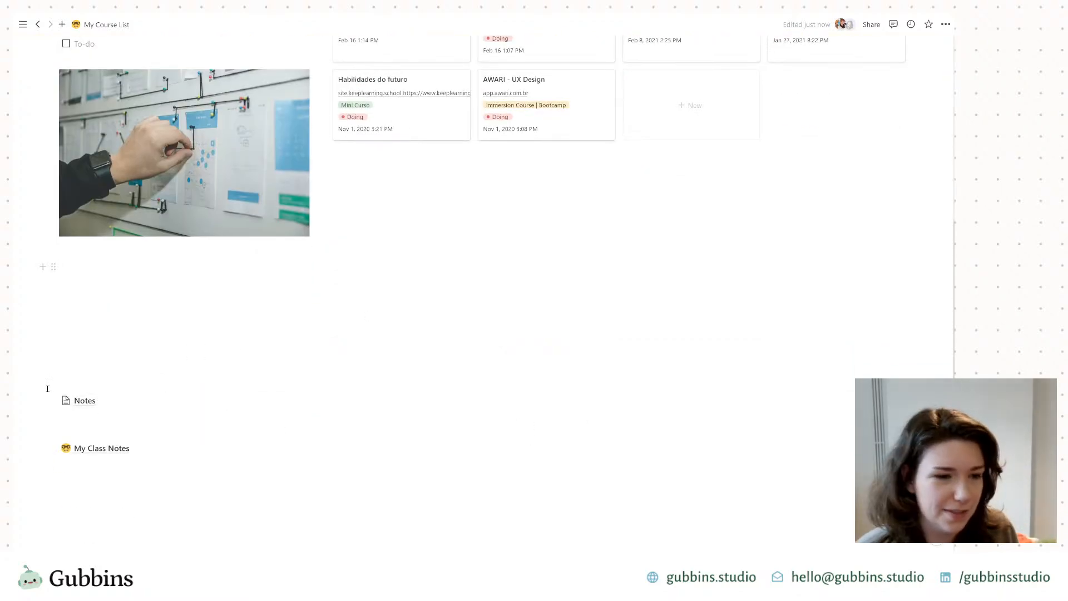
scroll(108, 374, "up", 3)
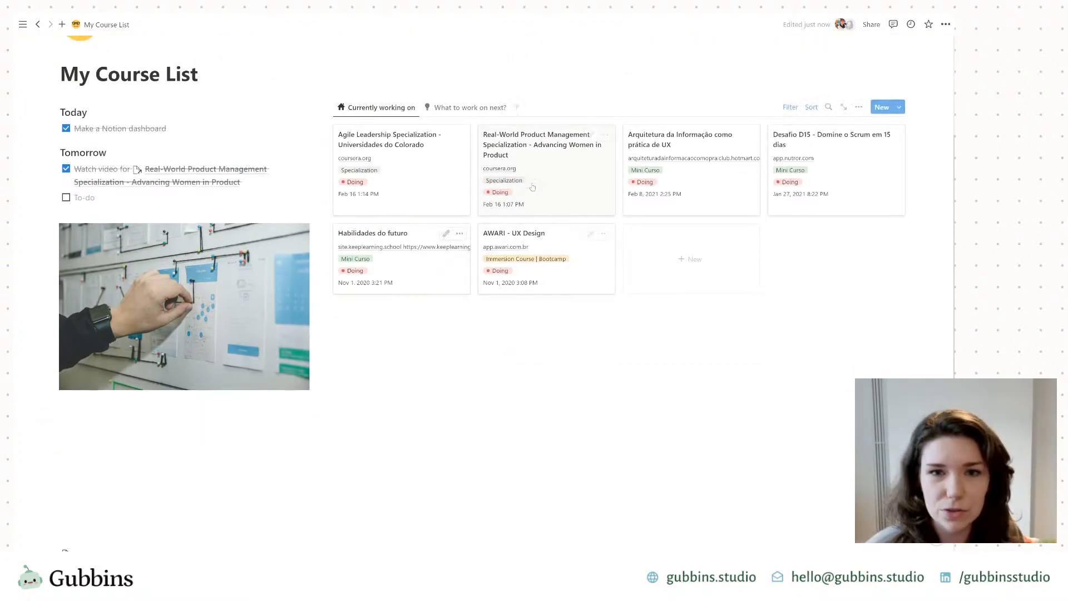
left_click(457, 109)
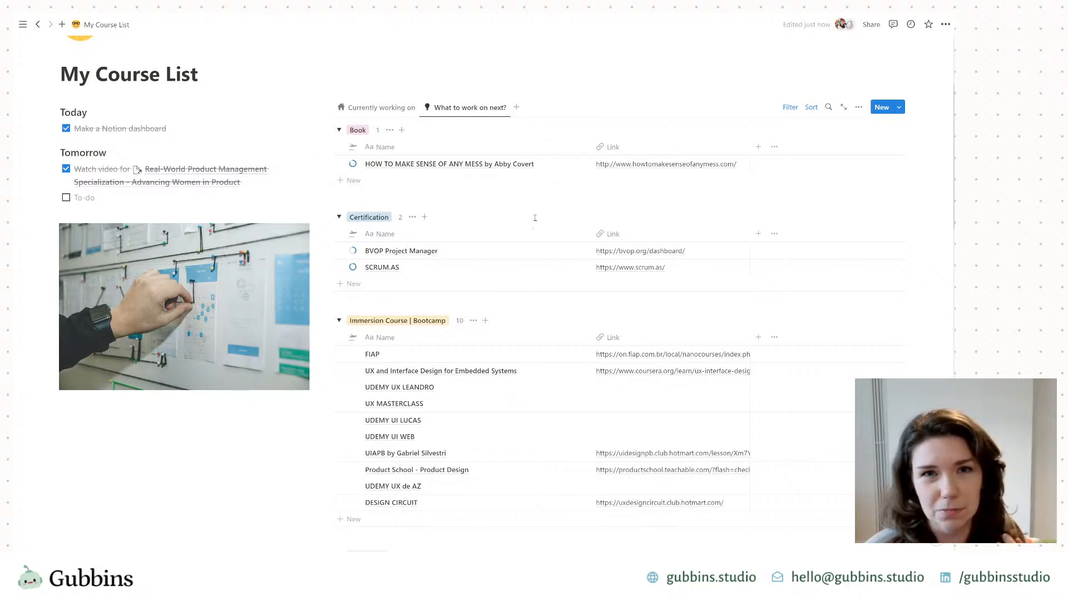
Step: Look through the course groups in "What to work on next?" and return to the "Currently working on" view
scroll(399, 227, "down", 6)
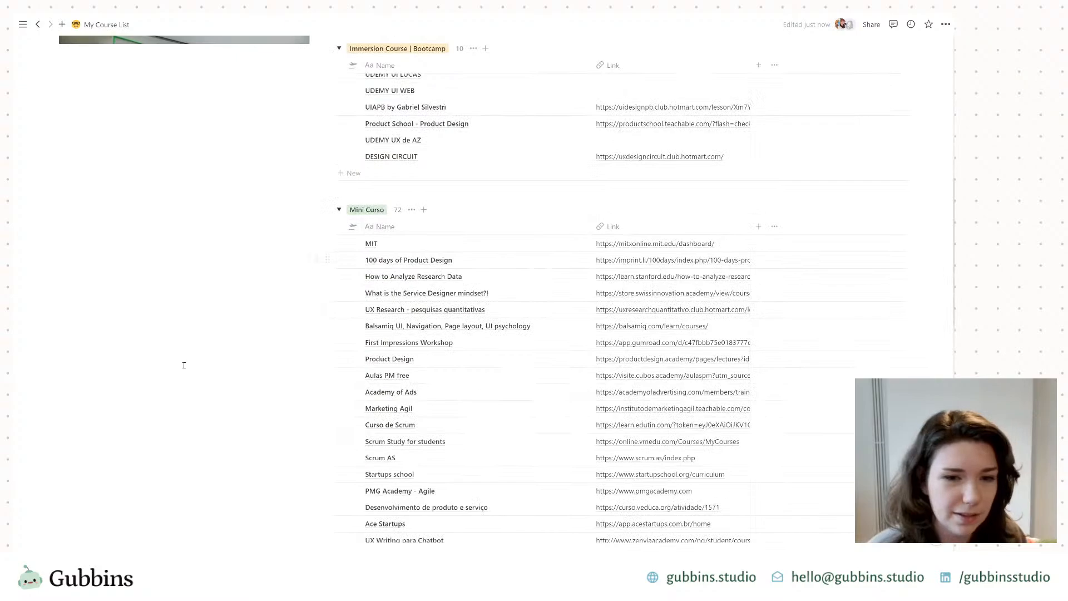
scroll(176, 370, "up", 7)
left_click(372, 189)
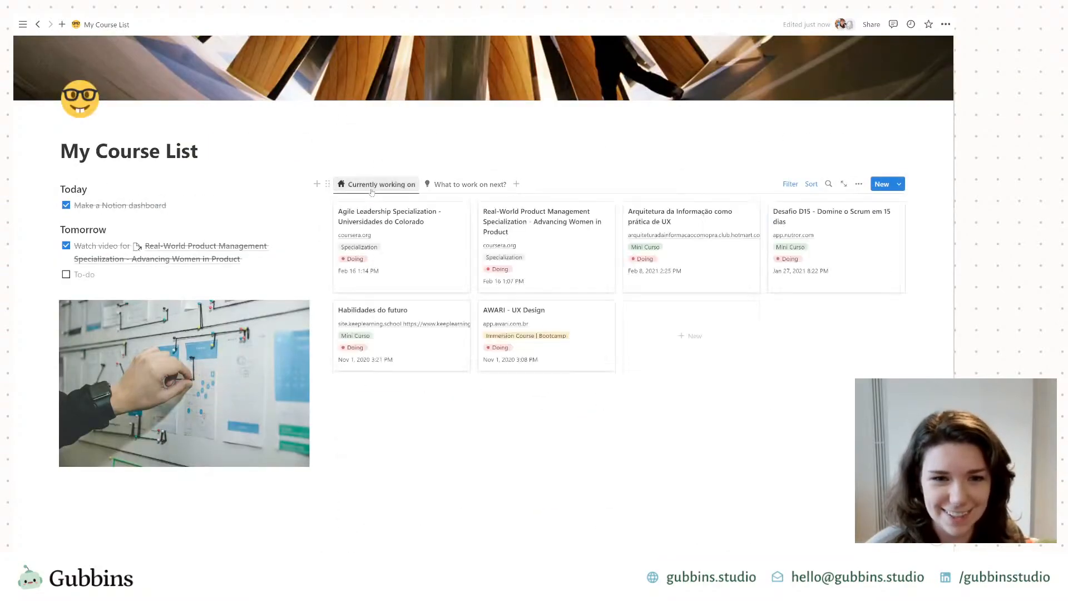
Step: Add a sub-page named Books above the Notes link and set it up as a table with a new database
scroll(144, 271, "down", 5)
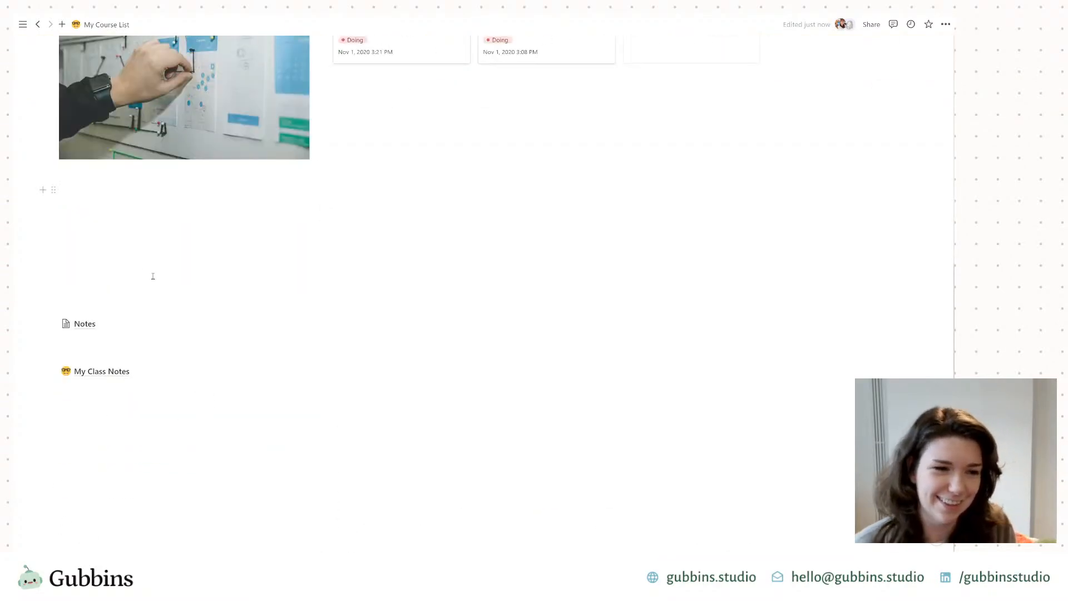
key("Return")
type("/page")
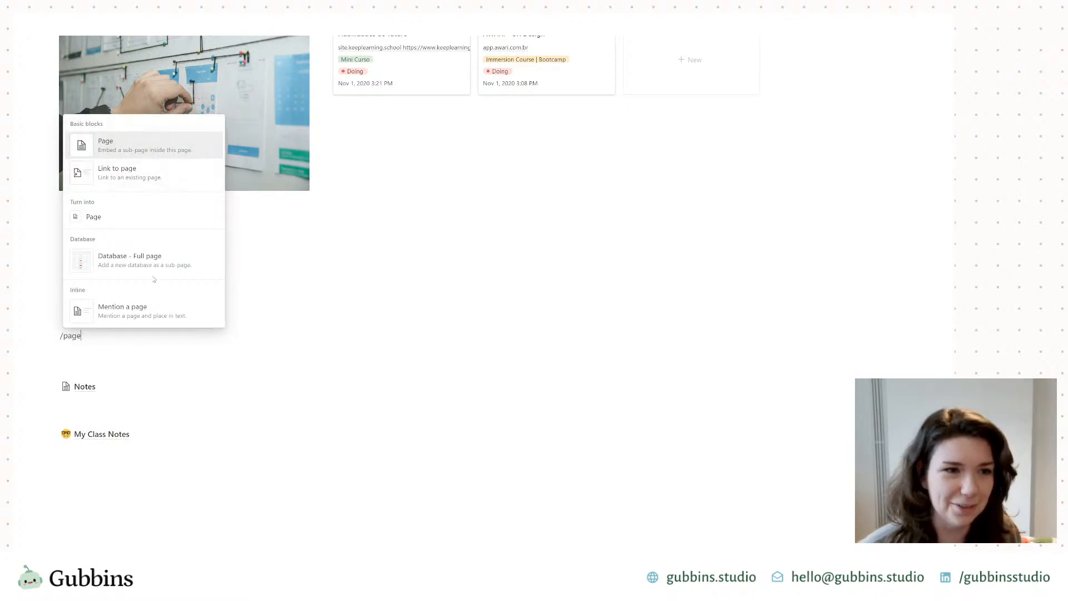
left_click(176, 150)
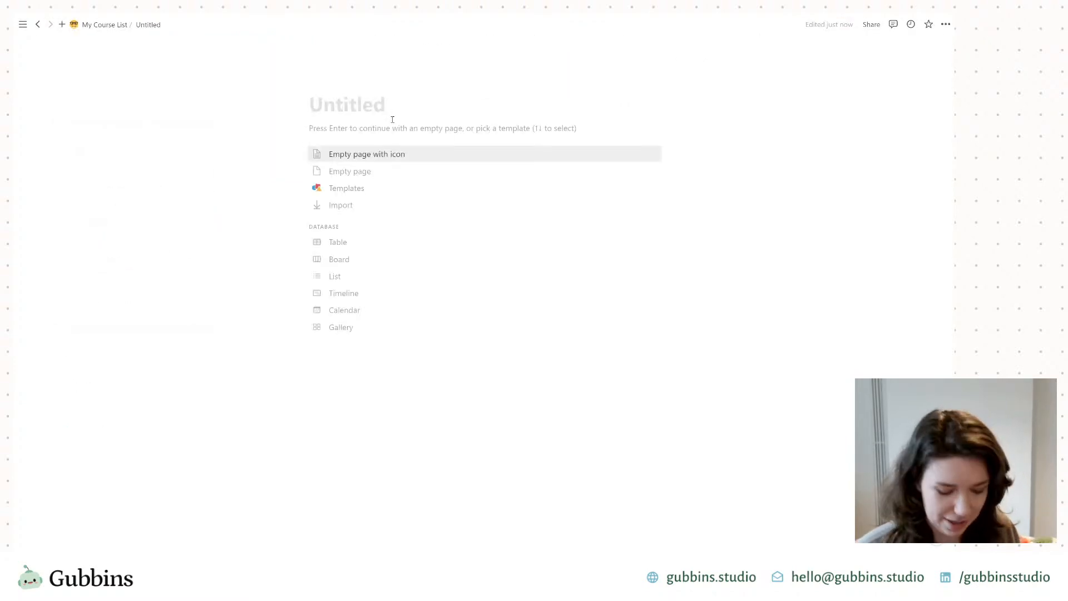
type("Books")
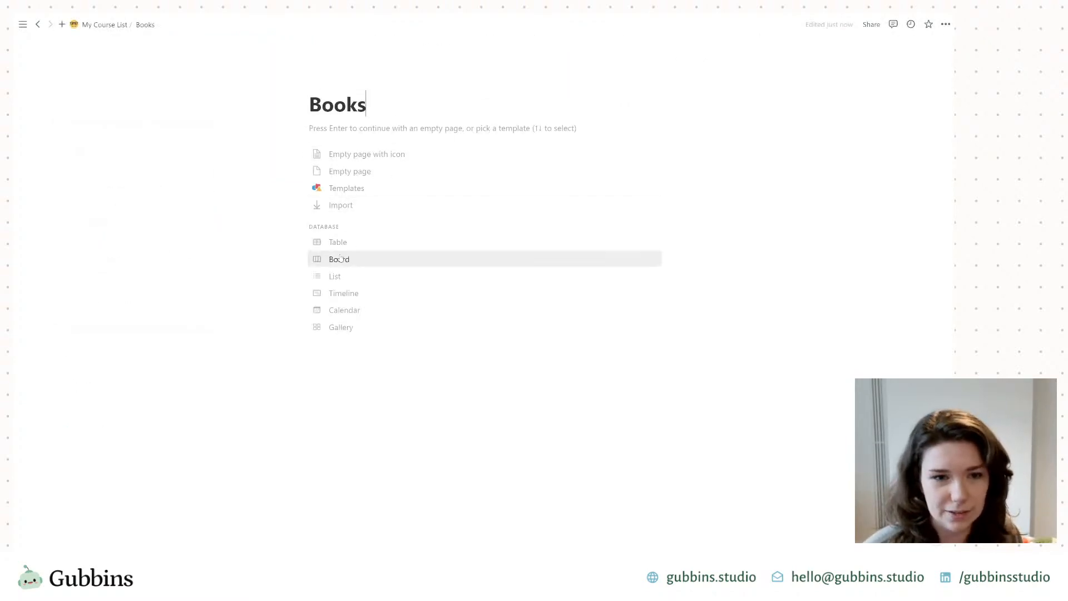
left_click(345, 242)
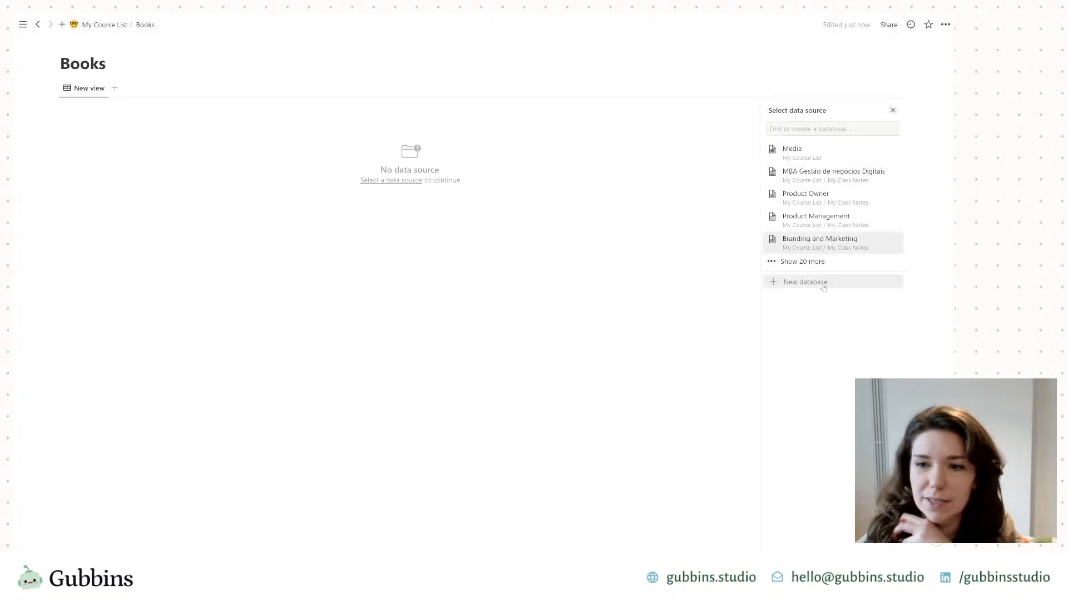
left_click(815, 282)
Step: Enter Book A, Book B and Book C as the names of the three rows in the Books table
left_click(114, 122)
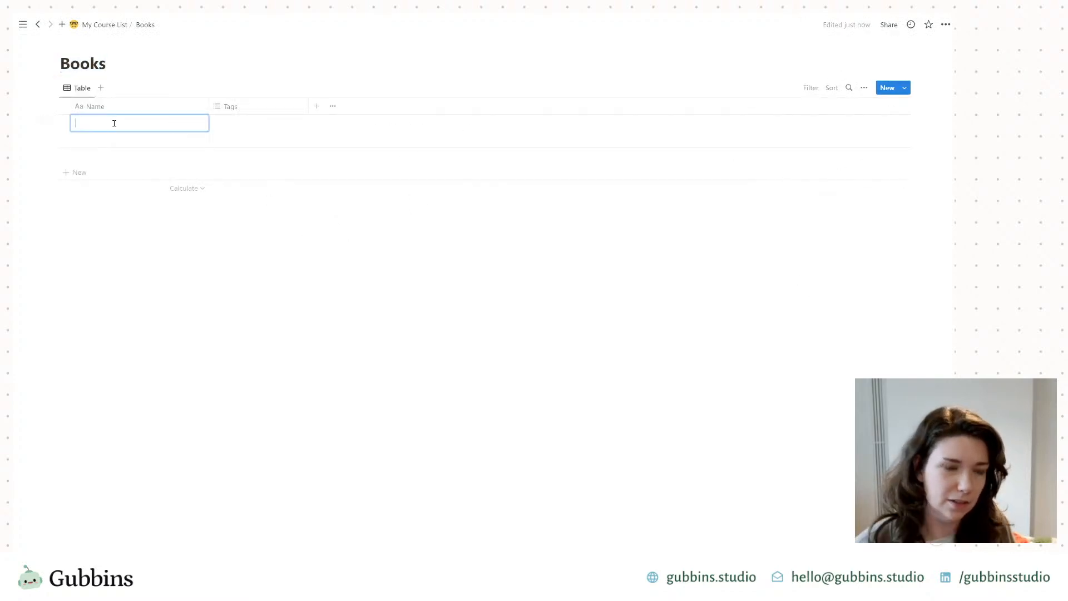
type("Book A")
key("Return")
type("Book B")
key("Return")
type("Book")
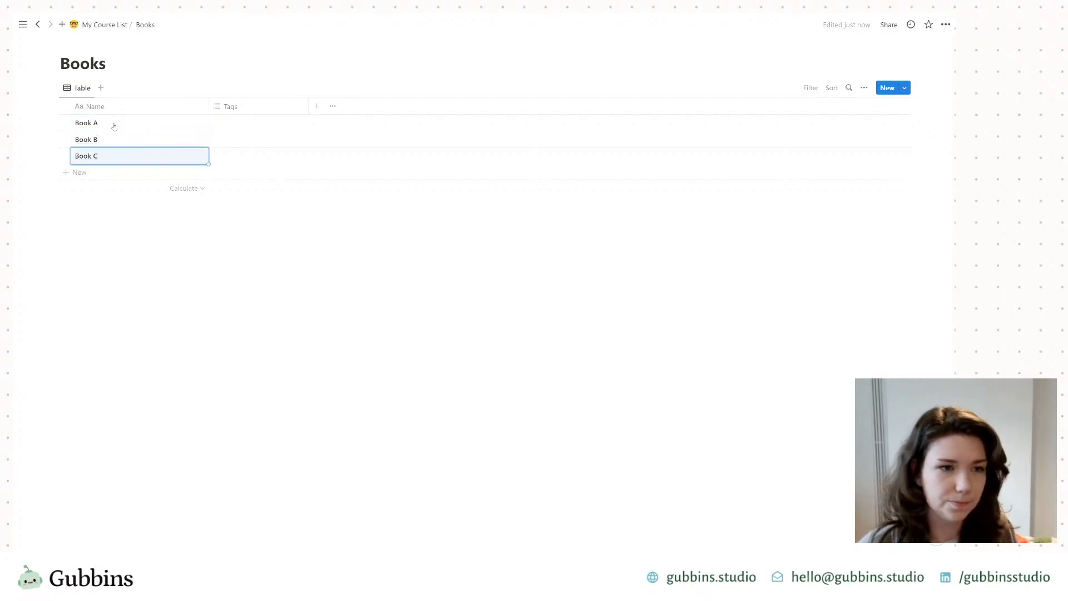
Step: Open the Book C entry, add a number property named Total pages and set its value to 300
left_click(187, 156)
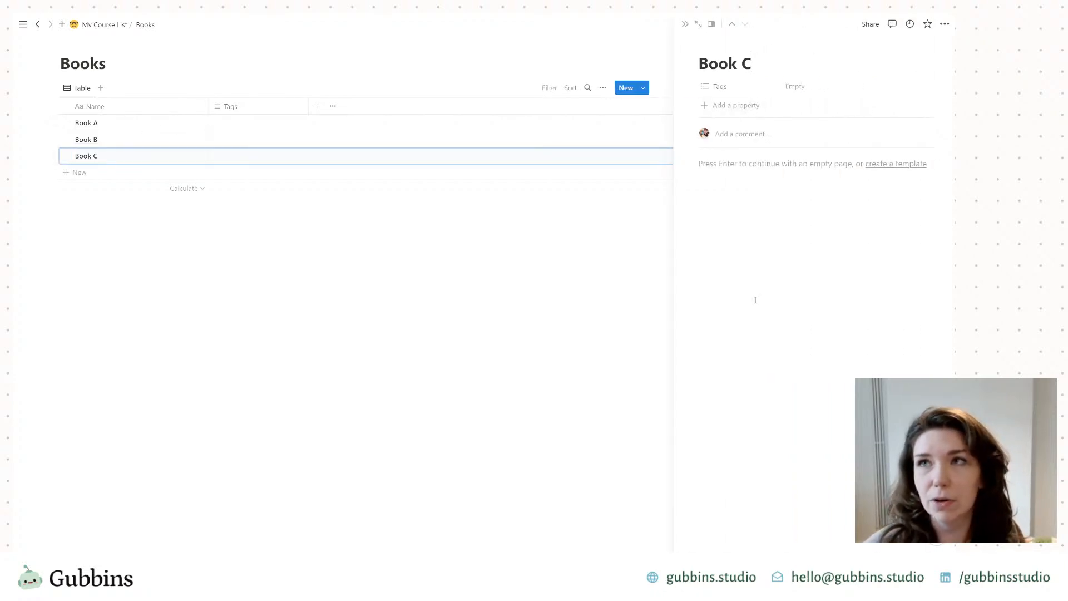
left_click(738, 105)
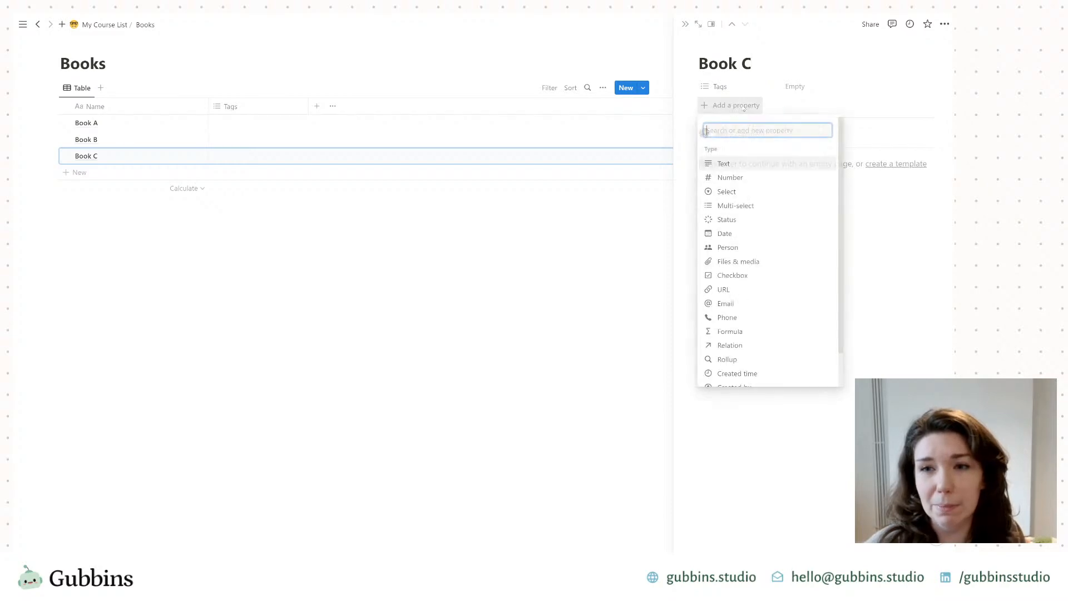
left_click(733, 183)
type("Total page")
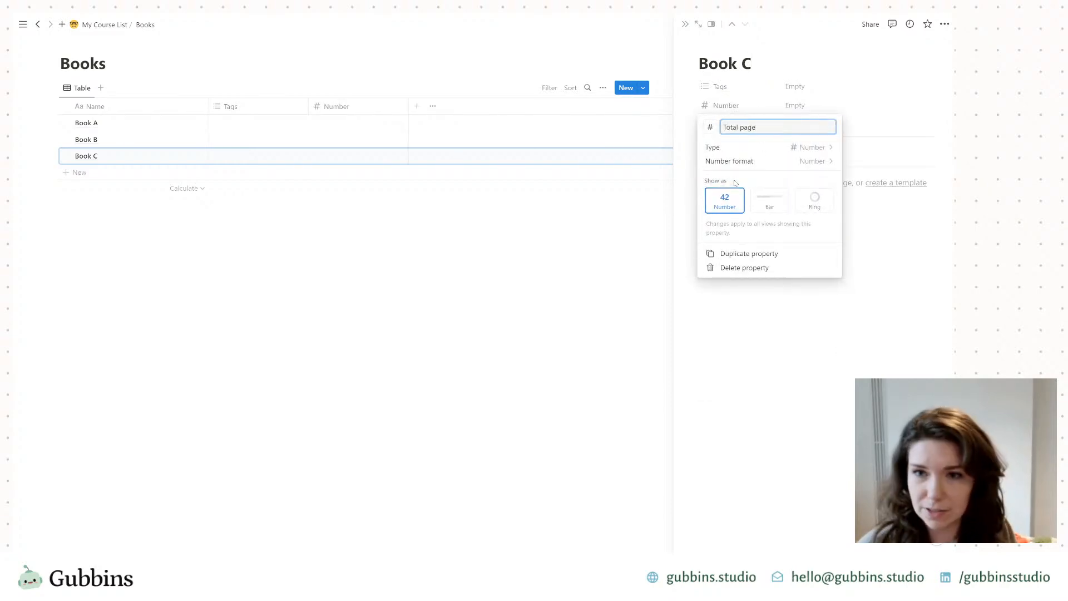
type("s")
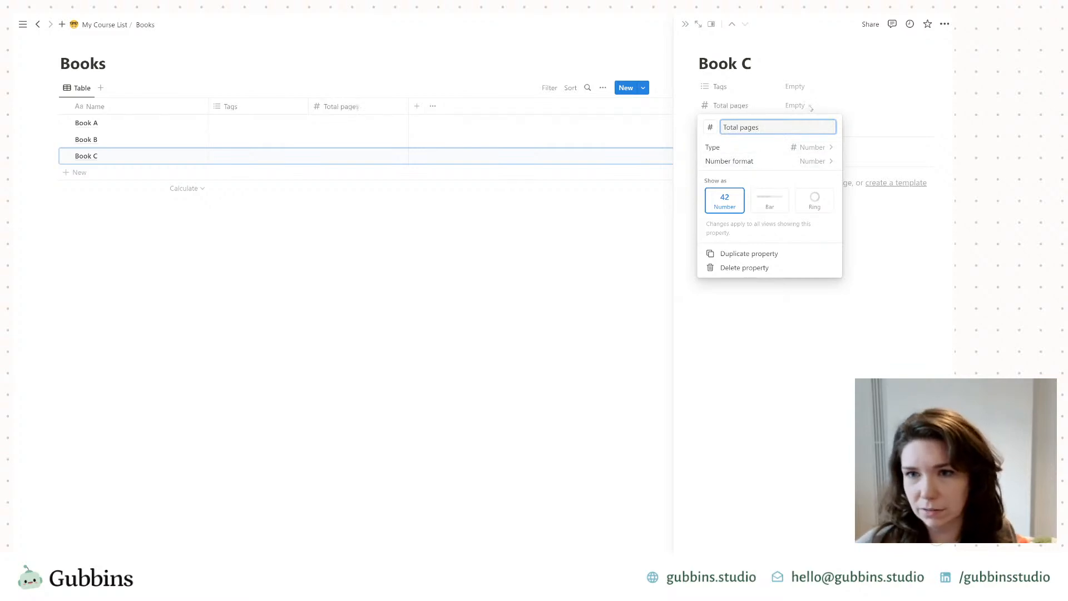
left_click(805, 106)
left_click(805, 106)
type("300")
key("Return")
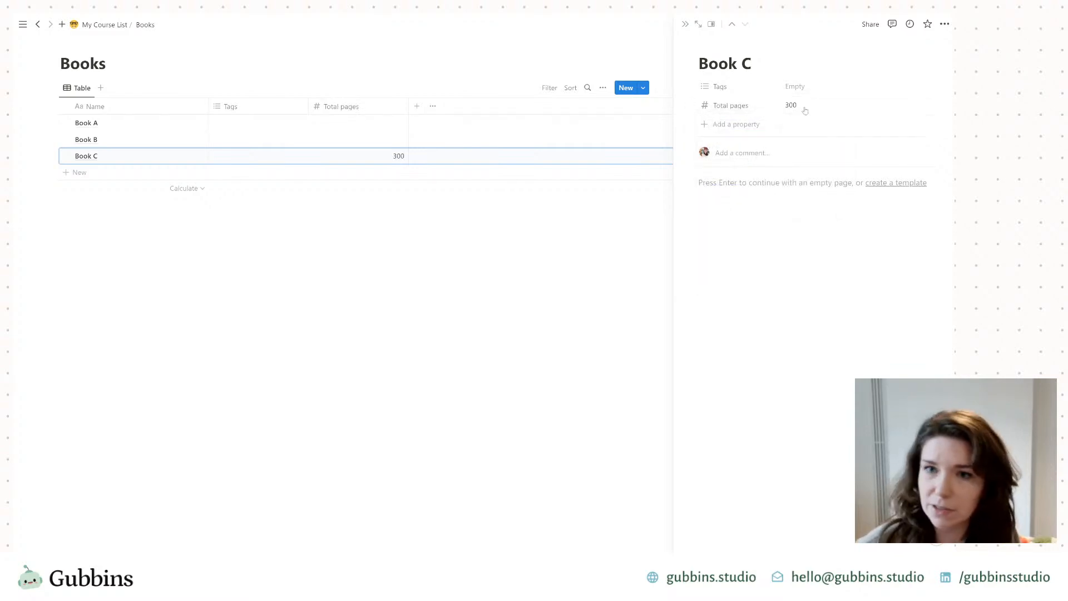
Step: Rename the Total pages property to Pages read and show it as a bar divided by 324
left_click(690, 105)
left_click(759, 109)
left_click(758, 110)
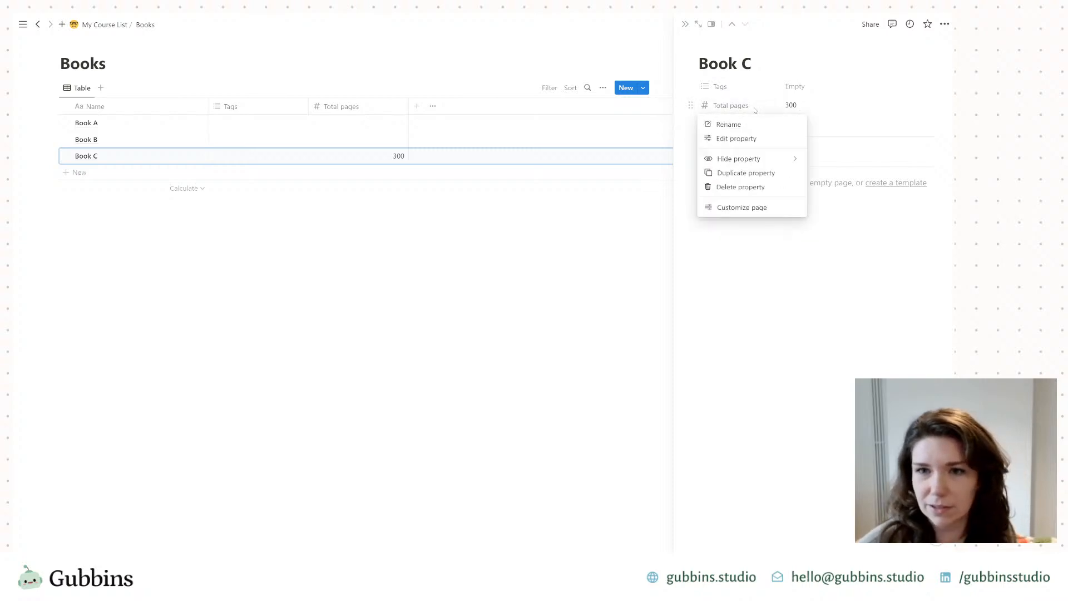
left_click(735, 138)
type("Pages read")
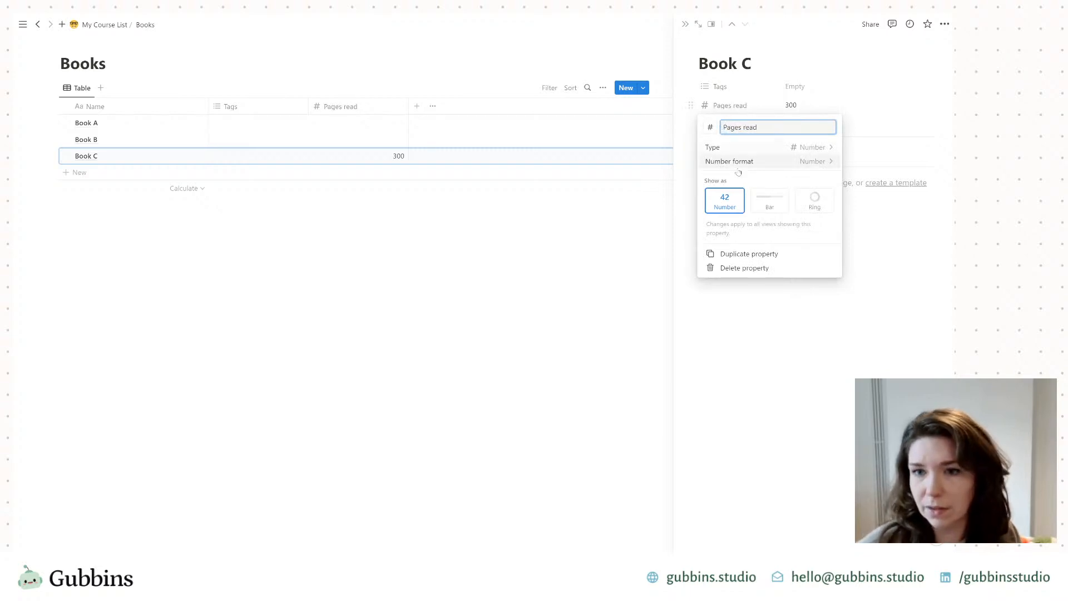
left_click(776, 206)
double_click(822, 250)
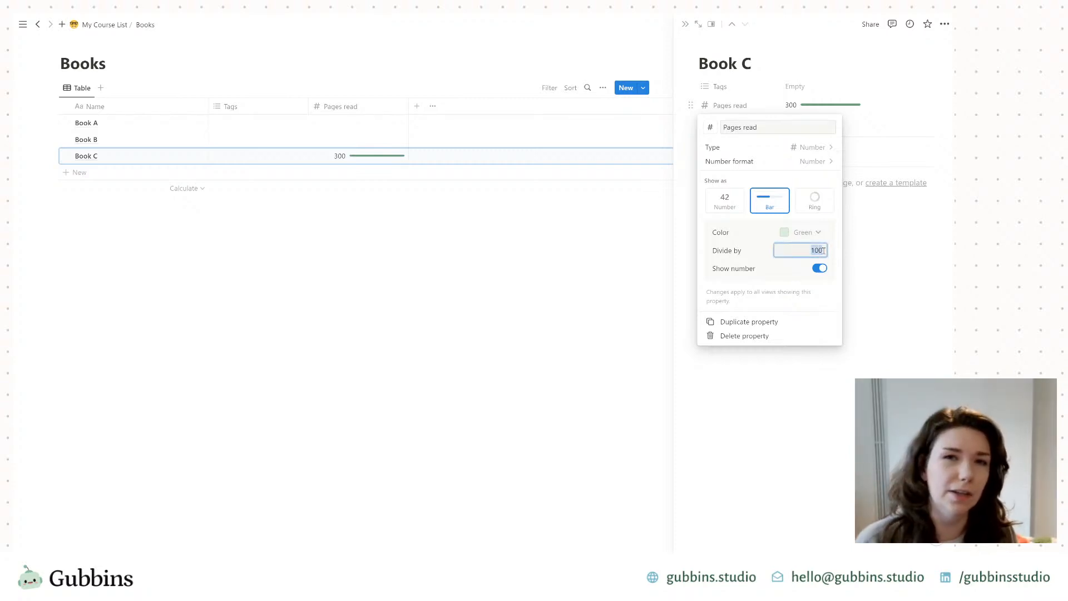
type("324")
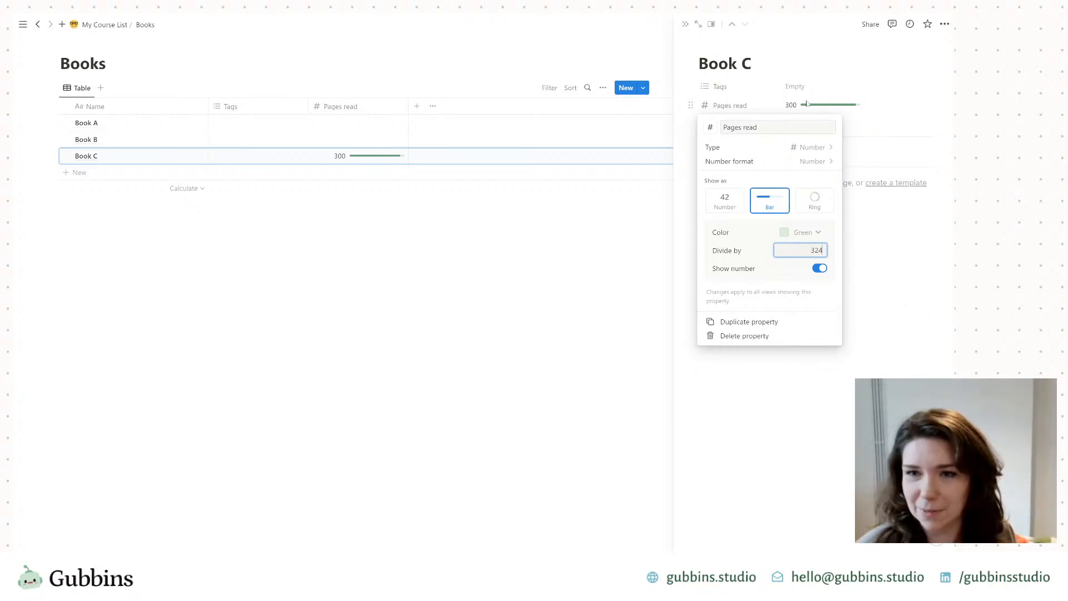
Step: Rename the Pages read property back to Total pages and show it as a plain number
left_click(761, 107)
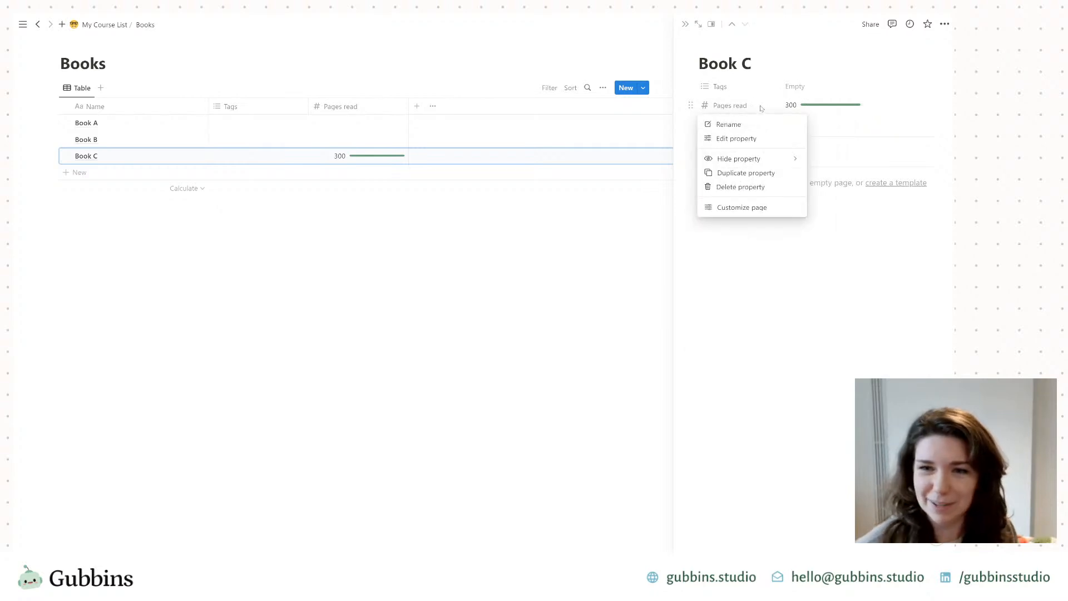
left_click(728, 125)
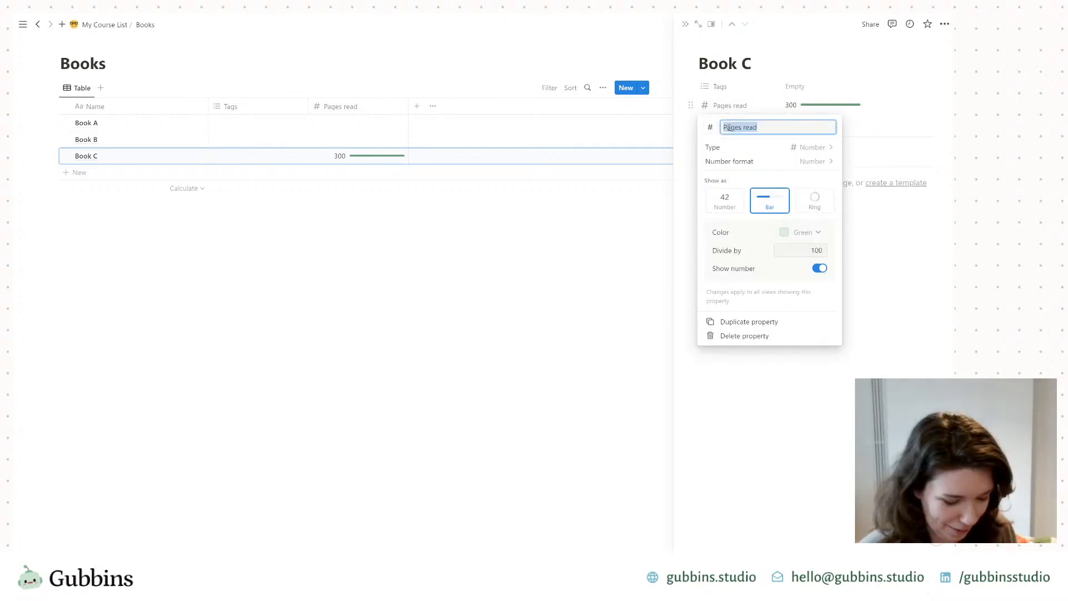
type("Total pages")
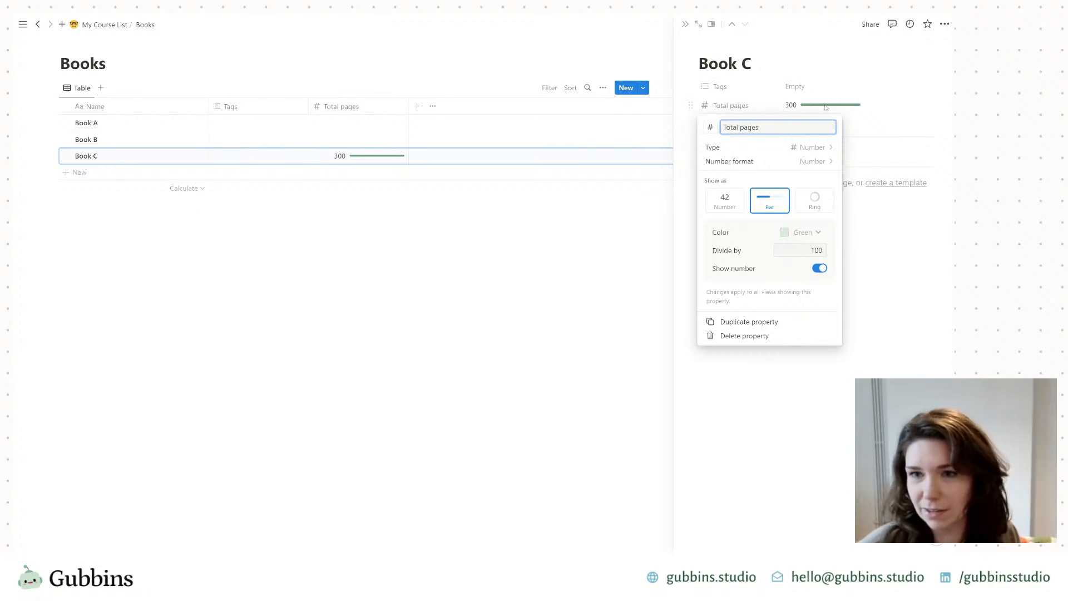
left_click(724, 200)
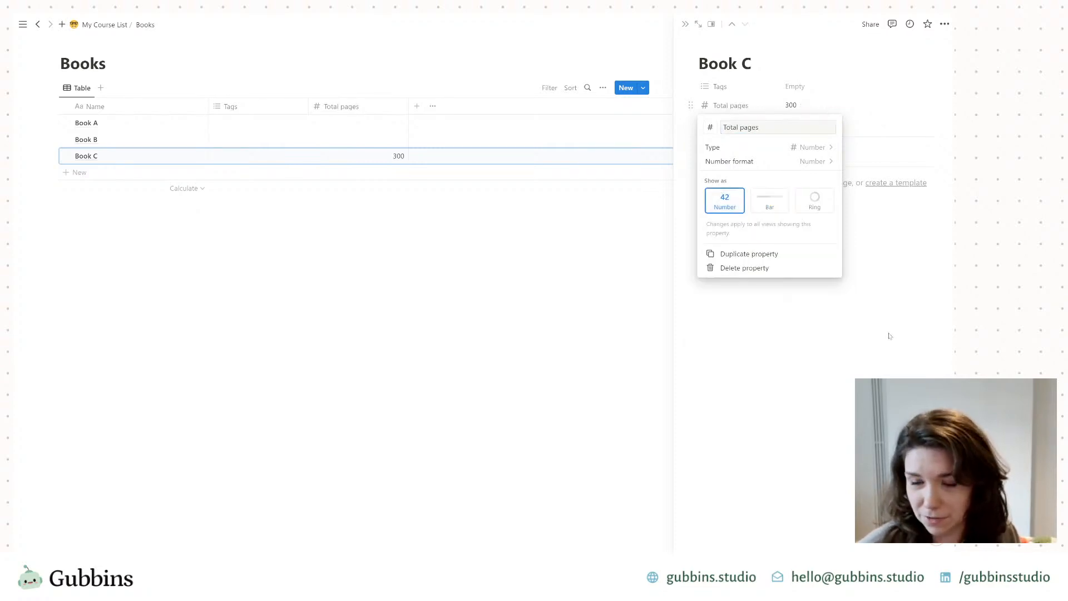
Step: Set Book C's Total pages value to 324
left_click(803, 105)
key("BackSpace")
key("BackSpace")
type("24")
Step: Add a Pages read property of type Number to Book C and place Total pages above it
left_click(736, 124)
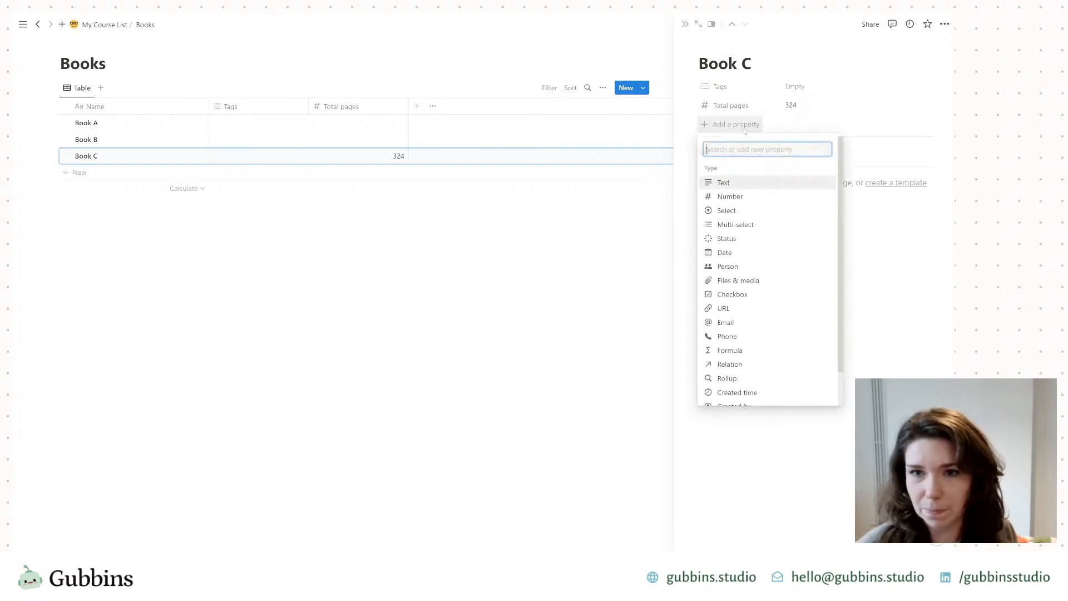
type("Pages read")
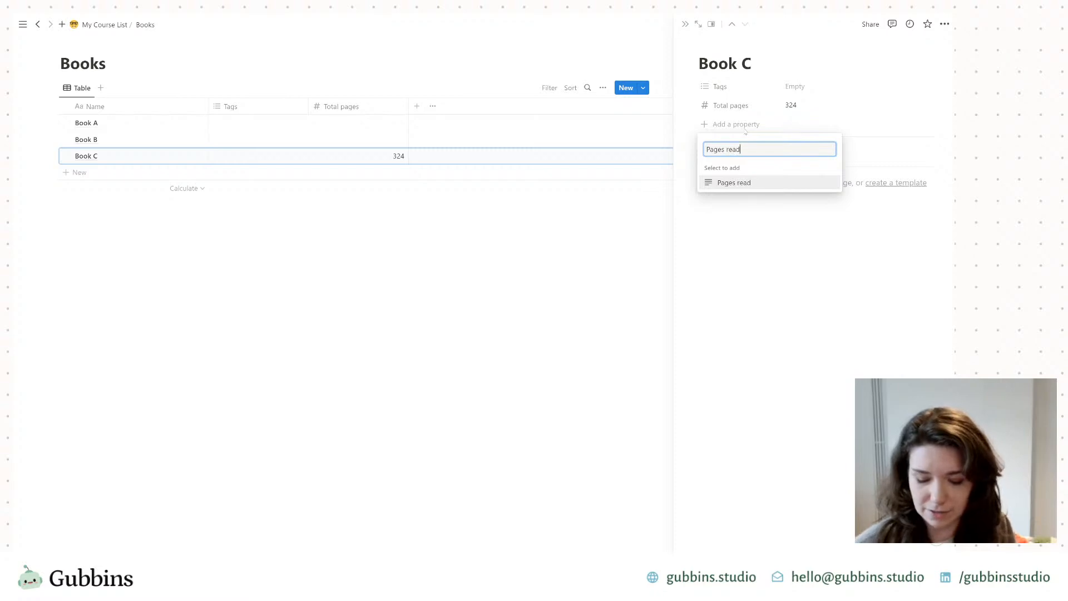
key("Return")
left_click(811, 147)
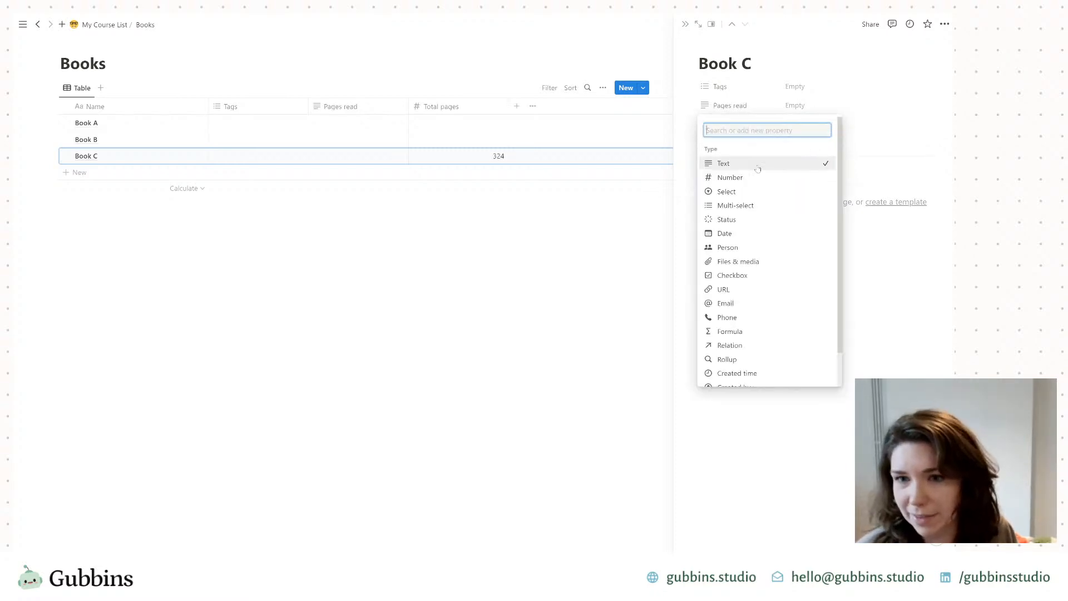
left_click(727, 176)
left_click(829, 340)
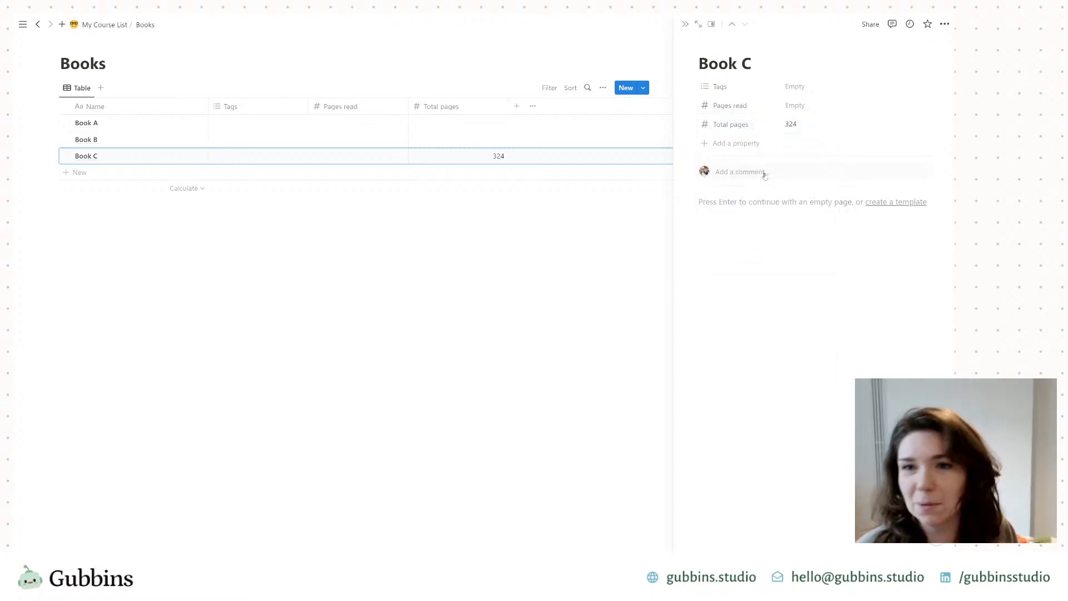
left_click_drag(691, 122, 692, 106)
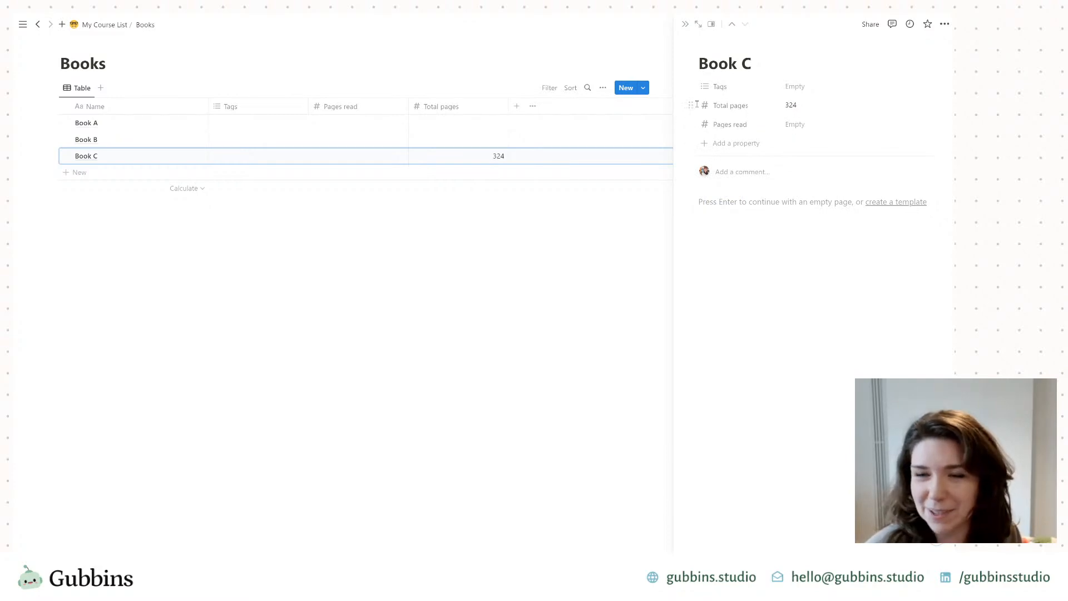
Step: Set Book C's Pages read value to 128
left_click(811, 124)
type("124")
key("BackSpace")
type("8")
key("Return")
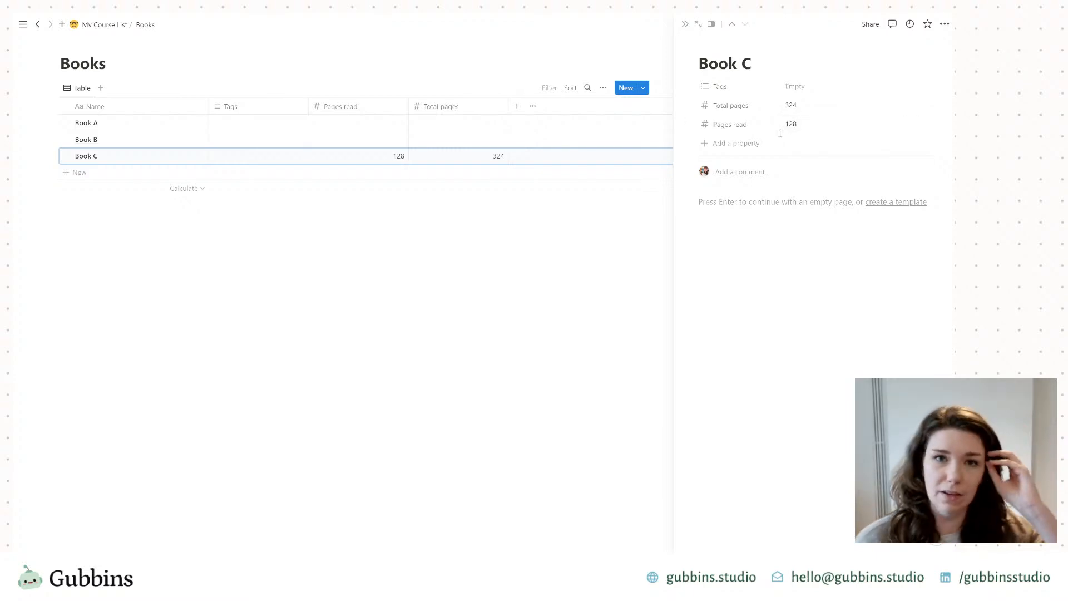
Step: Add a Formula property named Progress to Book C
left_click(741, 145)
left_click(744, 367)
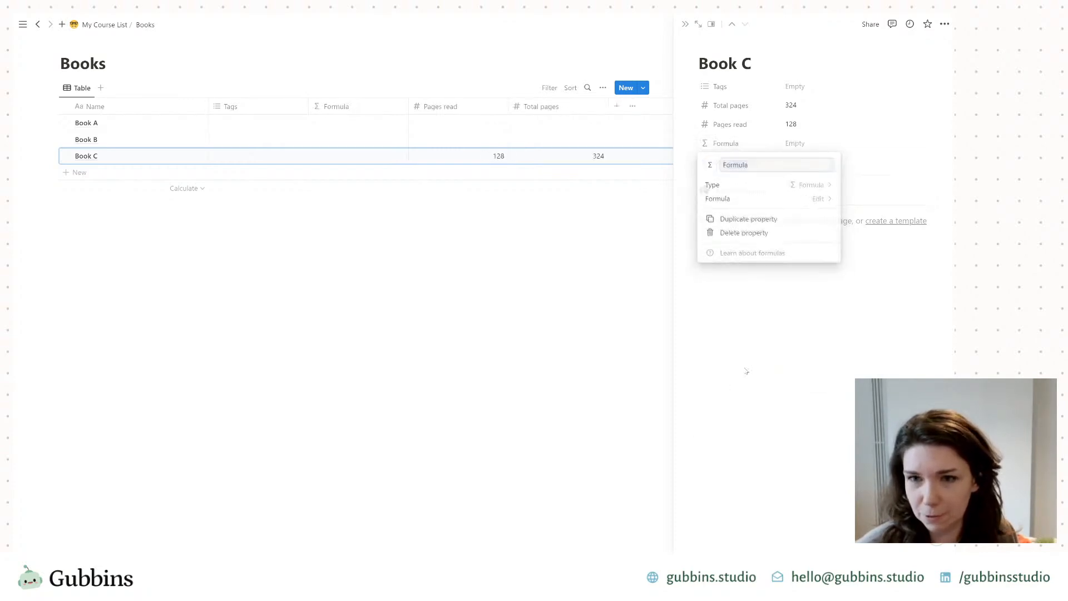
type("Progress")
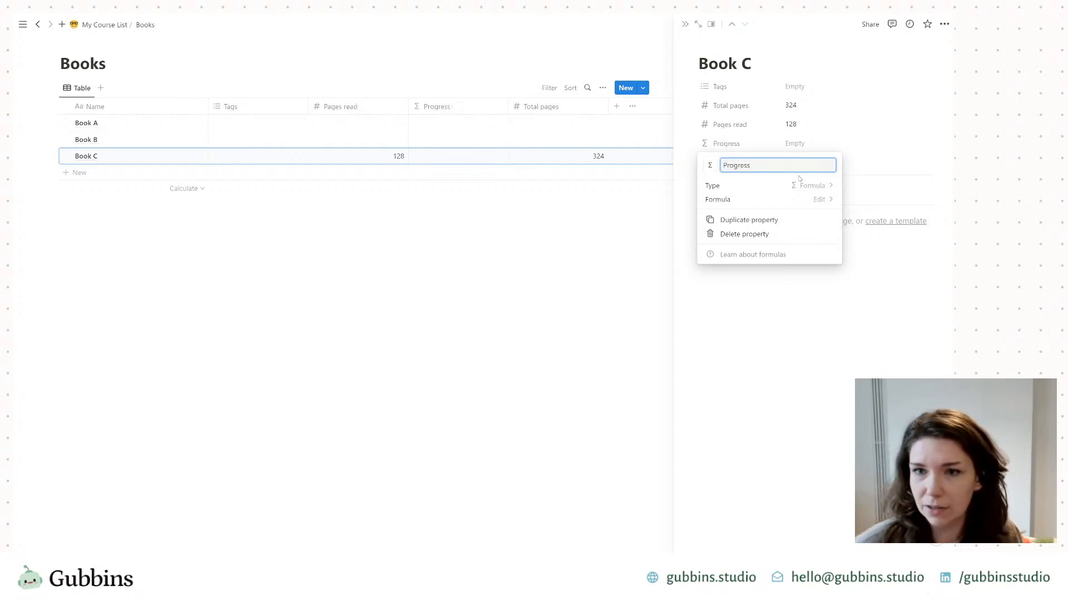
Step: Set the Progress formula to prop("Pages read")/prop("Total pages")
left_click(818, 199)
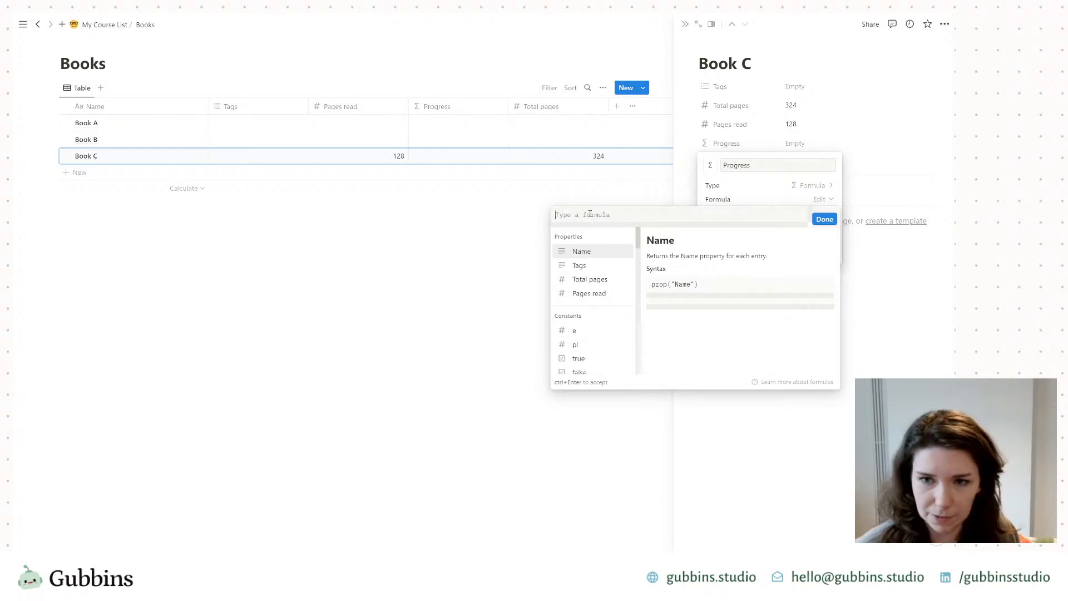
type("prop")
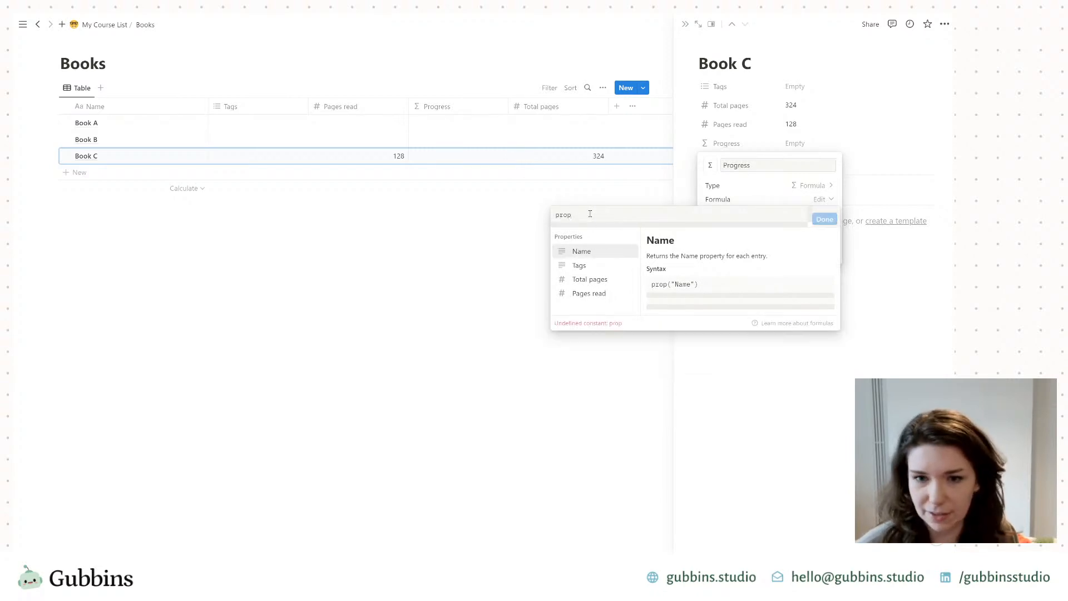
left_click(598, 300)
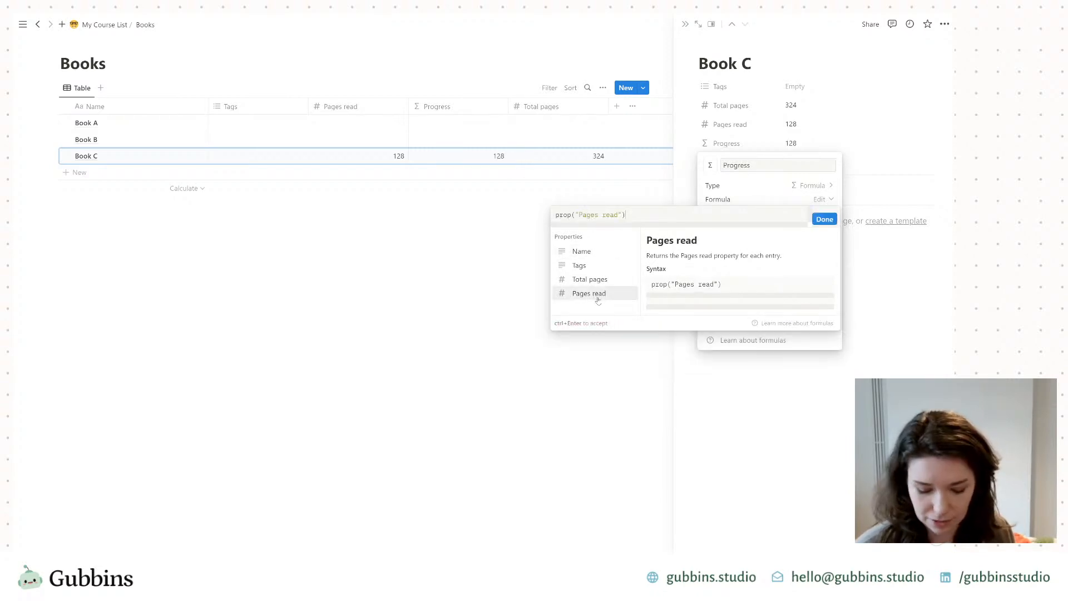
type("/p")
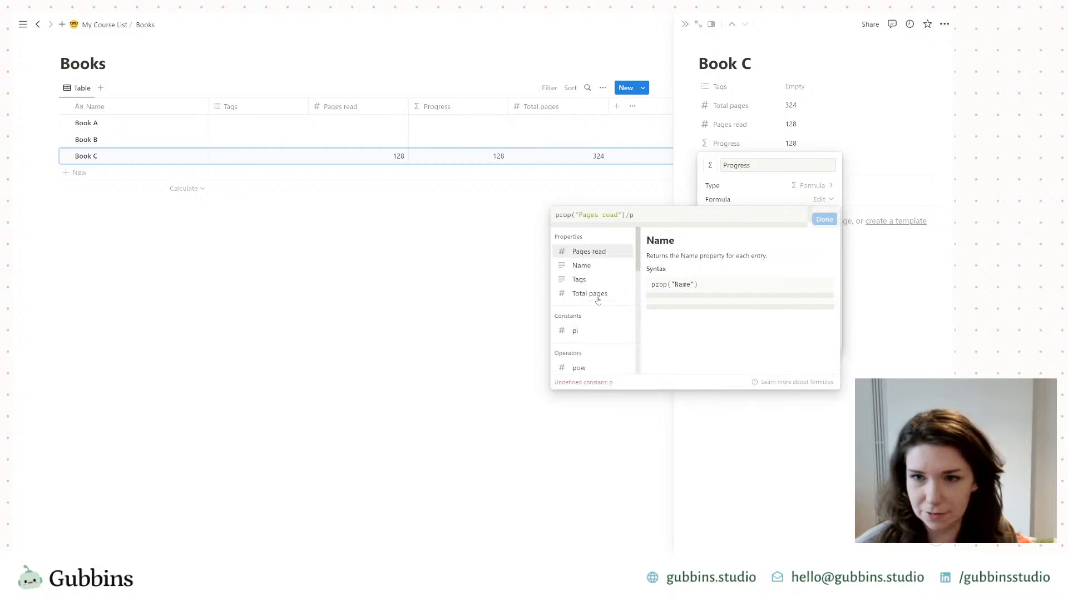
left_click(597, 297)
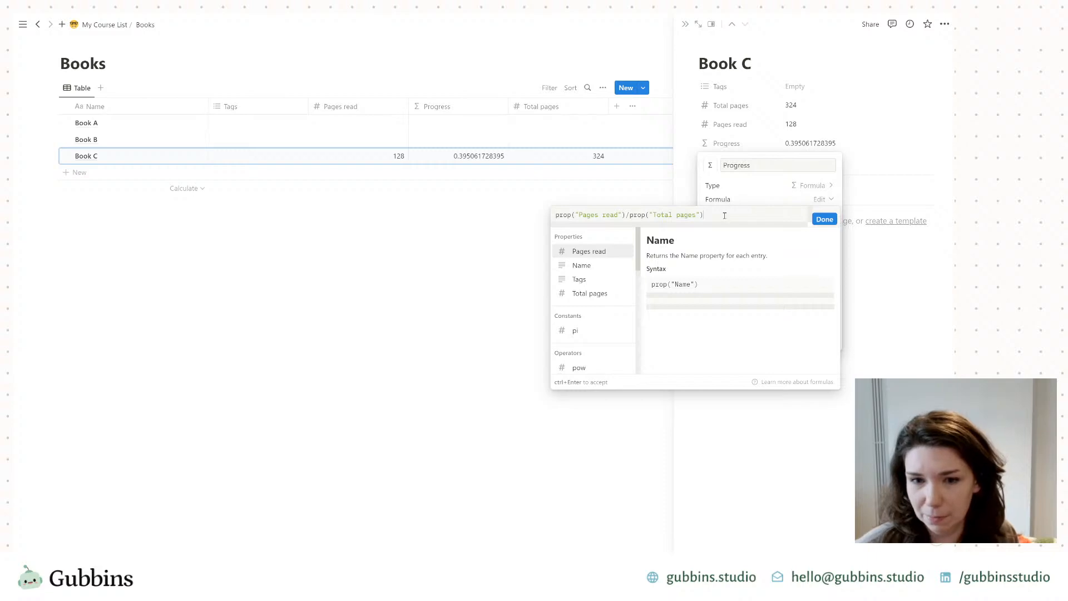
Step: Multiply the Progress formula's ratio by 100 by adding 100* at the formula's beginning
scroll(592, 312, "down", 6)
scroll(623, 356, "up", 2)
scroll(623, 356, "up", 5)
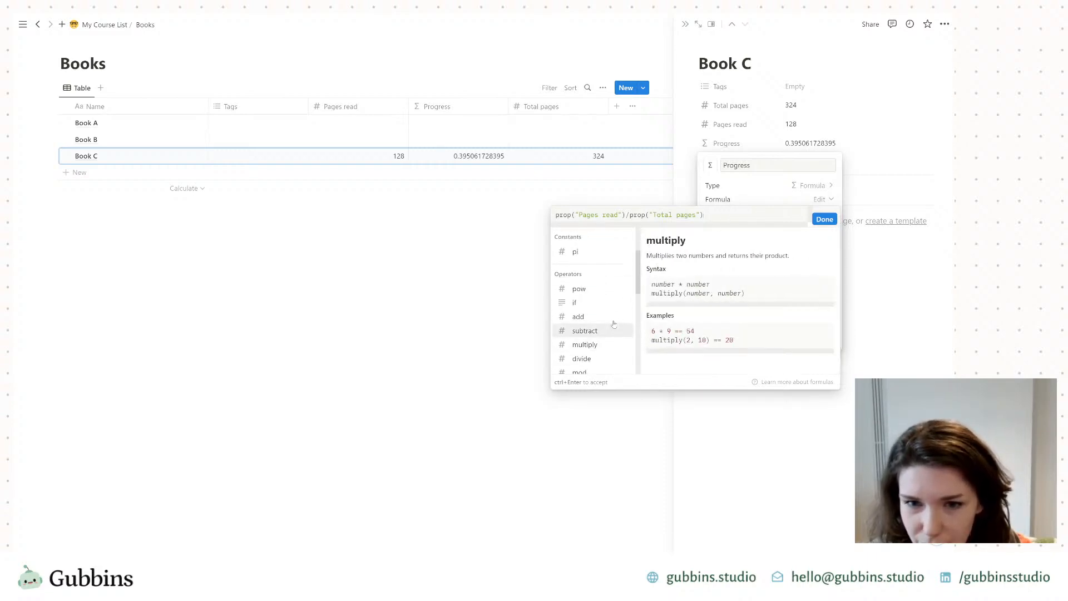
scroll(612, 324, "down", 8)
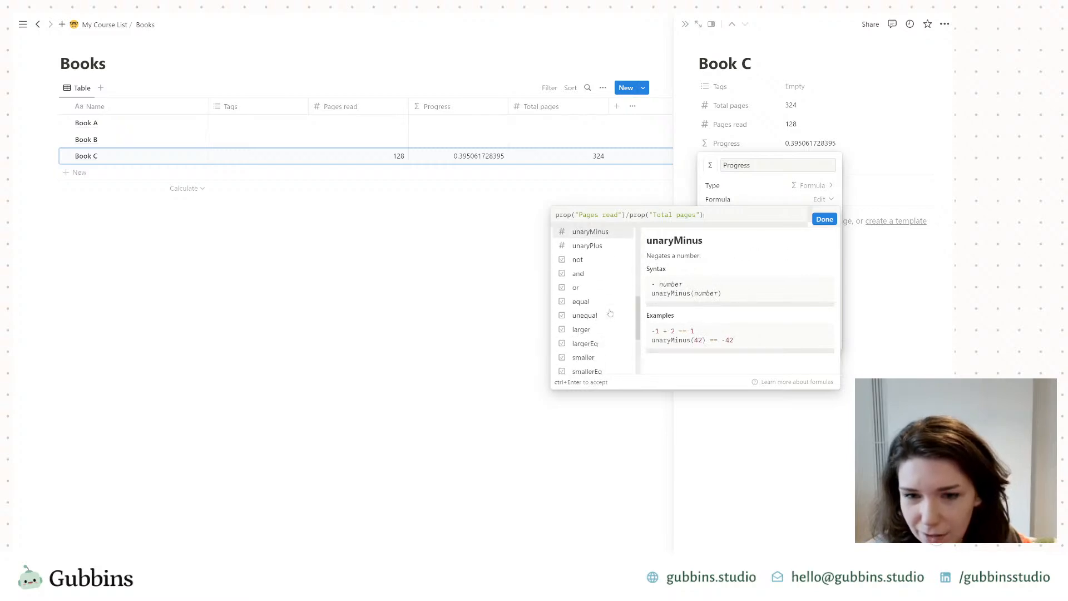
scroll(610, 313, "up", 8)
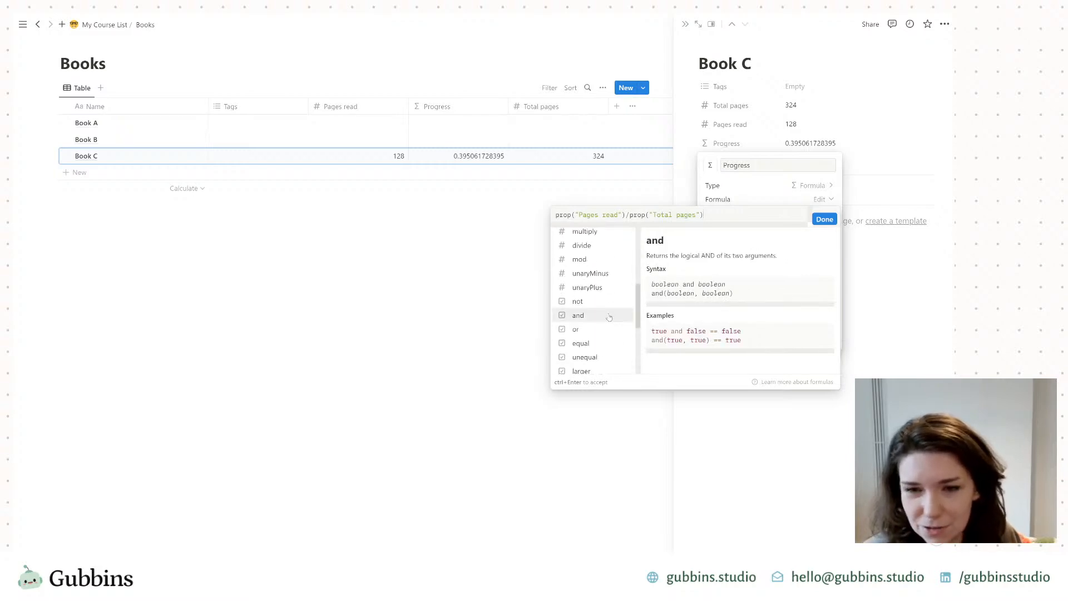
left_click(577, 216)
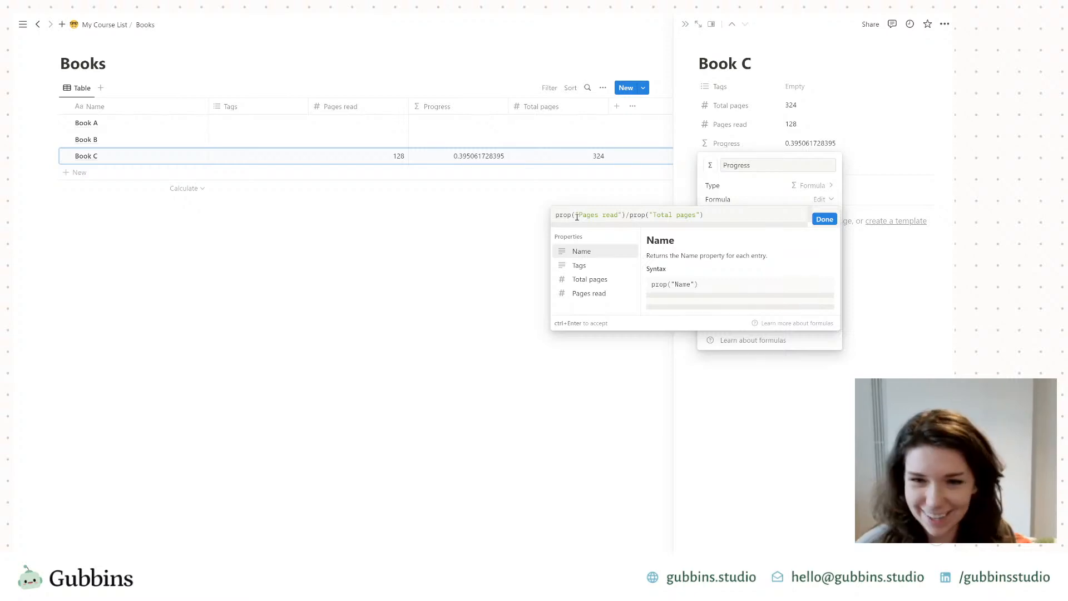
key("Home")
type("100*")
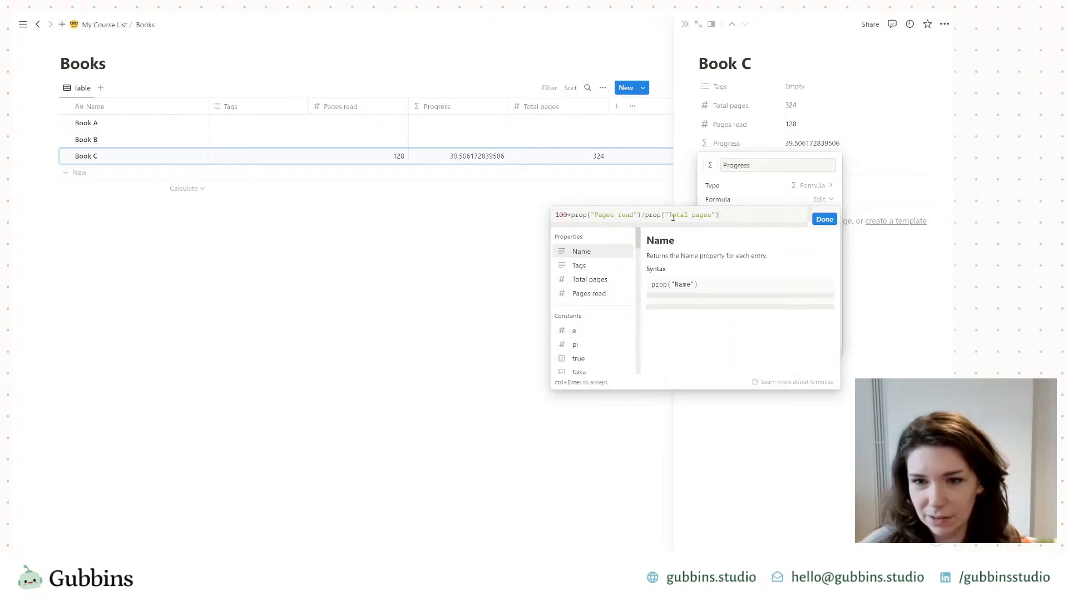
Step: Wrap the whole Progress formula in the round() function to give a whole number
scroll(617, 303, "down", 5)
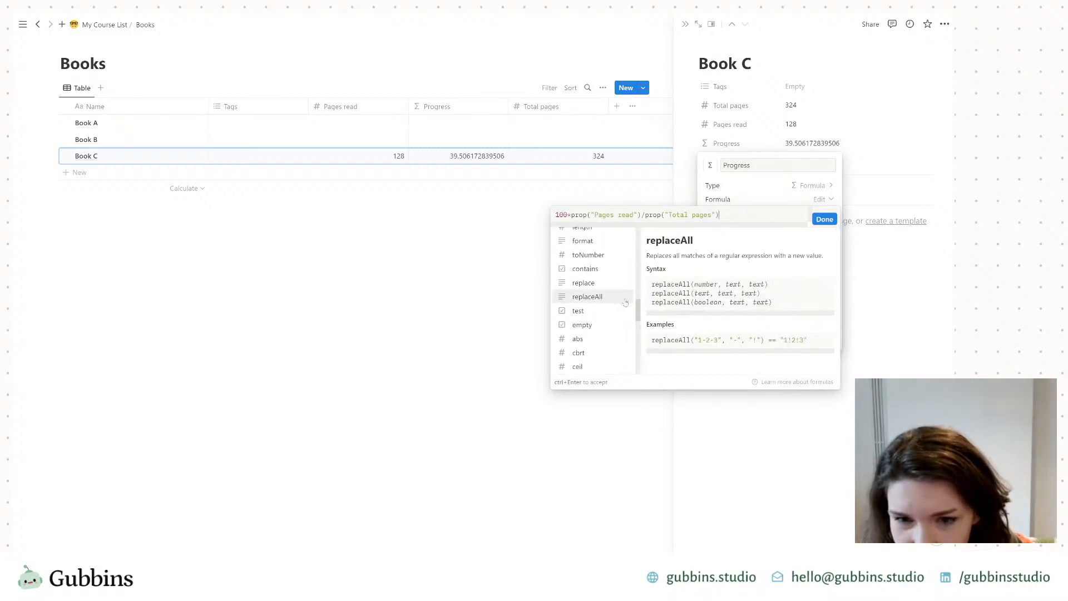
scroll(638, 303, "up", 3)
left_click_drag(639, 299, 638, 338)
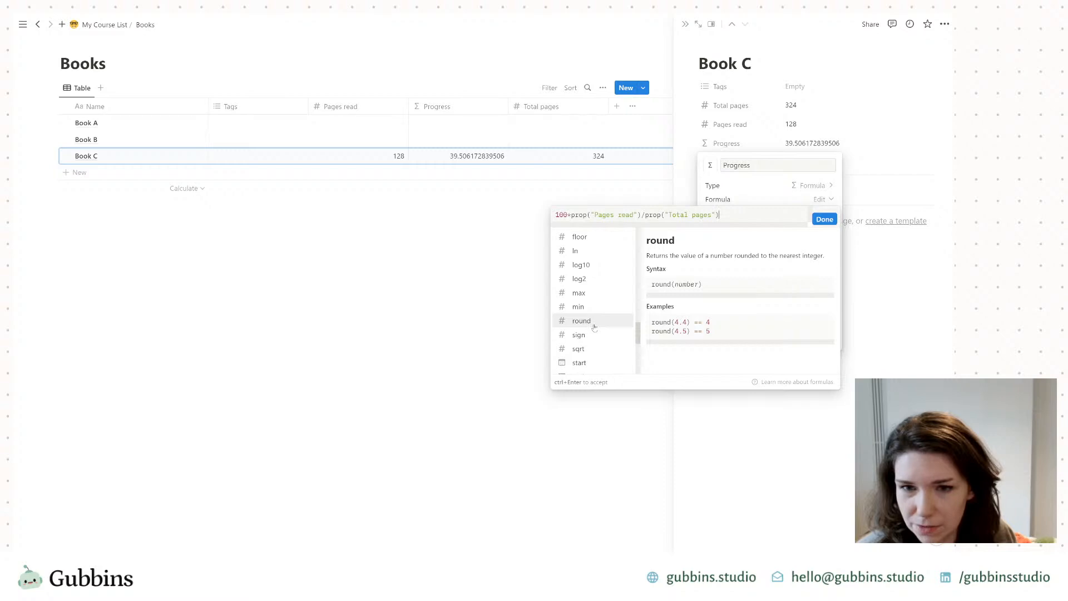
type("round(")
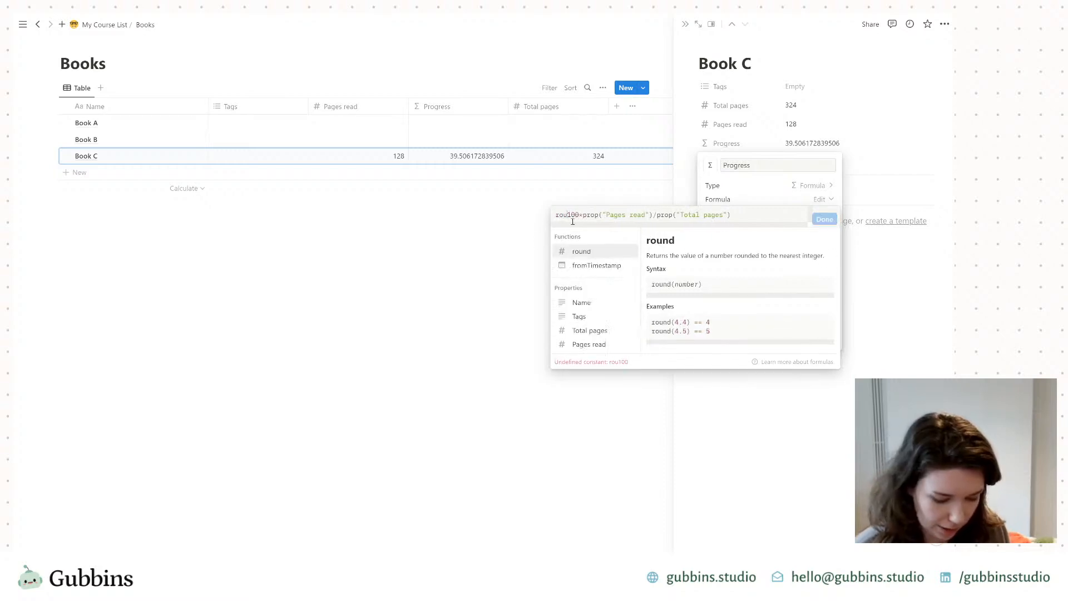
left_click(761, 215)
type(")")
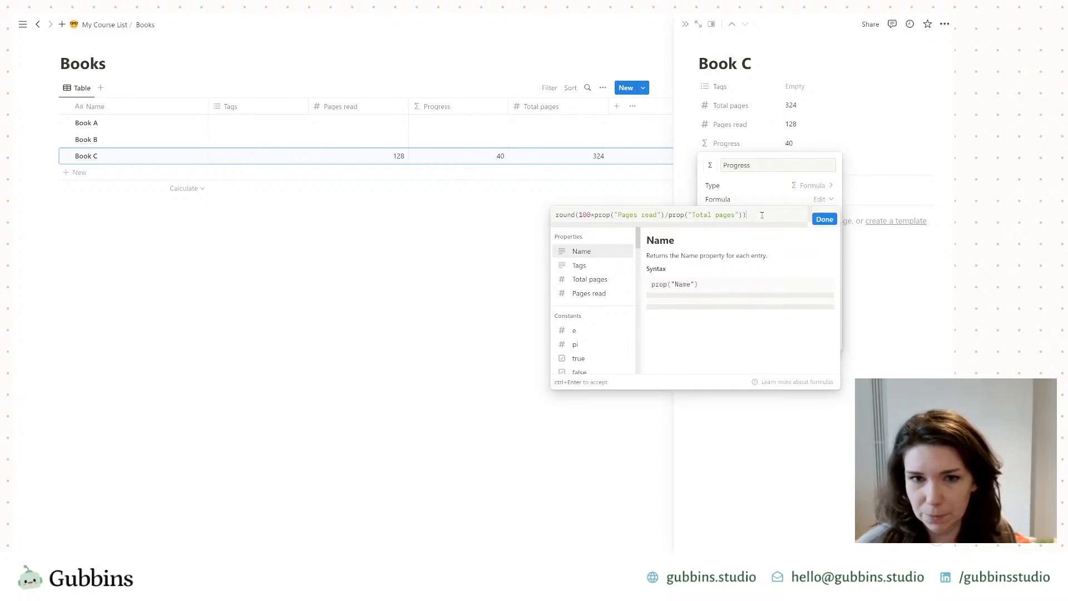
type("+\"")
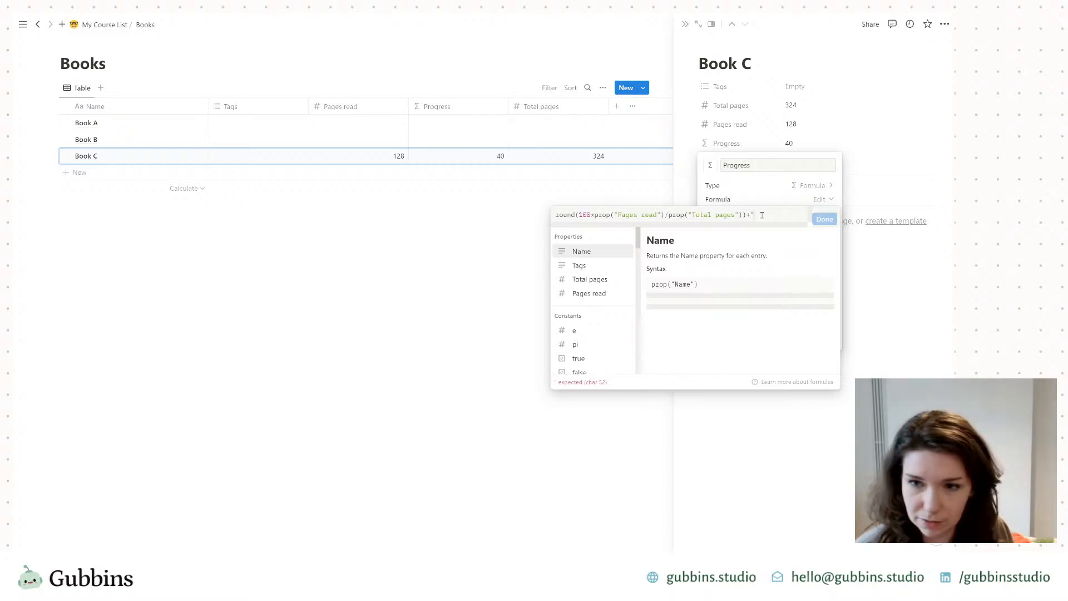
key("BackSpace")
key("BackSpace")
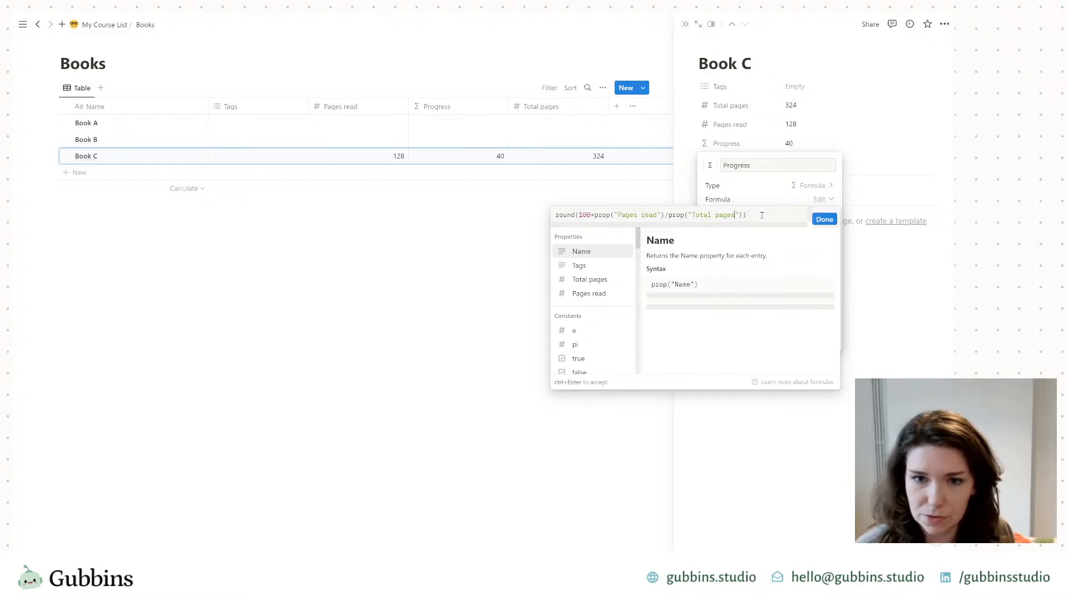
key("Left")
key("Left")
key("Left")
key("Left")
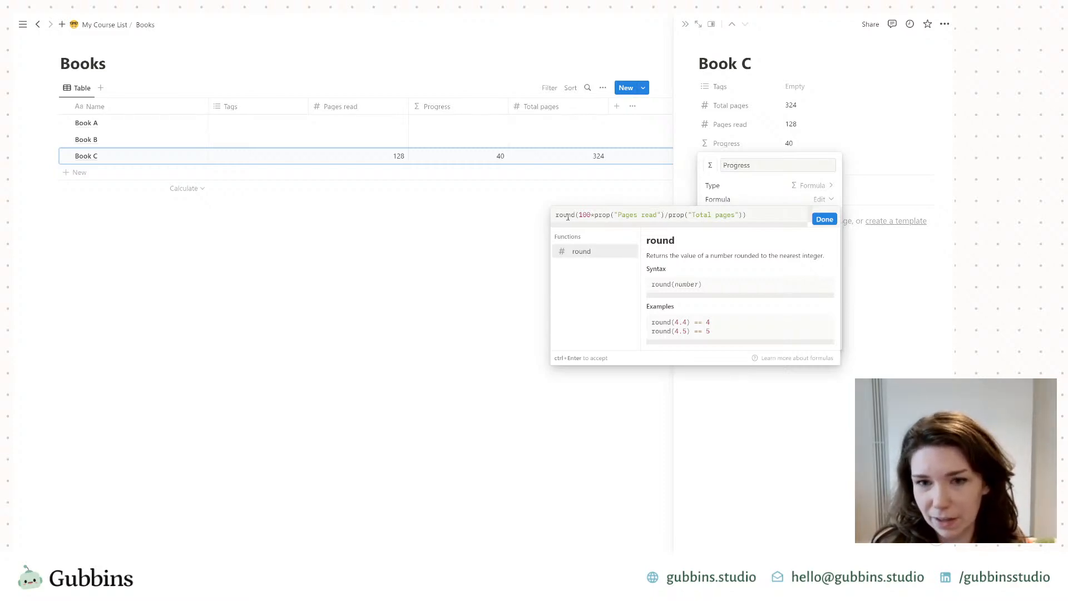
left_click(595, 216)
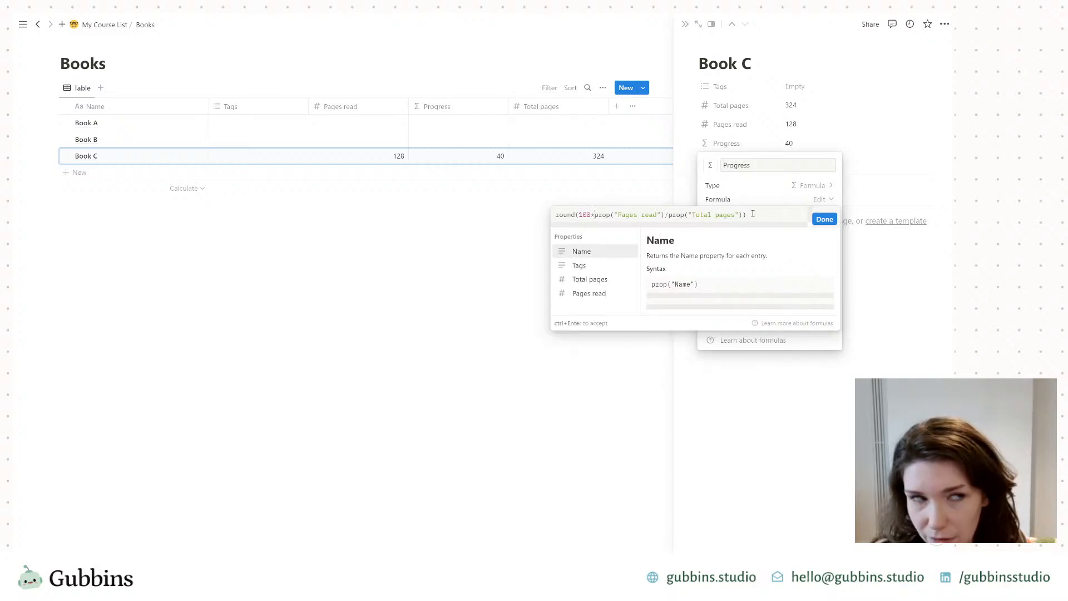
left_click(564, 216)
left_click(772, 214)
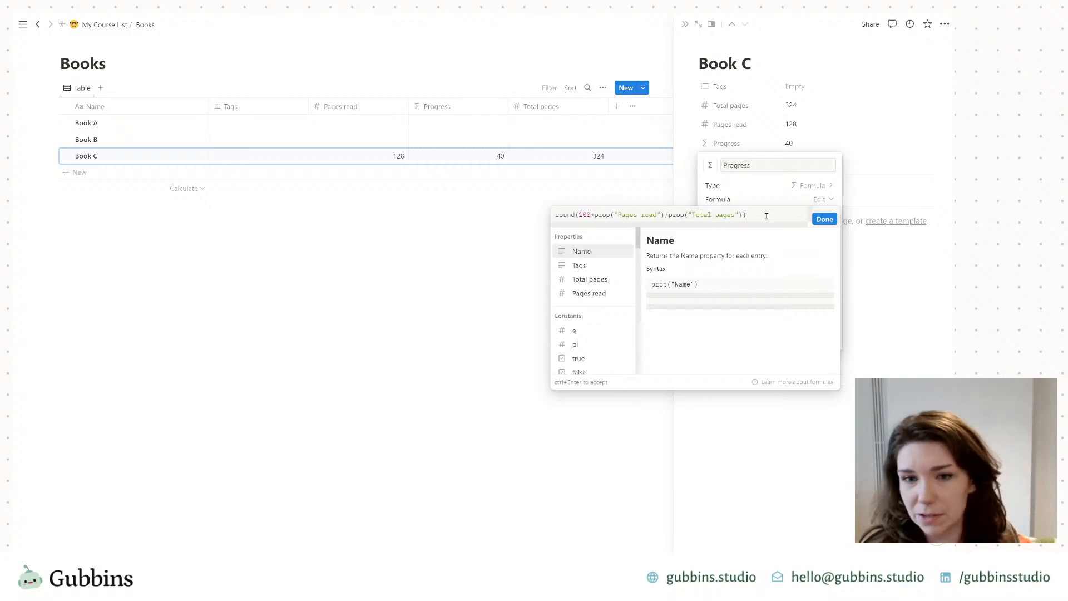
type("+")
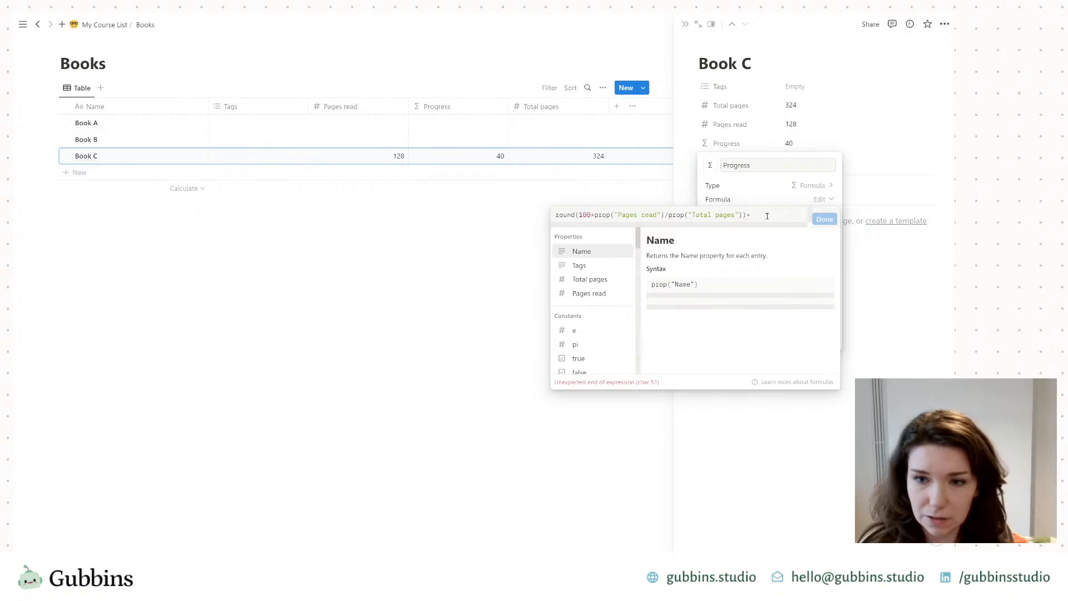
key("BackSpace")
left_click_drag(766, 216, 553, 217)
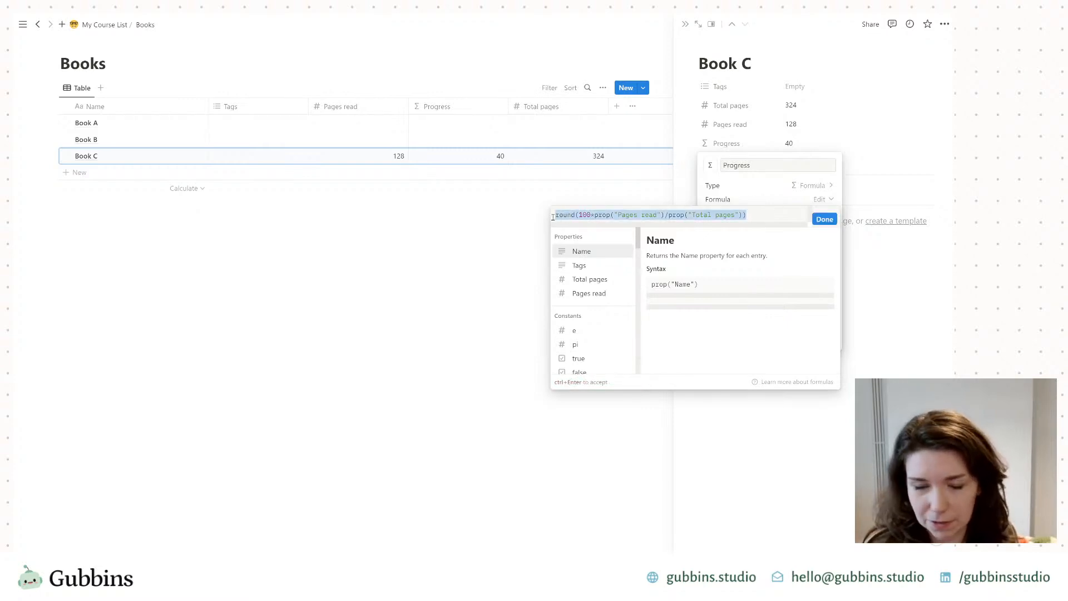
Step: Append +"%" to the Progress formula, wrap its round() part in format(), and save the formula
left_click(765, 215)
type("+")
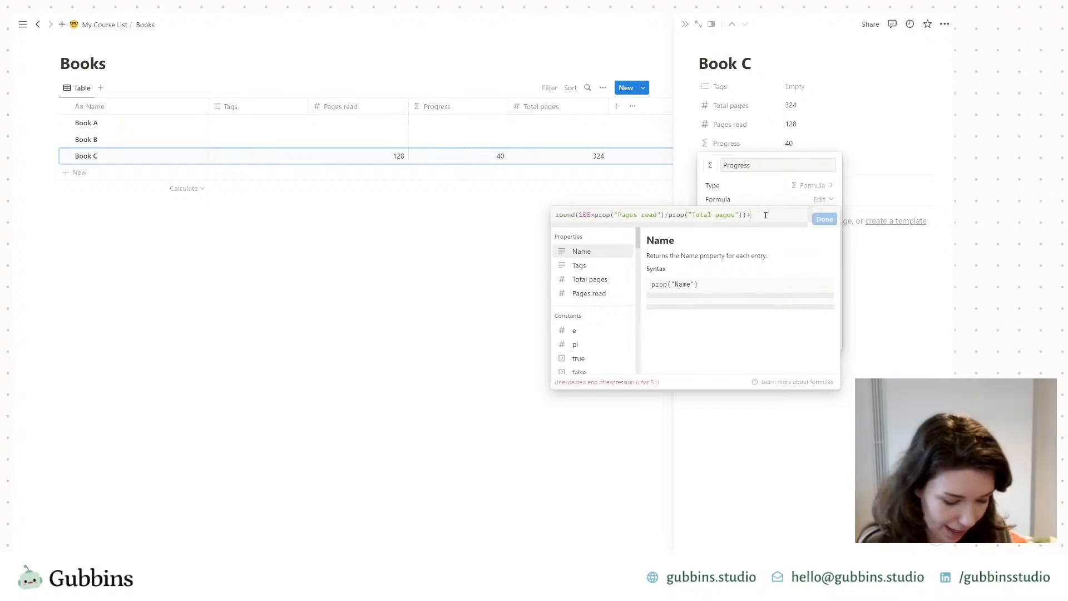
type("\"\"%")
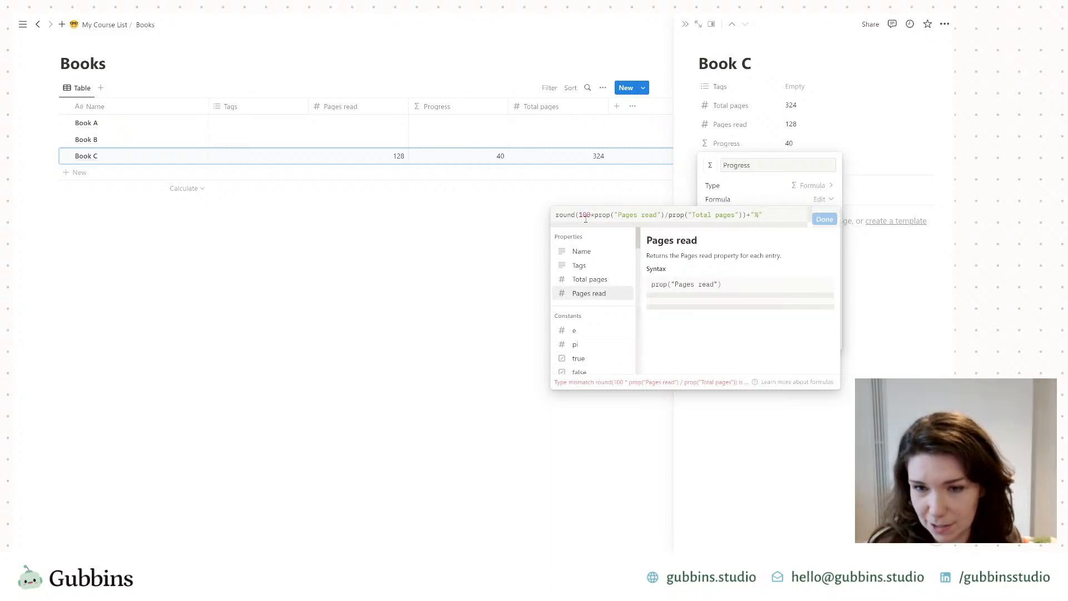
left_click(558, 215)
type("format(")
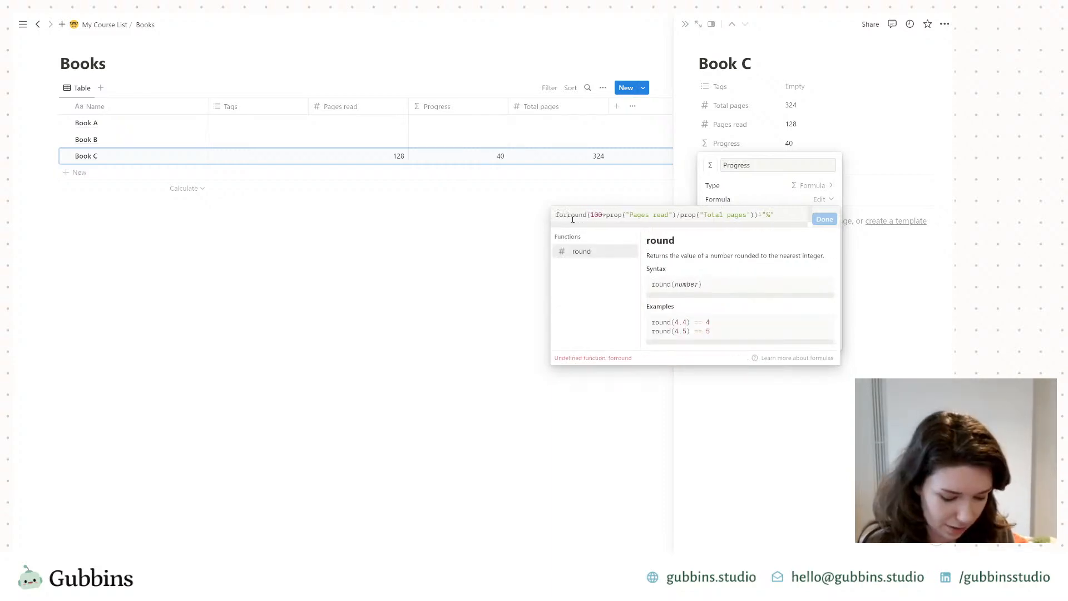
left_click(785, 215)
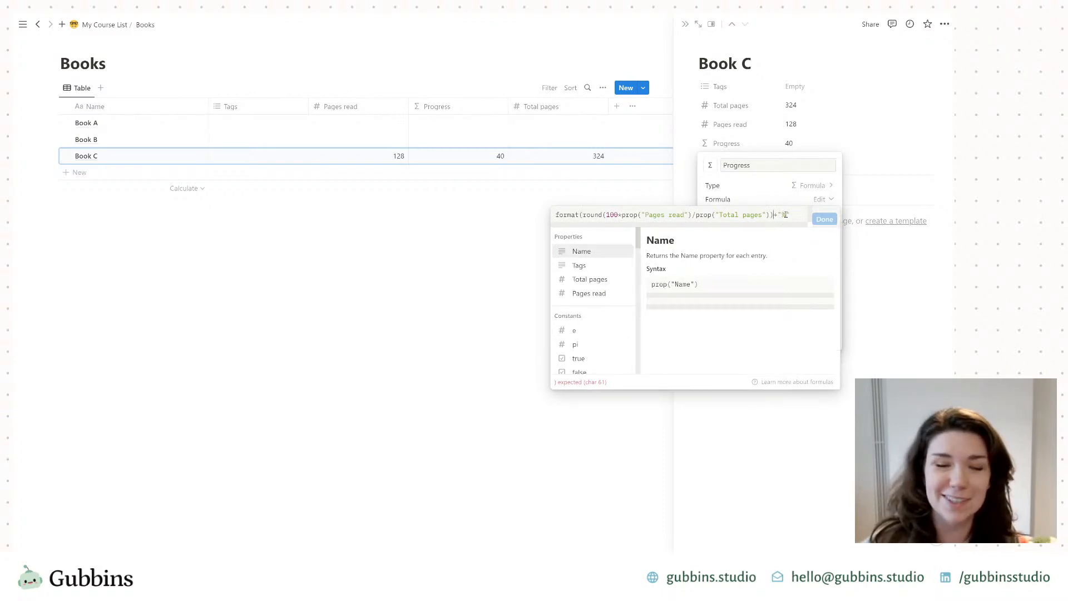
type(")")
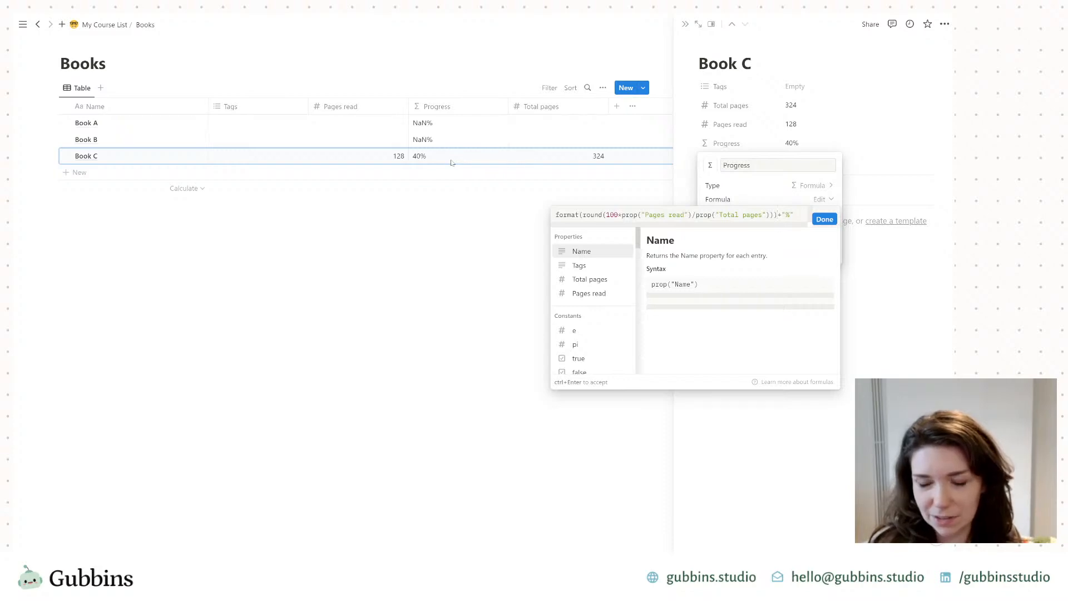
left_click(825, 219)
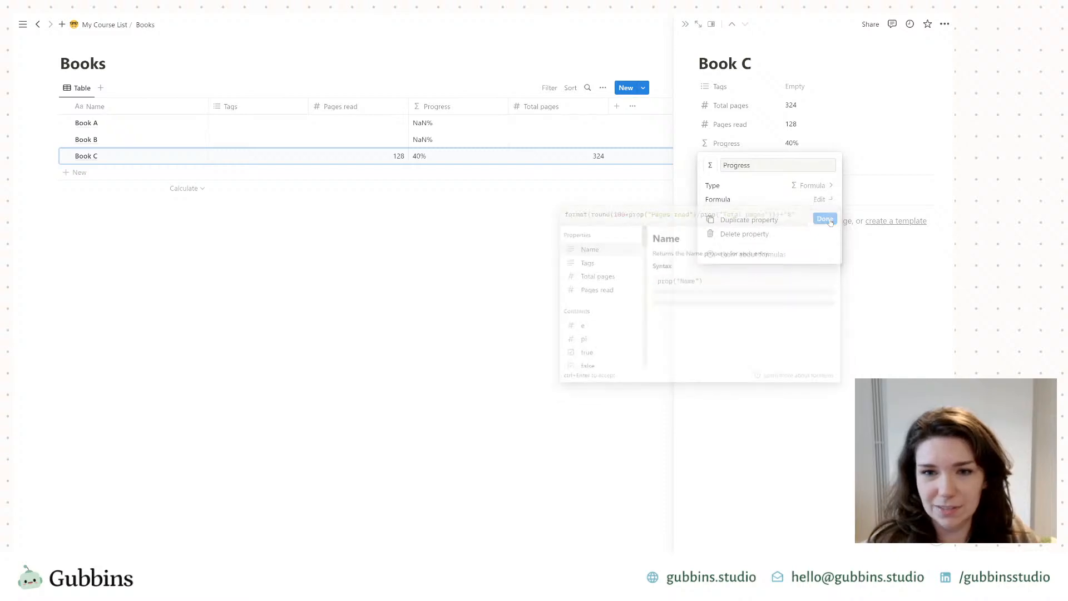
Step: Move the Total pages column ahead of Progress and enter Pages read values of 55 for Book A and 234 for Book B
left_click(579, 113)
left_click_drag(591, 112, 486, 113)
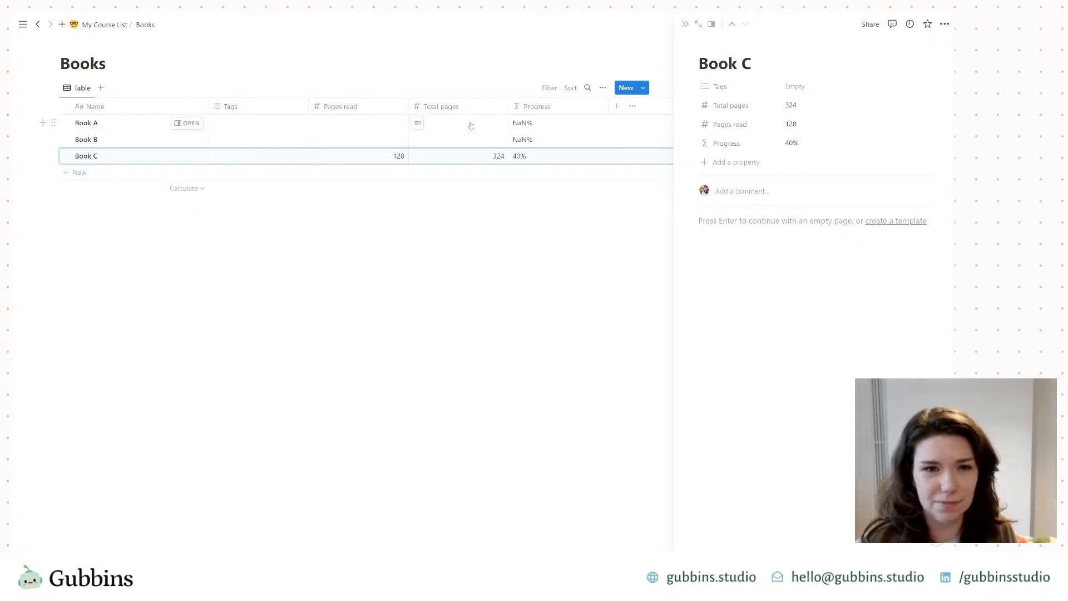
left_click(362, 123)
type("55")
key("Return")
key("Down")
type("234")
key("Return")
Step: Set Total pages to 502 for Book B and 100 for Book A
key("Down")
key("Right")
key("Up")
type("5023")
key("BackSpace")
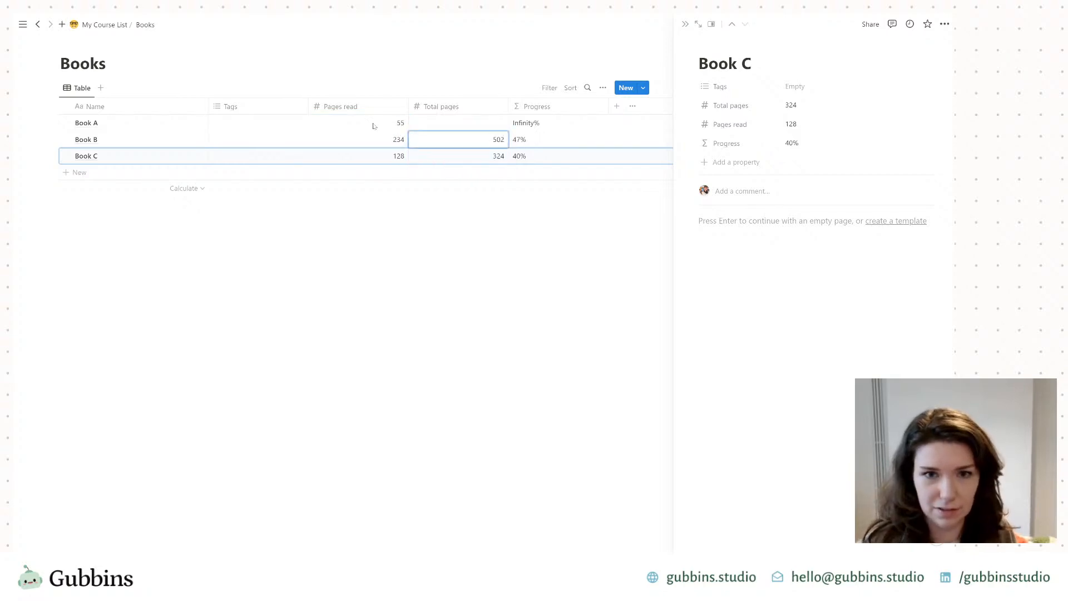
key("Return")
key("Down")
key("Up")
key("Up")
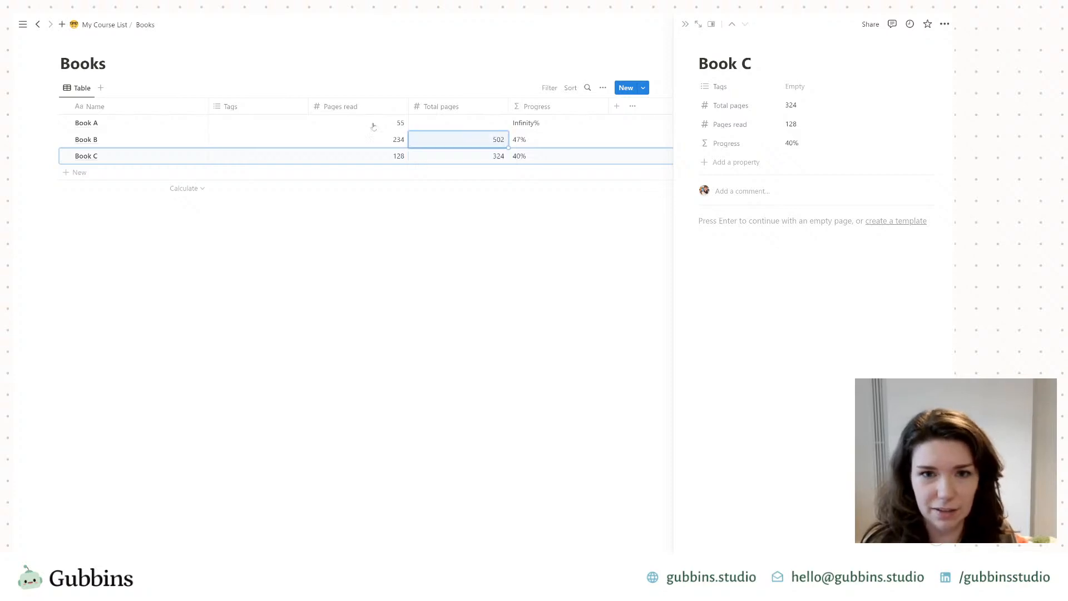
type("123")
key("BackSpace")
key("BackSpace")
type("00")
key("Escape")
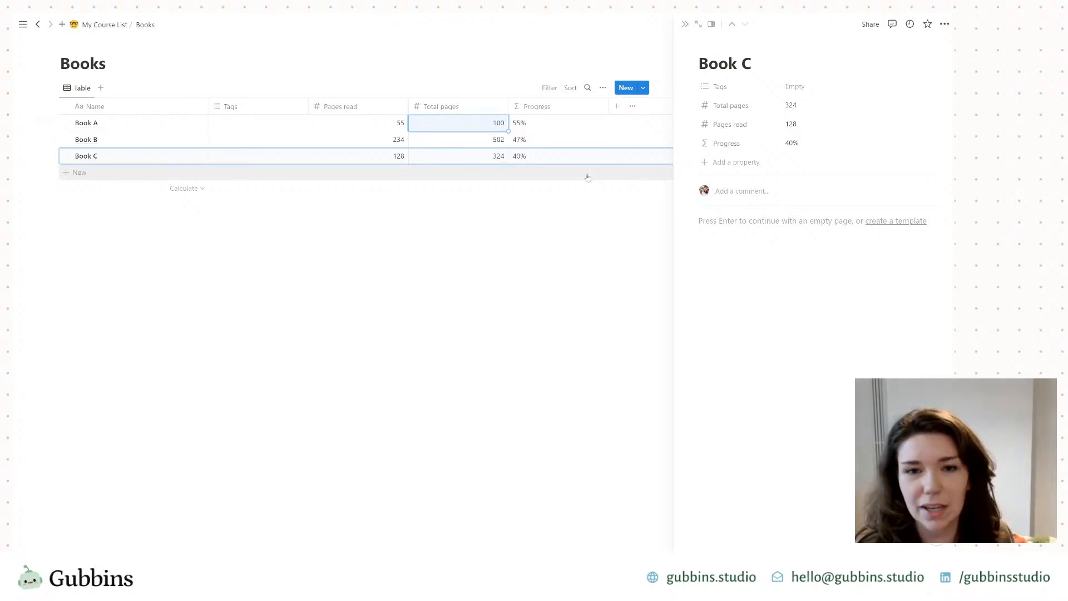
Step: Narrow the Total pages column in the Books table and close Book C's page preview
left_click_drag(508, 106, 452, 113)
key("Escape")
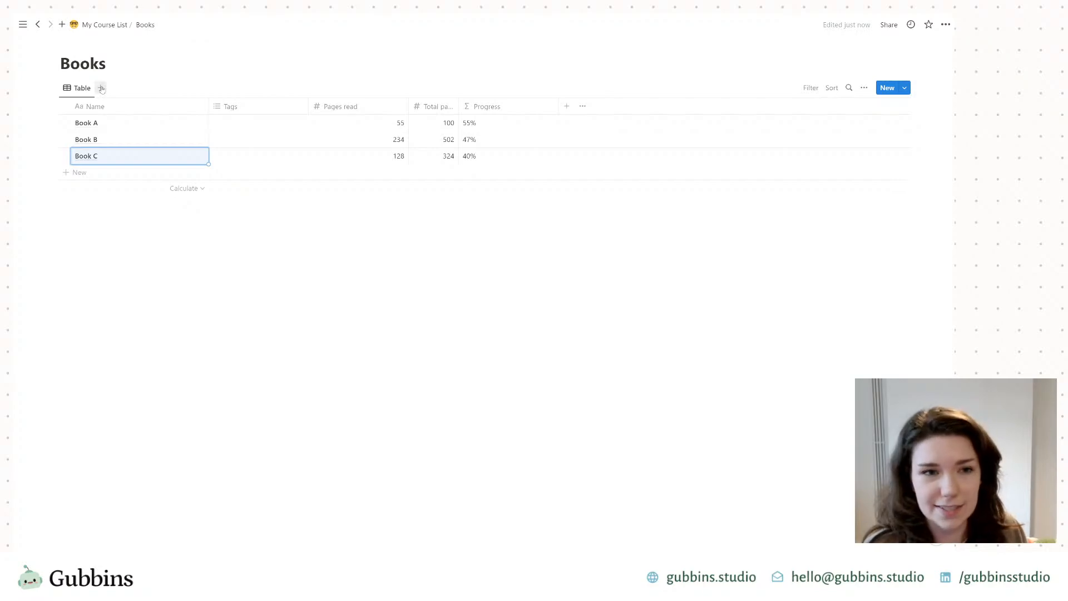
Step: Return to the My Course List page and insert a linked view of the Books database below the course gallery
left_click(105, 25)
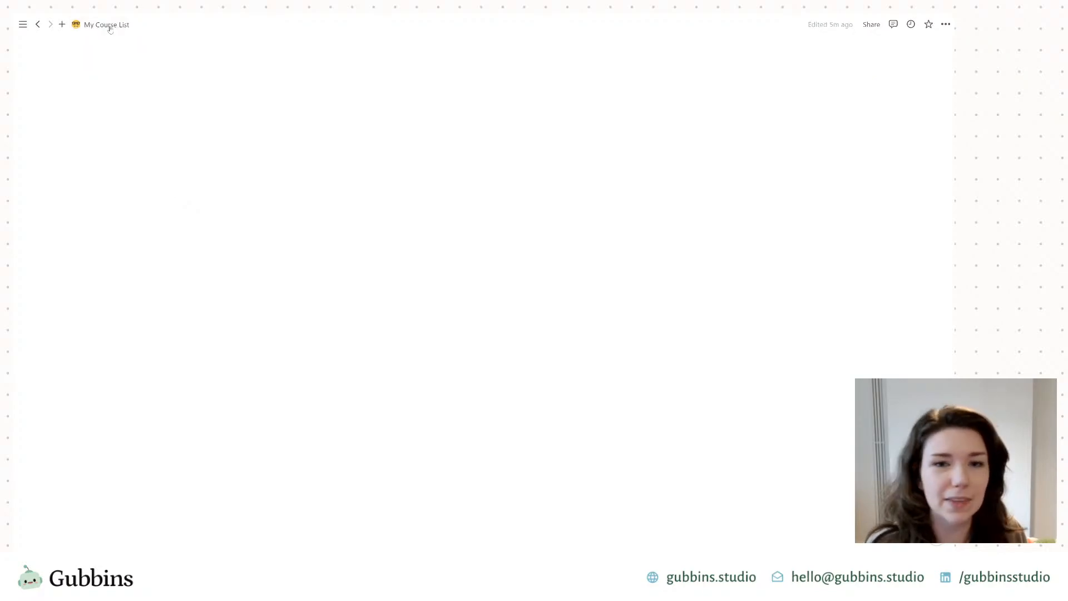
scroll(449, 386, "down", 2)
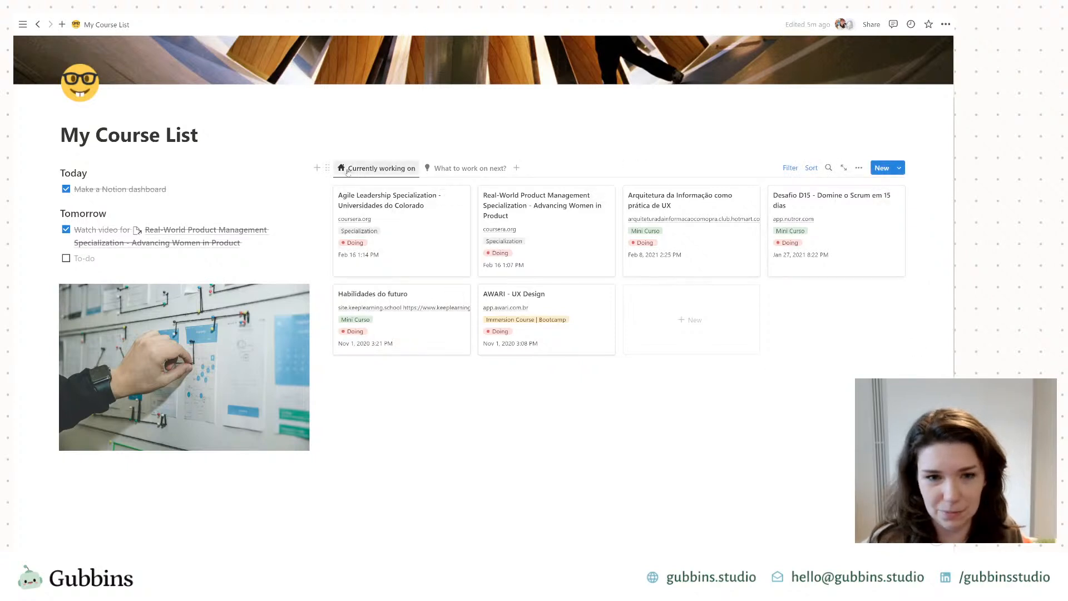
left_click(367, 426)
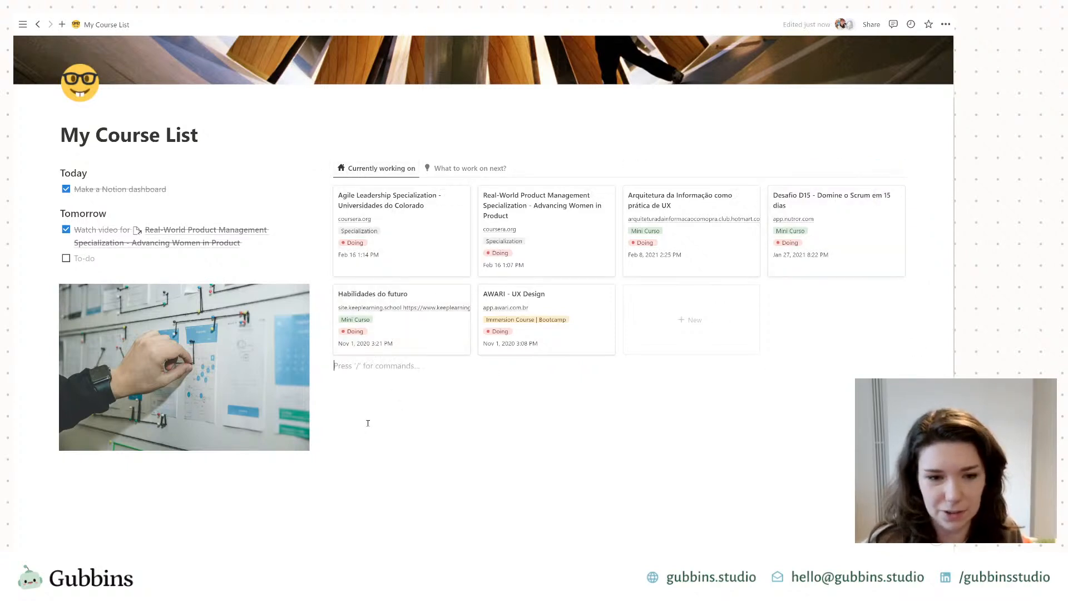
key("Return")
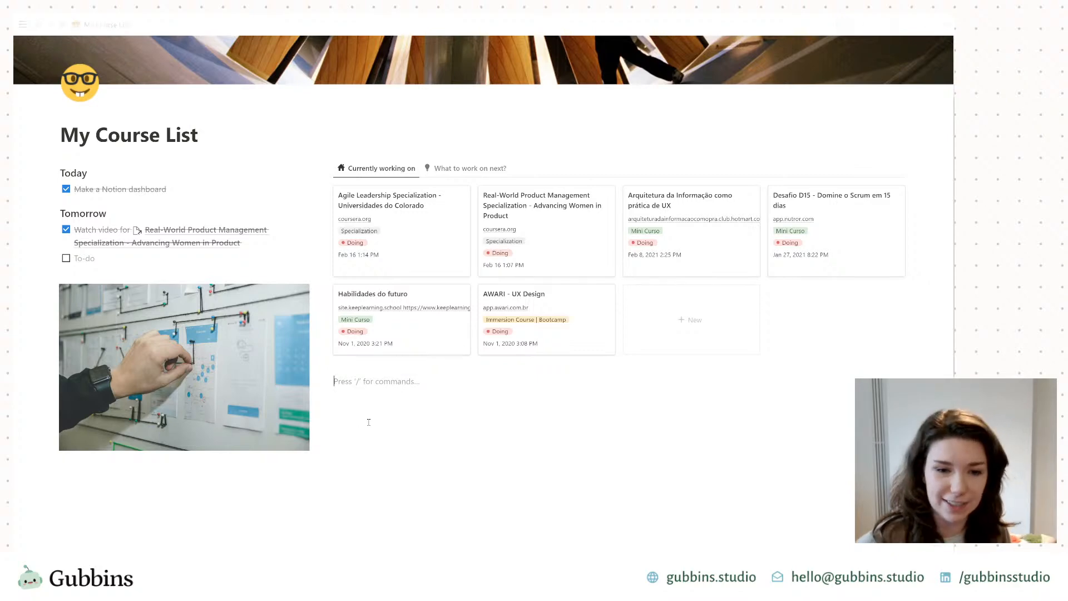
type("/linke")
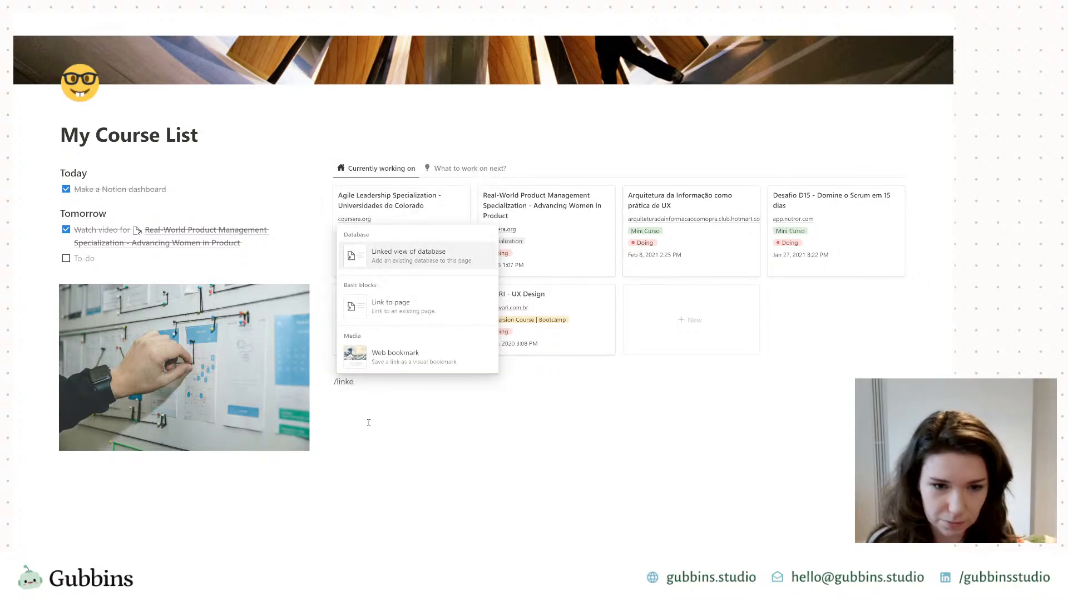
key("Down")
key("Down")
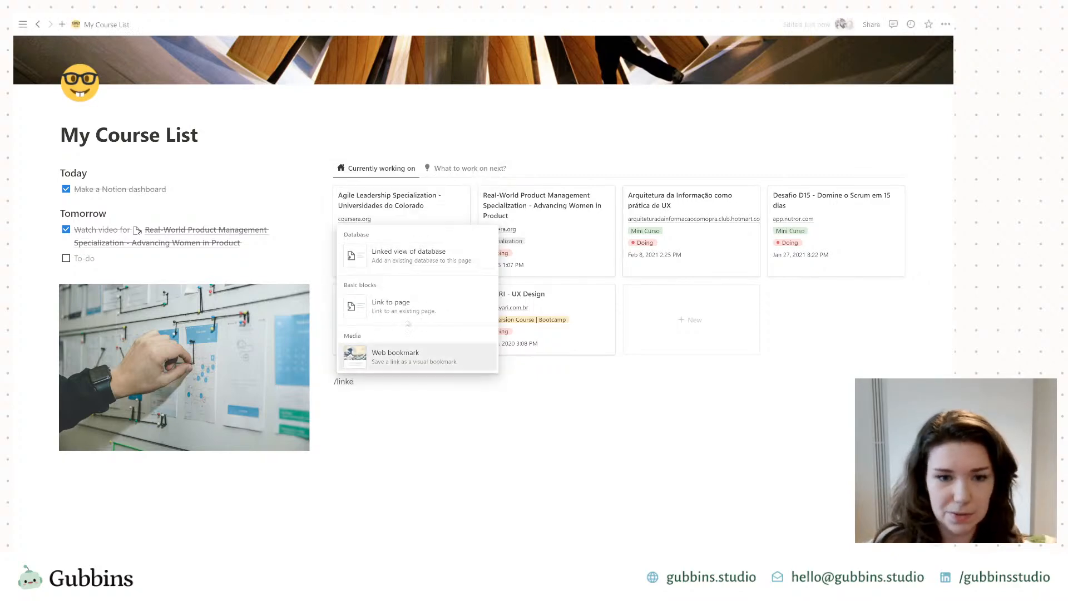
left_click(433, 254)
type("book")
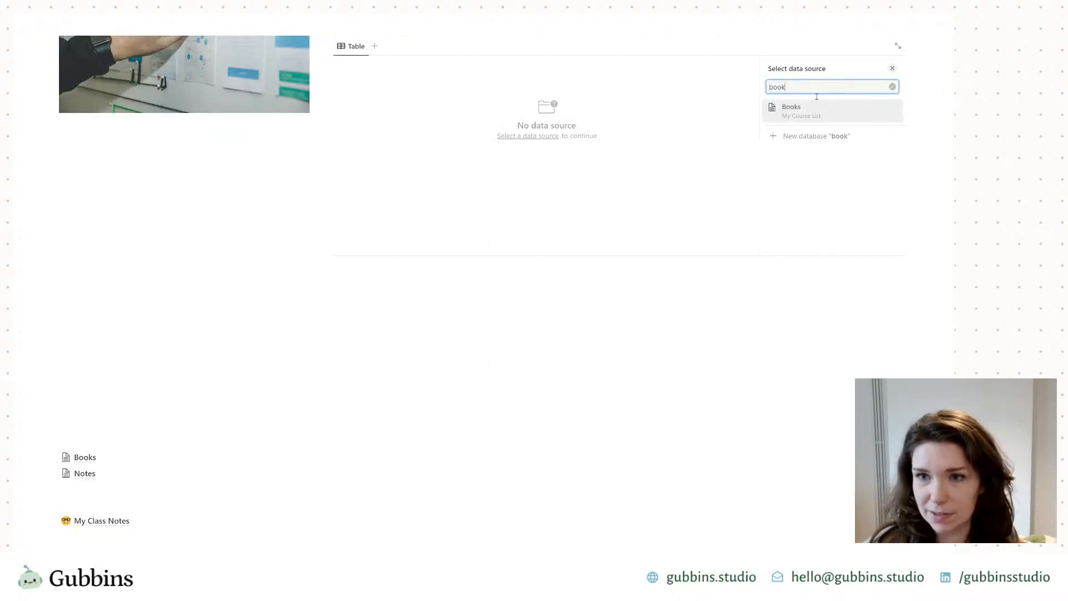
left_click(815, 108)
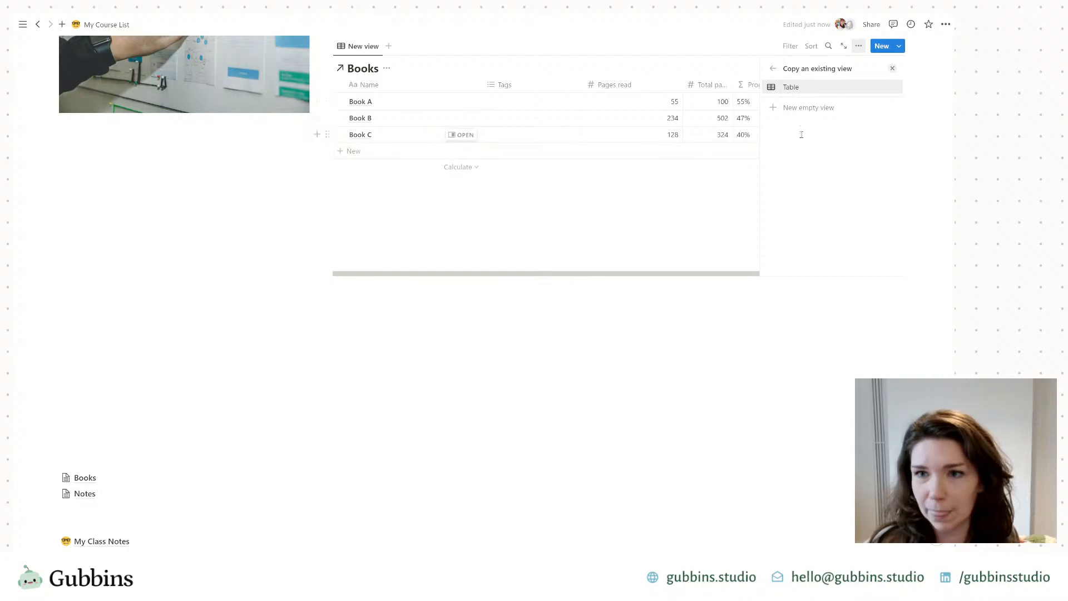
Step: Set up a new empty view of the linked Books database with the Gallery layout and hide the database title
left_click(810, 108)
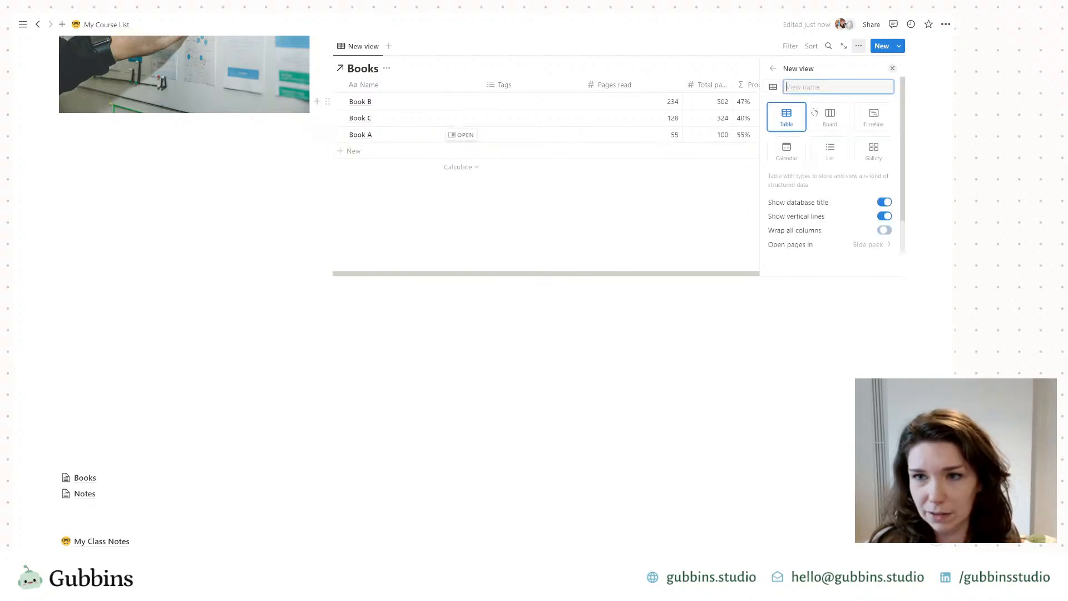
left_click(886, 154)
left_click(330, 368)
scroll(331, 367, "up", 5)
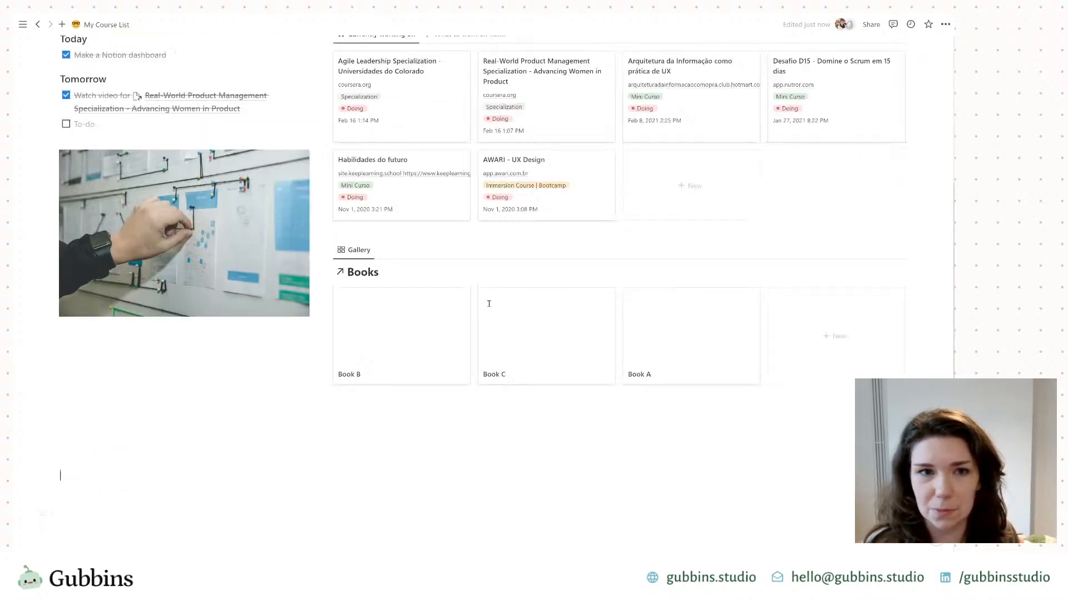
left_click(387, 377)
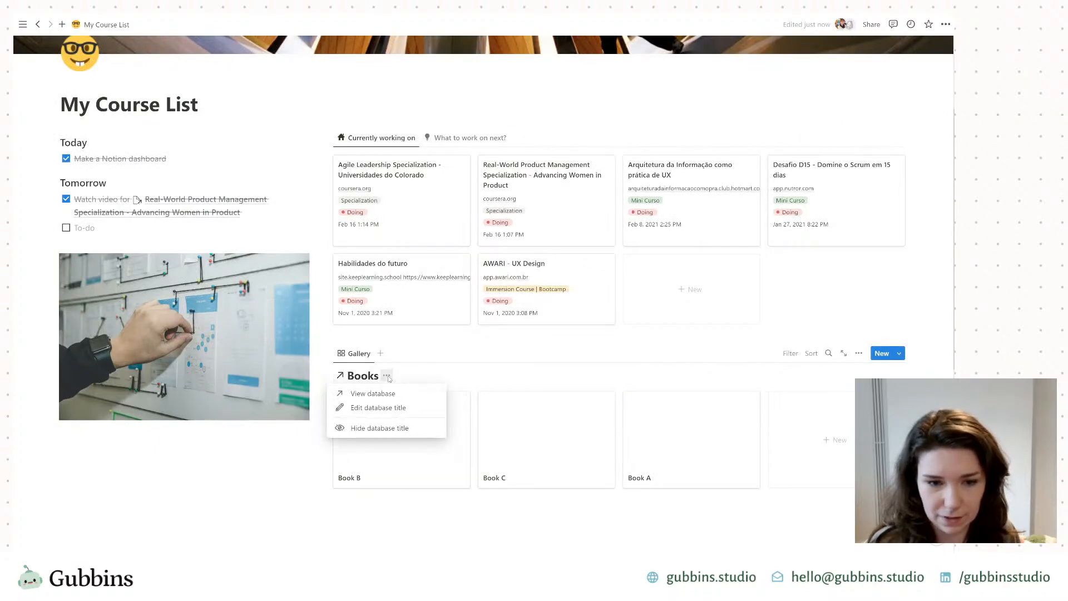
left_click(390, 429)
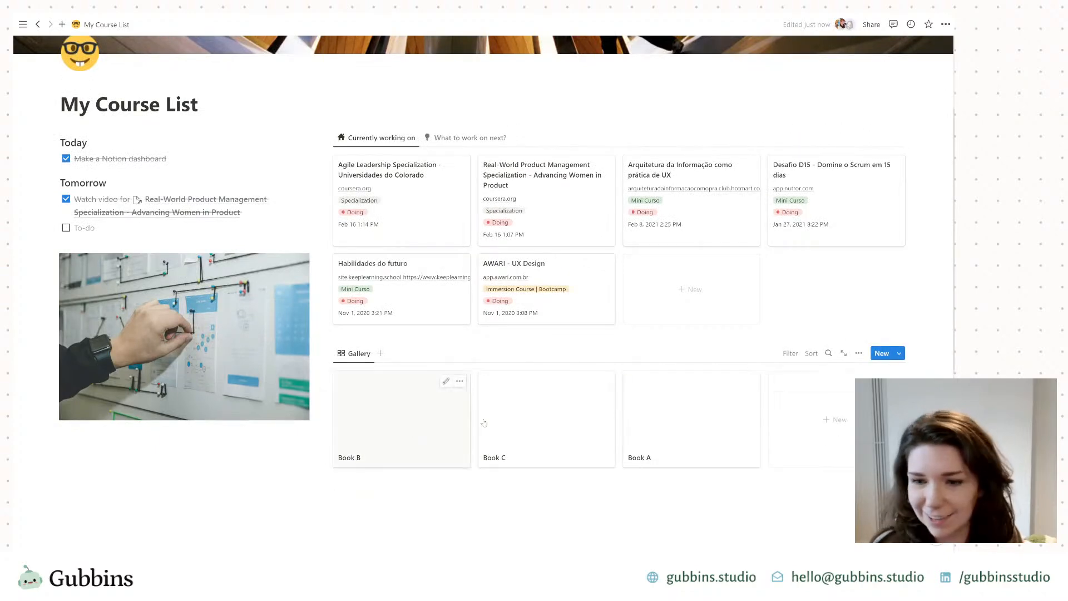
Step: Show the Progress property on the cards of the Books gallery
left_click(858, 353)
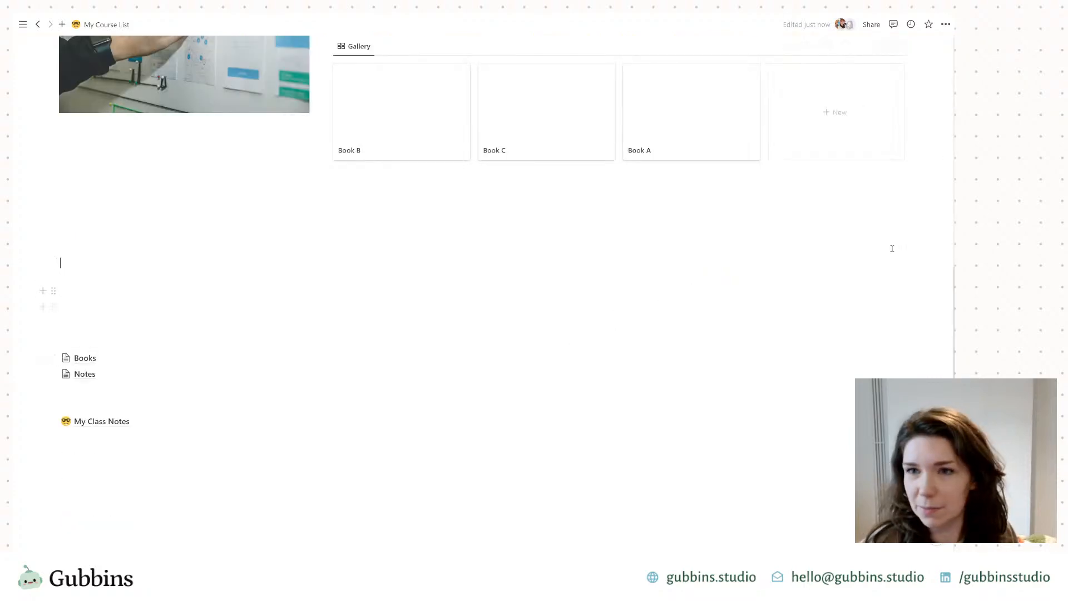
scroll(891, 248, "up", 5)
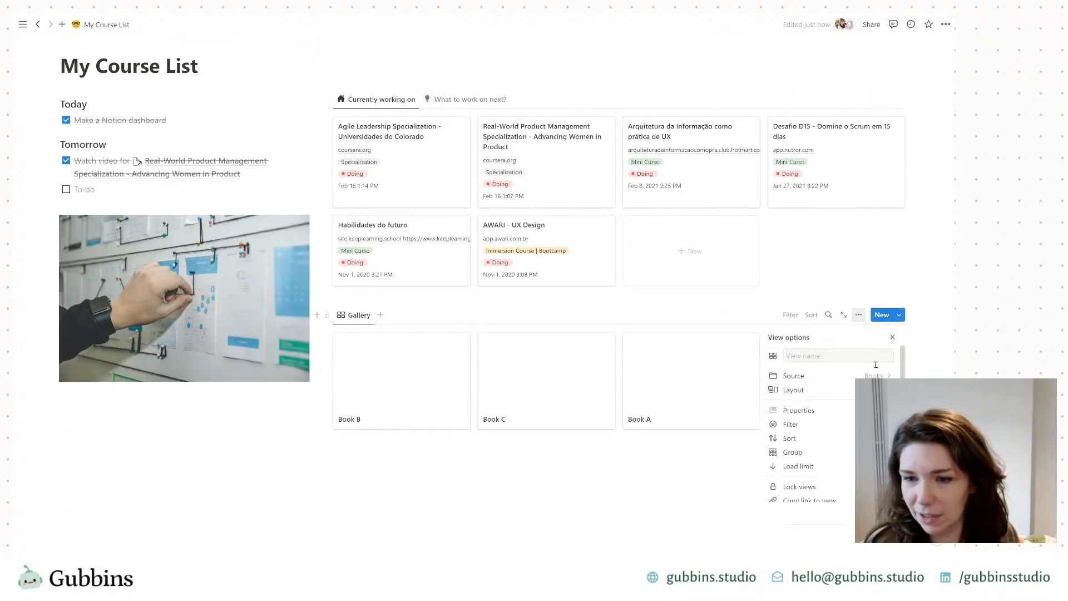
left_click(798, 410)
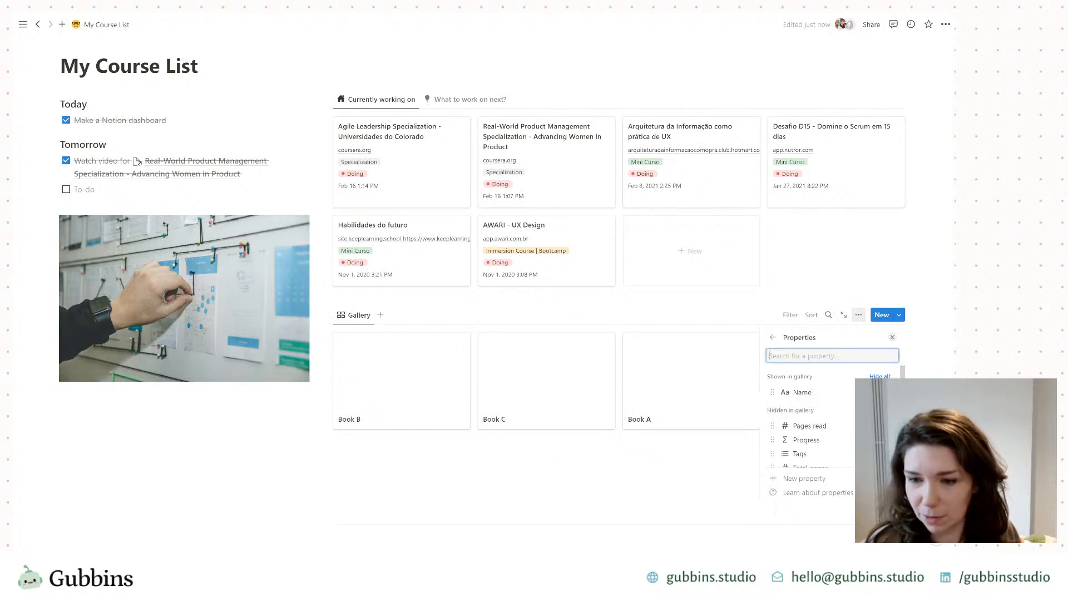
left_click(877, 423)
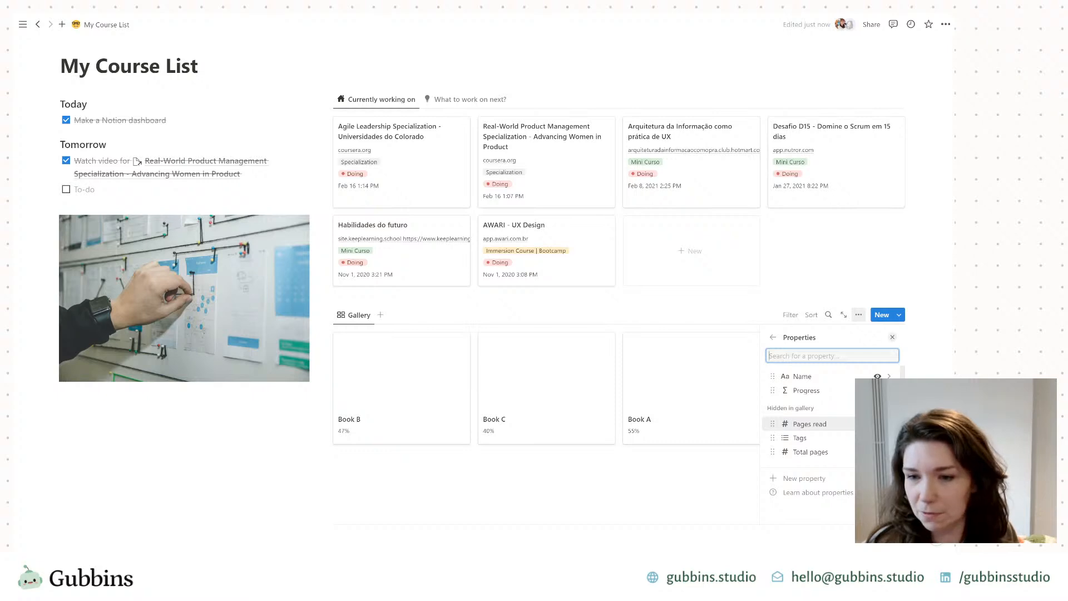
left_click(772, 337)
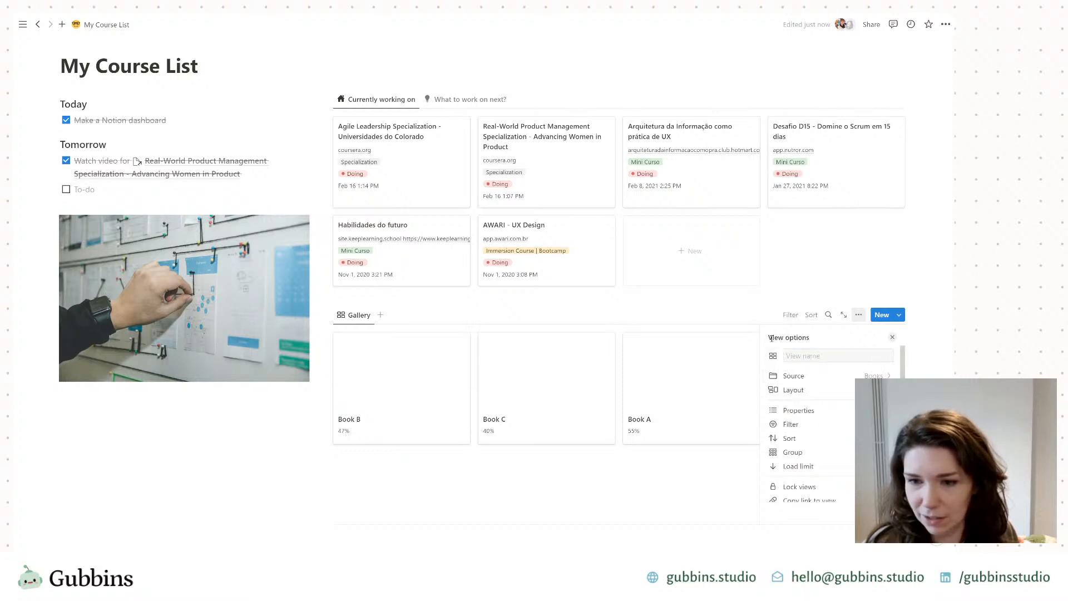
Step: Sort the Books gallery by Progress in descending order and save the sort for everyone
left_click(813, 315)
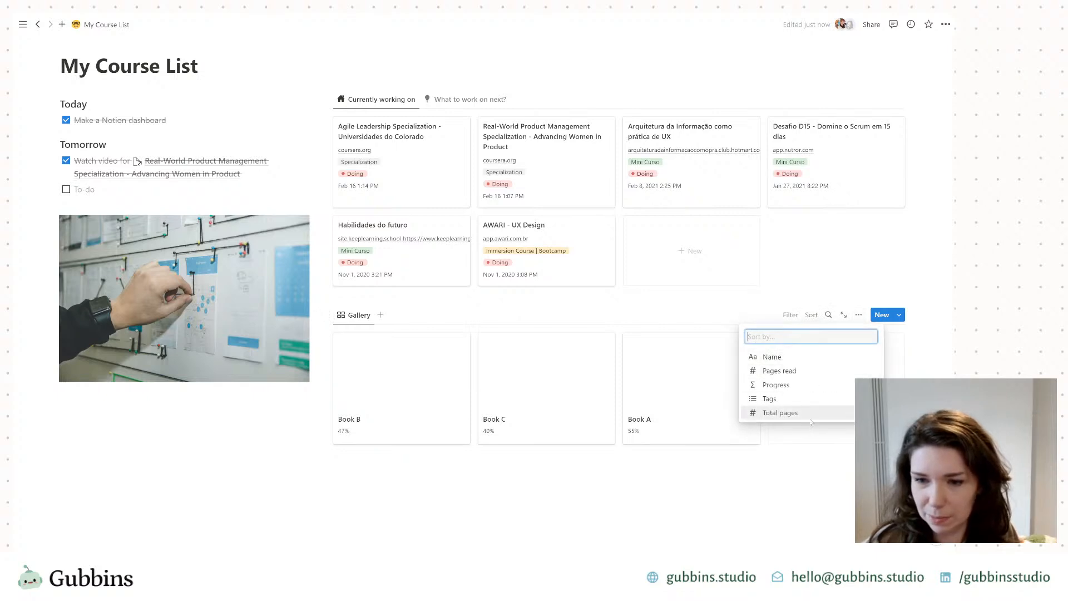
left_click(802, 385)
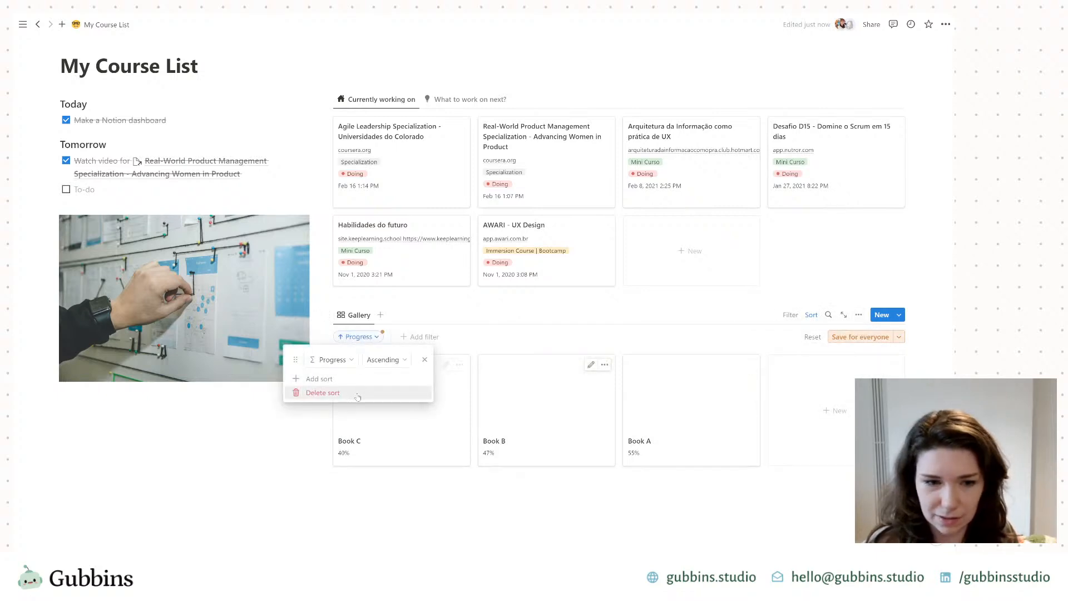
left_click(383, 360)
left_click(368, 392)
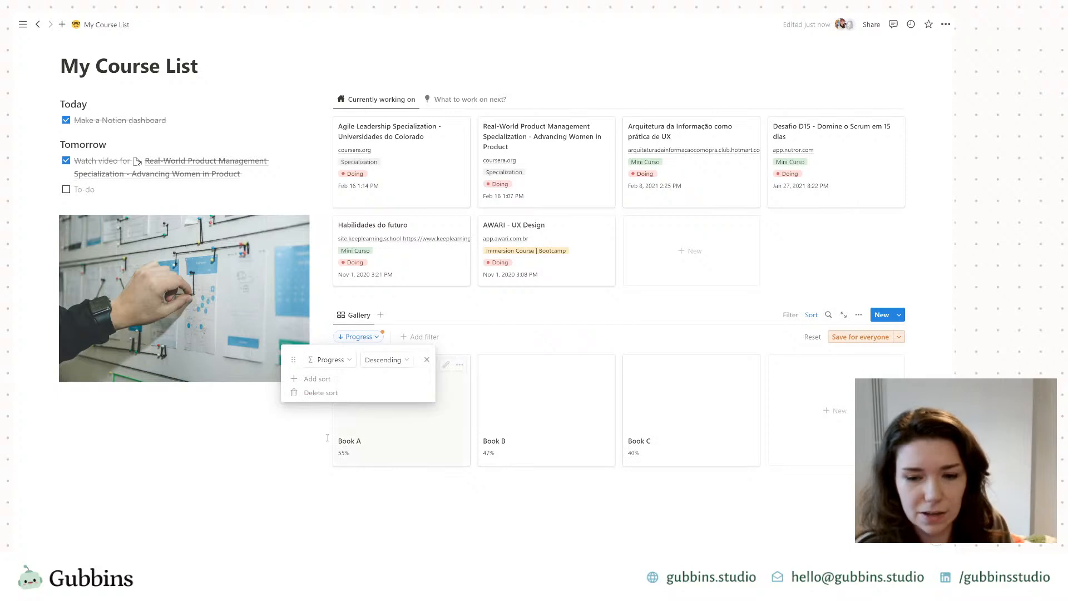
left_click(321, 458)
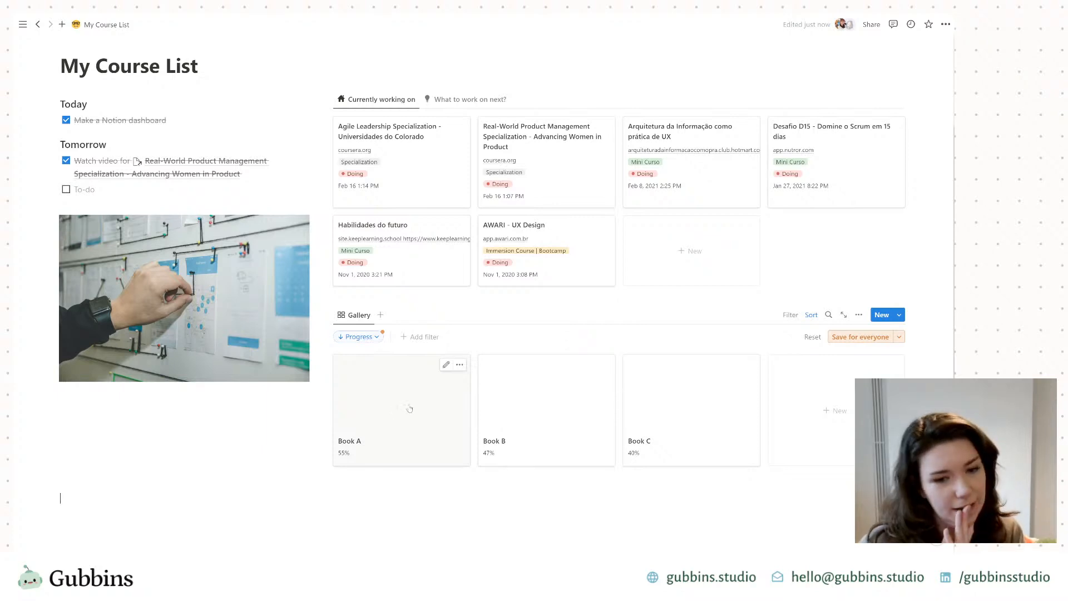
left_click(868, 336)
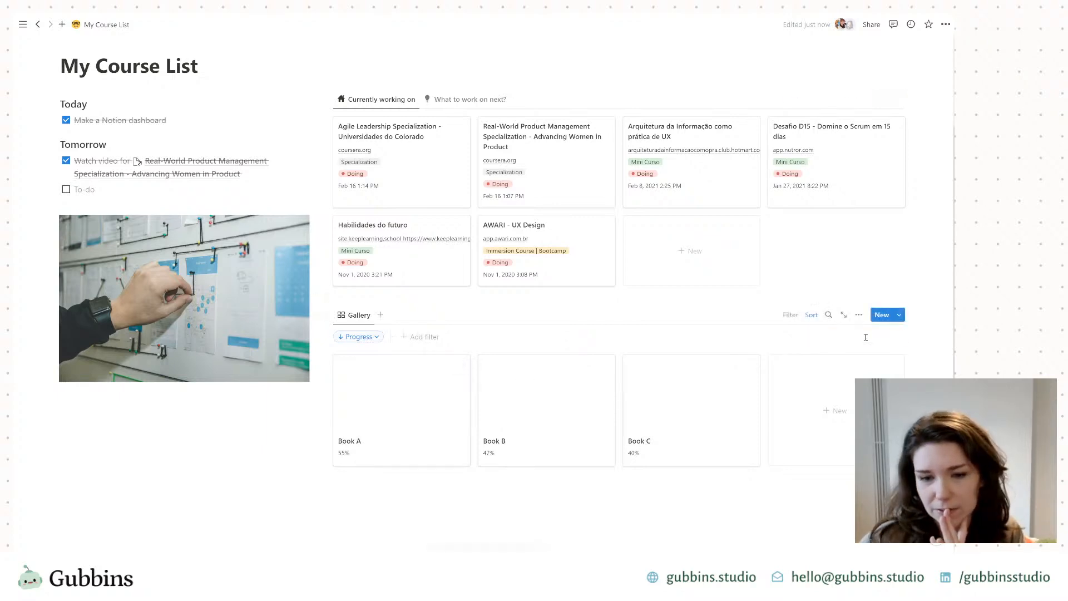
left_click(434, 403)
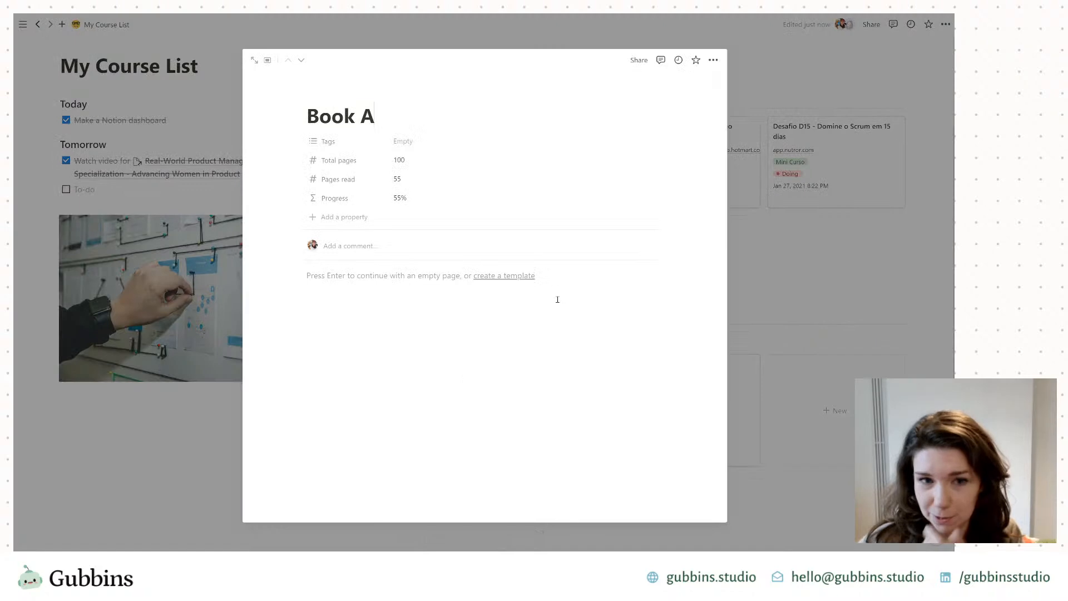
mouse_move(376, 114)
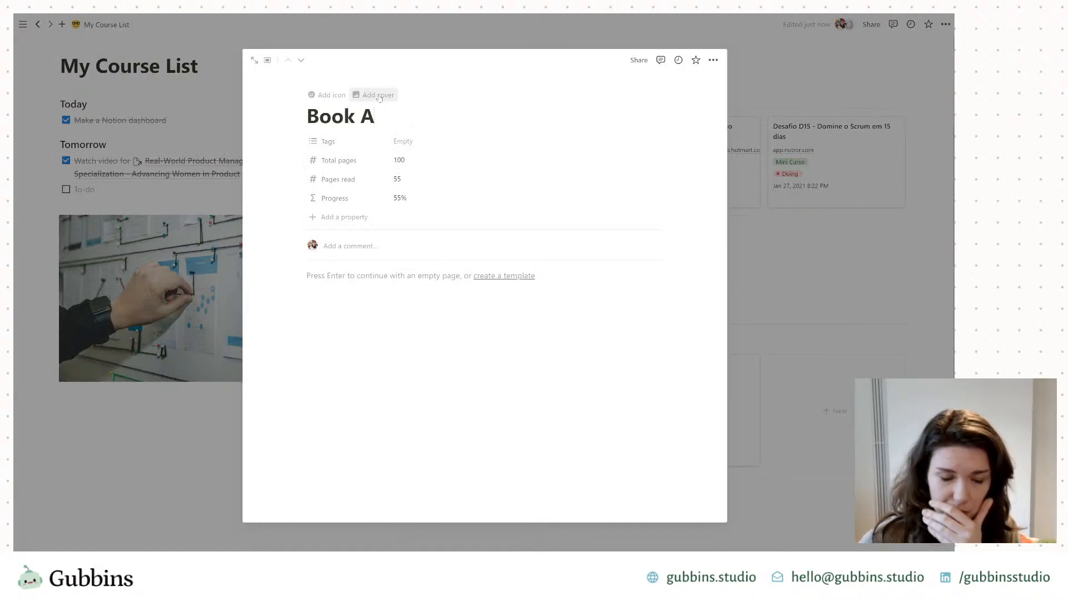
left_click(828, 339)
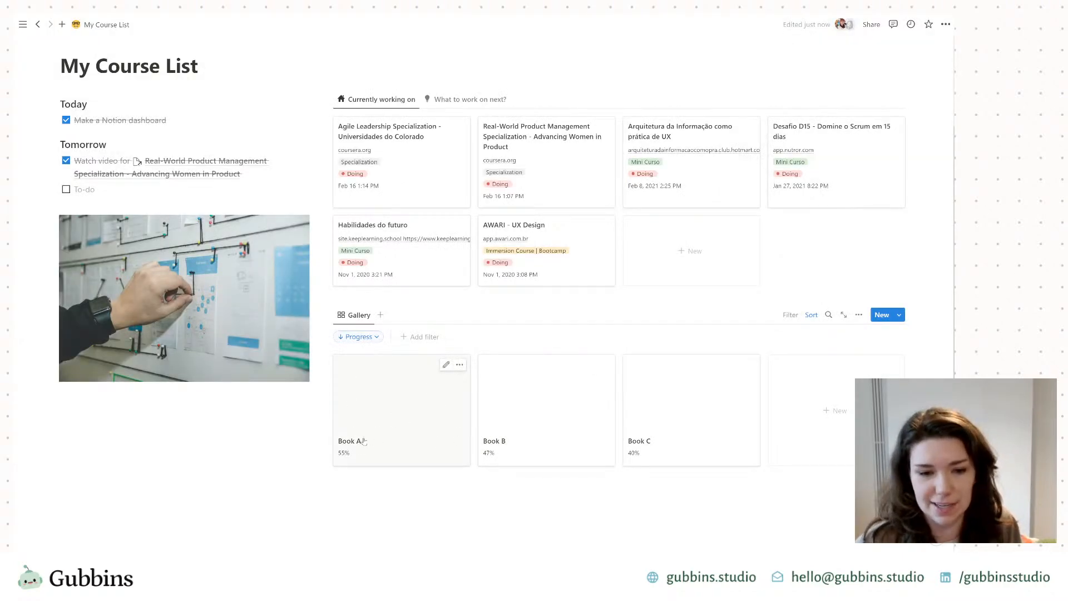
Step: Add a cover to the Book A page using the stacked-books photo from an Unsplash search for "book", and close the page
left_click(415, 413)
left_click(376, 94)
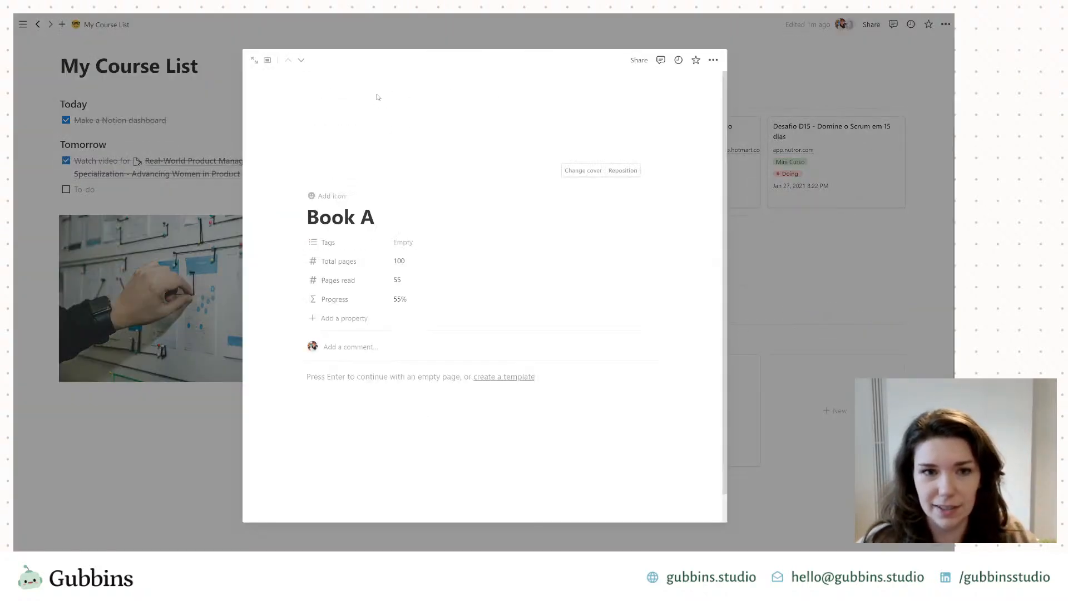
left_click(579, 169)
left_click(552, 191)
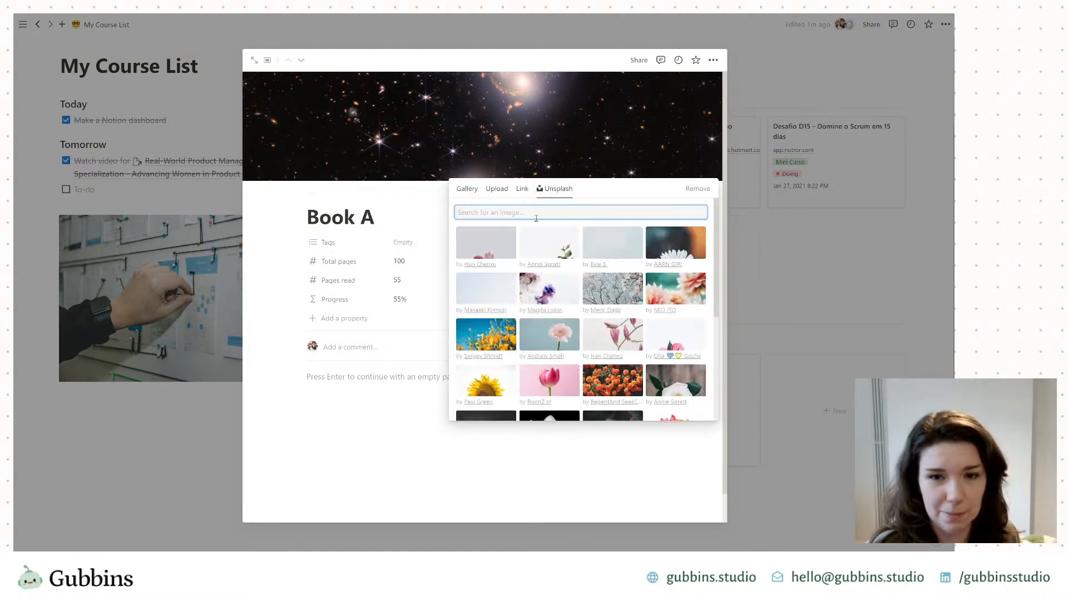
type("book")
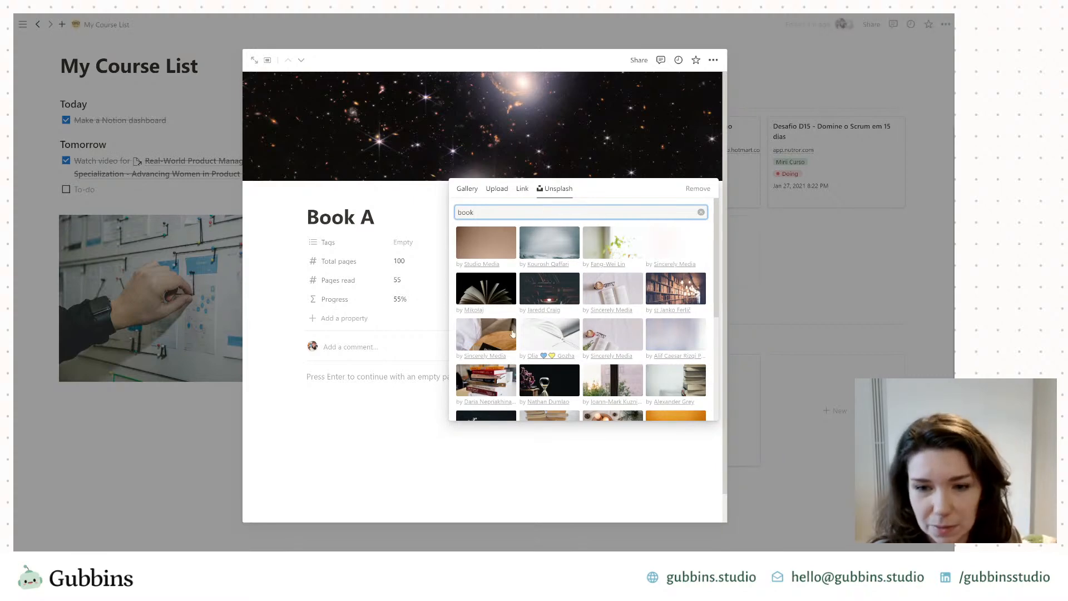
left_click(522, 189)
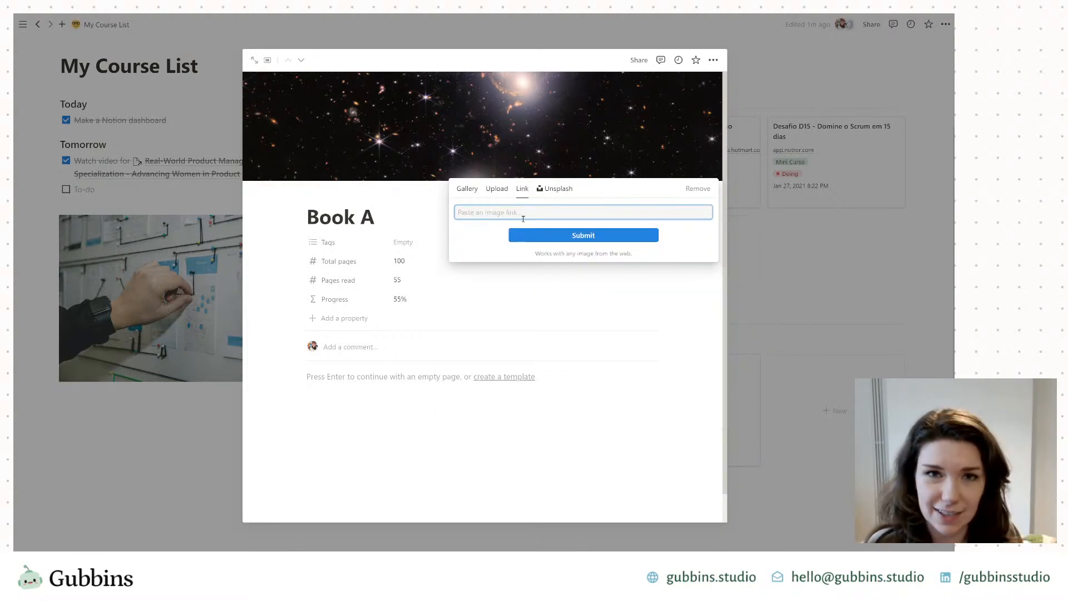
left_click(556, 191)
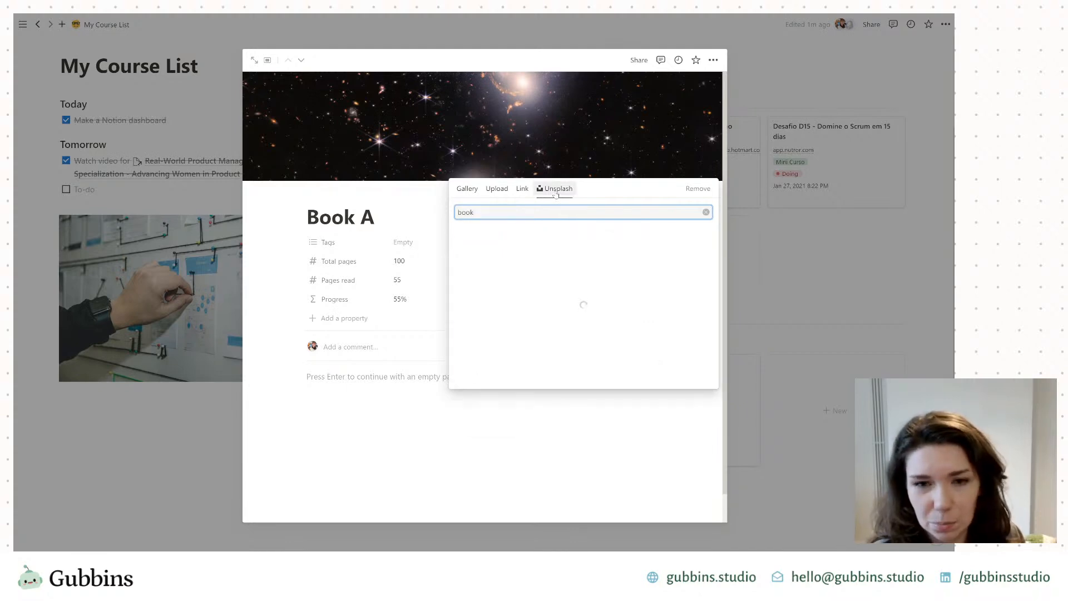
scroll(606, 344, "down", 3)
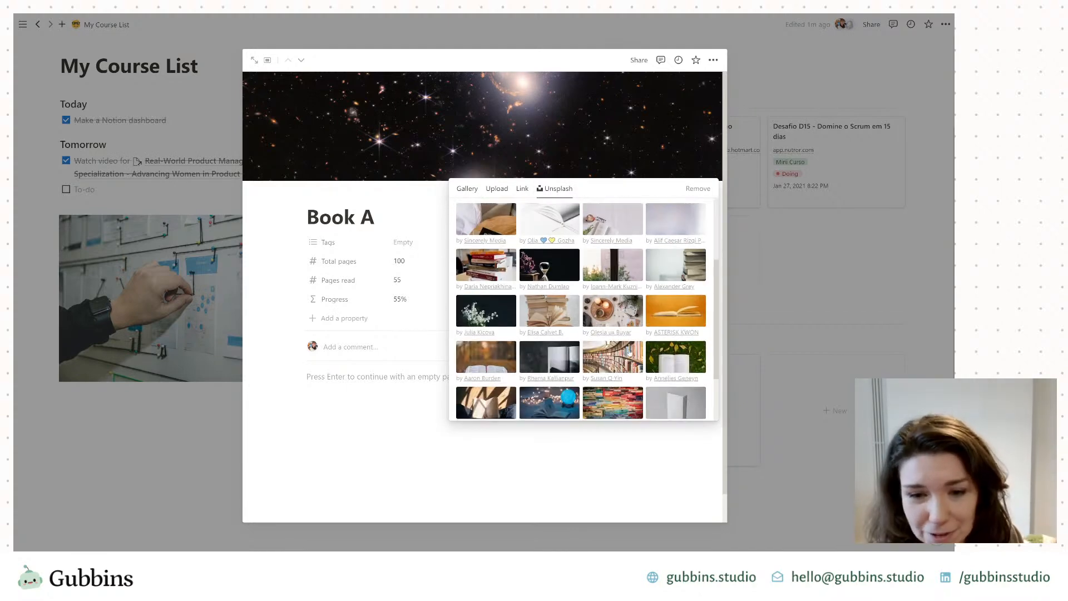
left_click(490, 306)
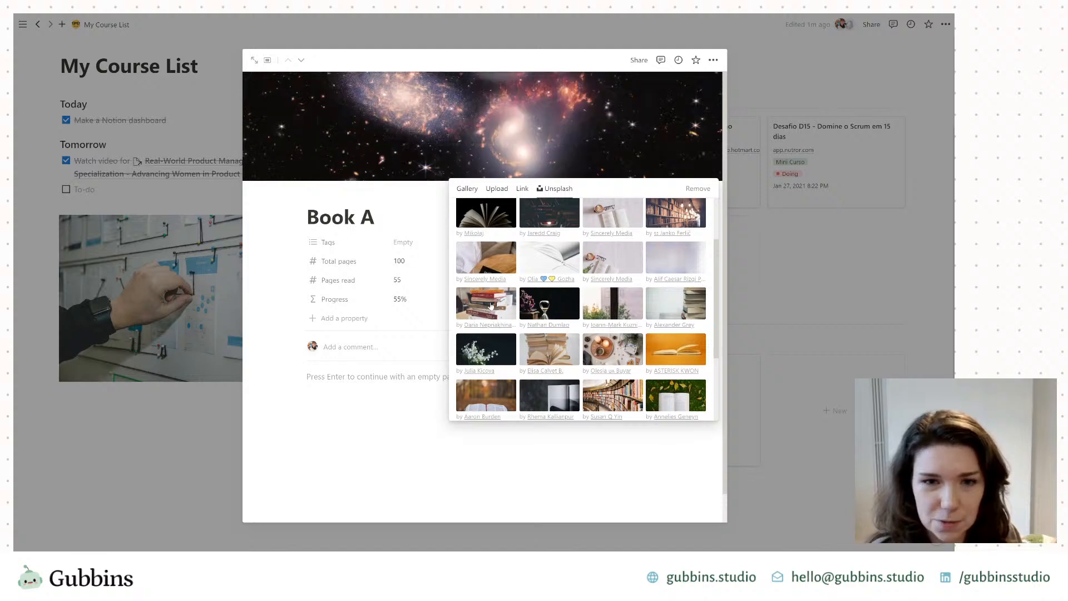
left_click(832, 347)
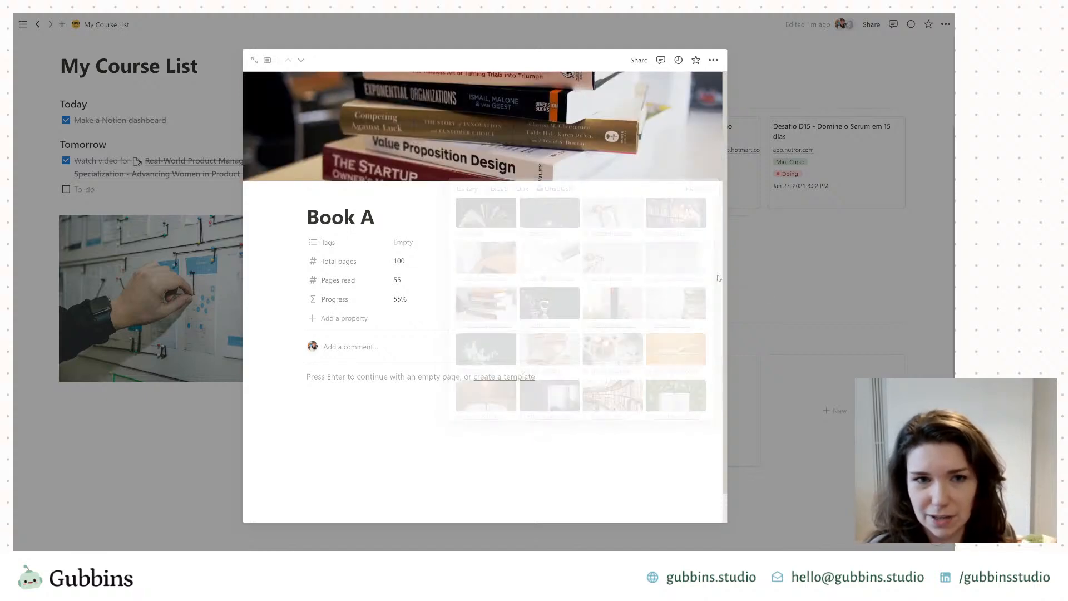
left_click(832, 346)
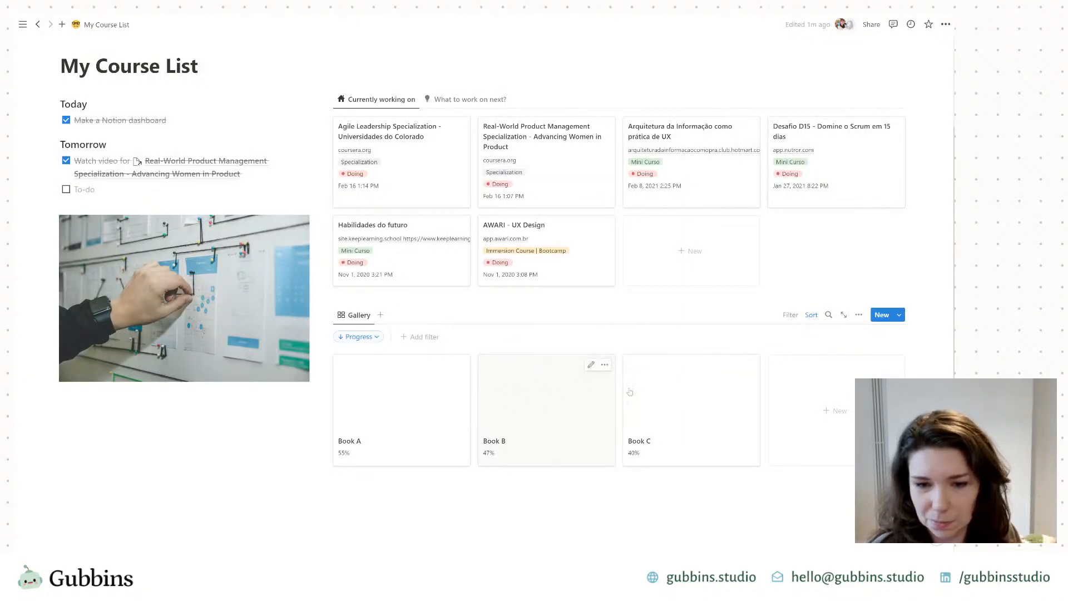
Step: Give the Book B and Book C pages their own cover images and close the pages
left_click(559, 403)
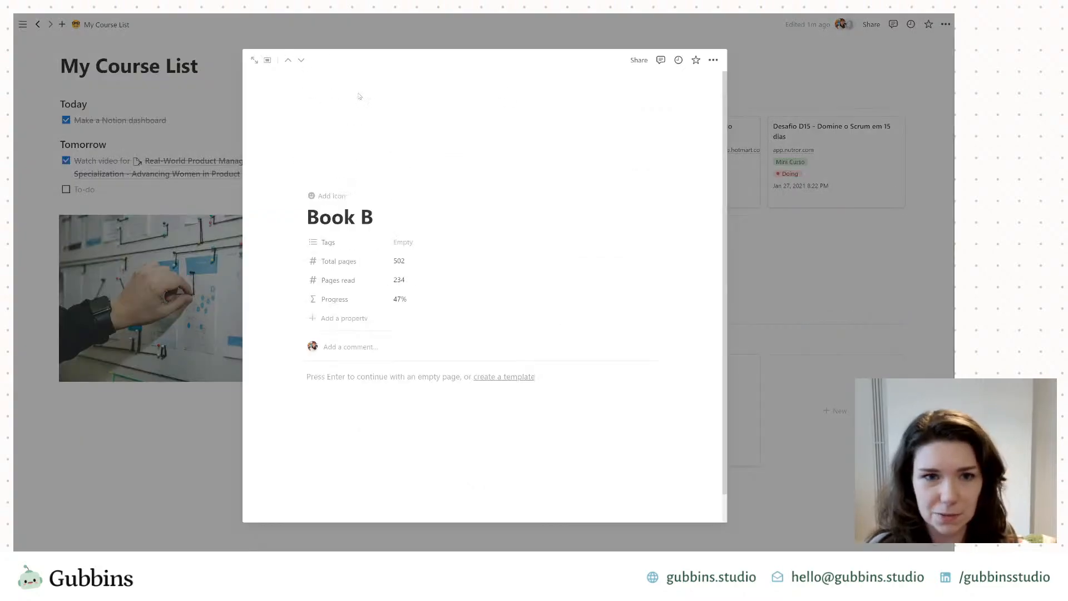
left_click(812, 408)
left_click(690, 401)
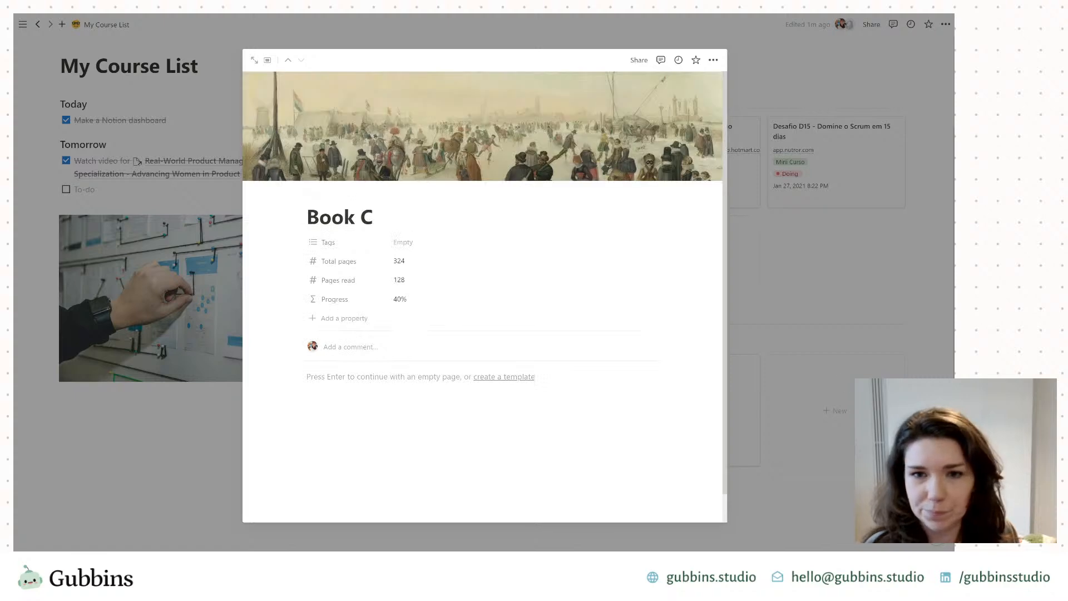
left_click(834, 344)
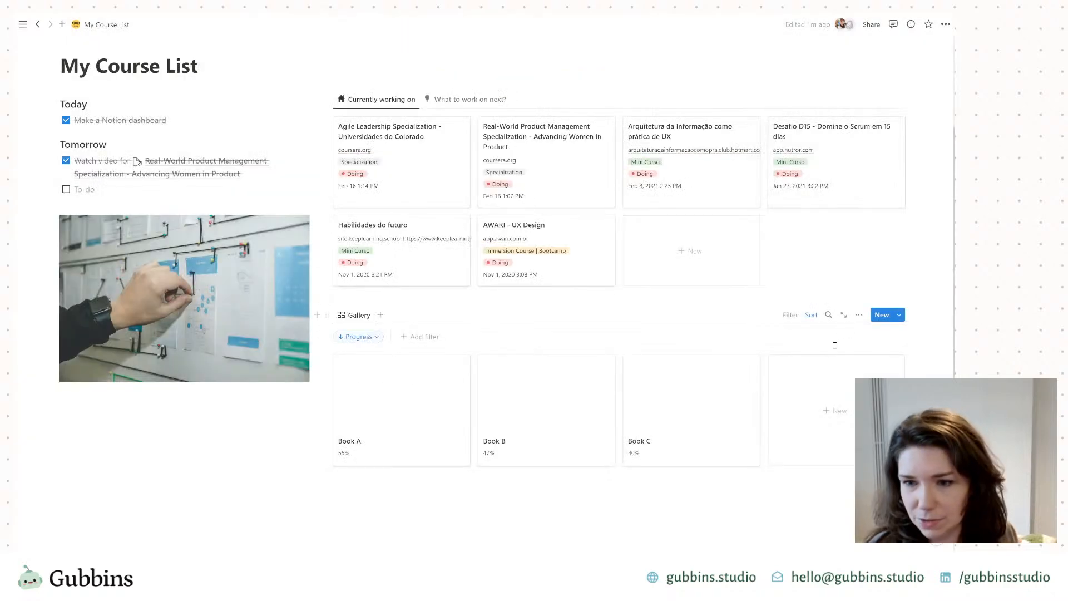
Step: Set the Books gallery's card preview to the page cover
left_click(858, 315)
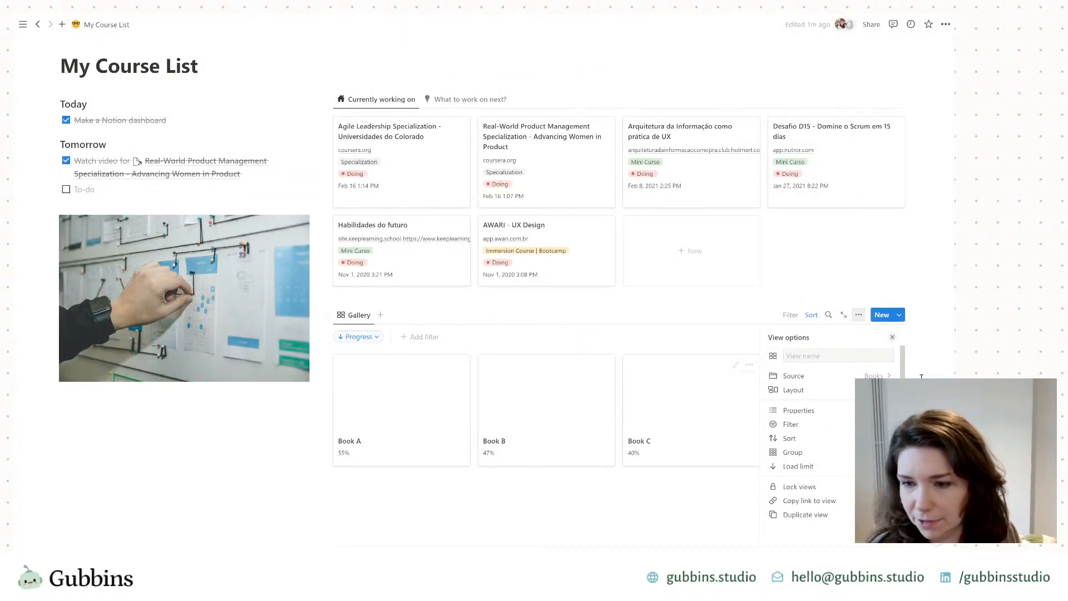
left_click(795, 390)
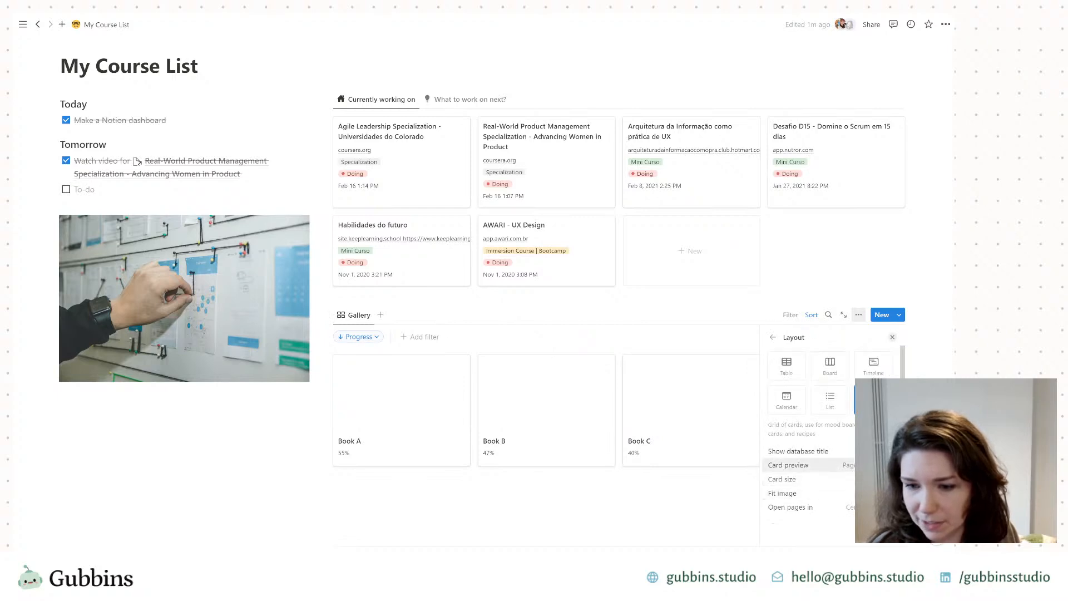
left_click(795, 465)
left_click(790, 492)
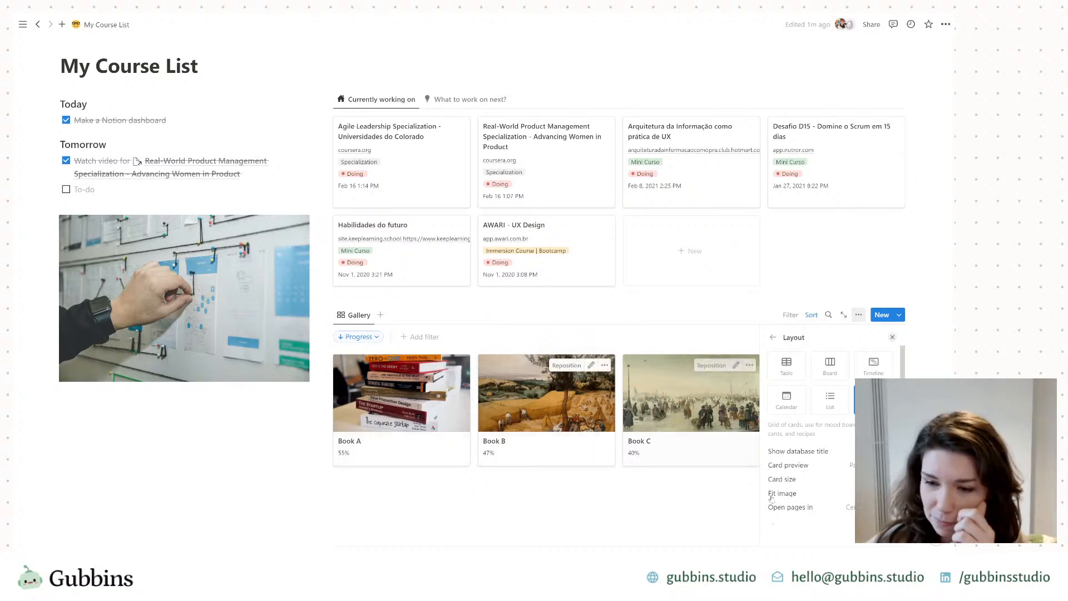
Step: Try the Fit image option on the Books gallery cards, turn it off again, and close the view options
scroll(807, 479, "down", 1)
left_click(806, 480)
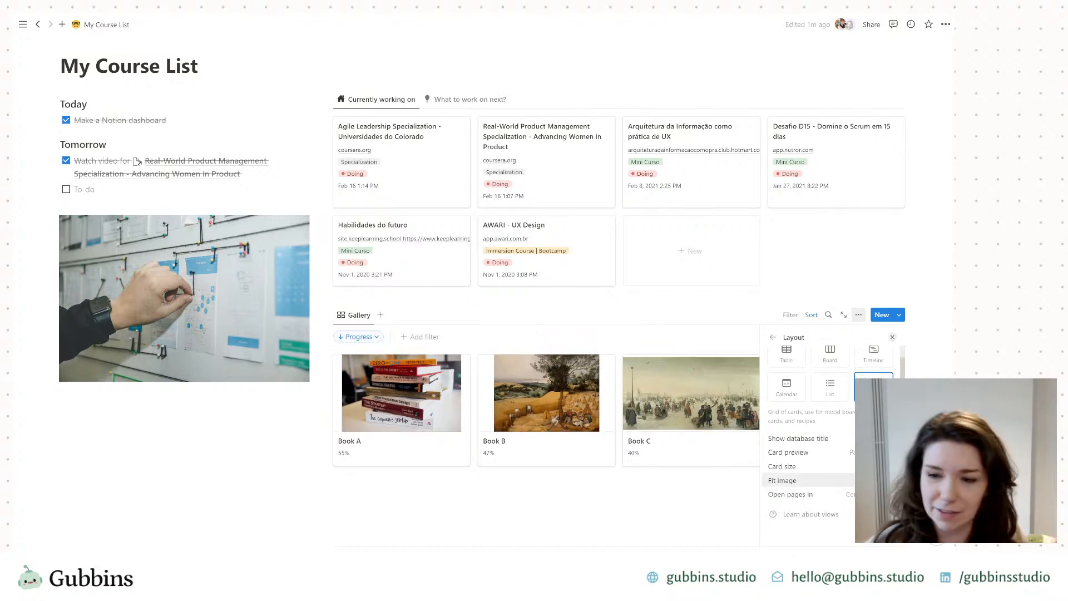
left_click(806, 480)
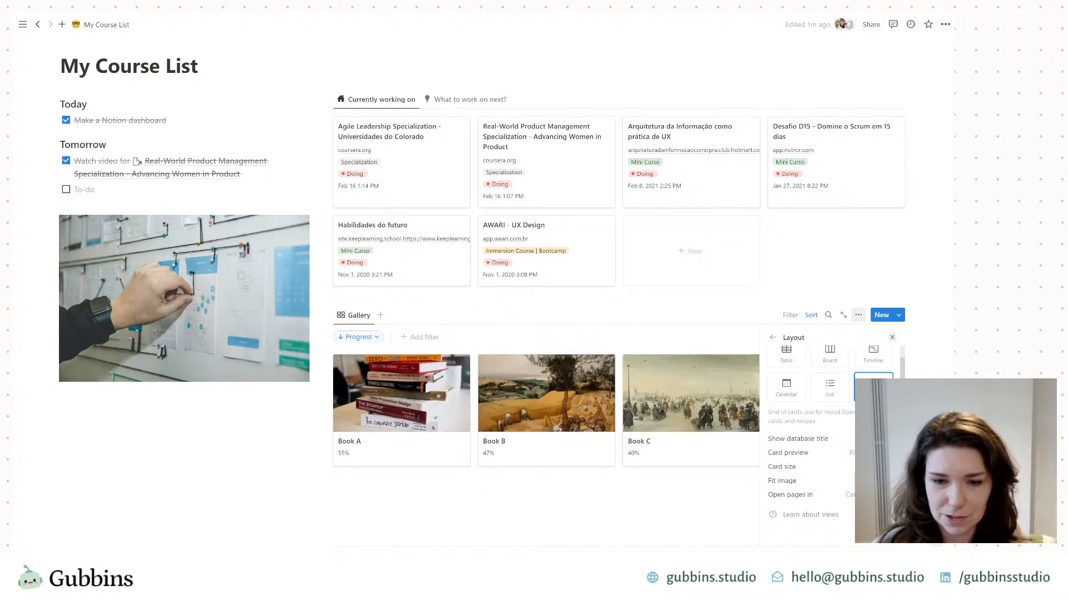
left_click(674, 504)
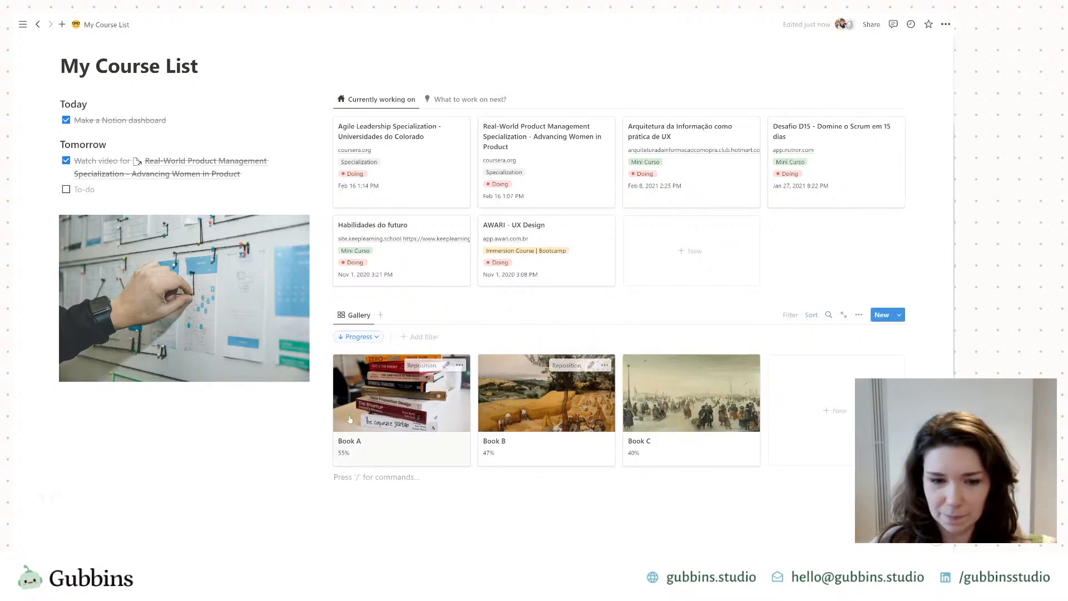
Step: Fill in the empty to-do under Tomorrow with "To this" and start a plain line below it
scroll(293, 476, "up", 2)
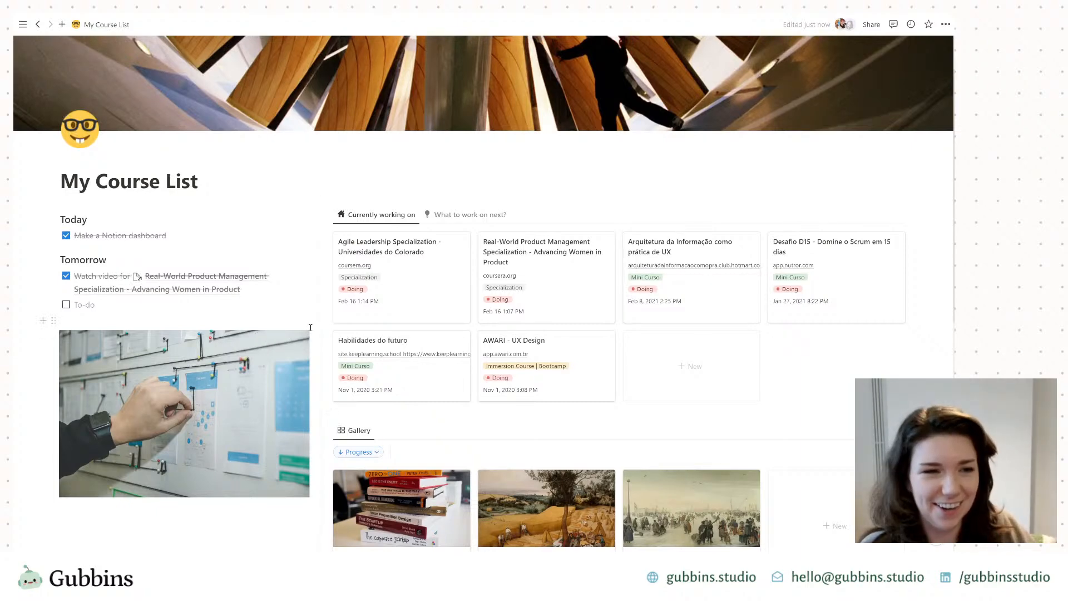
scroll(295, 303, "up", 2)
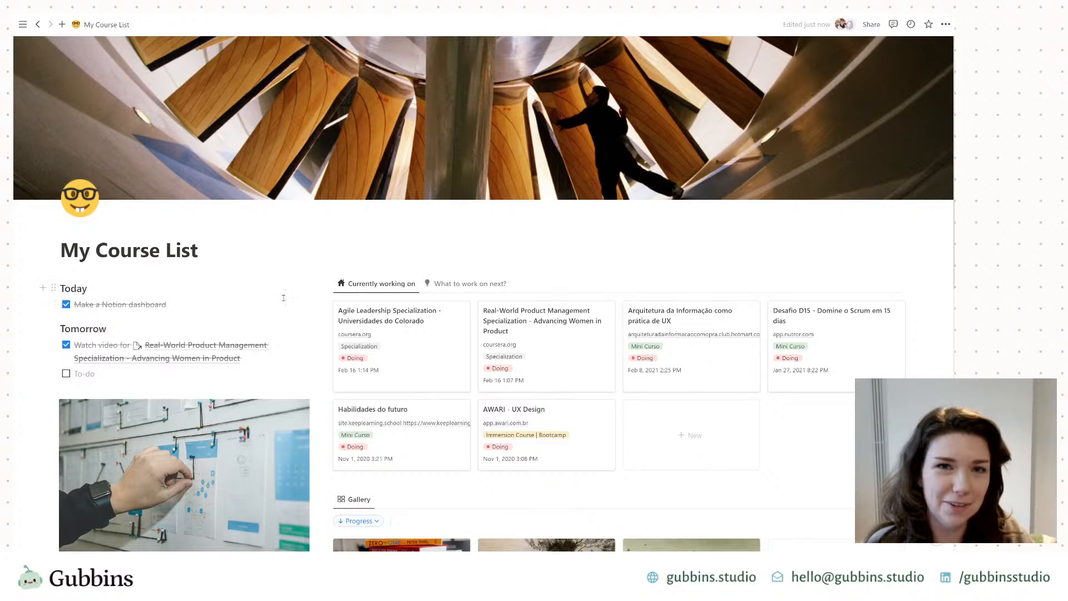
scroll(233, 338, "down", 3)
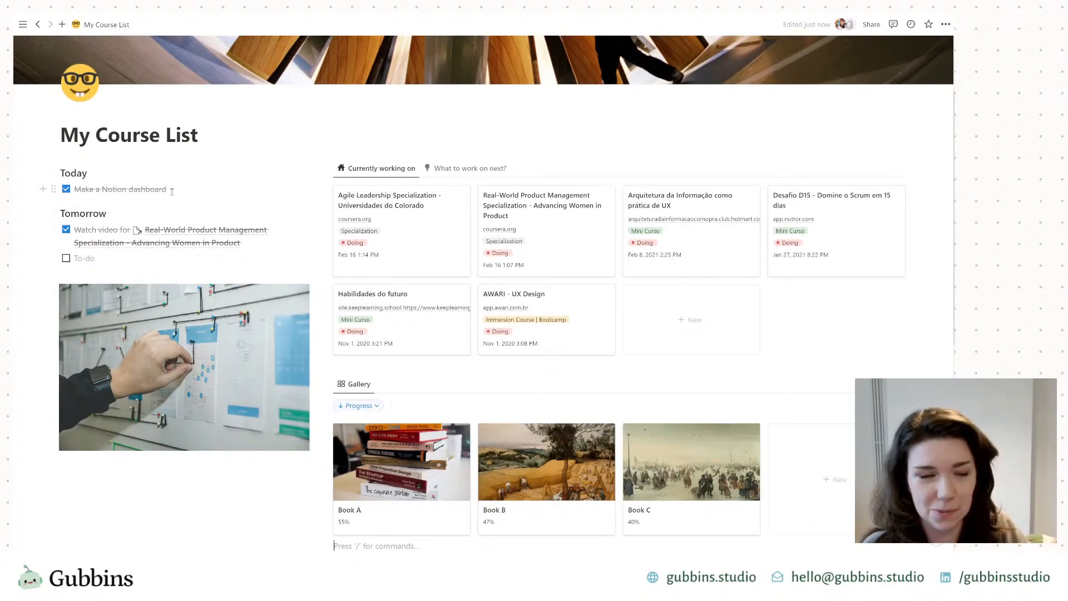
left_click(101, 260)
type("To this")
key("Return")
key("Return")
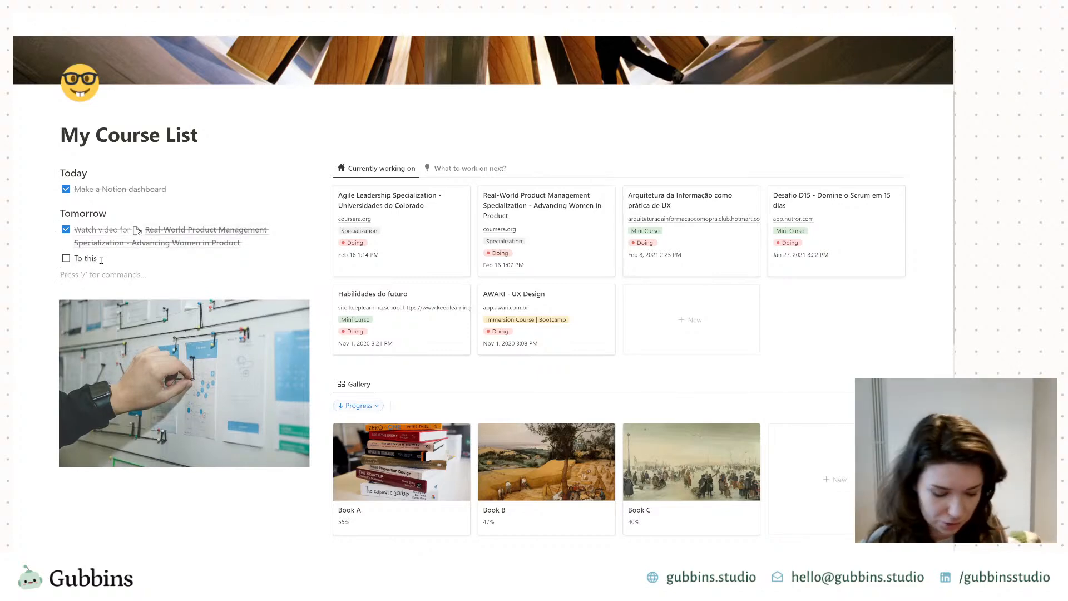
Step: Add a level 3 heading "Future" below the Tomorrow list, with a to-do reading "This" followed by a link to the Book A page
type("/h3")
key("Return")
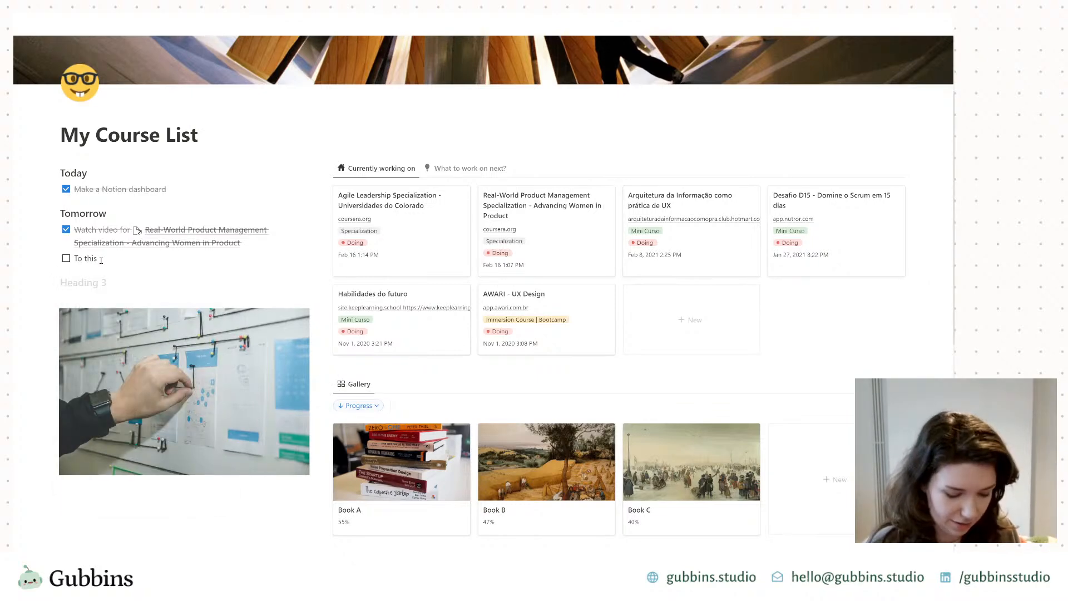
type("Future")
key("Return")
type("[]This ")
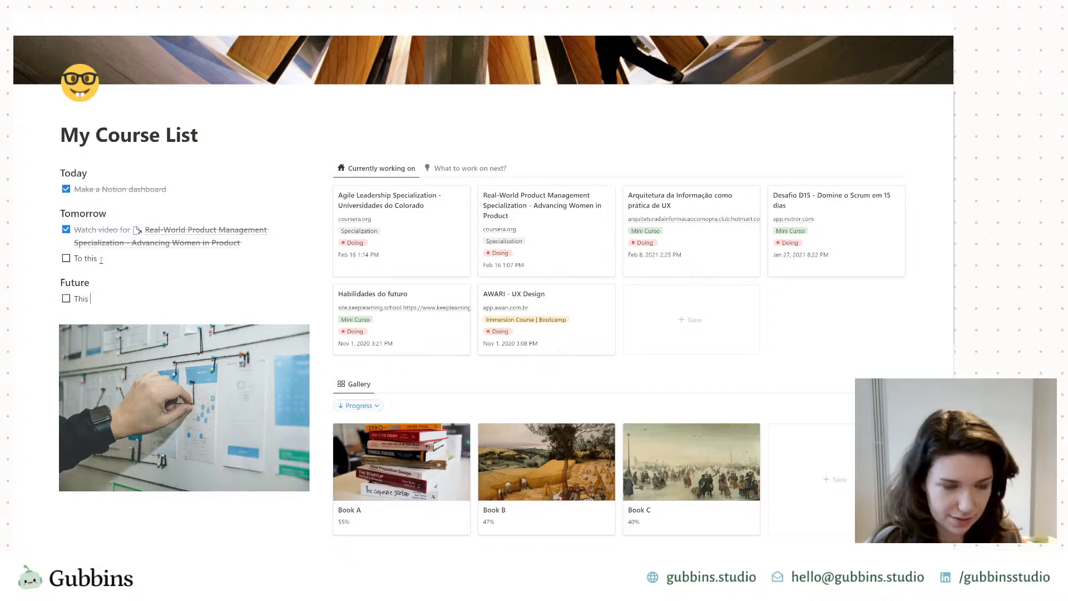
type("@")
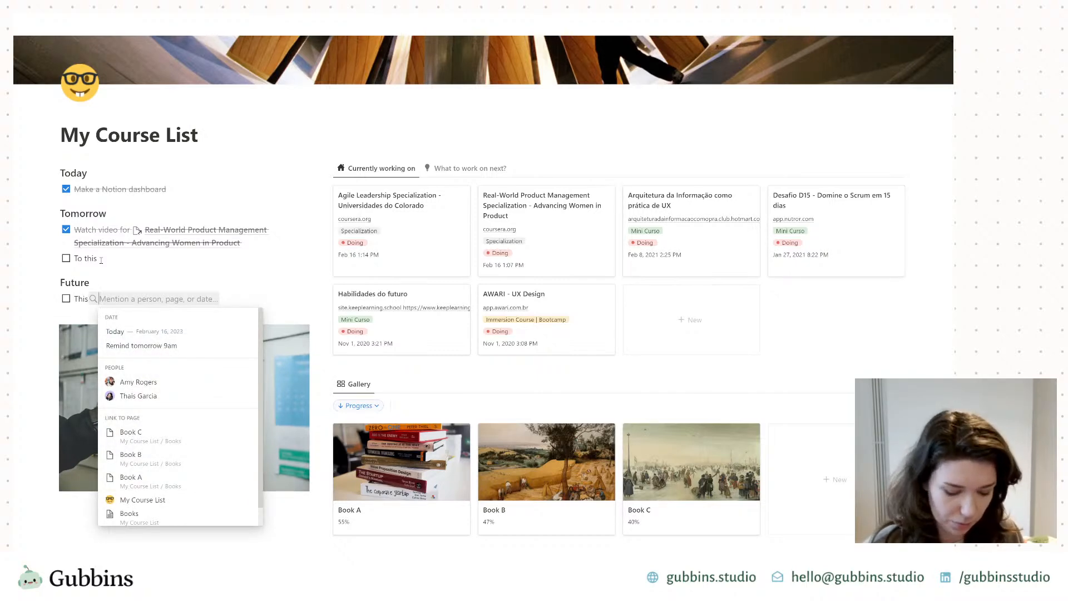
type("book")
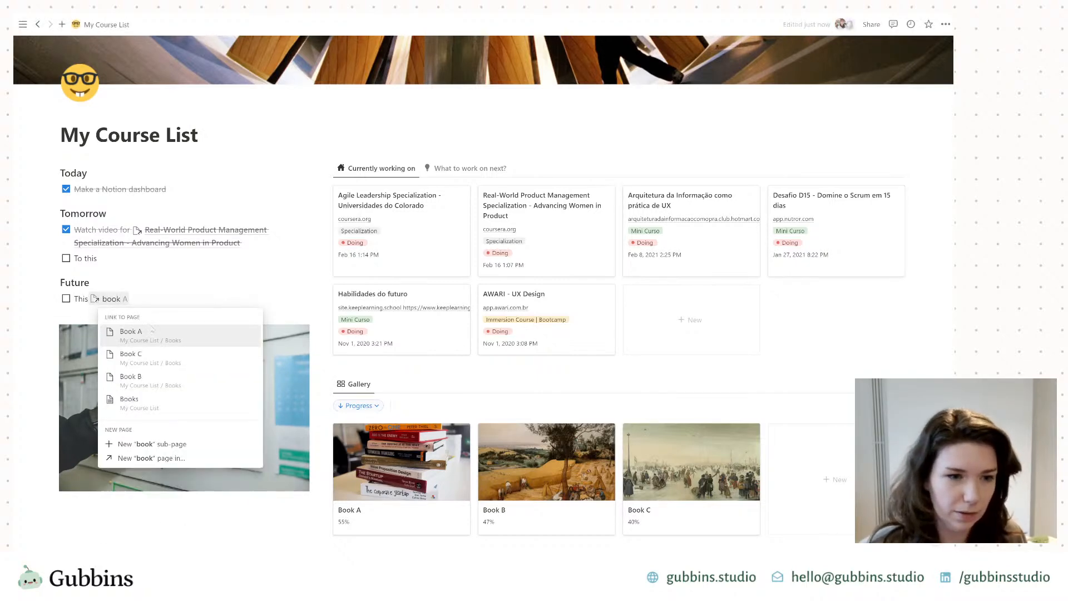
key("Return")
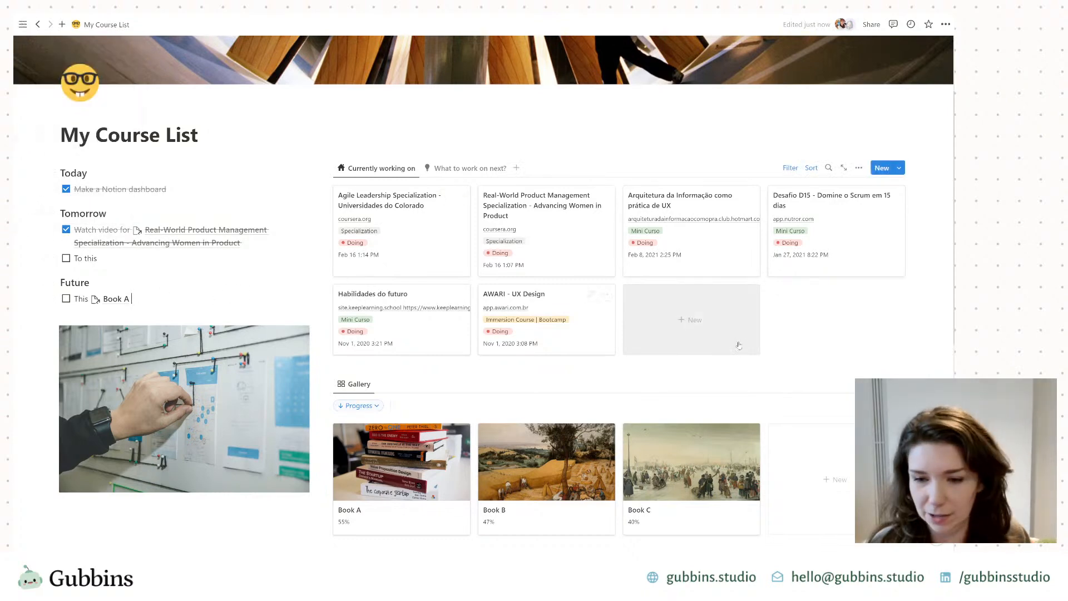
Step: Review the finished dashboard, including the Agile Leadership Specialization course page and the "Currently working on" and "What to work on next?" views
scroll(444, 408, "down", 2)
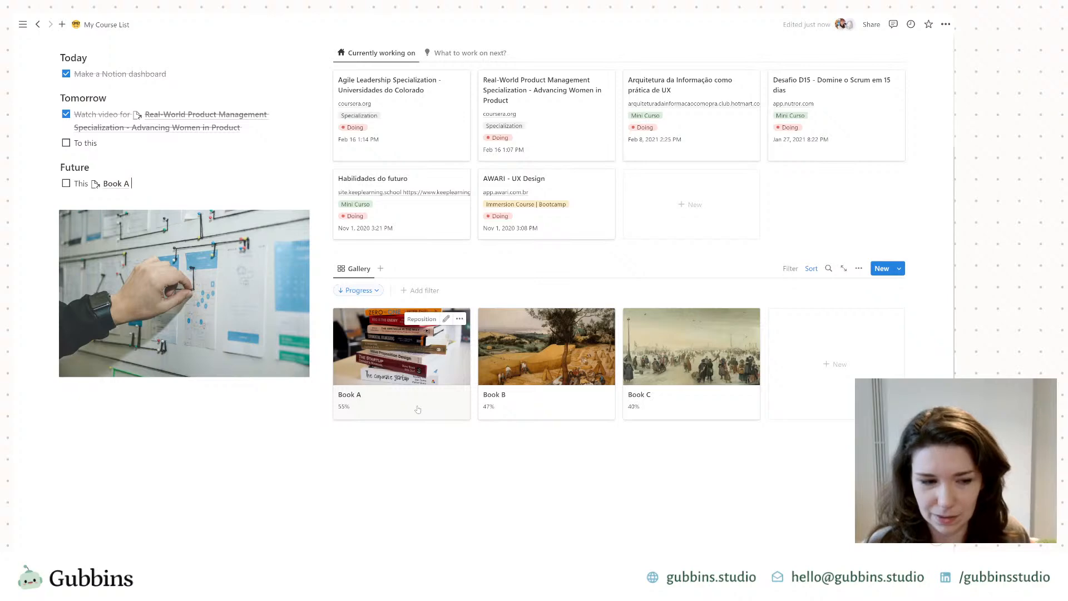
scroll(250, 445, "up", 4)
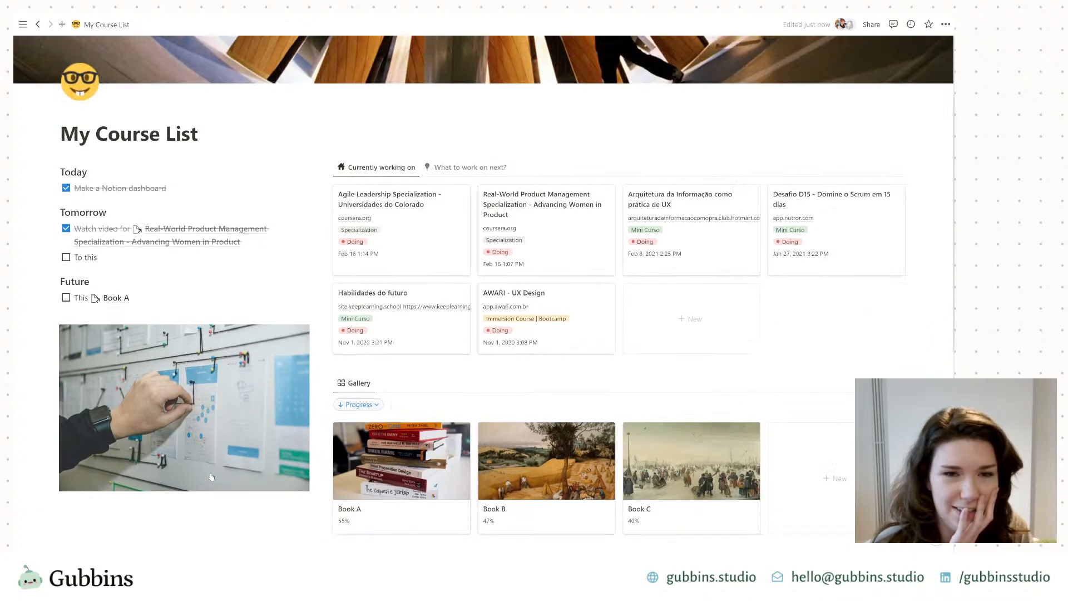
scroll(229, 484, "down", 1)
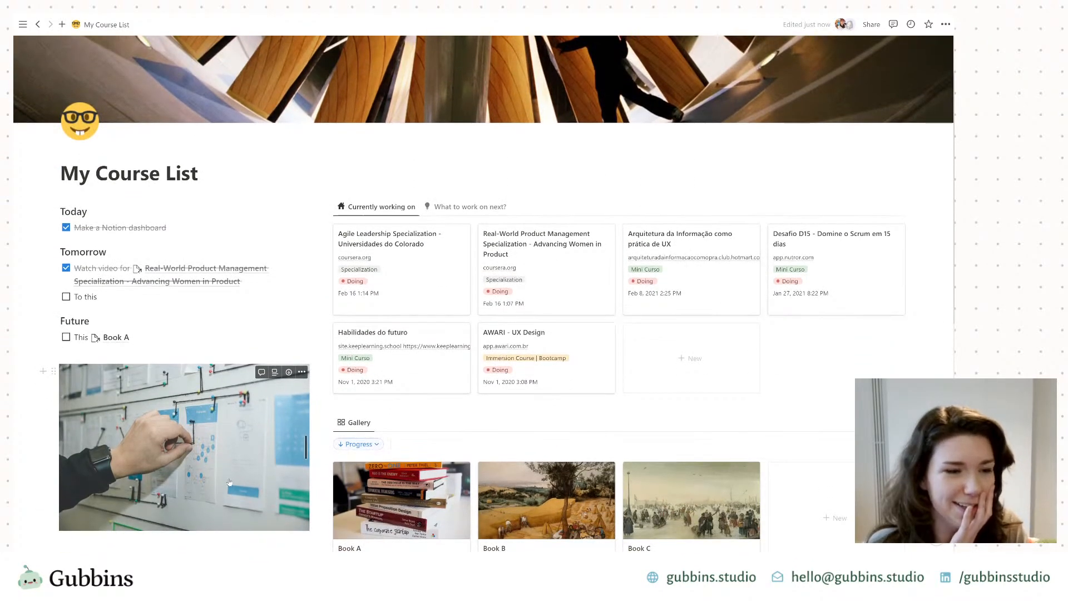
scroll(237, 482, "up", 2)
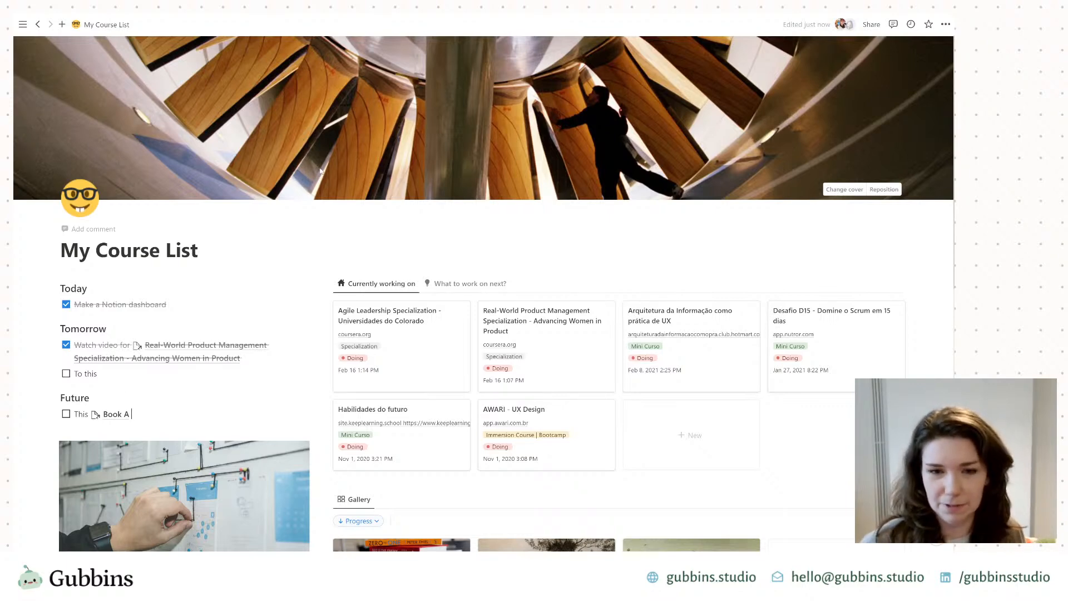
left_click(423, 351)
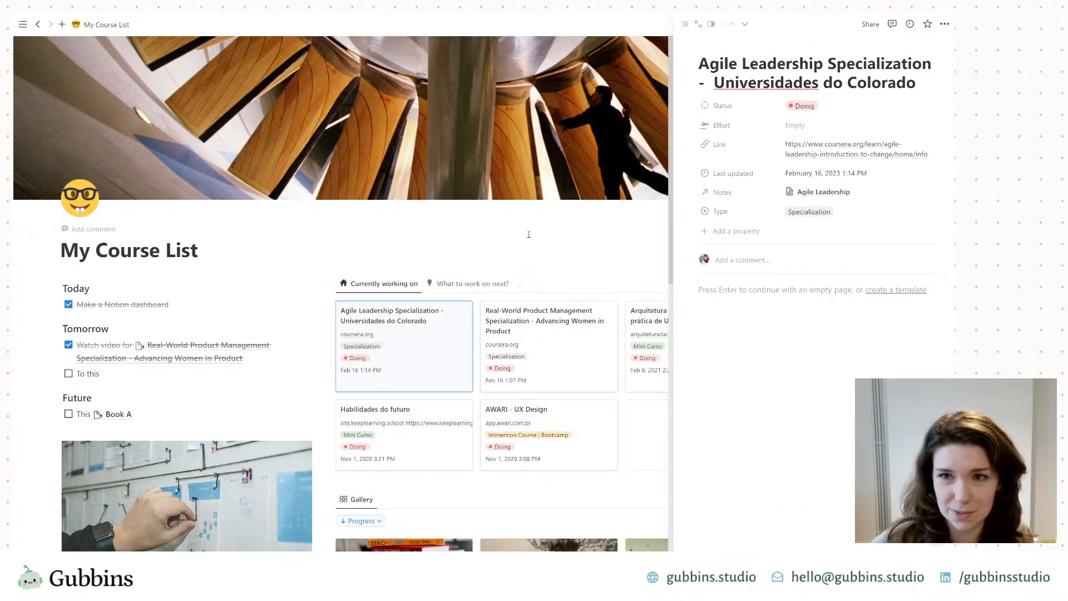
left_click(528, 234)
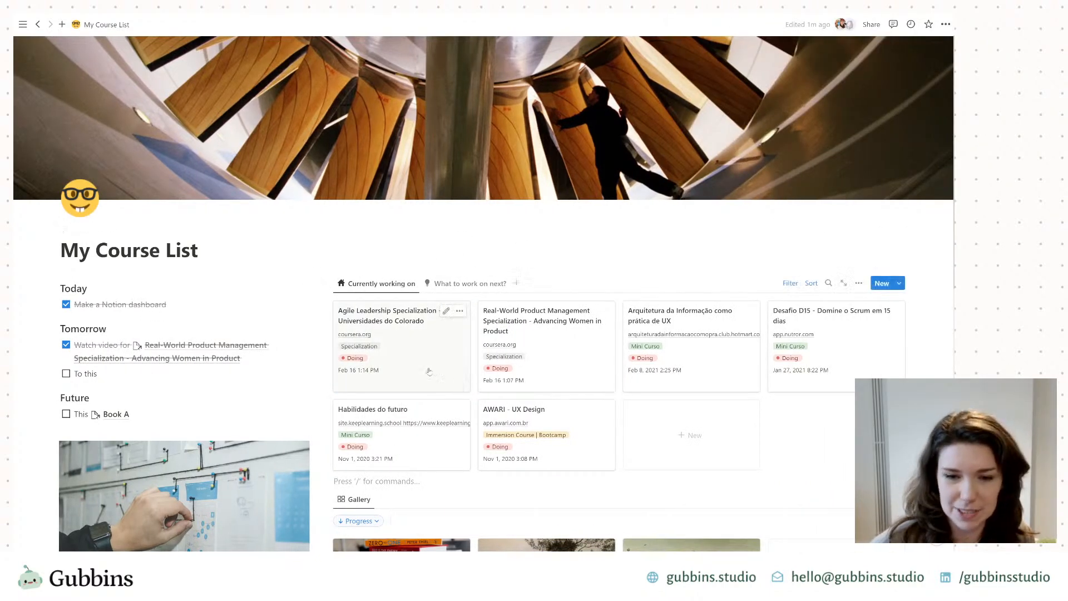
scroll(435, 375, "down", 2)
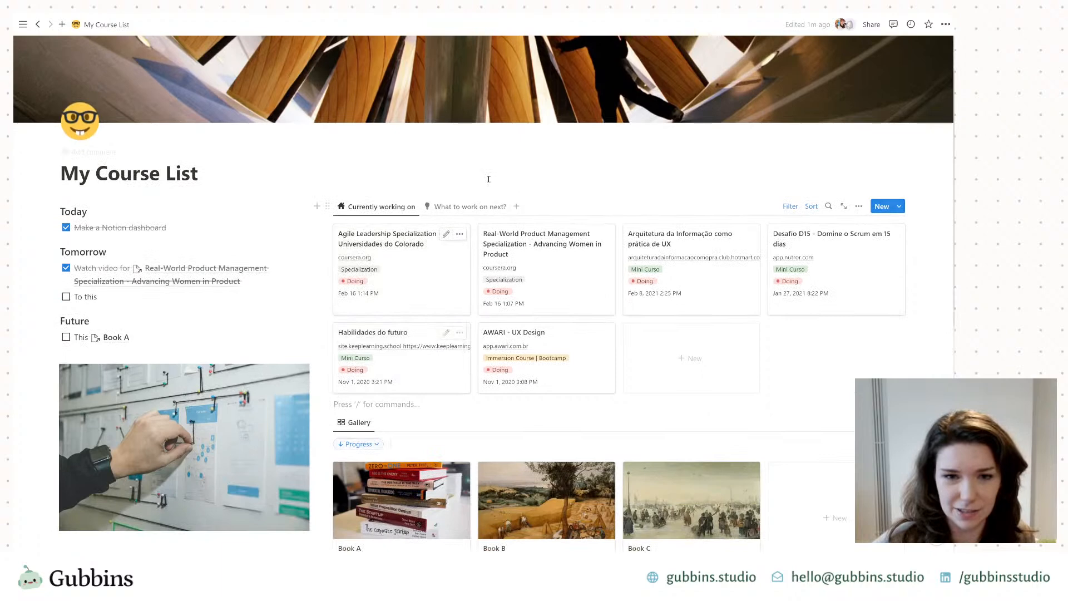
left_click(460, 207)
left_click(372, 209)
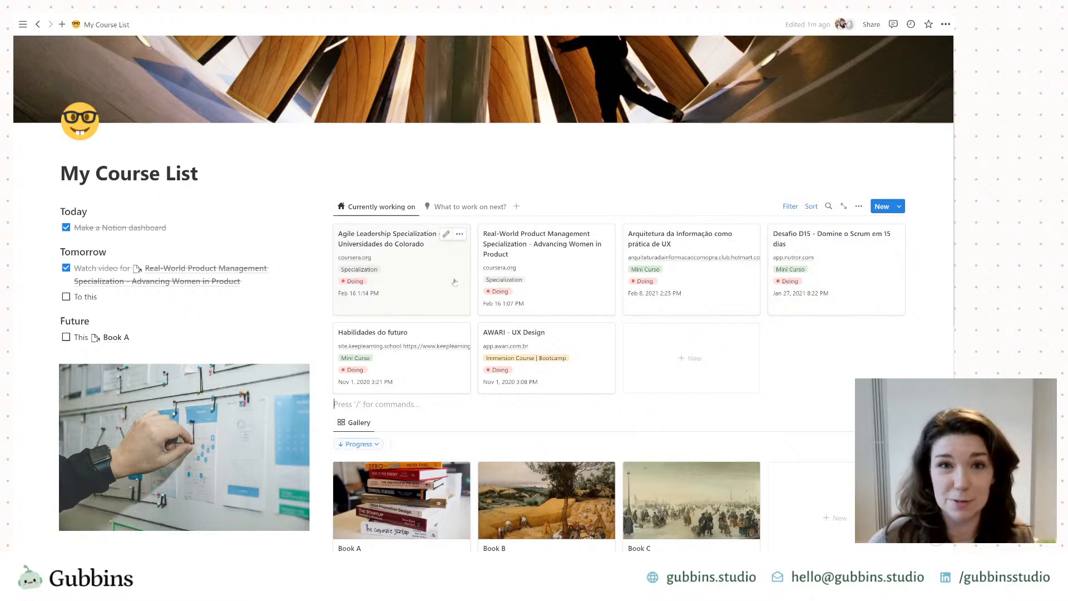
Step: Open the Agile Leadership Specialization course, show the "What to work on next?" view beside it, and close the course page
left_click(445, 293)
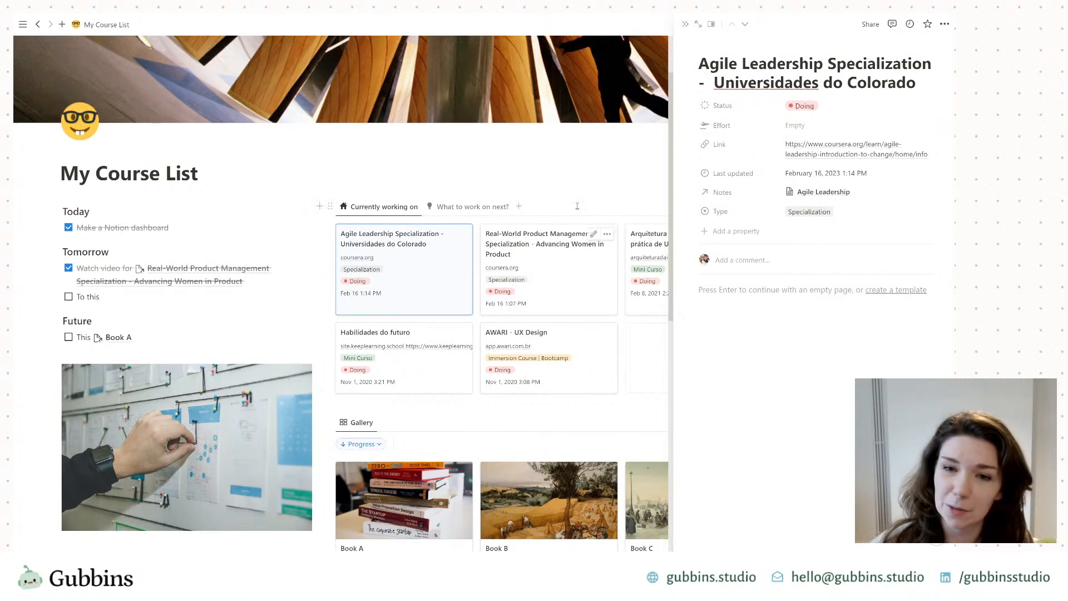
left_click(466, 207)
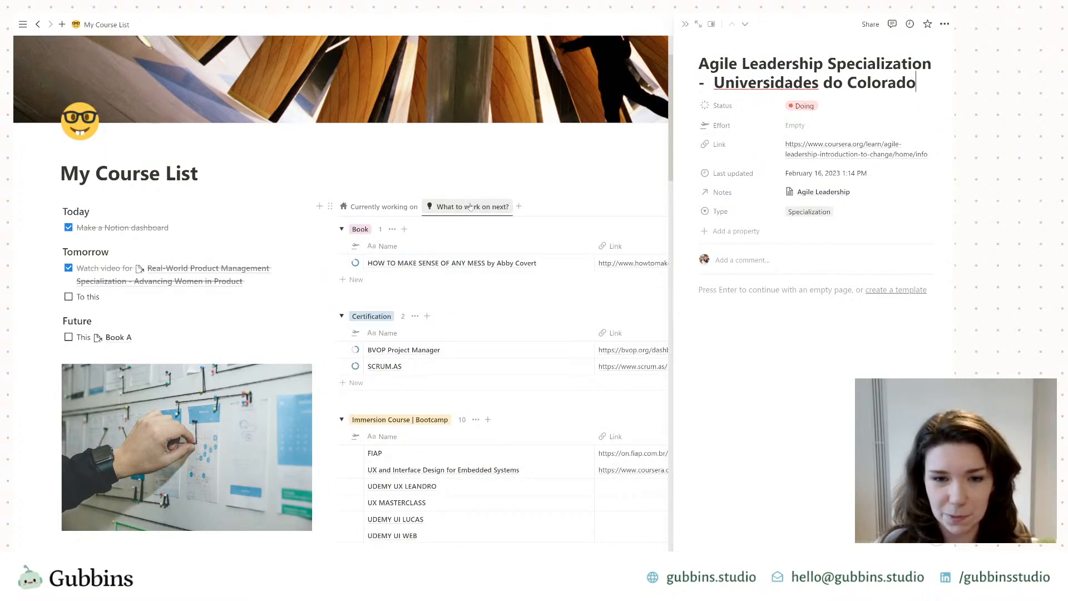
left_click(618, 185)
mouse_move(355, 353)
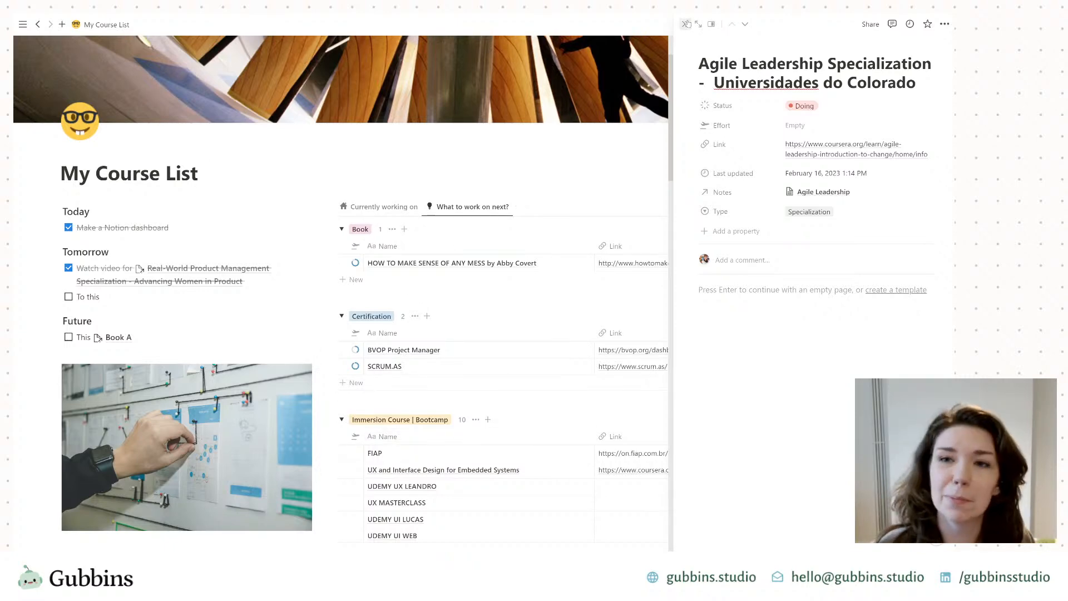
left_click(647, 40)
Step: Open the Notes database from My Course List and widen its Media column so the course name fits on one line
scroll(227, 382, "down", 20)
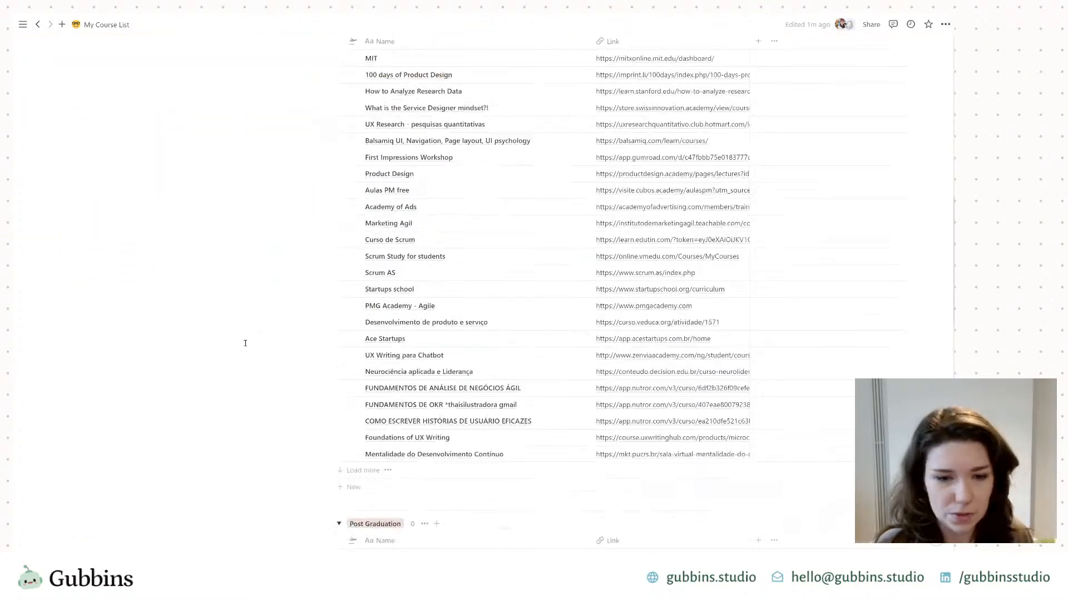
scroll(227, 382, "down", 6)
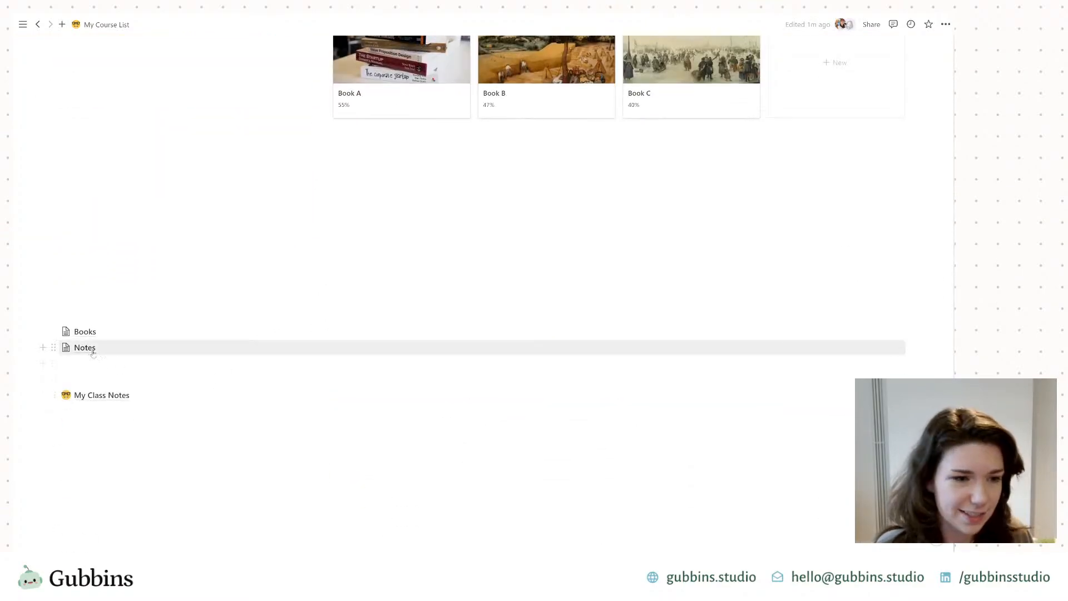
left_click(84, 348)
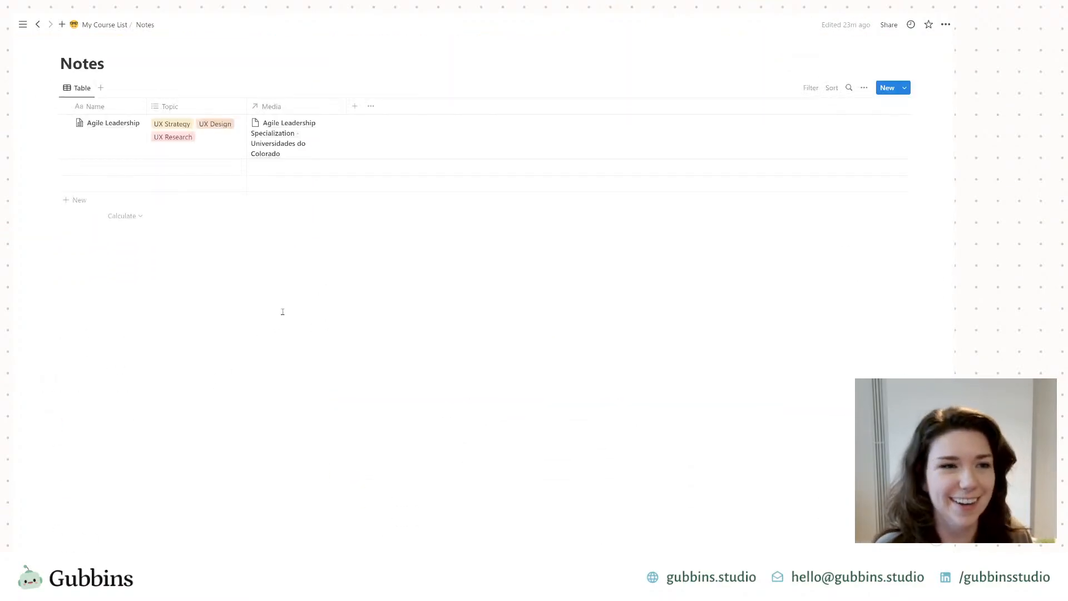
left_click_drag(346, 107, 475, 111)
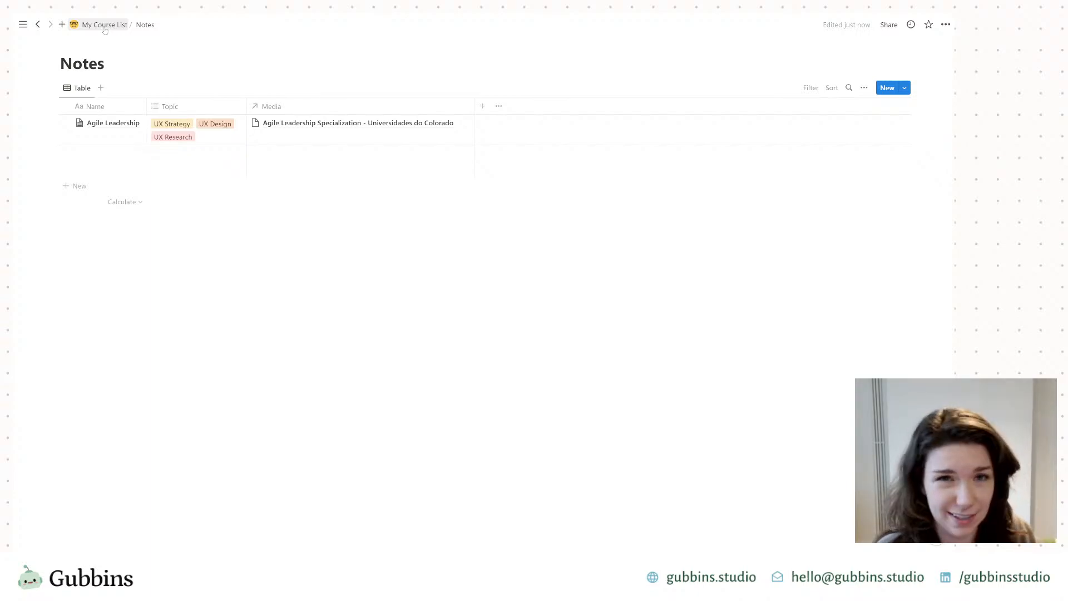
Step: Return to My Course List, look over the subpages at its end, and reopen the Notes database
left_click(104, 29)
scroll(236, 367, "down", 6)
scroll(236, 367, "down", 20)
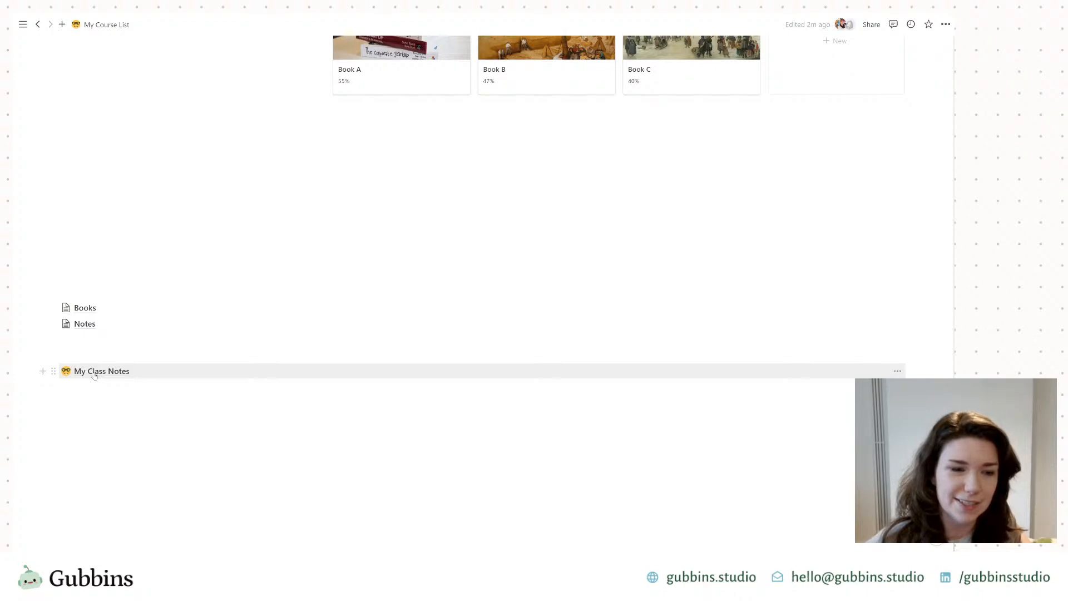
left_click(86, 323)
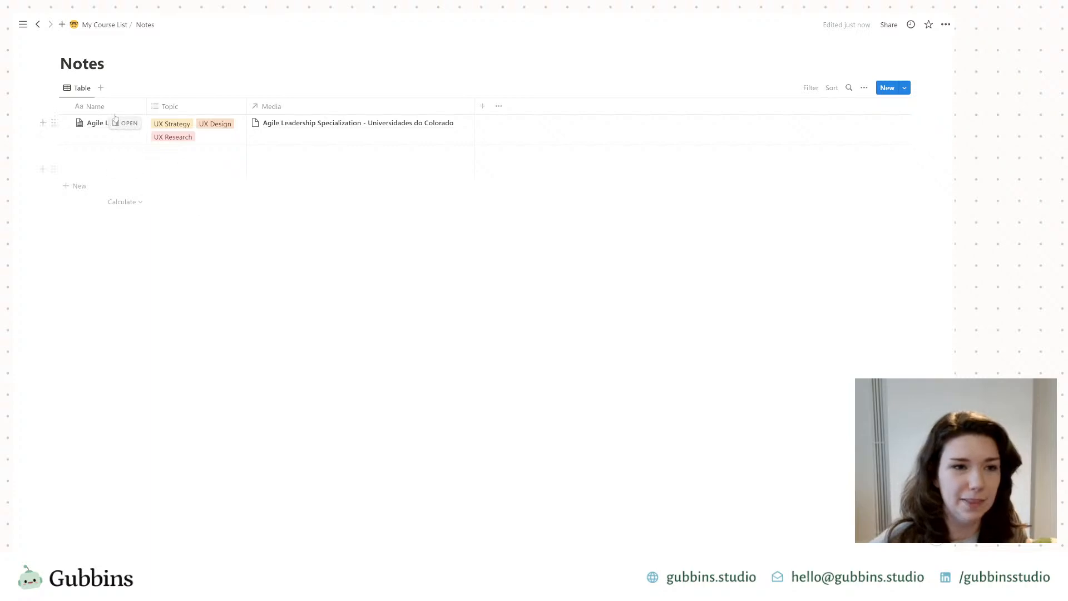
Step: Look at the Agile Leadership note, return to My Course List, and show its "Currently working on" view with the book gallery
left_click(126, 123)
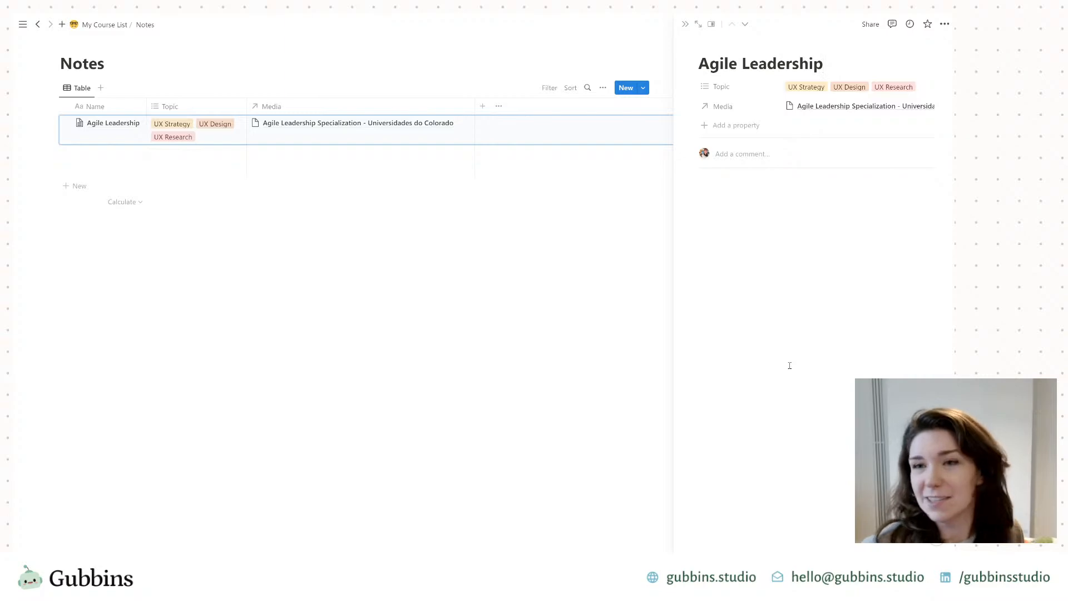
left_click(111, 25)
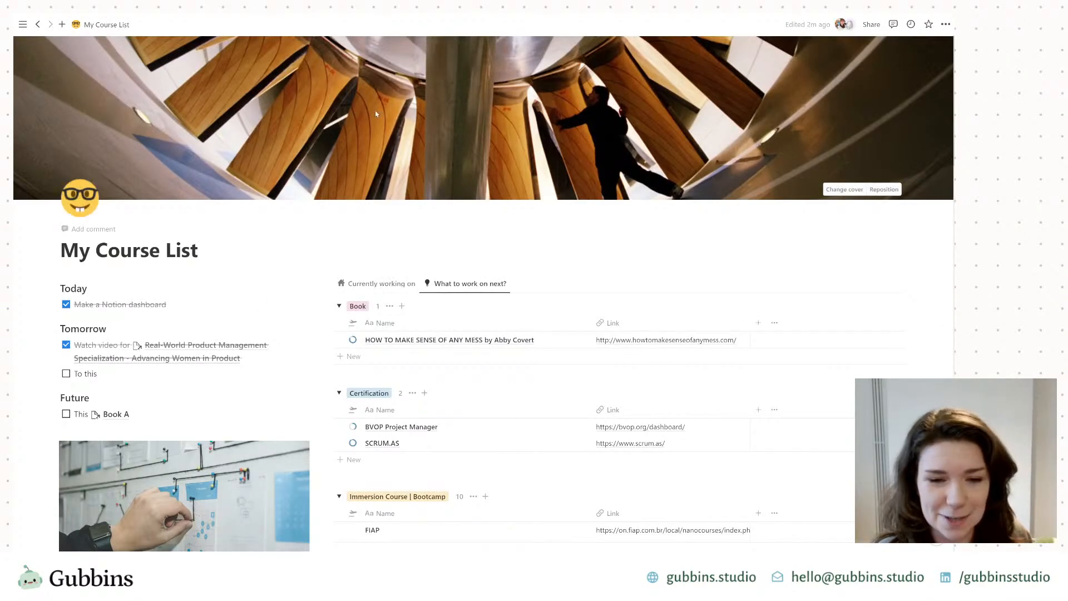
scroll(250, 309, "down", 8)
scroll(254, 307, "up", 6)
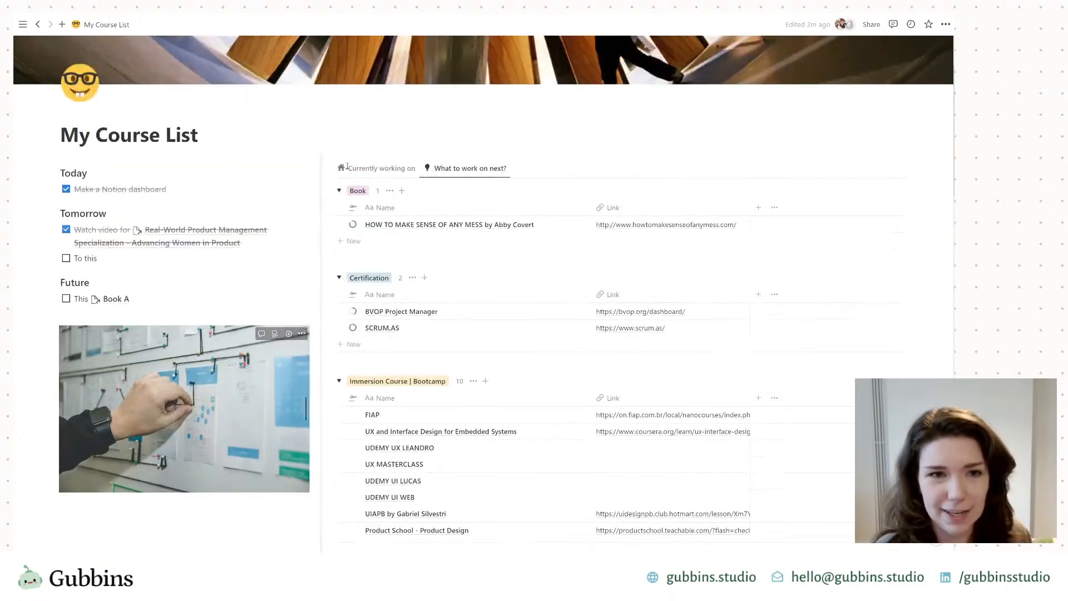
left_click(382, 168)
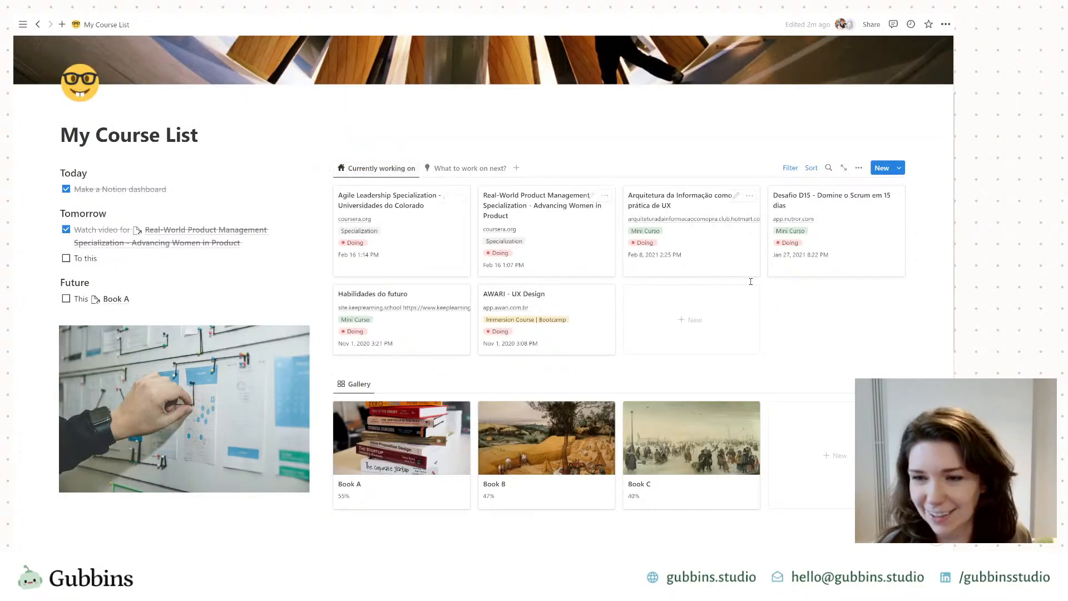
scroll(398, 424, "down", 2)
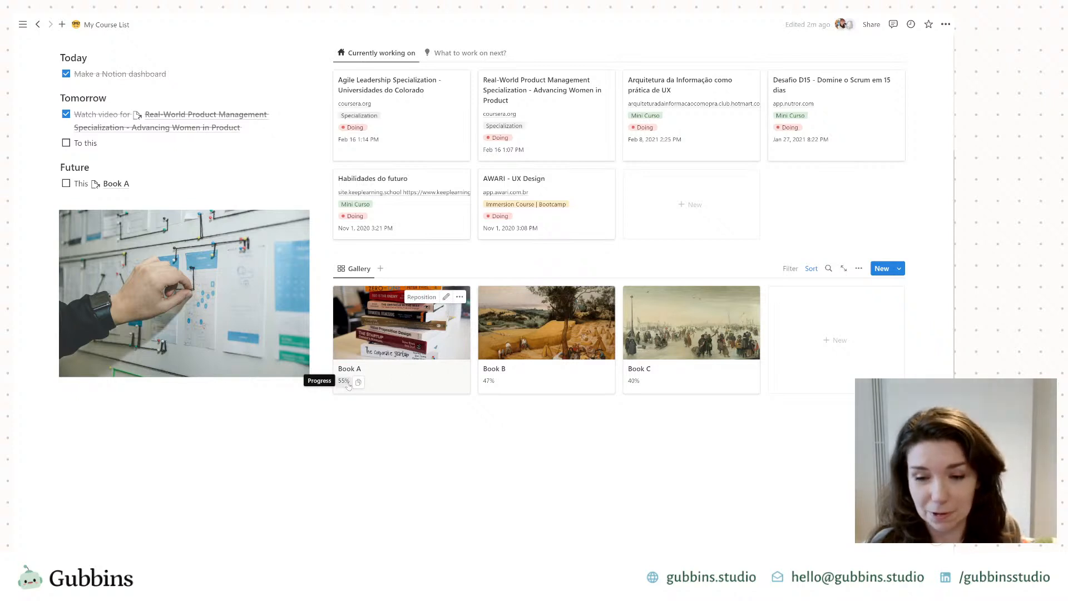
Step: Open Book A from the gallery, duplicate its Progress property, and name the copy "Progress bar"
left_click(417, 372)
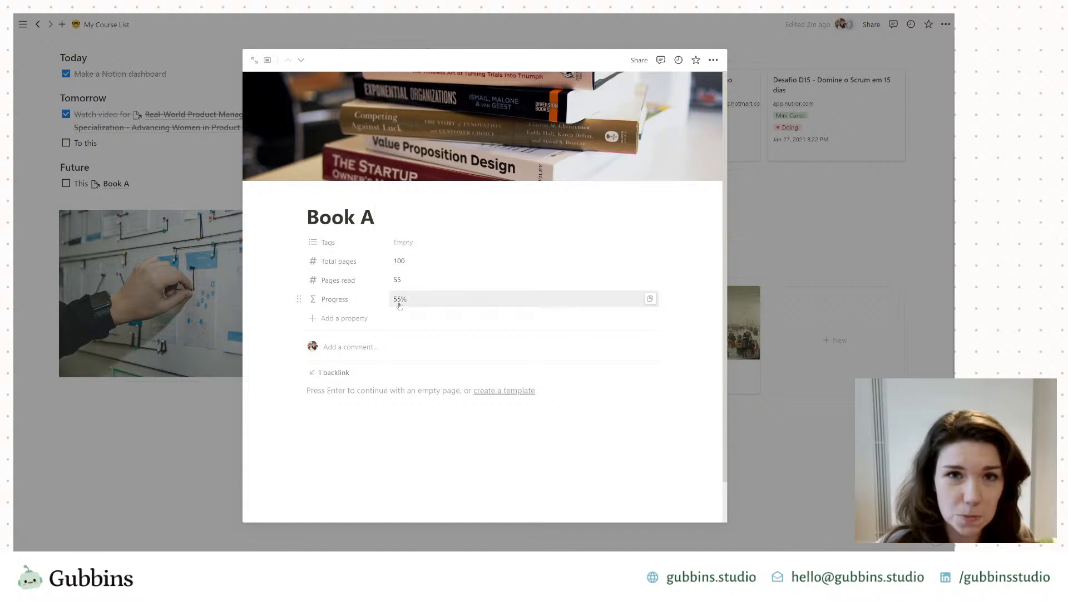
left_click(337, 303)
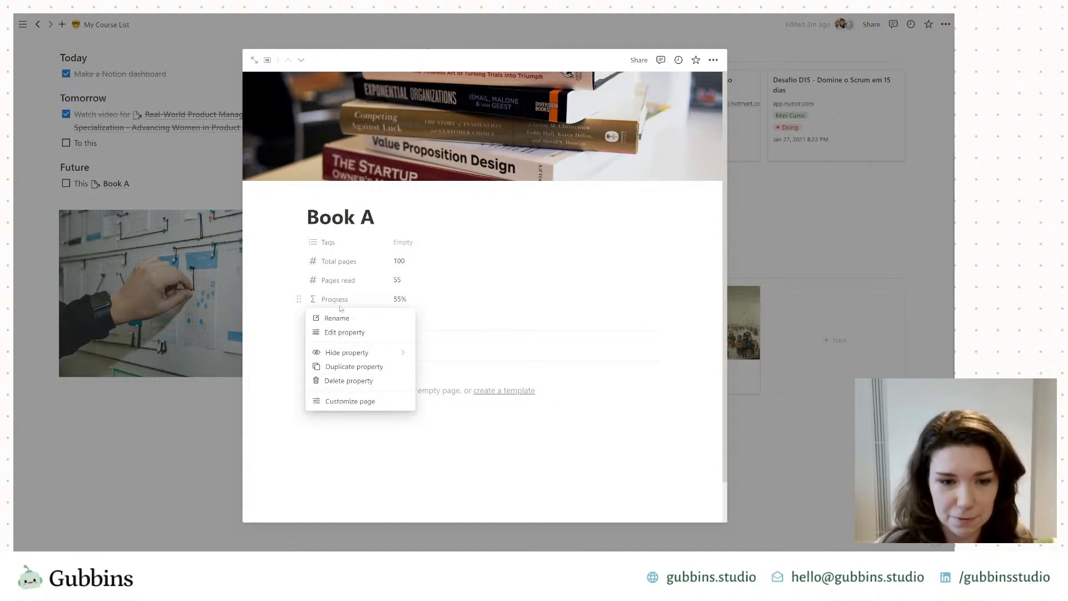
left_click(364, 368)
left_click(349, 319)
left_click(353, 338)
left_click(399, 346)
key("BackSpace")
key("BackSpace")
key("BackSpace")
key("BackSpace")
type("bar")
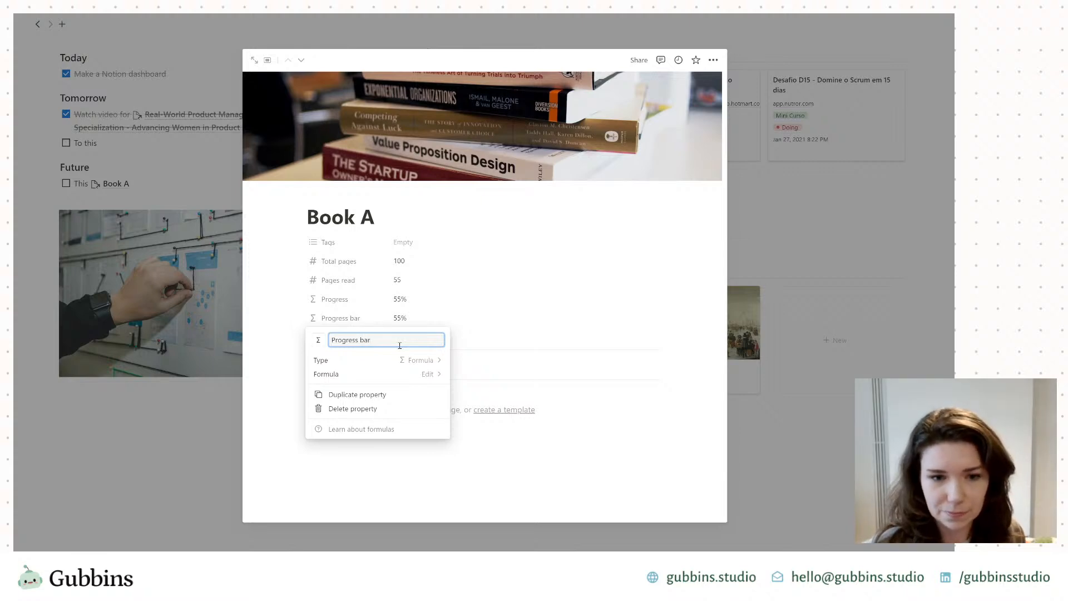
Step: Reduce the Progress bar formula to round(100 * prop("Pages read") / prop("Total pages")), removing the text formatting and percent sign
left_click(427, 374)
left_click_drag(190, 184, 163, 184)
key("BackSpace")
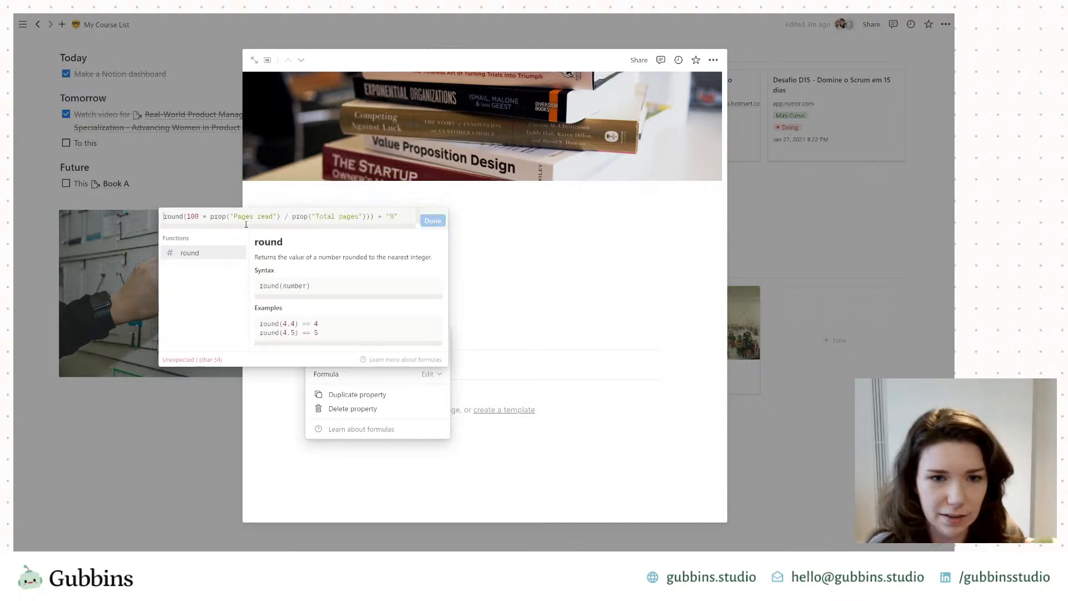
left_click_drag(397, 218, 370, 217)
key("BackSpace")
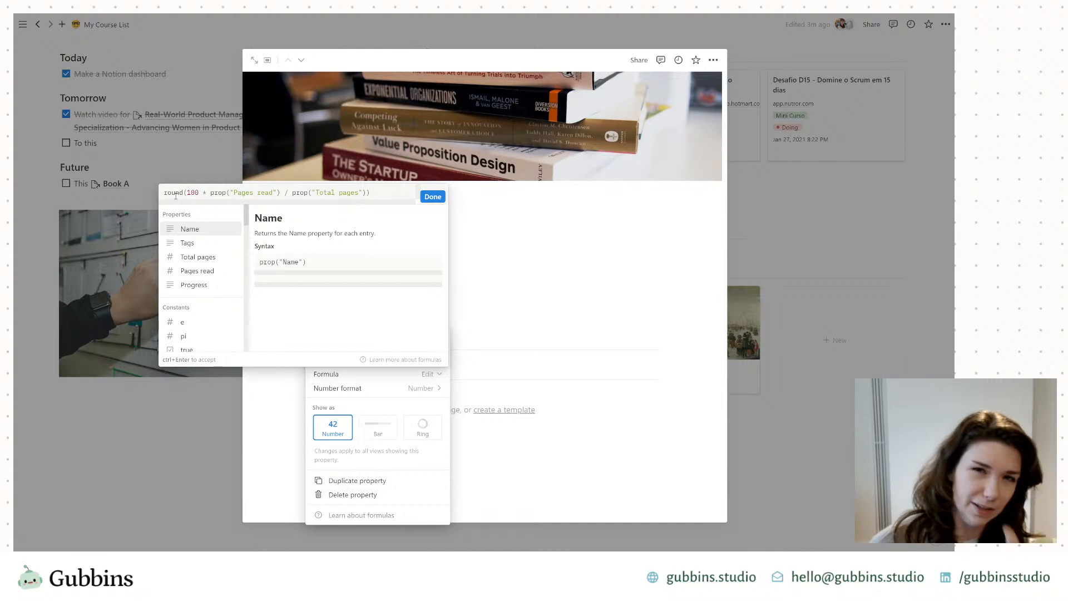
left_click(432, 196)
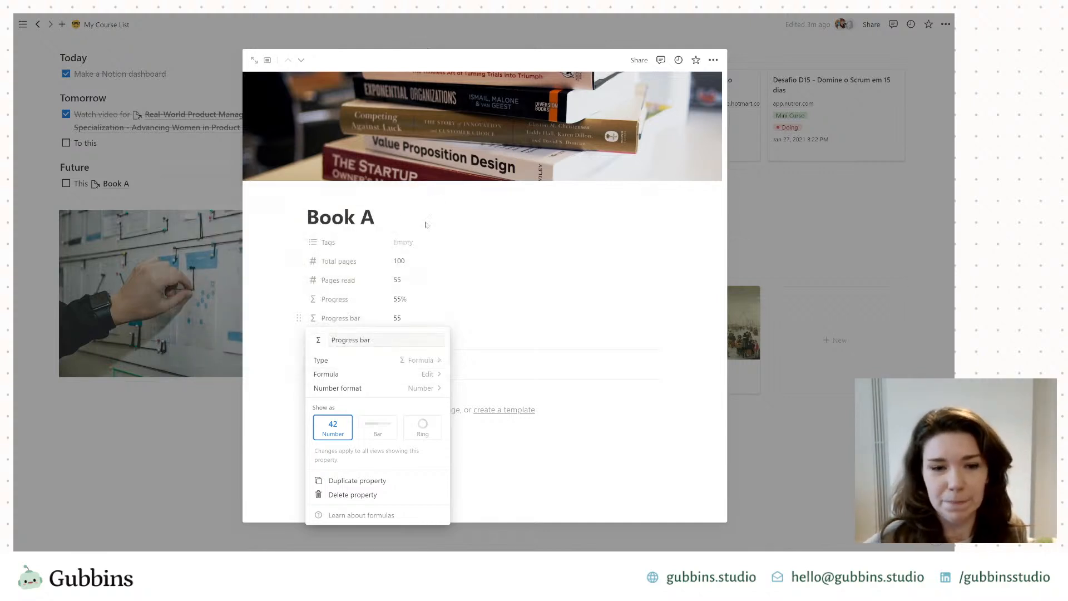
Step: Show the Progress bar property as a bar with its number hidden
left_click(380, 435)
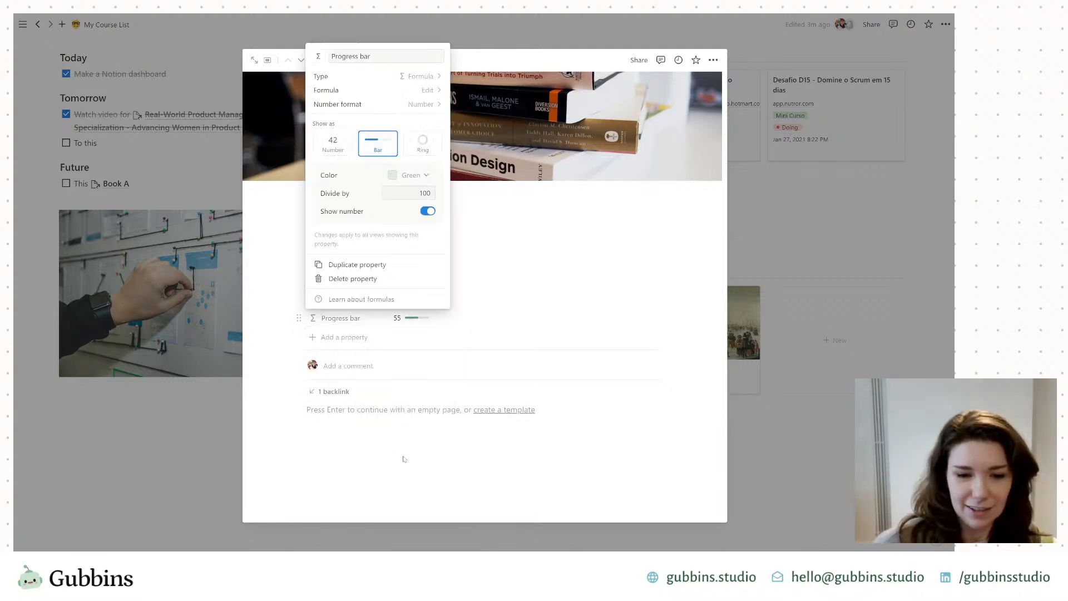
left_click(428, 211)
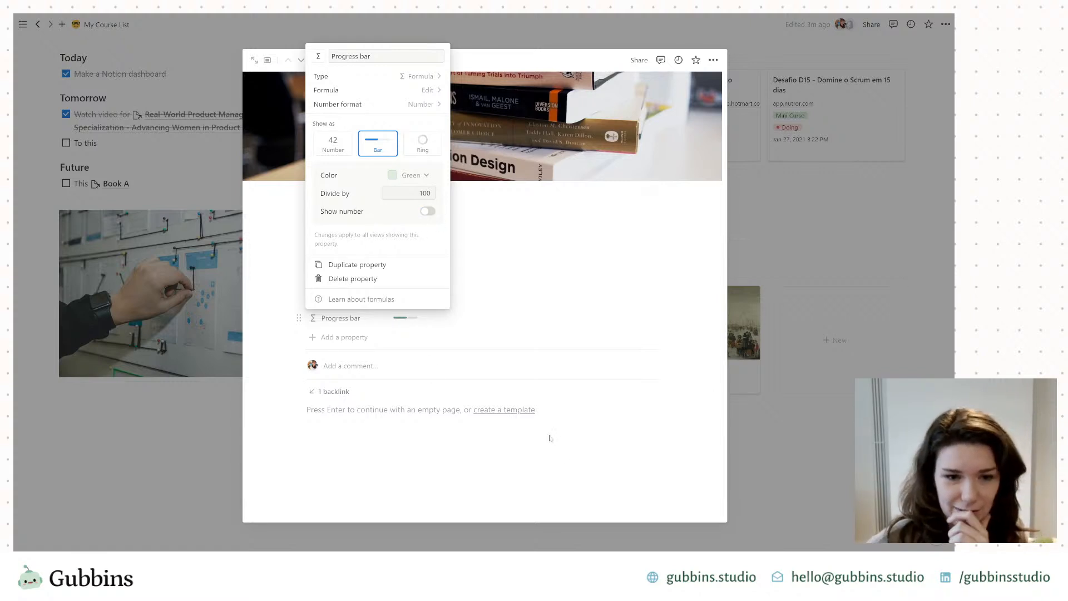
left_click(689, 492)
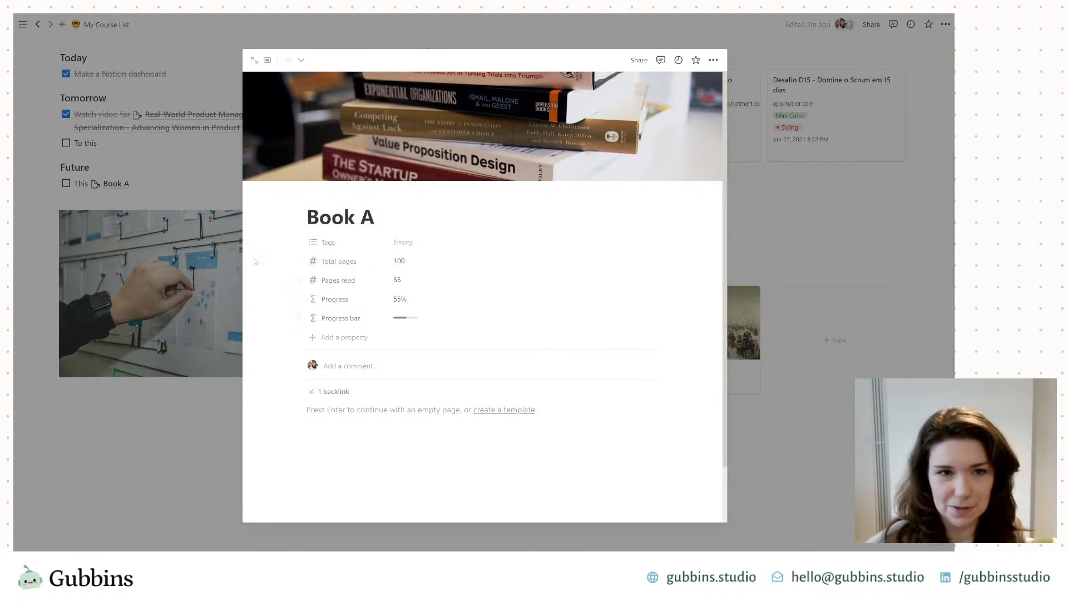
Step: Open Book A as a full page, go up to the Books database, and narrow its Progress column
left_click(254, 60)
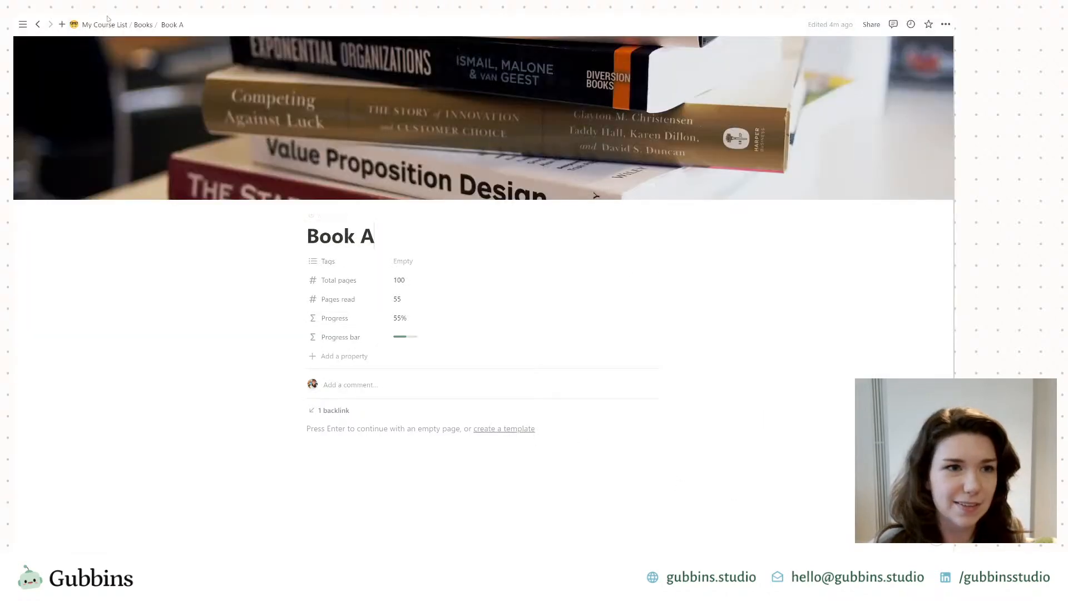
left_click(145, 24)
left_click_drag(560, 107, 508, 110)
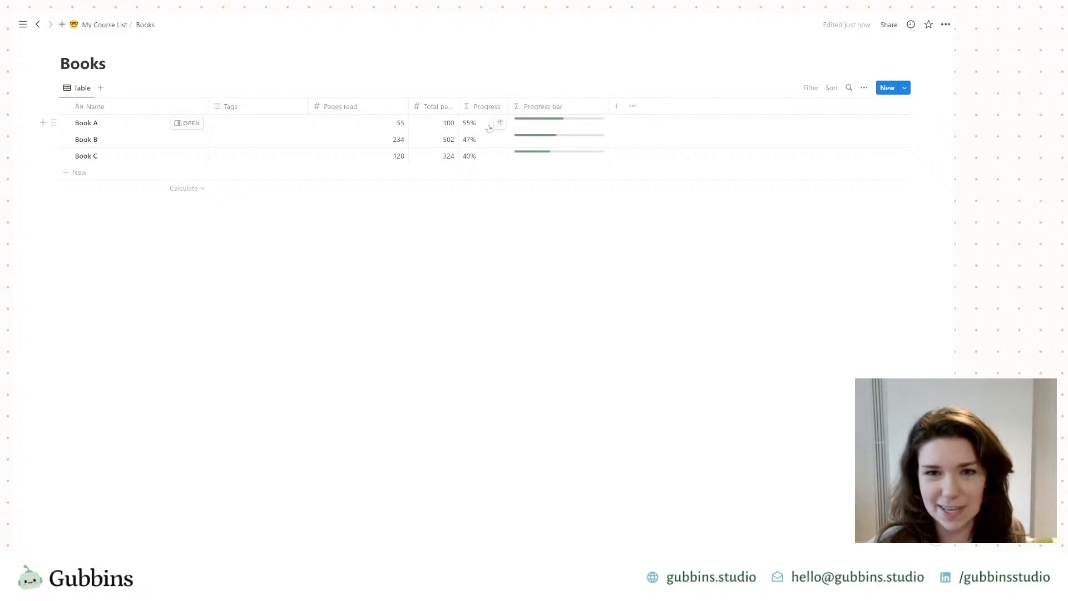
Step: Return to My Course List and make the Progress bar property visible on the book gallery cards
left_click(97, 25)
scroll(629, 347, "down", 3)
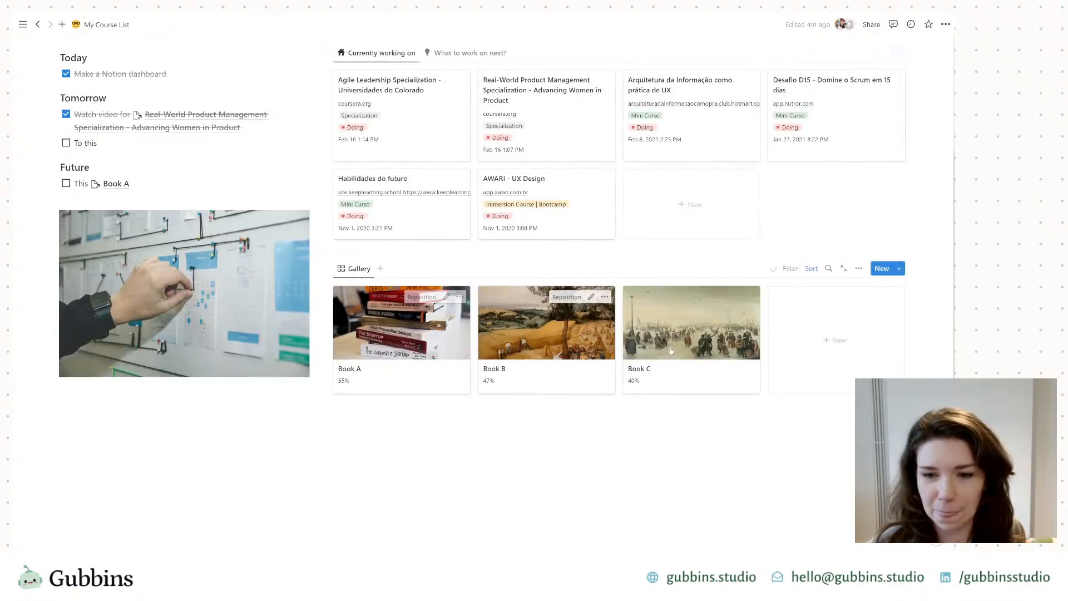
left_click(859, 268)
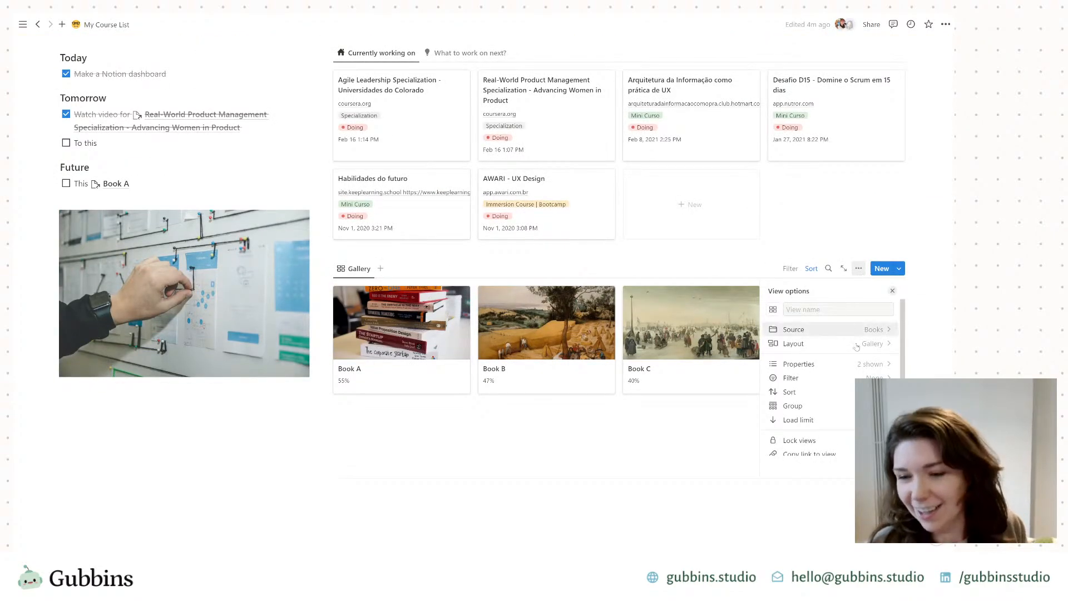
left_click(851, 364)
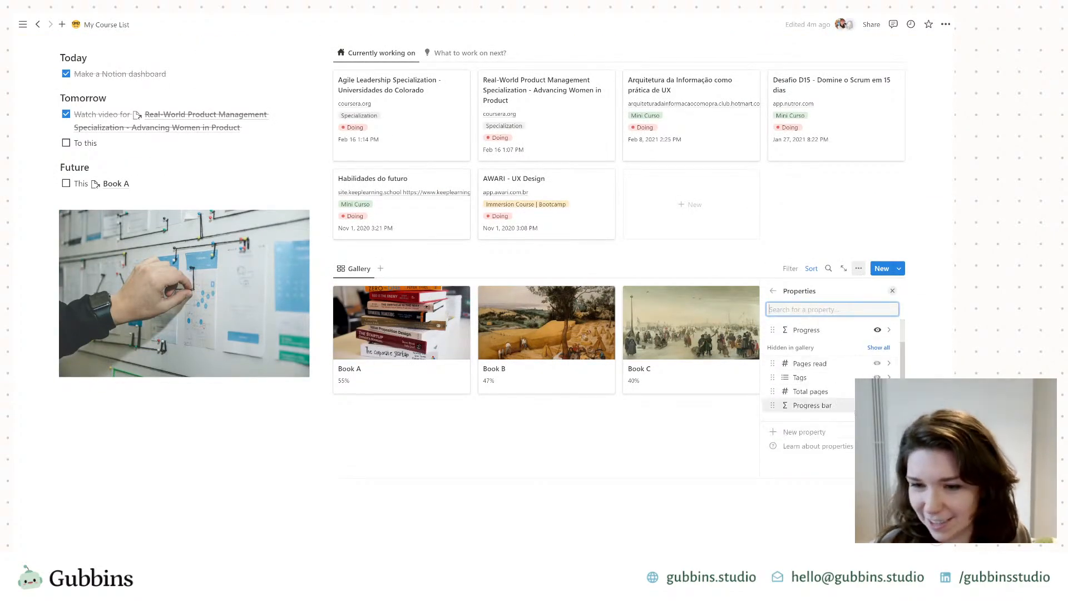
left_click(877, 405)
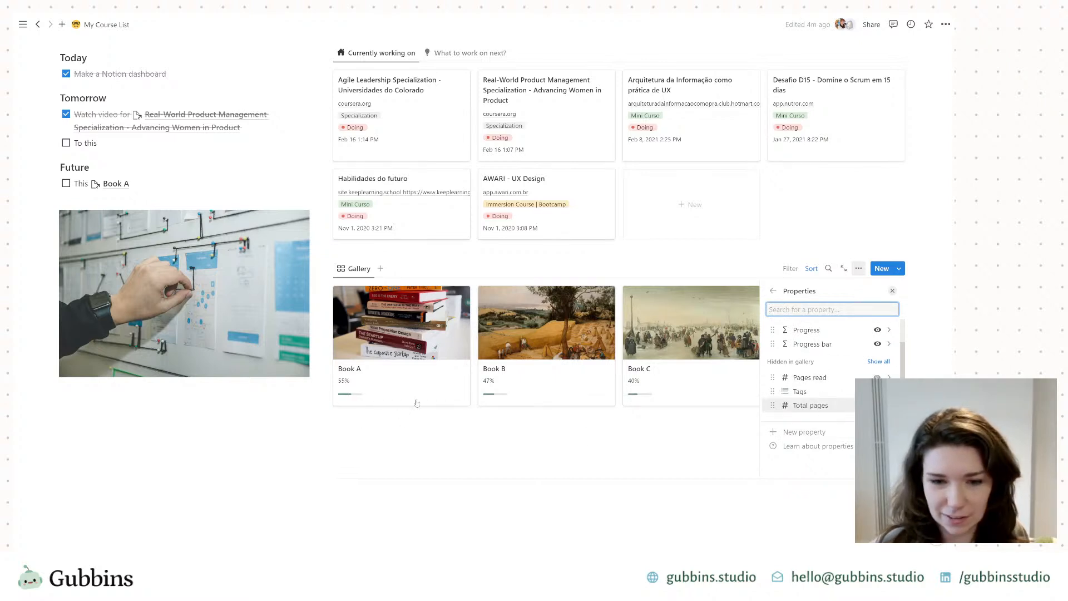
left_click(250, 457)
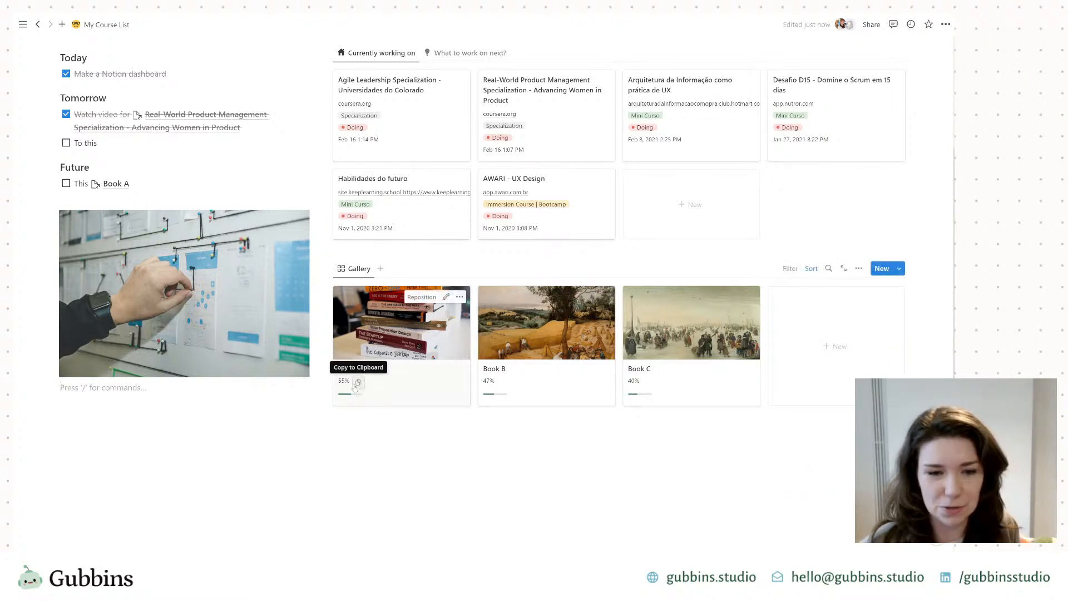